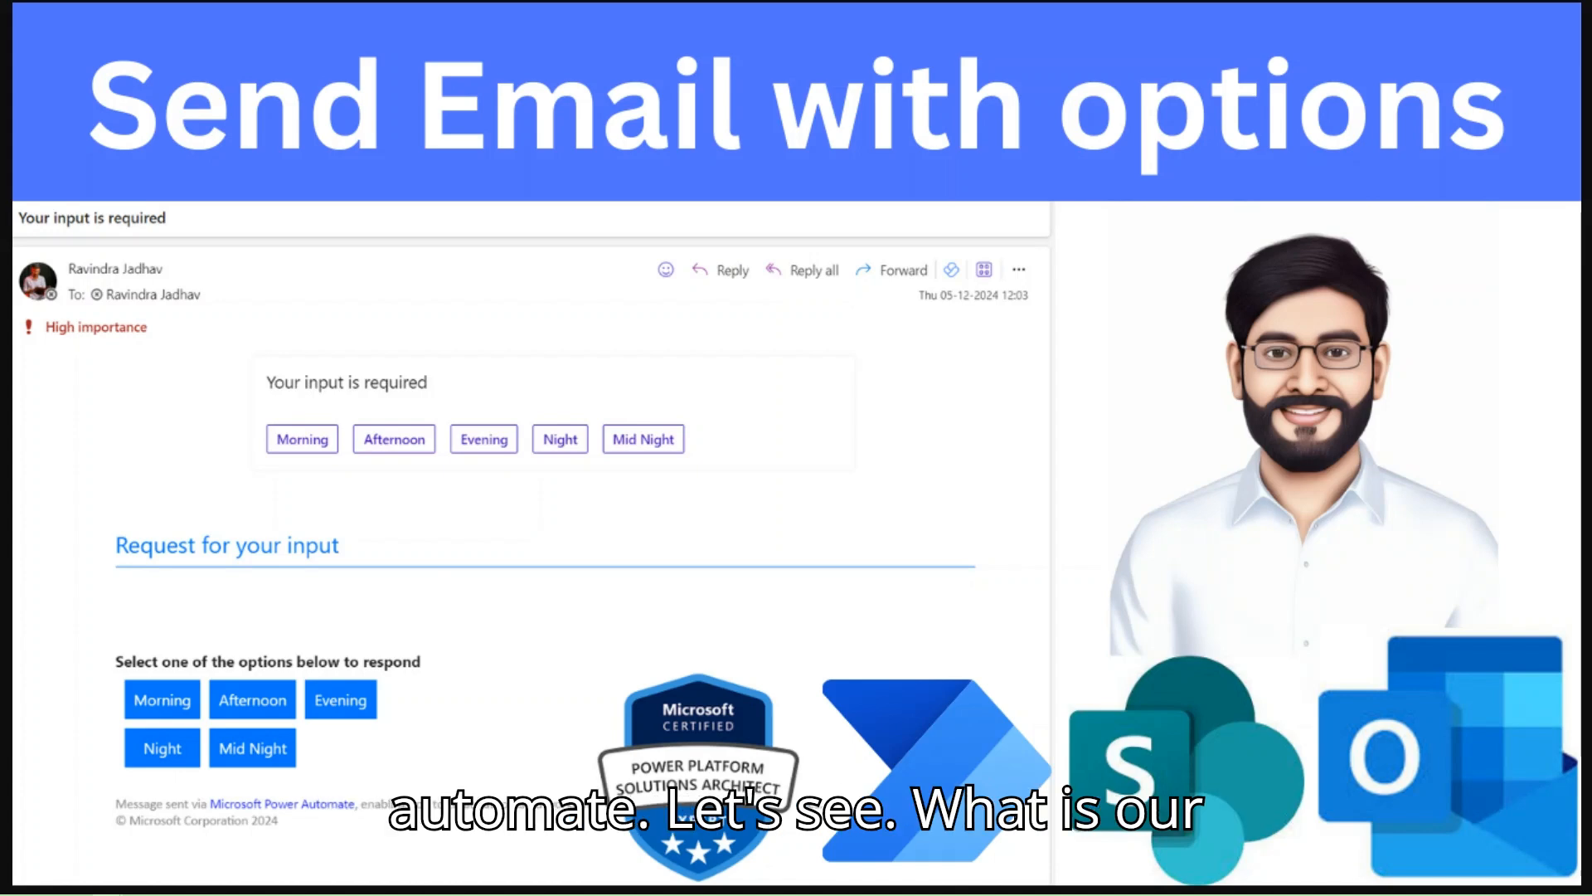
Switch to the SharePoint TimeEntries list and look through its columns up to Shifts.
mouse_move(543, 7)
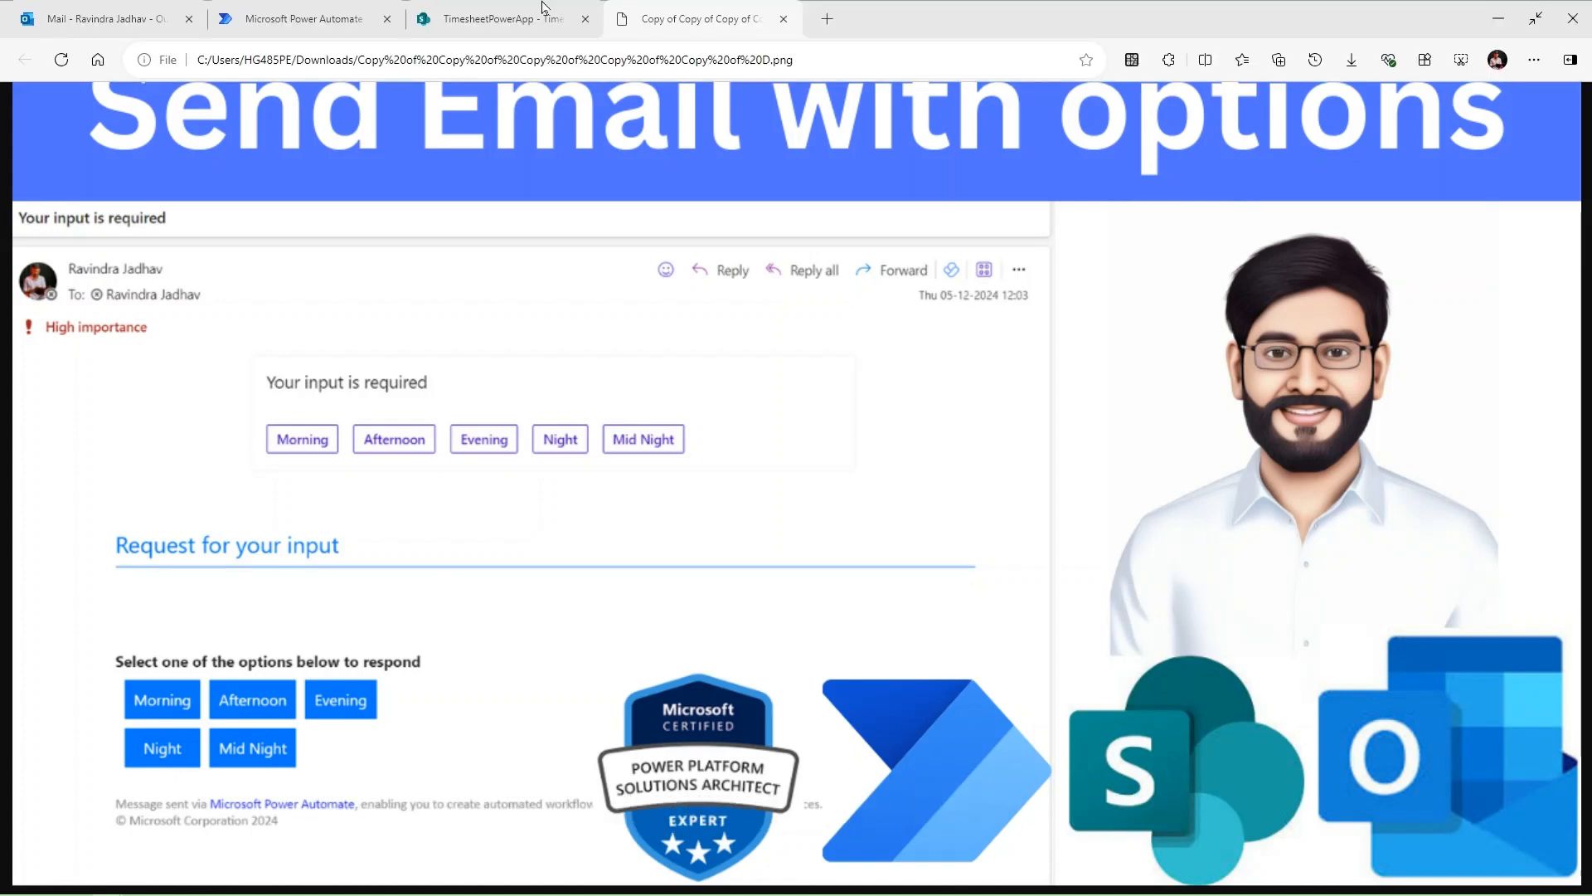
left_click(487, 24)
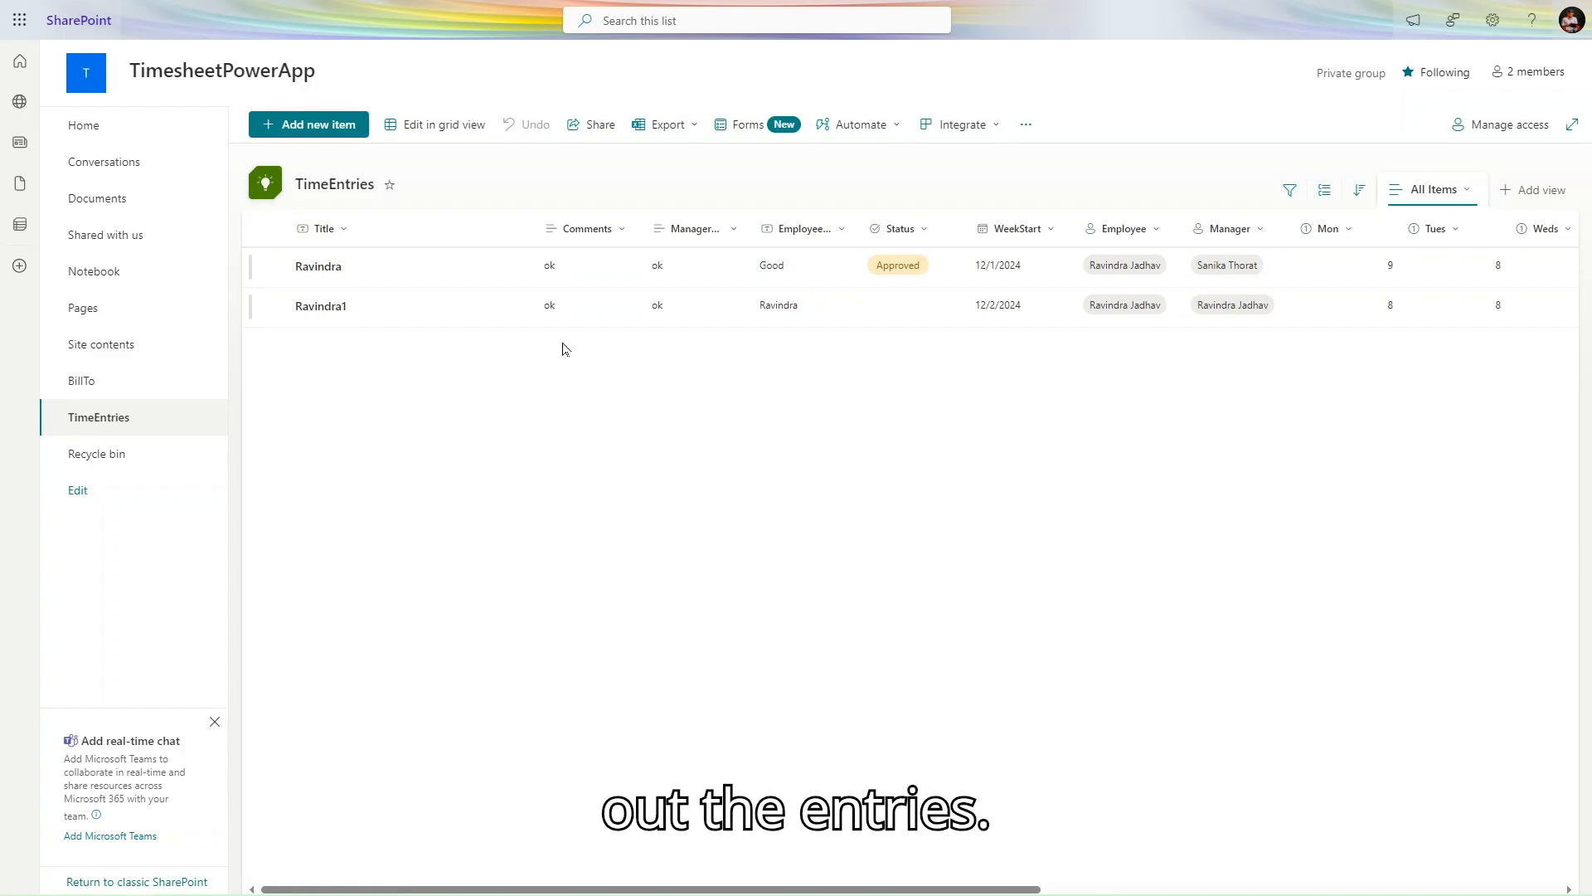
scroll(557, 349, "right", 6)
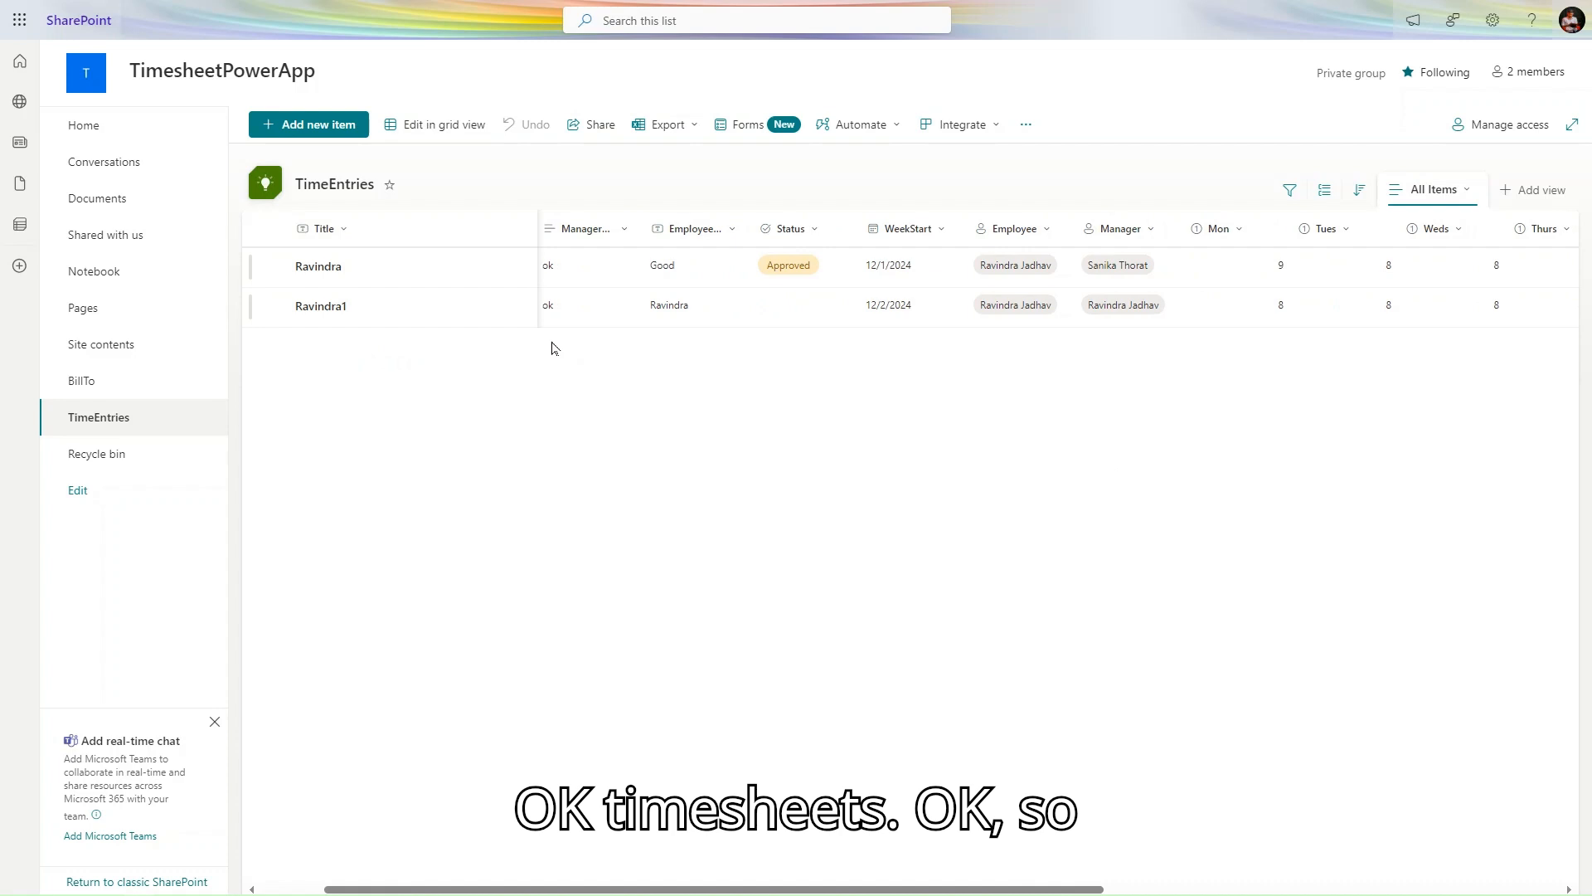
scroll(564, 347, "right", 3)
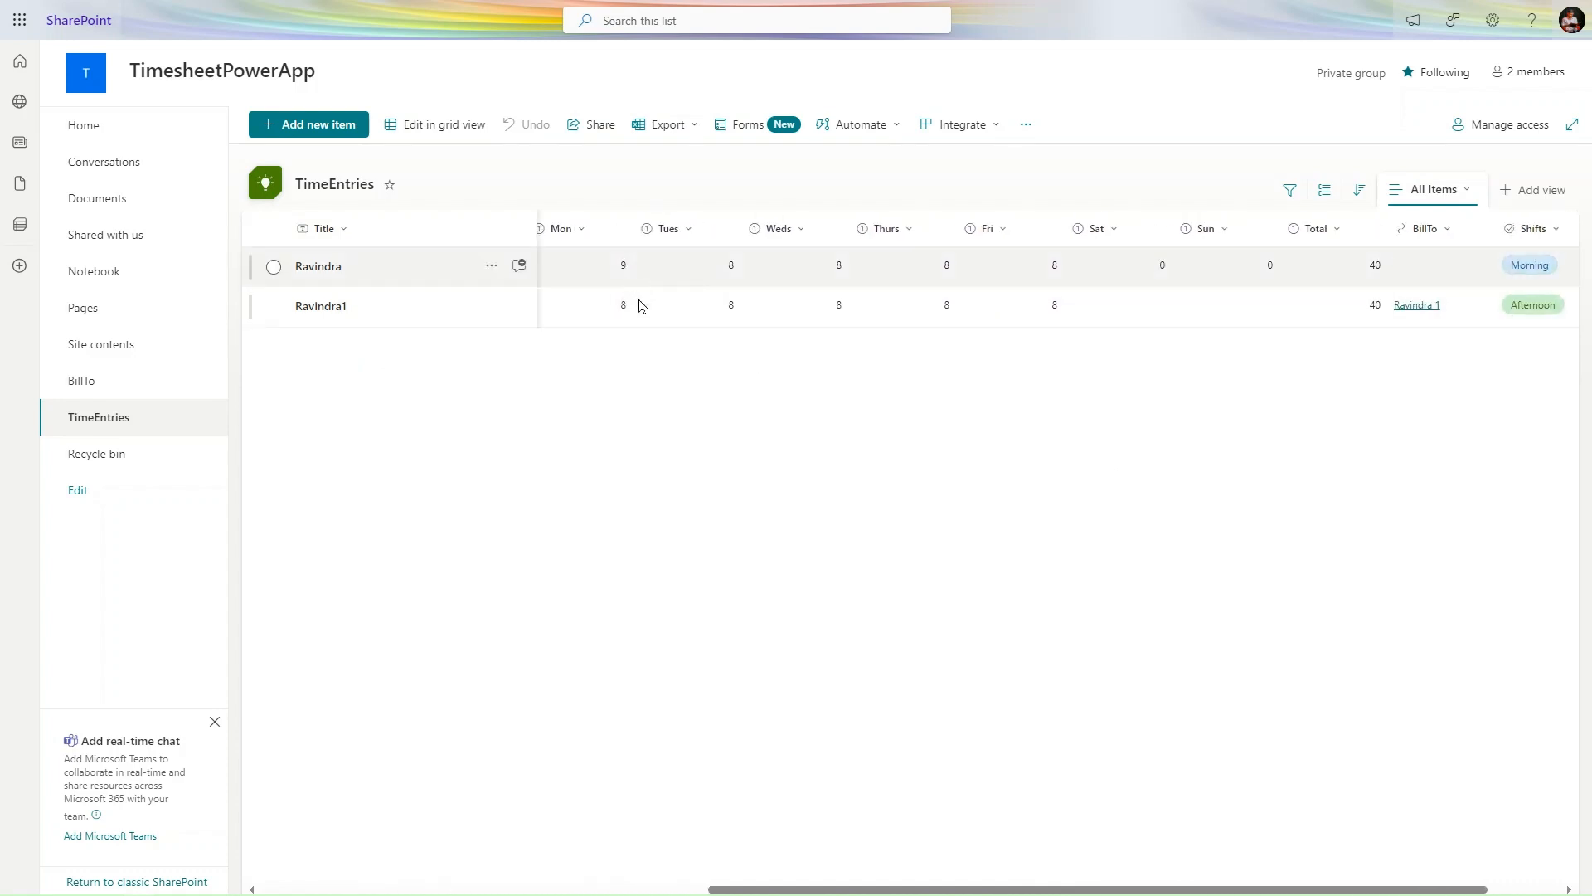
scroll(1215, 392, "right", 2)
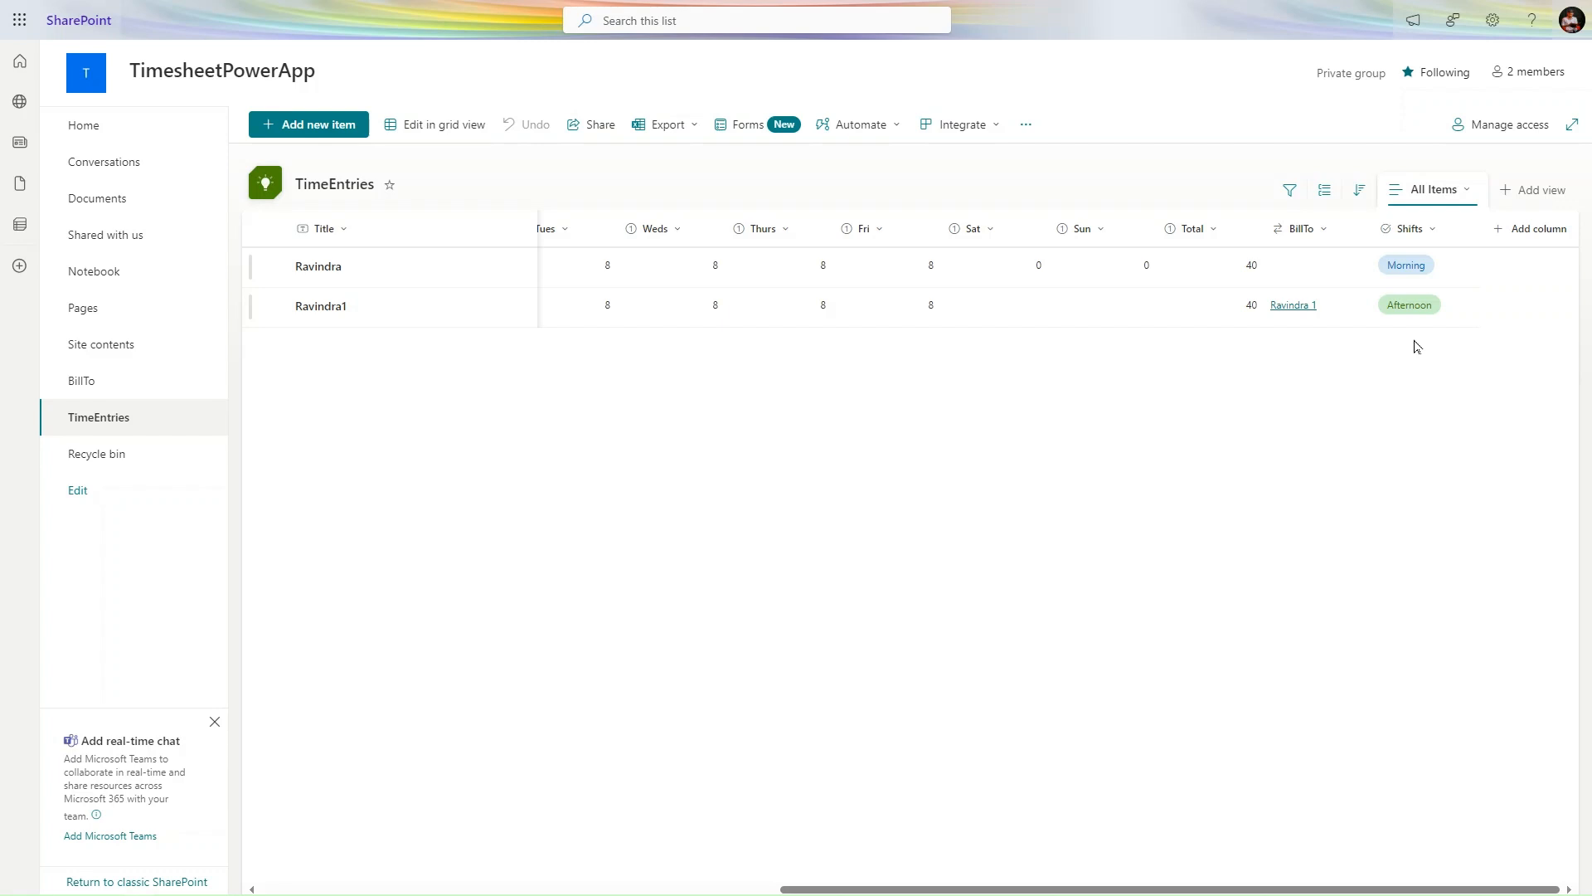
Open the Shifts column's edit settings to review its choices, and close them without saving.
left_click(1417, 228)
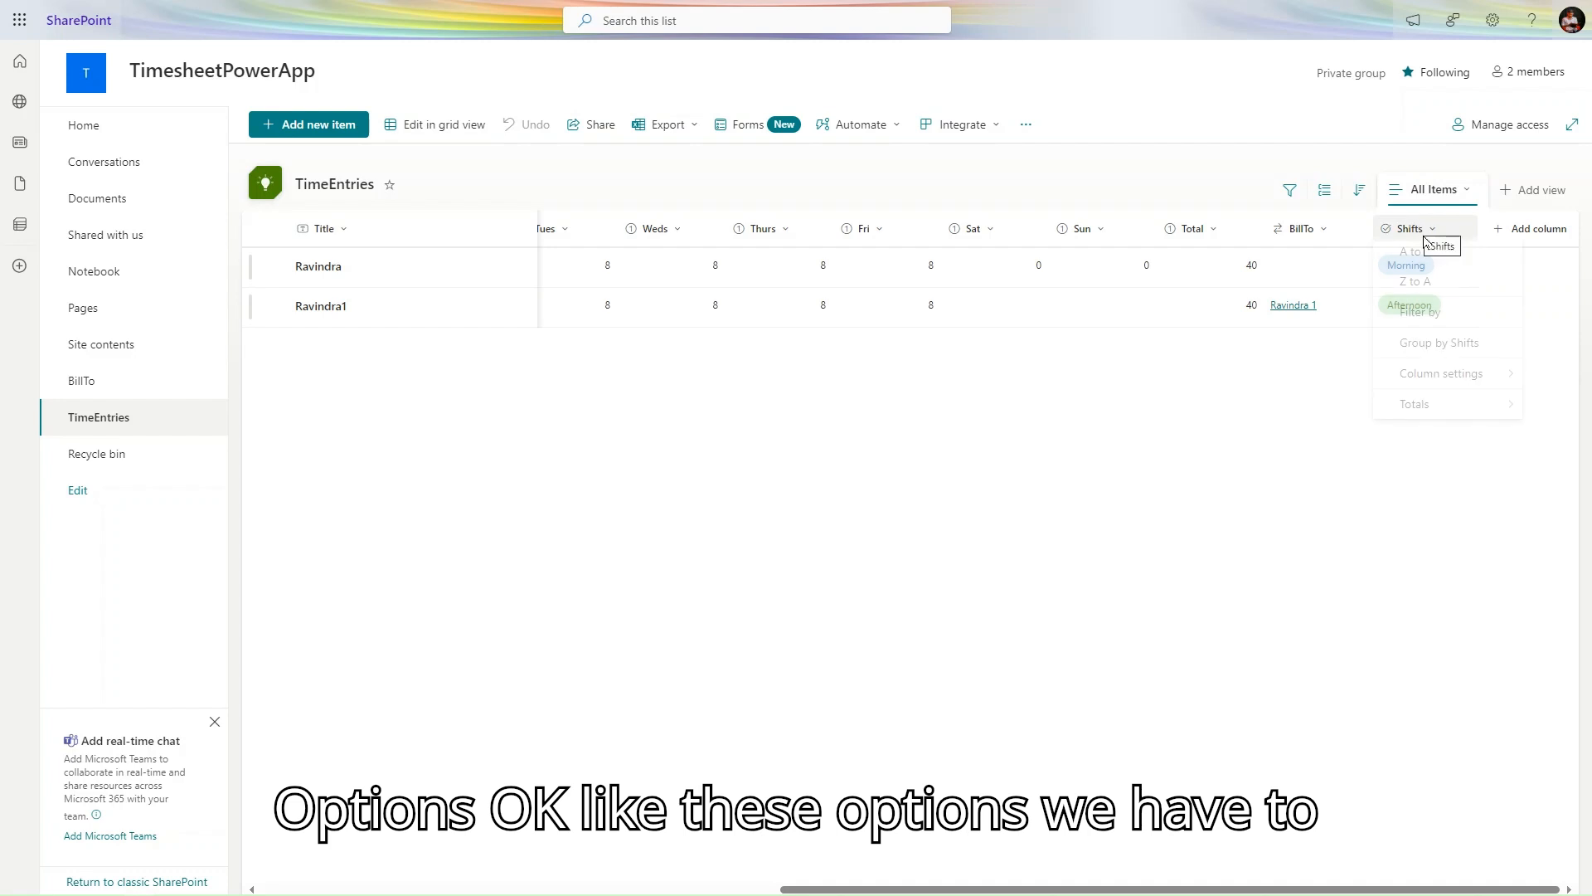
mouse_move(1450, 395)
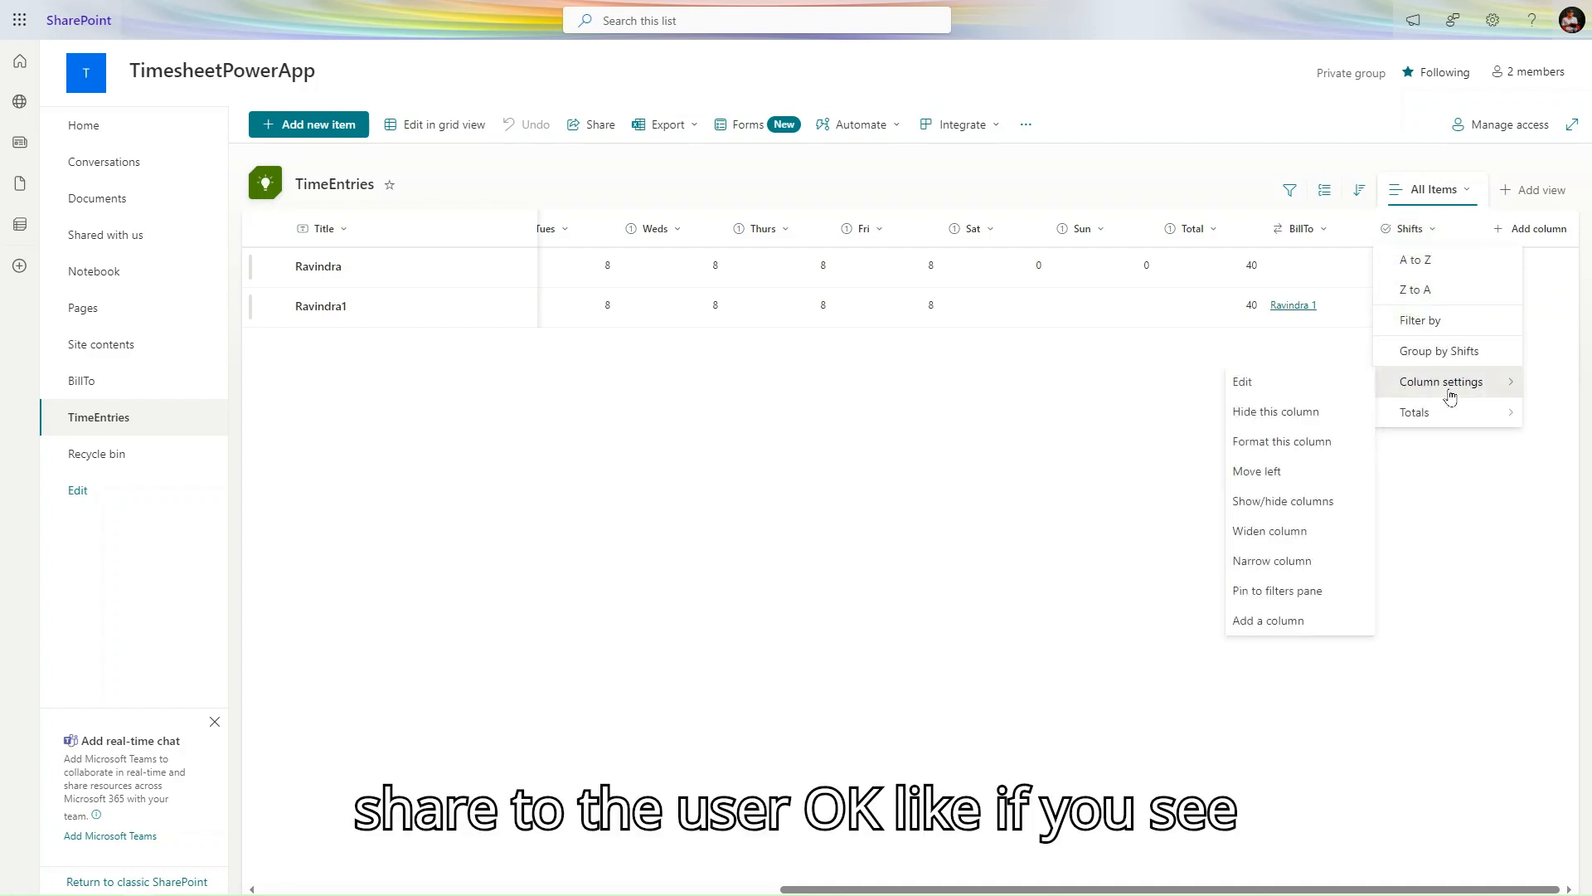
left_click(1290, 384)
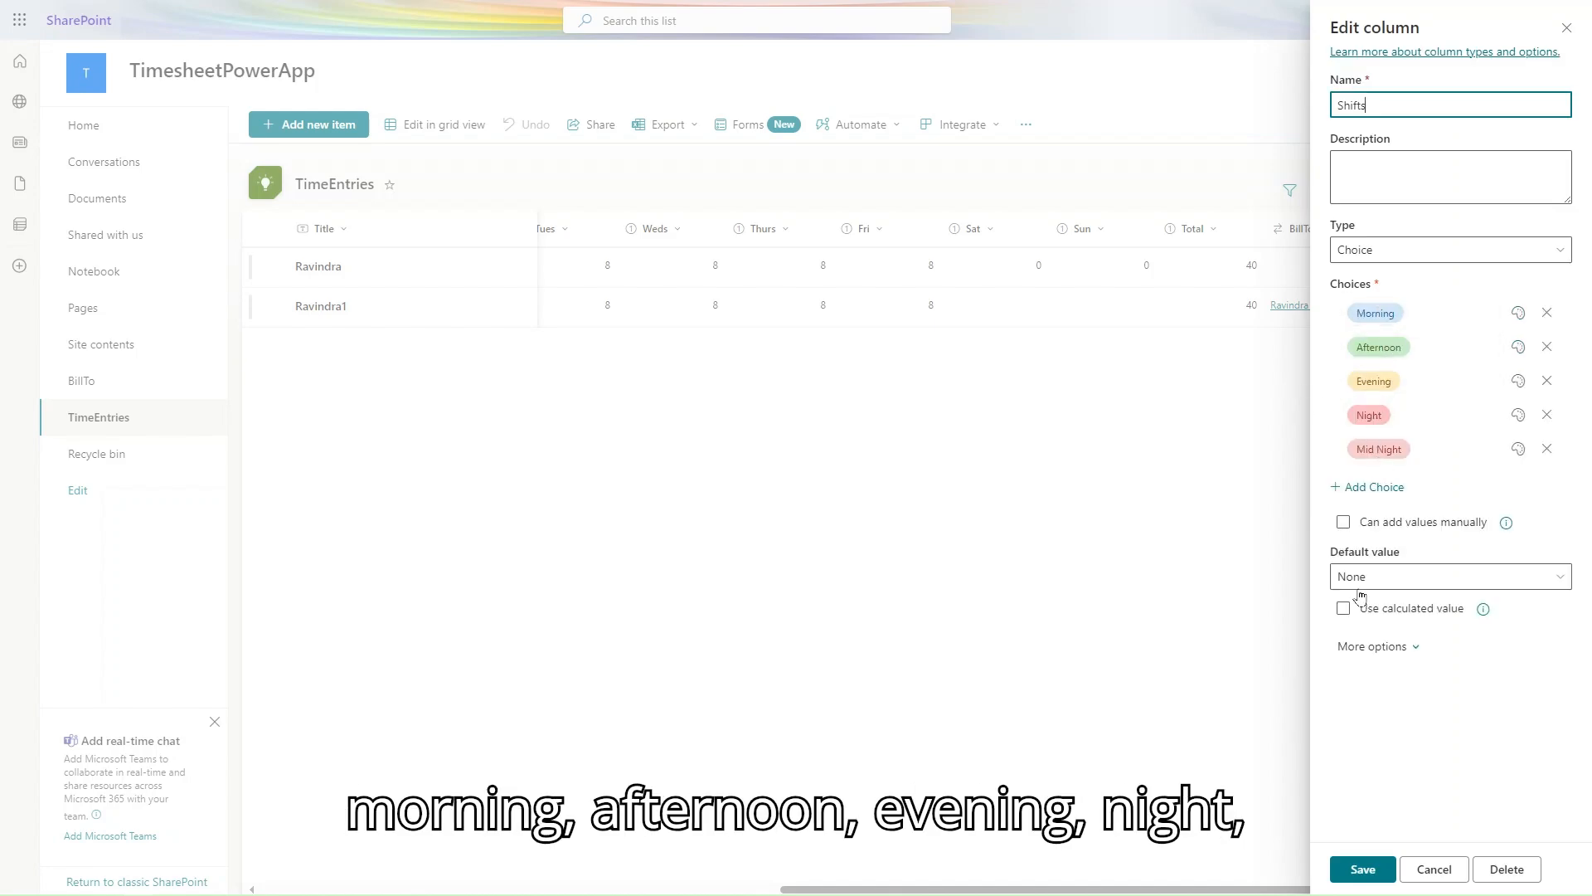
left_click(1429, 872)
Switch to the Outlook mailbox and open the 12:03 "Your input is required" email to view its response options.
mouse_move(253, 7)
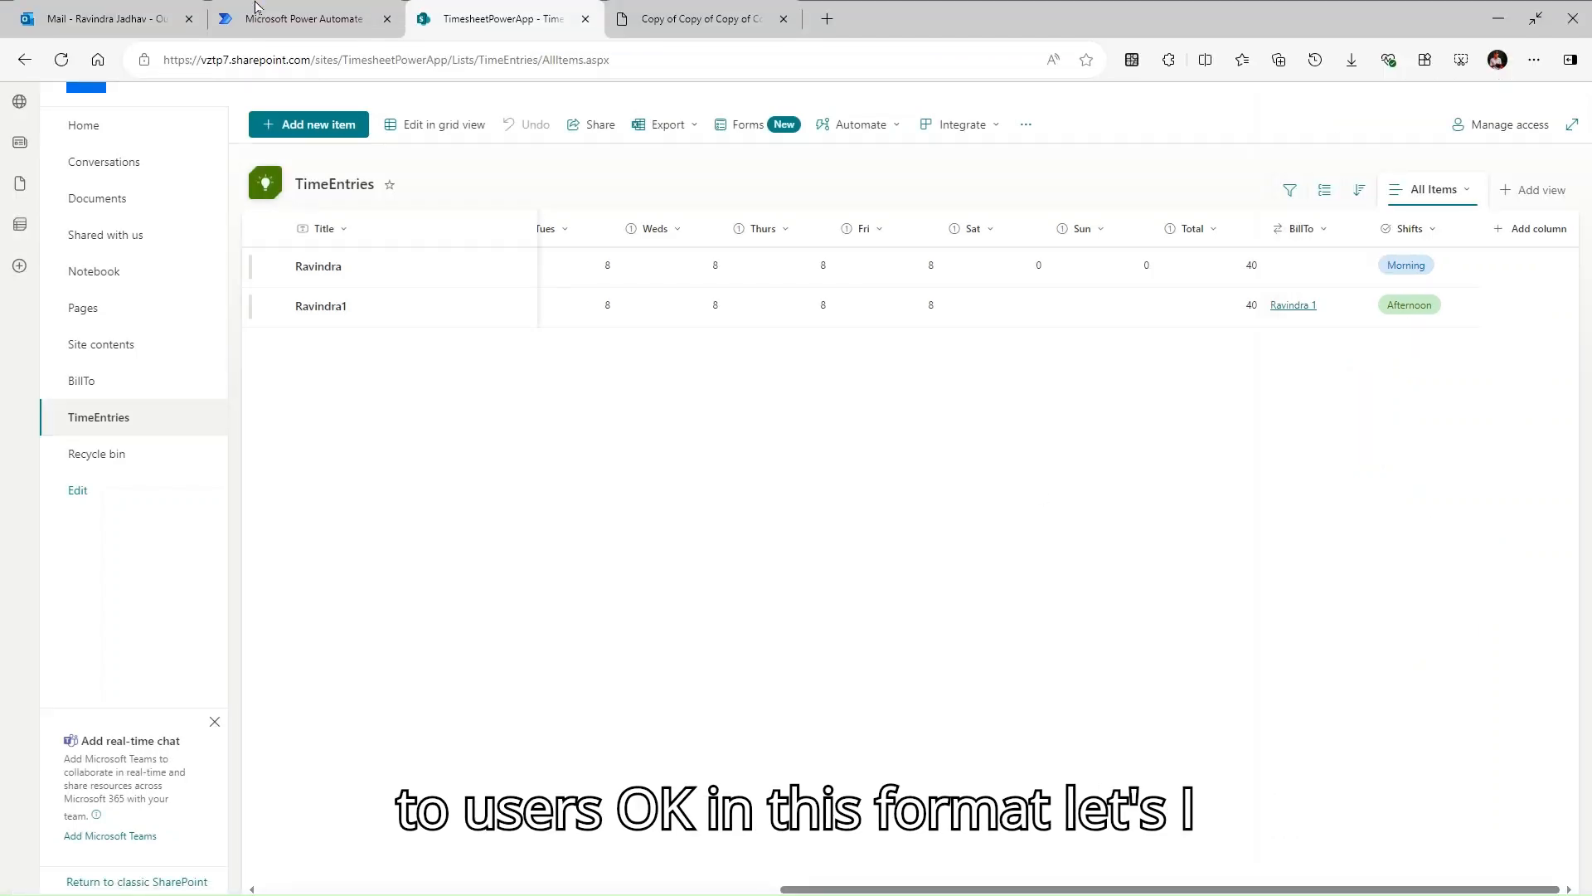
left_click(154, 10)
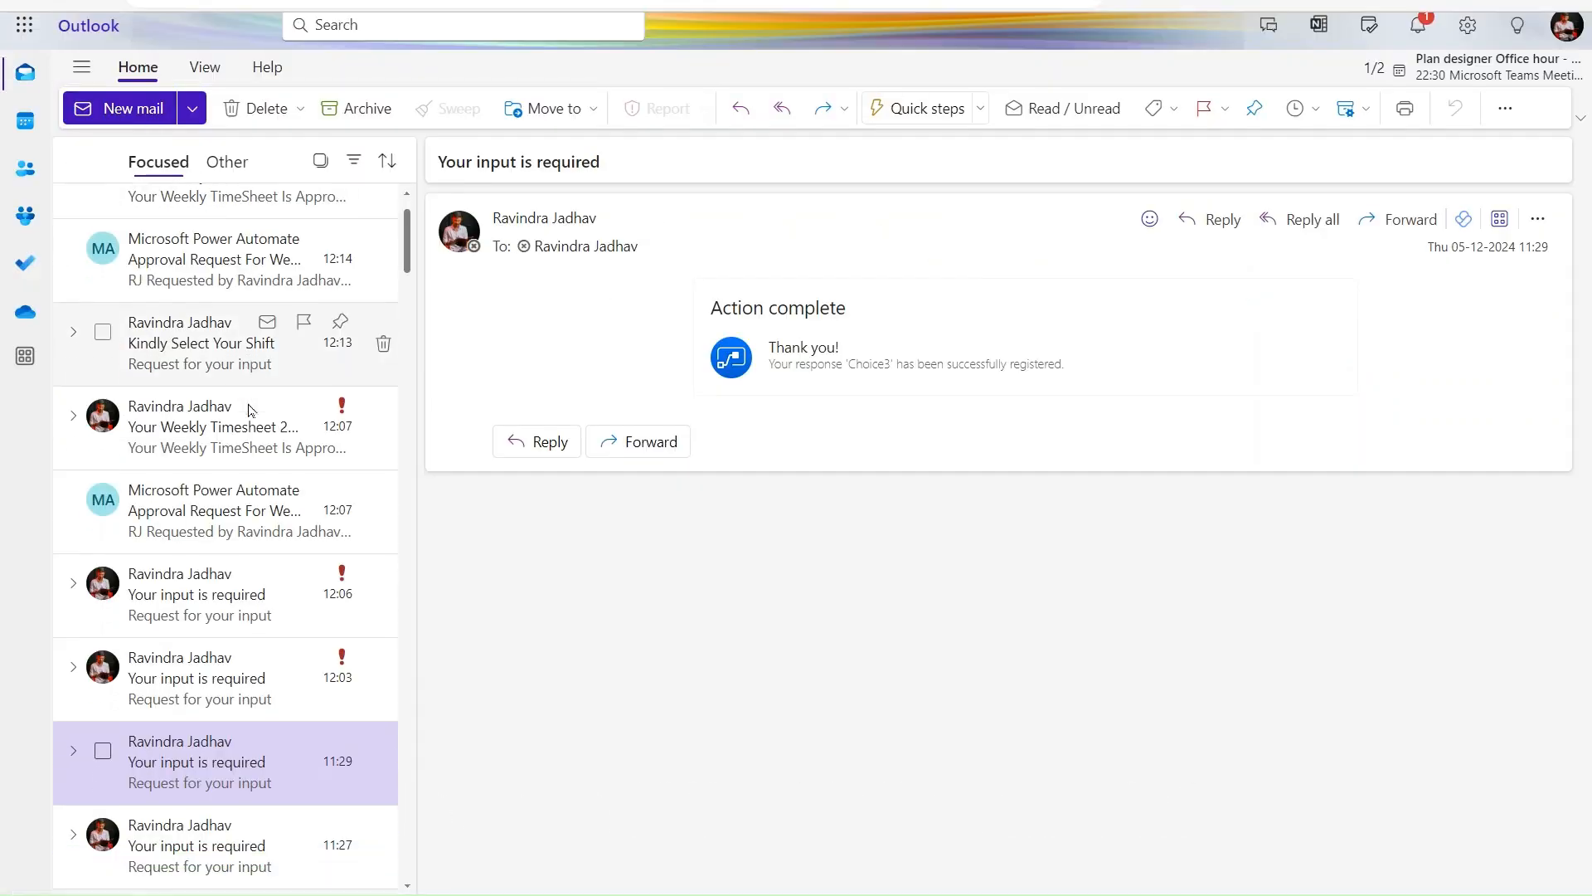
scroll(232, 497, "down", 2)
left_click(204, 701)
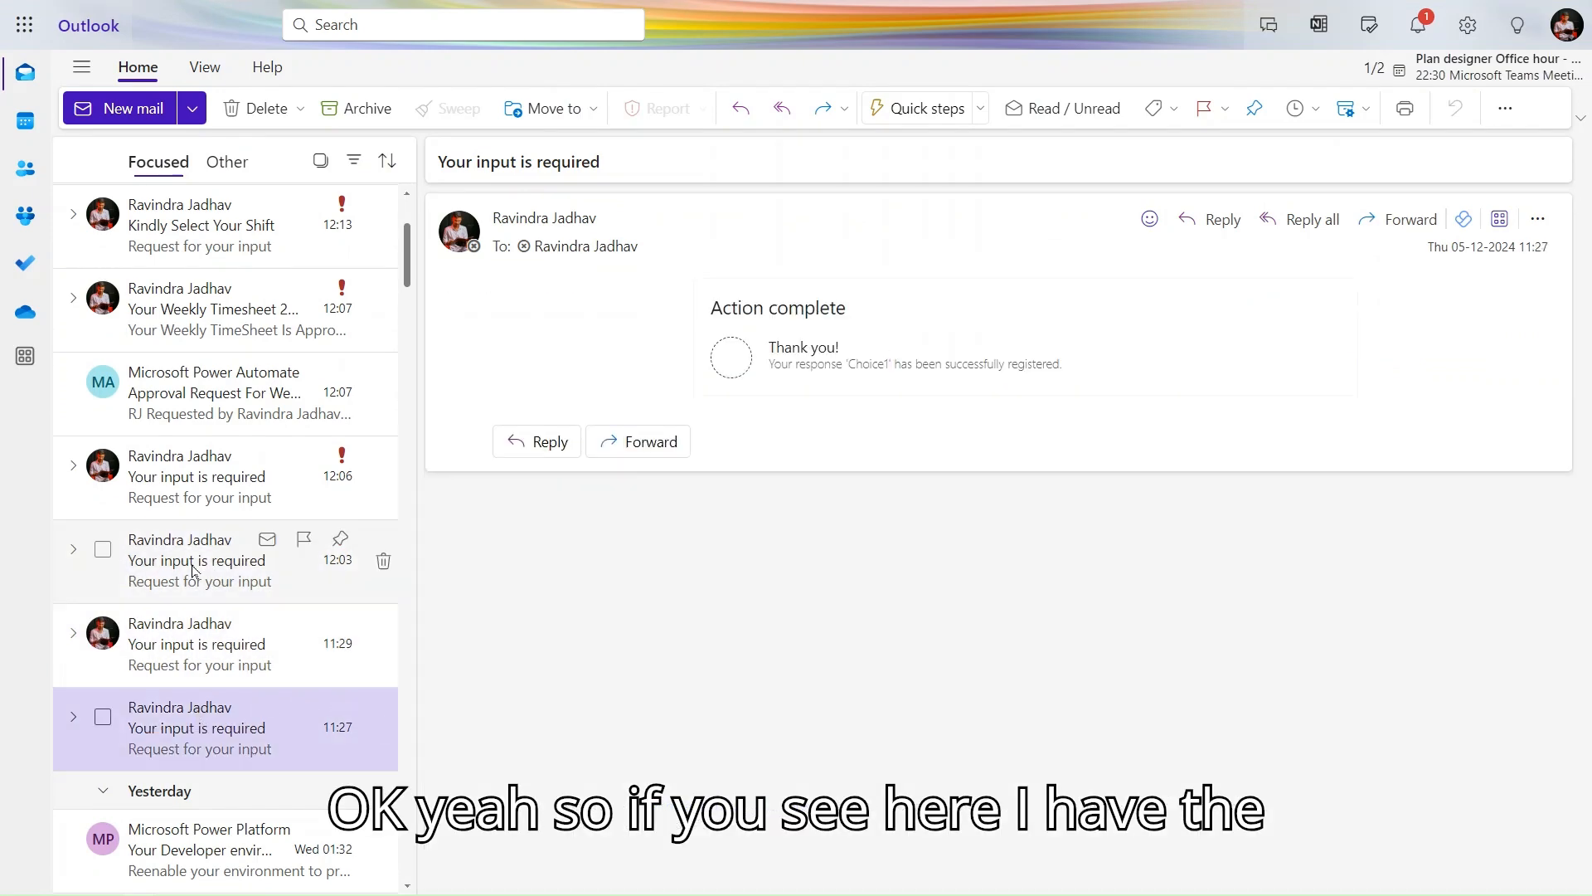
left_click(193, 570)
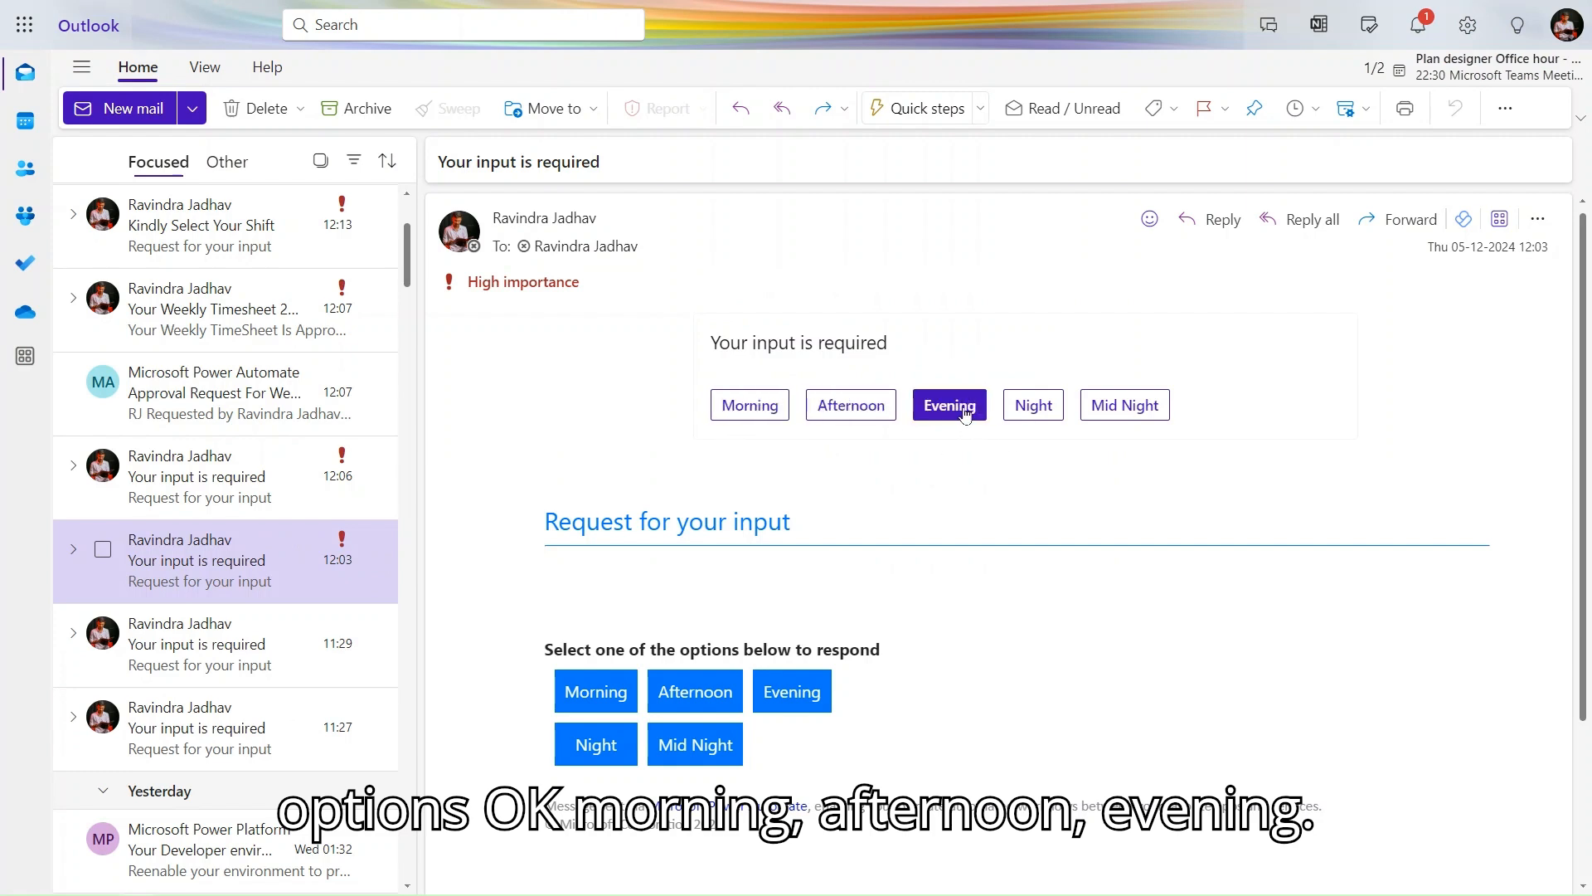
Check the Shifts column in the SharePoint TimeEntries list and return to the options email in Outlook.
mouse_move(214, 7)
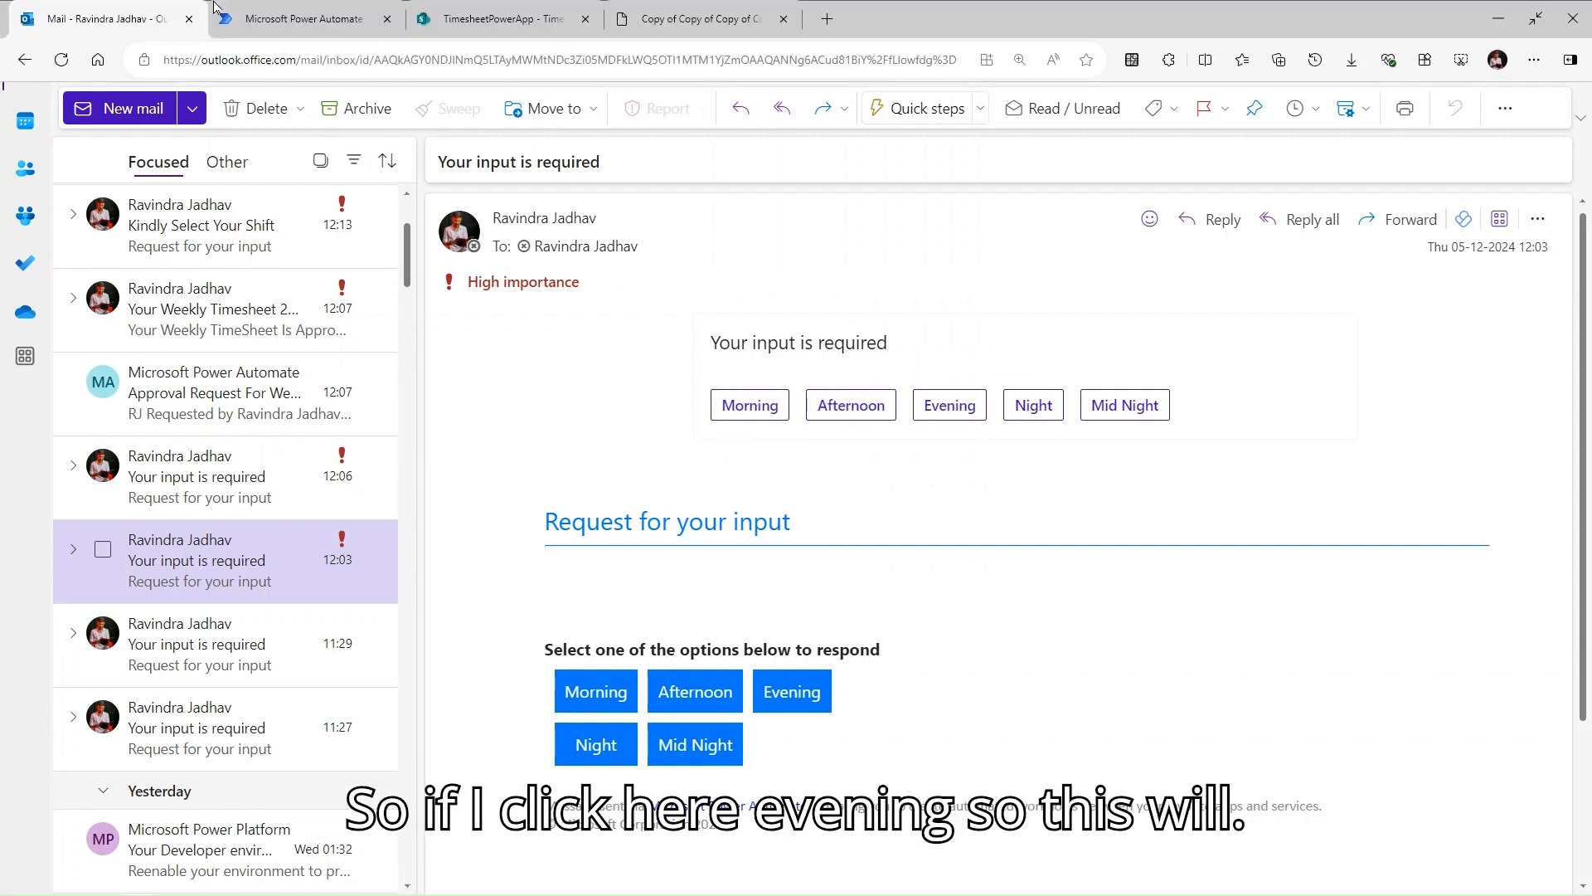
left_click(460, 23)
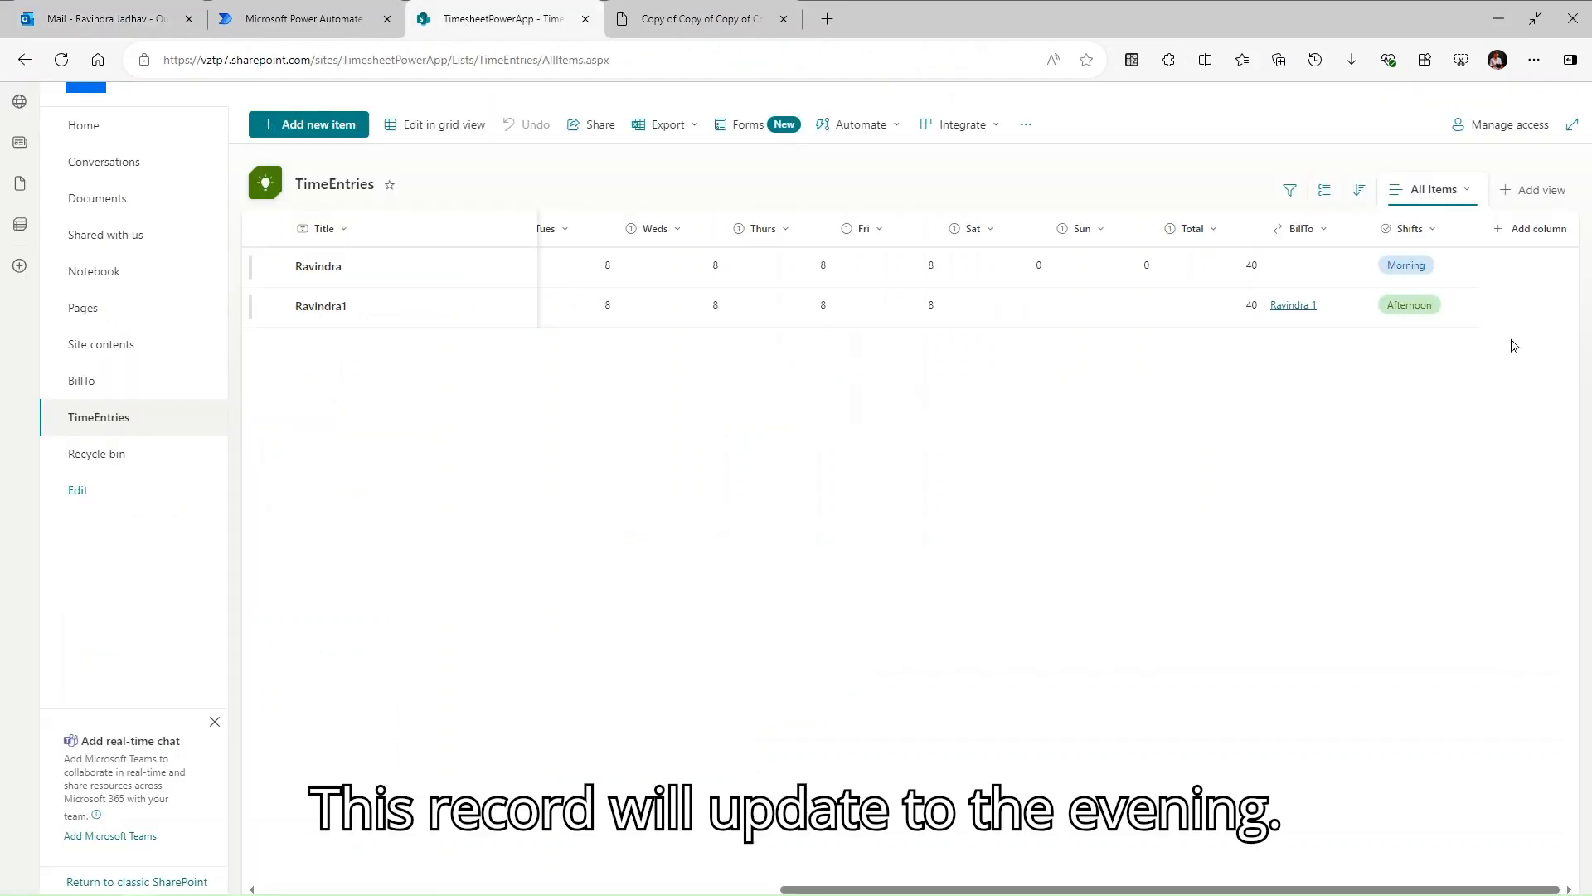
left_click(124, 30)
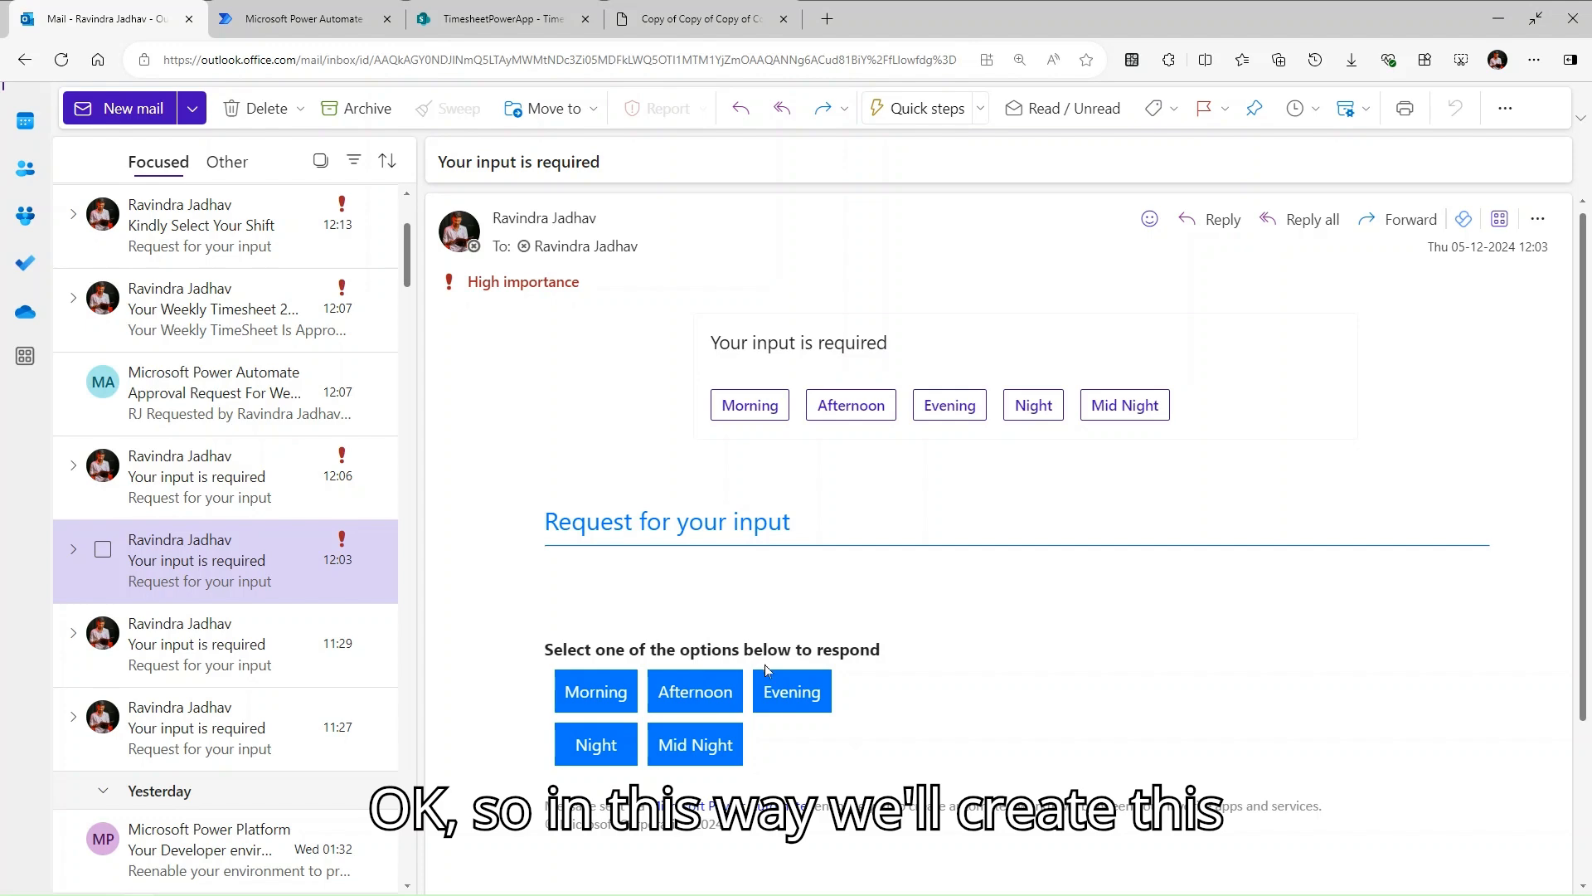
Switch to Power Automate and start a new automated cloud flow named "Send Email with Options".
left_click(299, 10)
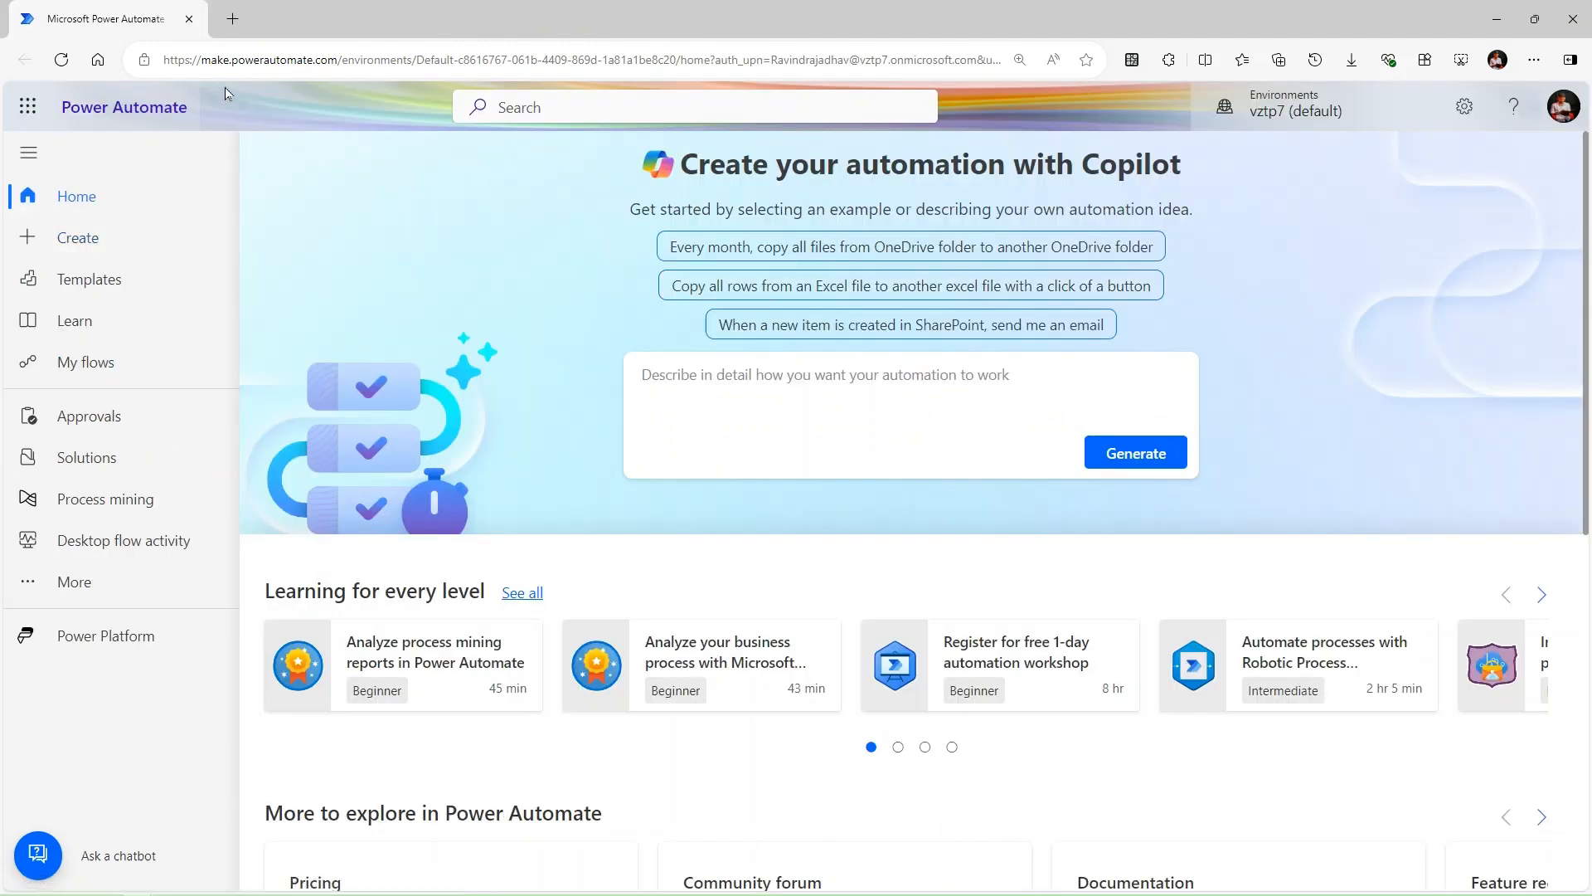
left_click(133, 246)
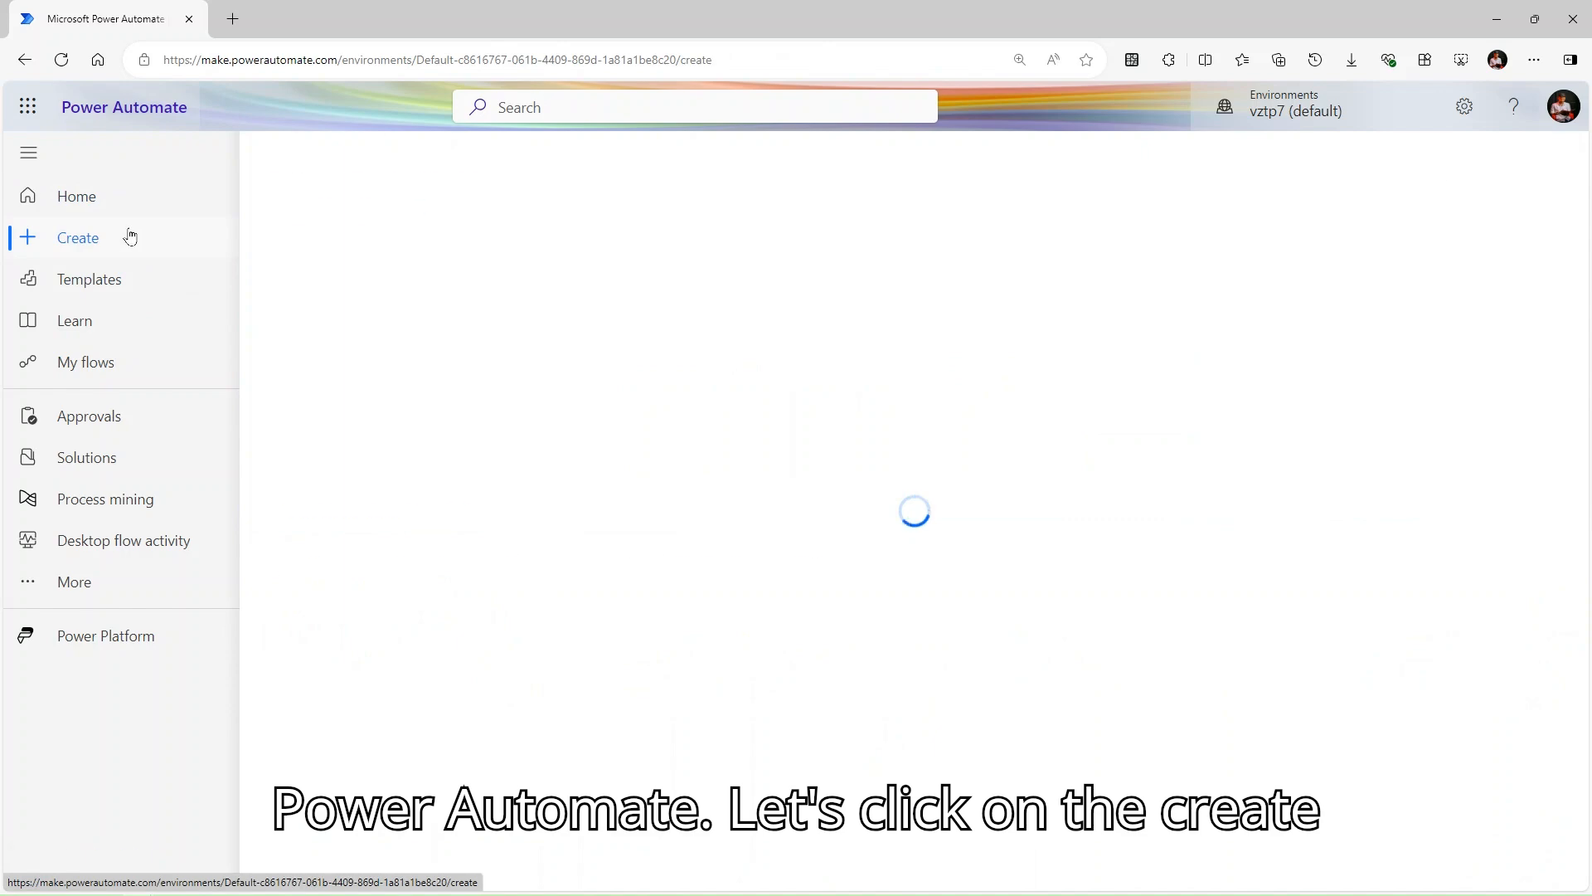
left_click(378, 365)
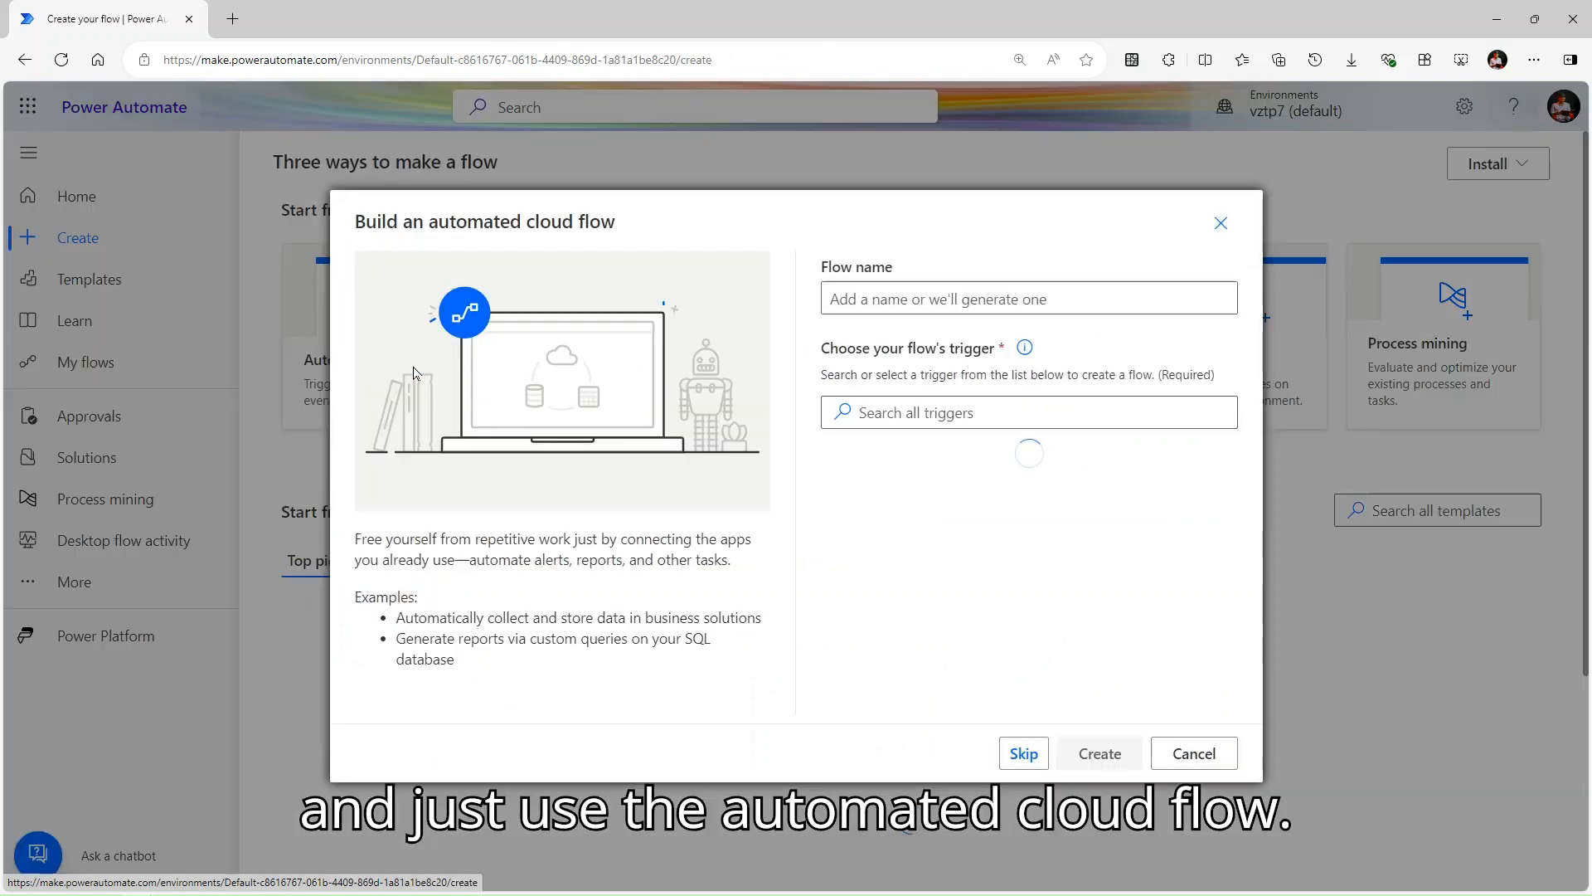
left_click(934, 296)
type("Se")
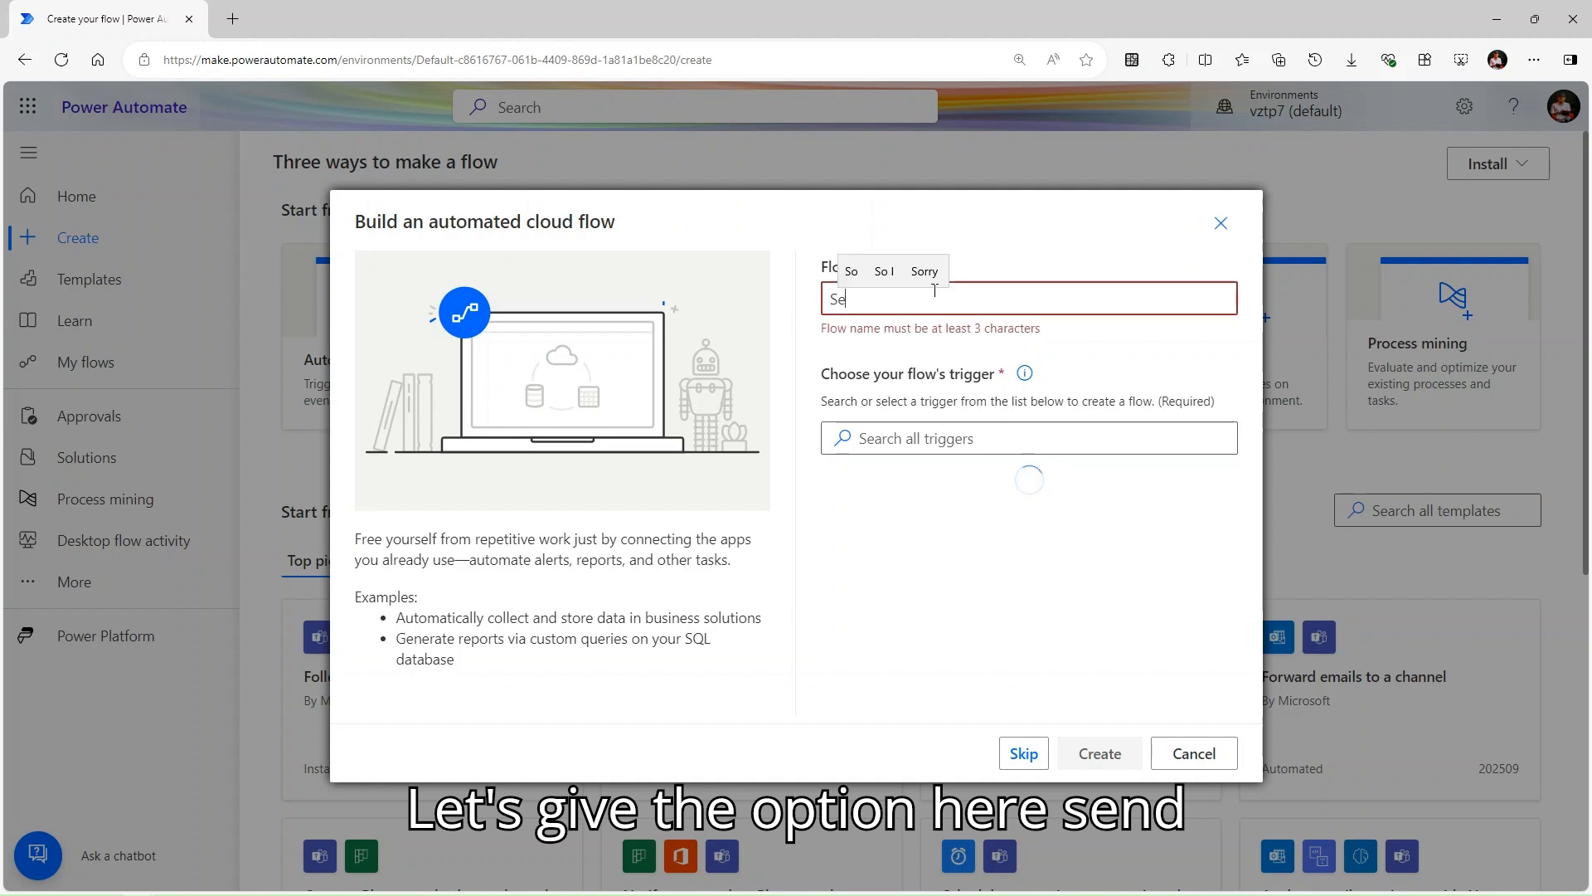
type("nd Emai")
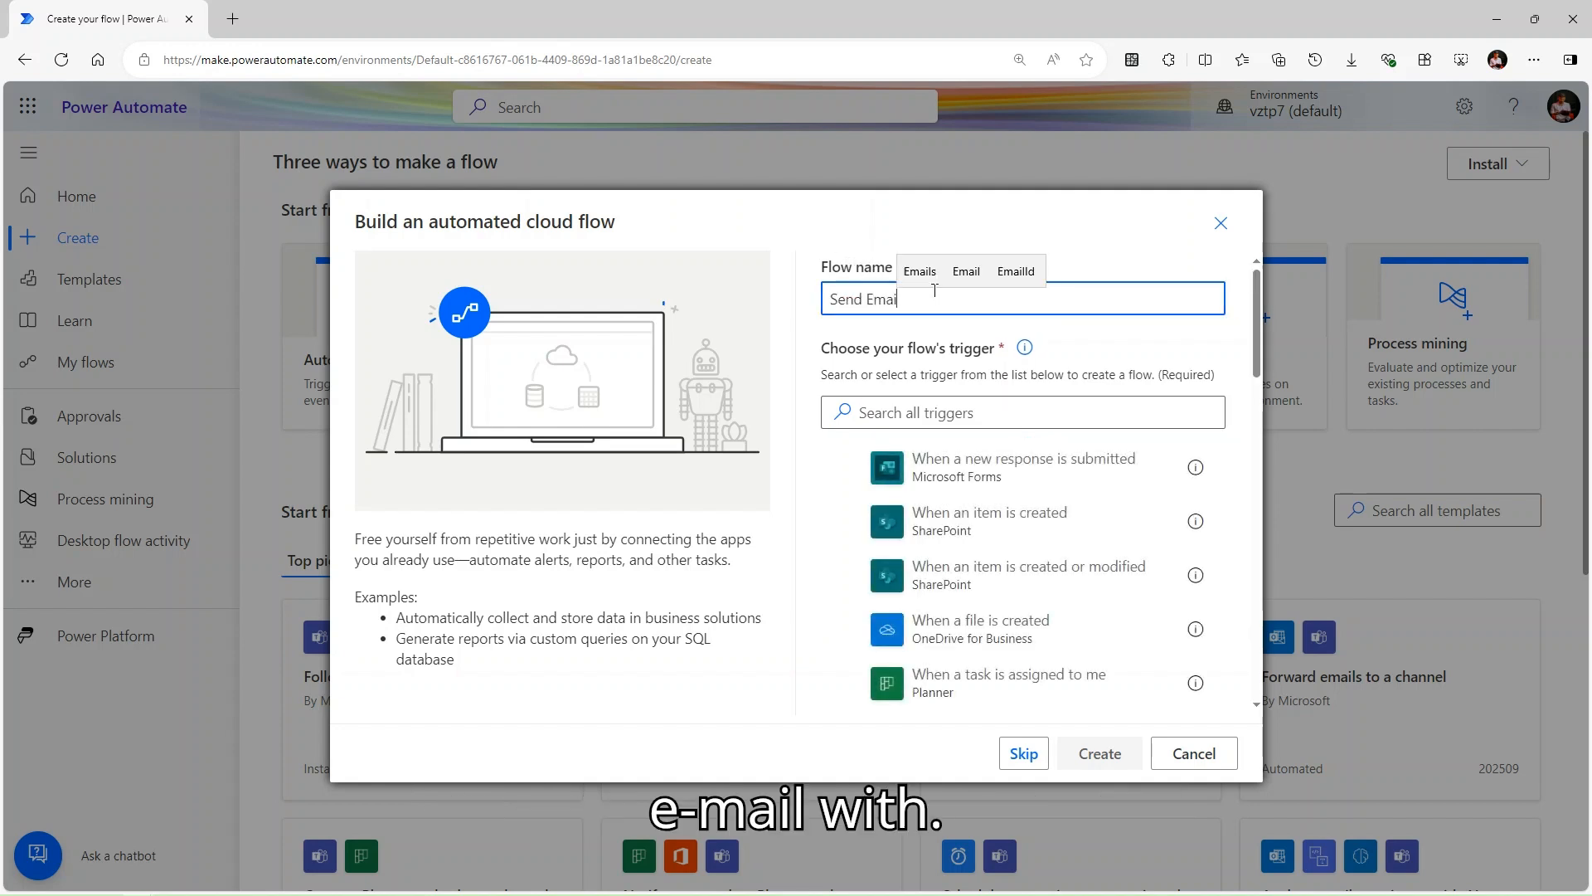
type("l with ")
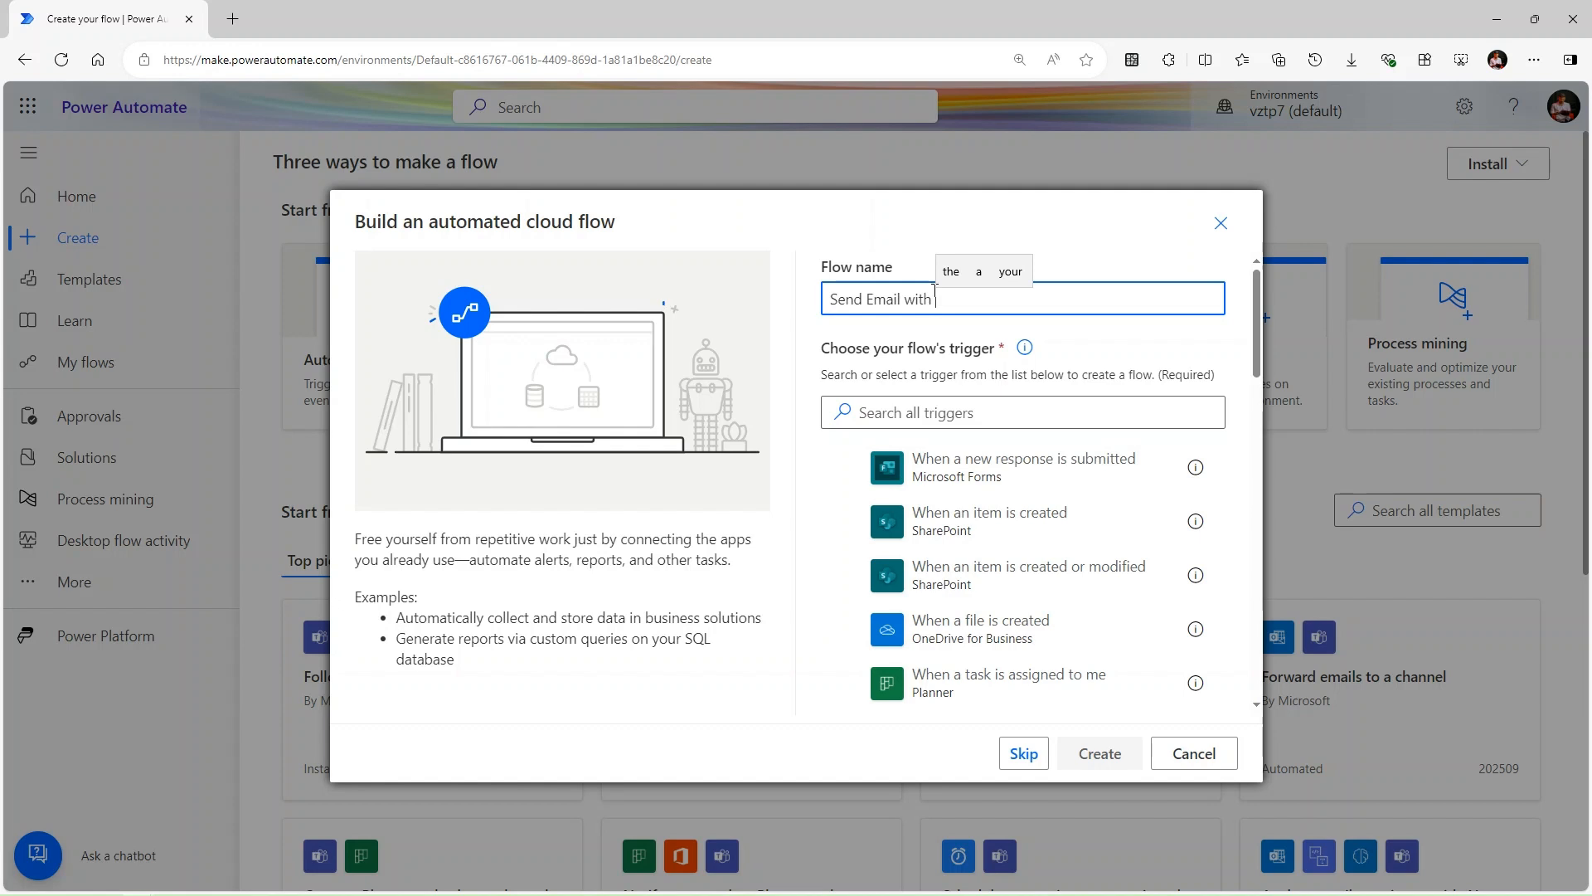
type("Options")
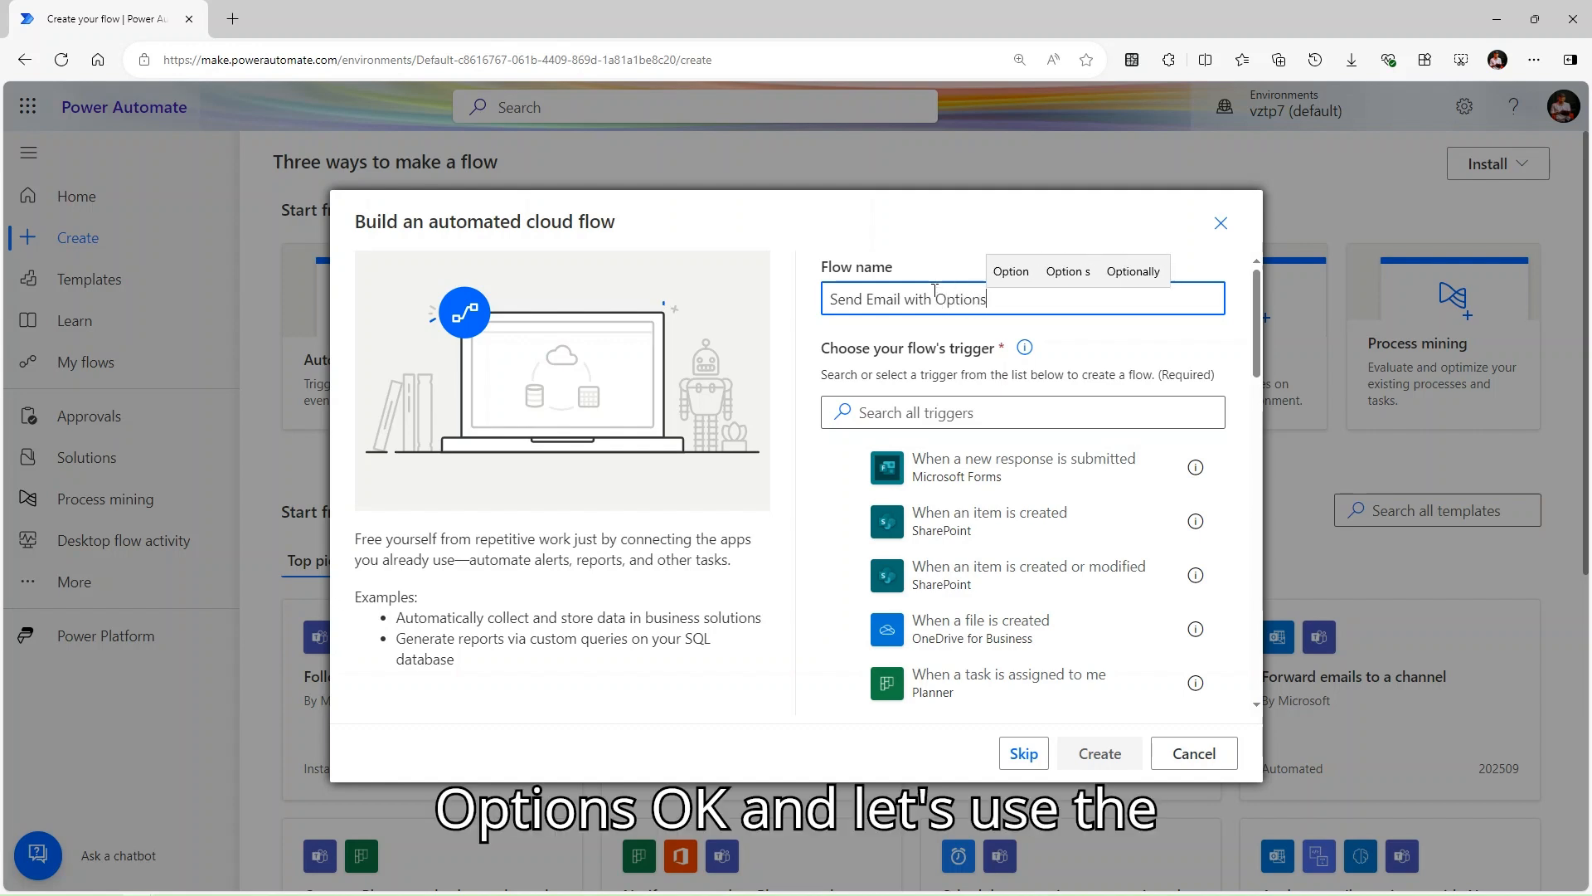
Choose SharePoint's "When an item is created or modified" as the trigger and create the flow.
key("Tab")
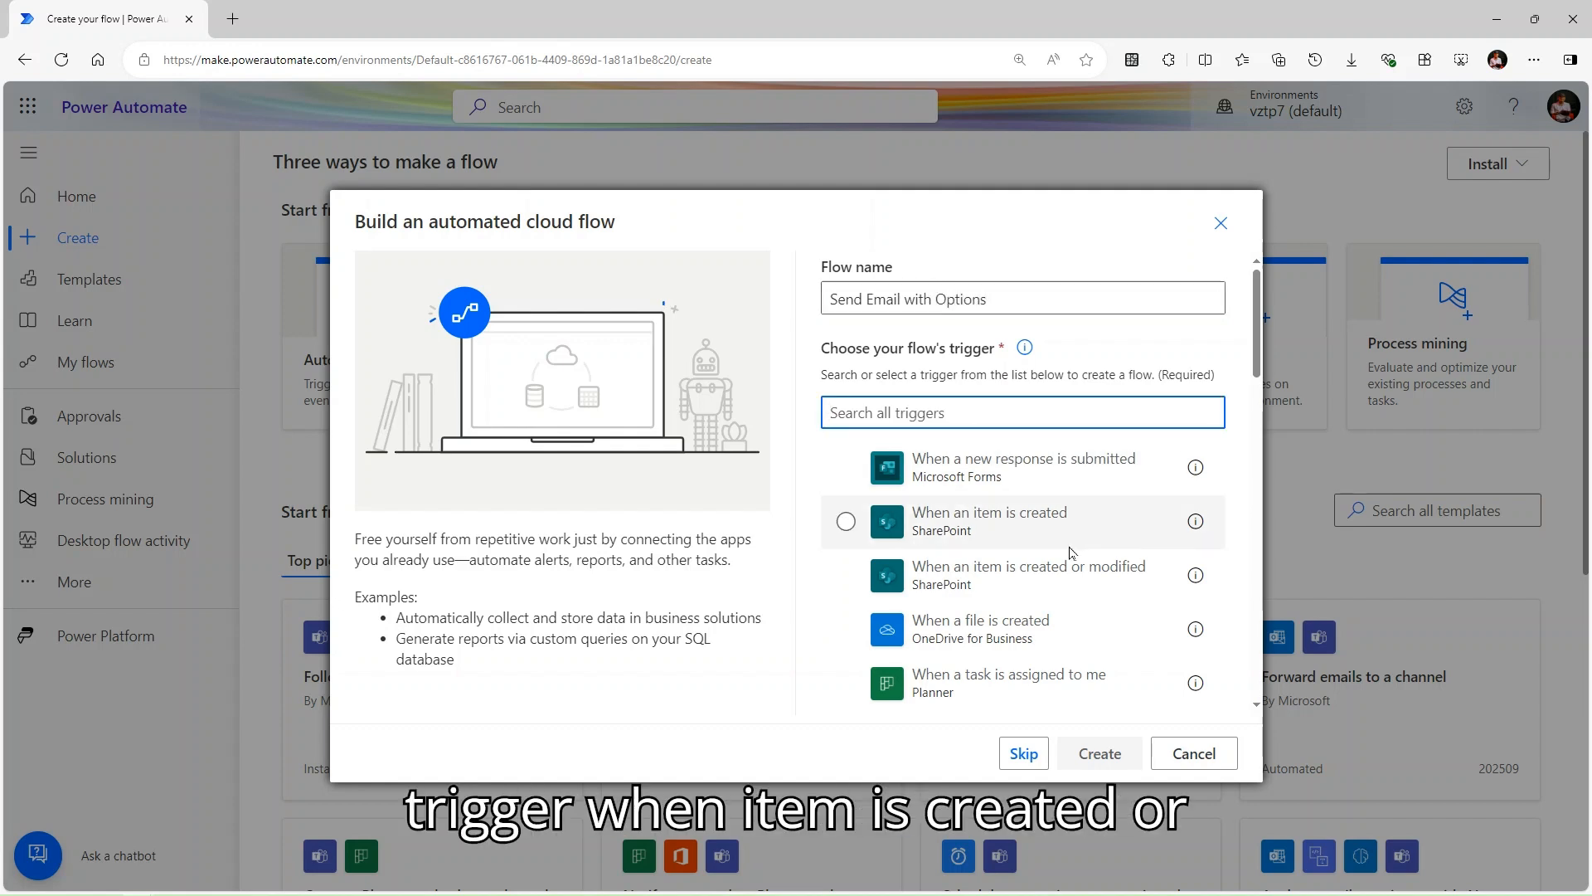
left_click(1016, 574)
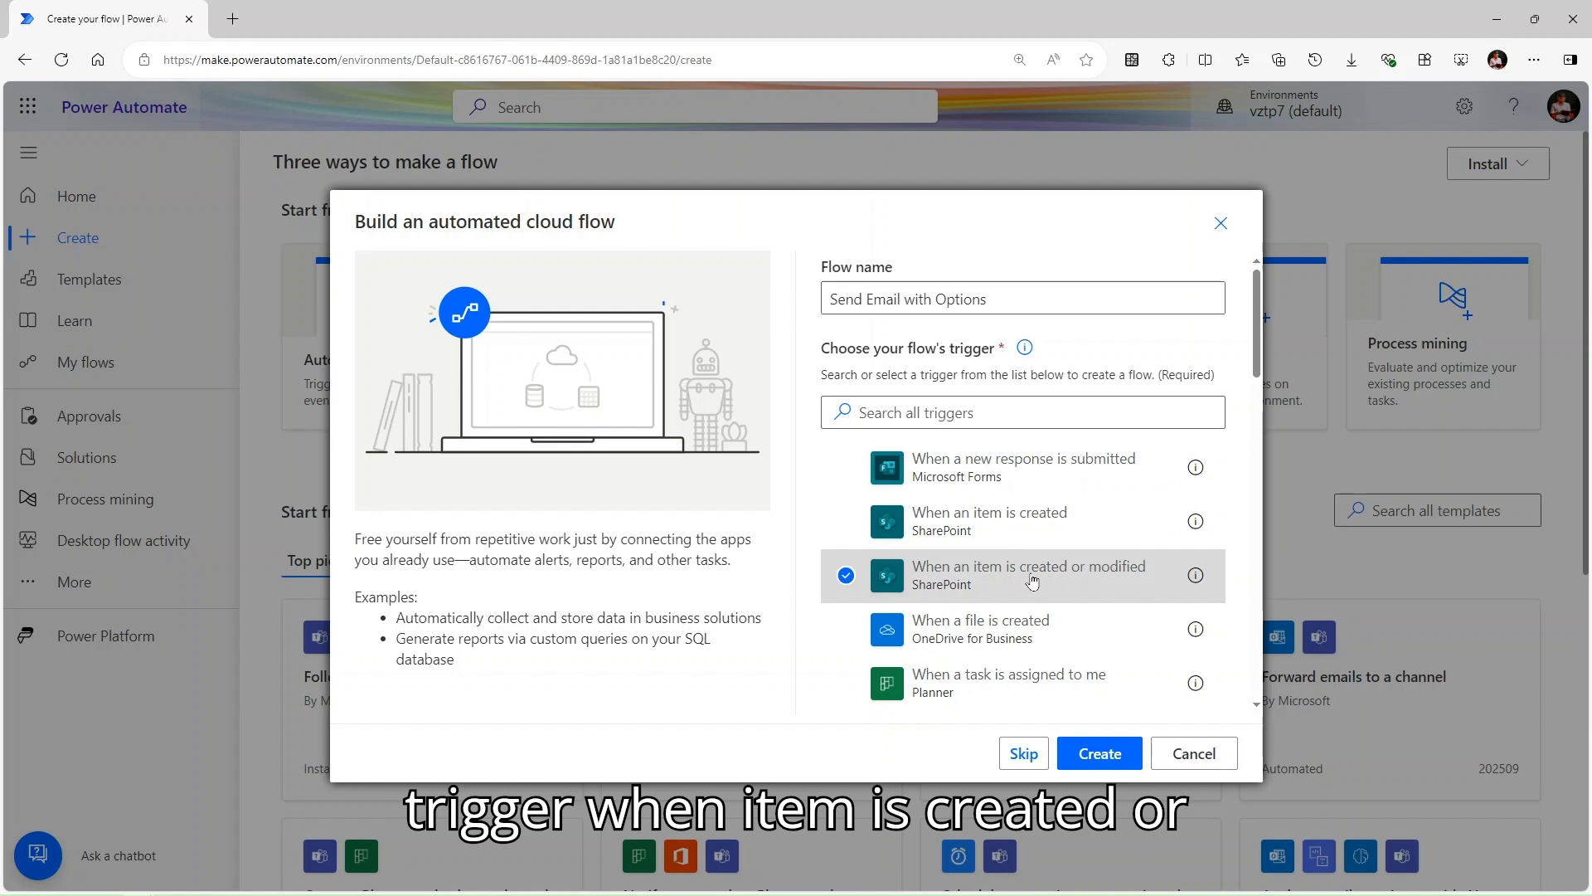
left_click(1120, 761)
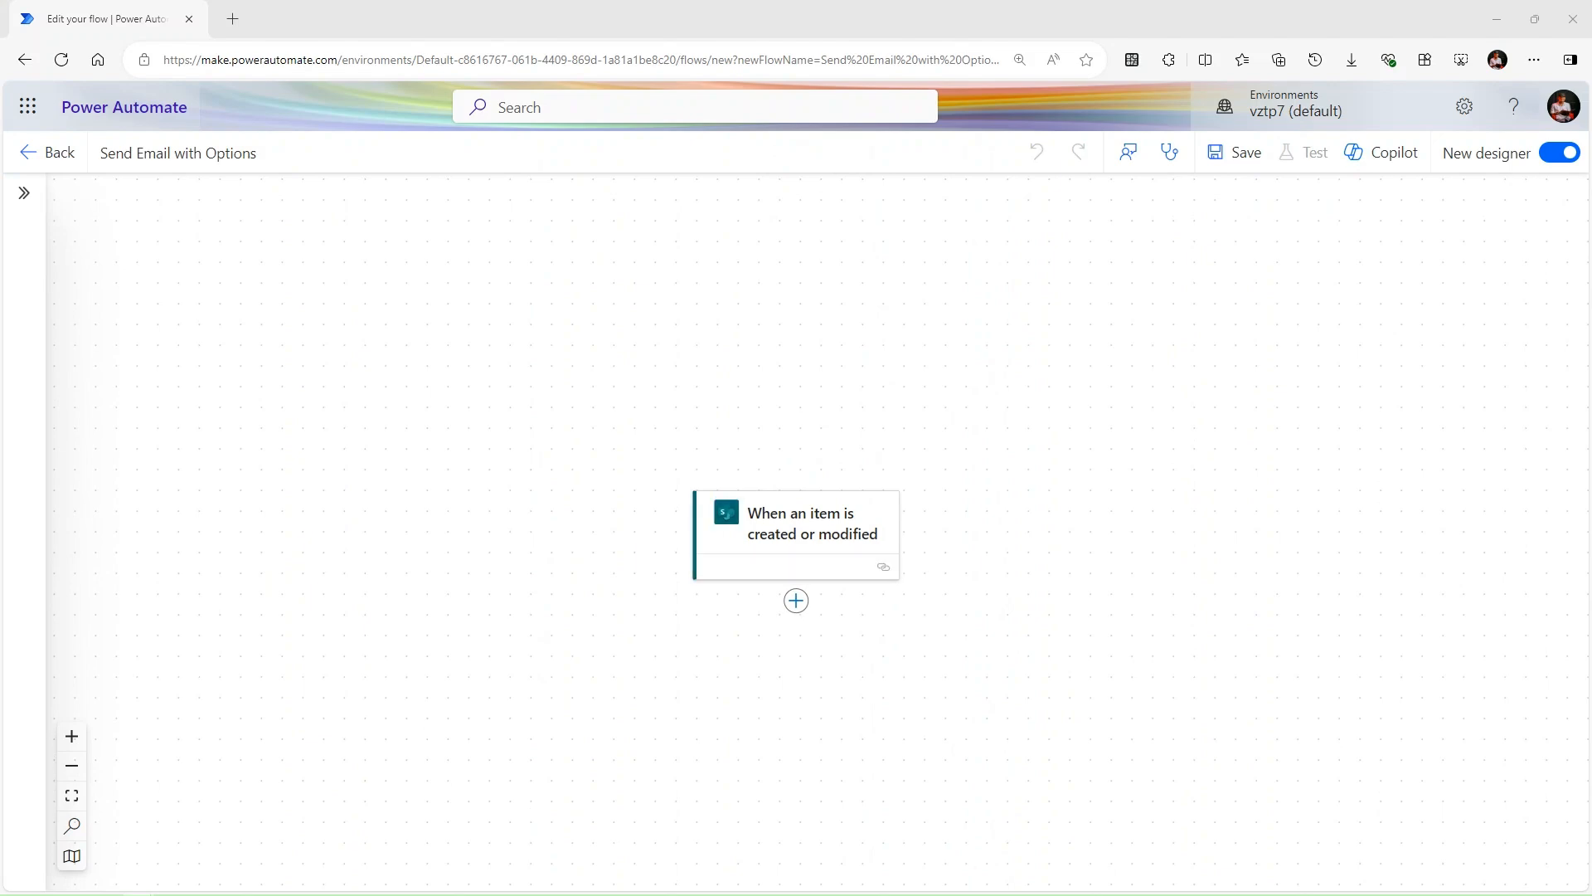
Open the configuration of the "When an item is created or modified" trigger.
left_click_drag(863, 455, 1343, 191)
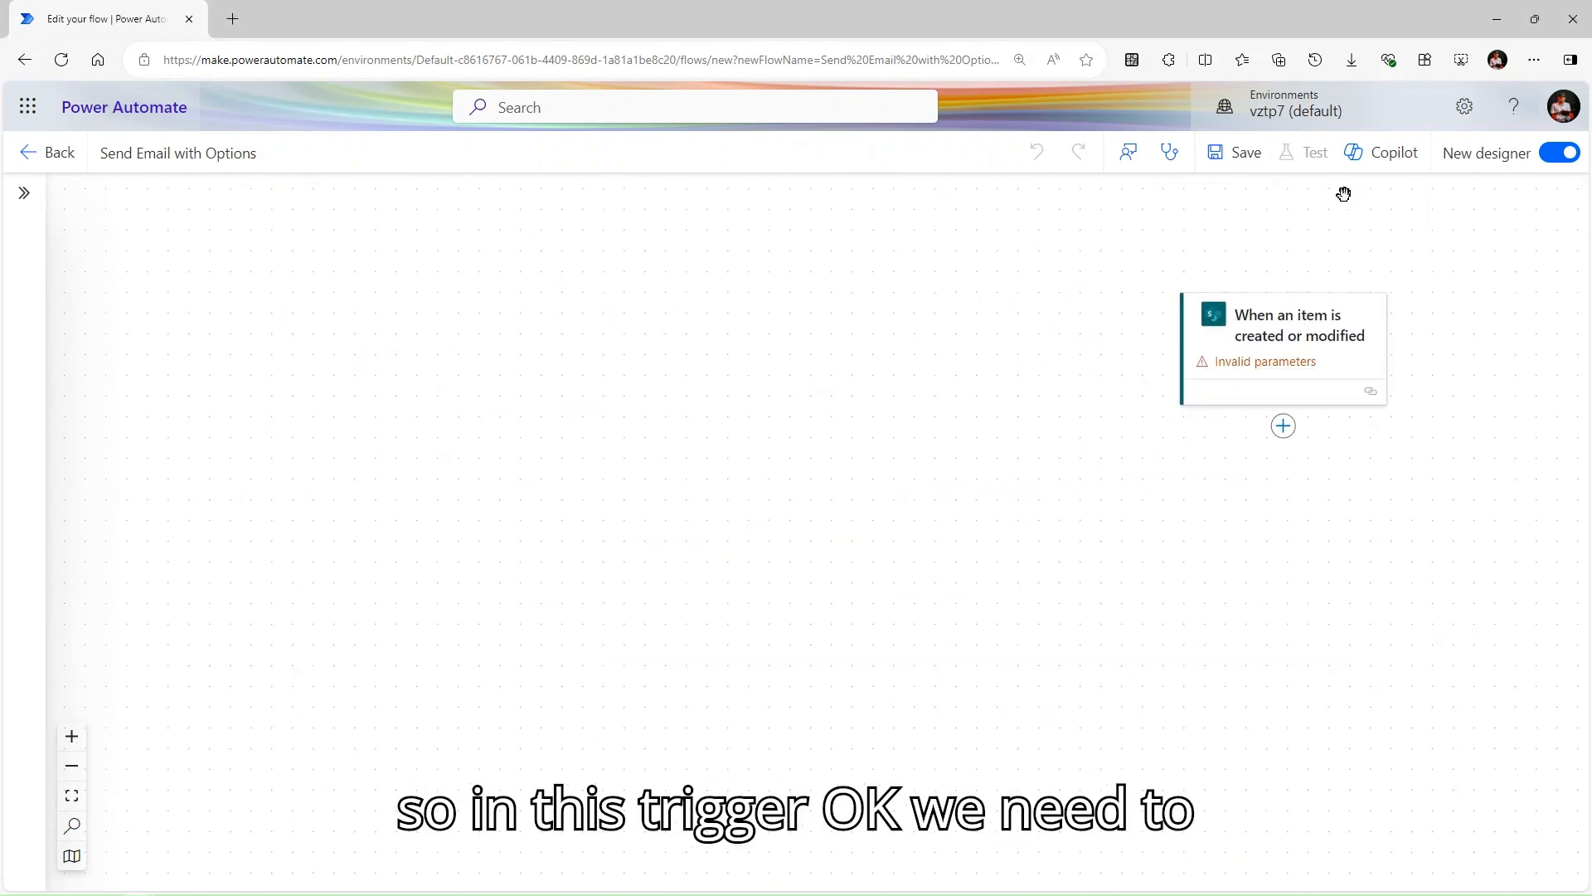
left_click(23, 194)
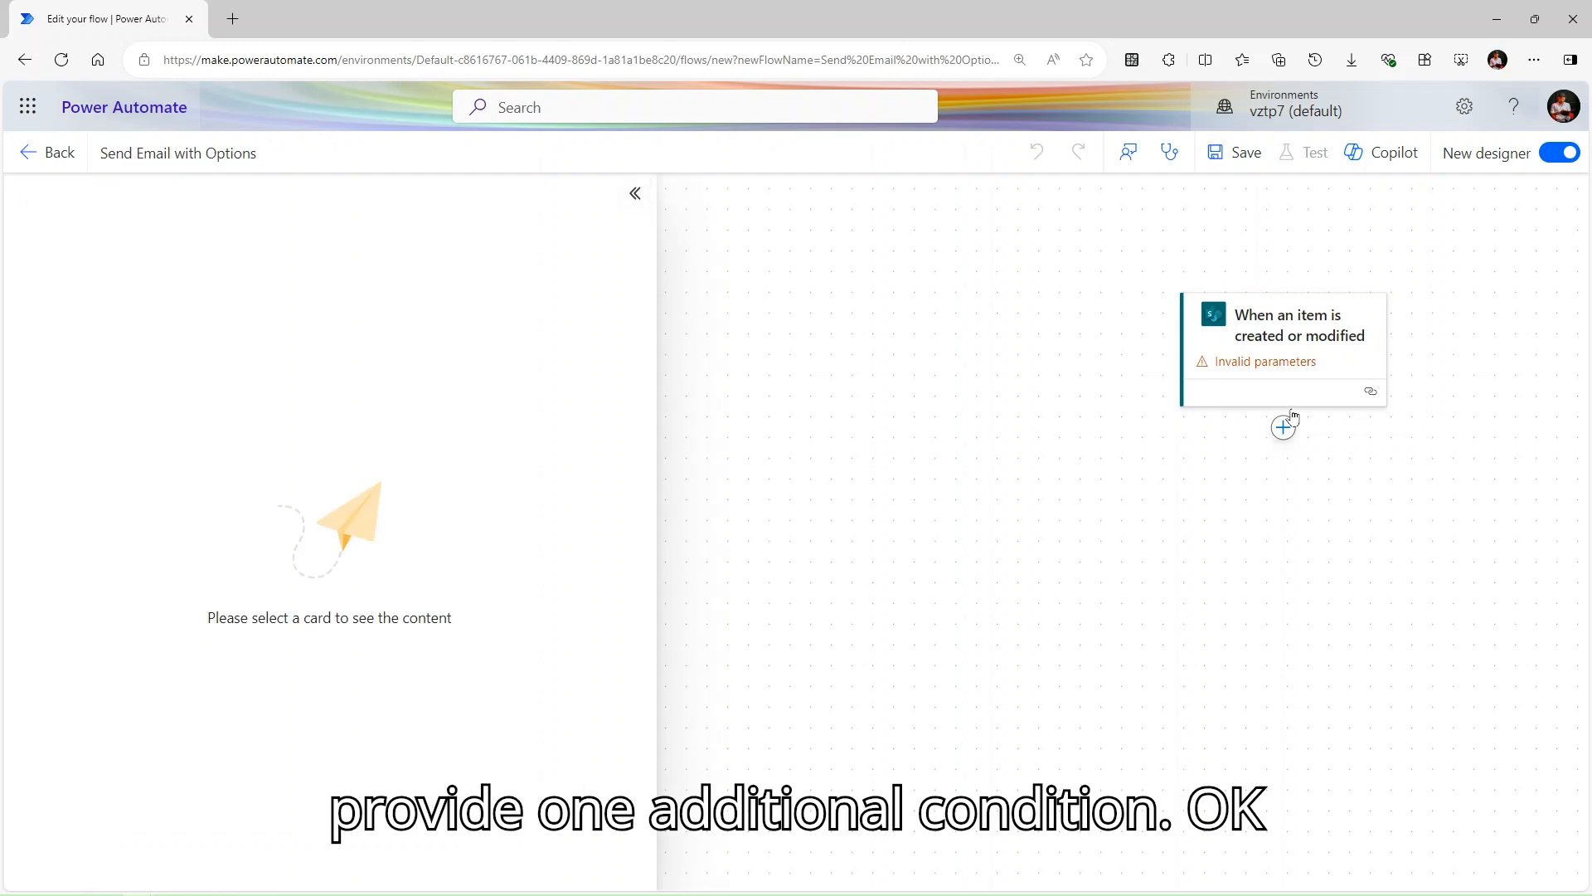
left_click(1297, 345)
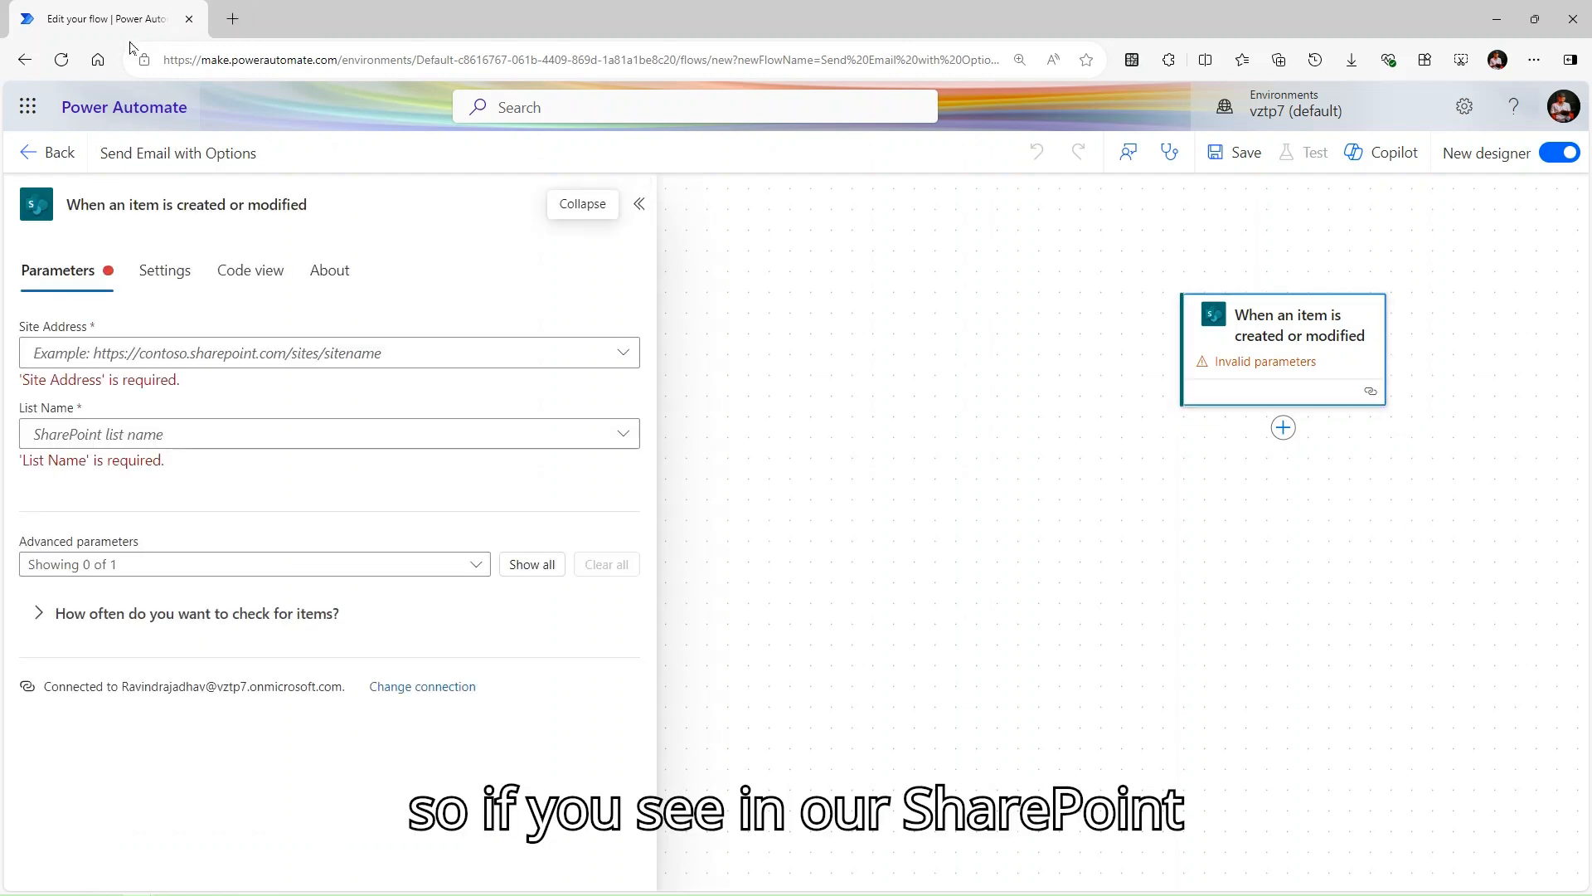
Uncover the SharePoint list behind the flow designer to check the Shifts column, and restore the designer to full size.
left_click_drag(141, 20, 196, 451)
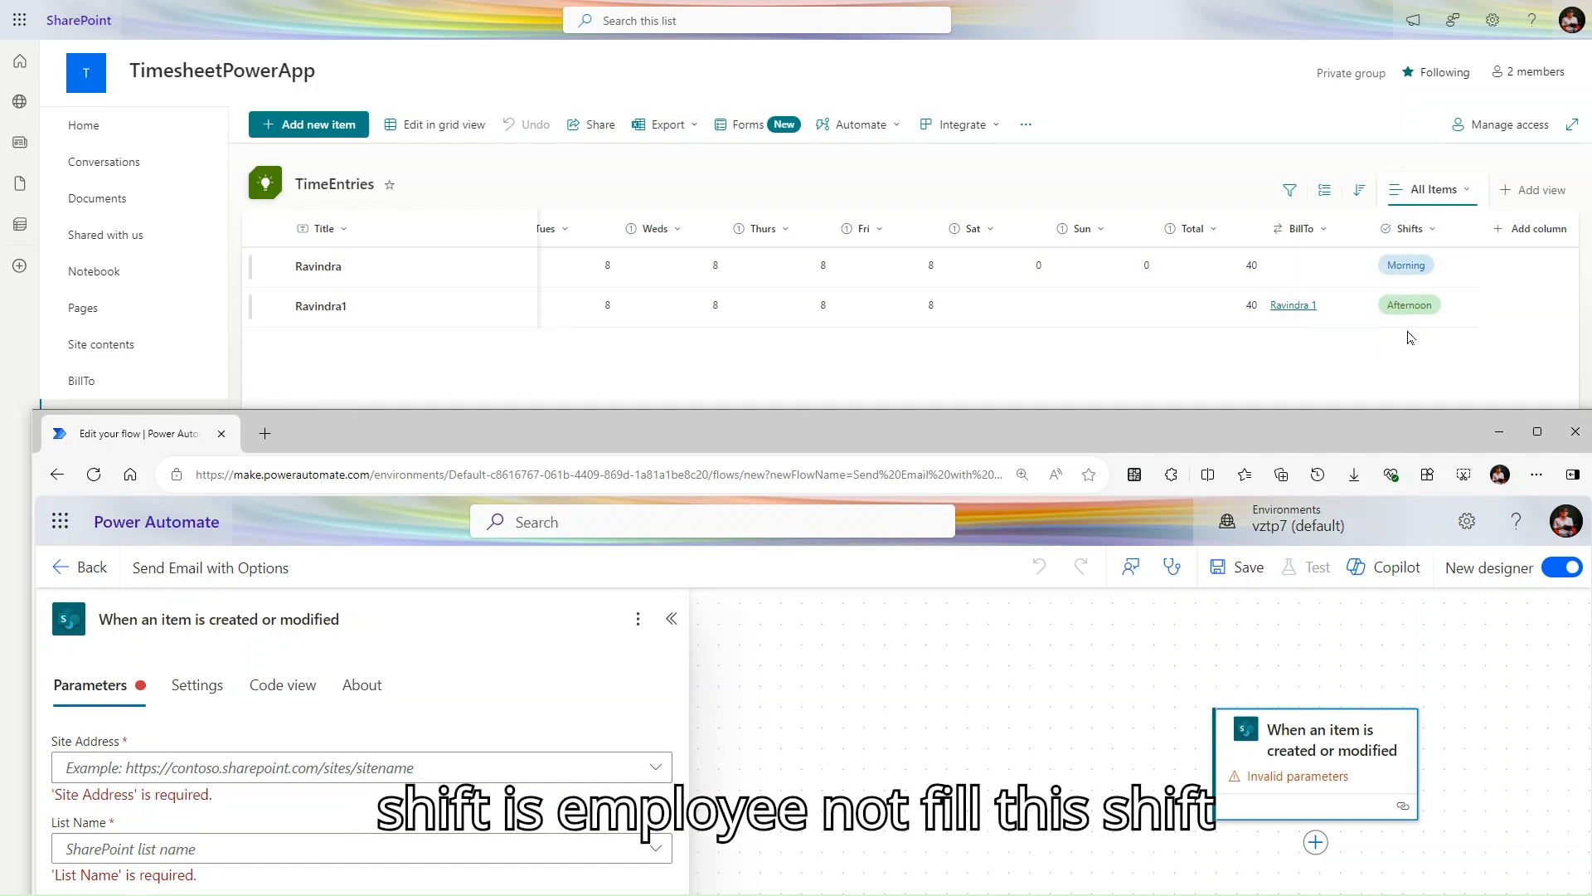
left_click_drag(1301, 425, 1281, 33)
left_click(1522, 22)
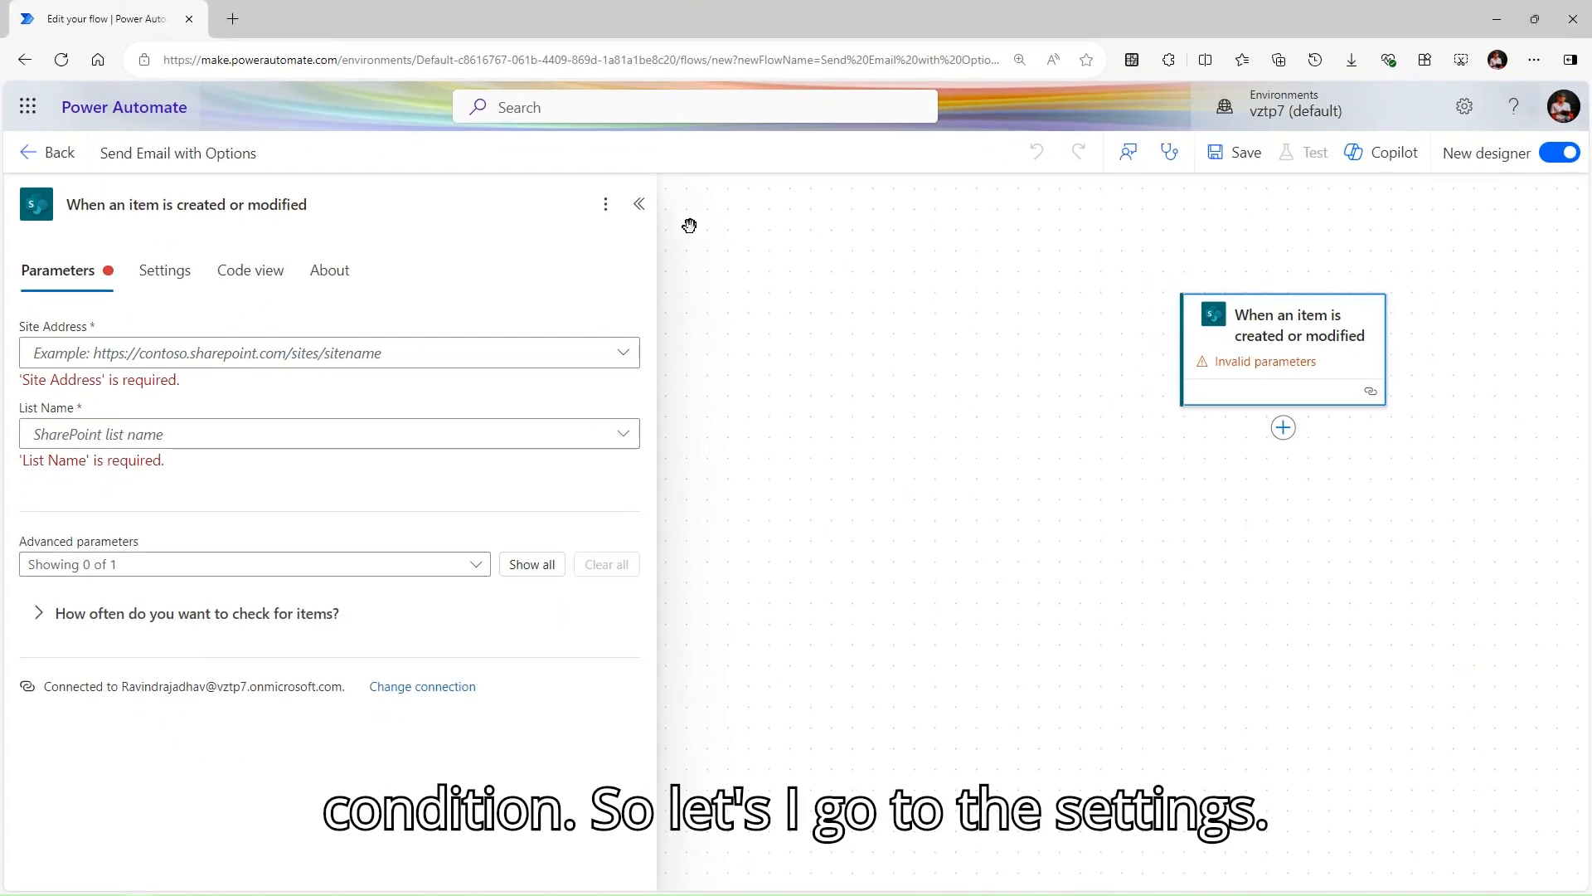
left_click(173, 281)
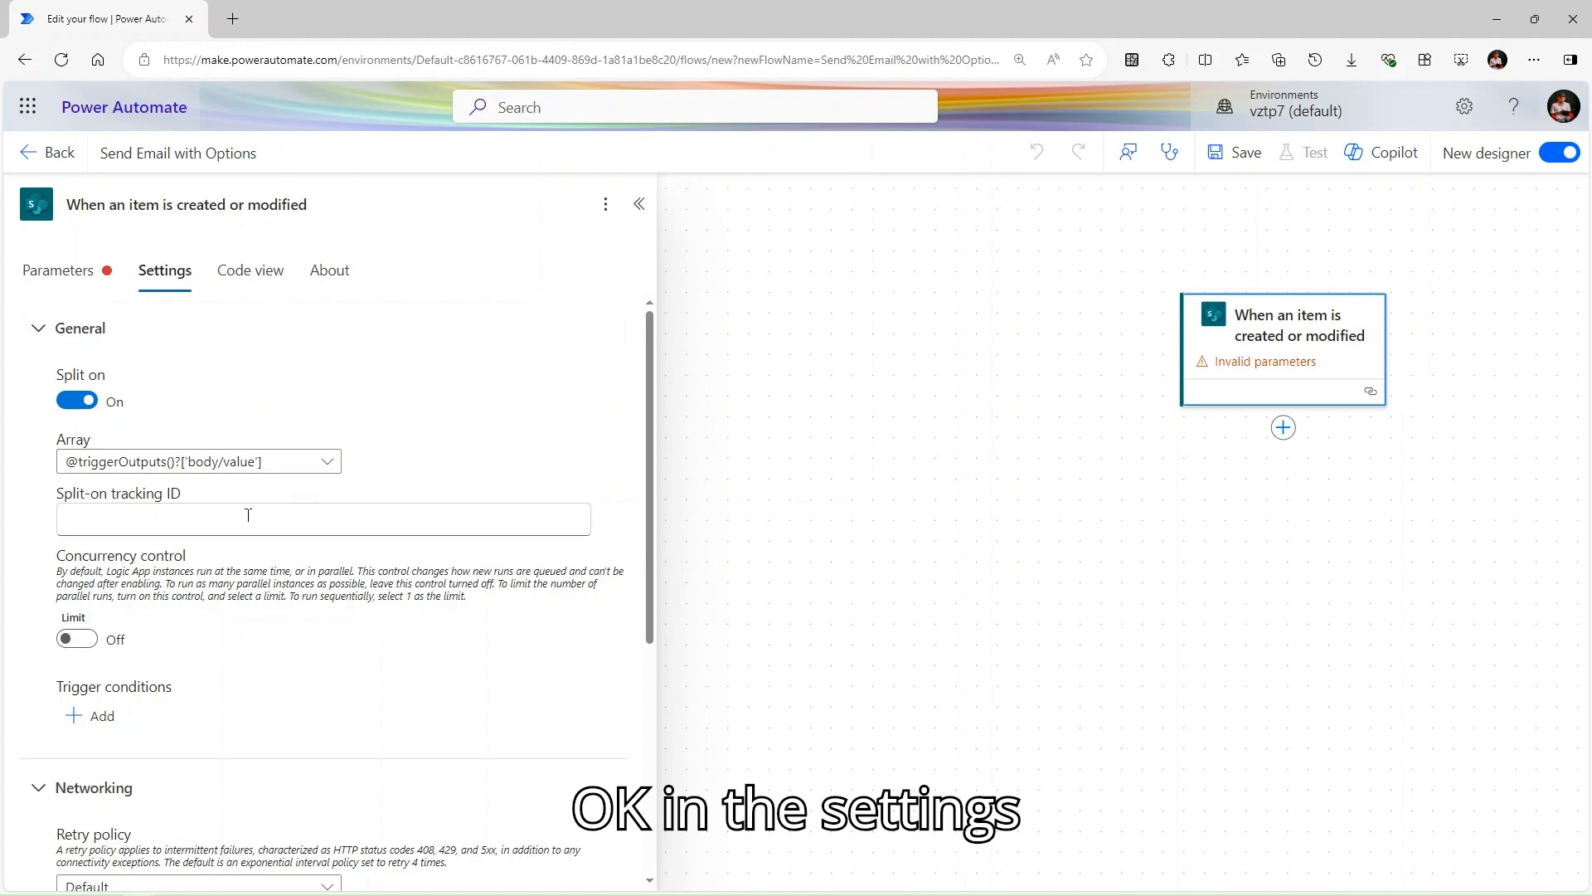
scroll(247, 515, "down", 5)
scroll(214, 561, "up", 3)
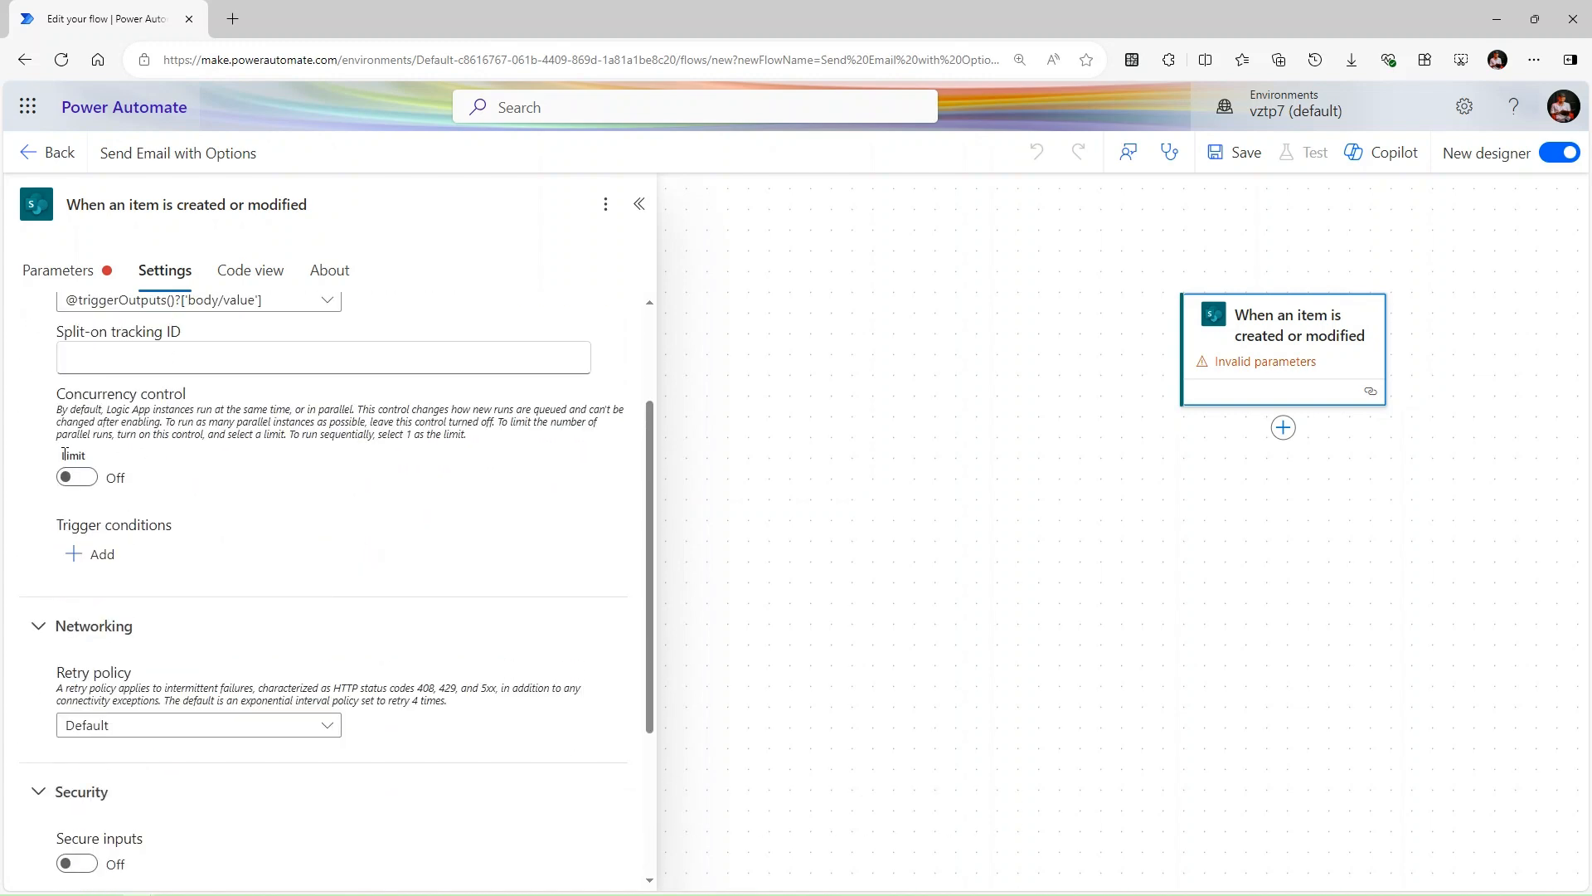
left_click(92, 554)
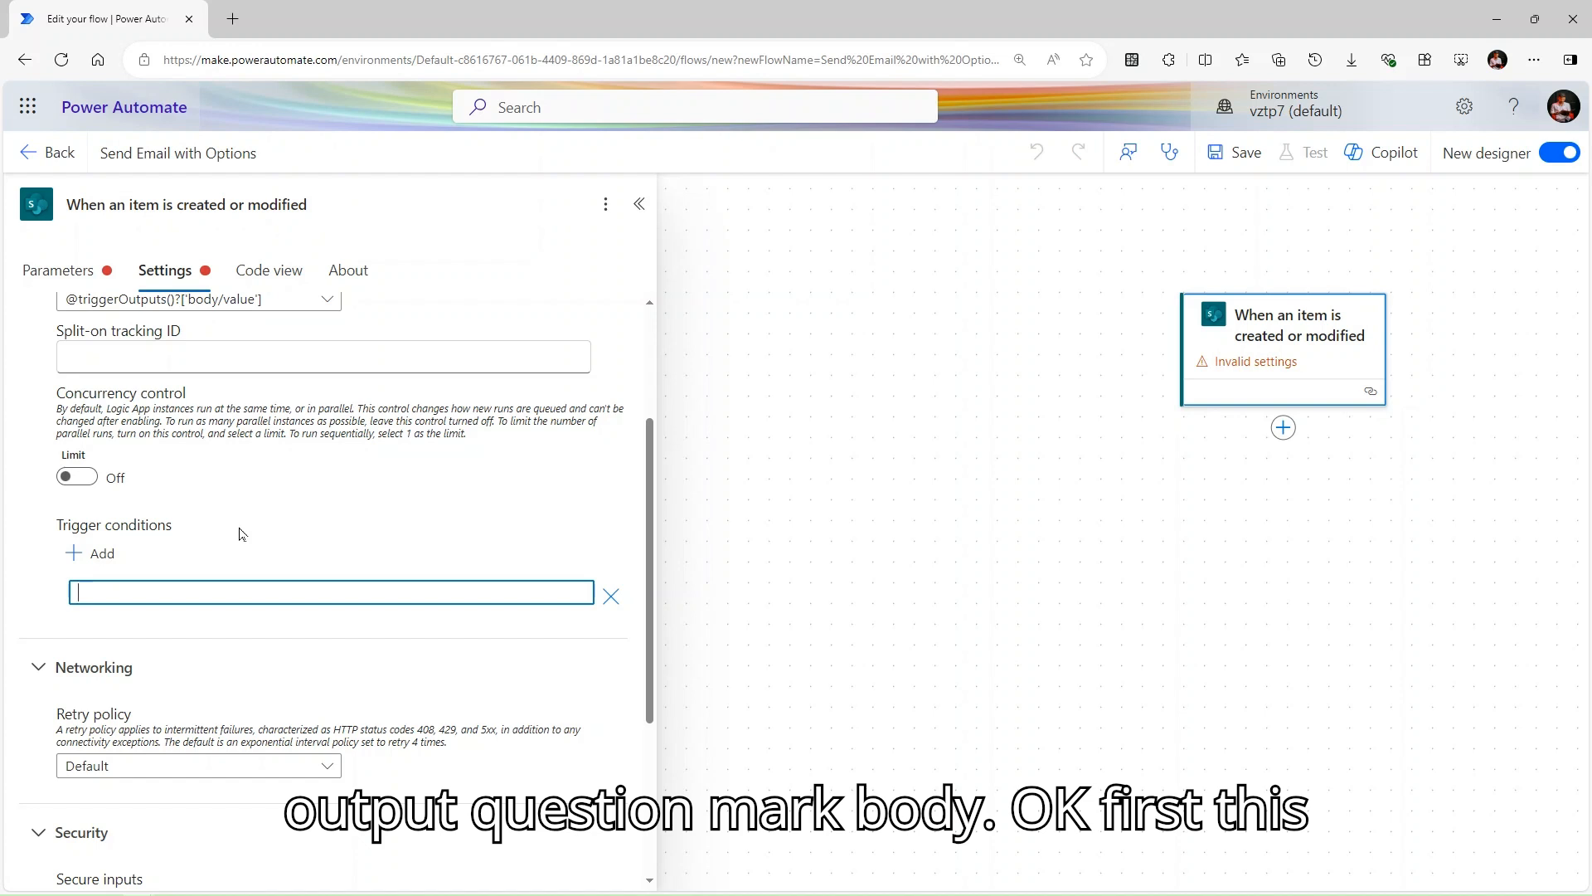
type("@")
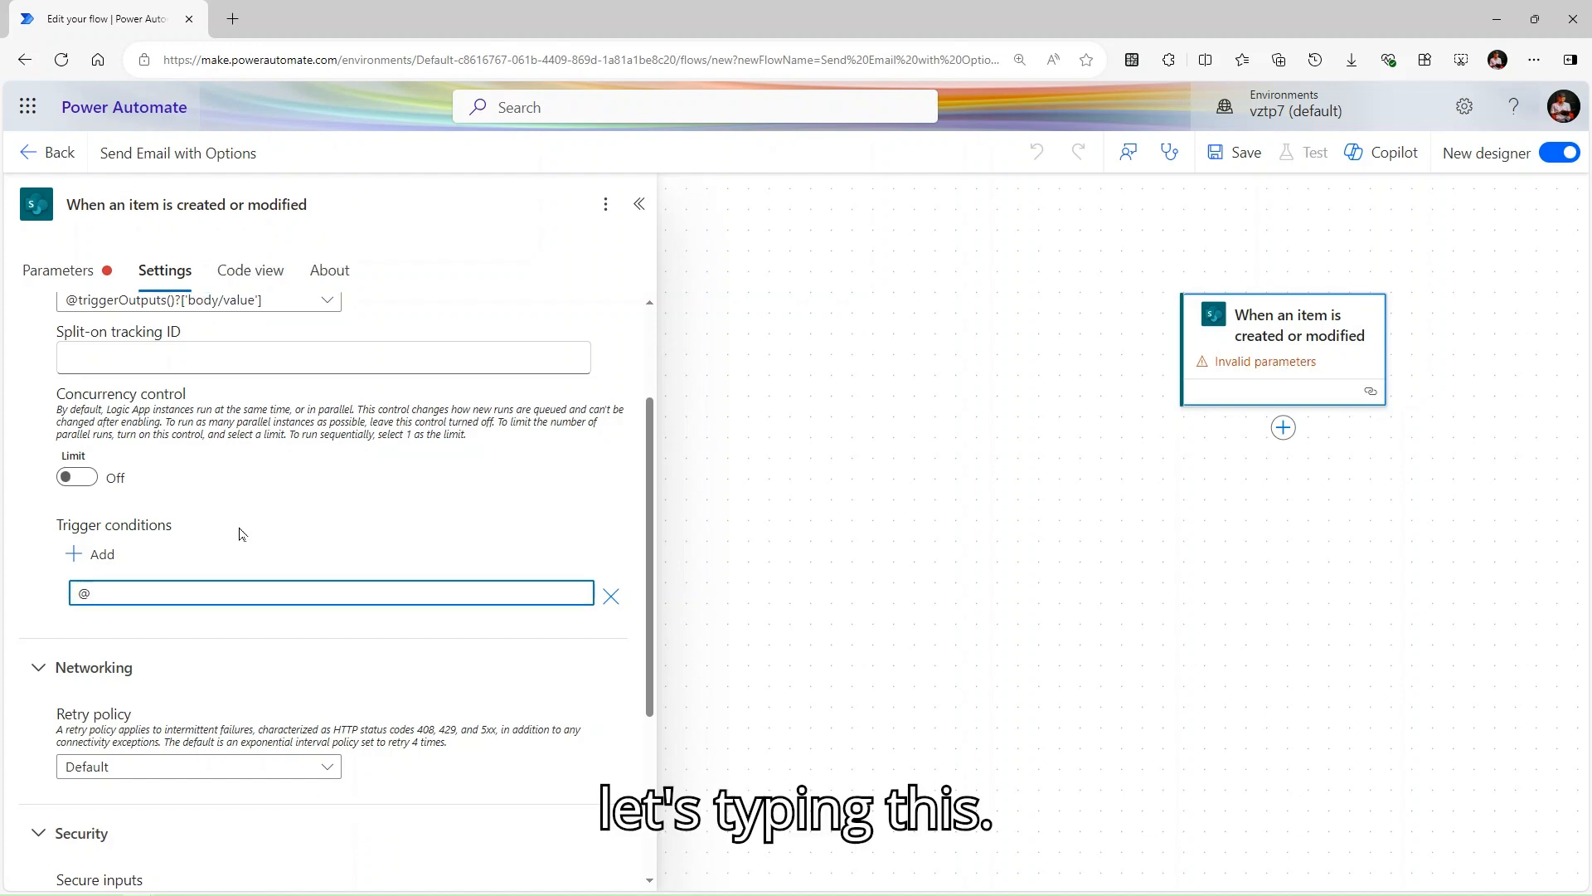
type("triggerOutputs()?[body")
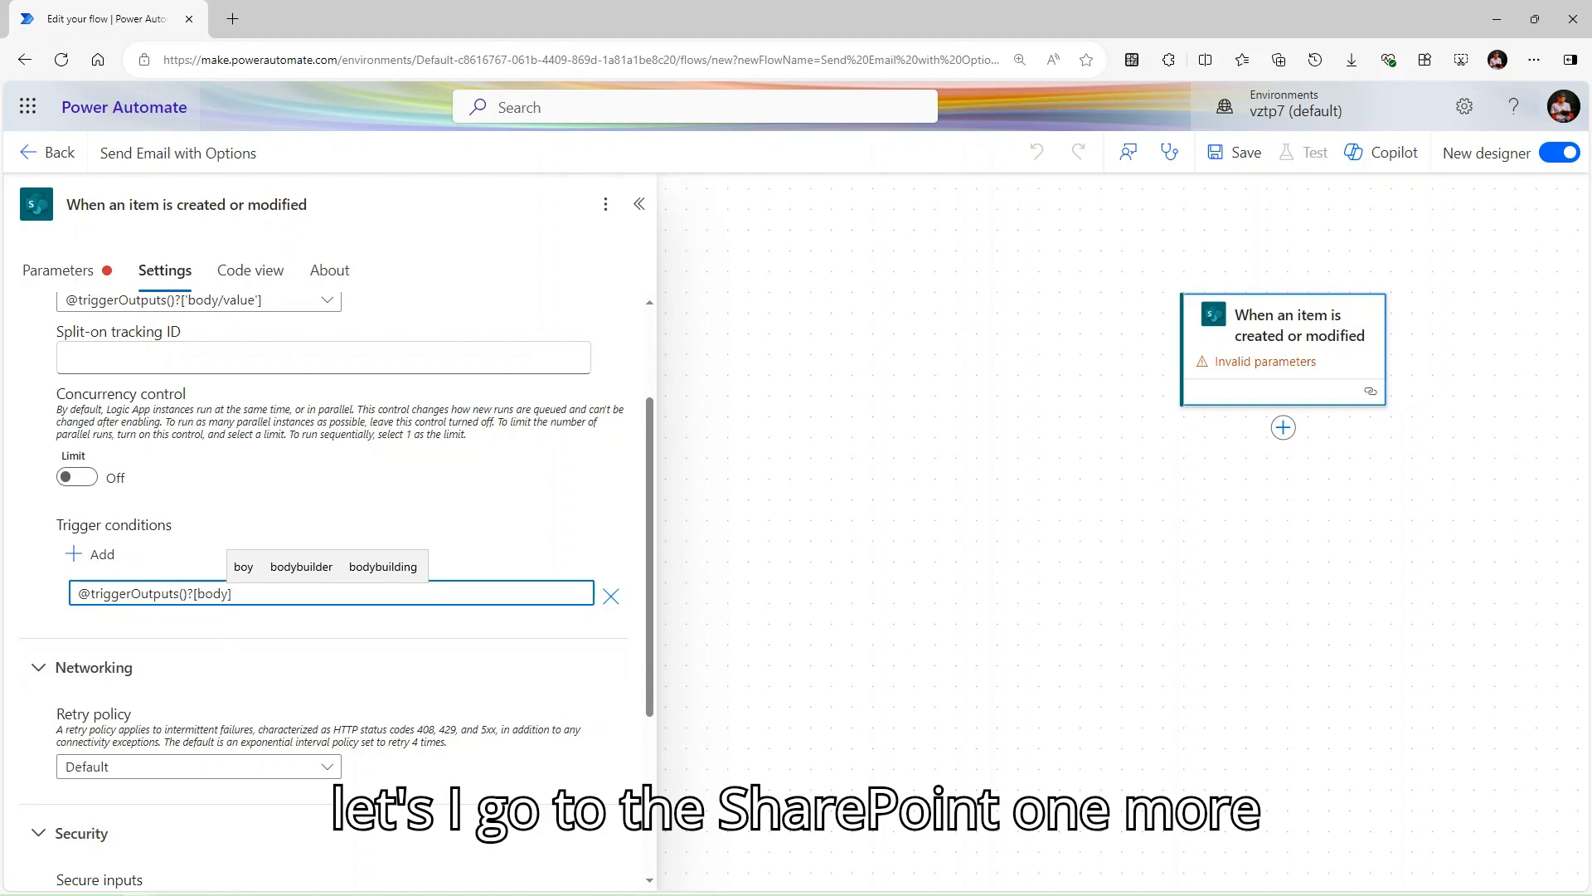
Filter the SharePoint TimeEntries list's Shifts column by Afternoon, check the column's internal name in the page address, and return to the flow designer.
left_click_drag(888, 17, 894, 404)
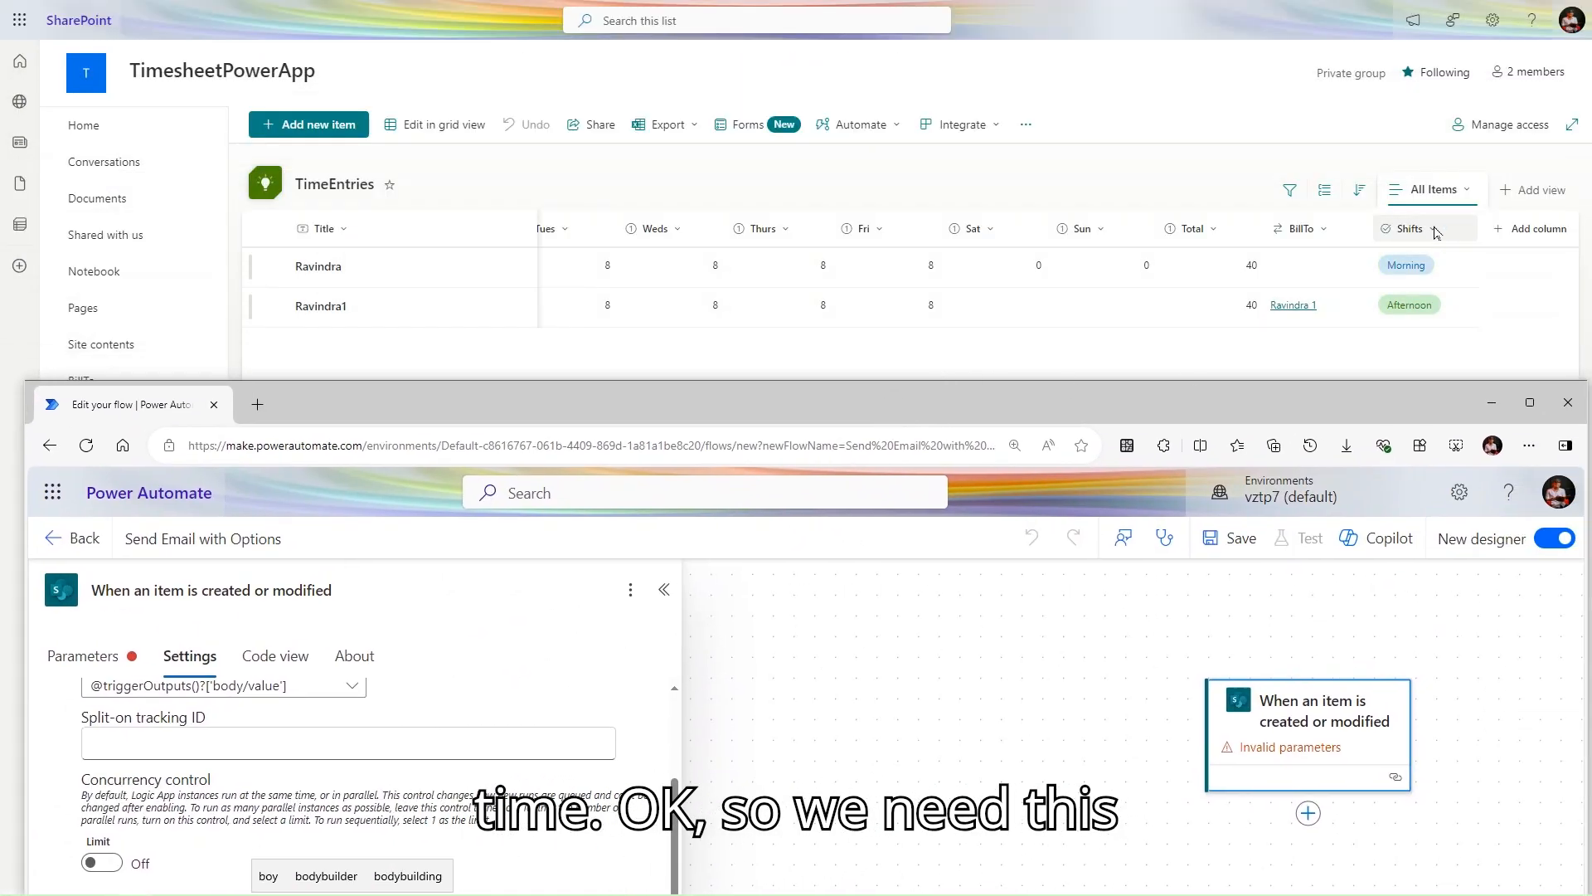
left_click(1435, 229)
left_click(1431, 320)
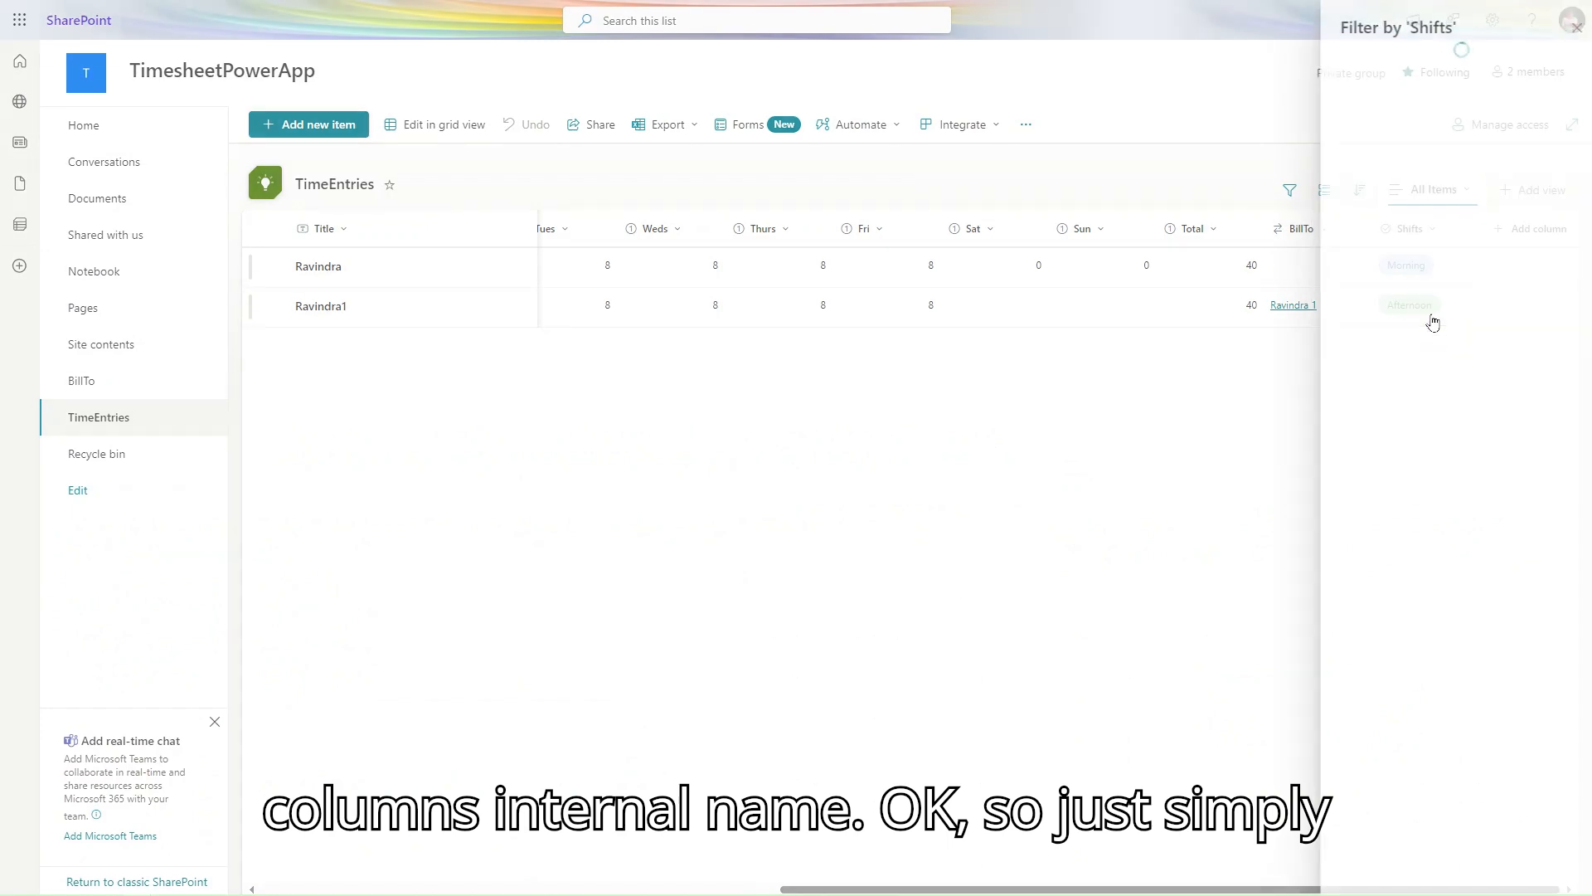
left_click(1343, 56)
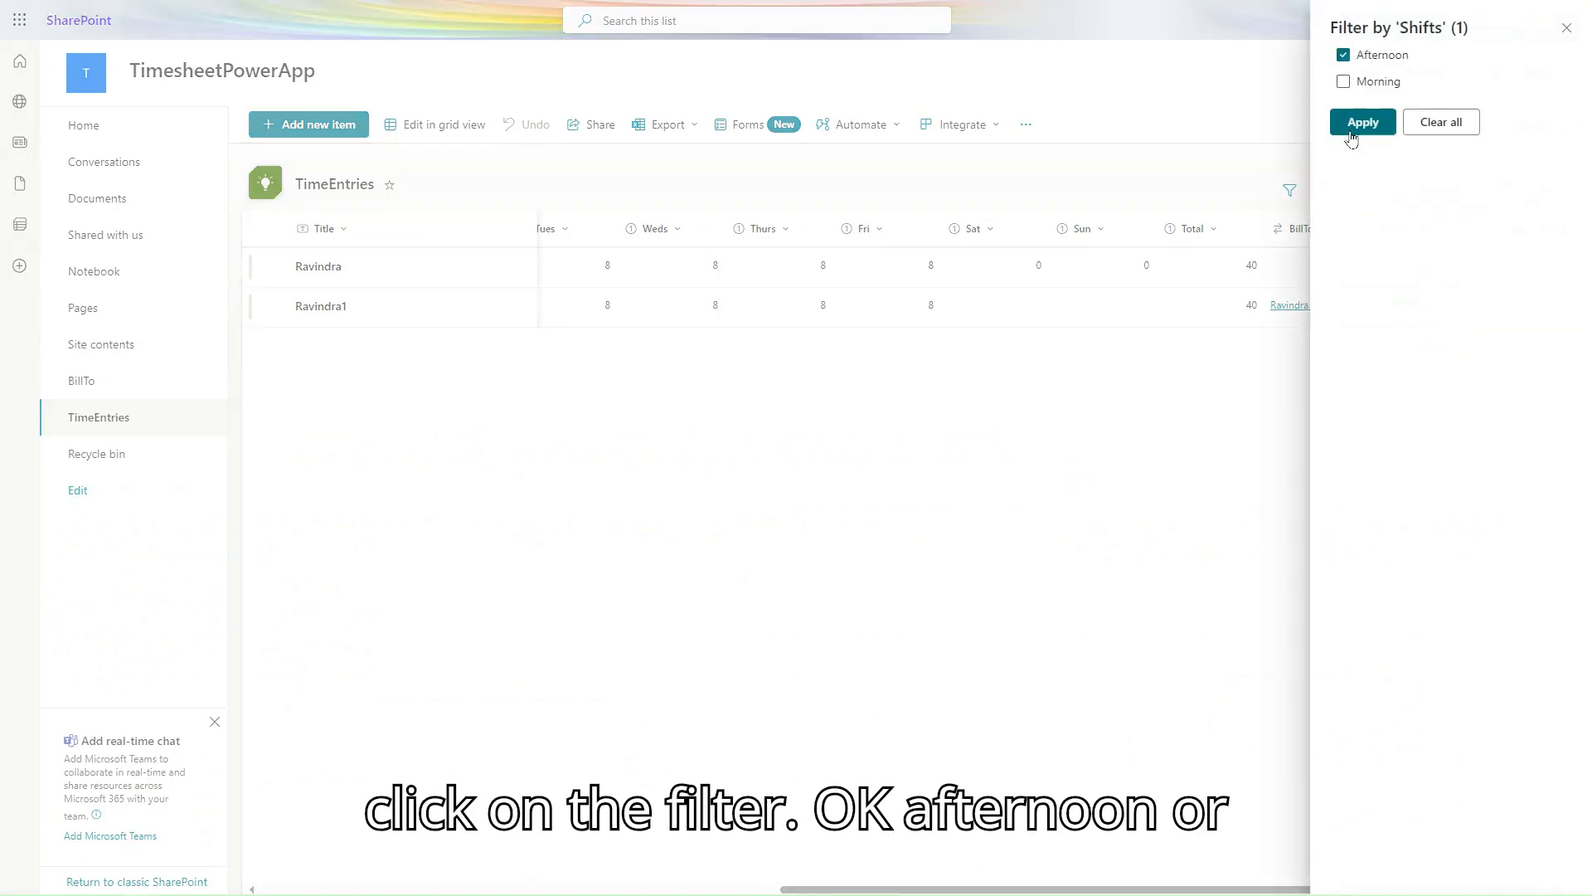
left_click(1363, 122)
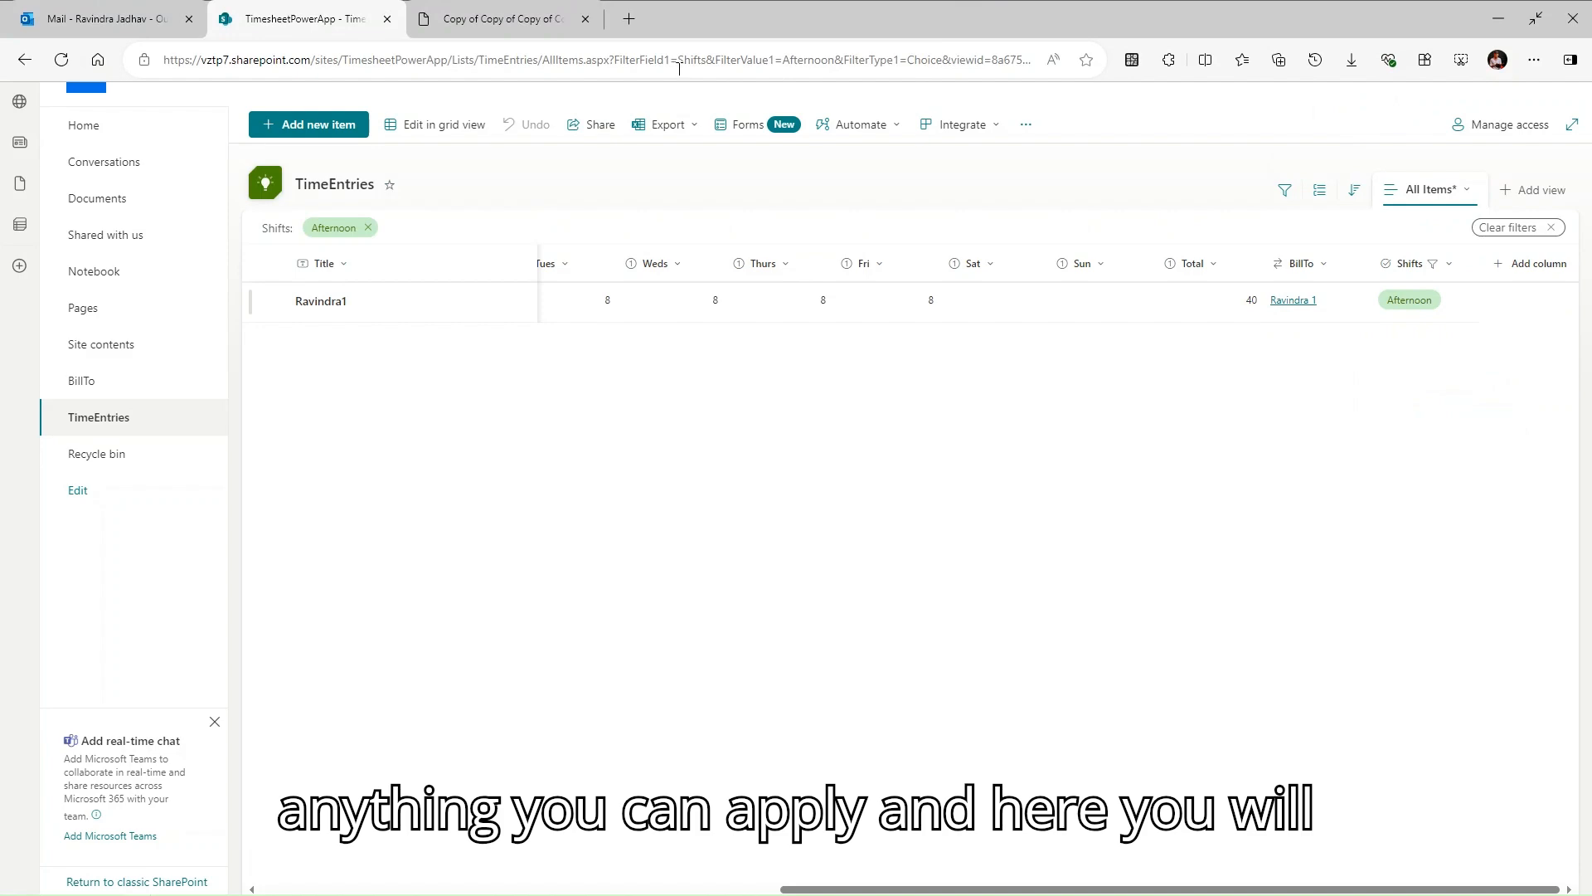
double_click(688, 55)
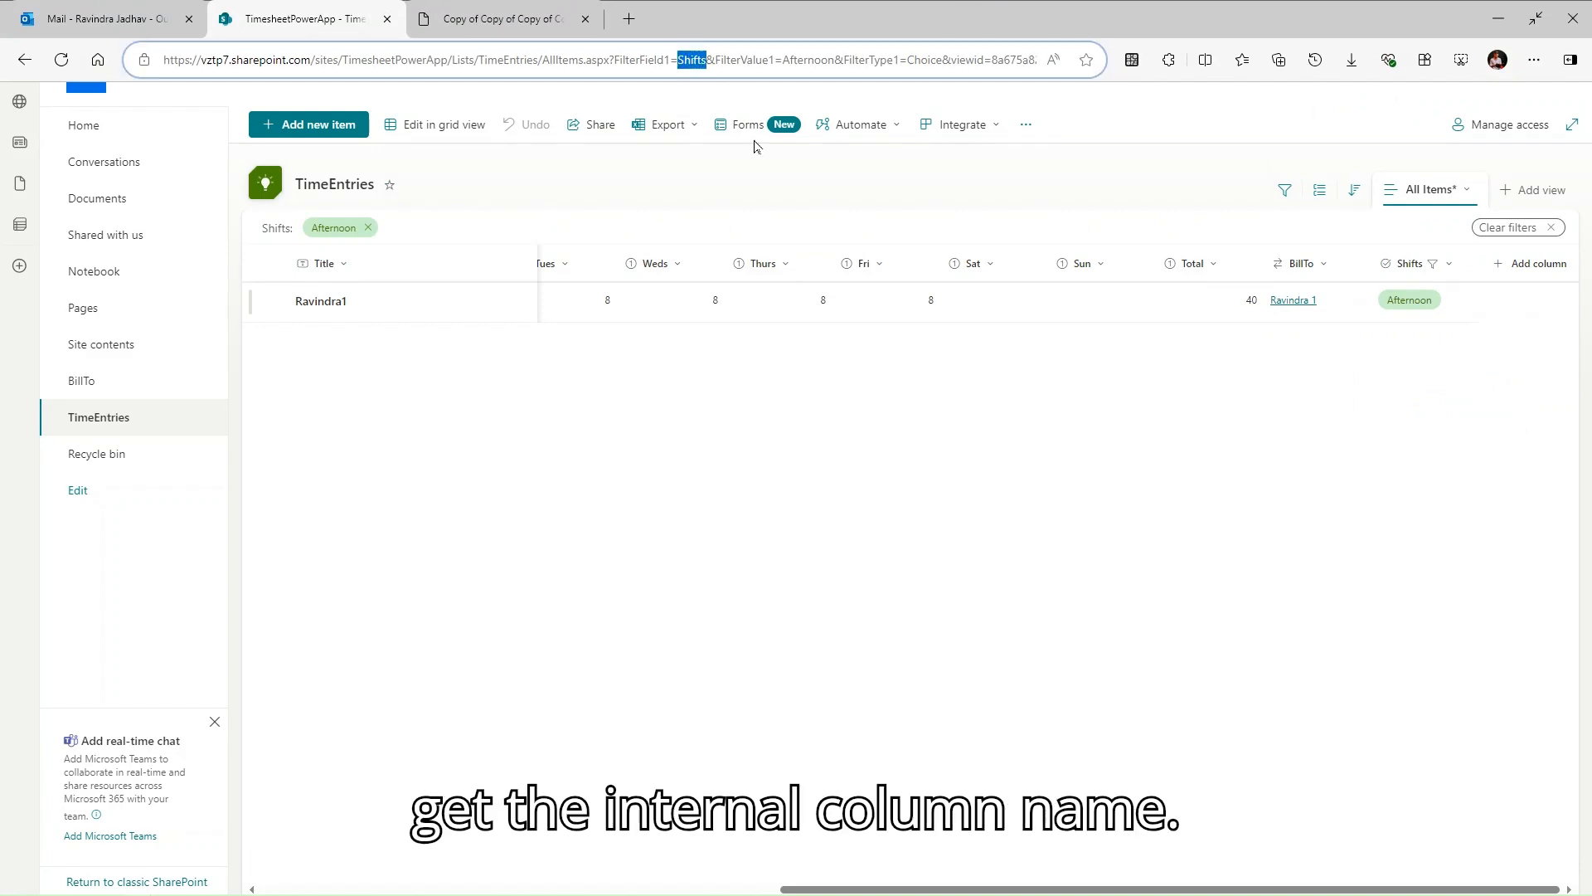
left_click(62, 15)
left_click(349, 14)
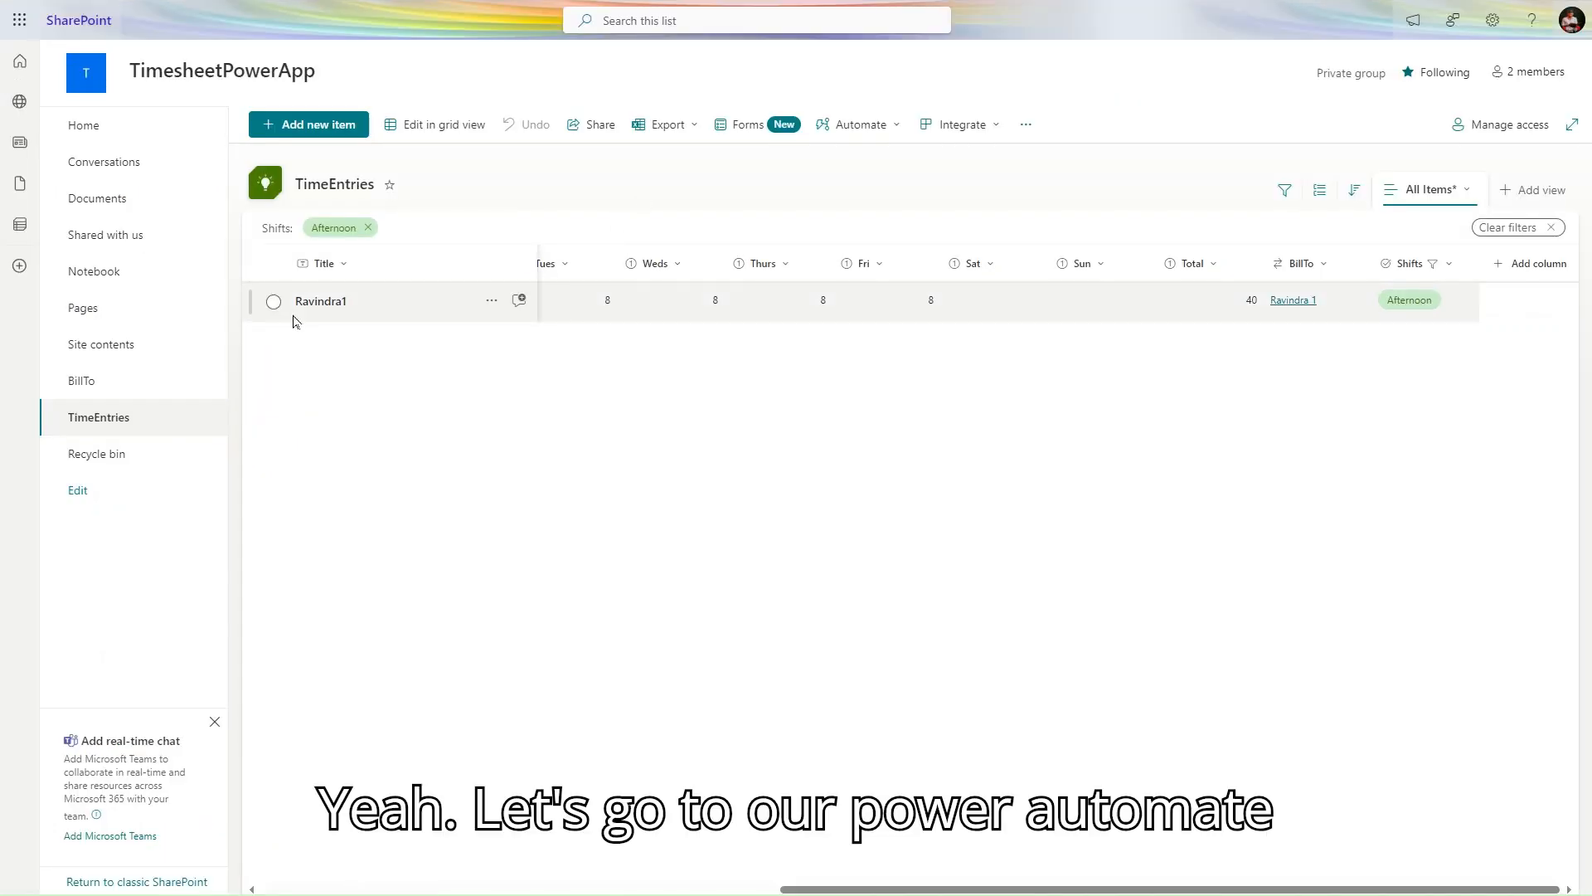
key("alt+Tab")
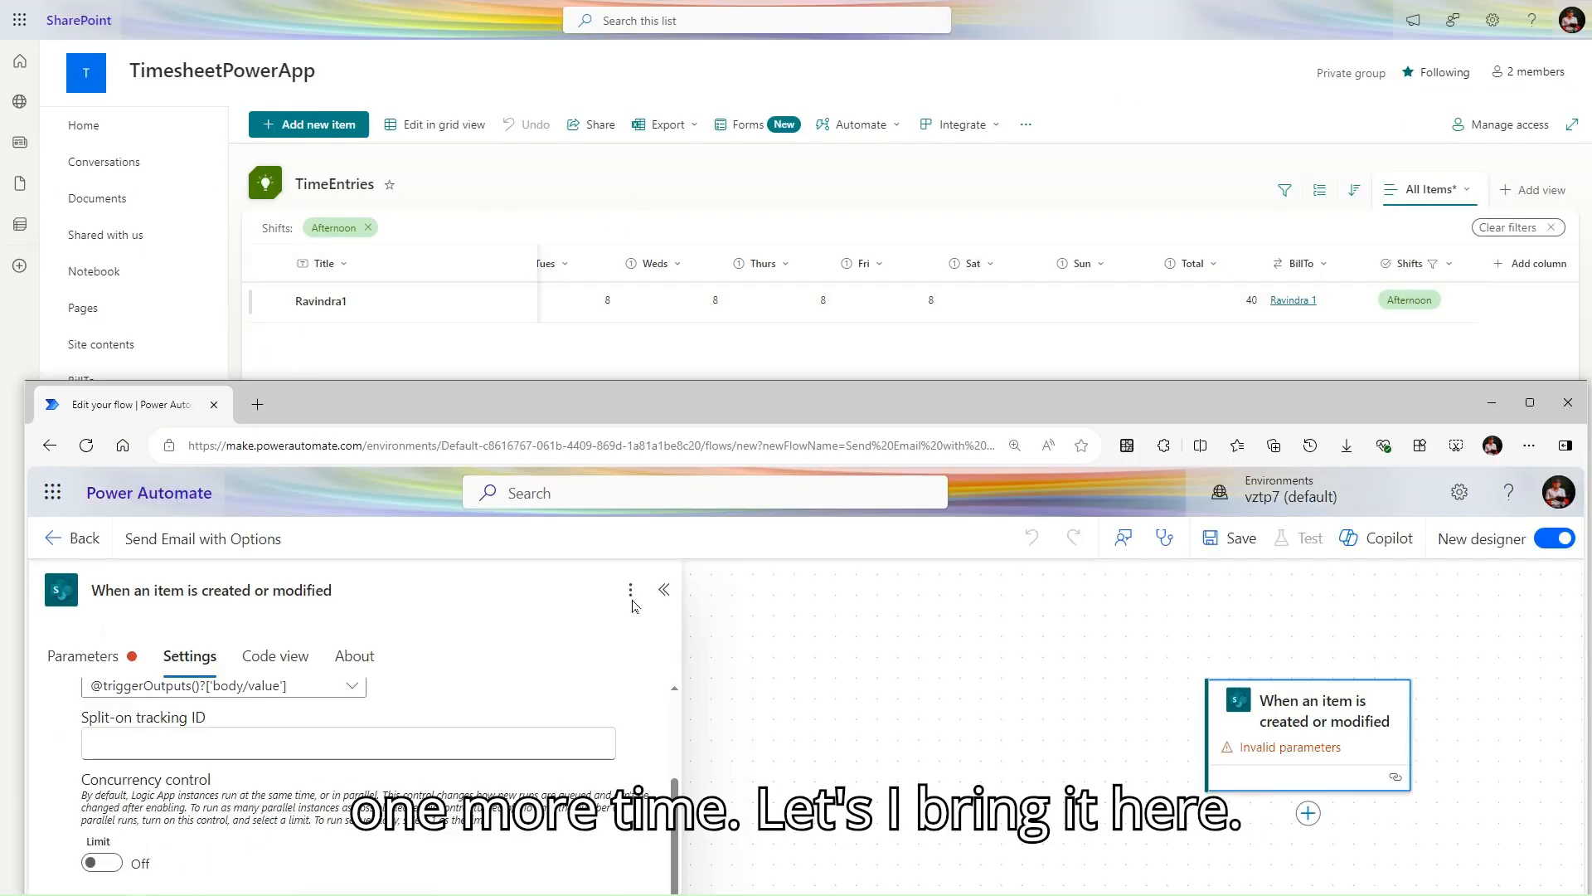
left_click_drag(877, 424, 878, 18)
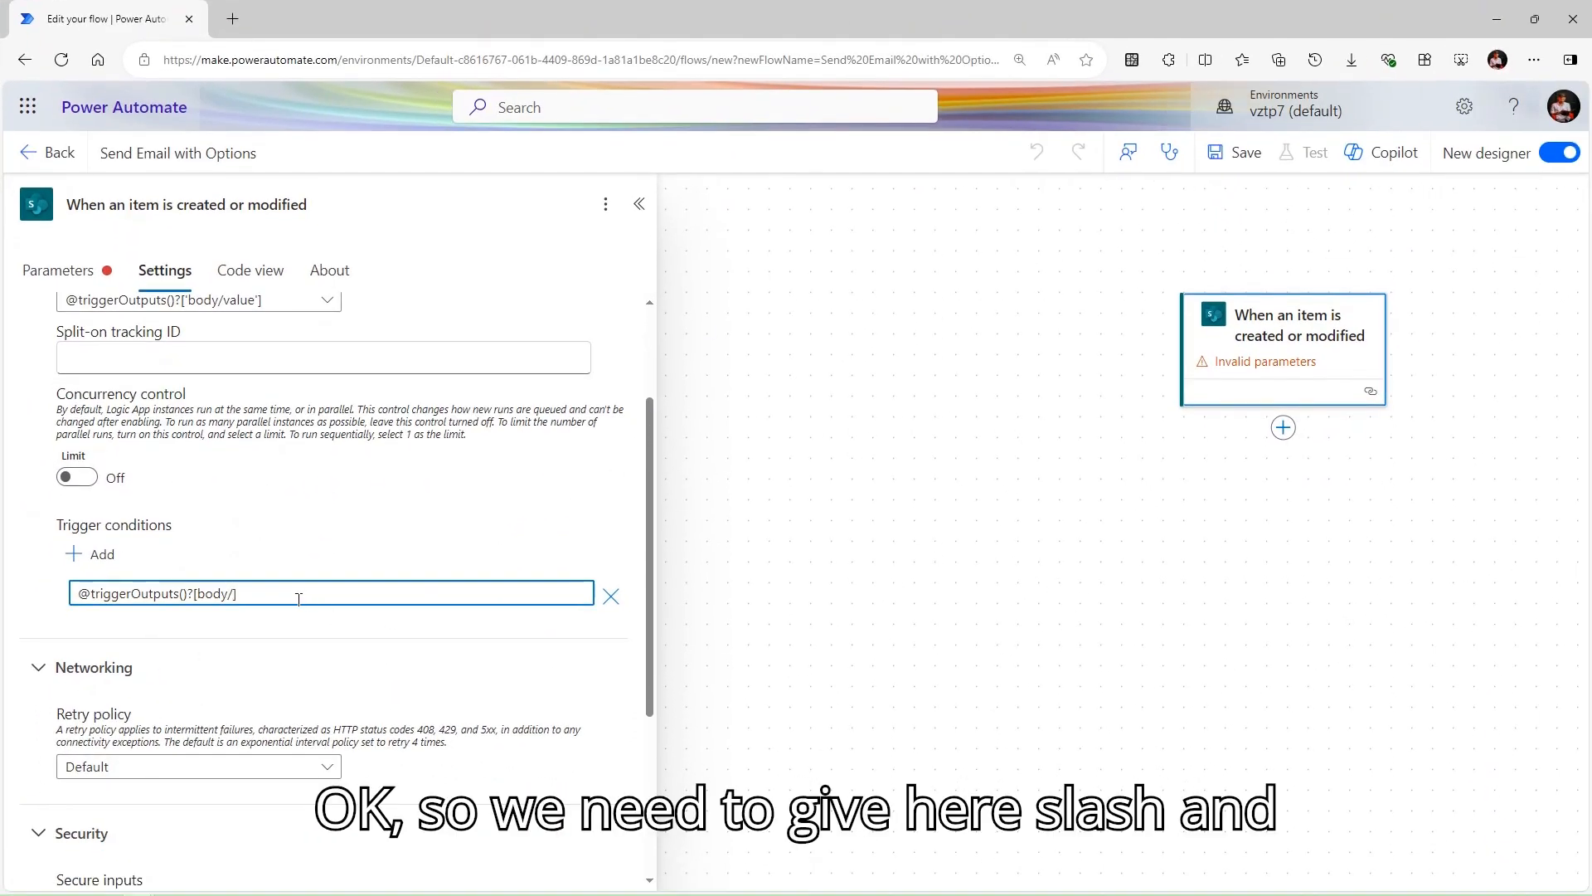
Extend the trigger condition's path to body/Shifts and enclose it in single quotes.
type("Shifts")
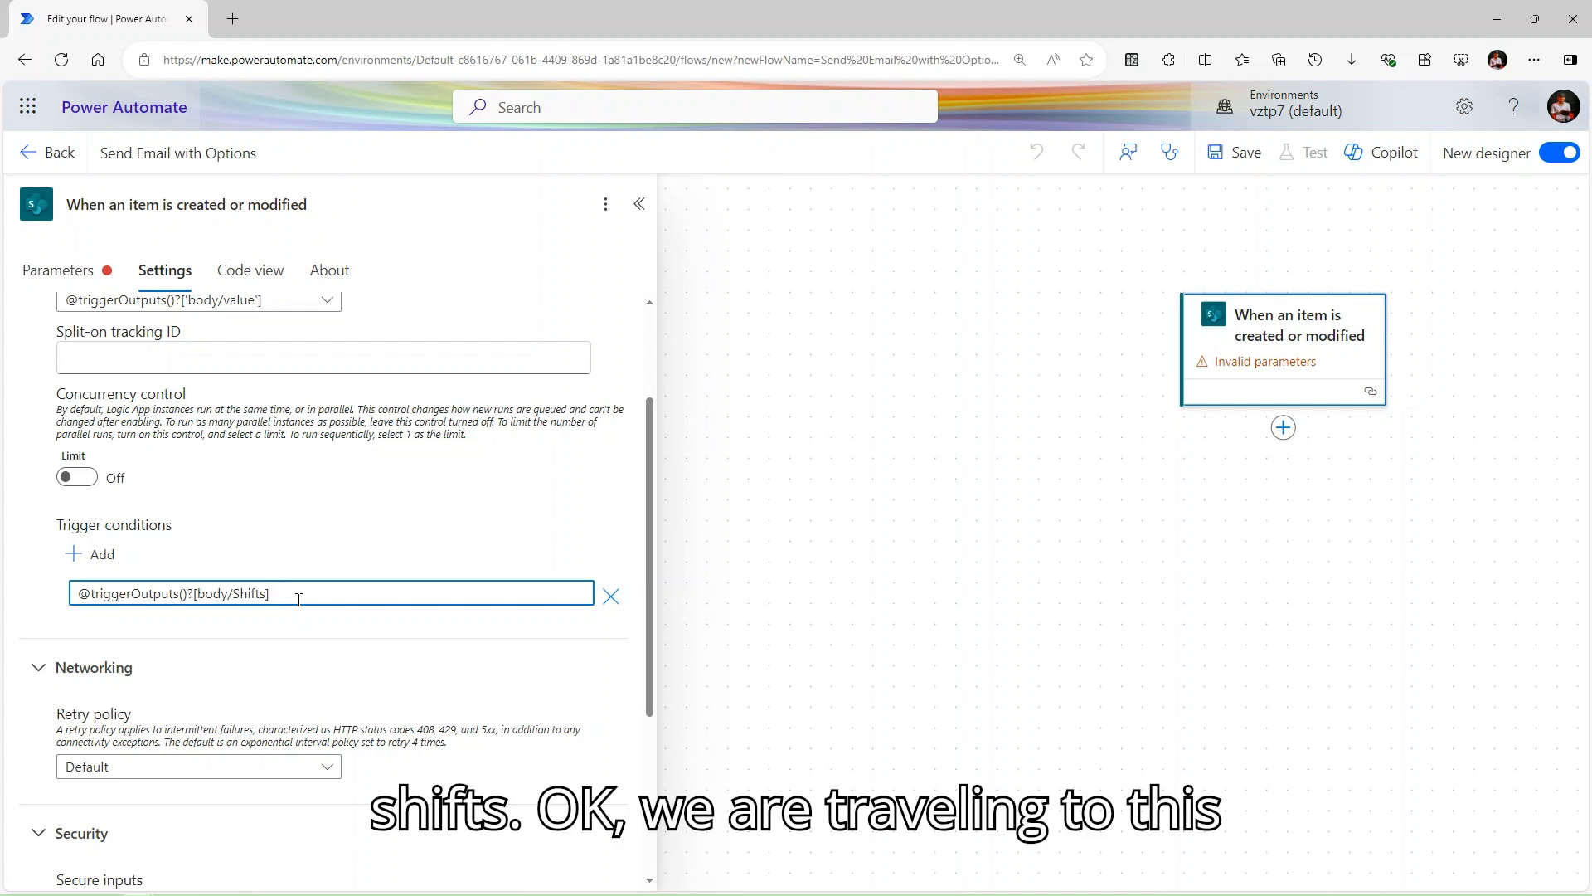
type("'")
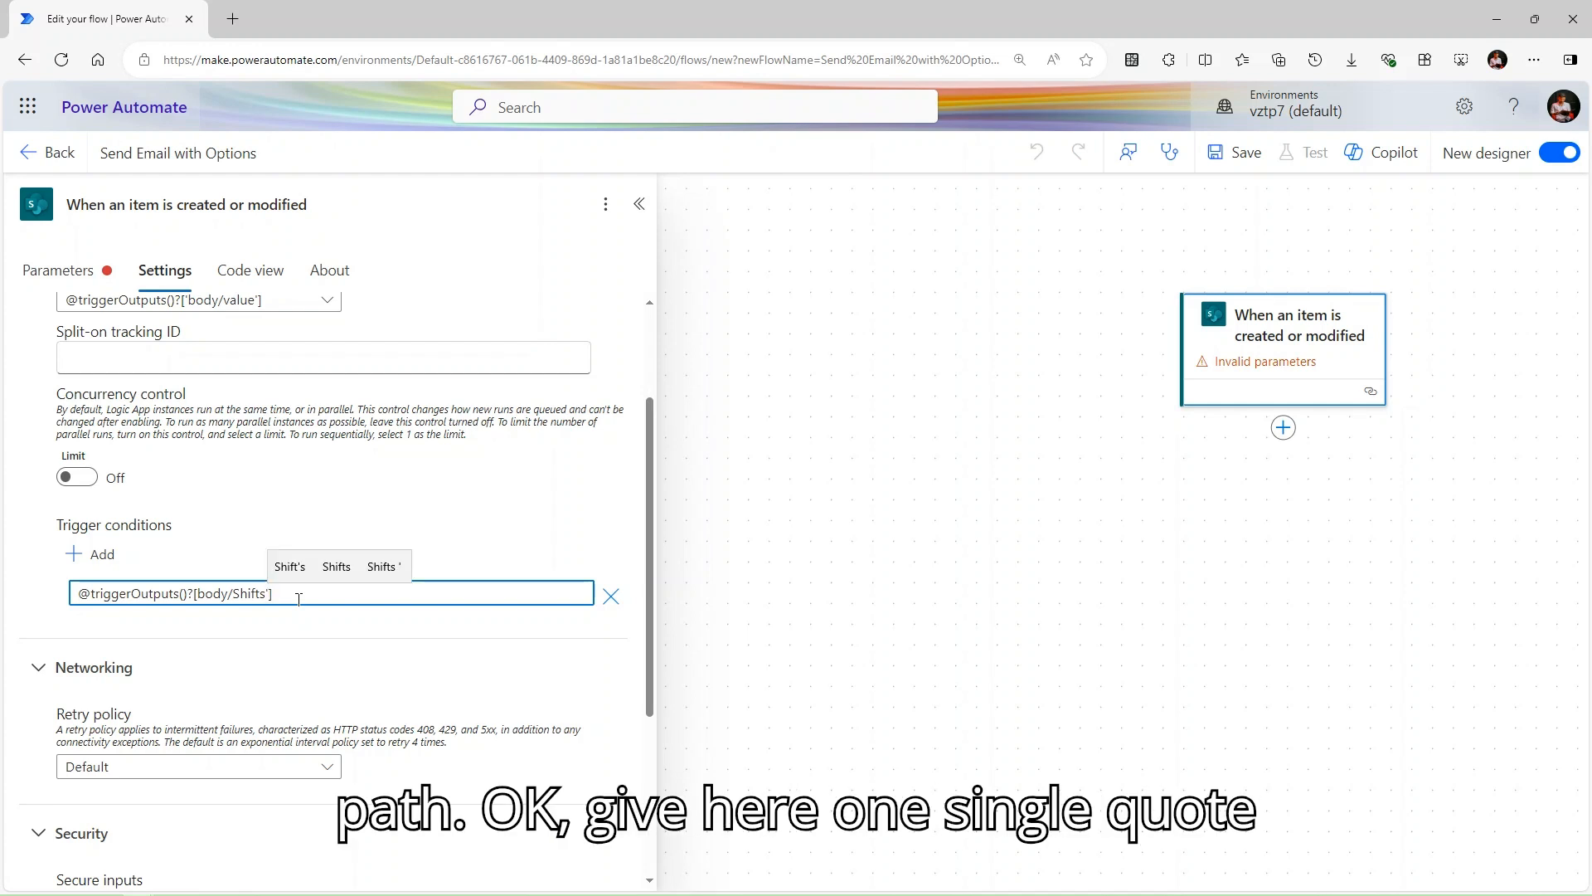
key("Left")
key("Left")
key("Left")
key("Left")
key("Left")
key("Left")
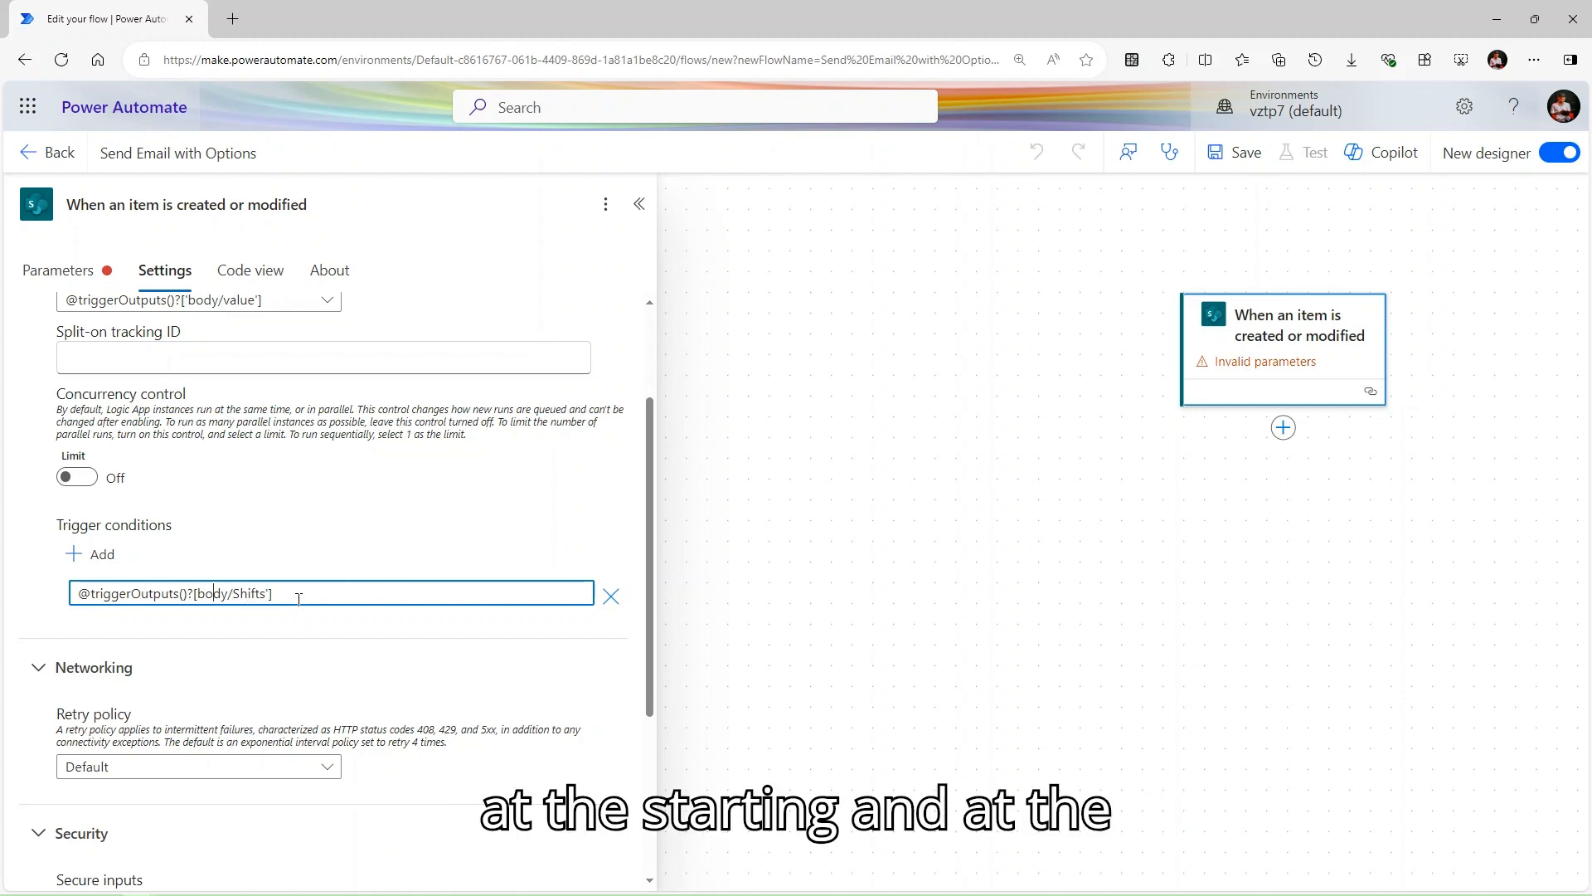
type("'")
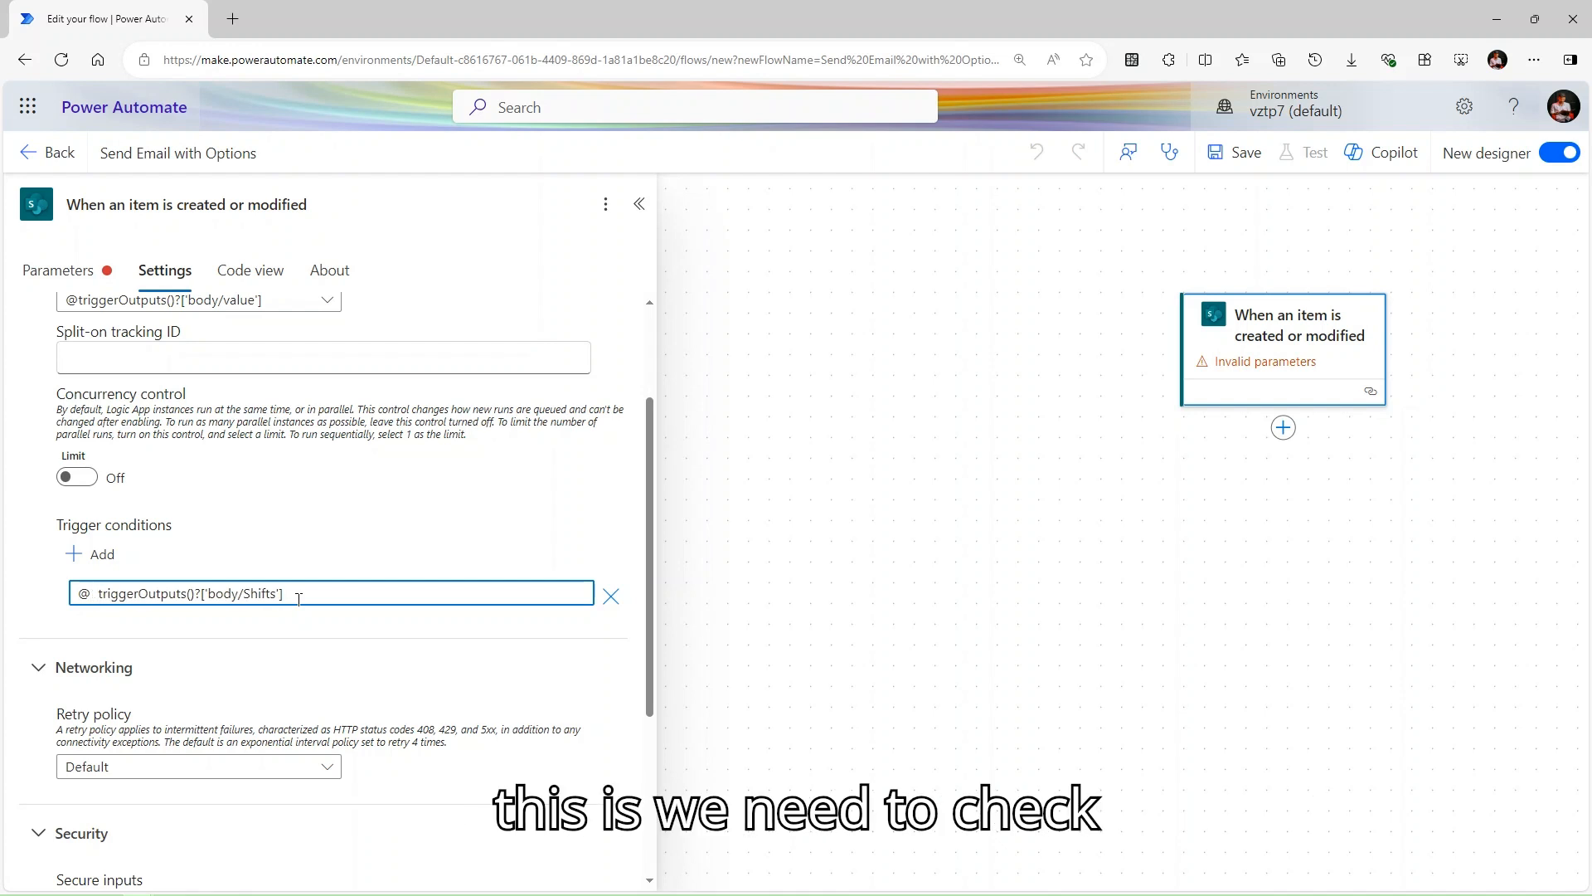
type("eq")
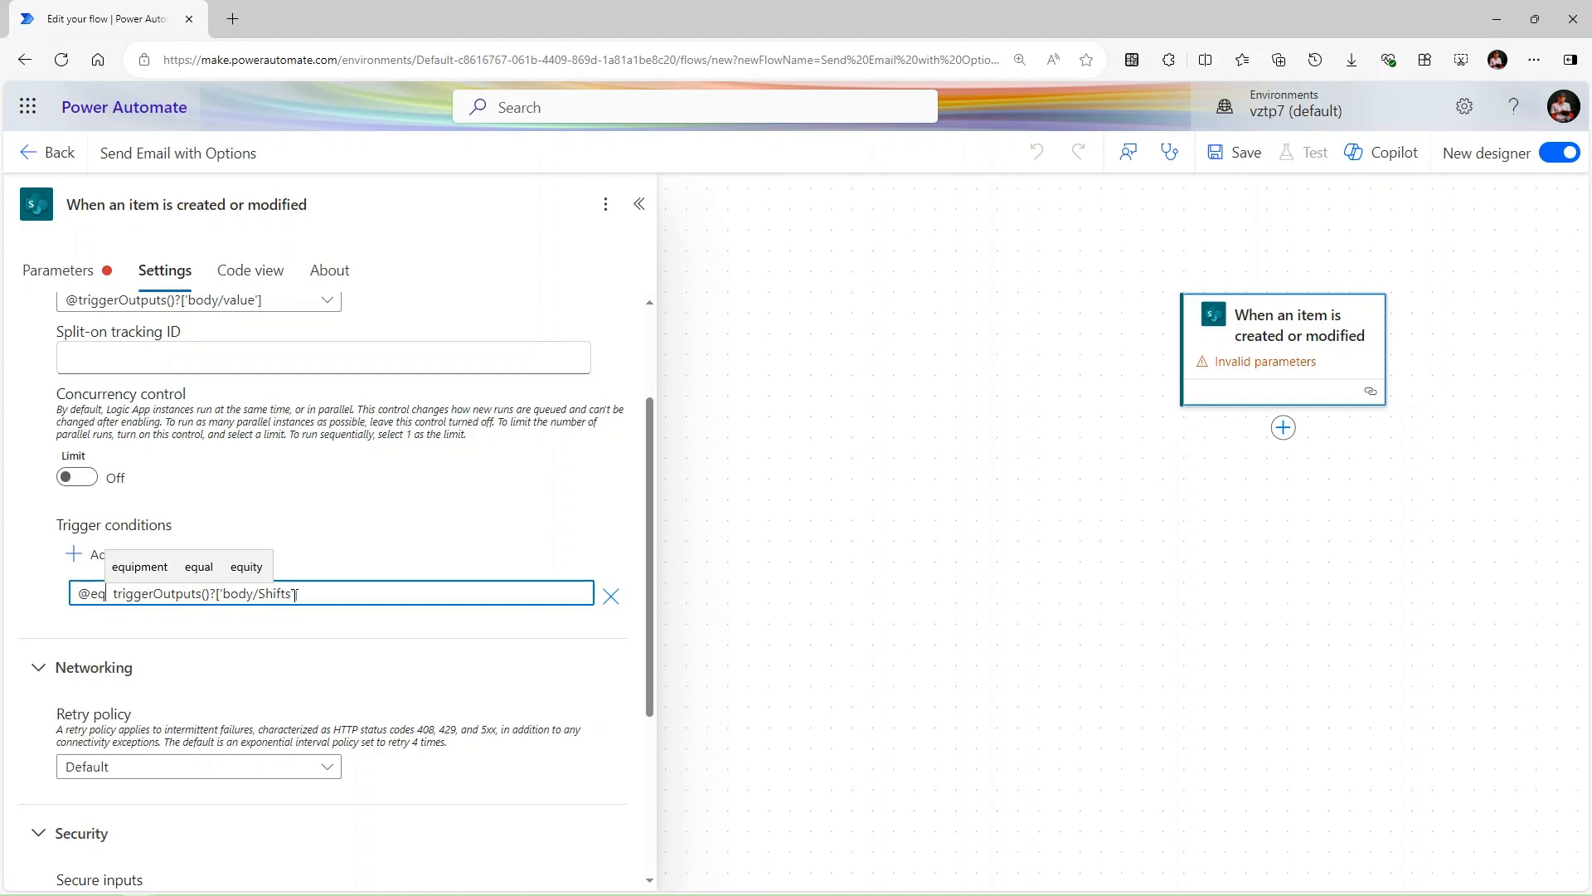
type("ua")
type("ls")
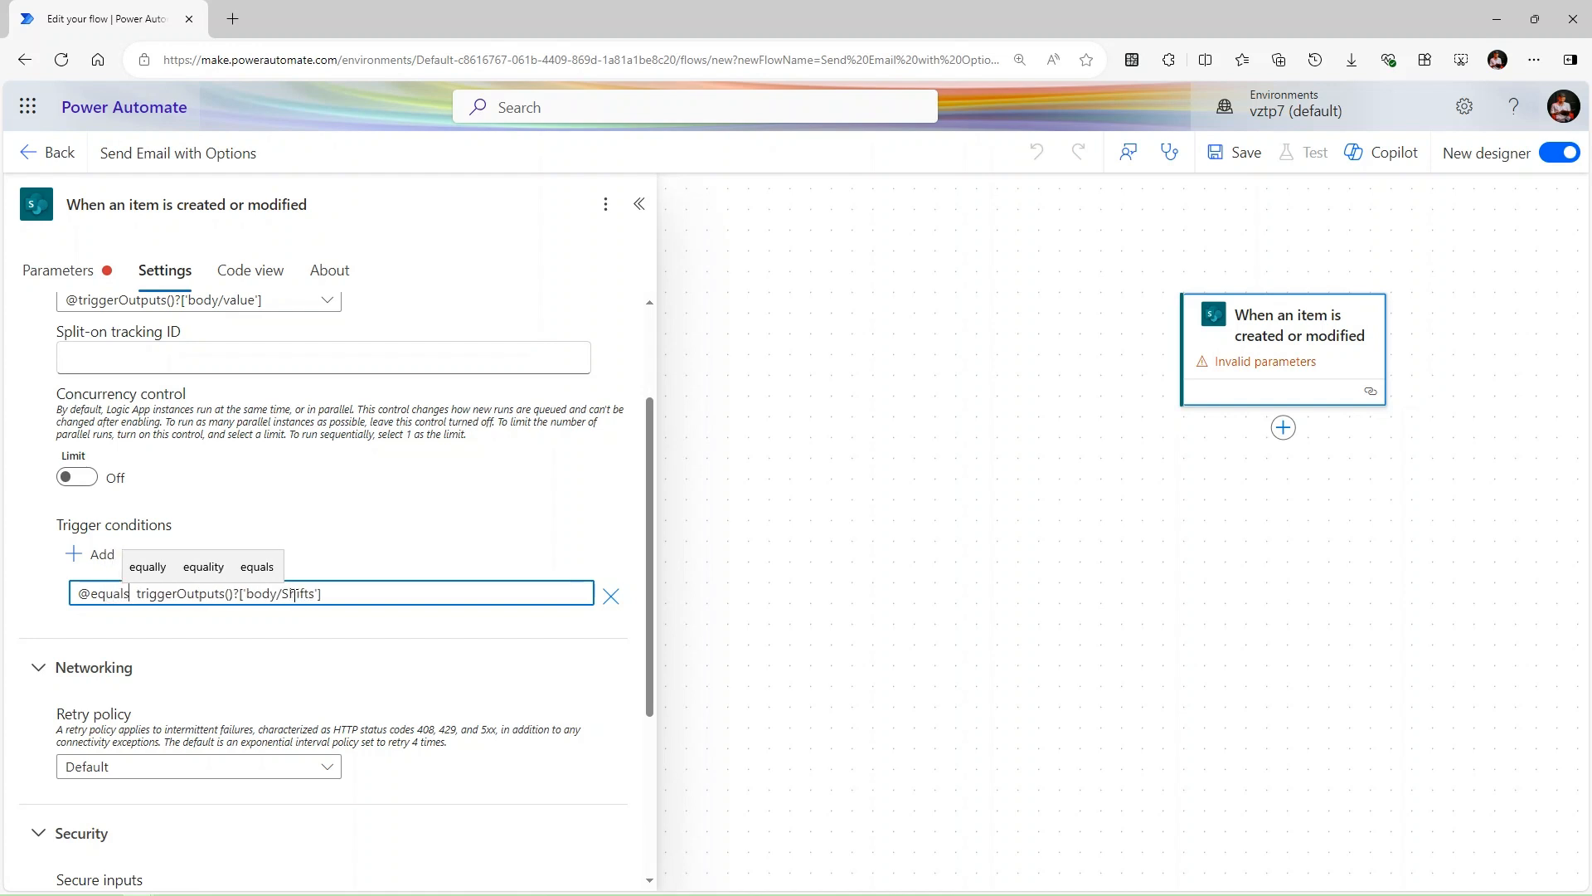
type("(")
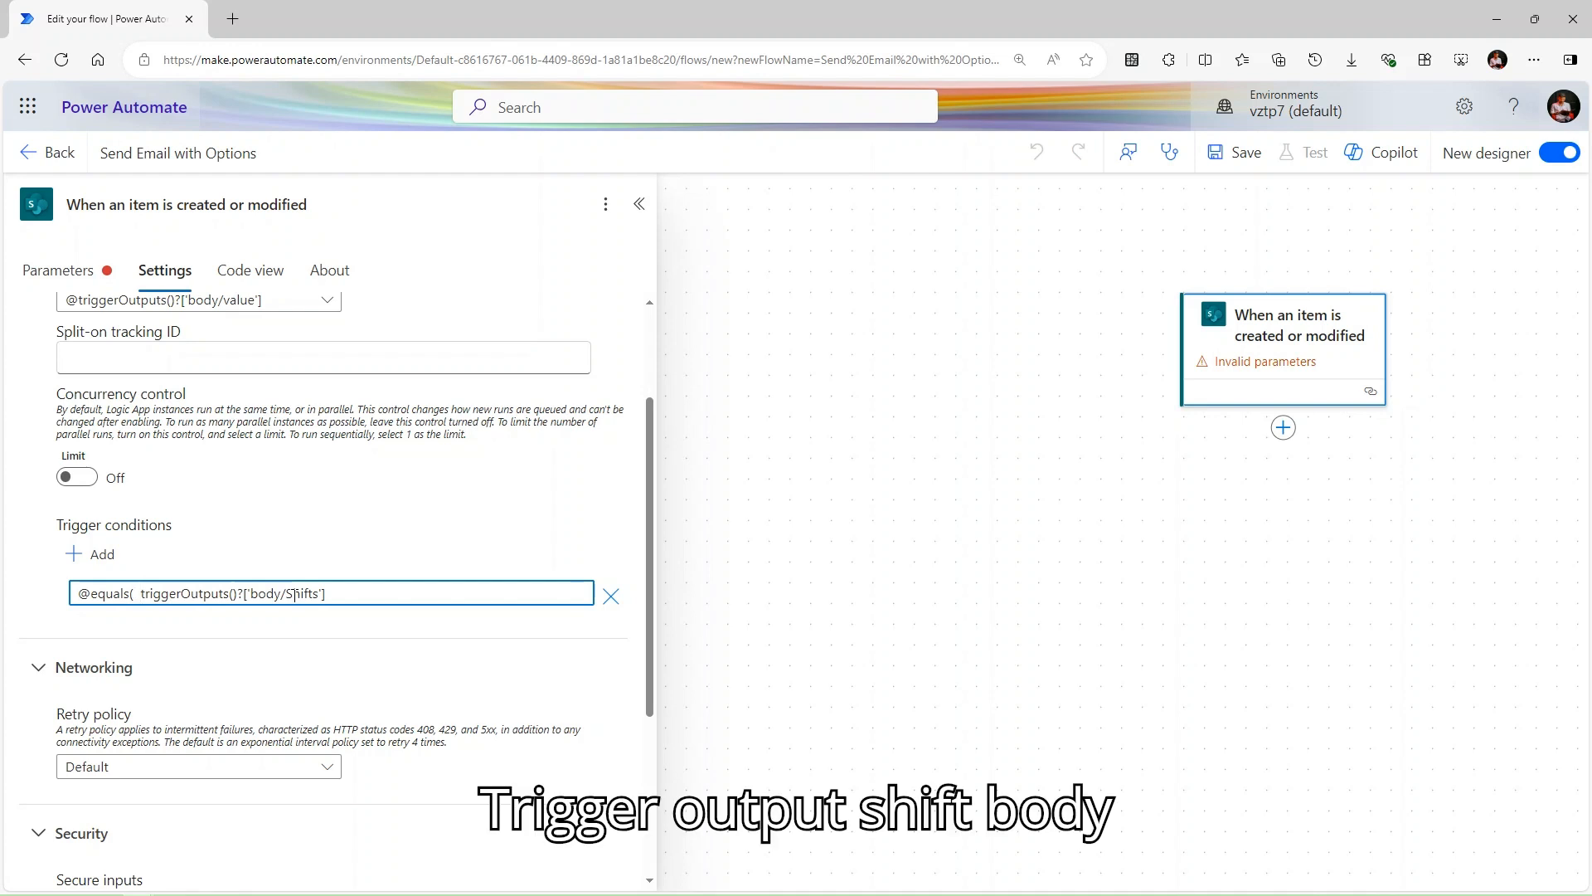
key("BackSpace")
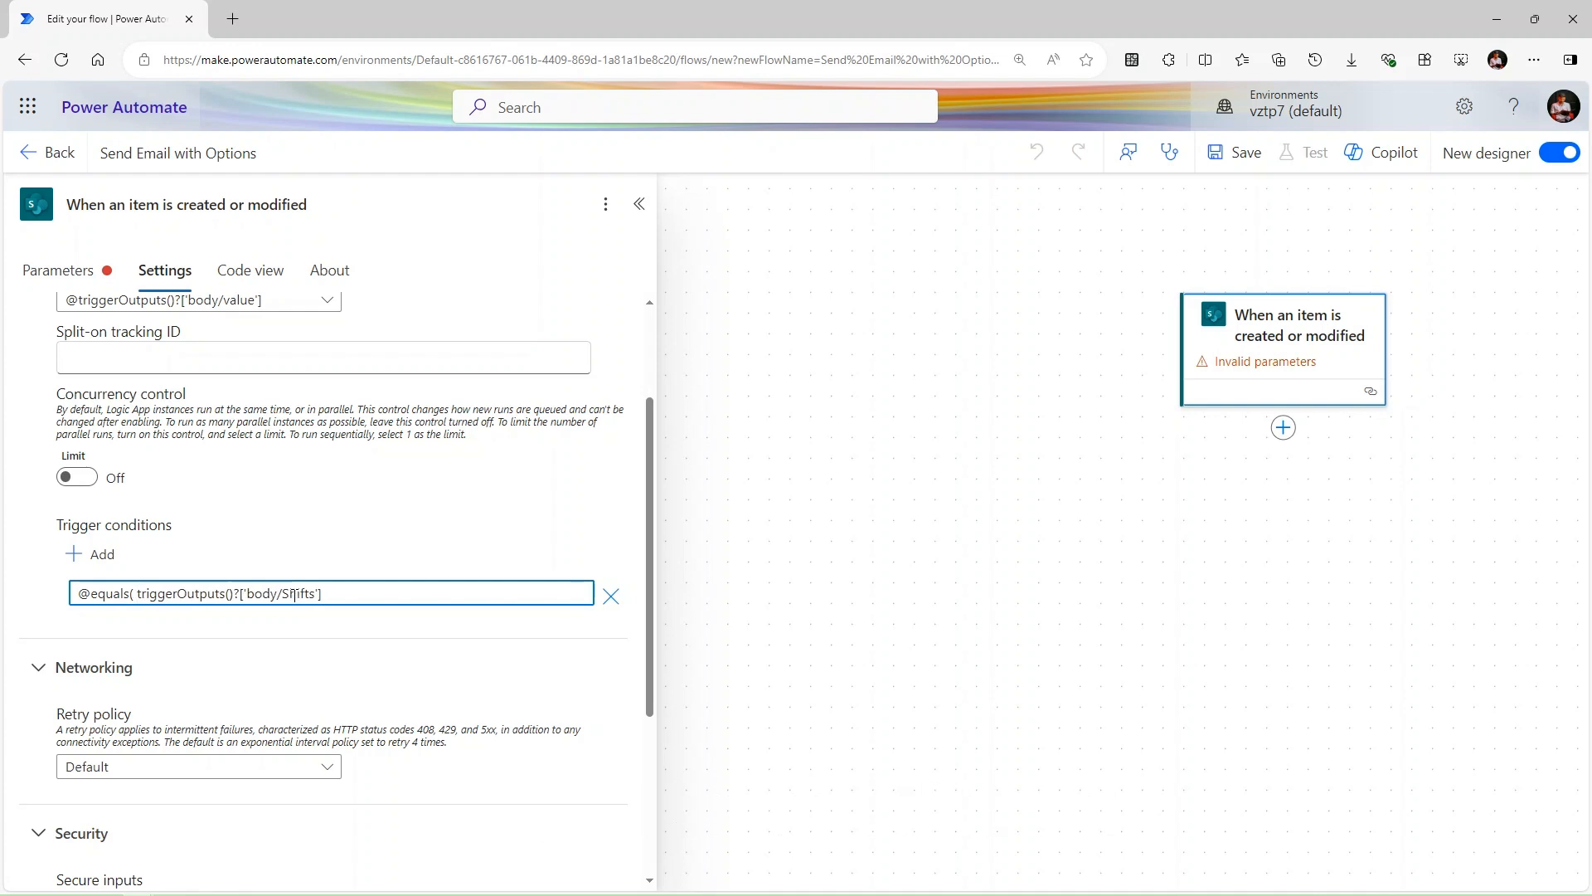
key("BackSpace")
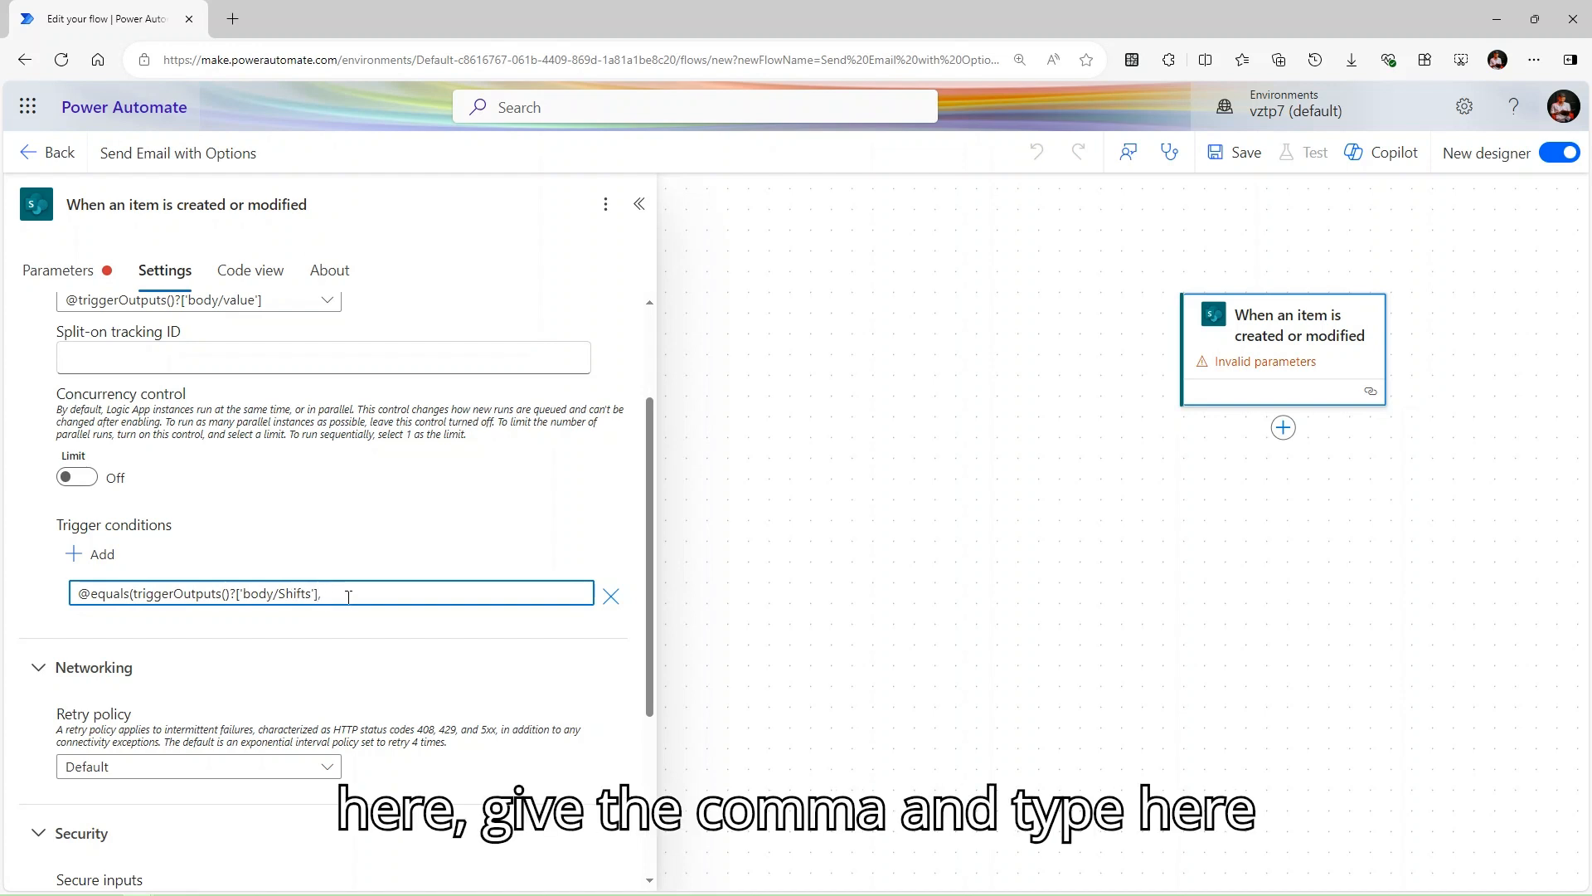
type("u")
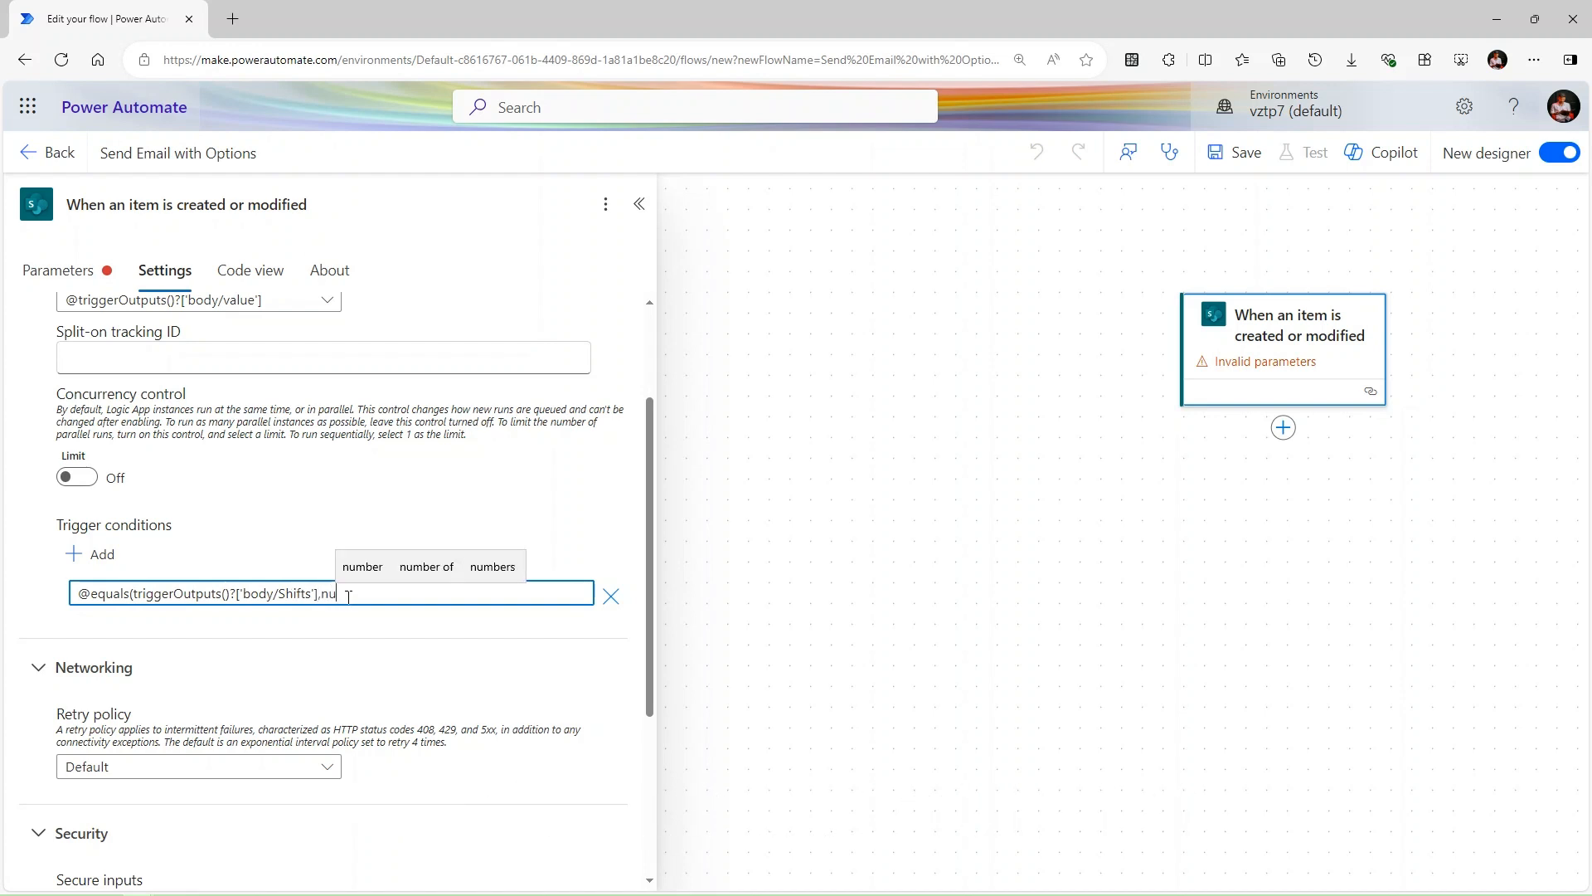
type("ll)")
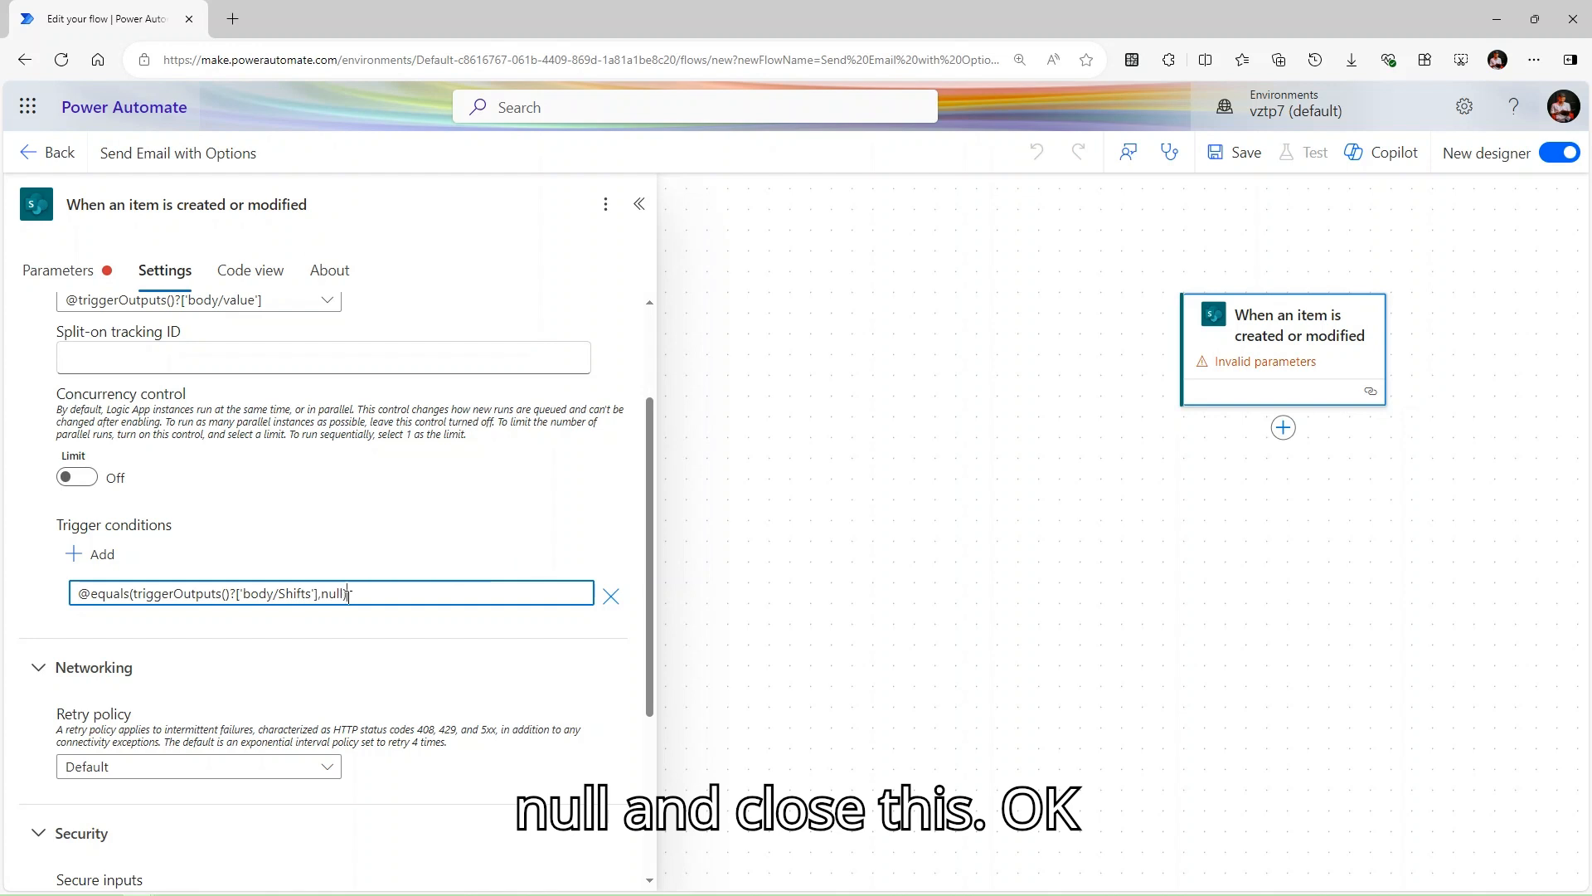
scroll(259, 554, "up", 2)
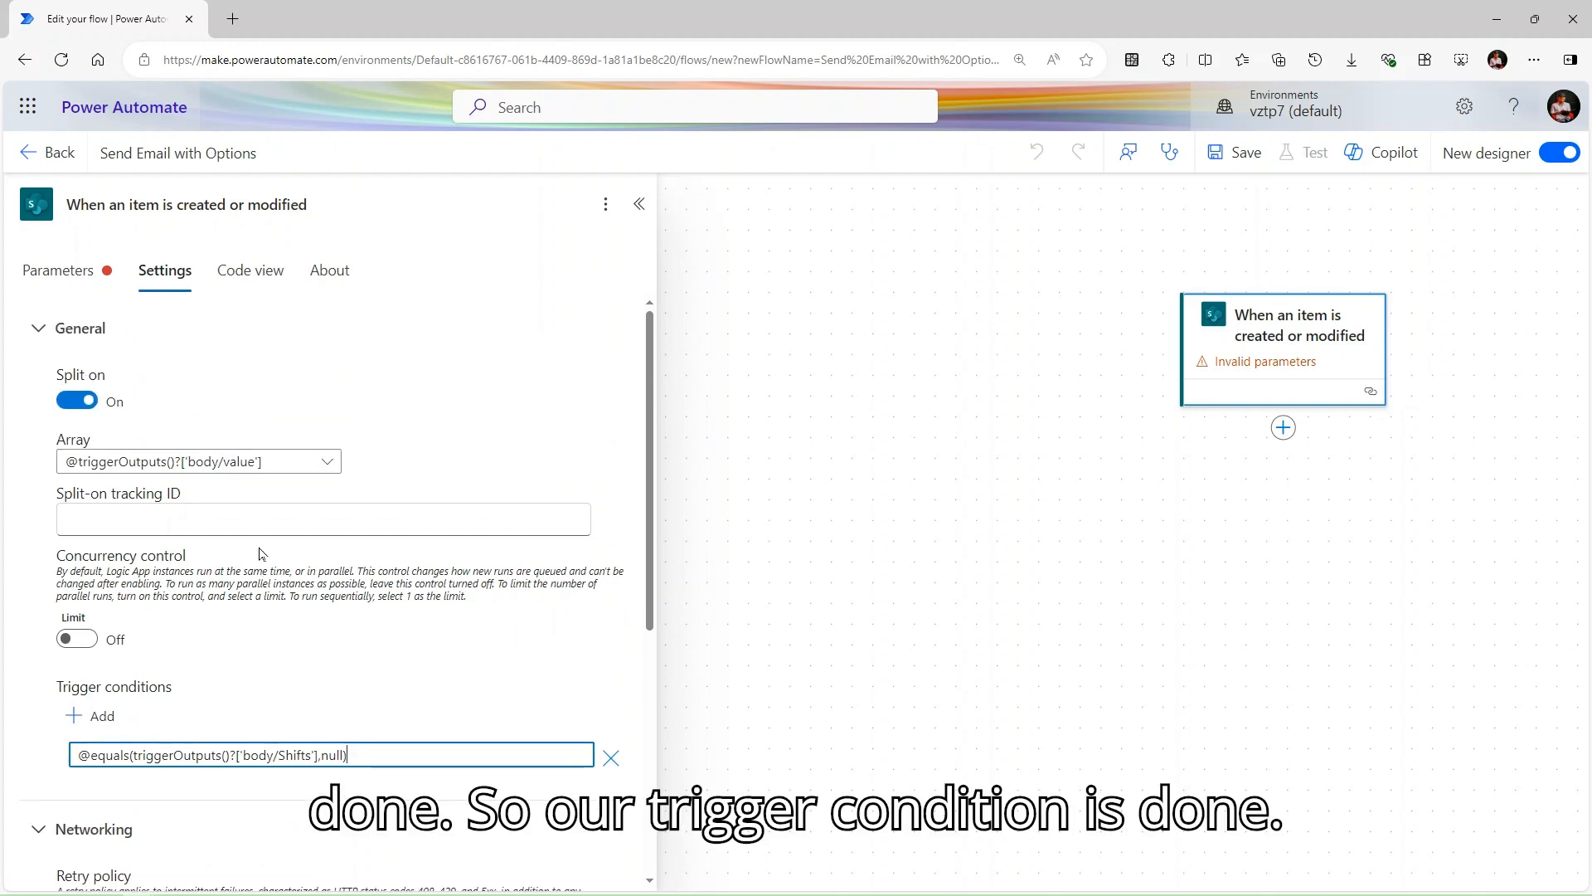
Set the trigger's site address to TimesheetPowerApp and its list name to TimeEntries.
left_click(58, 269)
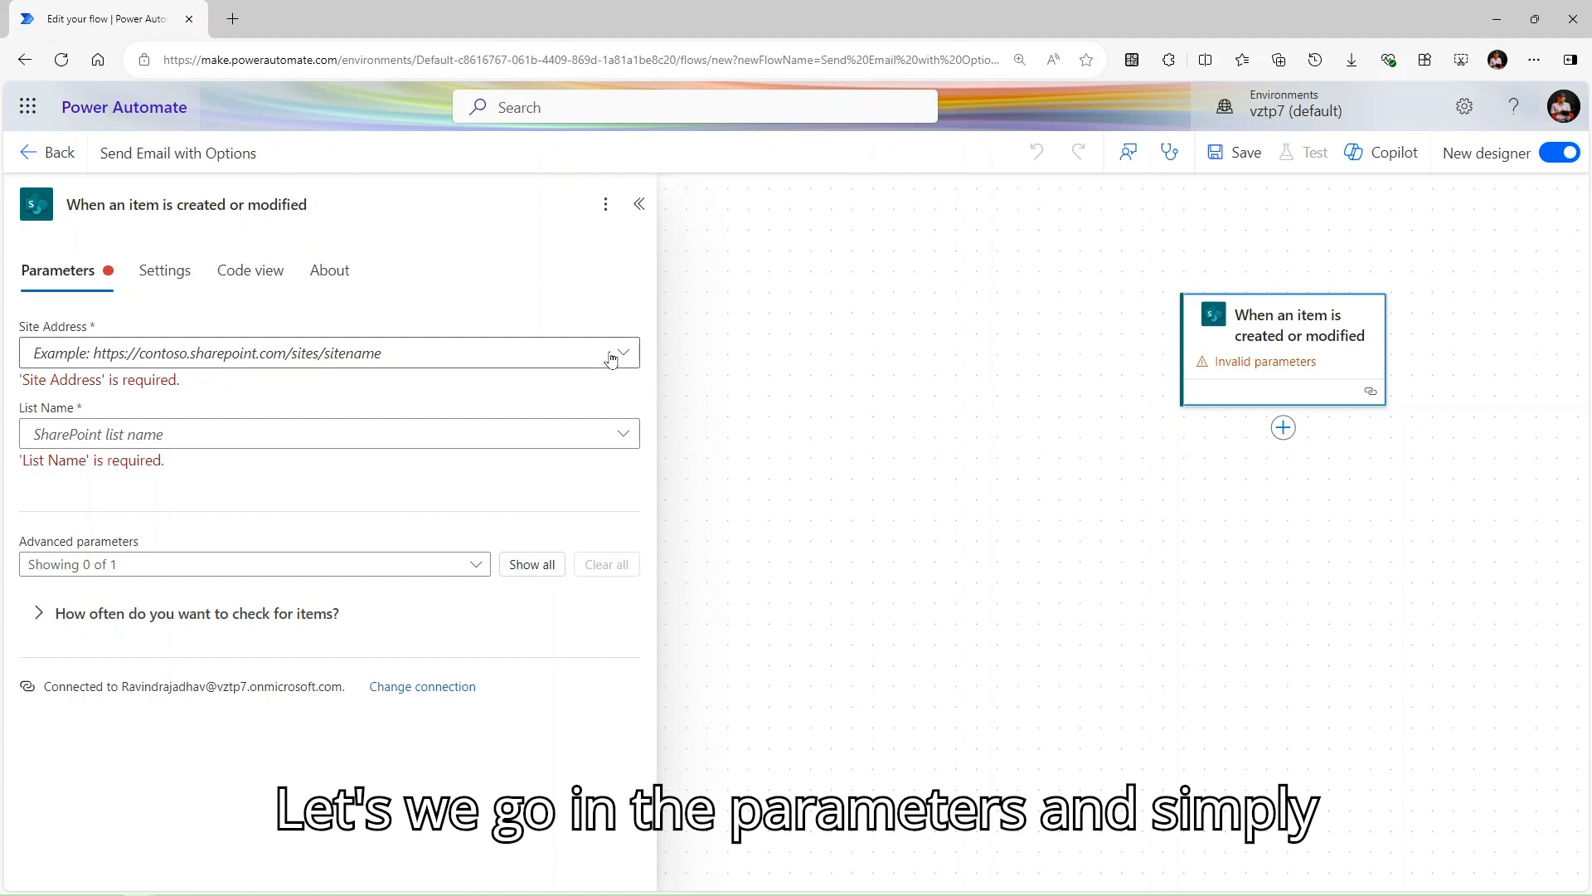
left_click(624, 353)
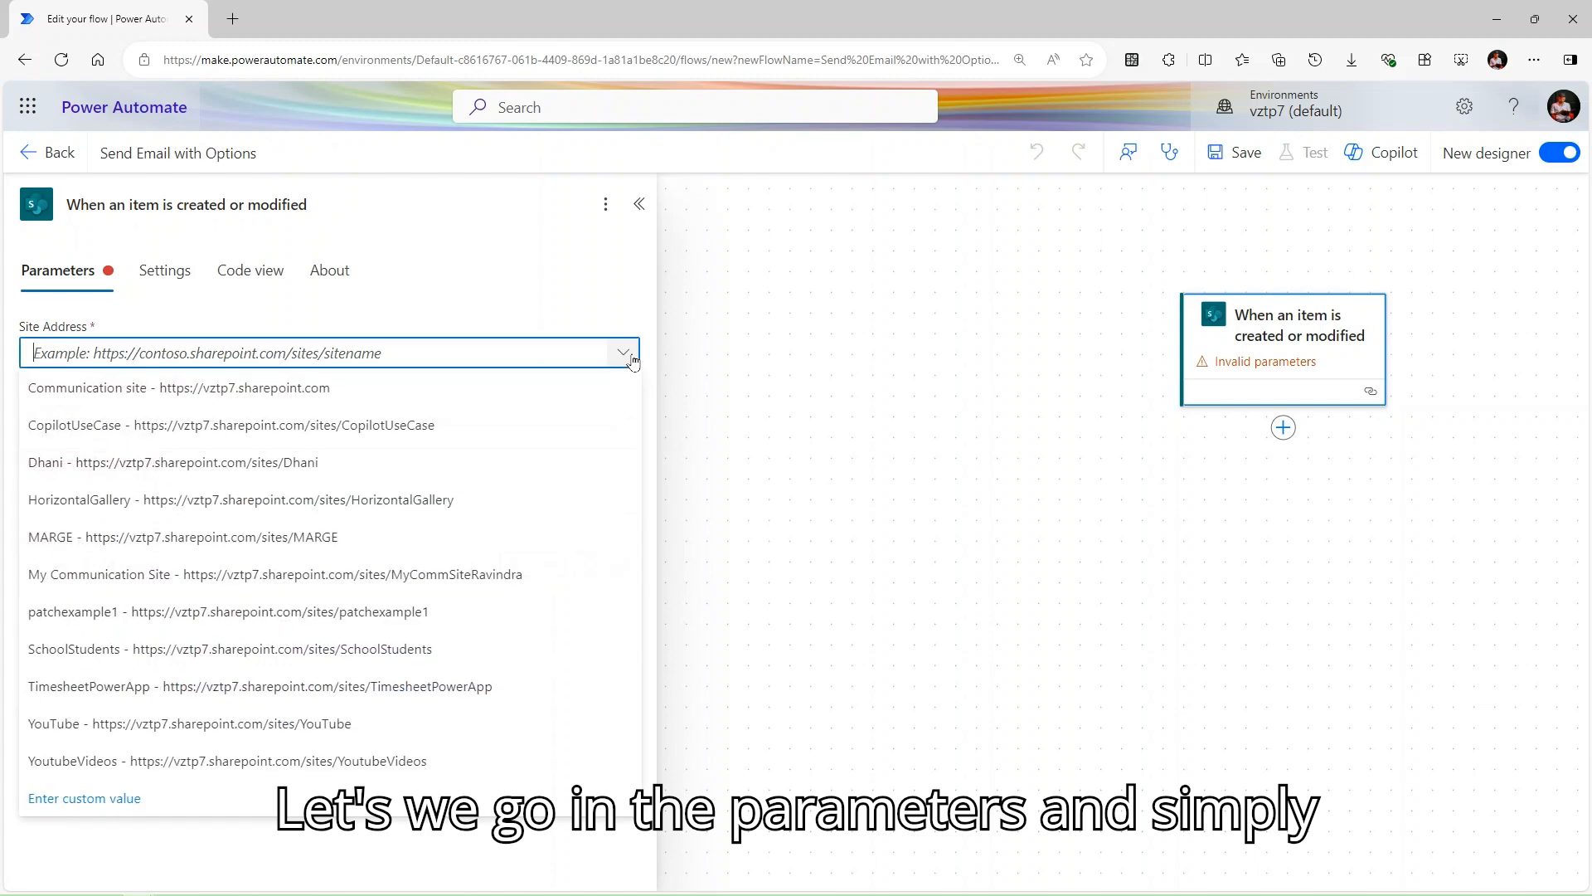
left_click(339, 683)
left_click(376, 418)
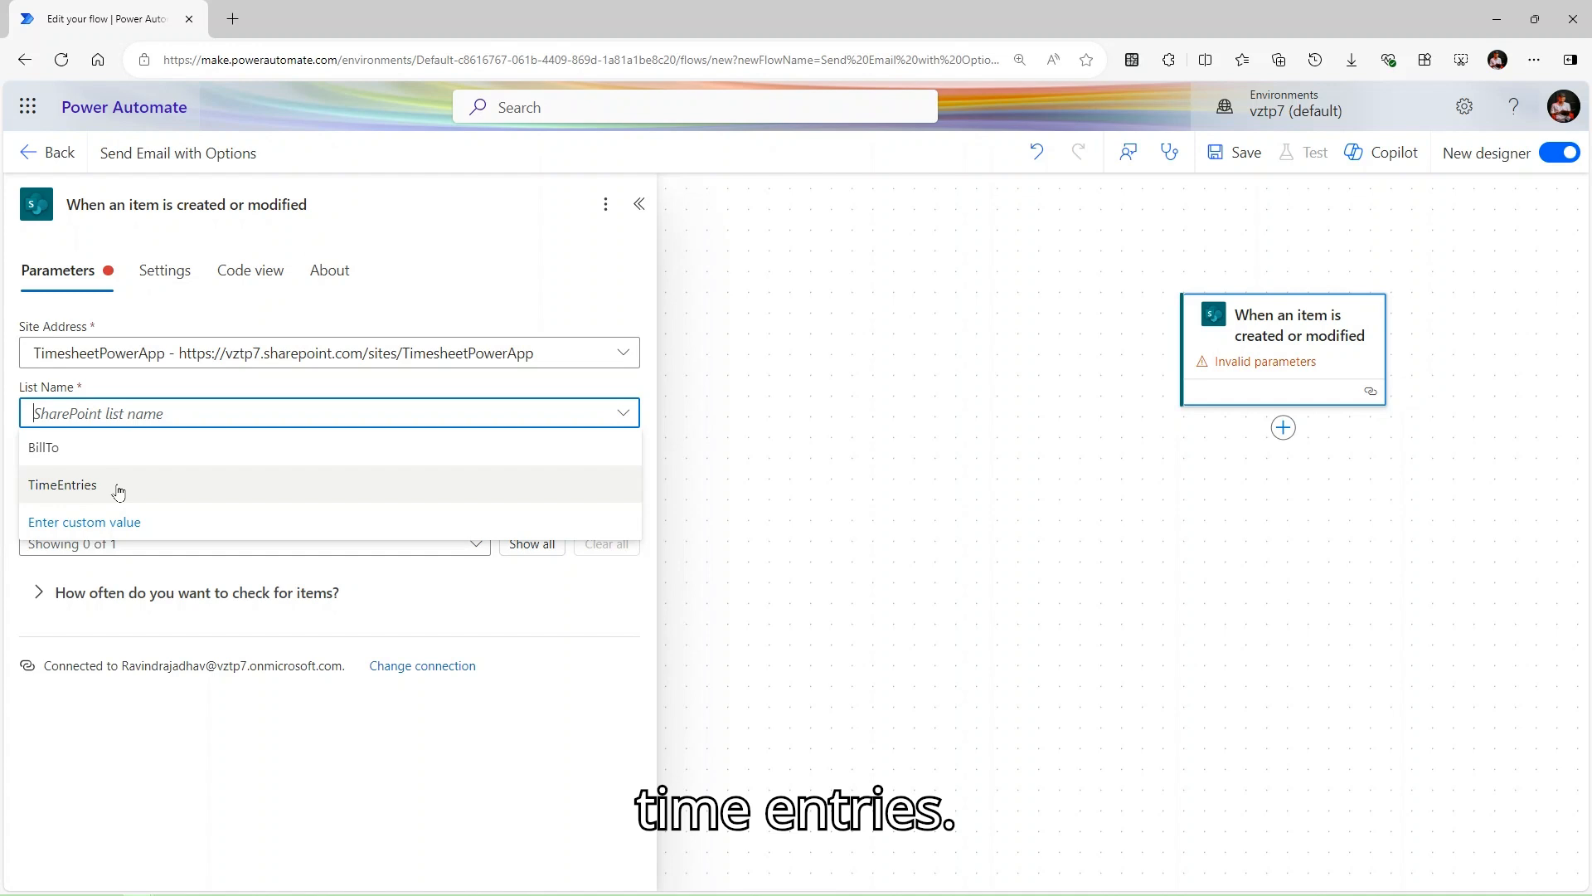
left_click(119, 490)
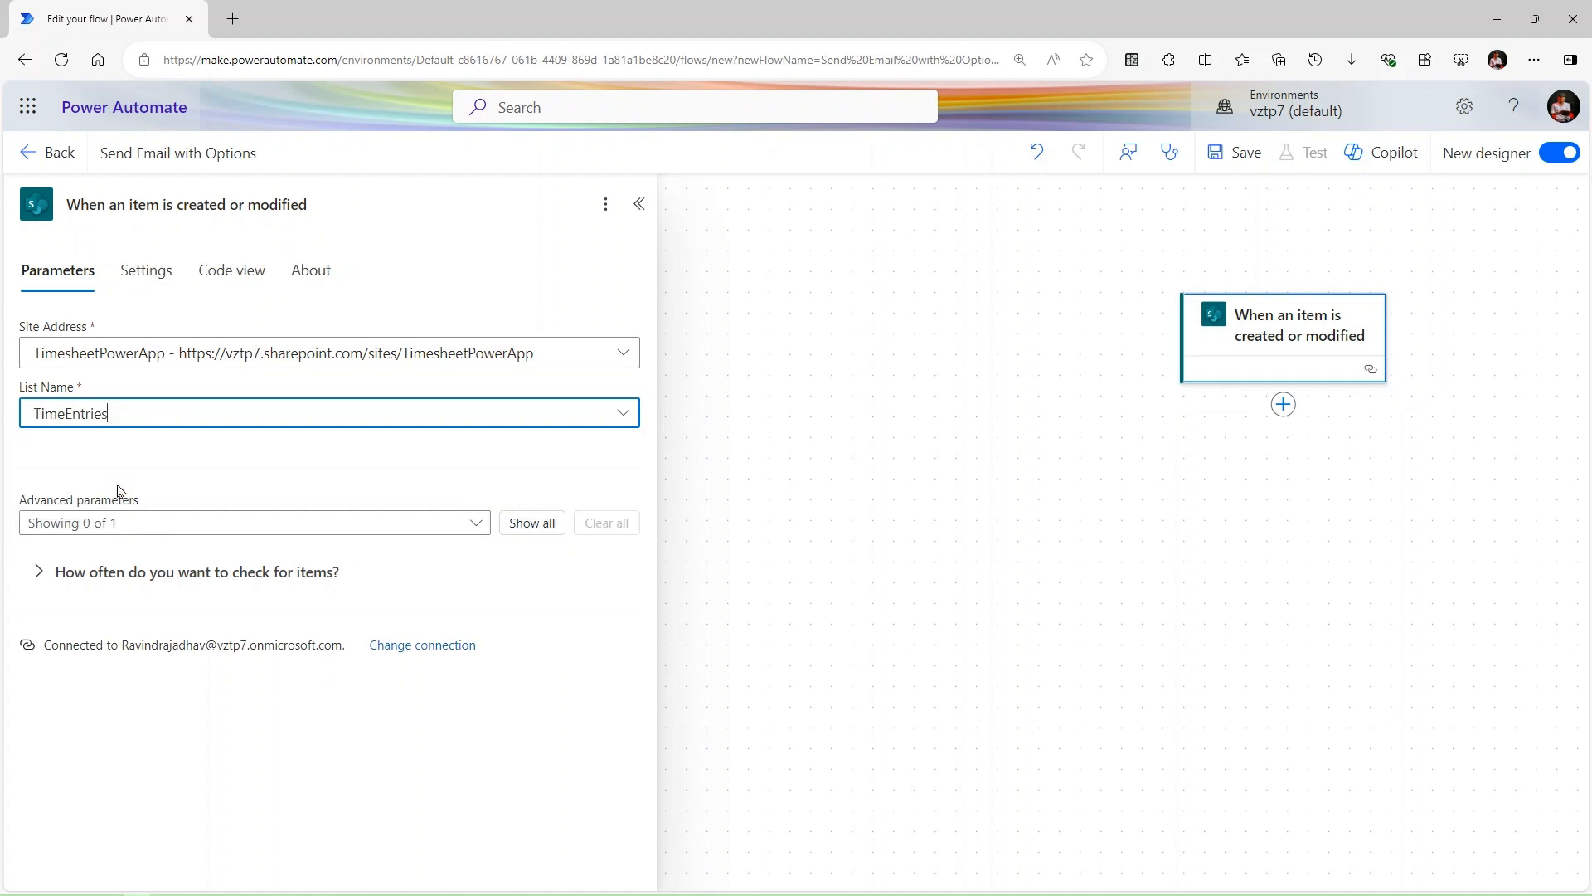
Set the trigger to check for items at an interval of 1 minute.
left_click(133, 573)
double_click(141, 689)
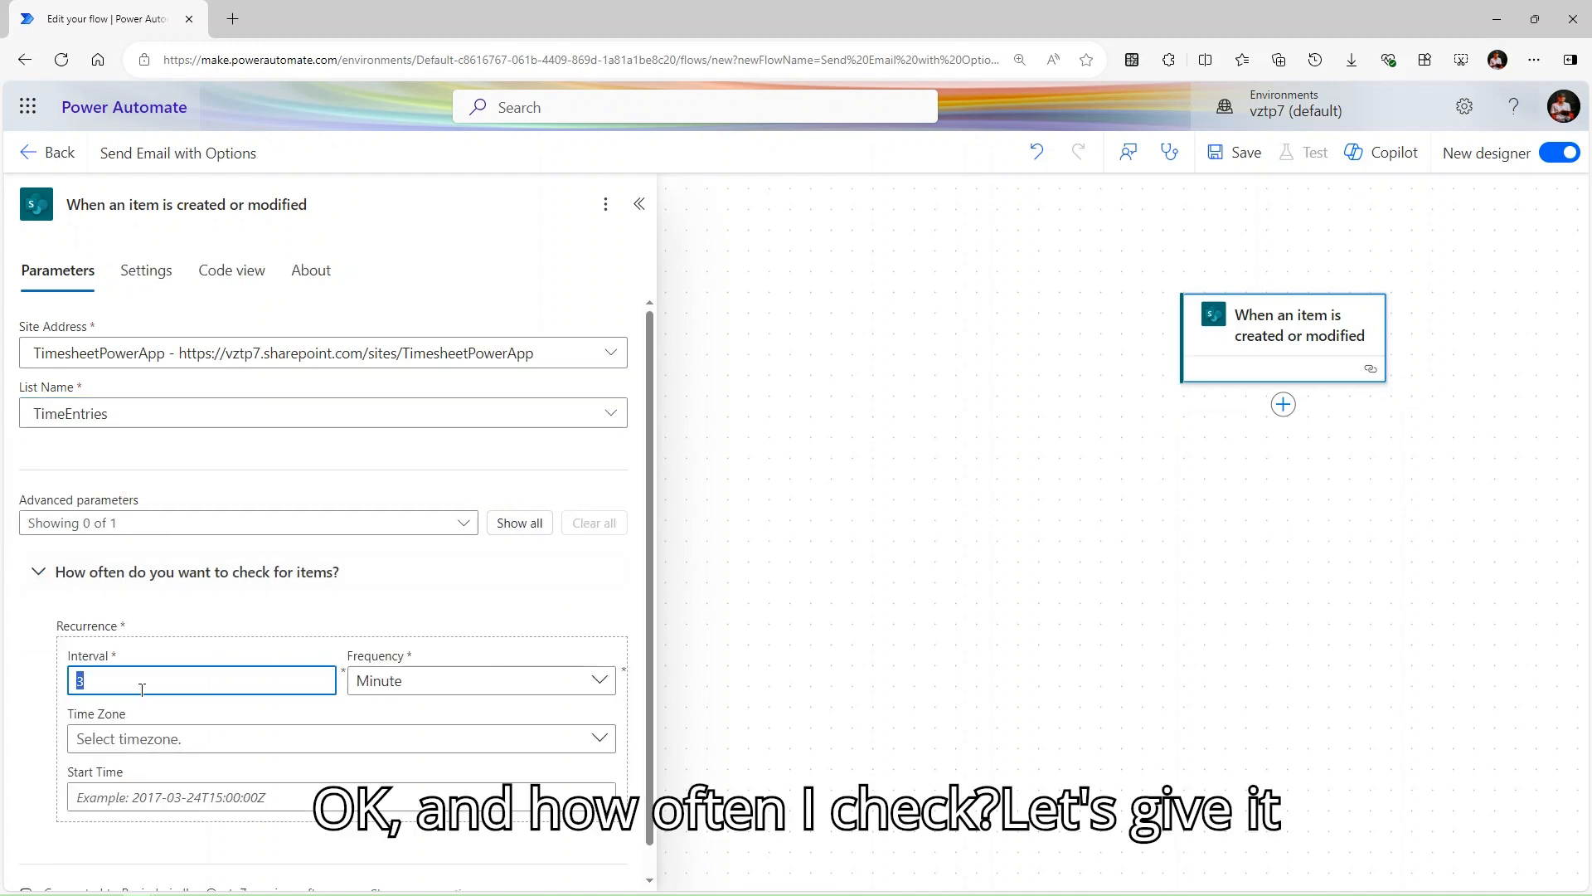
key("BackSpace")
type("1")
key("Tab")
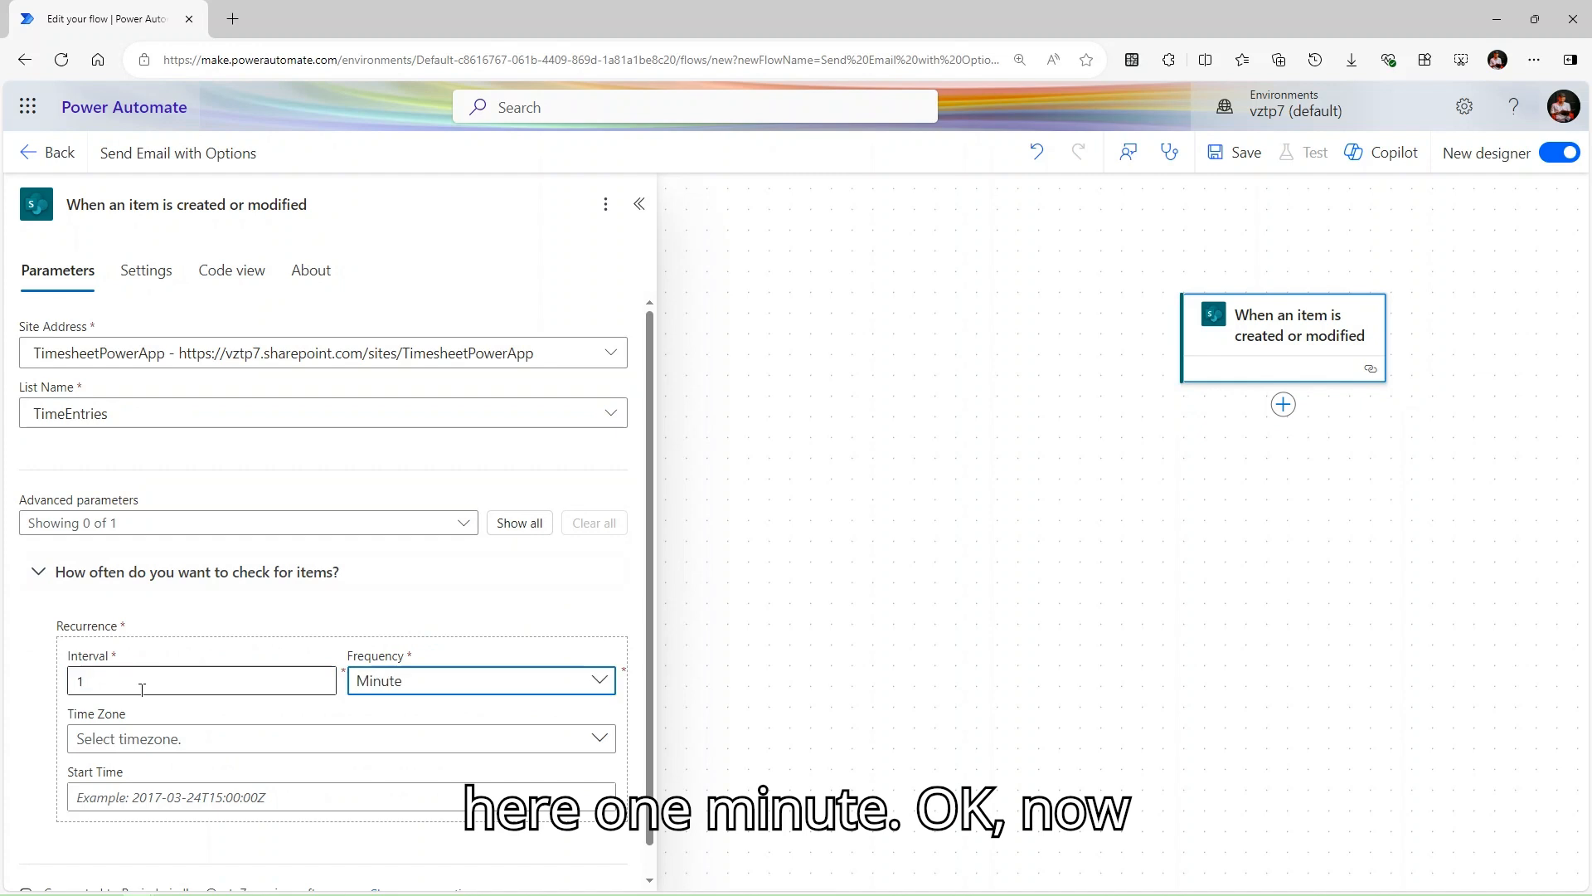
Add a built-in Data Operation Compose action below the item created or modified trigger.
left_click(1284, 404)
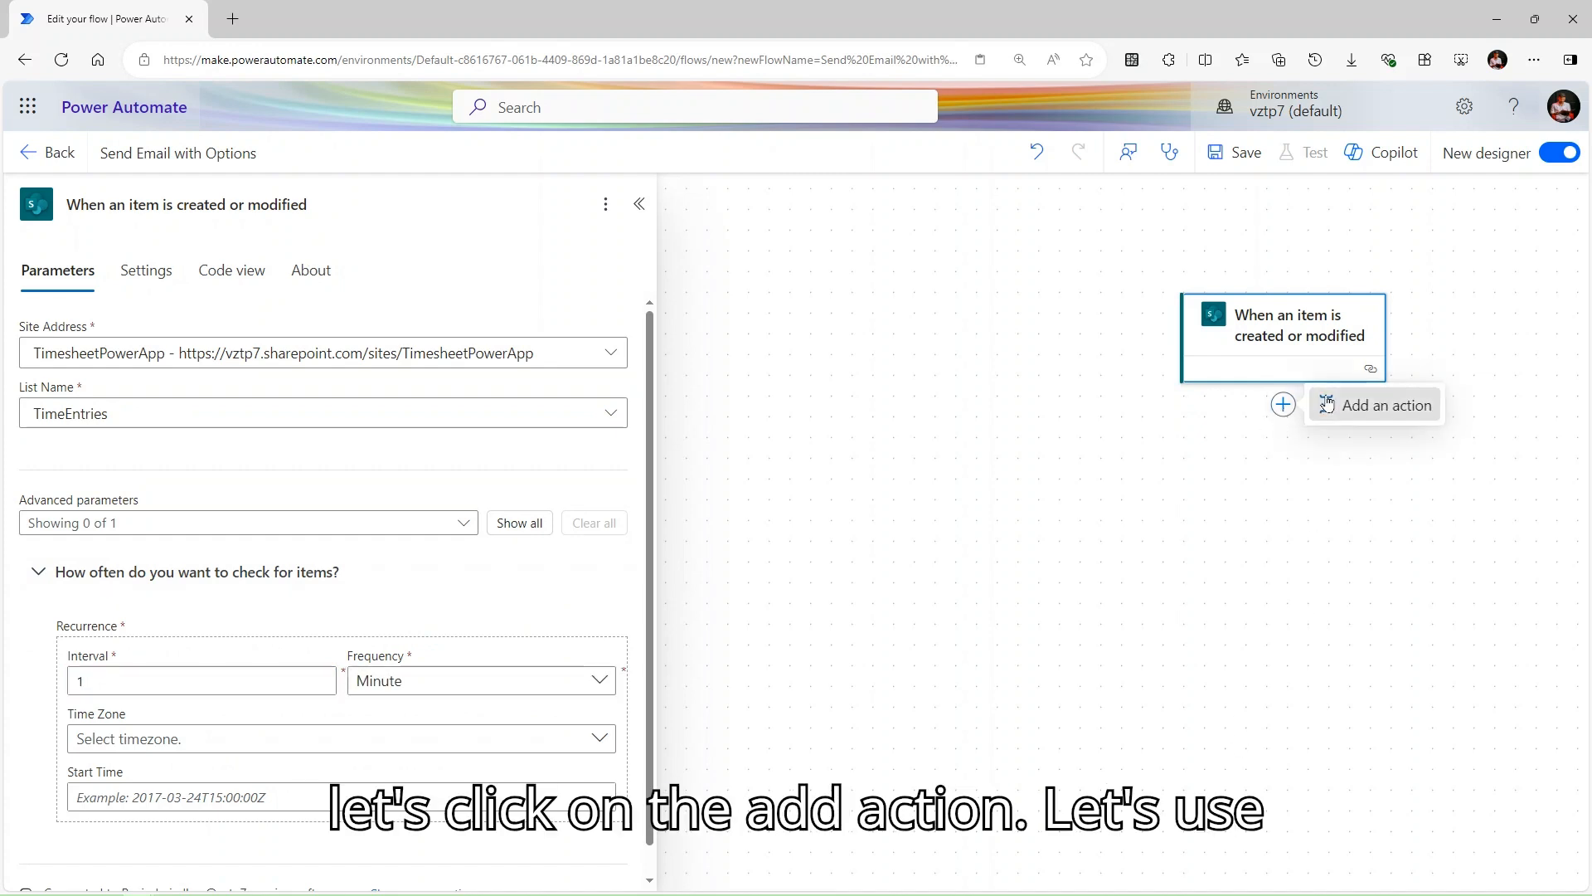
left_click(1327, 405)
left_click(252, 330)
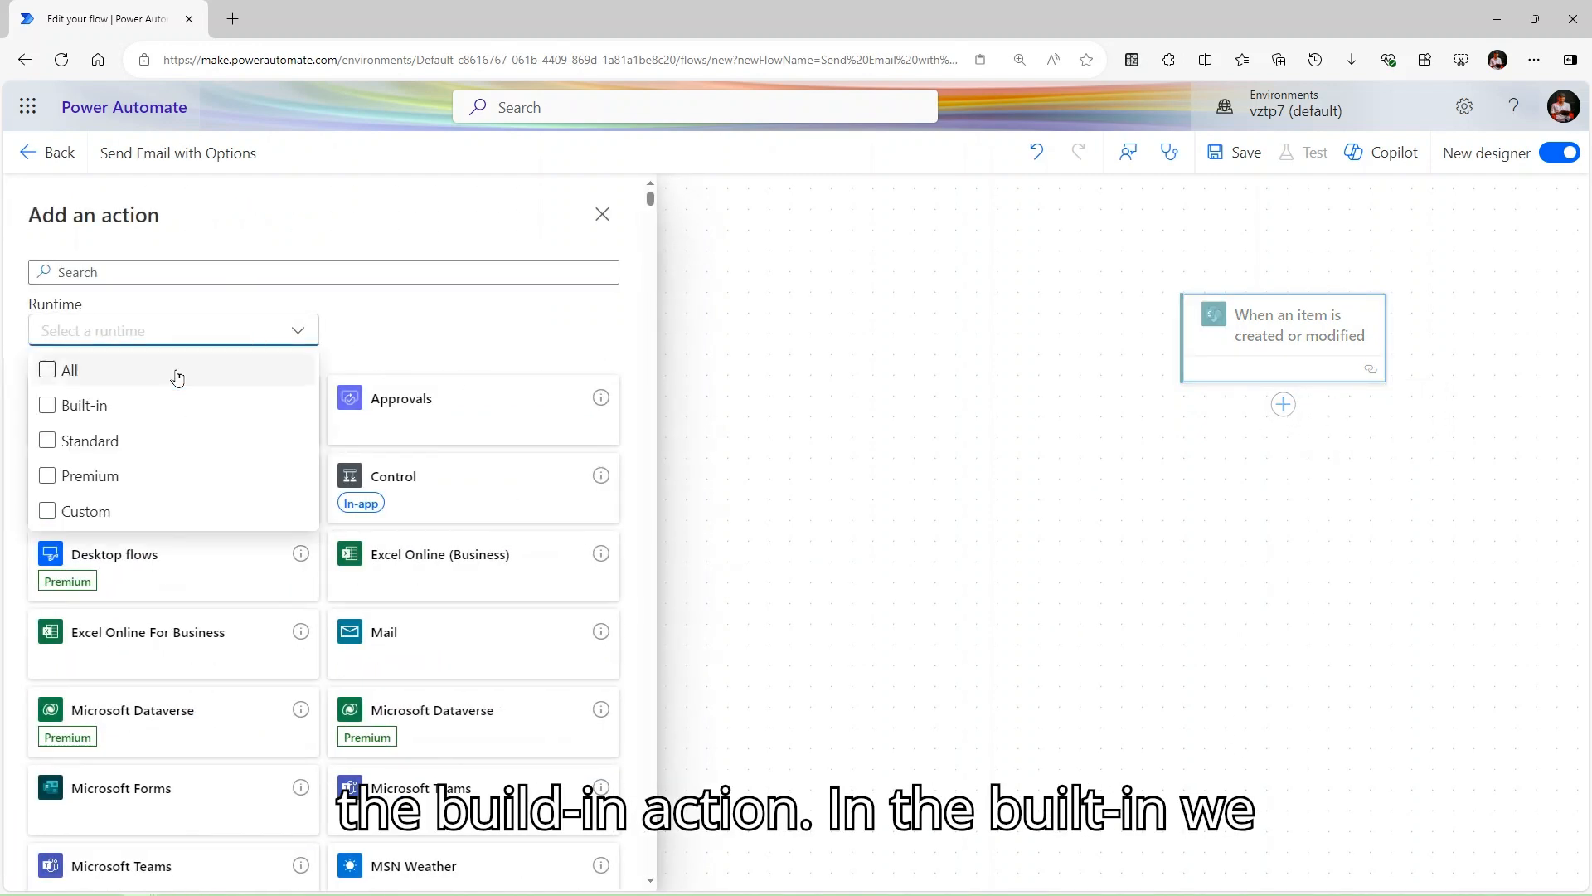
left_click(103, 406)
left_click(425, 347)
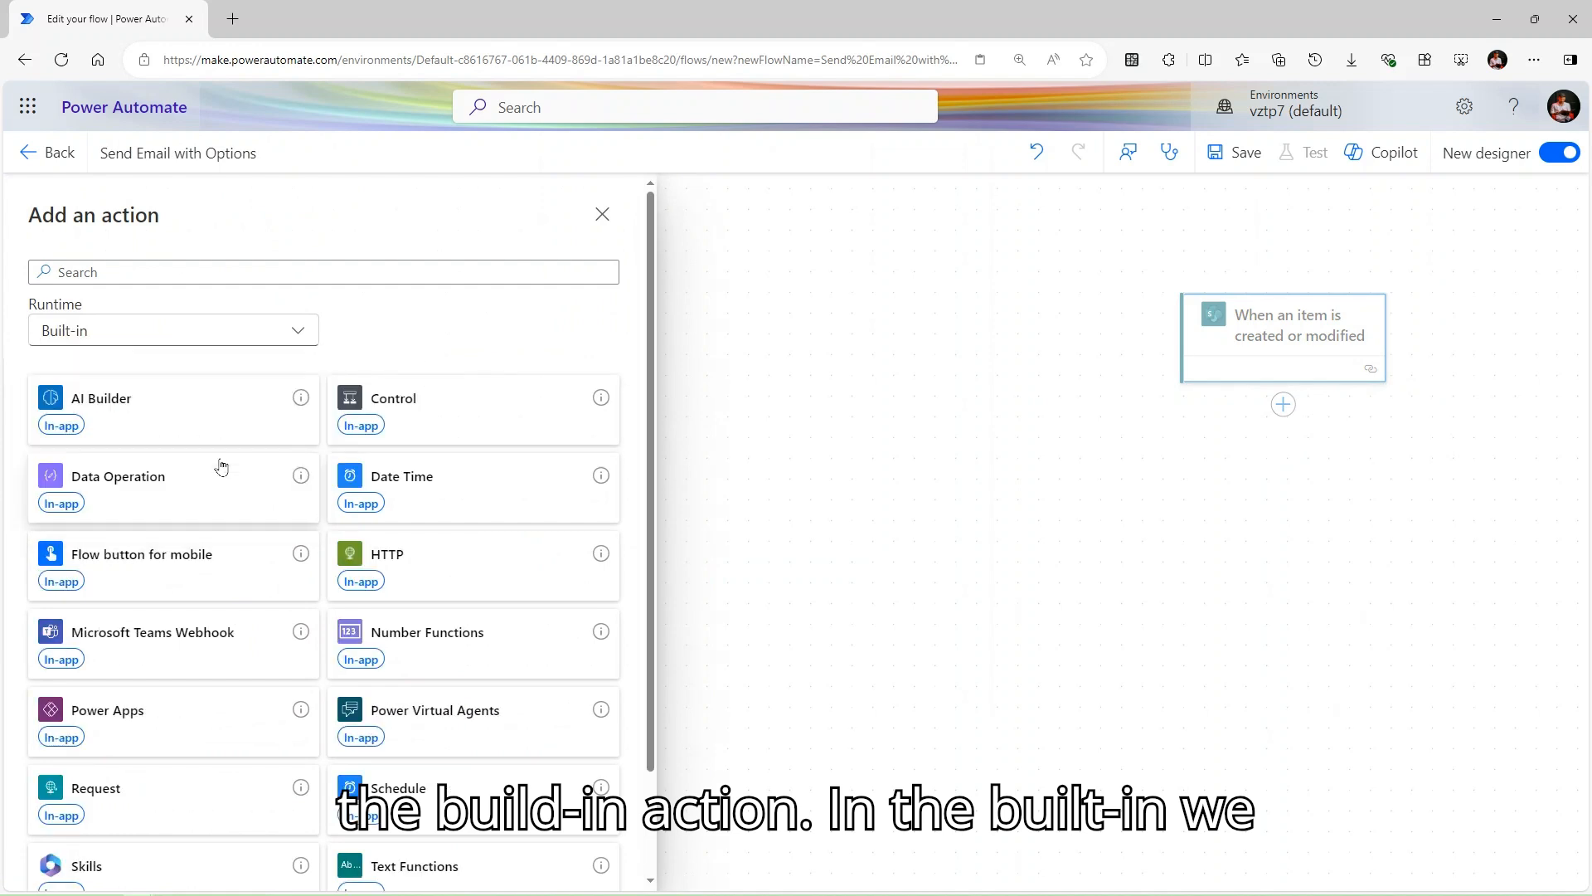
left_click(220, 465)
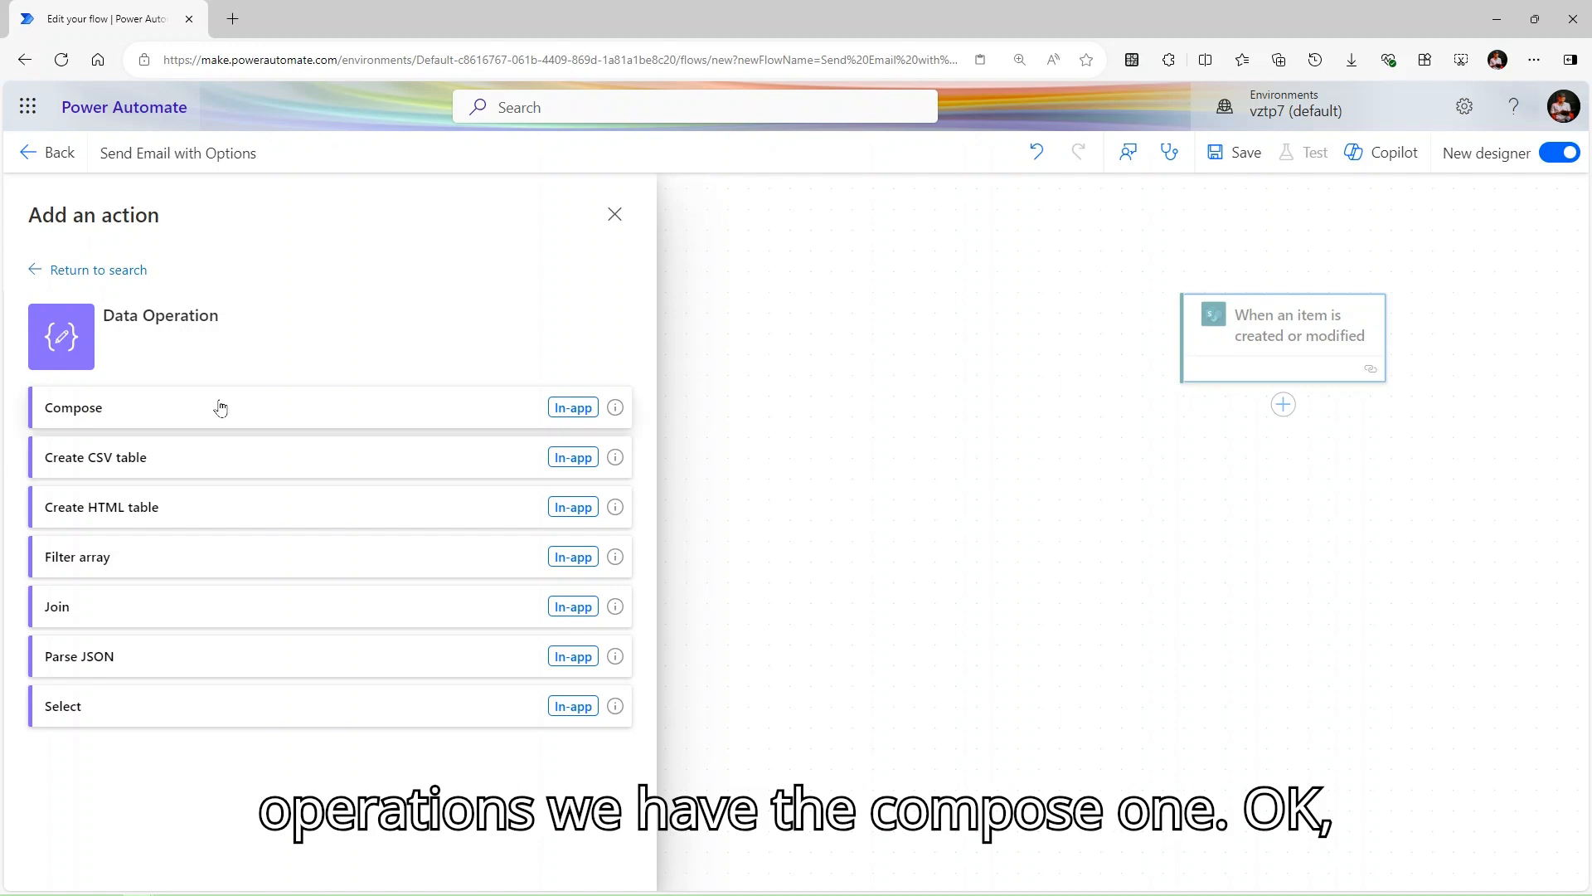
left_click(220, 405)
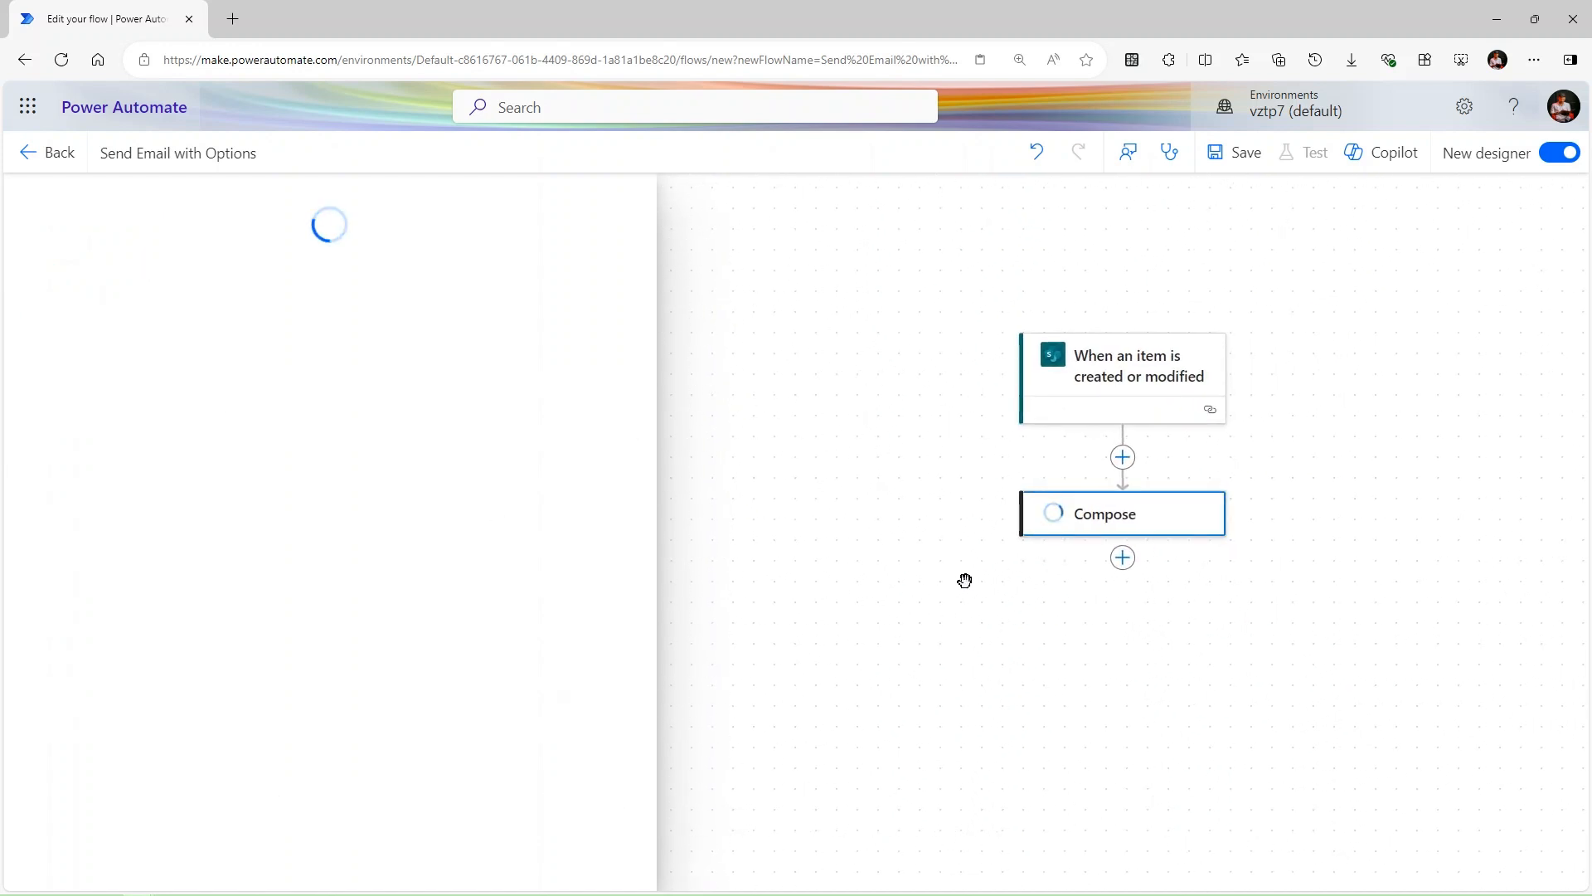
Fill the Compose action's inputs with the shift choices: Morning, Afternoon, Evening, Night, Mid Night.
left_click(334, 346)
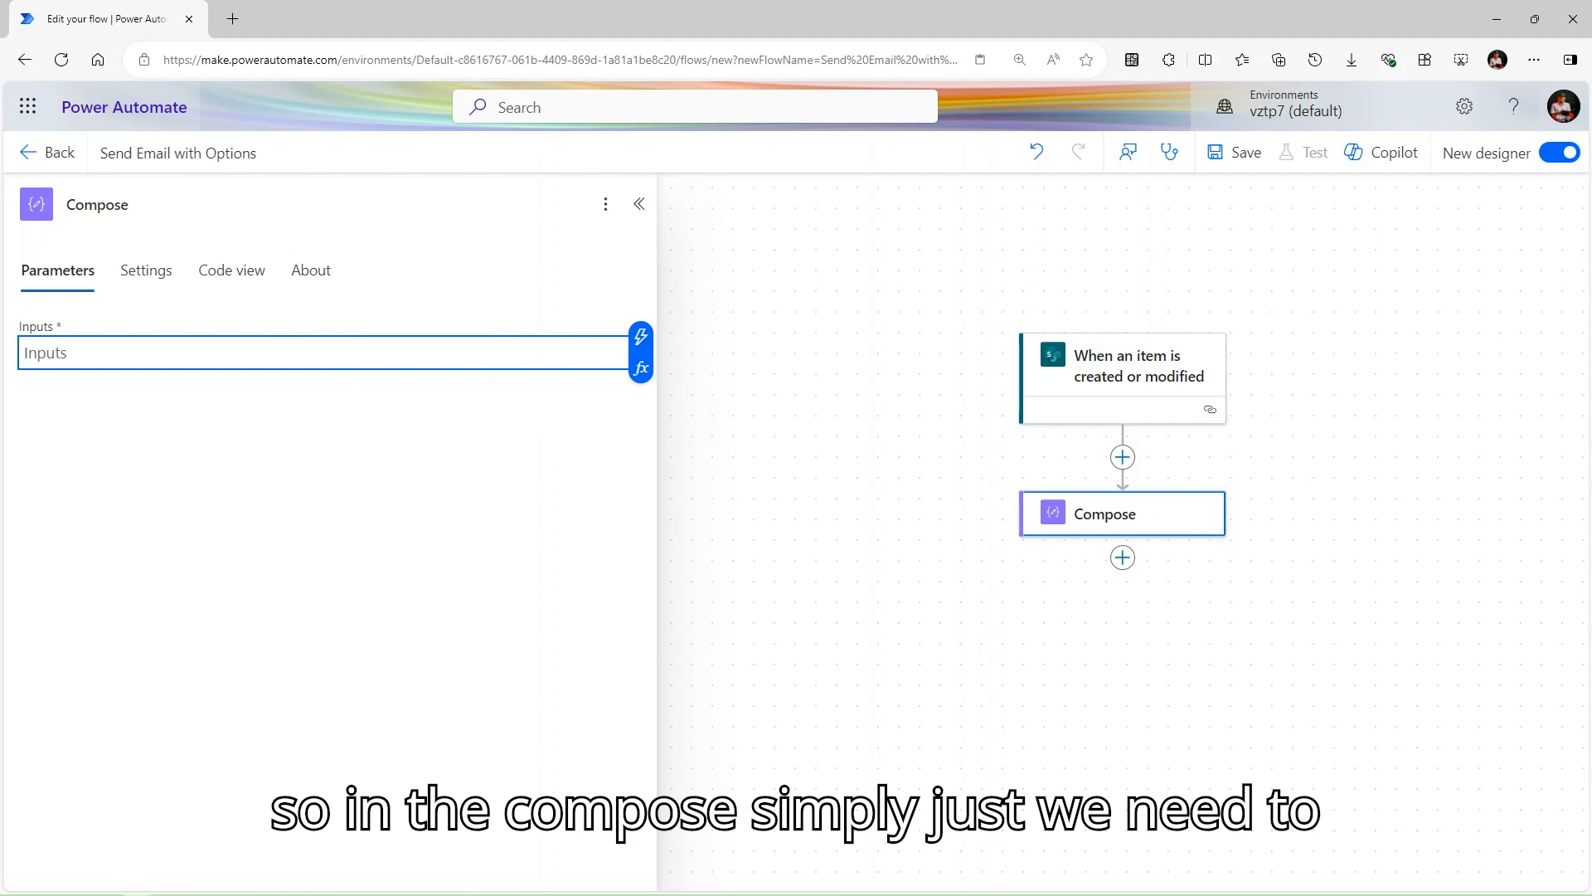
key("alt+Tab")
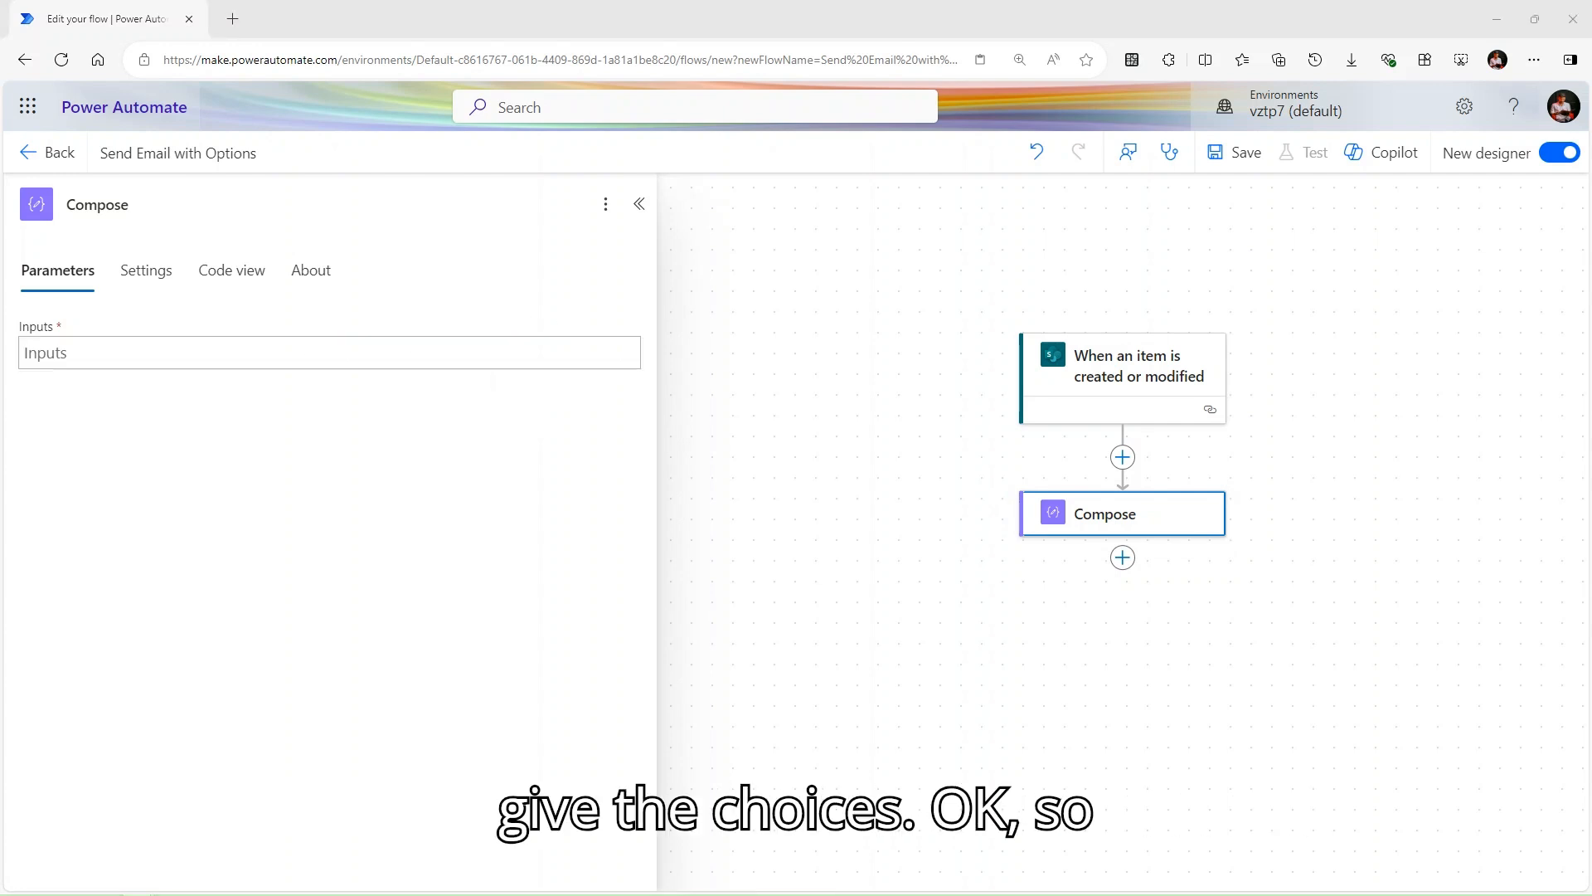
left_click(305, 356)
type("Morning, Afternoon, Evening, Night, MidNight")
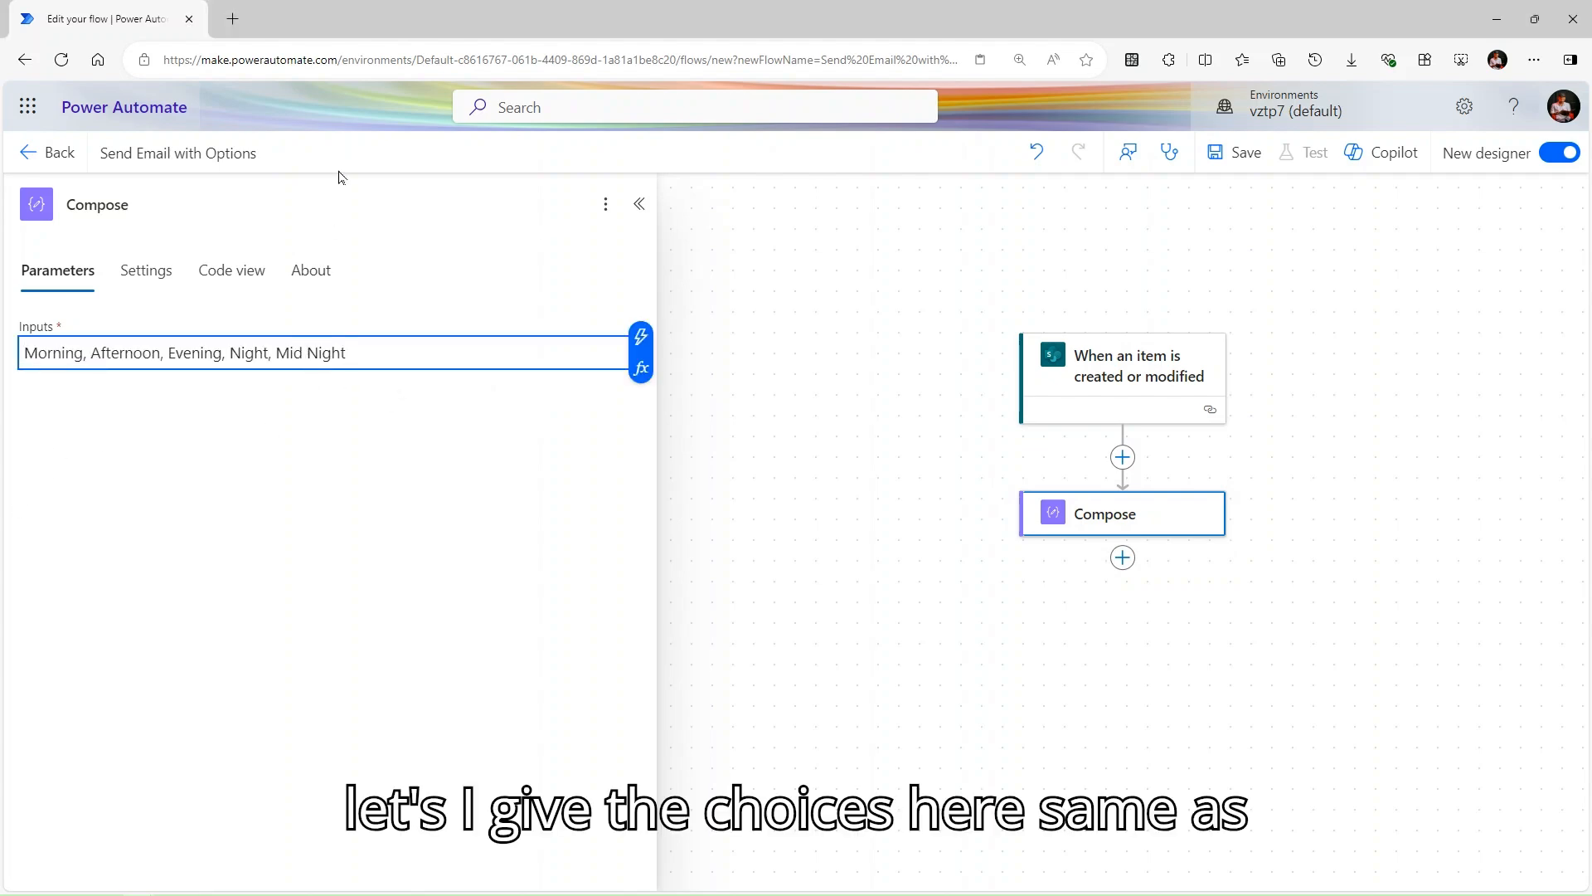
left_click_drag(515, 9, 651, 427)
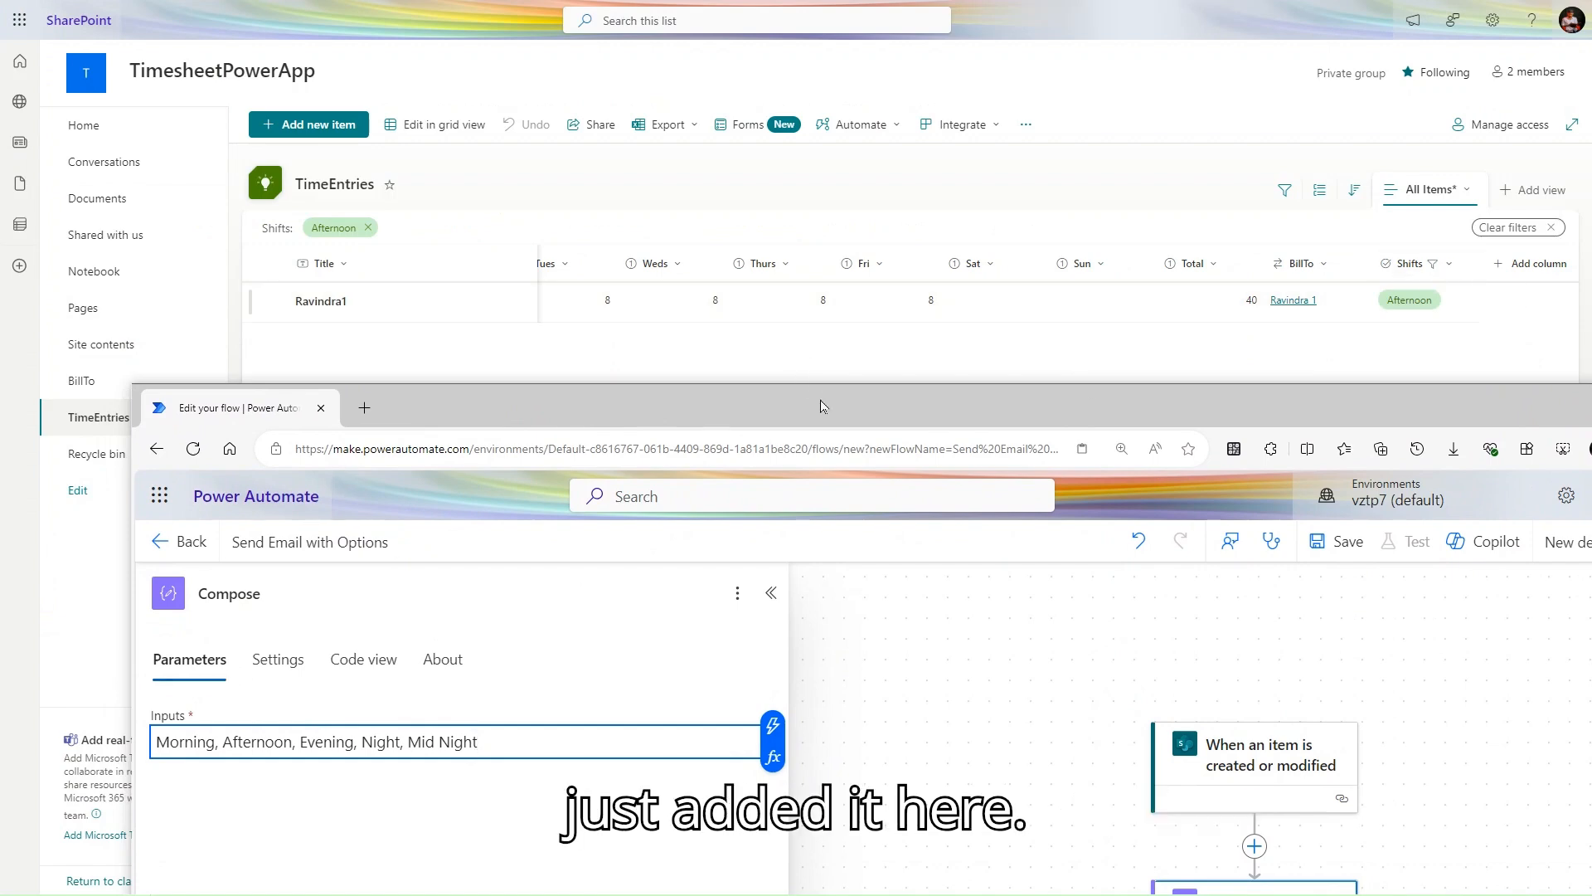
left_click_drag(819, 400, 686, 32)
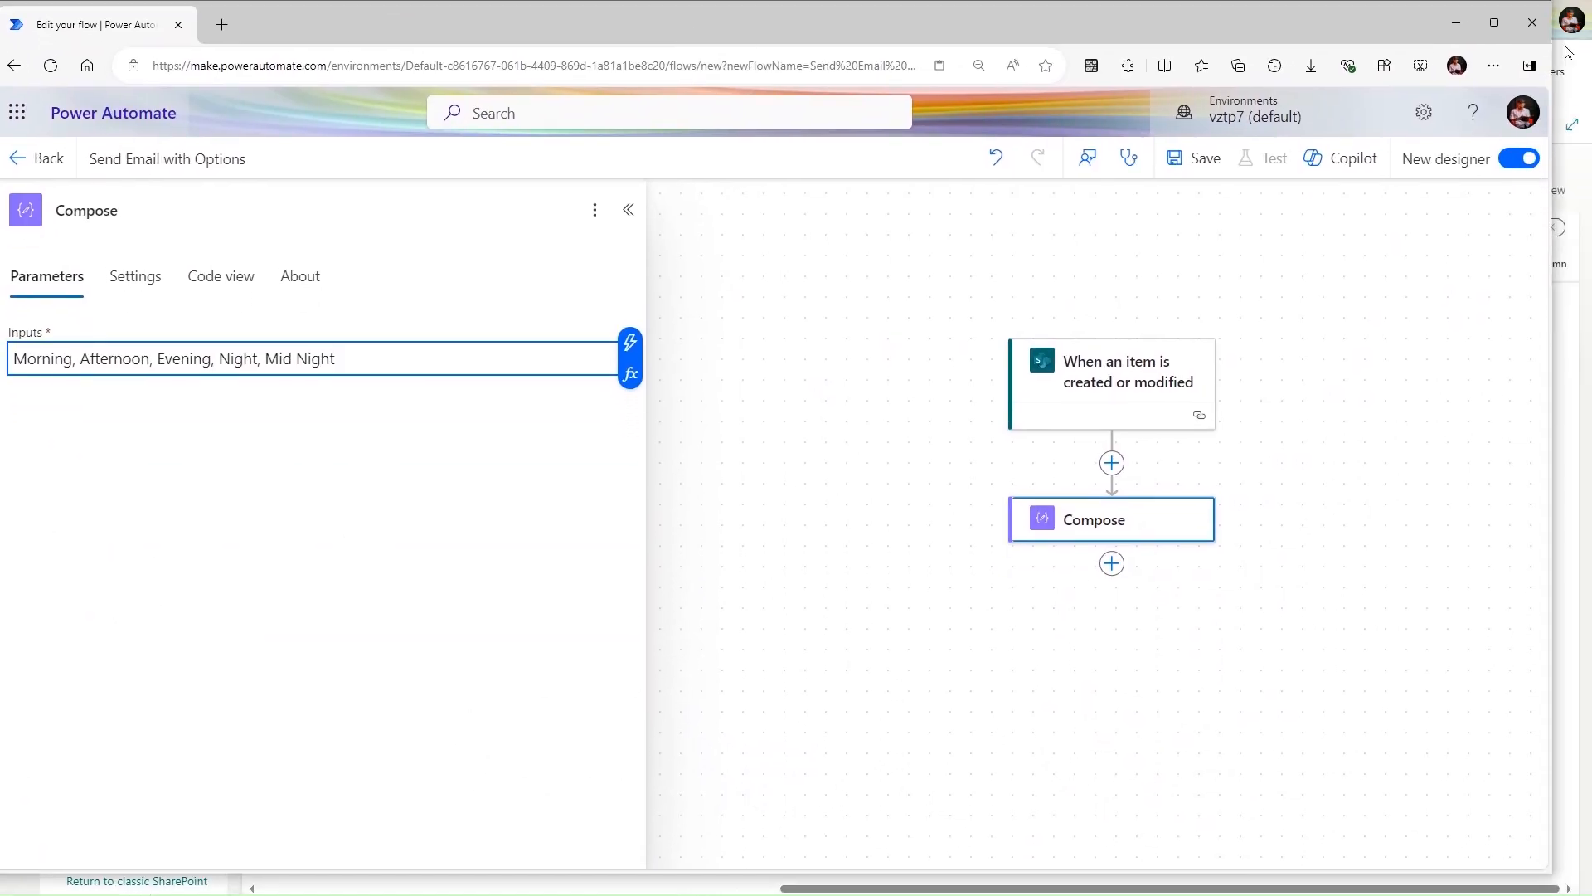
left_click(1493, 24)
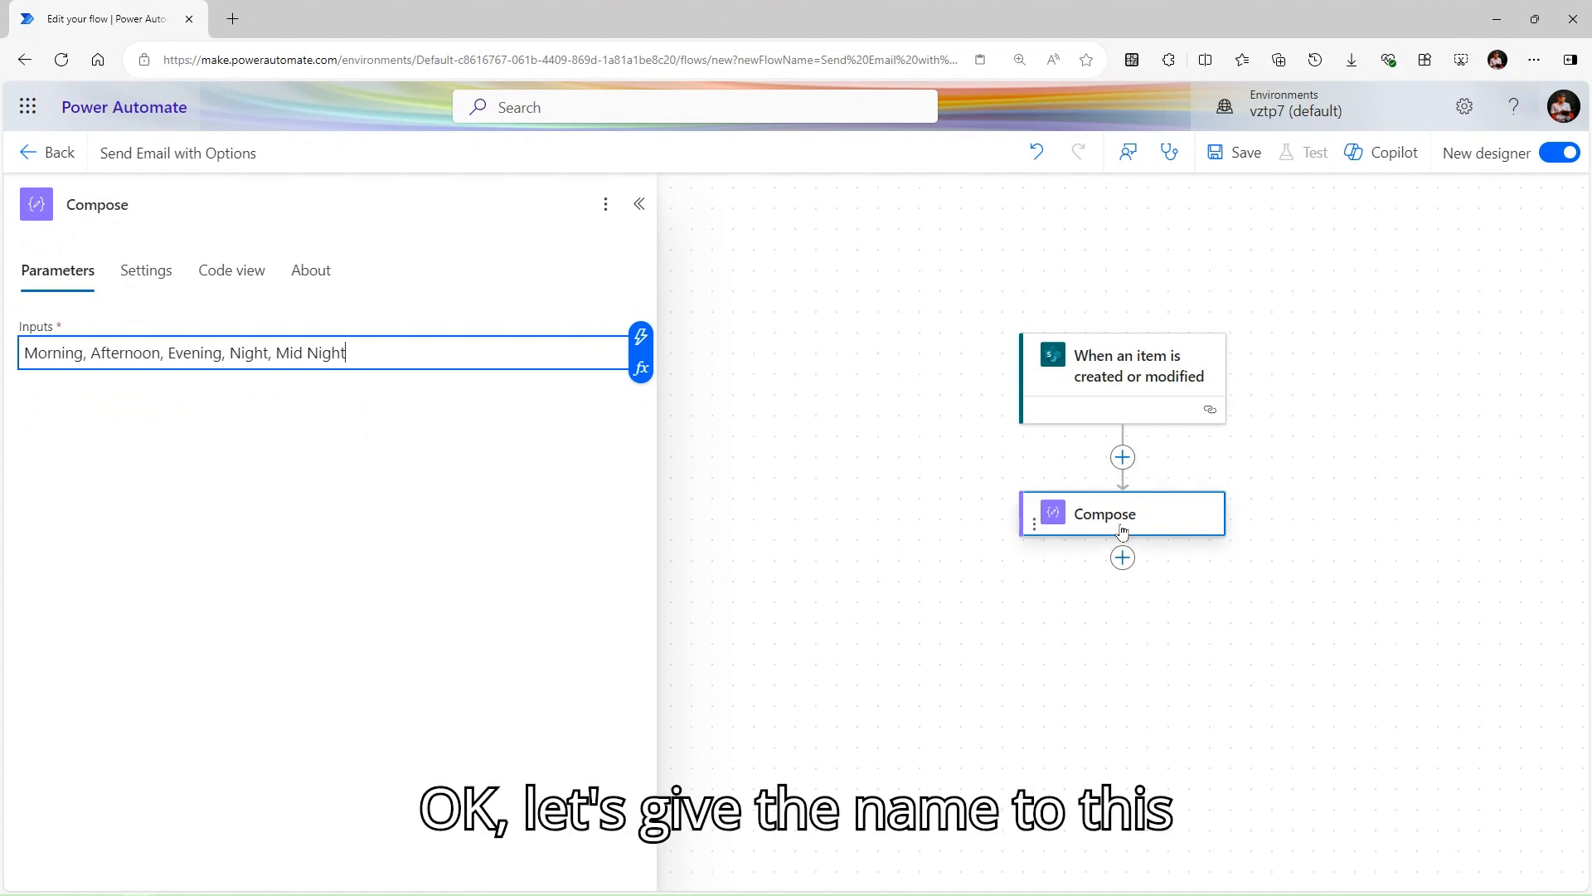
Rename the Compose action to Choices.
left_click(202, 207)
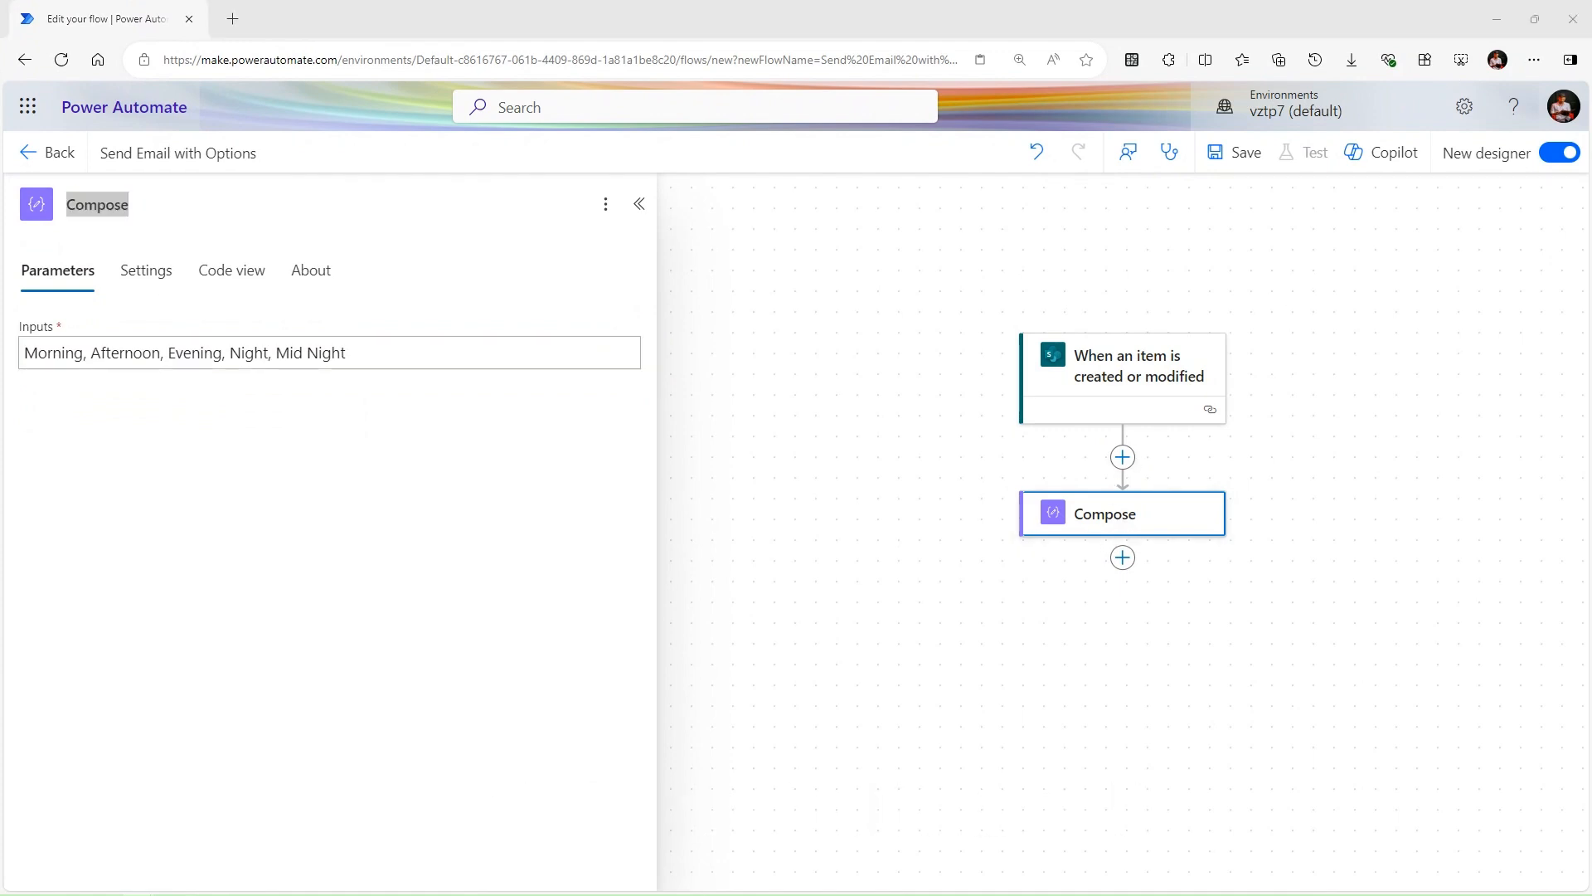
left_click(141, 194)
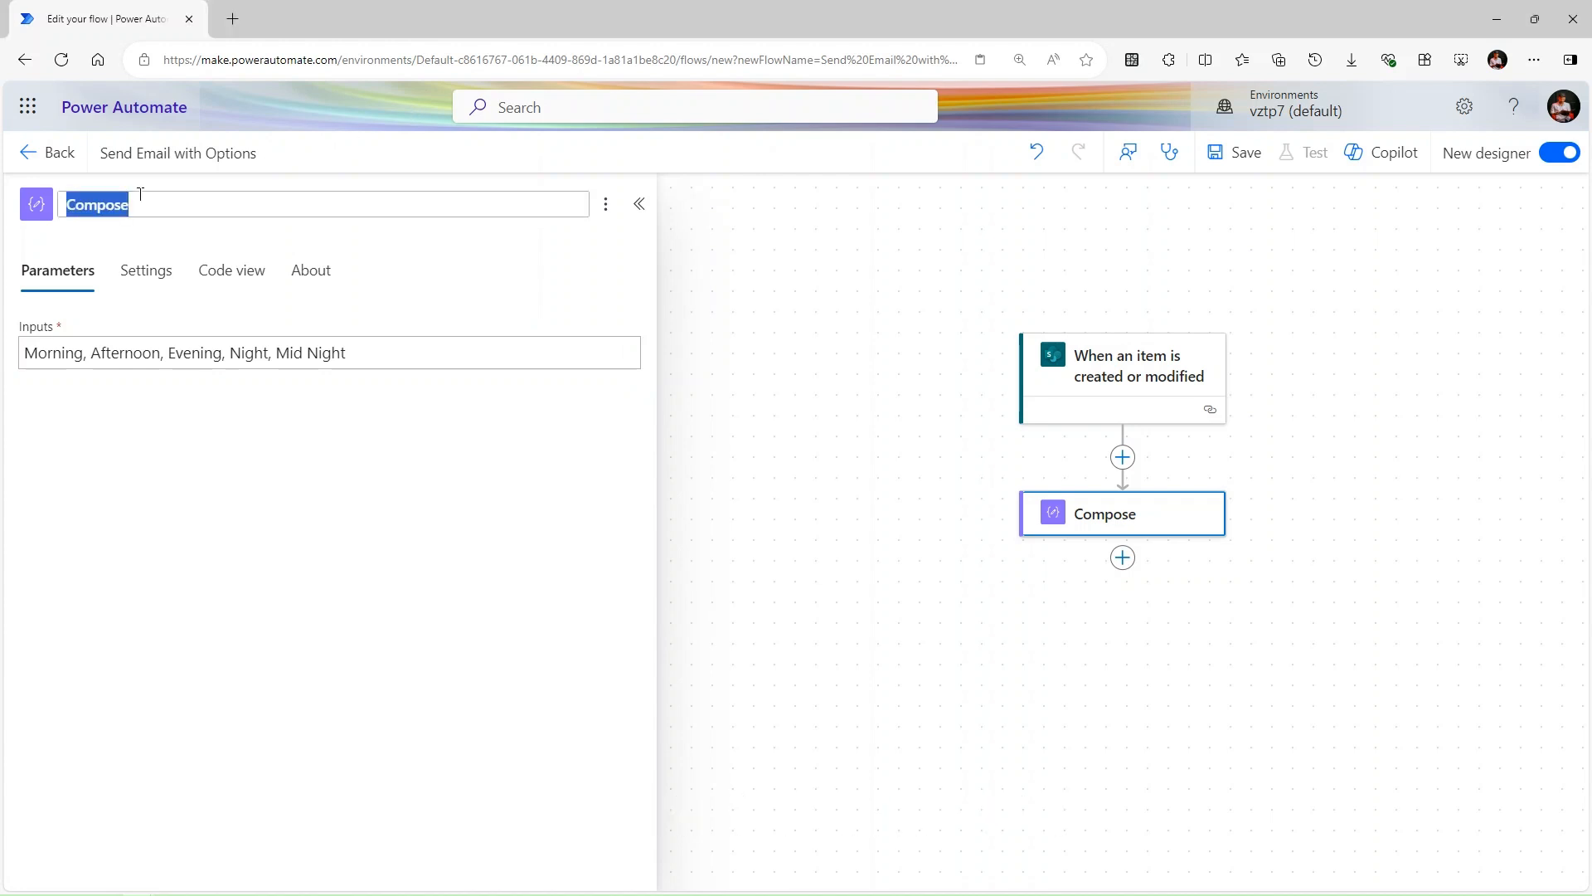
type("Choices")
key("Tab")
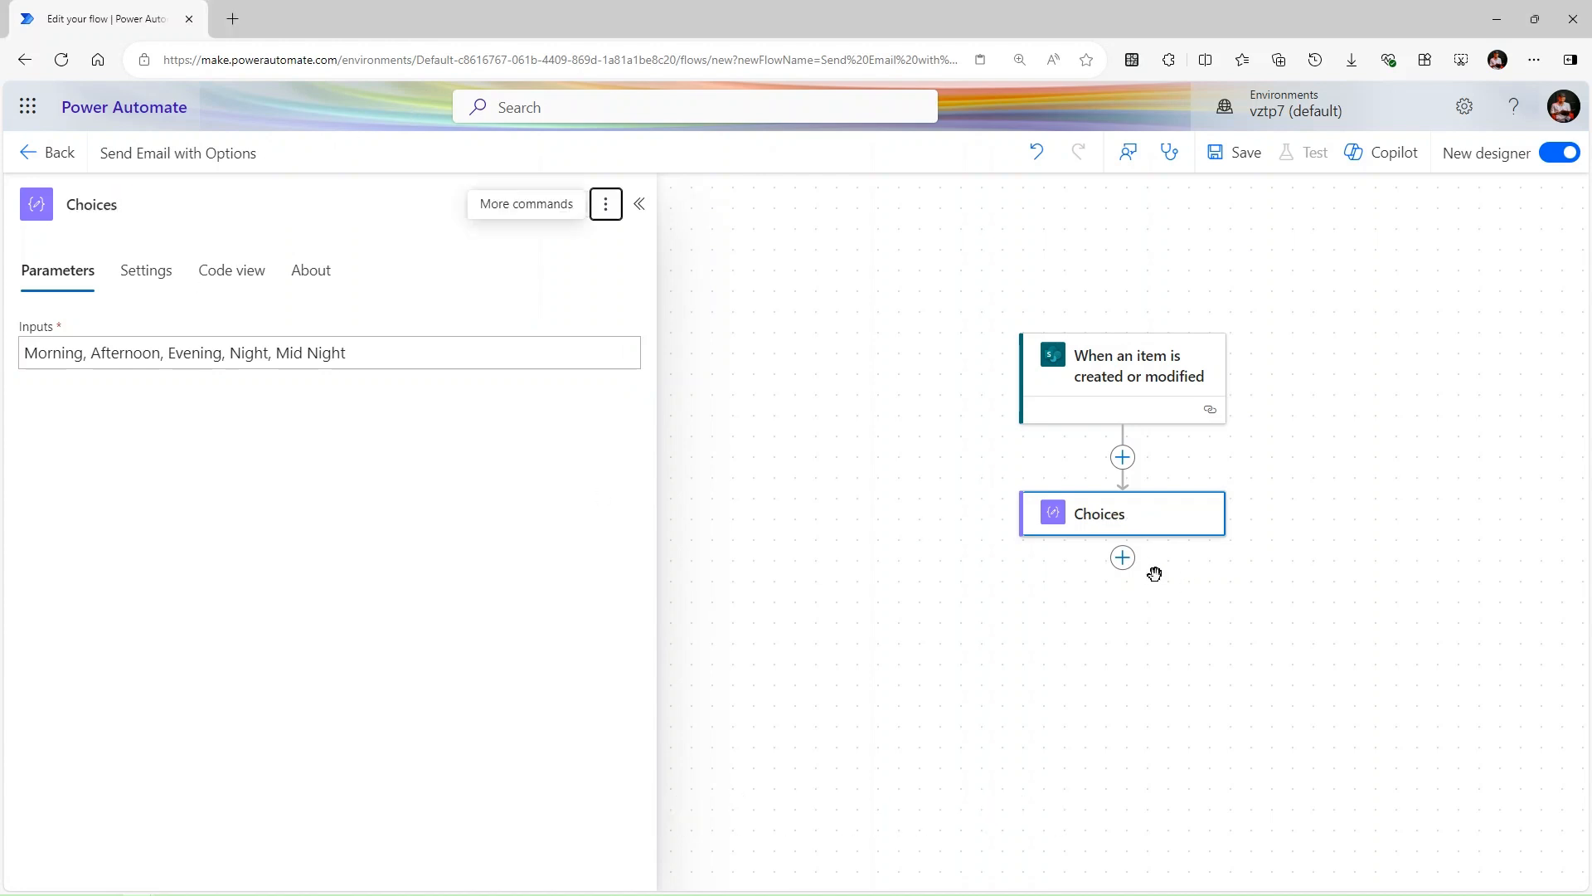
Find the Office 365 Outlook connector and add its Send email with options action below Choices.
left_click(1122, 558)
left_click(1213, 570)
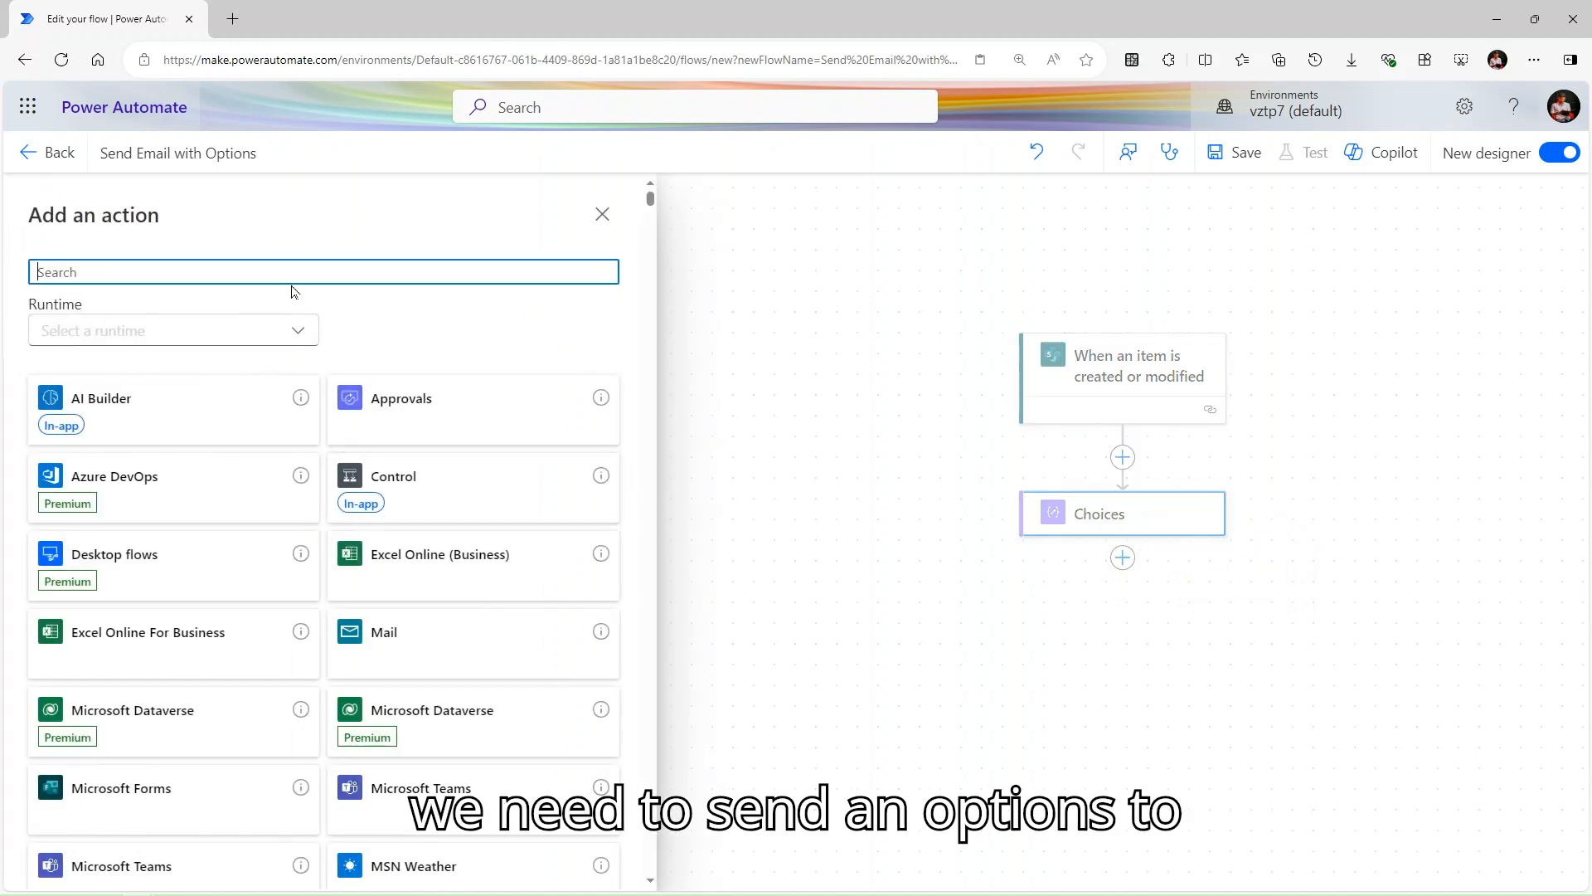
left_click(298, 334)
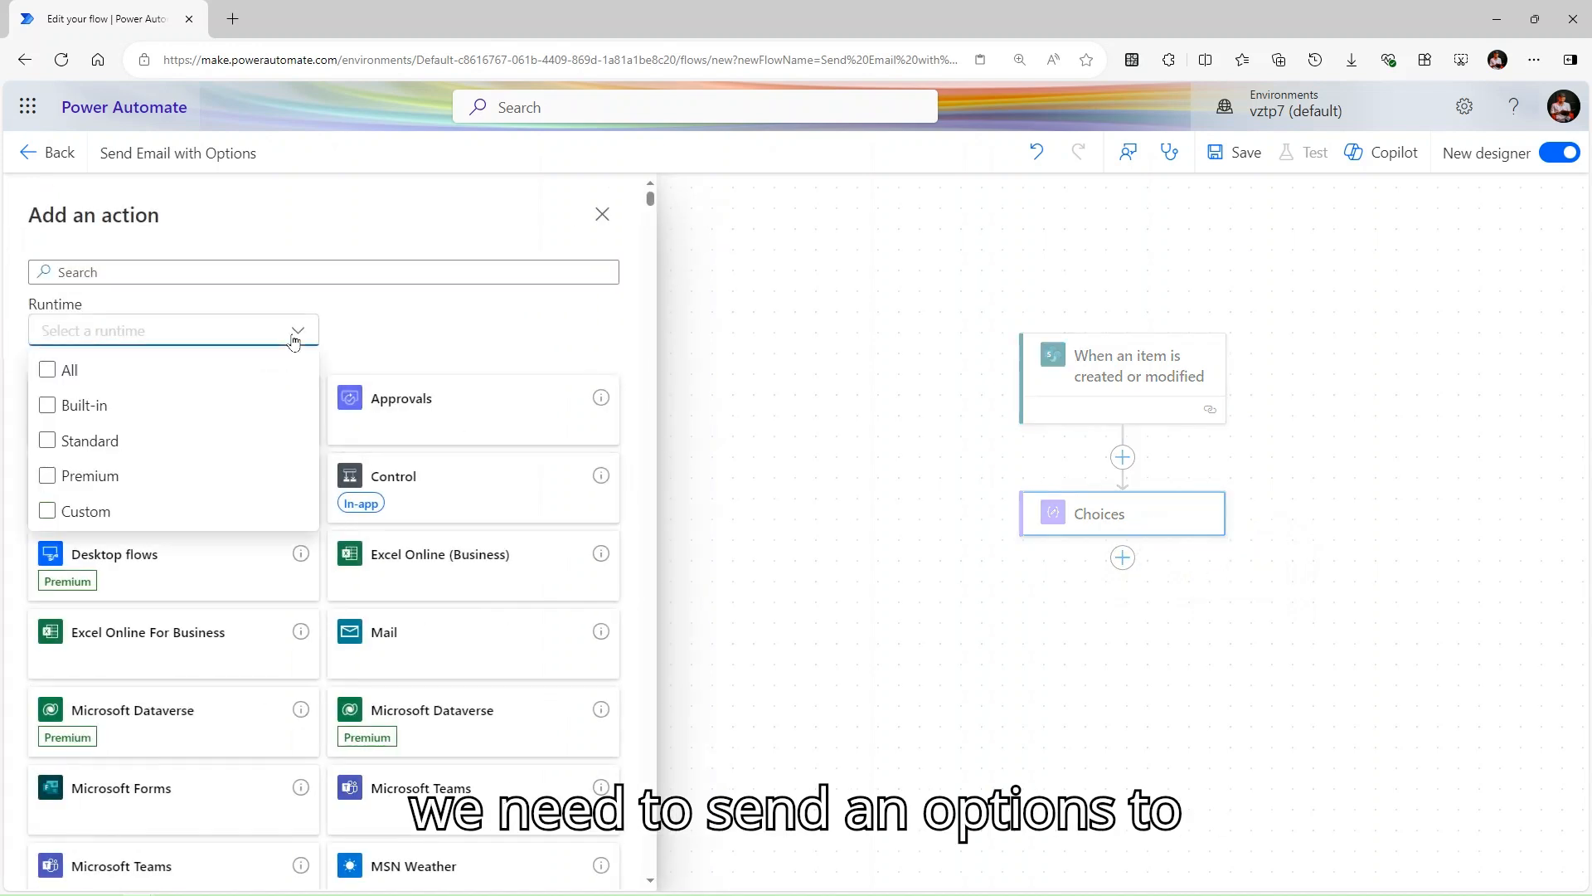
left_click(213, 278)
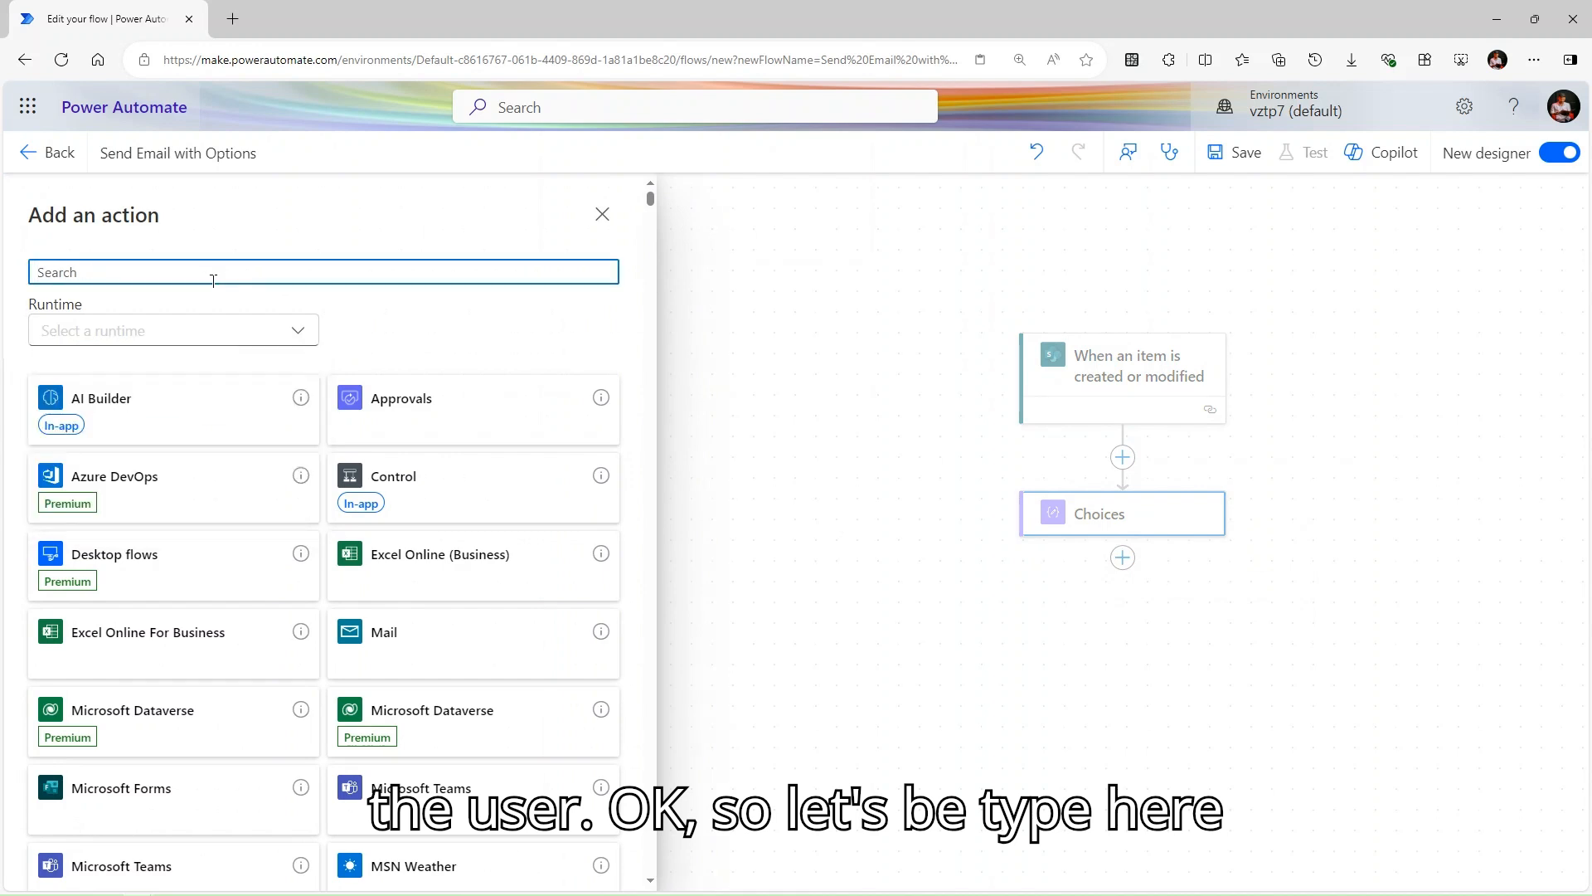
type("outloo")
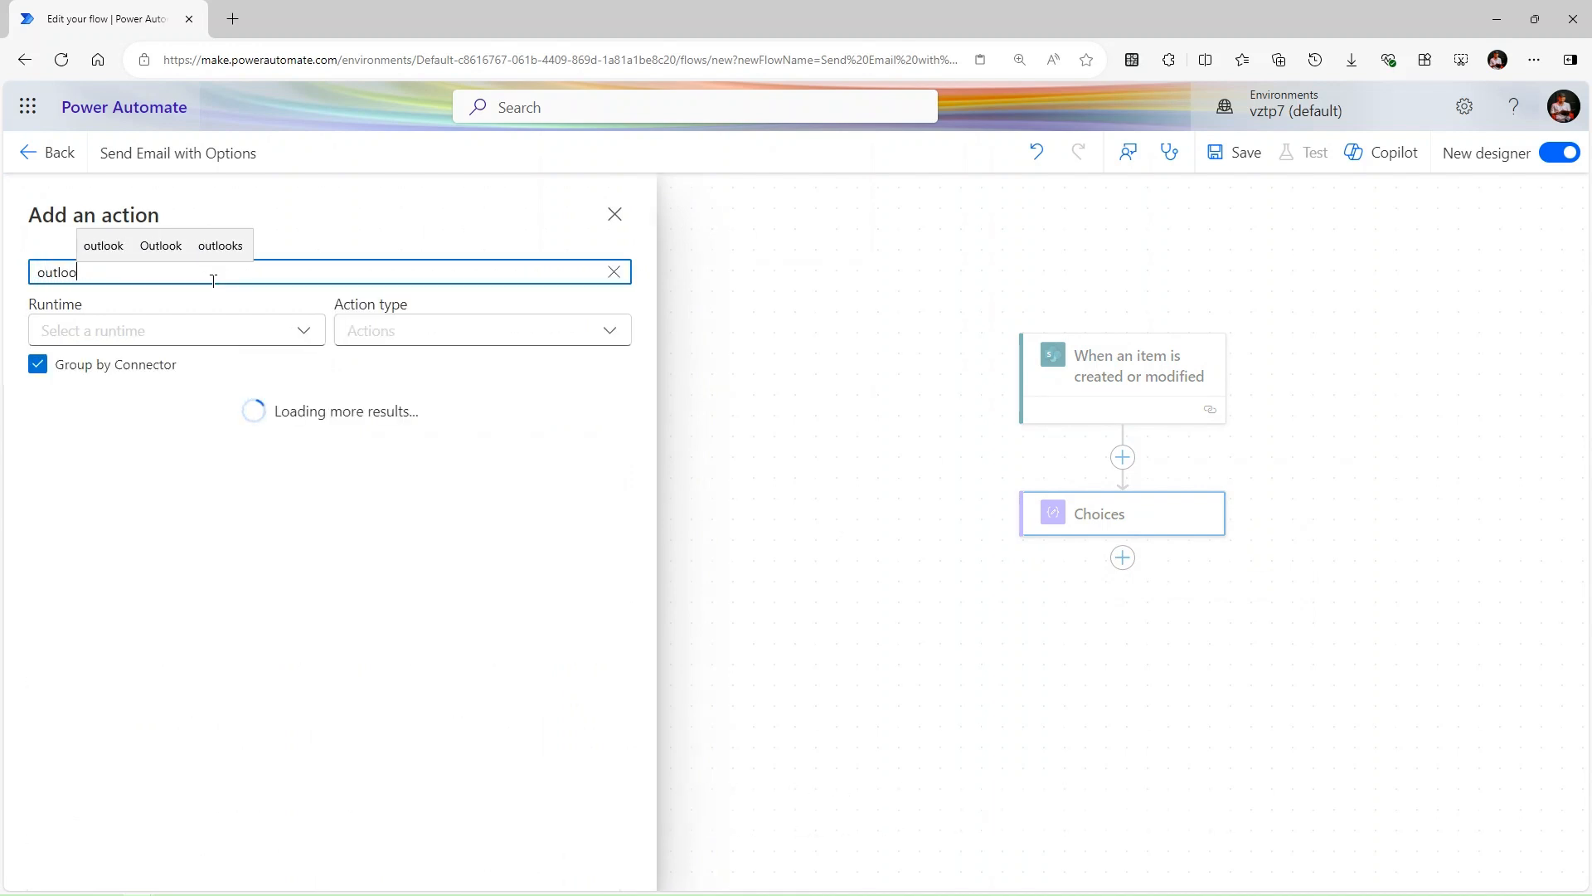
type("k")
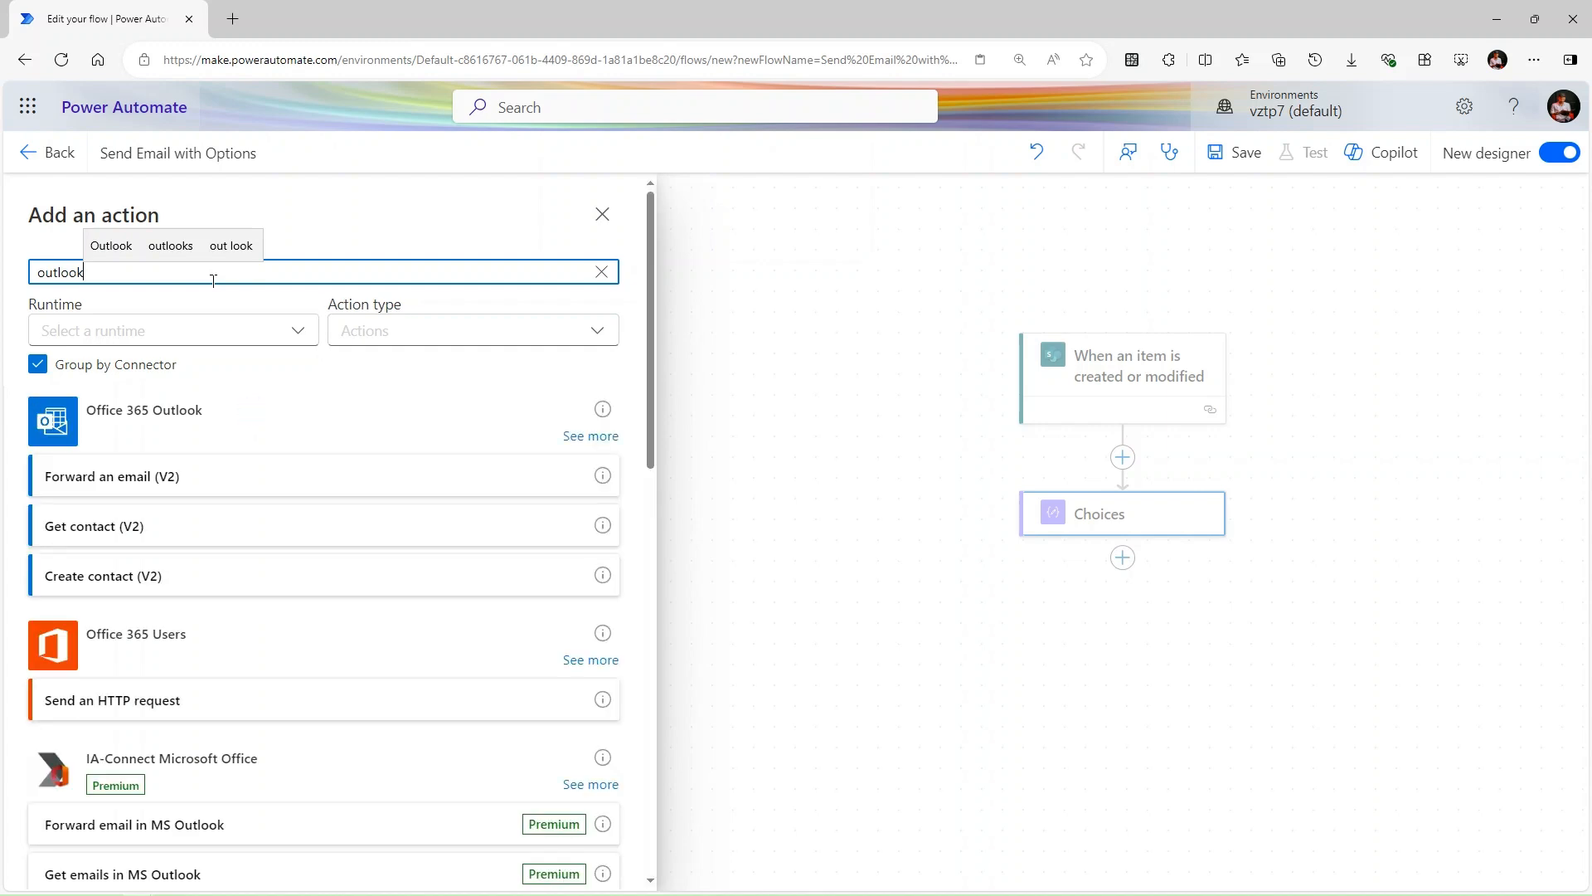
left_click(564, 437)
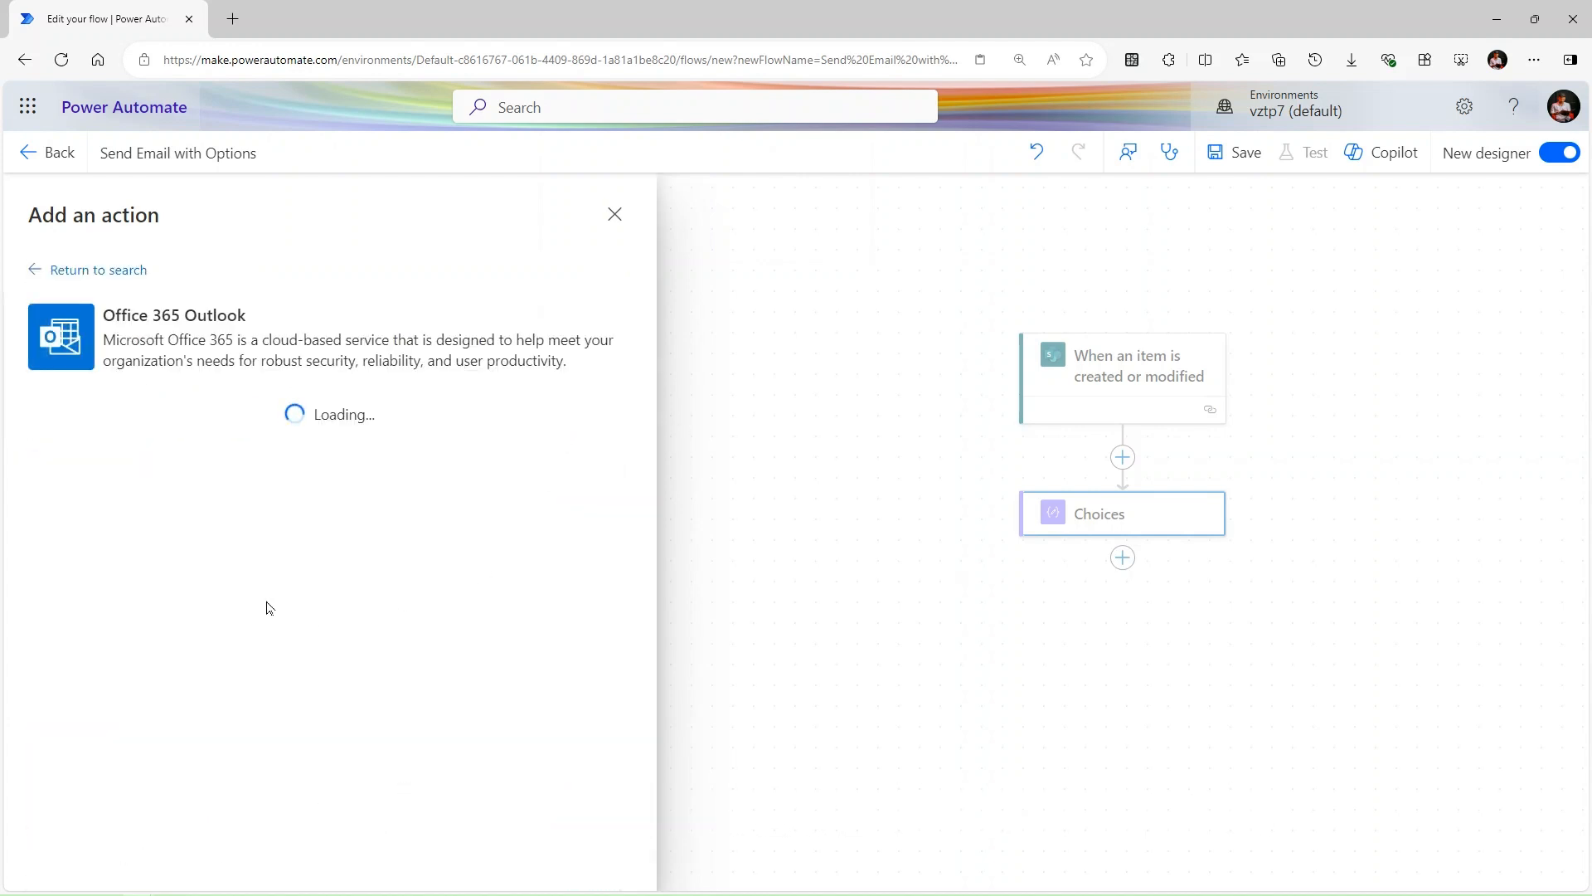
scroll(235, 501, "down", 2)
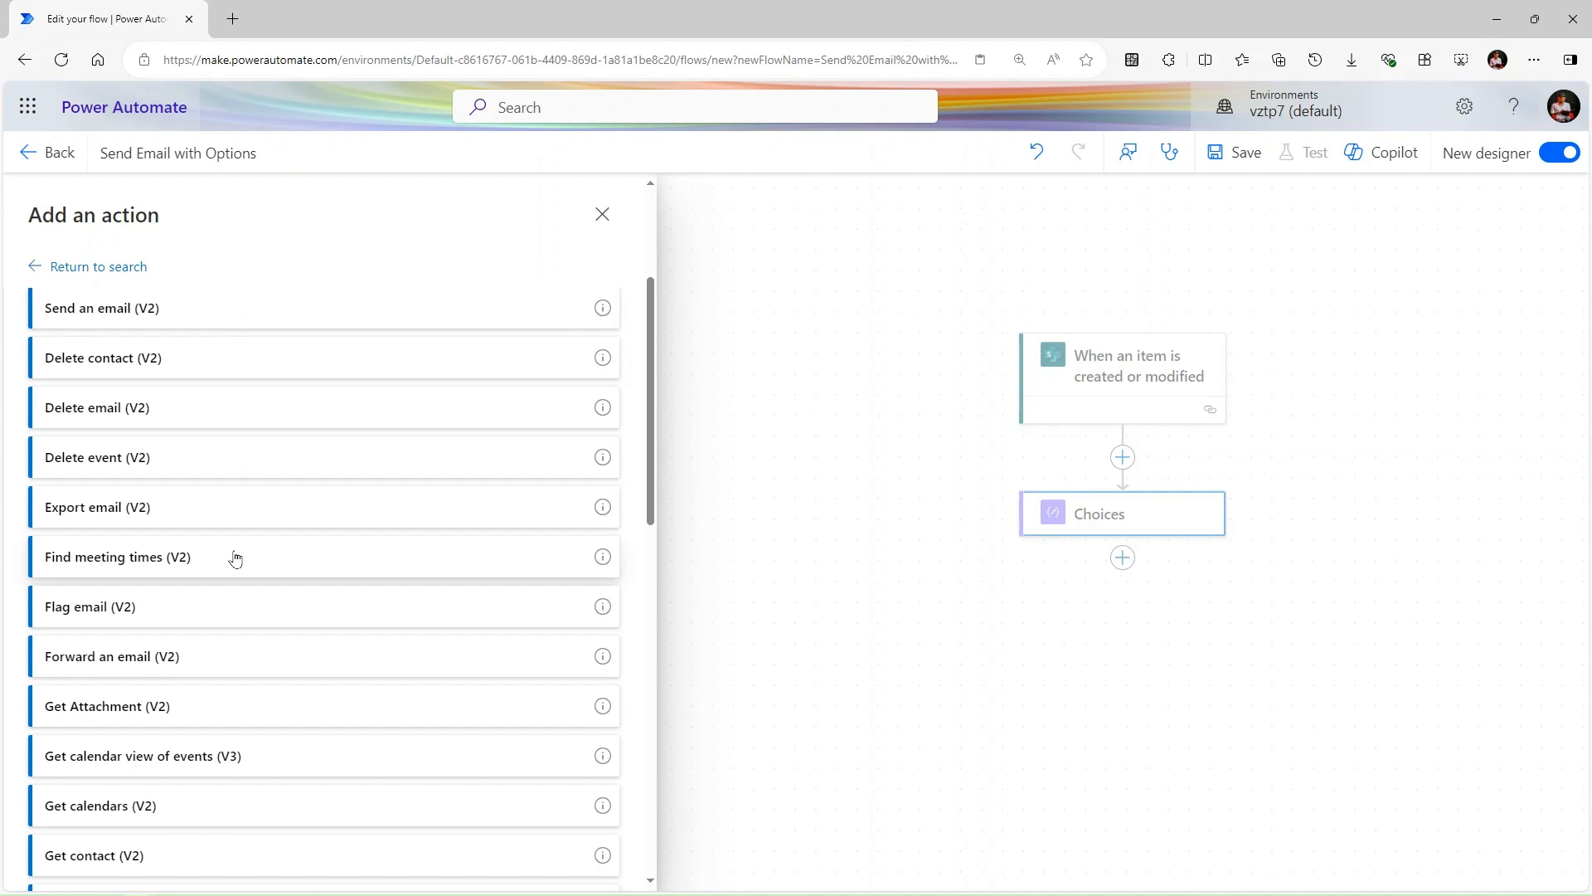
scroll(234, 555, "down", 4)
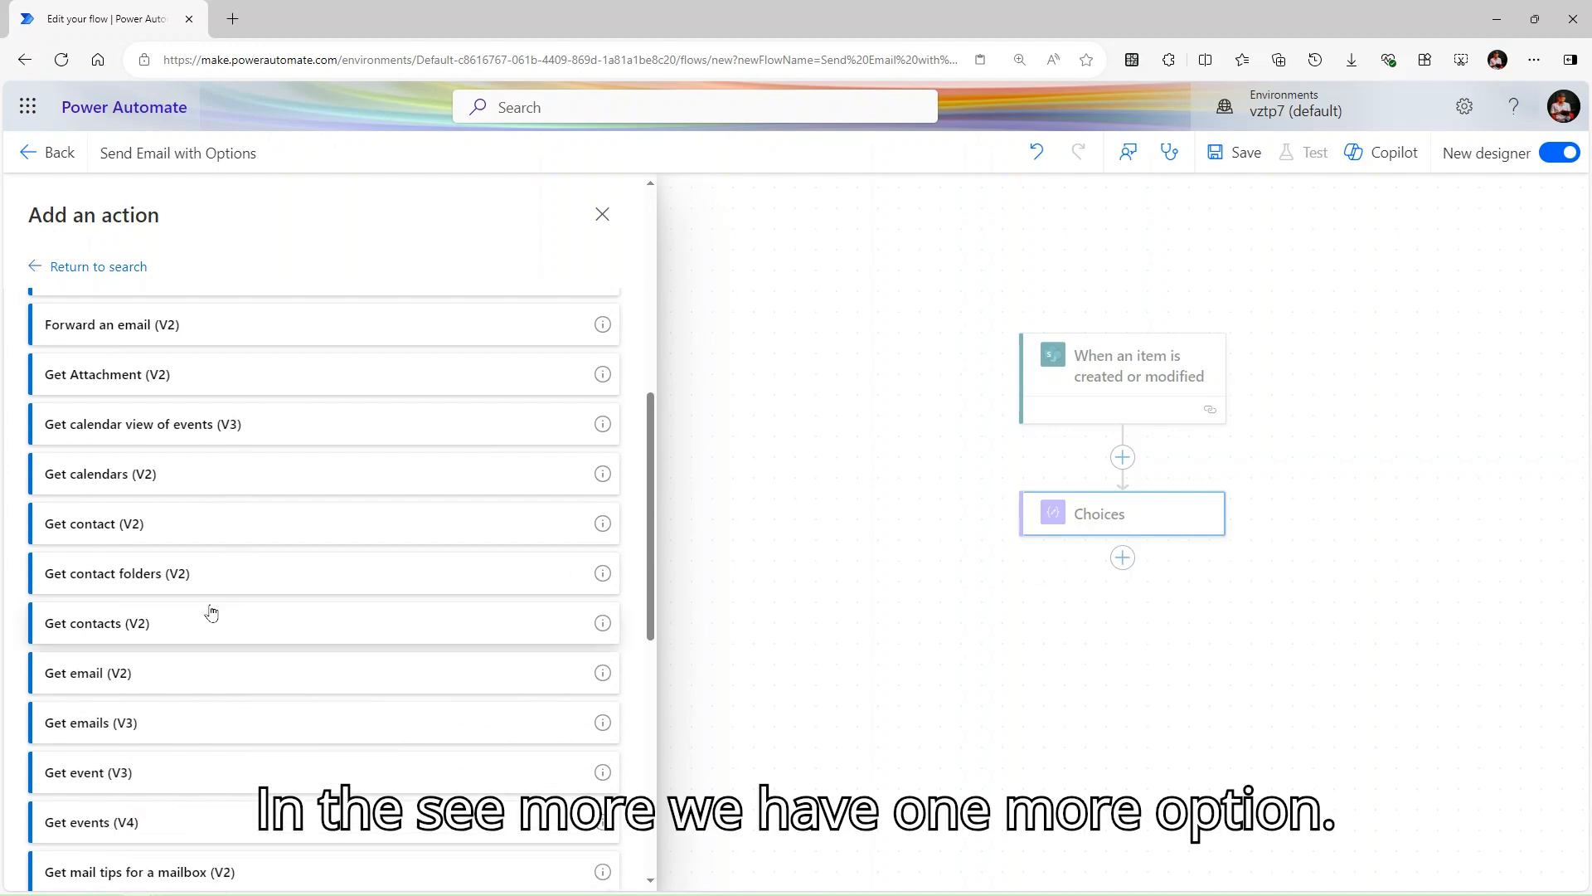
scroll(213, 612, "down", 3)
scroll(212, 612, "down", 5)
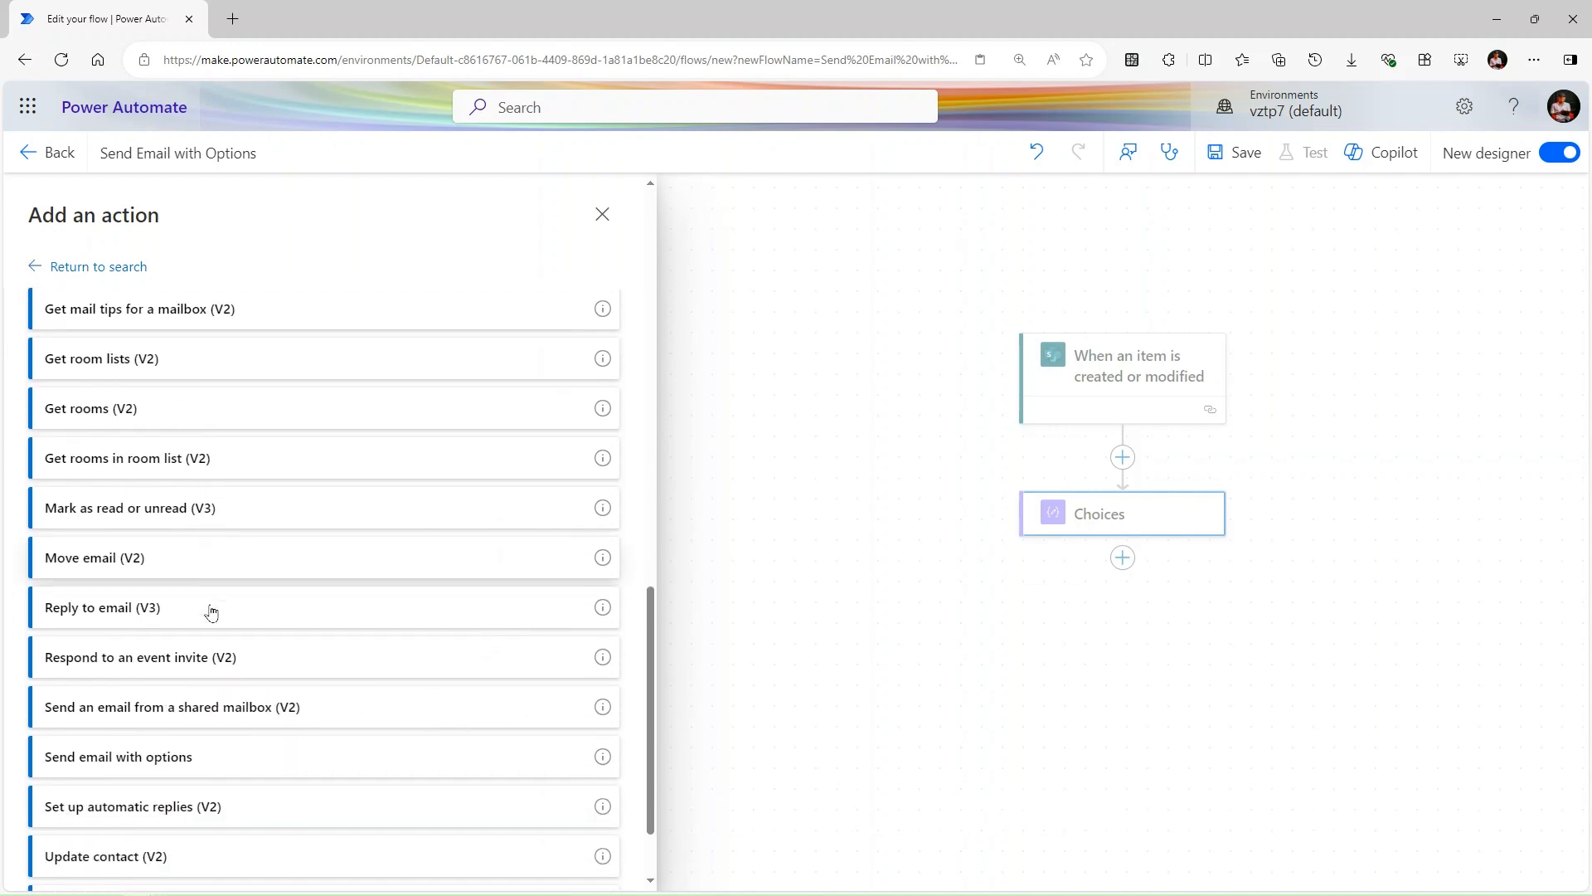
scroll(209, 610, "down", 1)
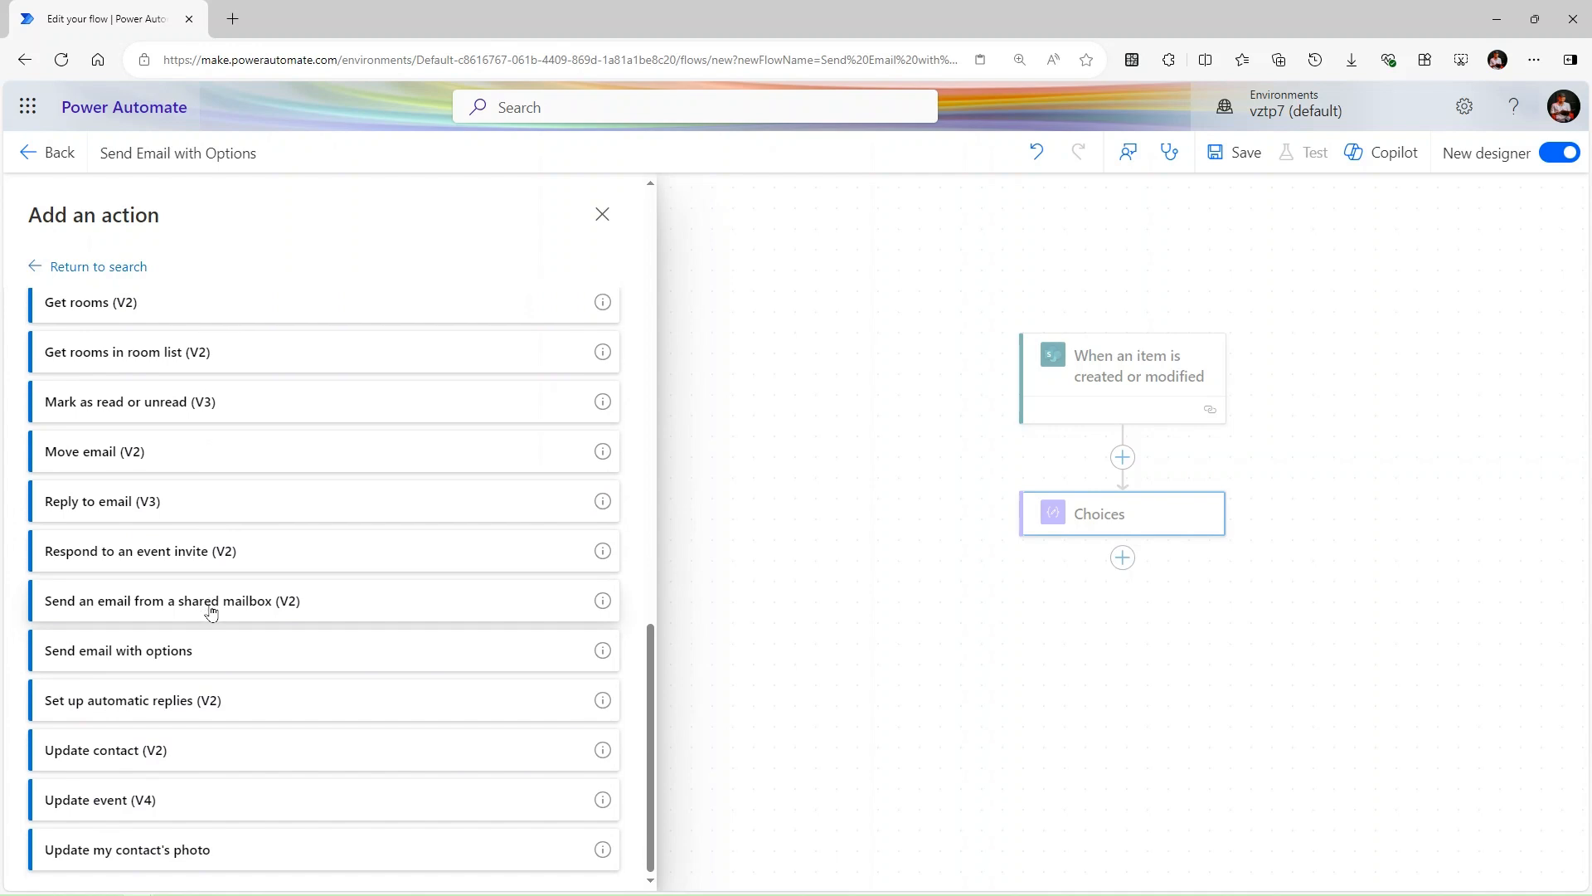
left_click(213, 660)
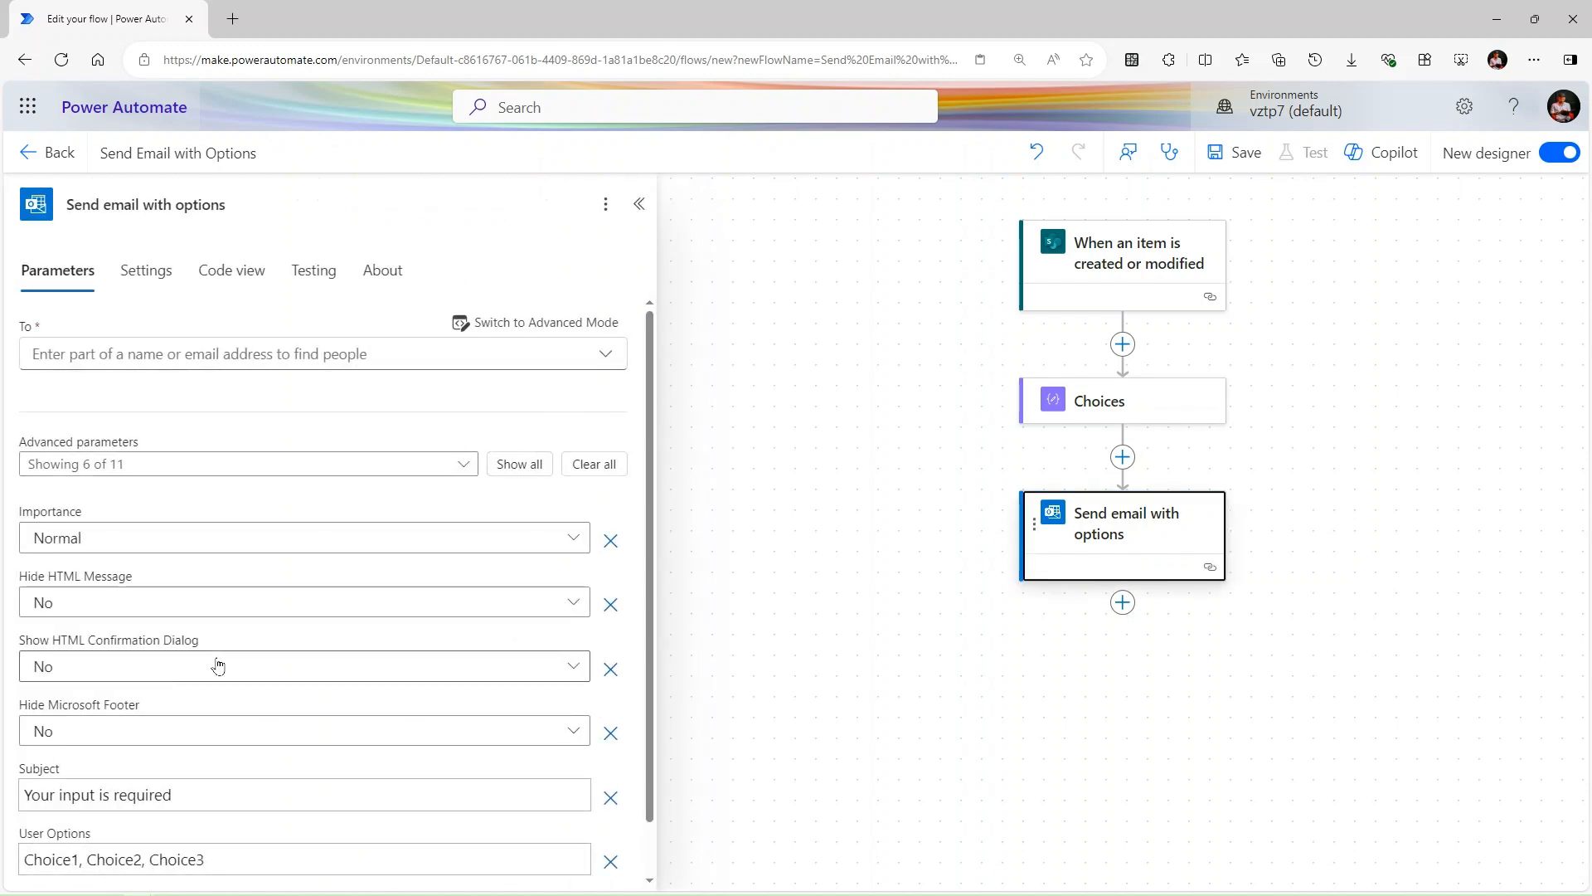
Switch the email action's To field to advanced mode and set it to the trigger's Created By Email dynamic value.
left_click(425, 354)
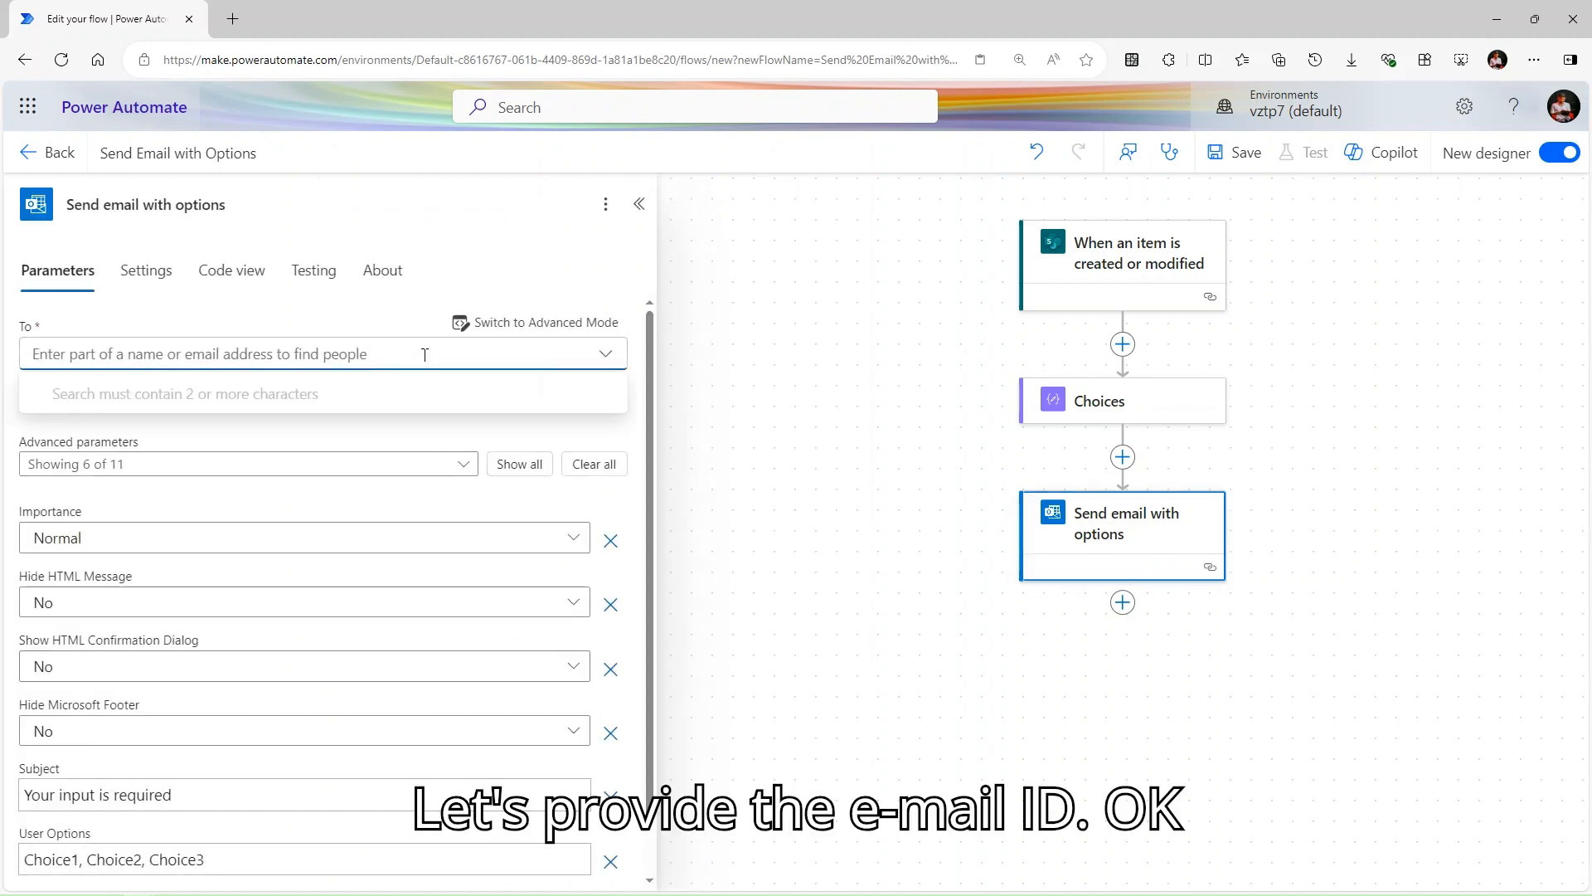
left_click(547, 322)
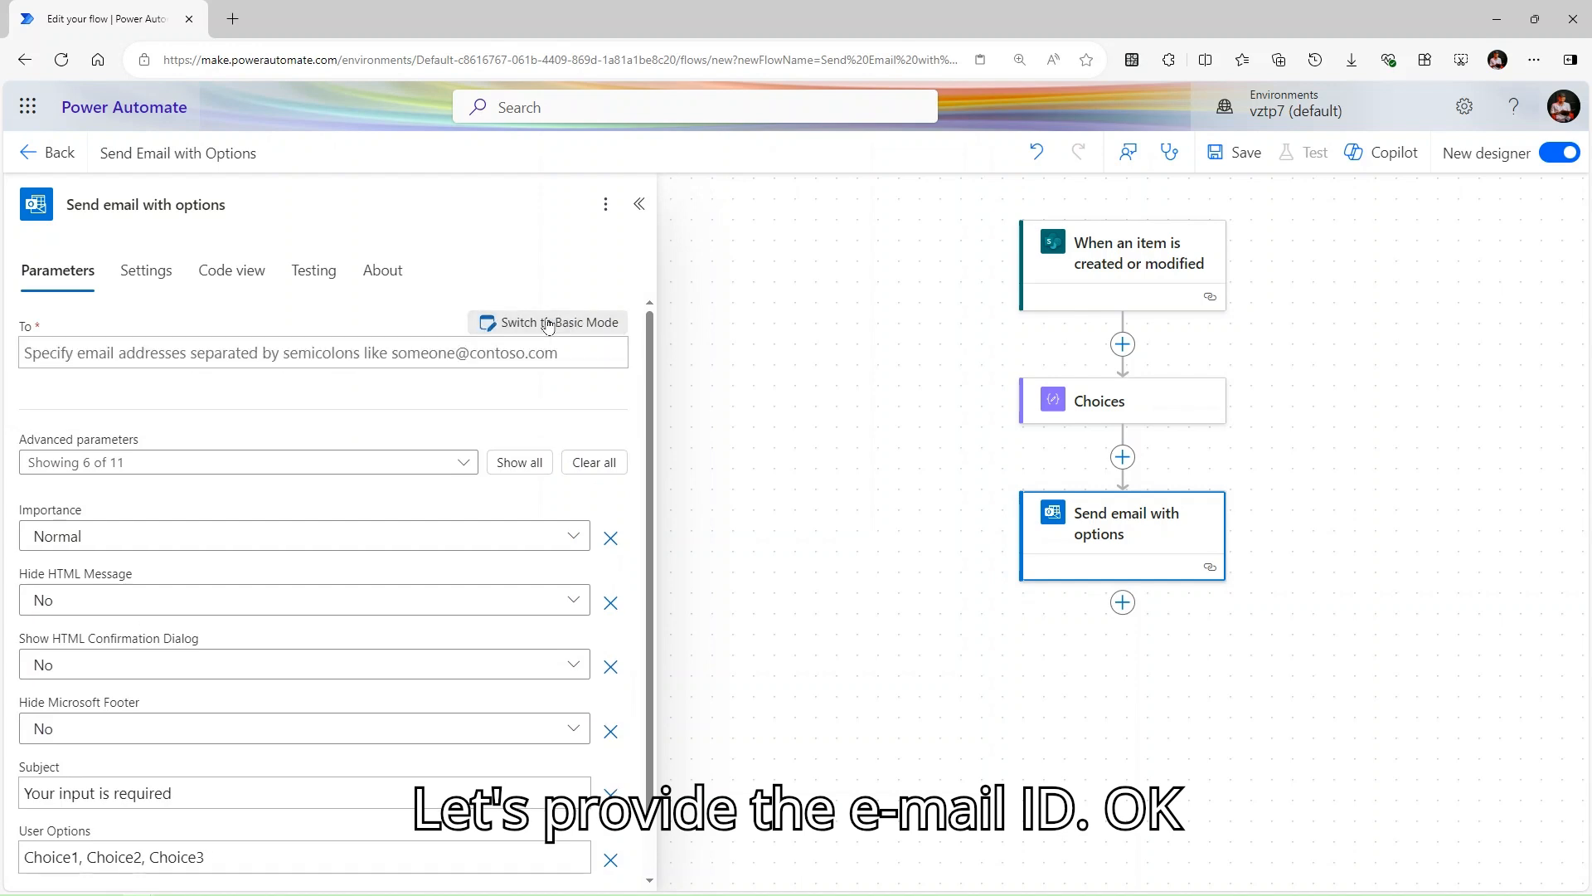
left_click(409, 349)
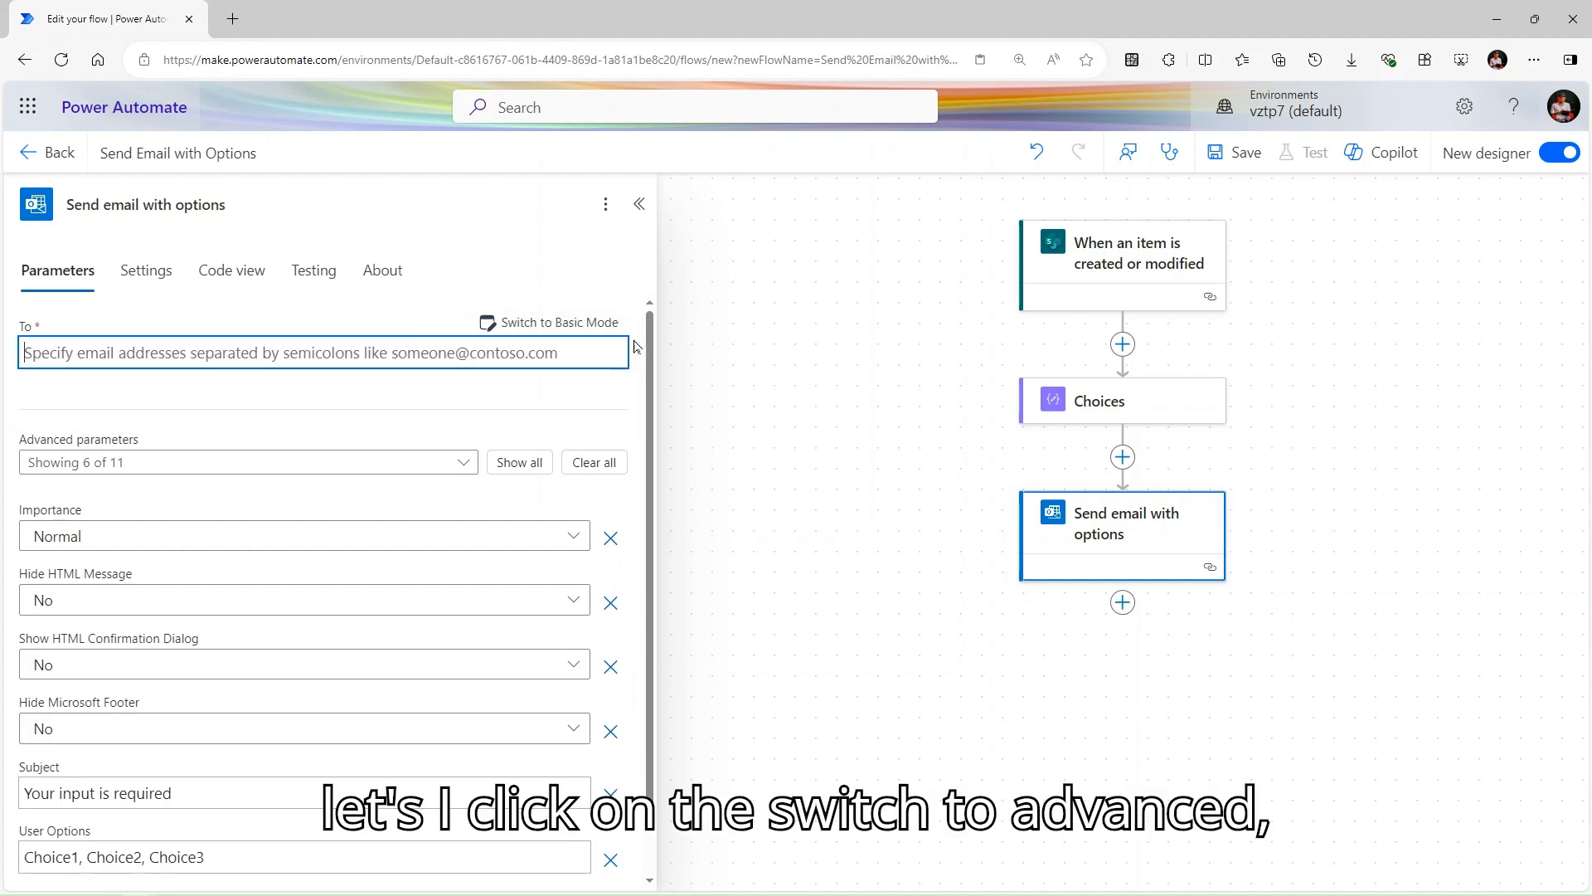
left_click(628, 337)
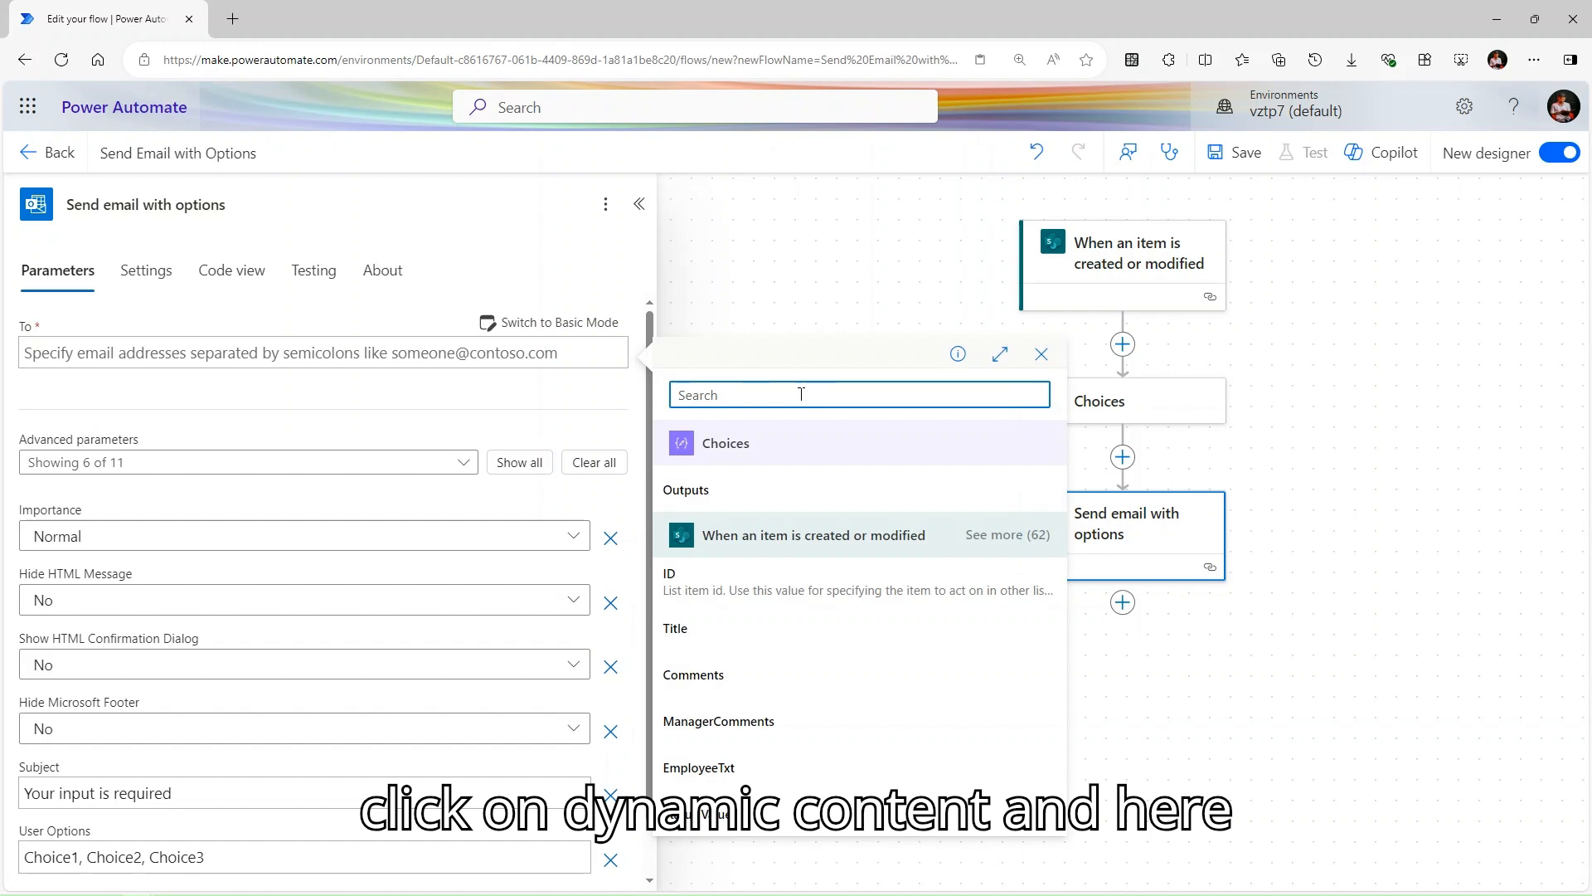
type("cre")
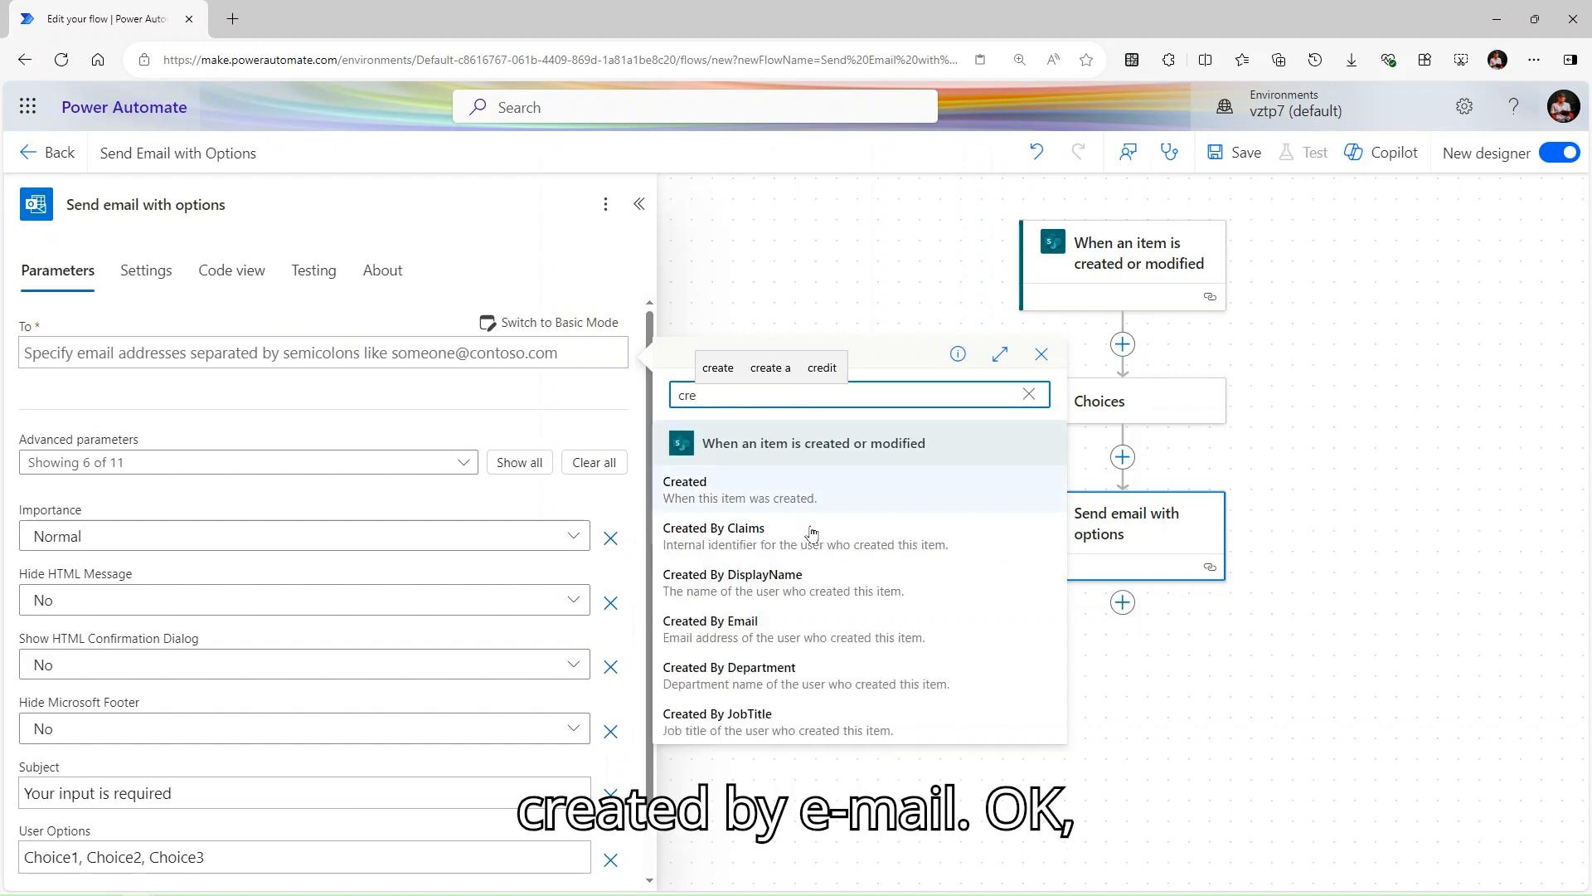
left_click(788, 643)
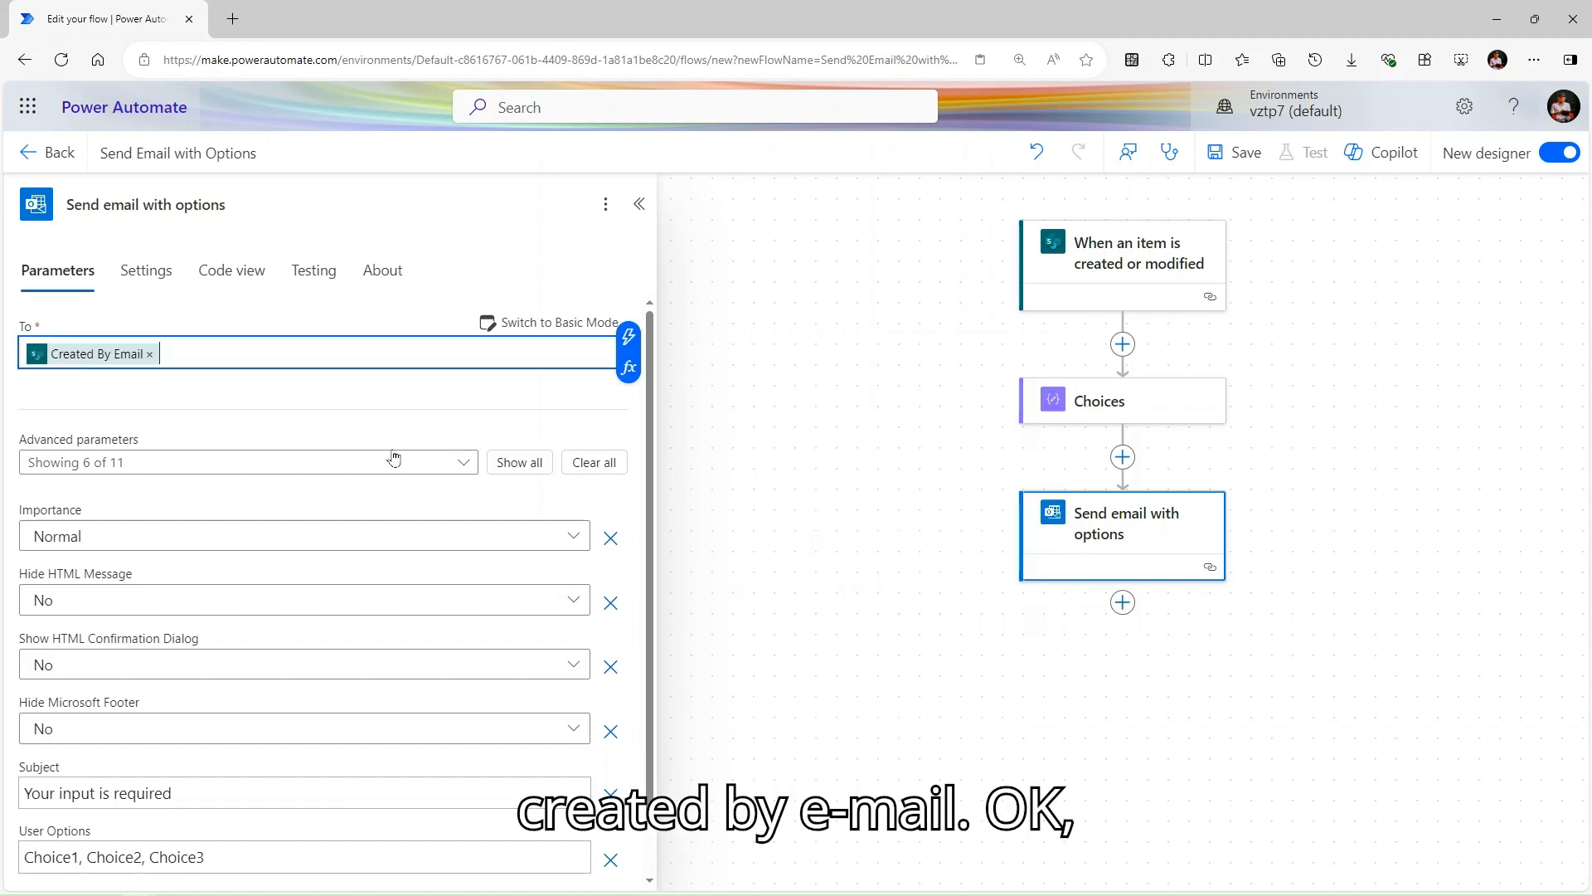
Show all advanced parameters of the Send email with options action and review its header, selection and body text fields.
left_click(526, 462)
scroll(409, 526, "down", 5)
scroll(312, 483, "up", 4)
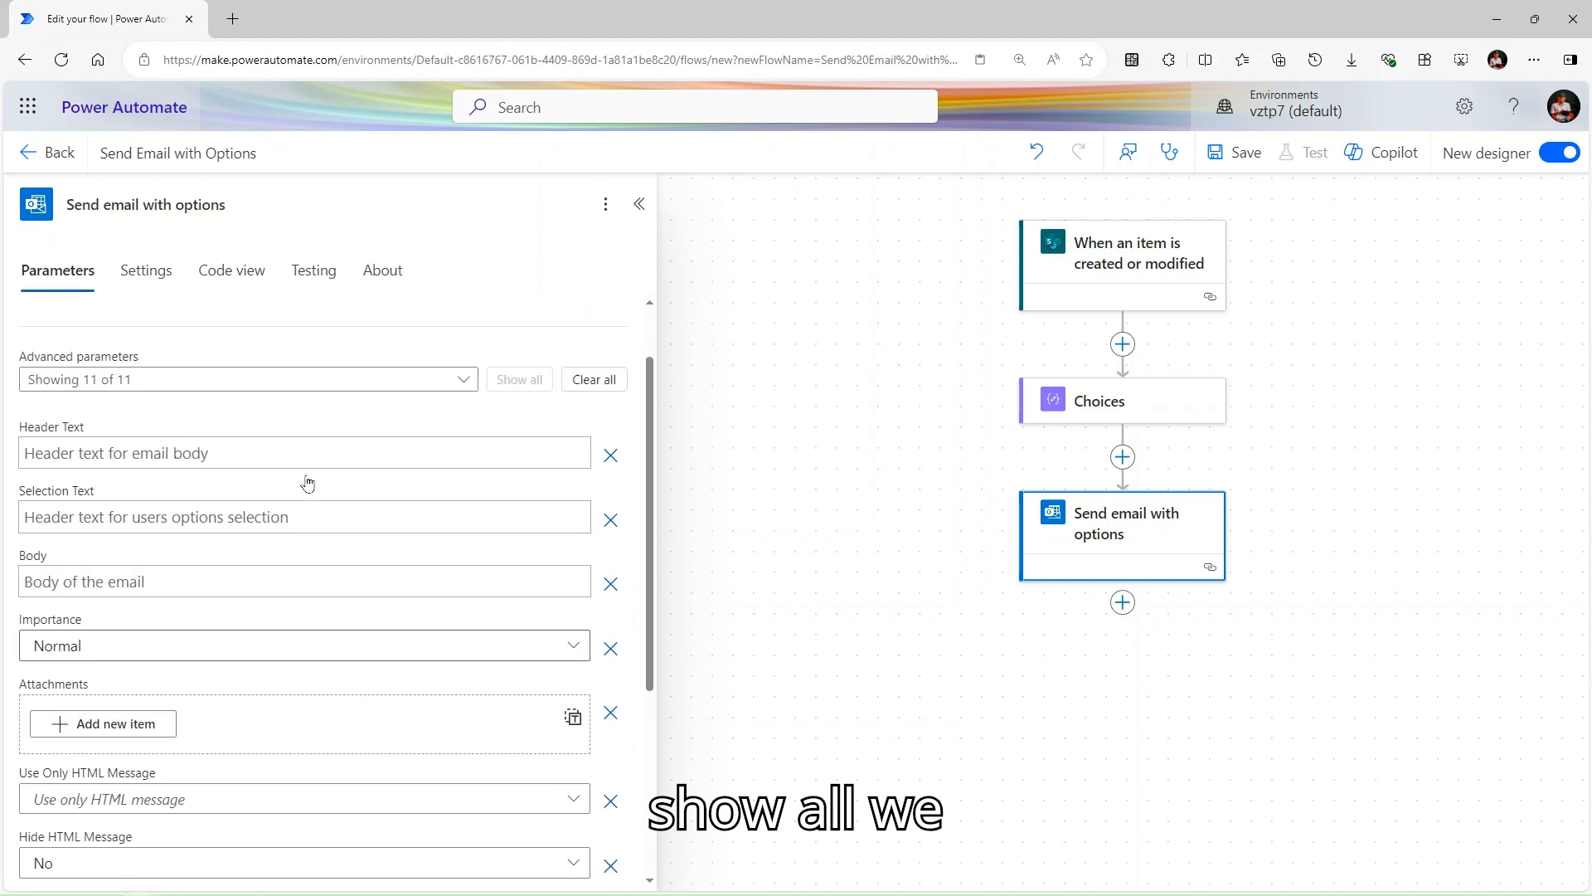
left_click(299, 457)
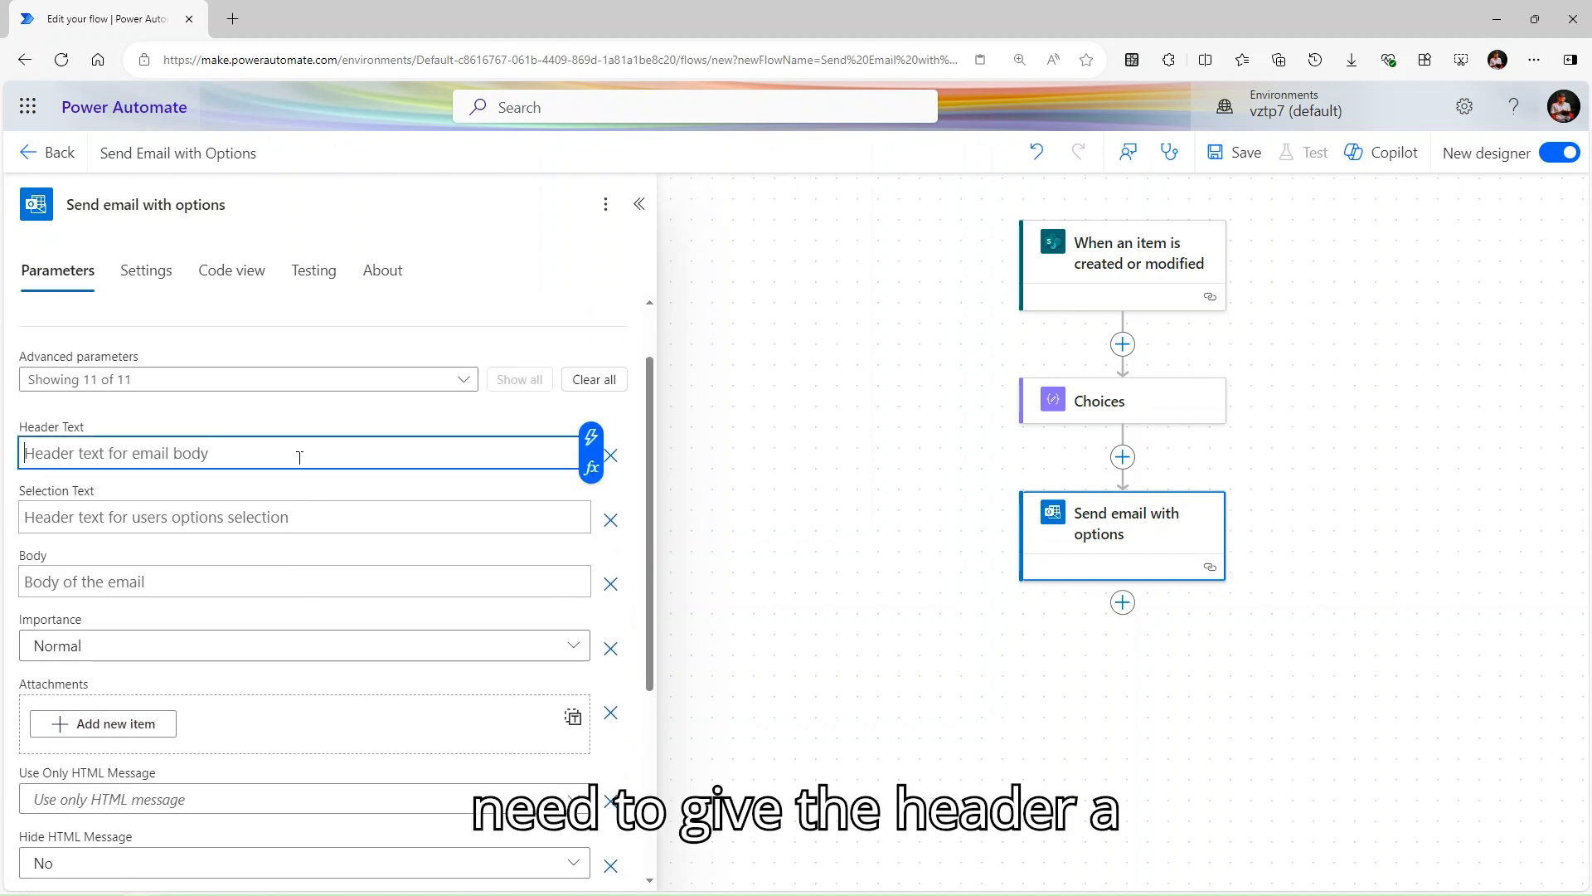
left_click(282, 518)
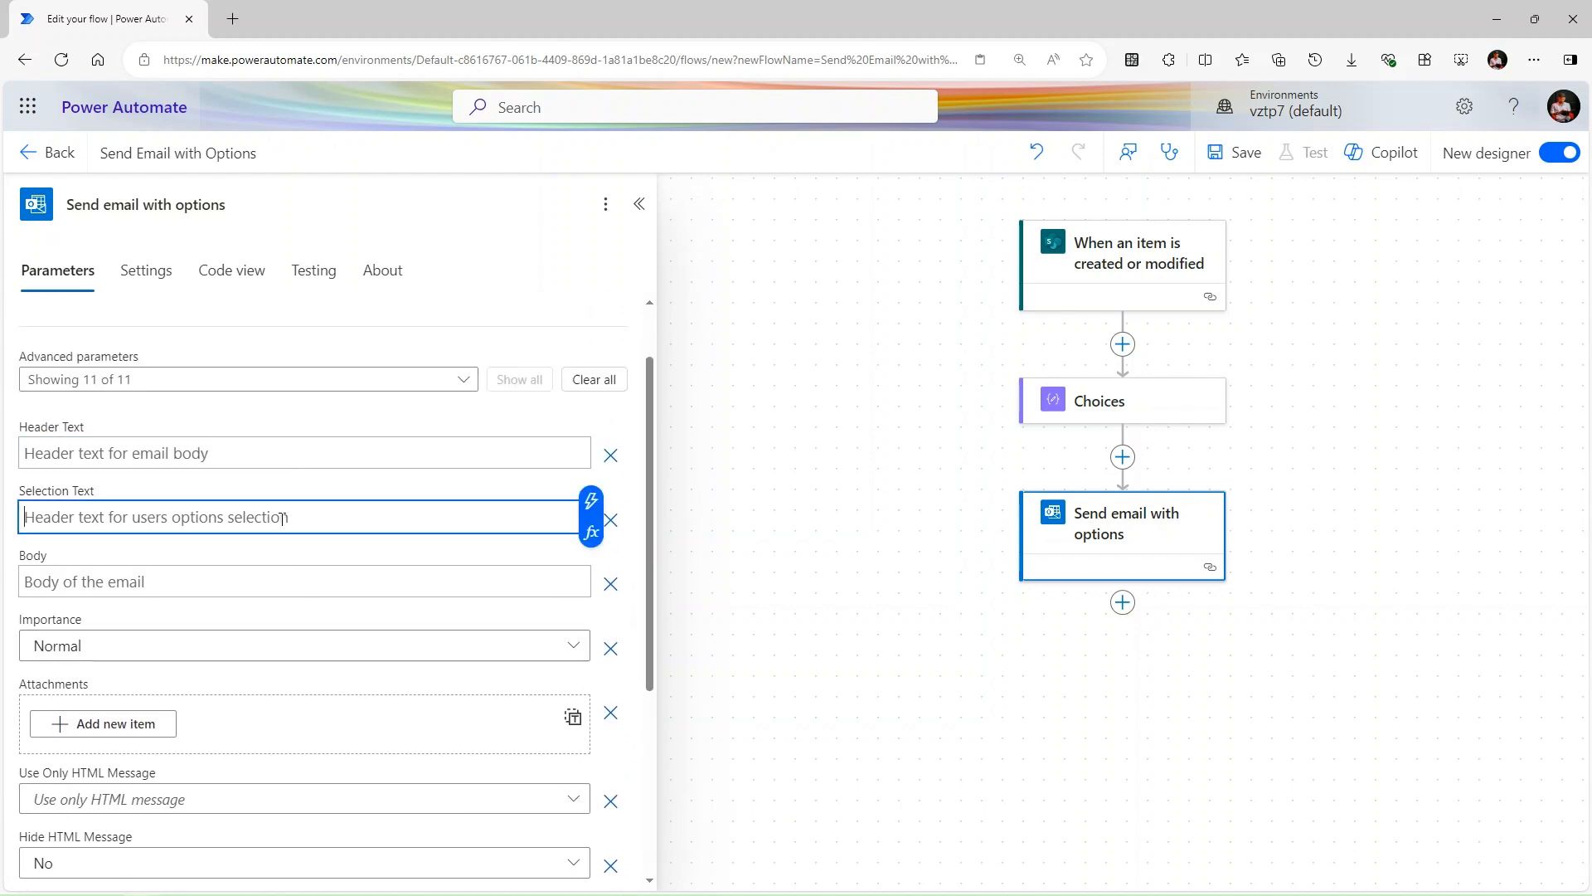
left_click(281, 585)
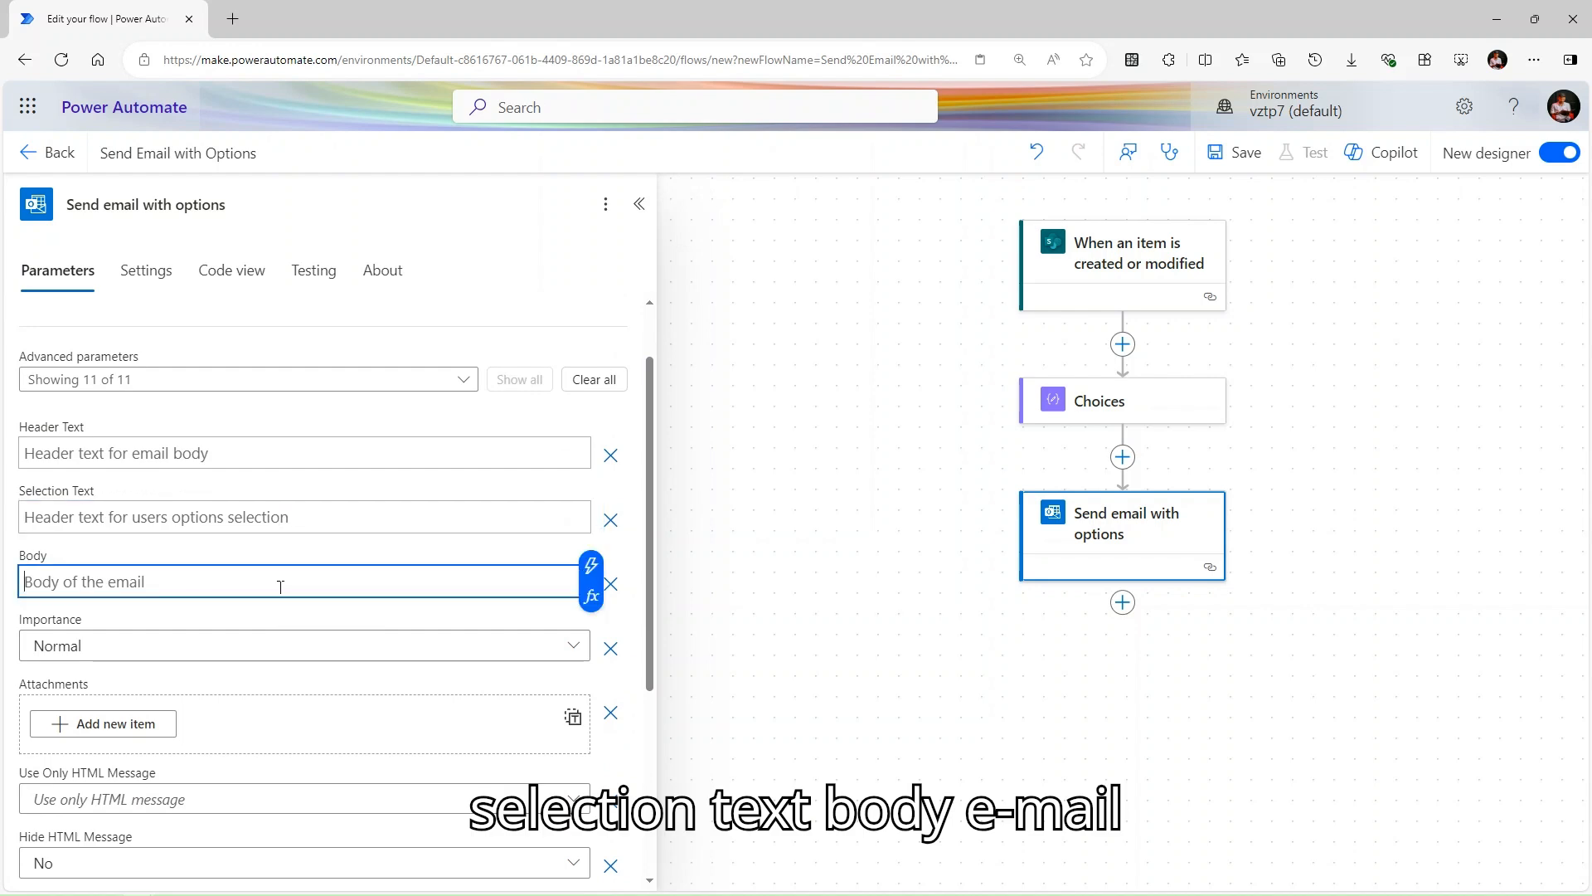
scroll(280, 585, "down", 4)
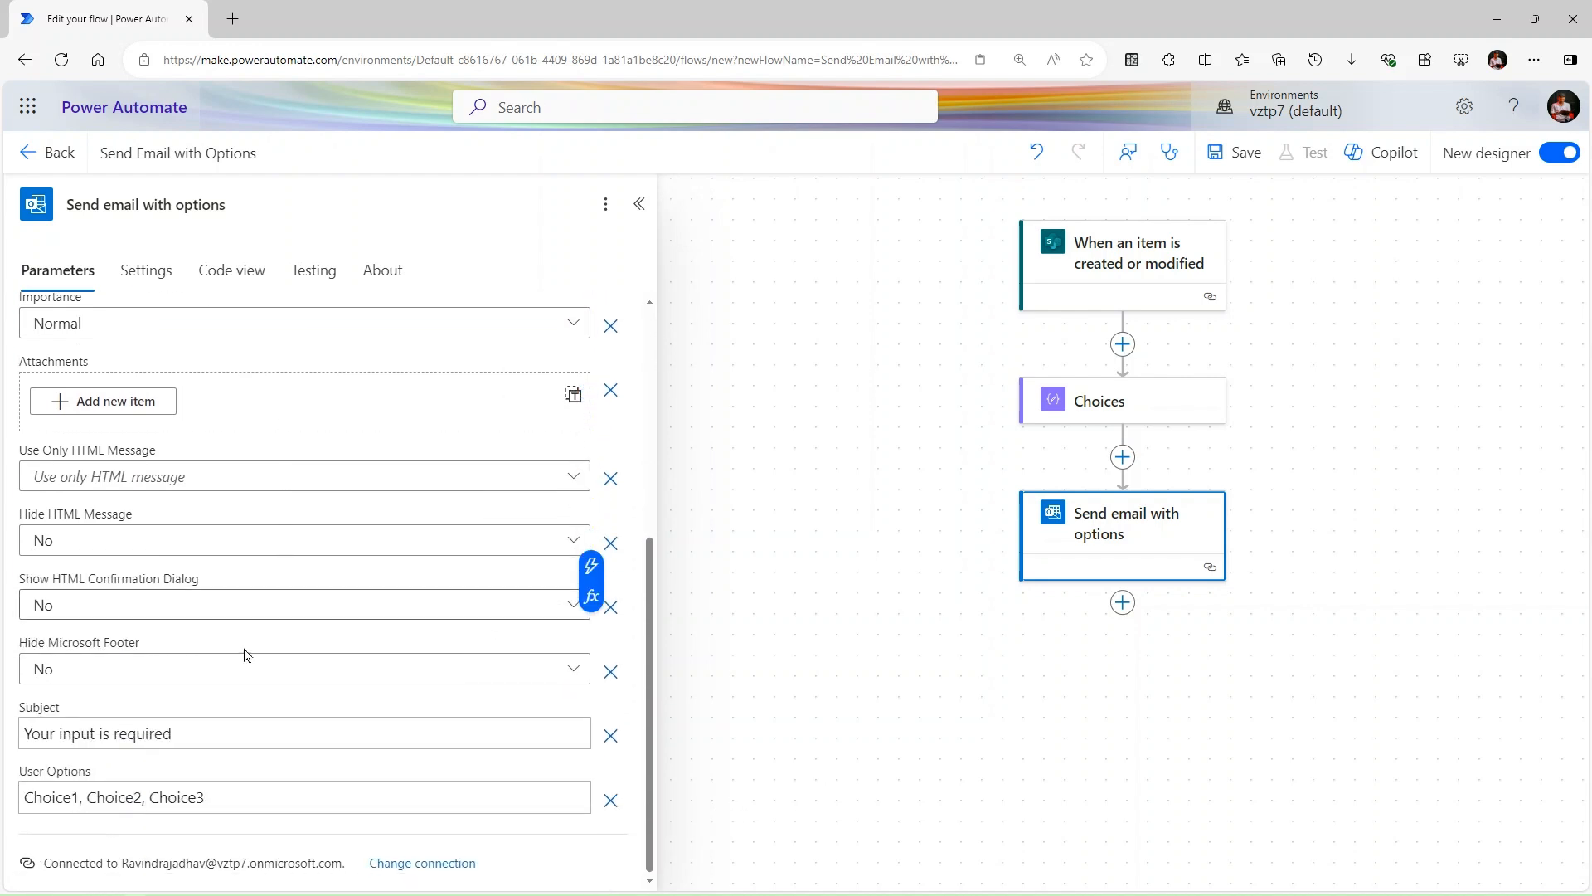
Replace the email action's default User Options with the Outputs dynamic value from Choices.
left_click(249, 800)
triple_click(249, 800)
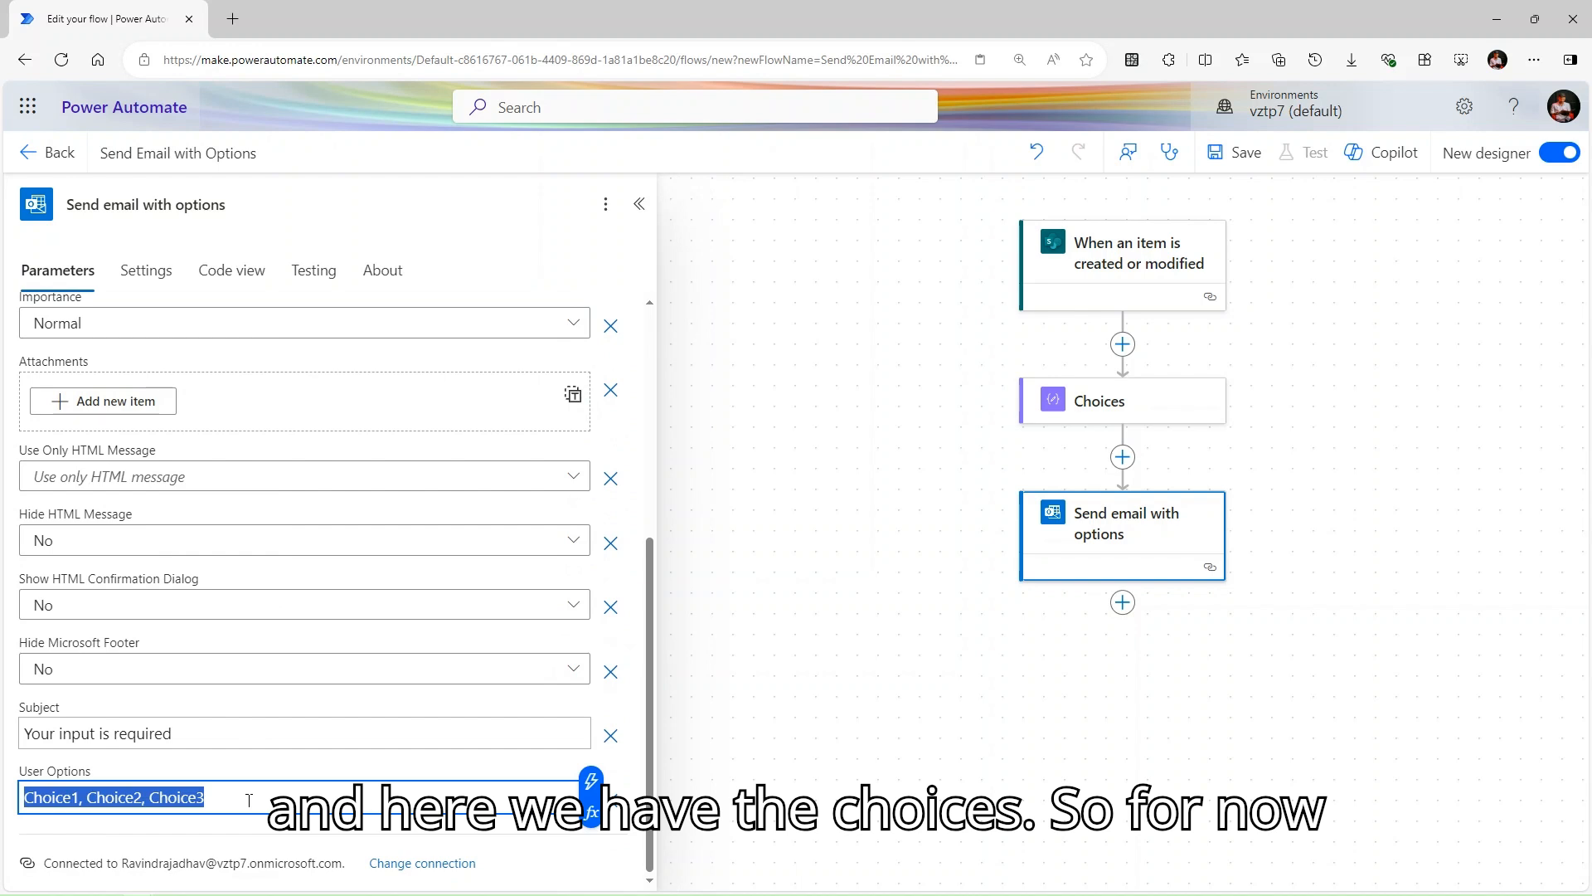
key("BackSpace")
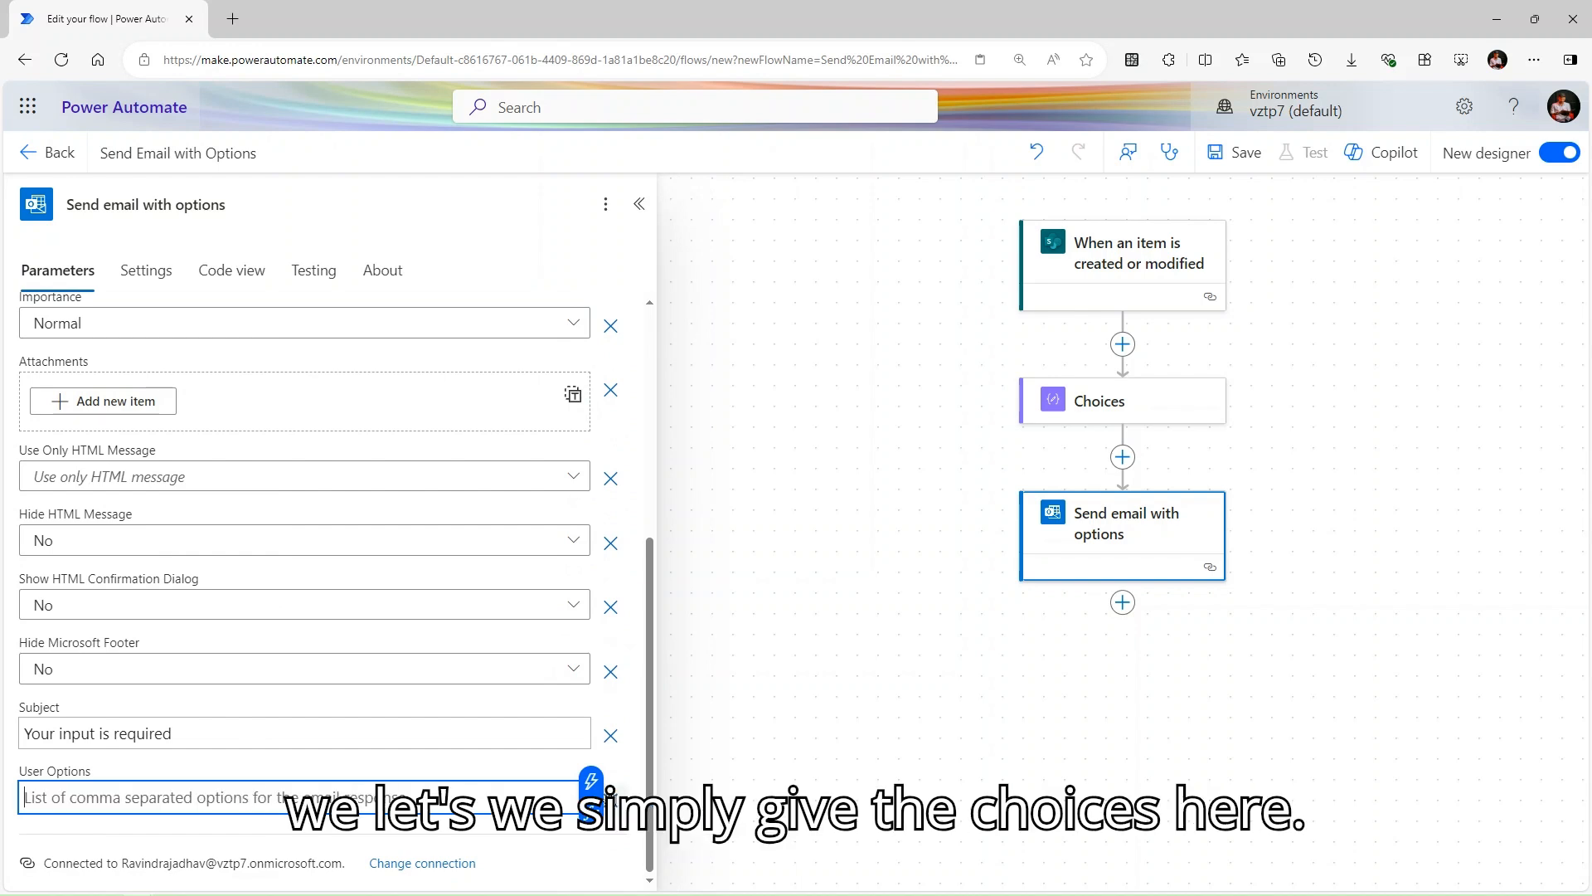
left_click(592, 784)
left_click(581, 795)
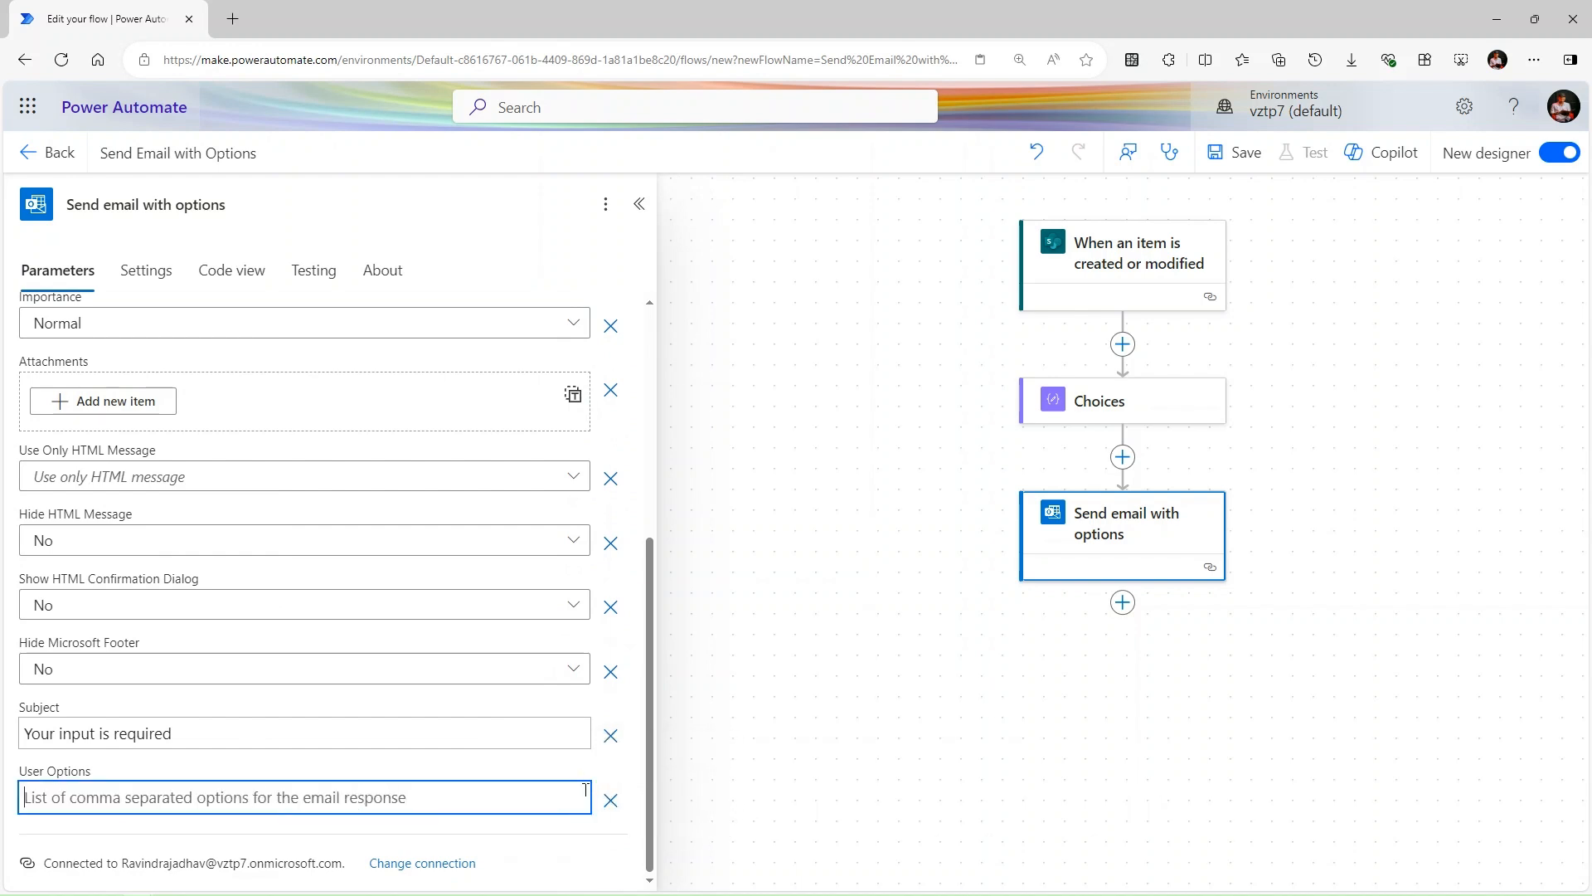
left_click(579, 797)
left_click(690, 541)
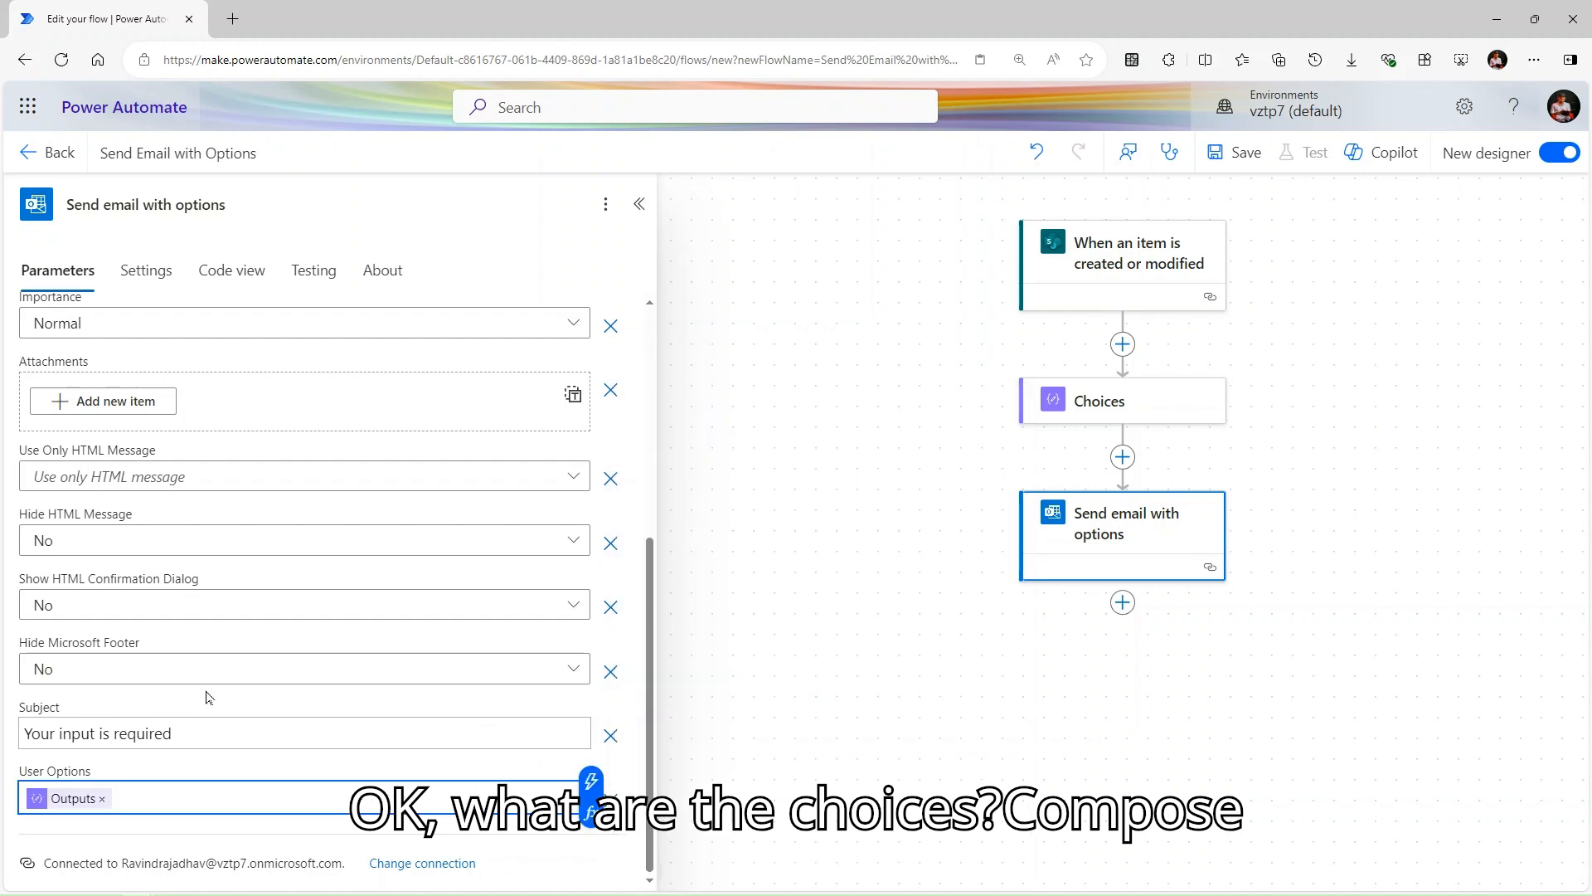
scroll(208, 697, "up", 5)
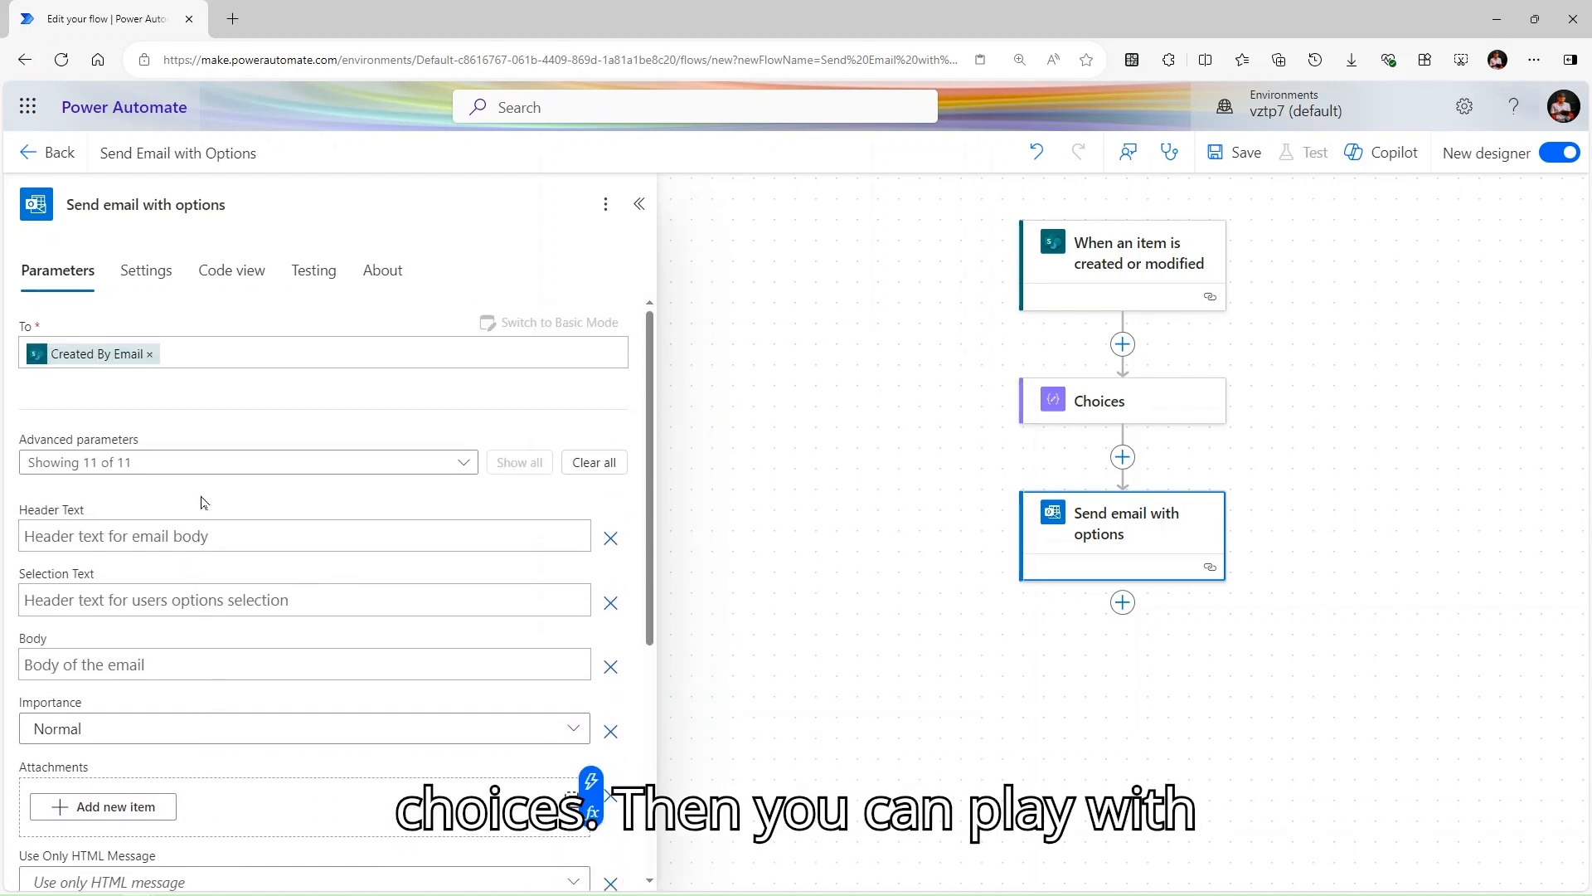
left_click(197, 533)
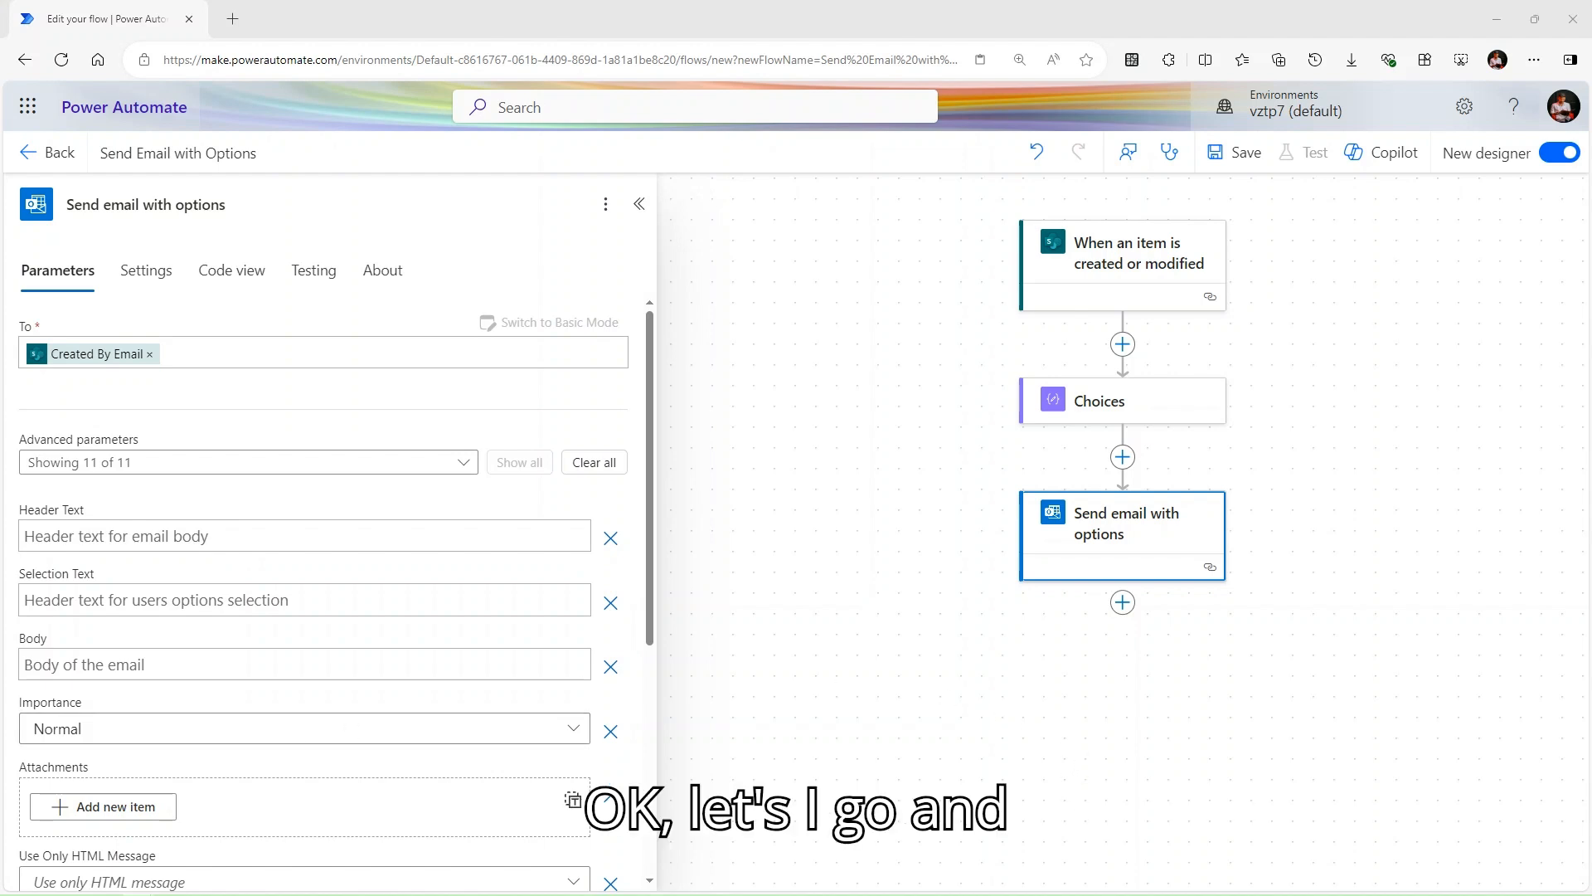
Add a second Compose action between Choices and Send email with options.
left_click(1123, 457)
left_click(1153, 437)
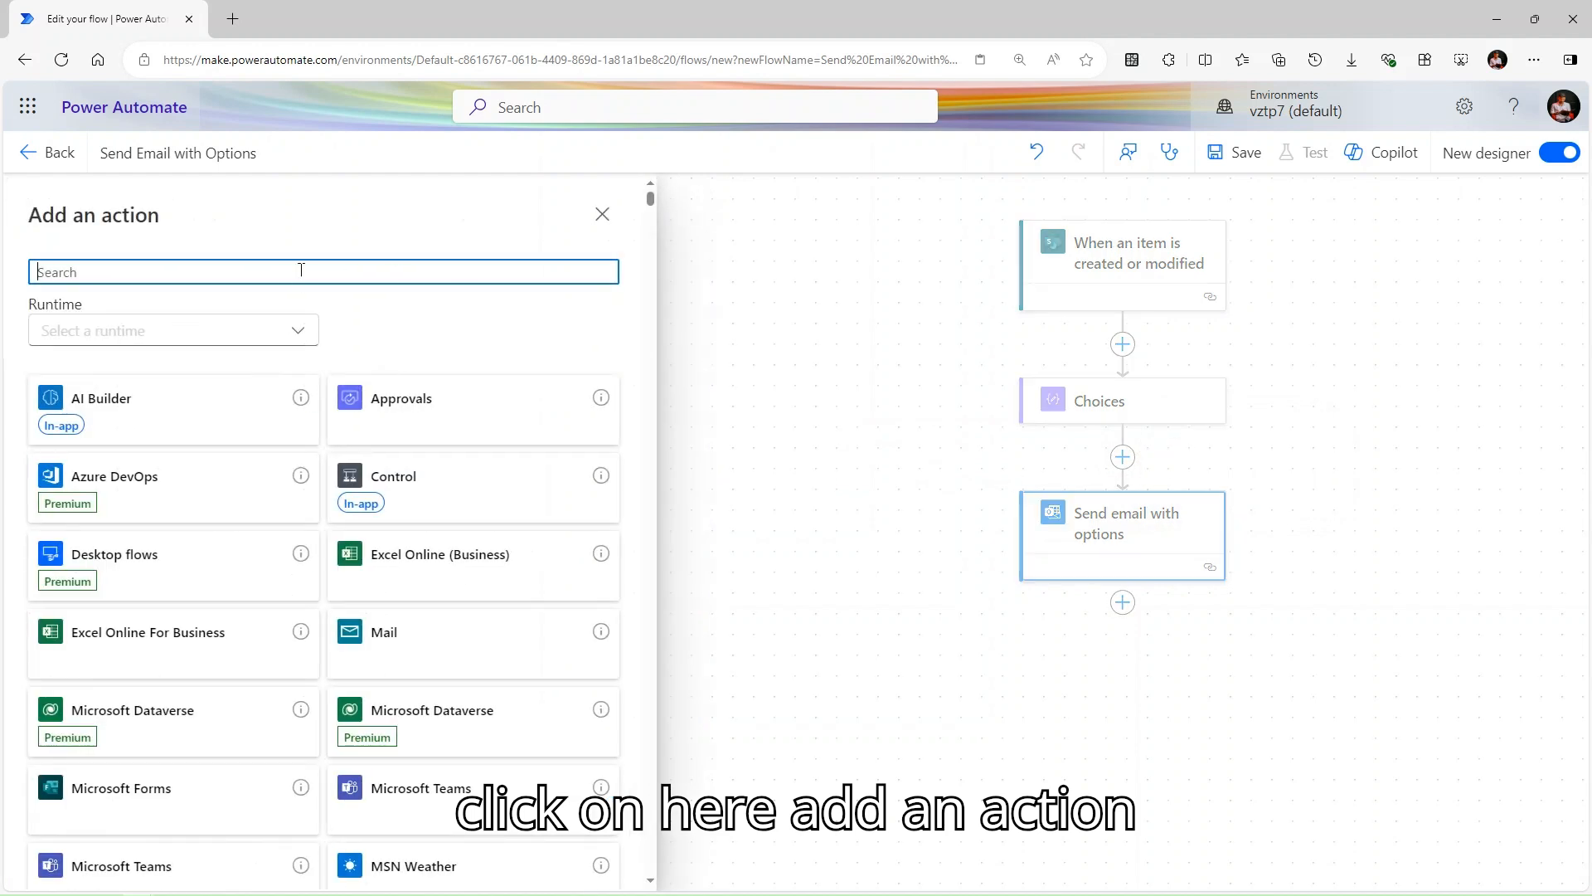
type("compos")
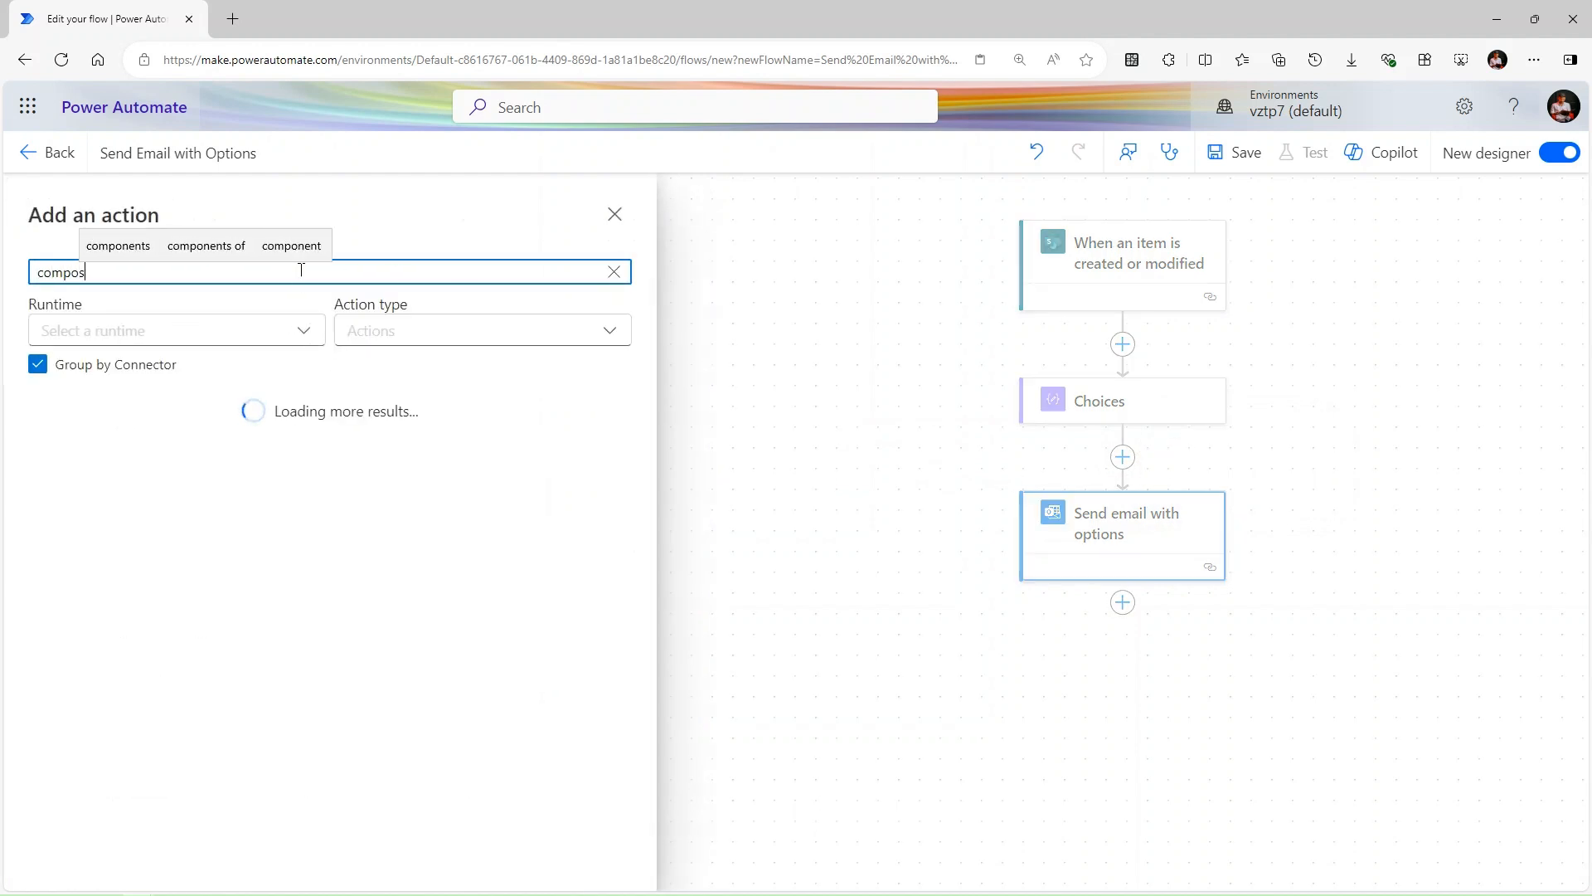
type("e")
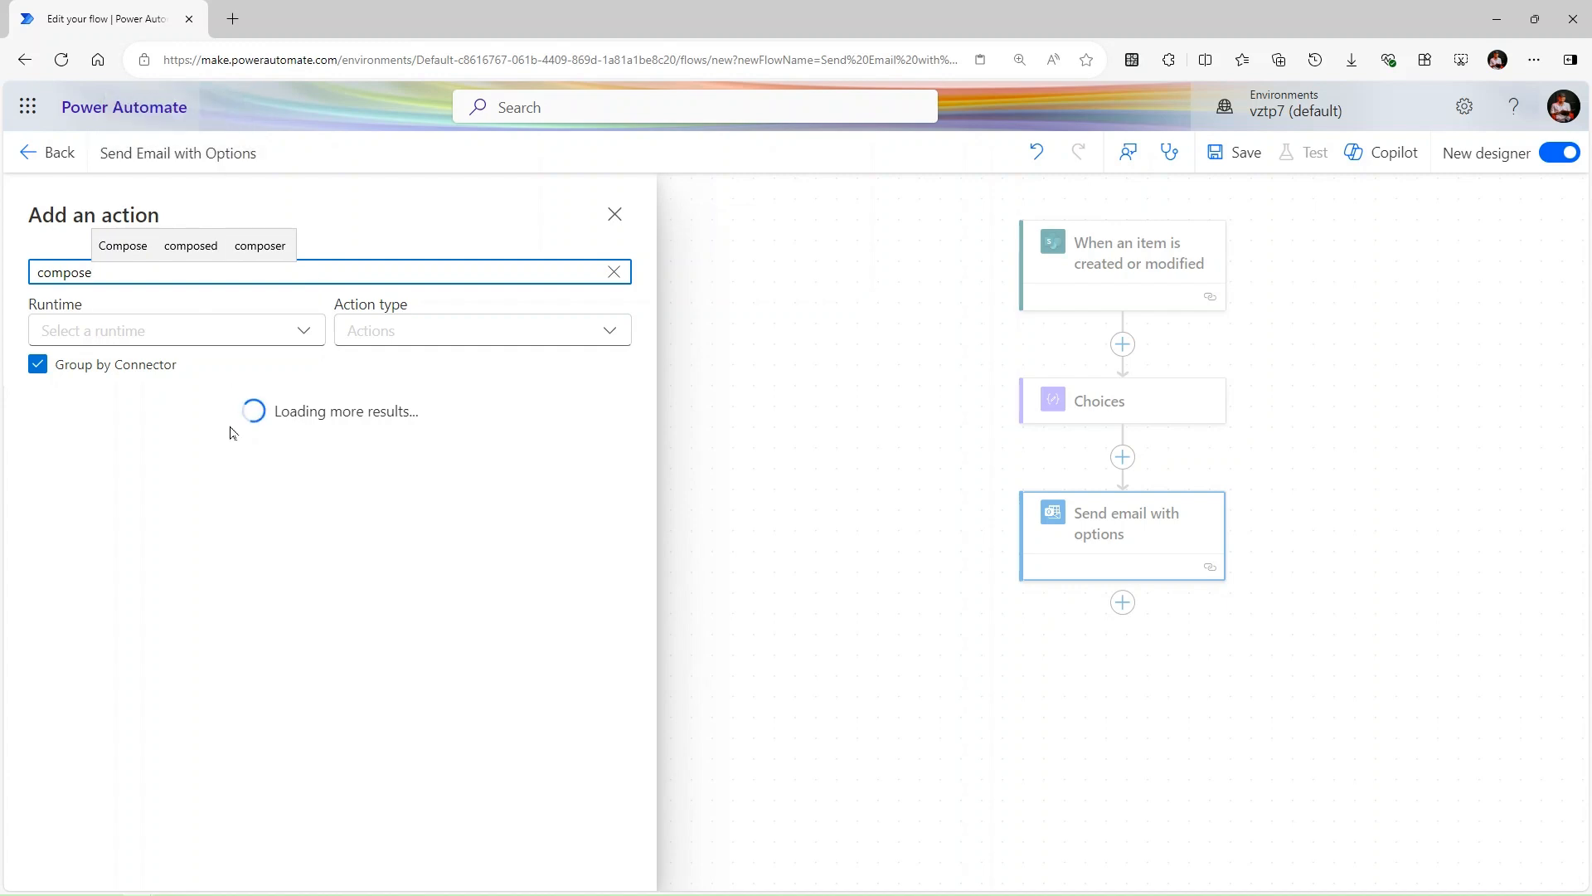
left_click(210, 467)
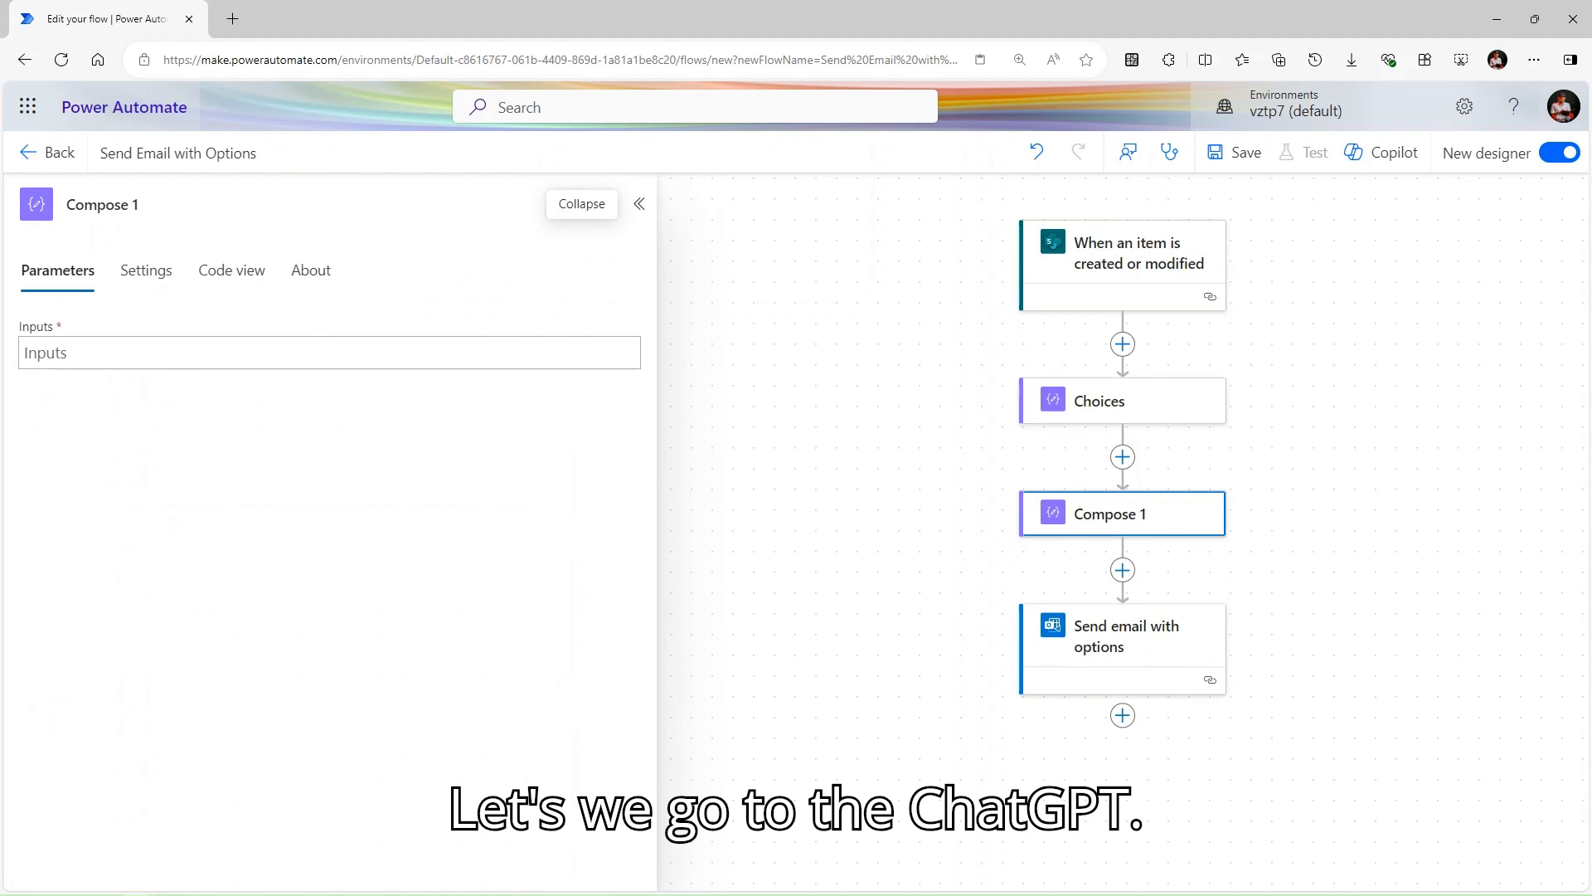
Insert the trigger's Title, Comments, ManagerComments and EmployeeTxt dynamic values into the Compose 1 inputs and select them all.
key("alt+Tab")
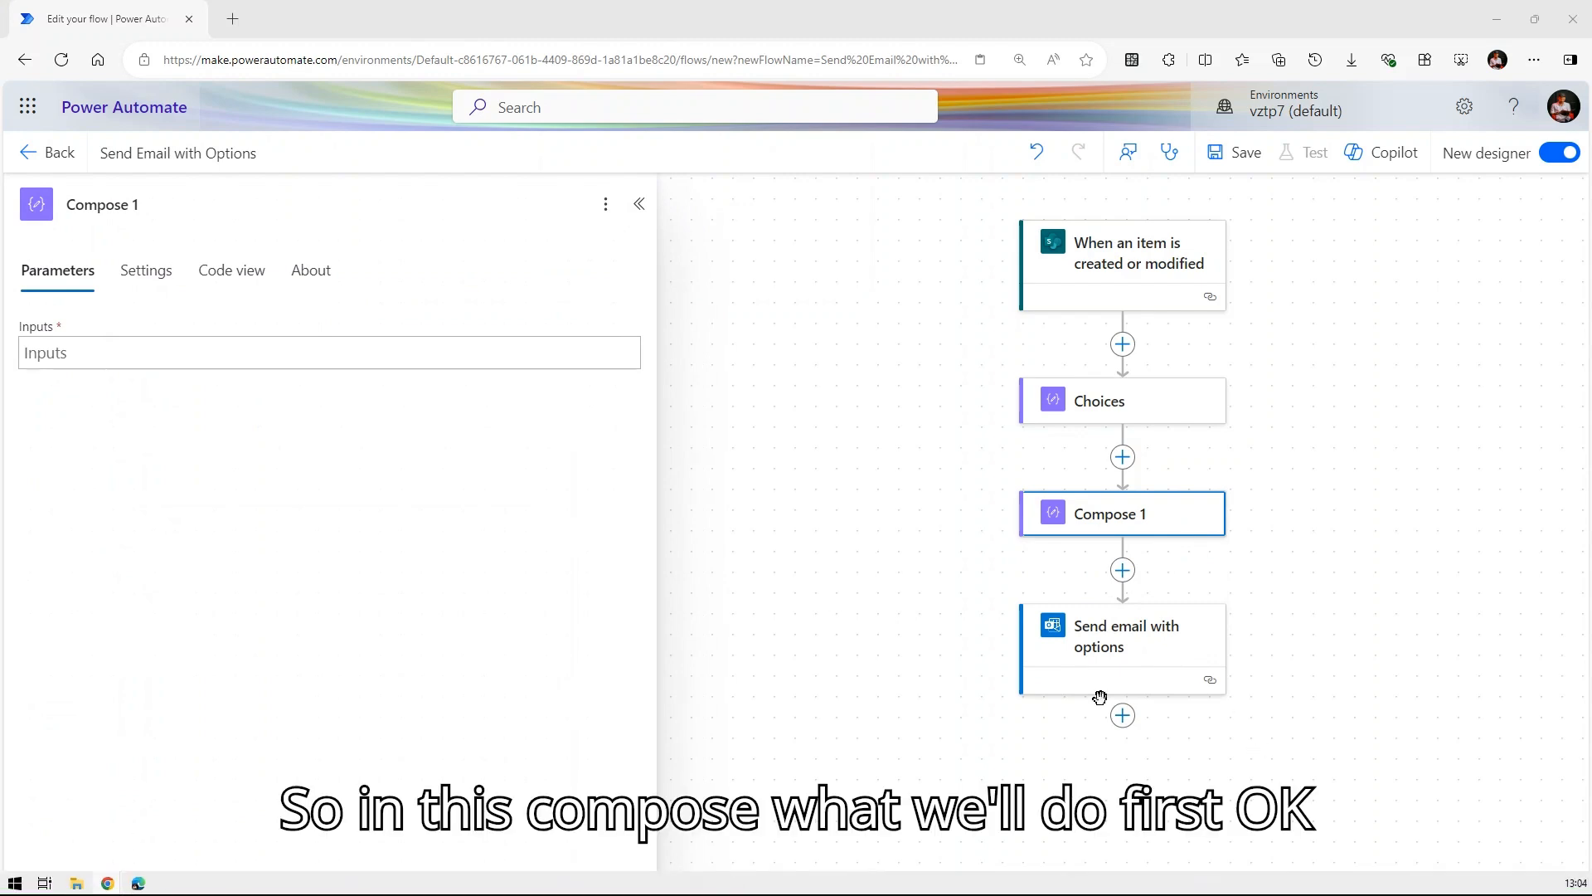
left_click(623, 457)
left_click(1200, 523)
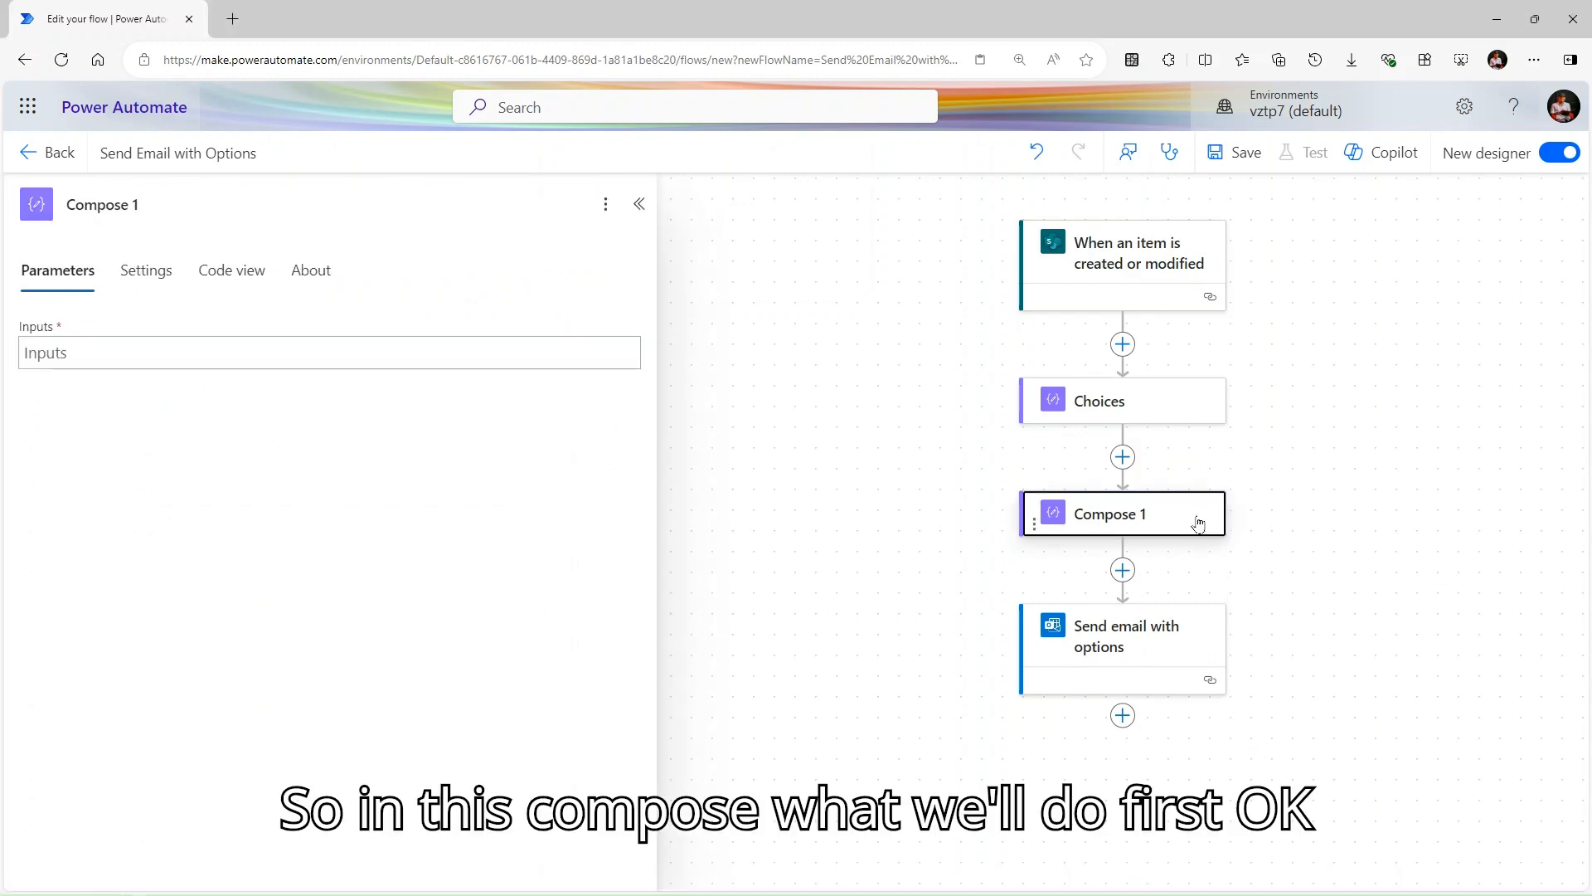
left_click(509, 352)
left_click(640, 337)
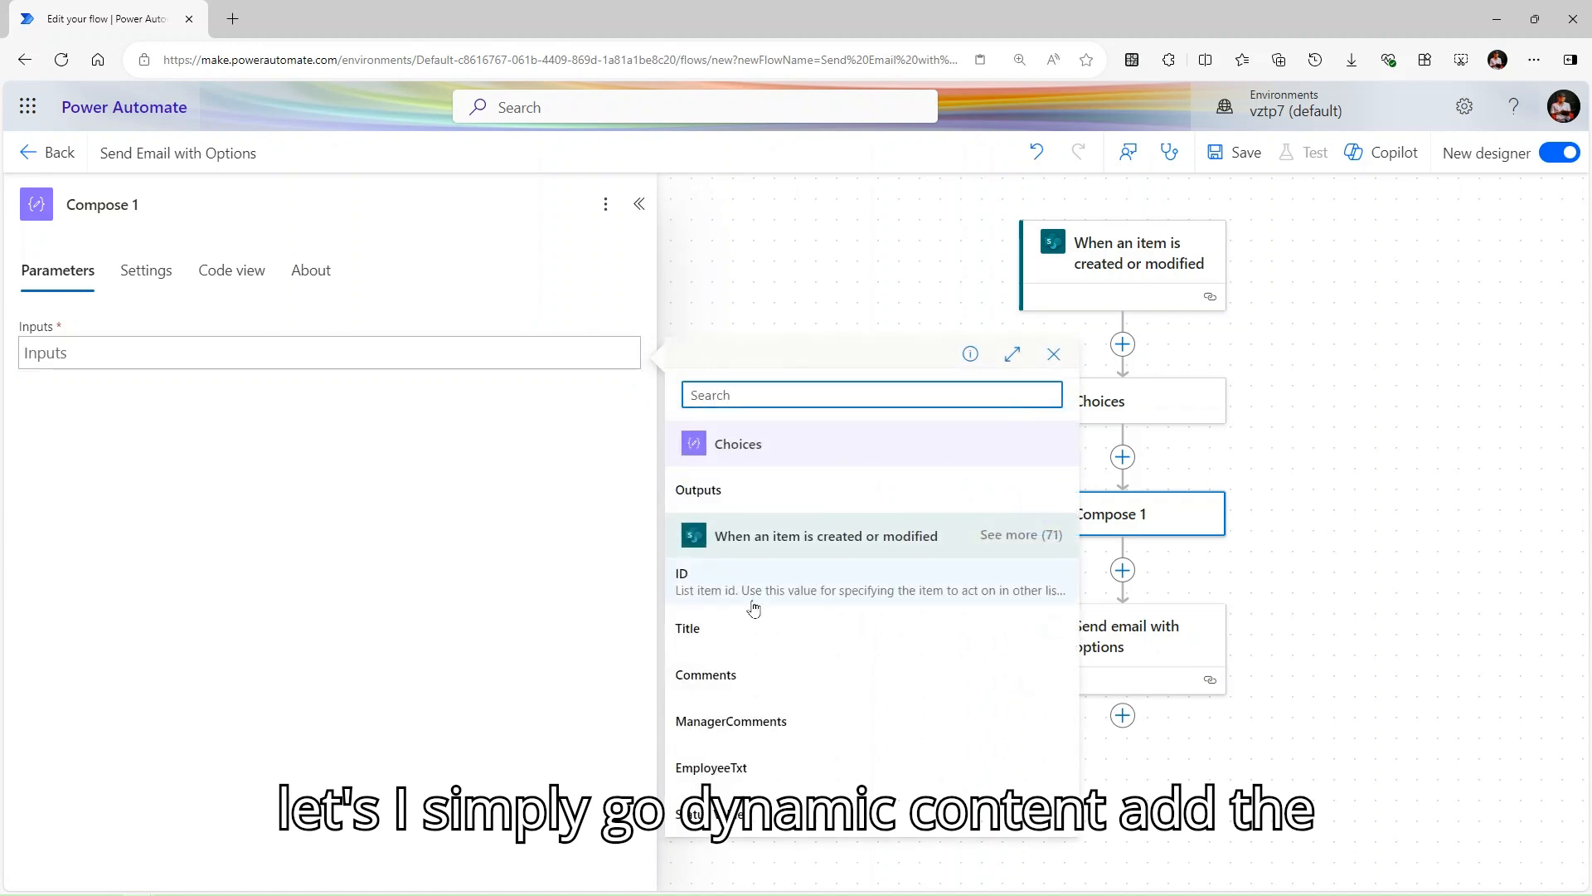
left_click(749, 636)
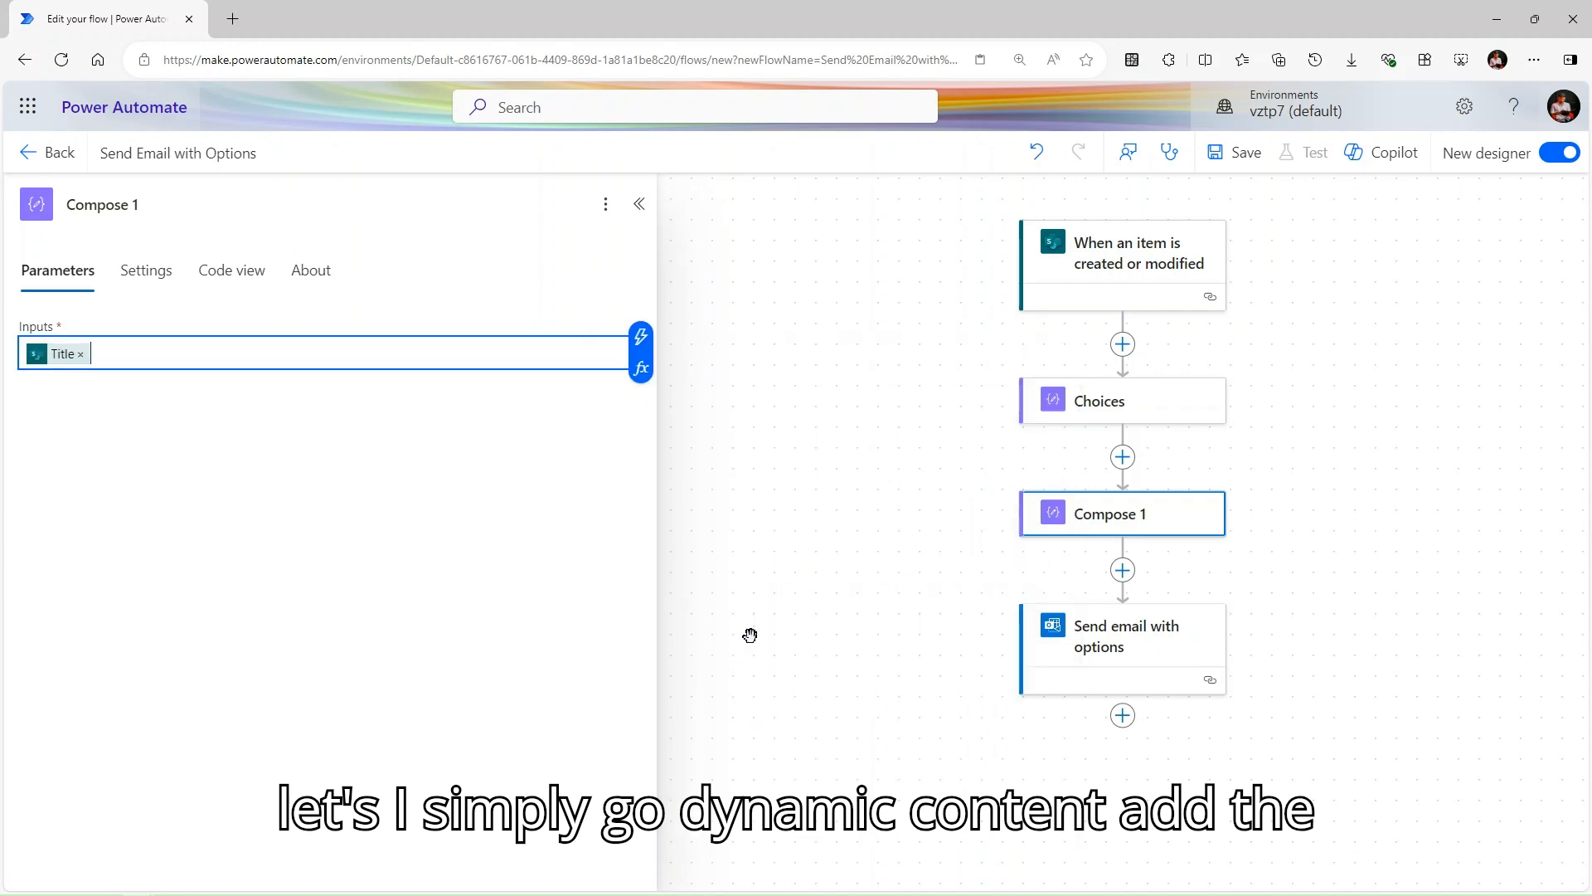
left_click(641, 337)
left_click(747, 678)
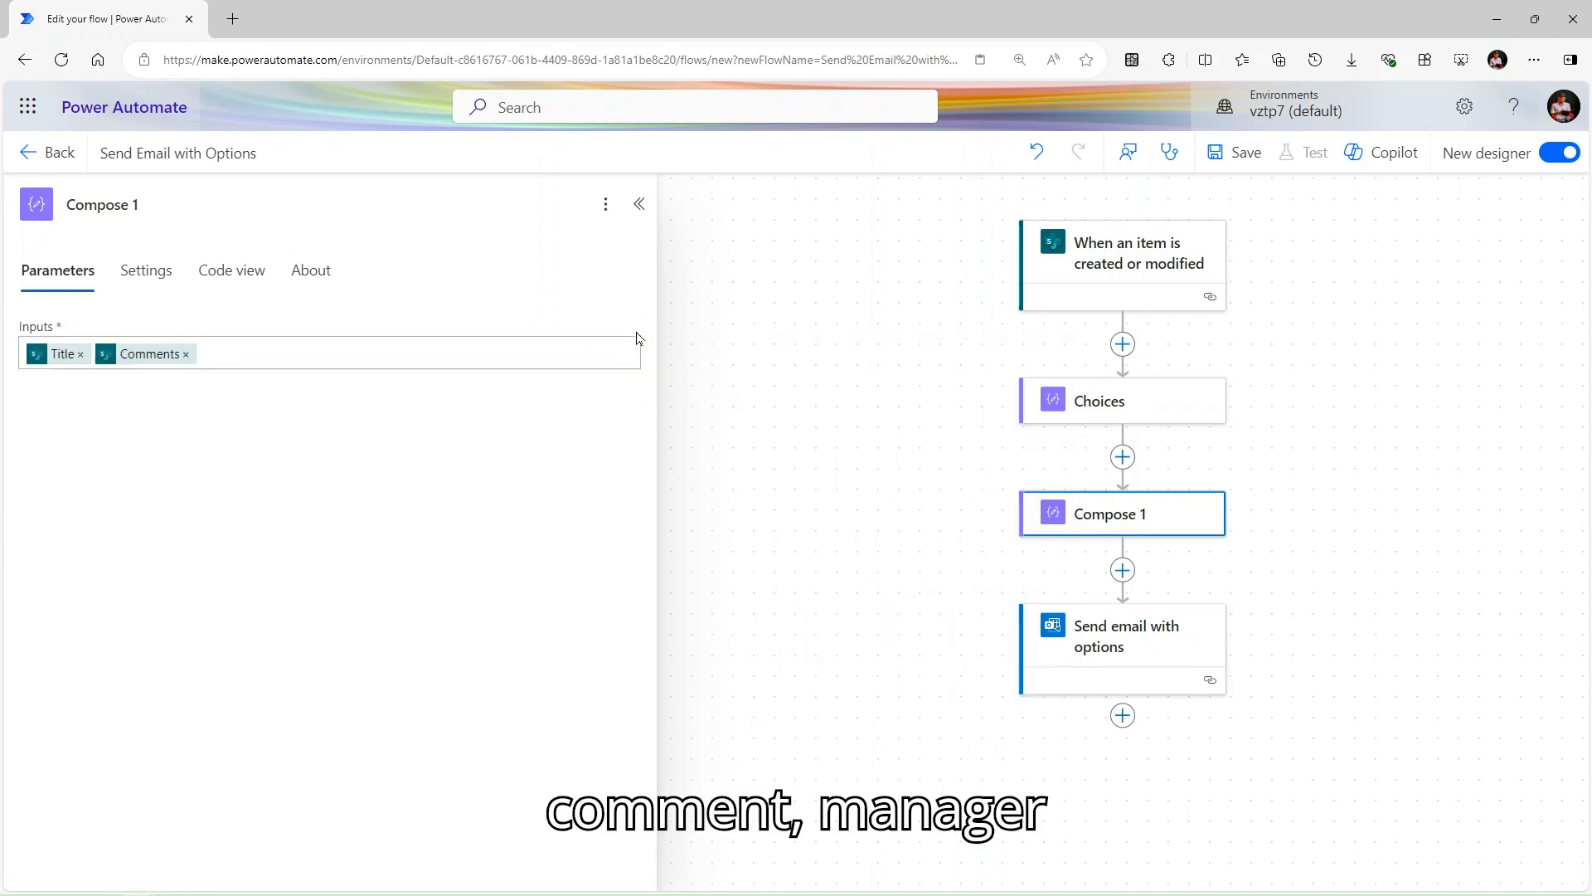
left_click(643, 340)
left_click(761, 717)
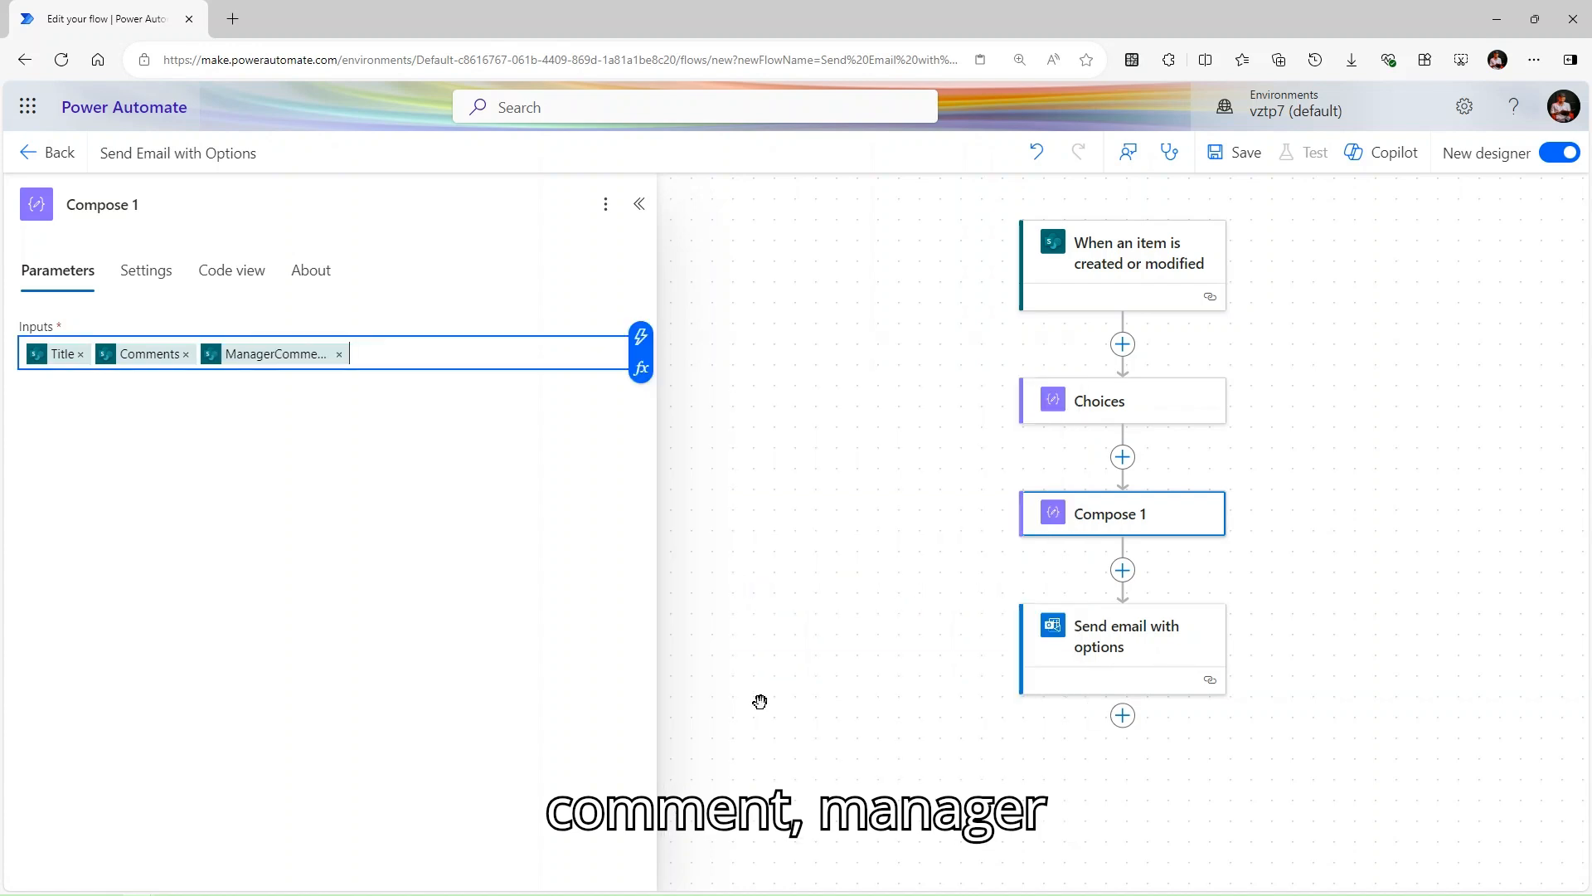
left_click(641, 337)
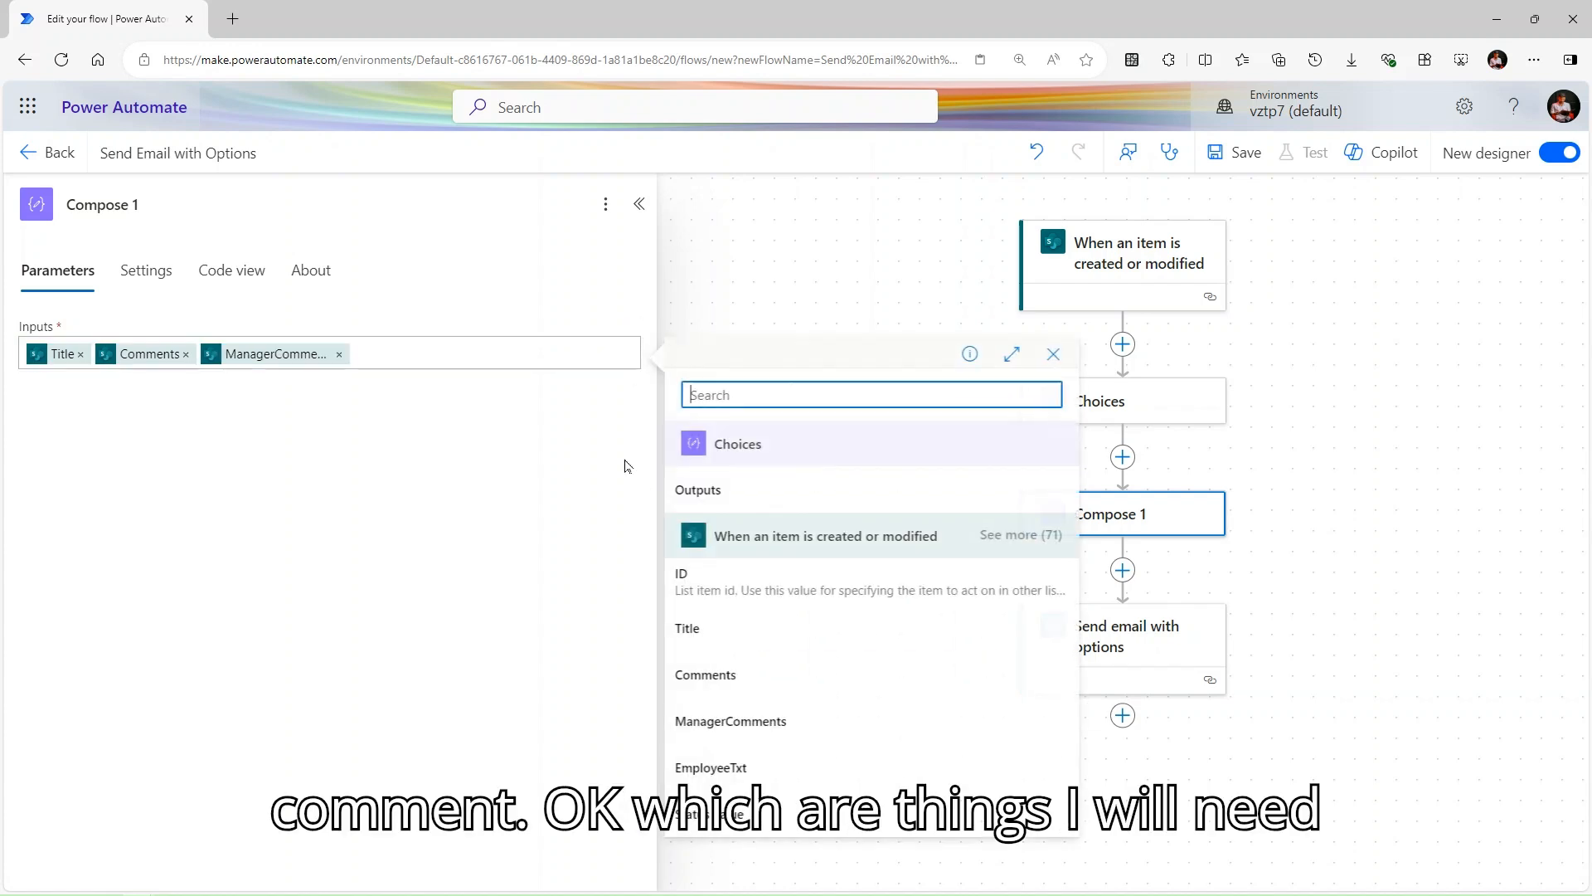
left_click(741, 768)
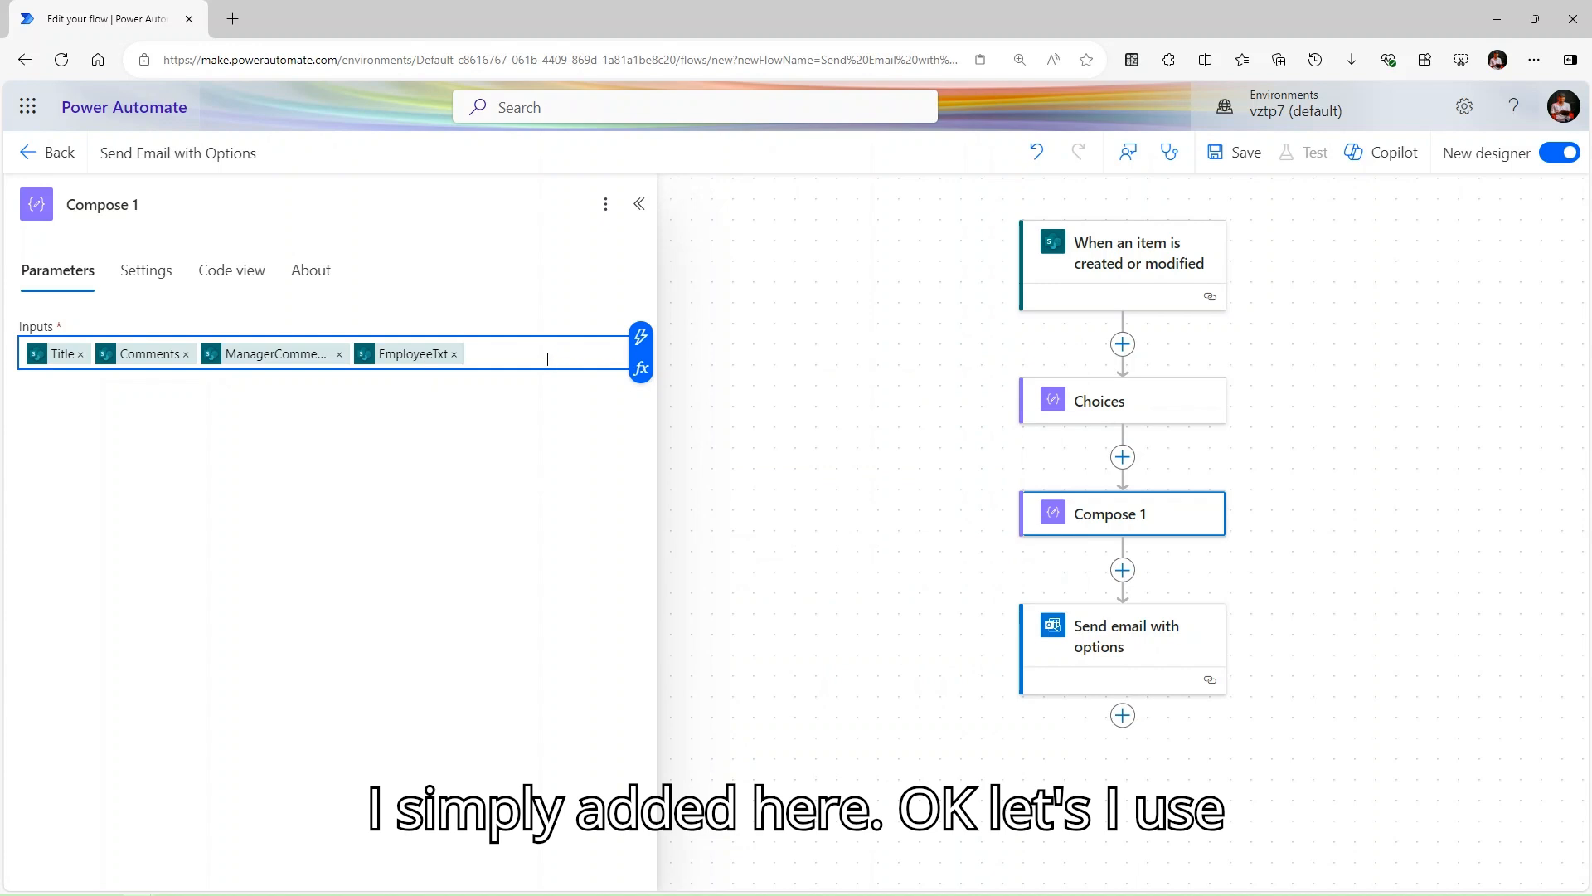
key("ctrl+a")
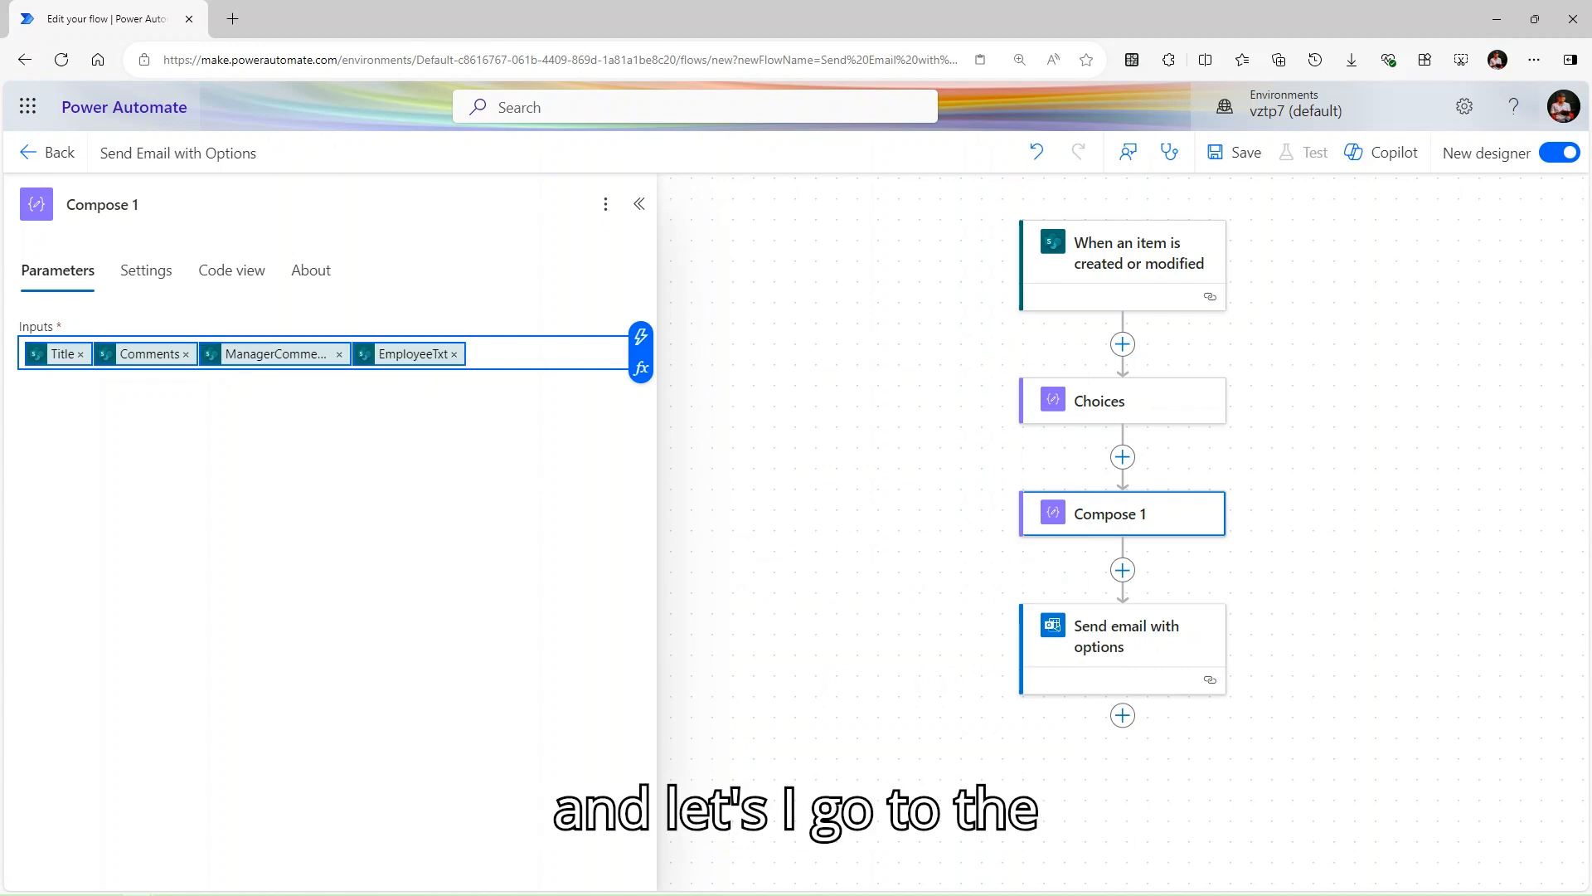
Switch to ChatGPT and copy the styled HTML table code from the Create HTML Table CSS chat.
key("alt+Tab")
left_click_drag(0, 336, 669, 331)
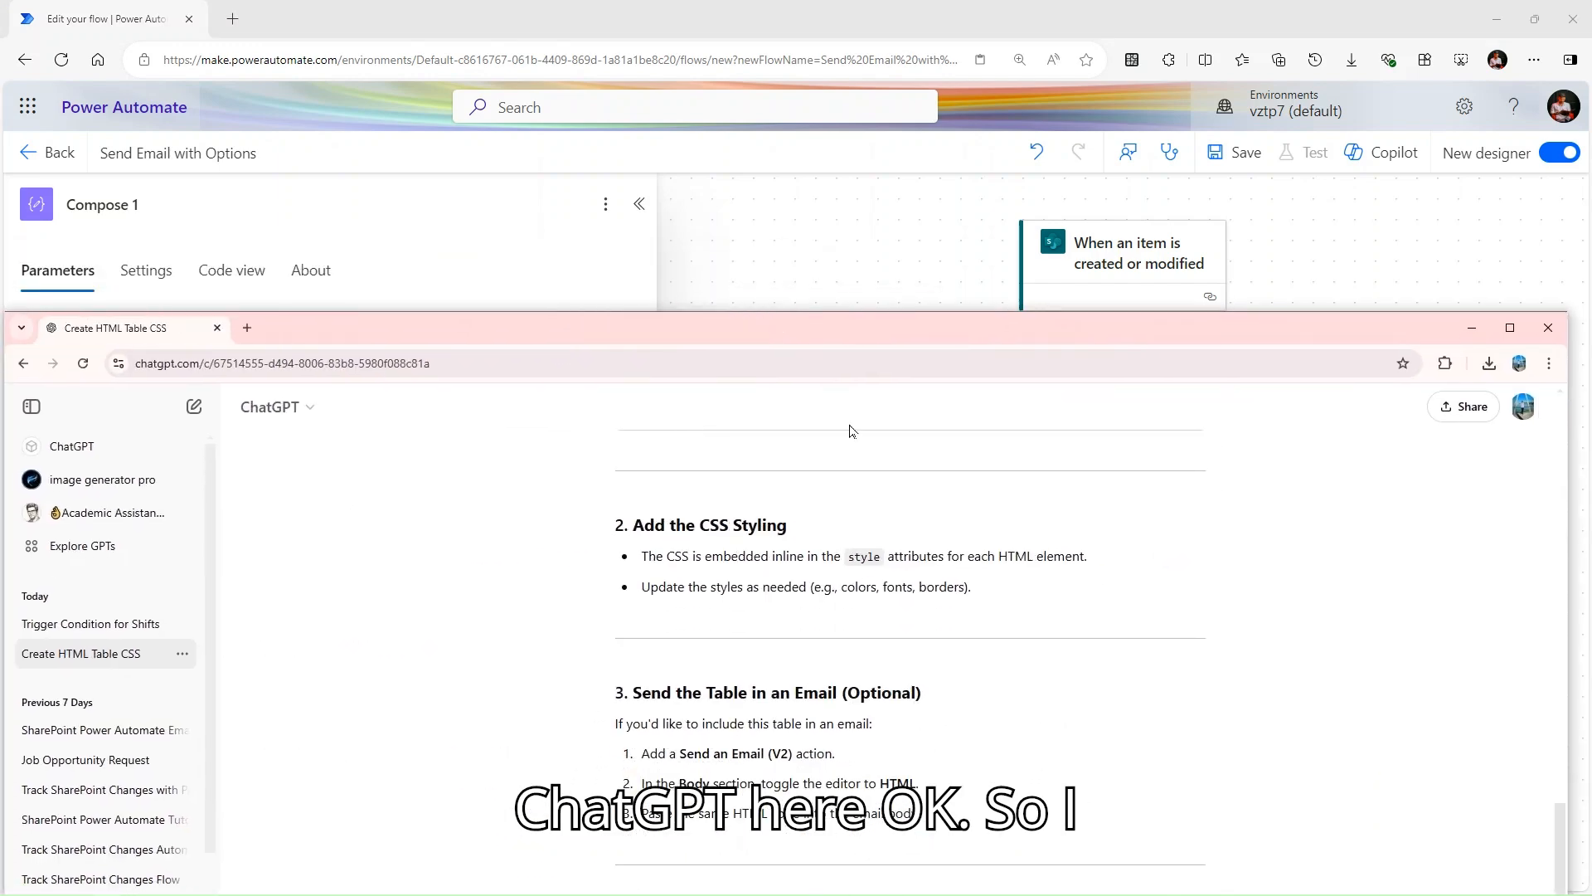
left_click_drag(1076, 331, 1042, 89)
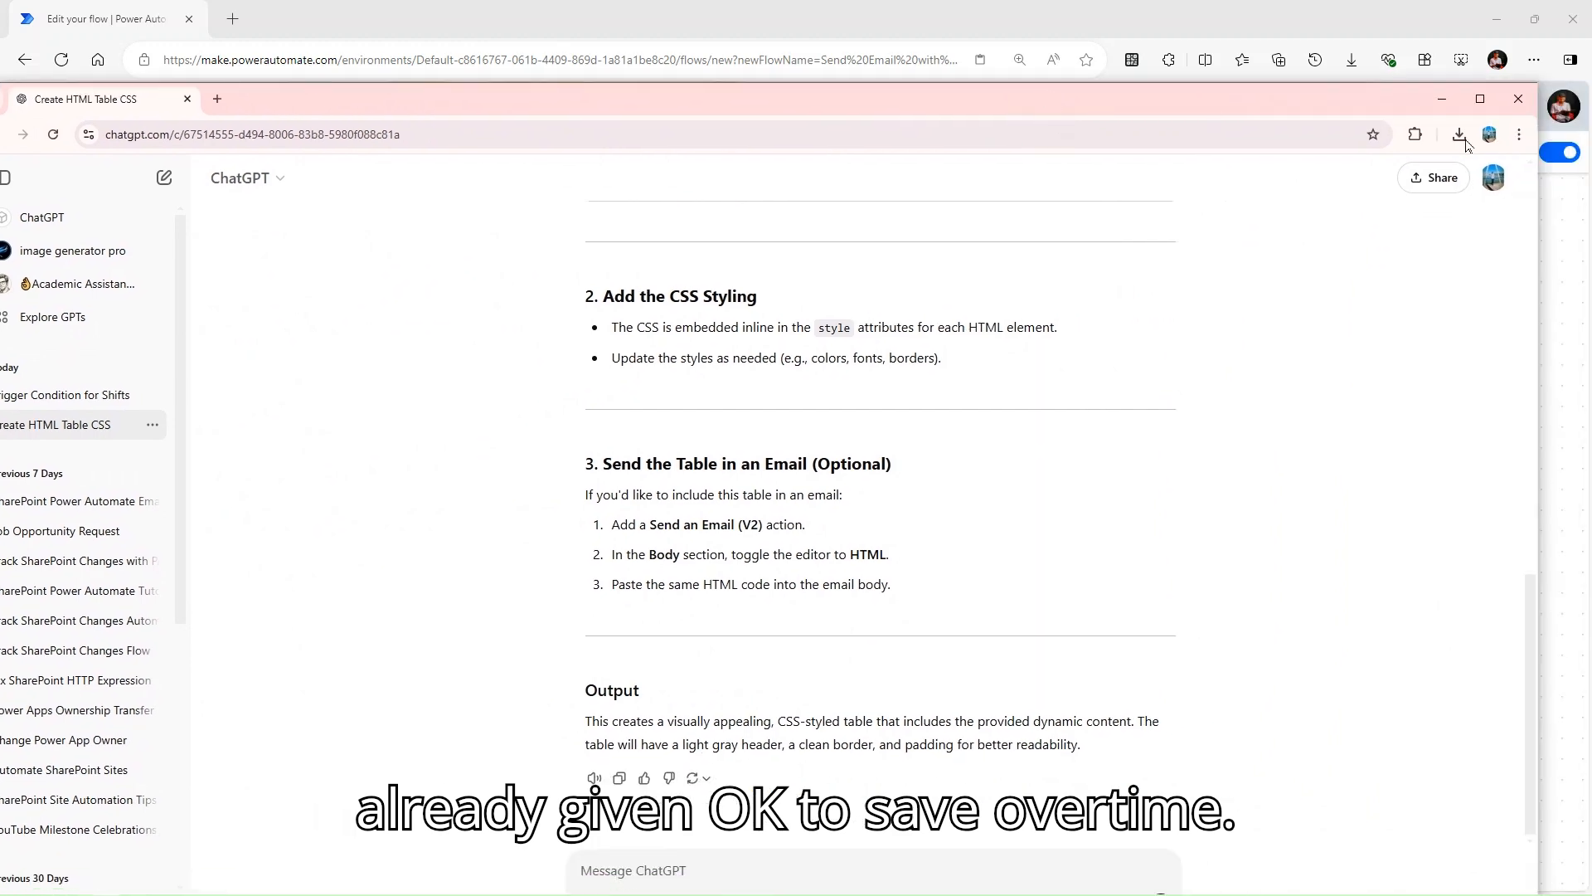
left_click(1481, 102)
scroll(1048, 423, "up", 15)
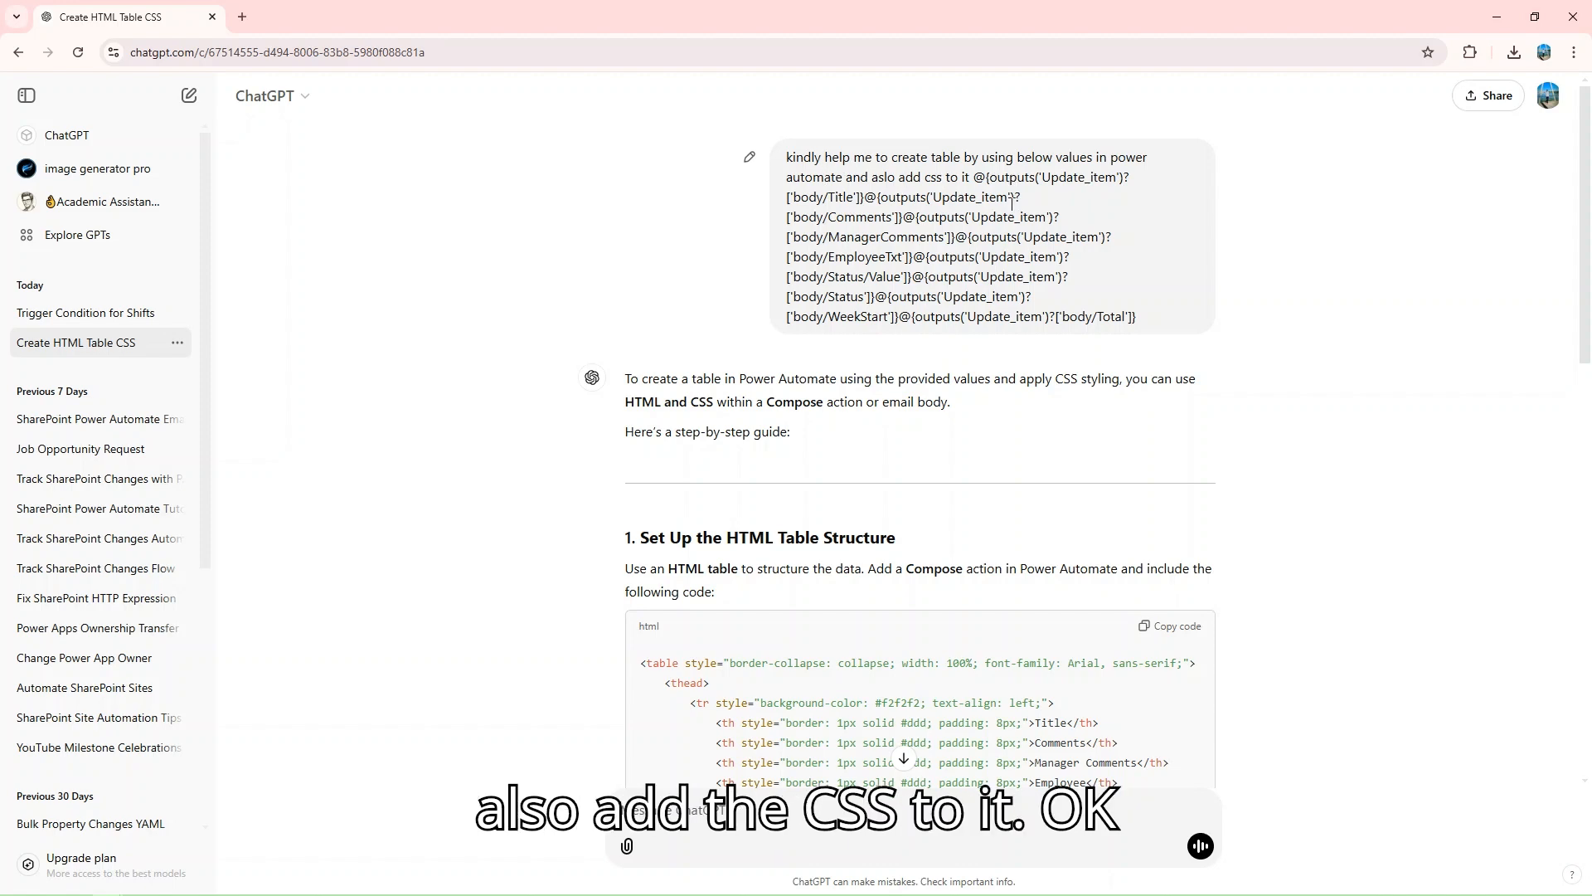
scroll(843, 446, "down", 5)
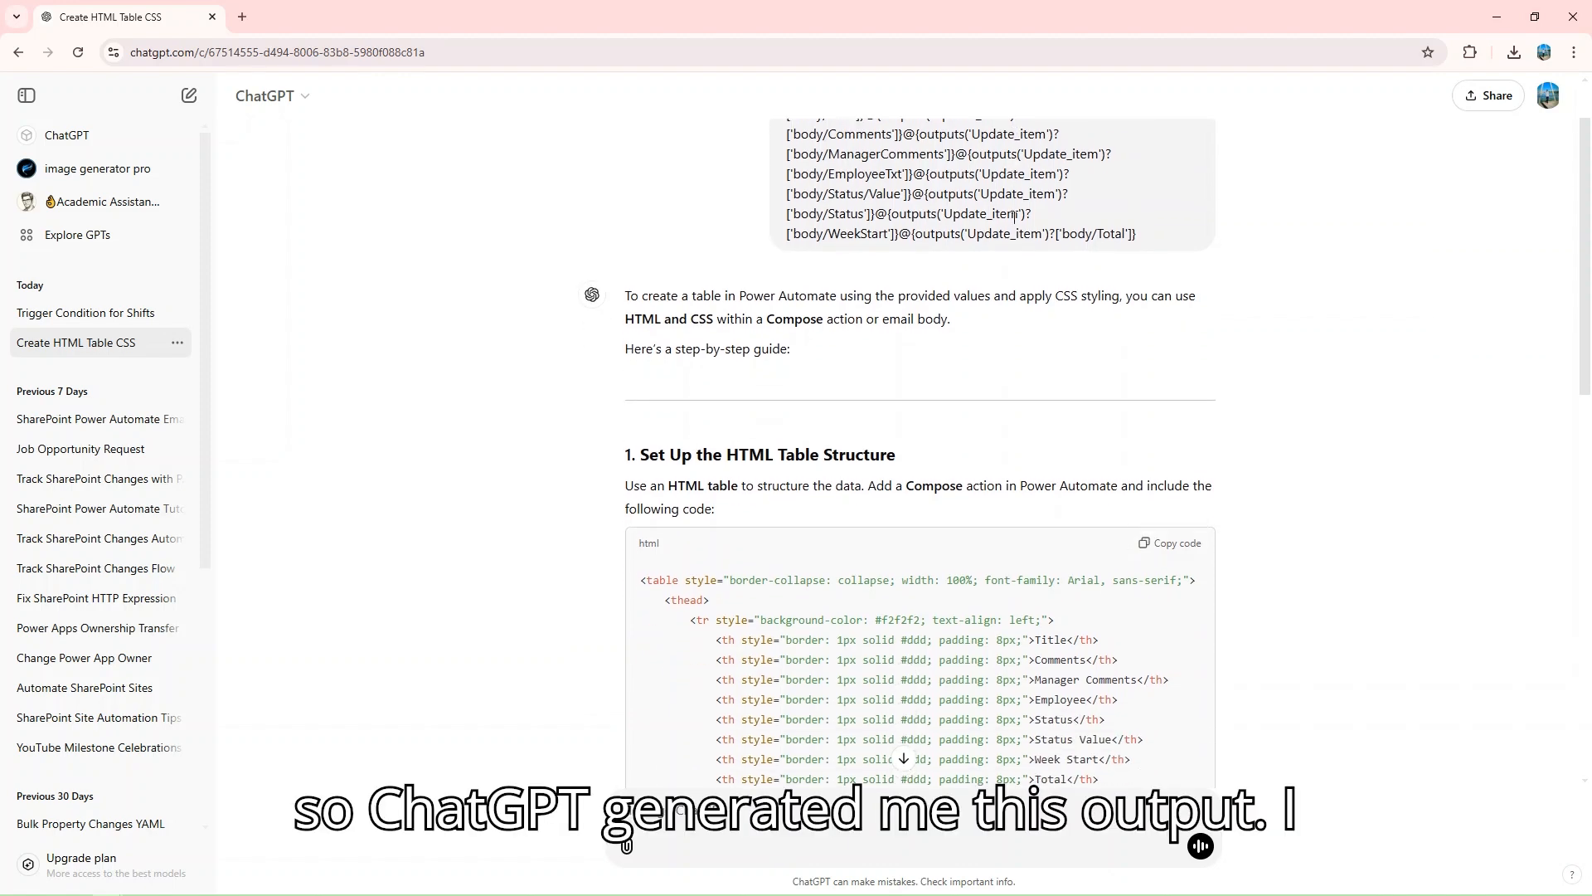
scroll(465, 687, "down", 4)
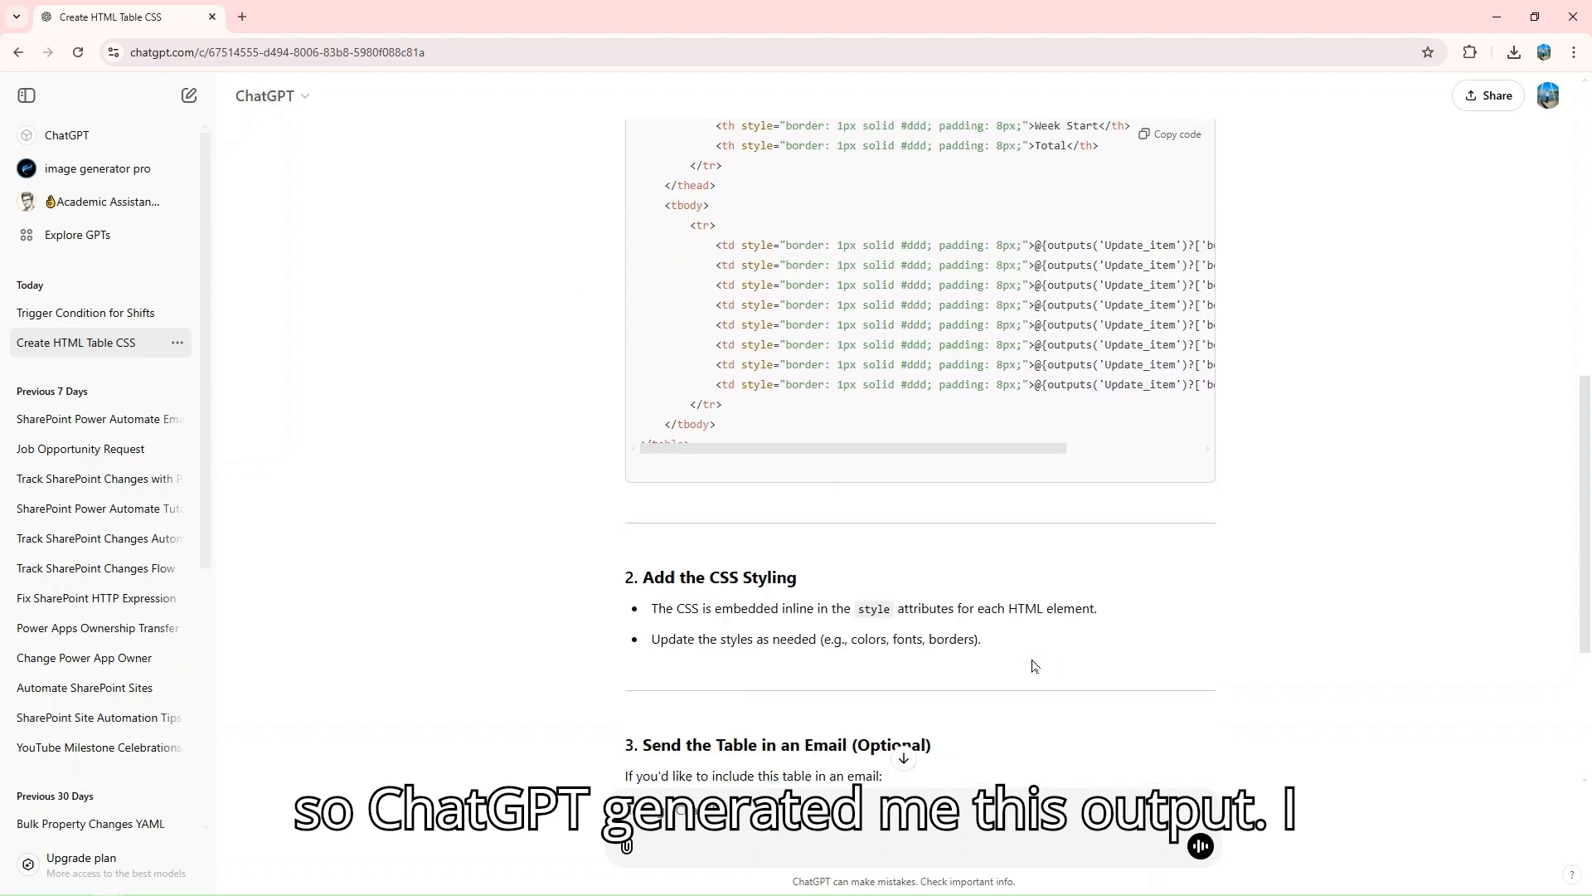
scroll(1001, 211, "up", 3)
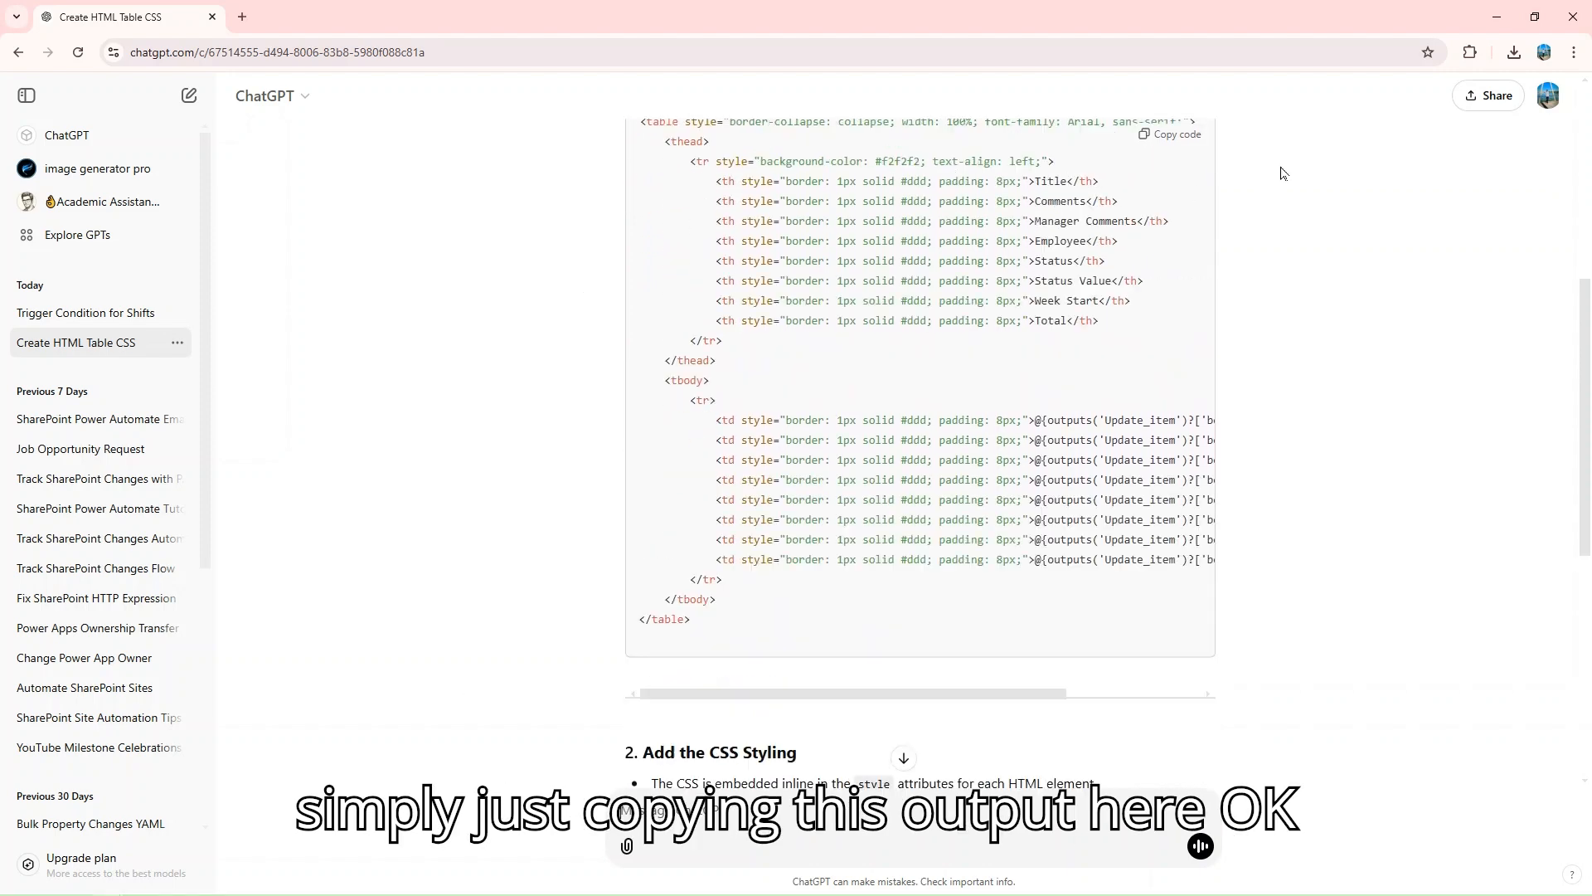
left_click(1160, 139)
scroll(1003, 431, "down", 7)
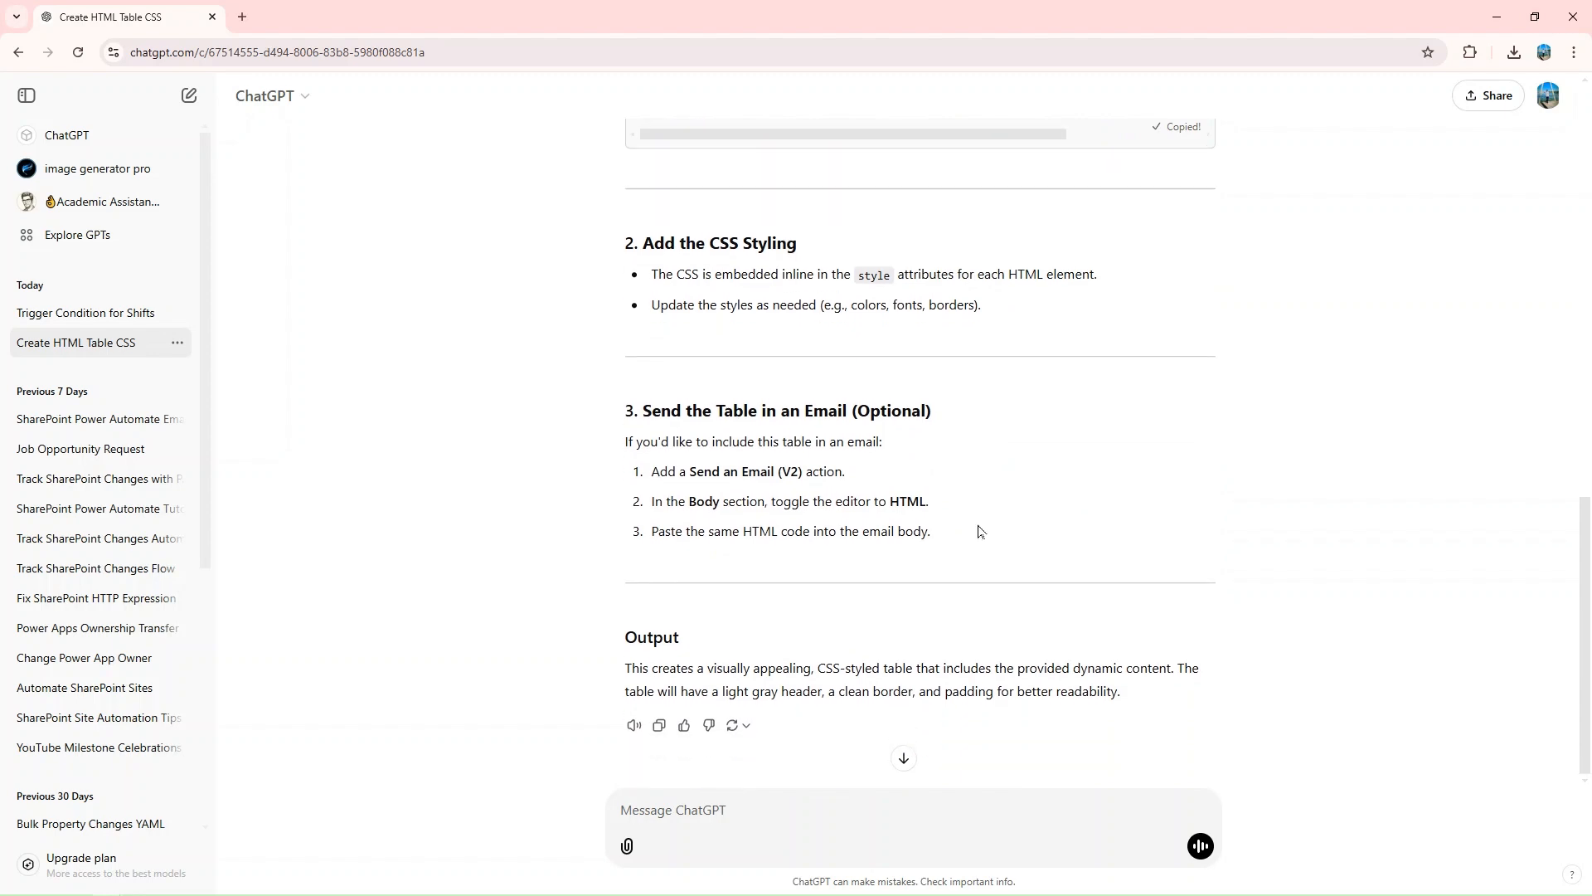
Return to the Power Automate flow and replace all the Compose 1 inputs with the copied HTML table code.
left_click(1497, 17)
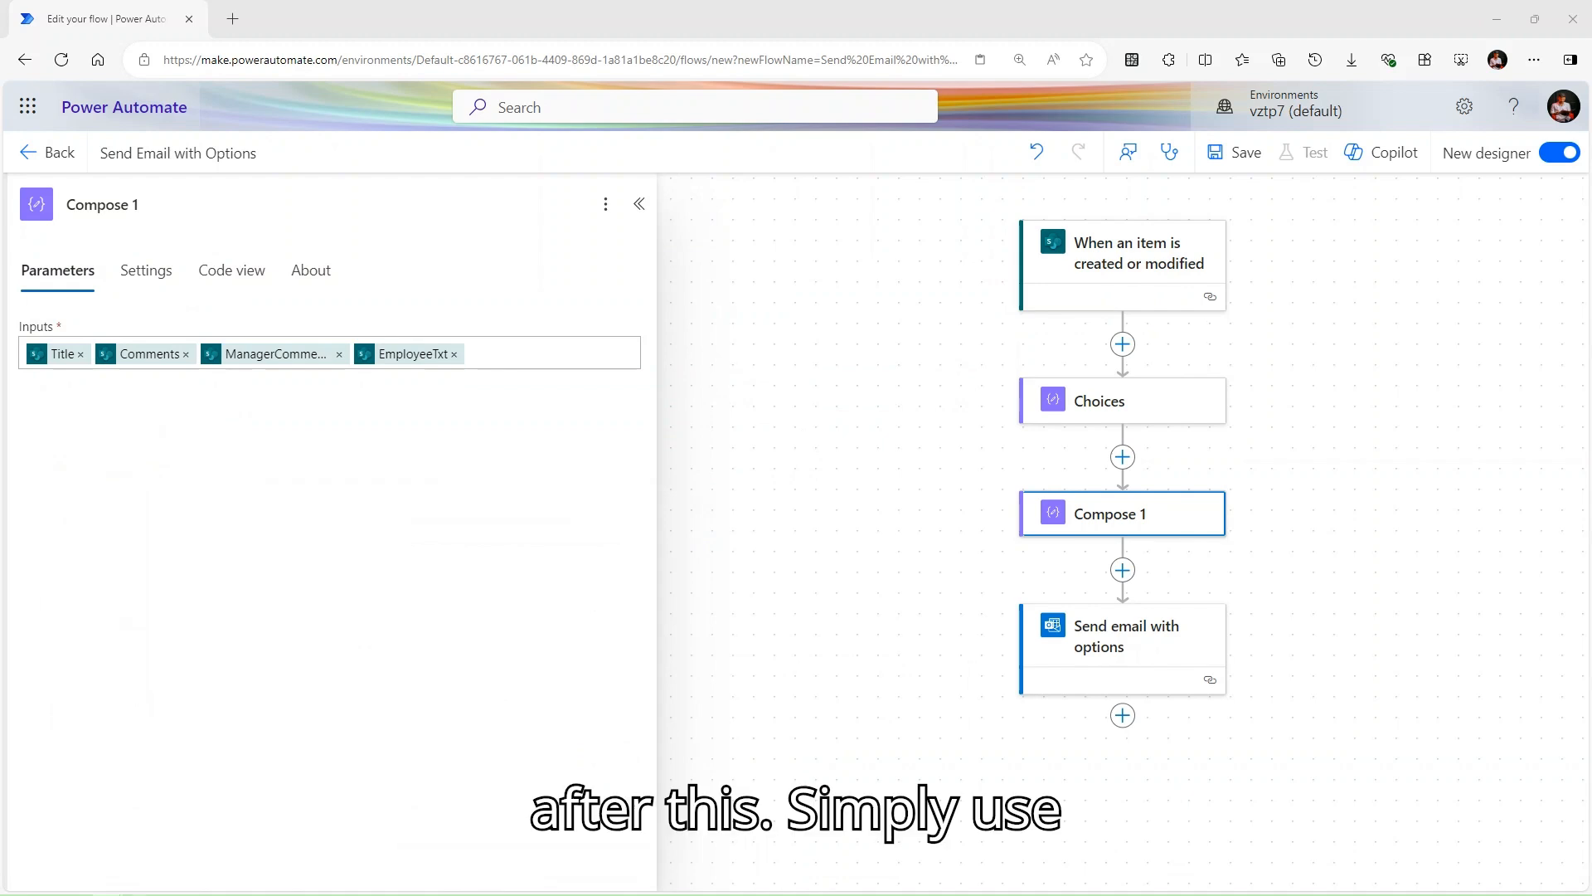
key("alt+Tab")
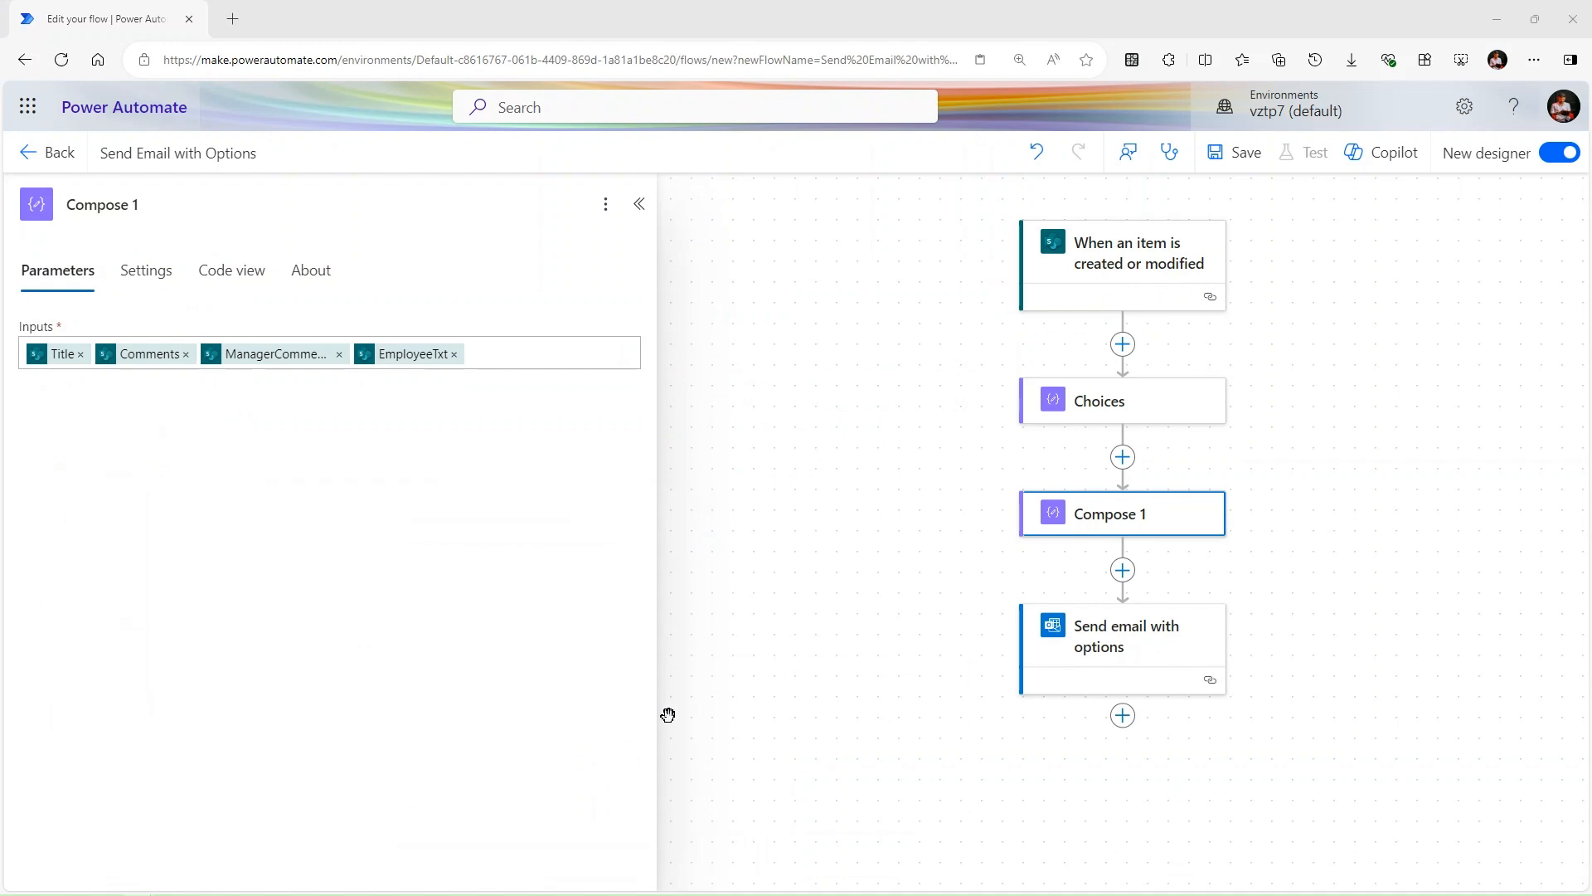
left_click(538, 361)
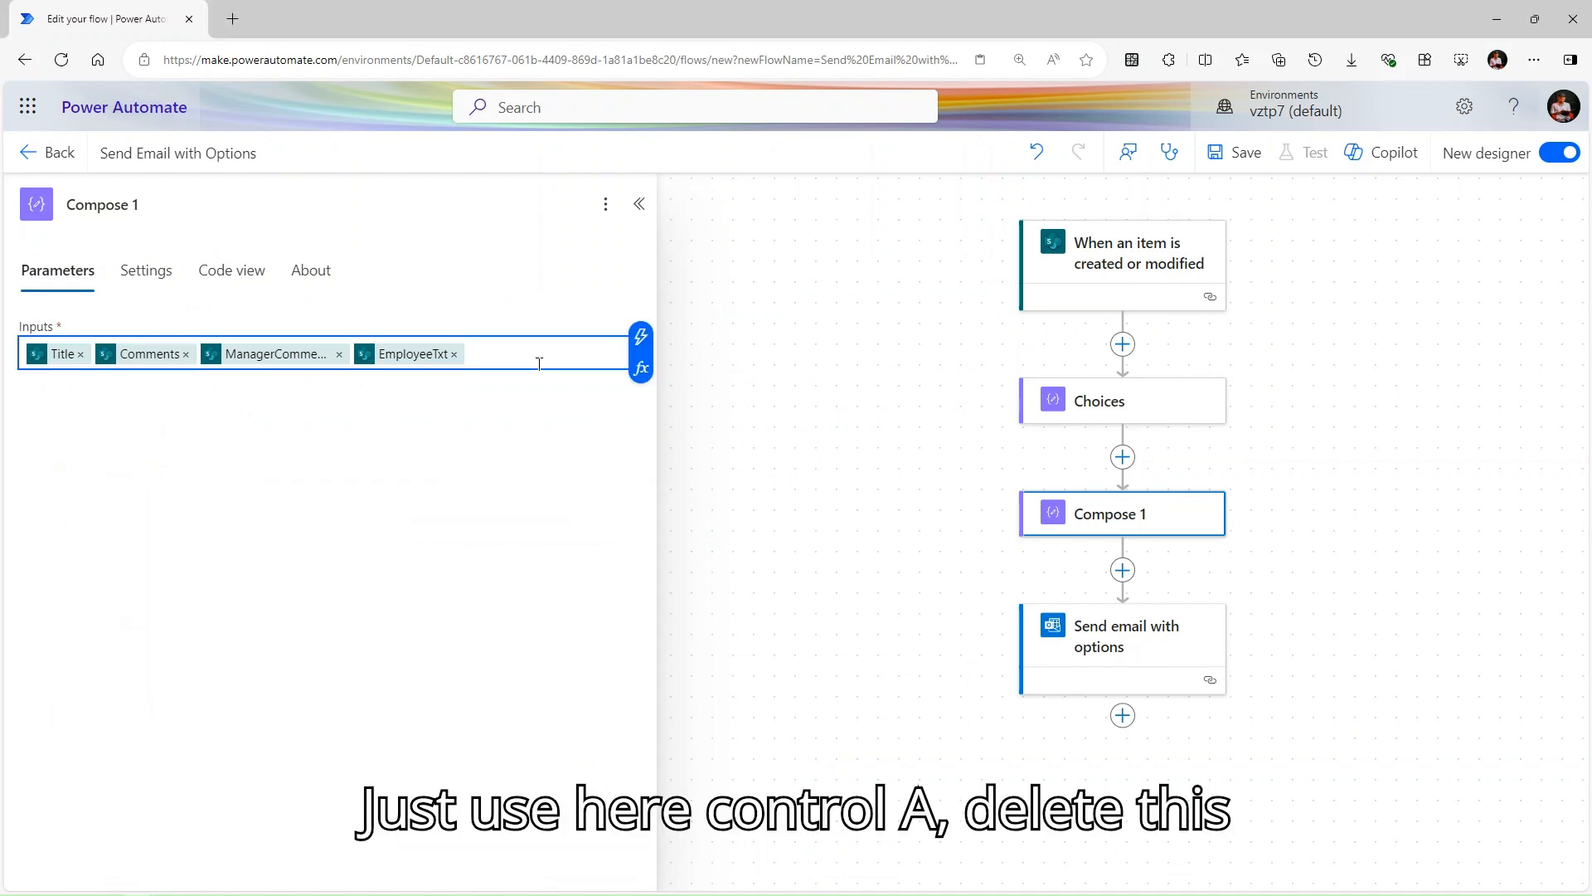
key("ctrl+a")
key("Delete")
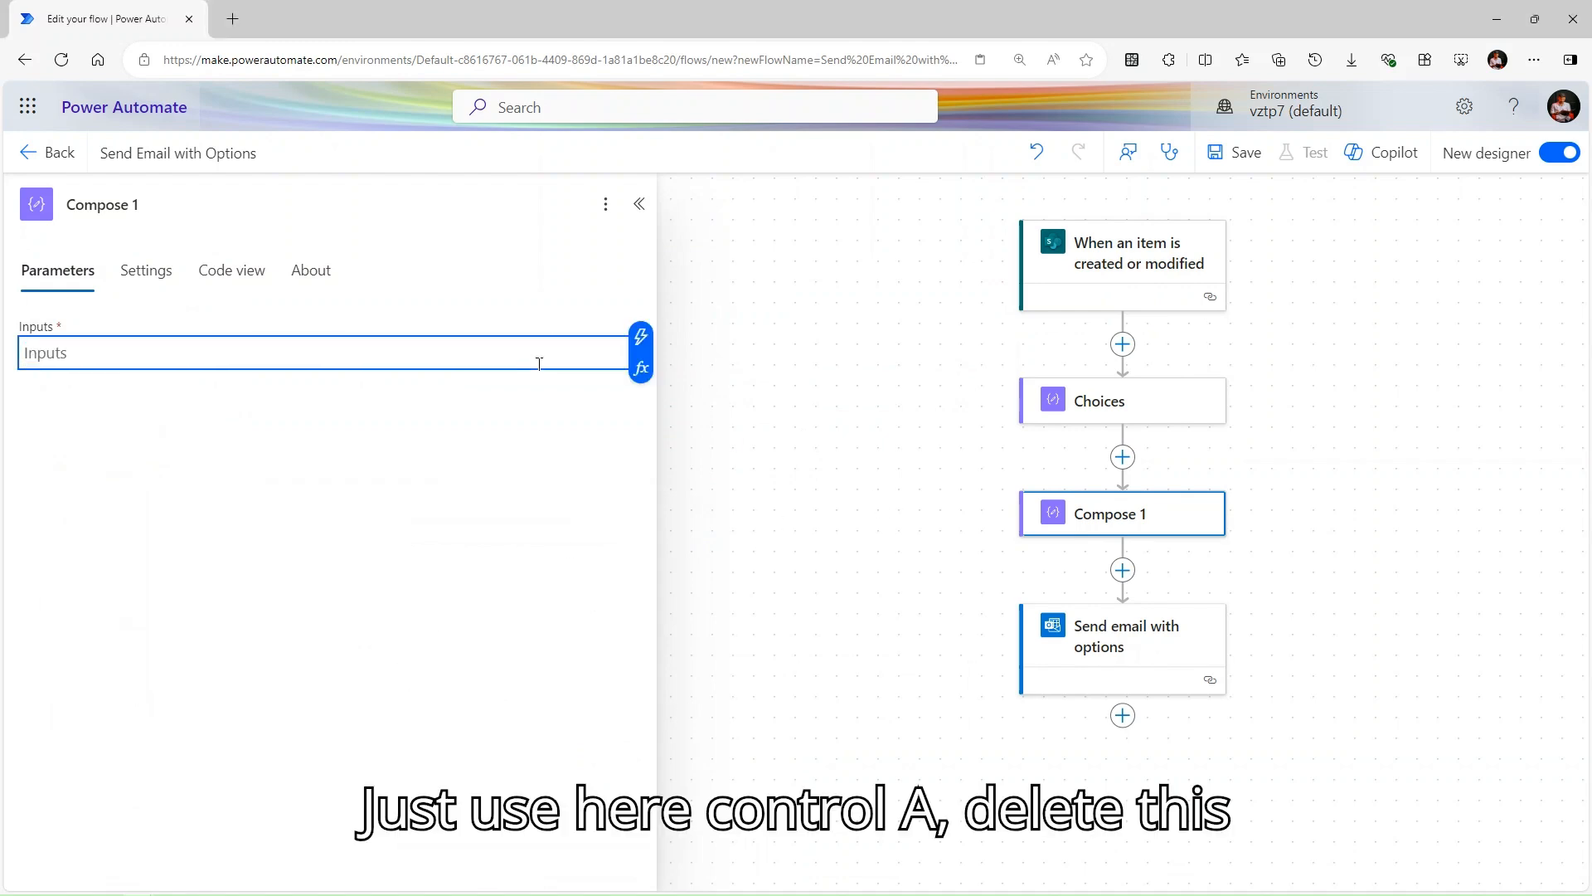
key("super+v")
left_click(139, 438)
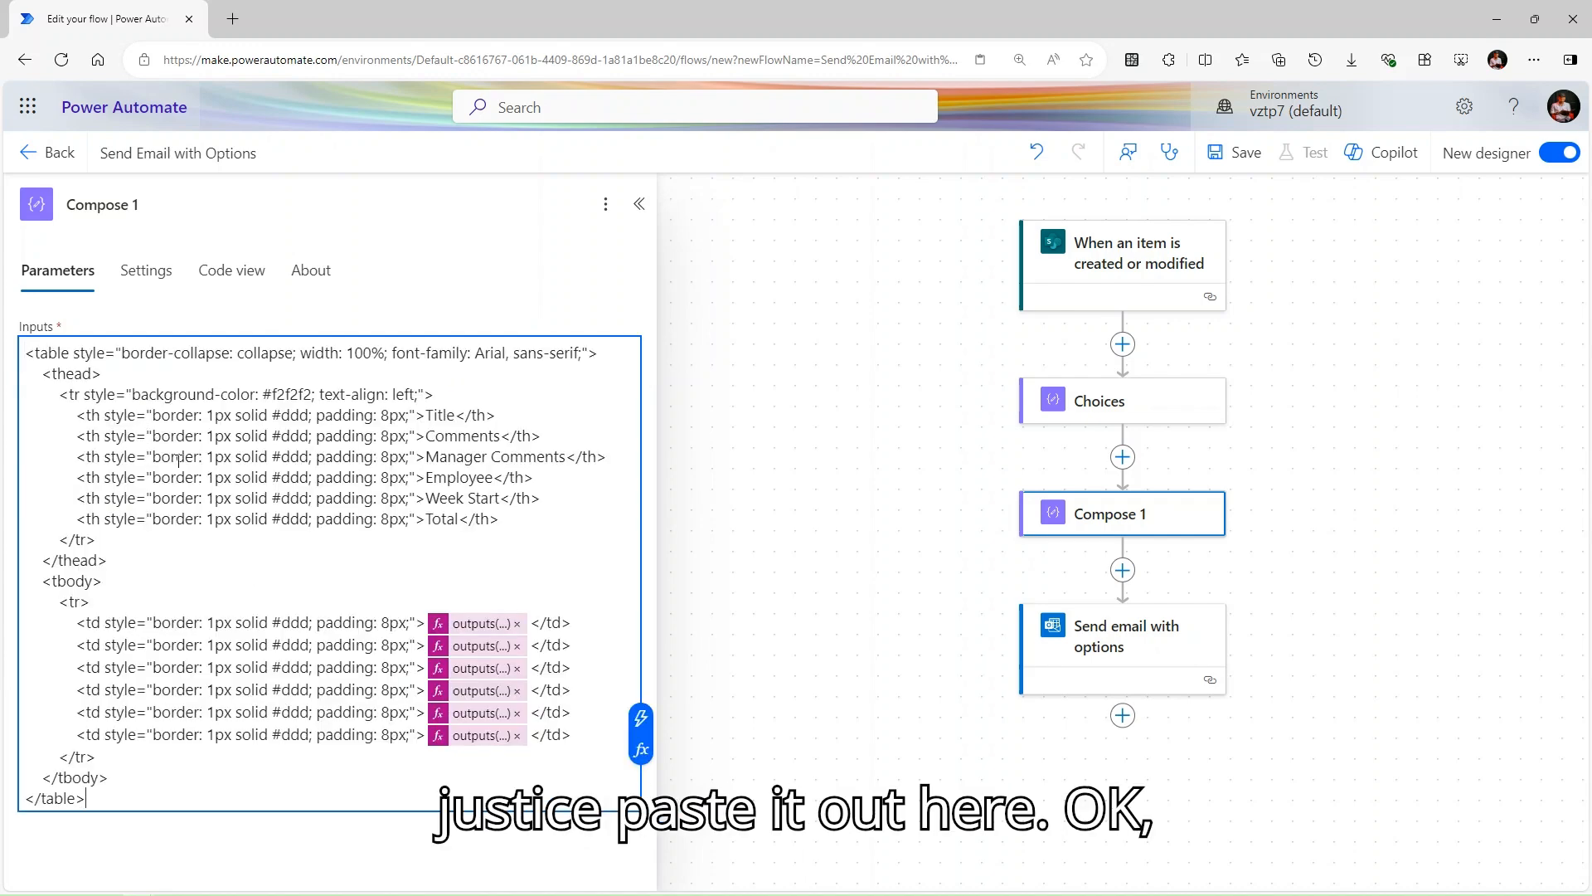
Replace the cells' outputs expressions with Title, Comments, ManagerComments, EmployeeTxt, WeekStart and Total, rename the action HTML View, and open Send email with options.
left_click(516, 623)
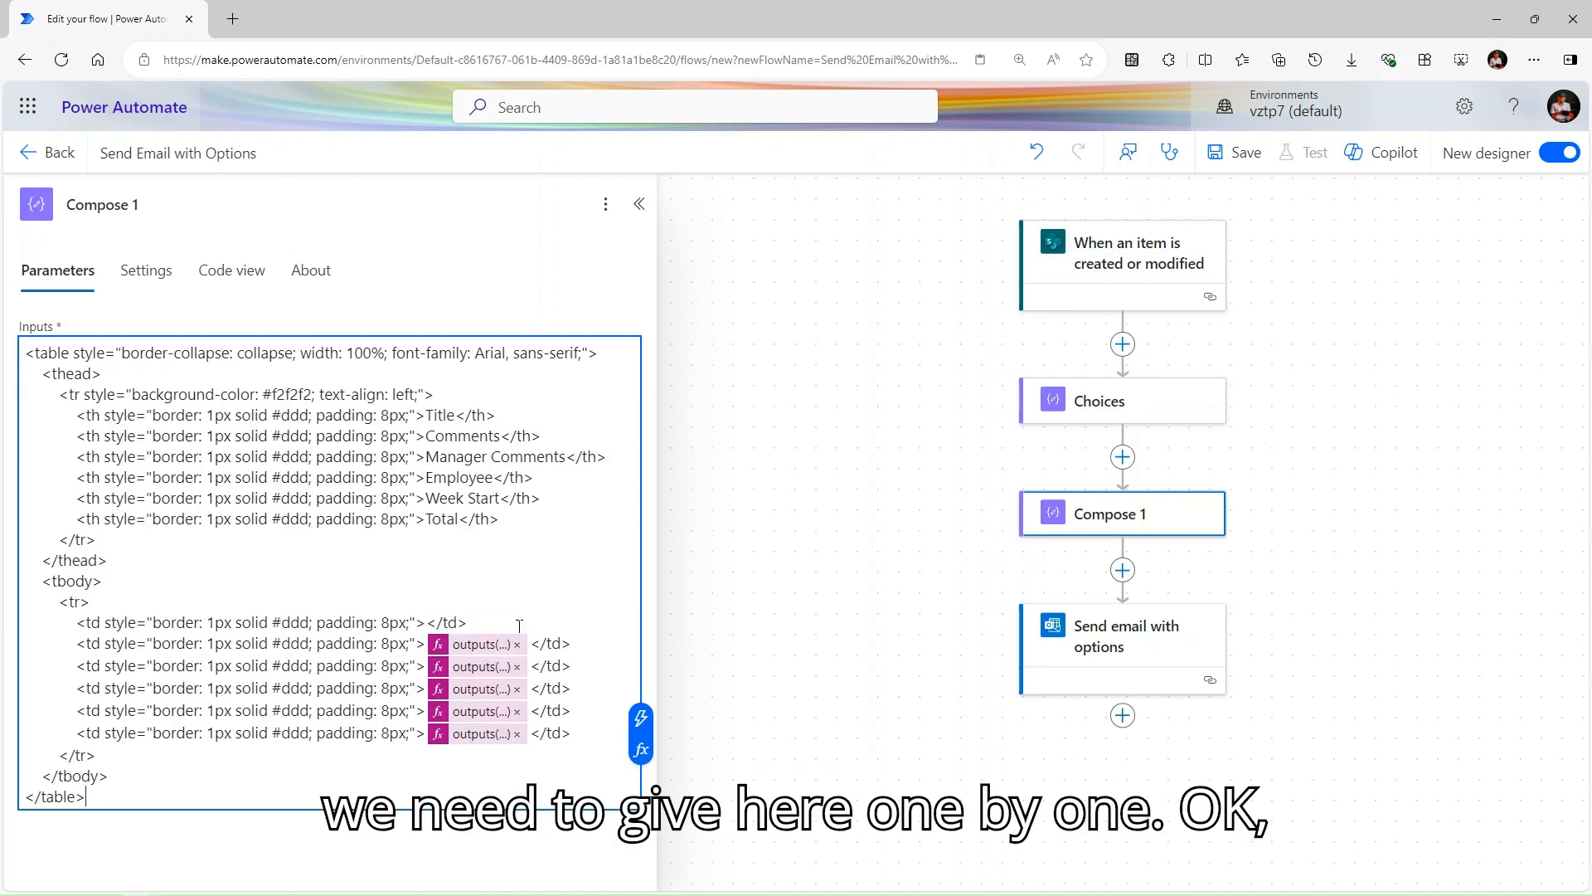
left_click(425, 622)
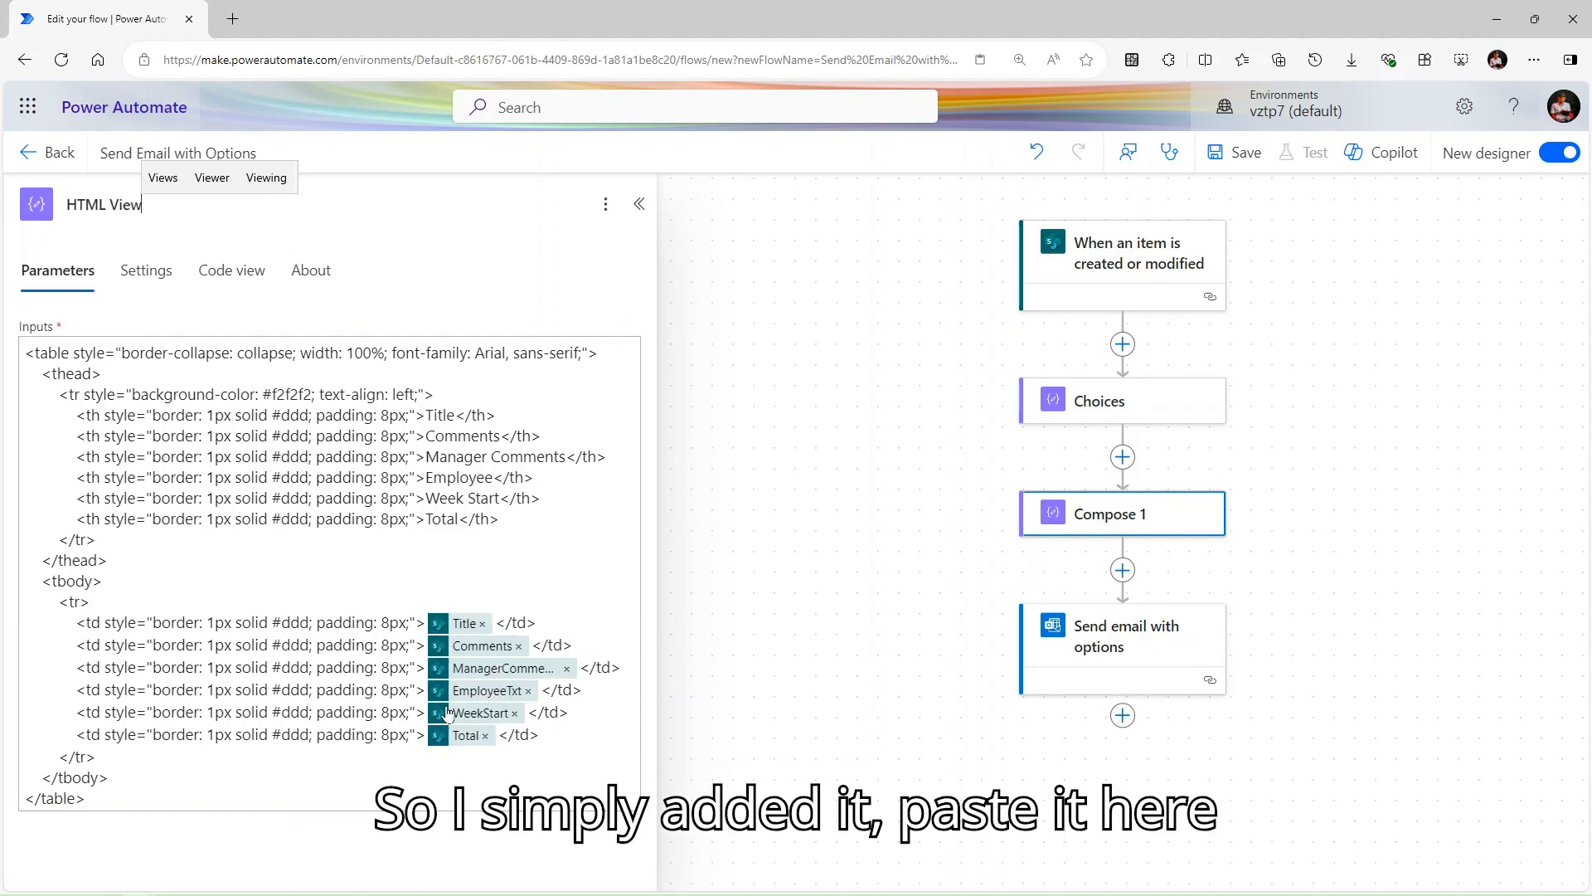
left_click(119, 226)
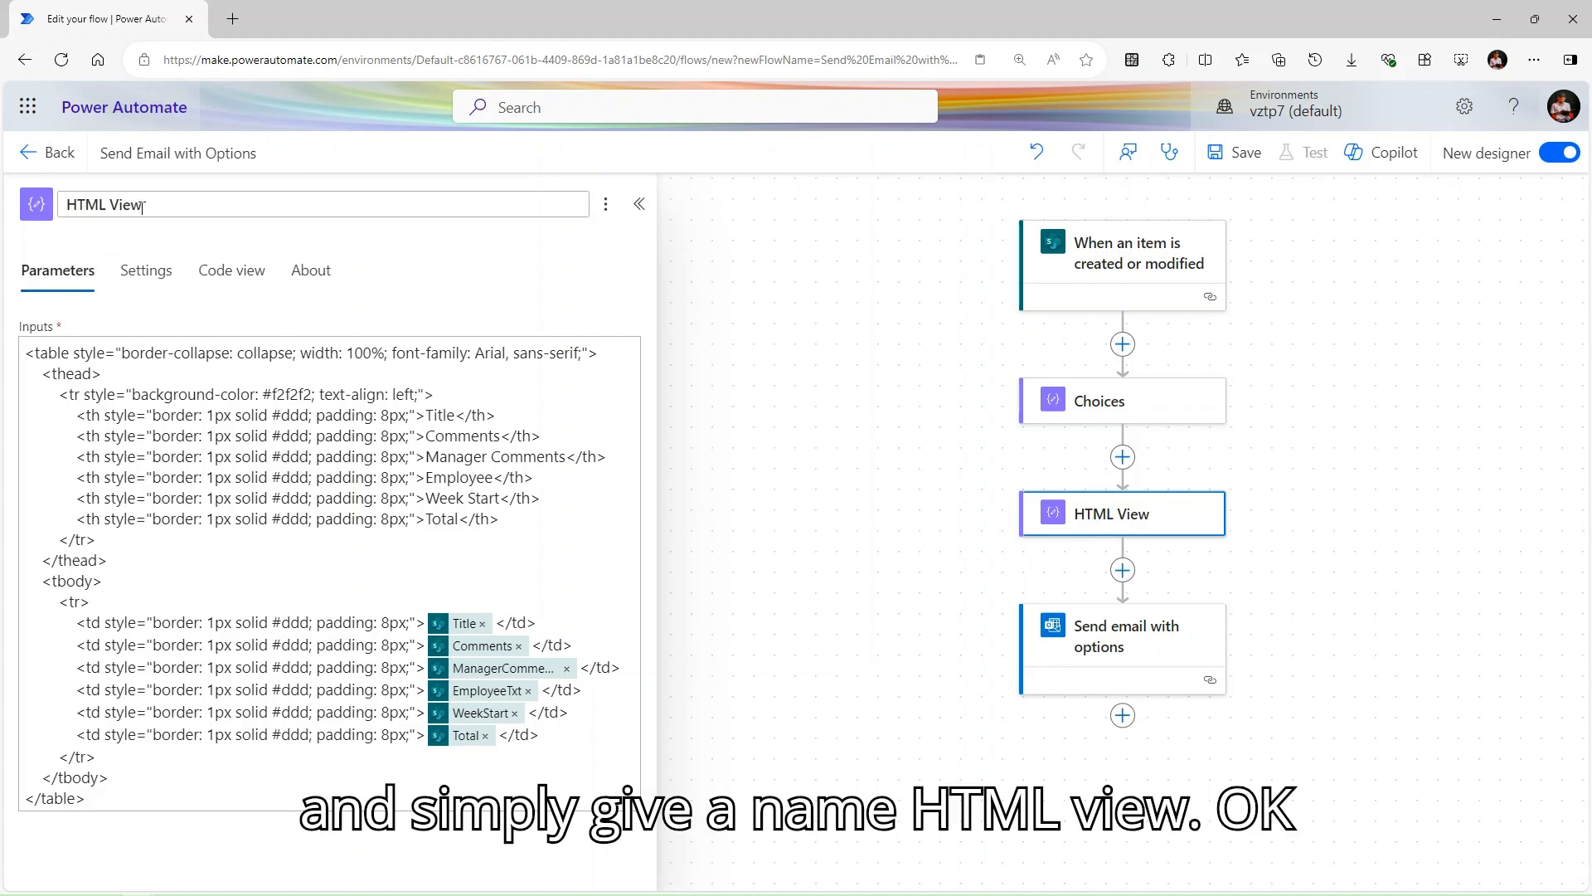
left_click(1094, 639)
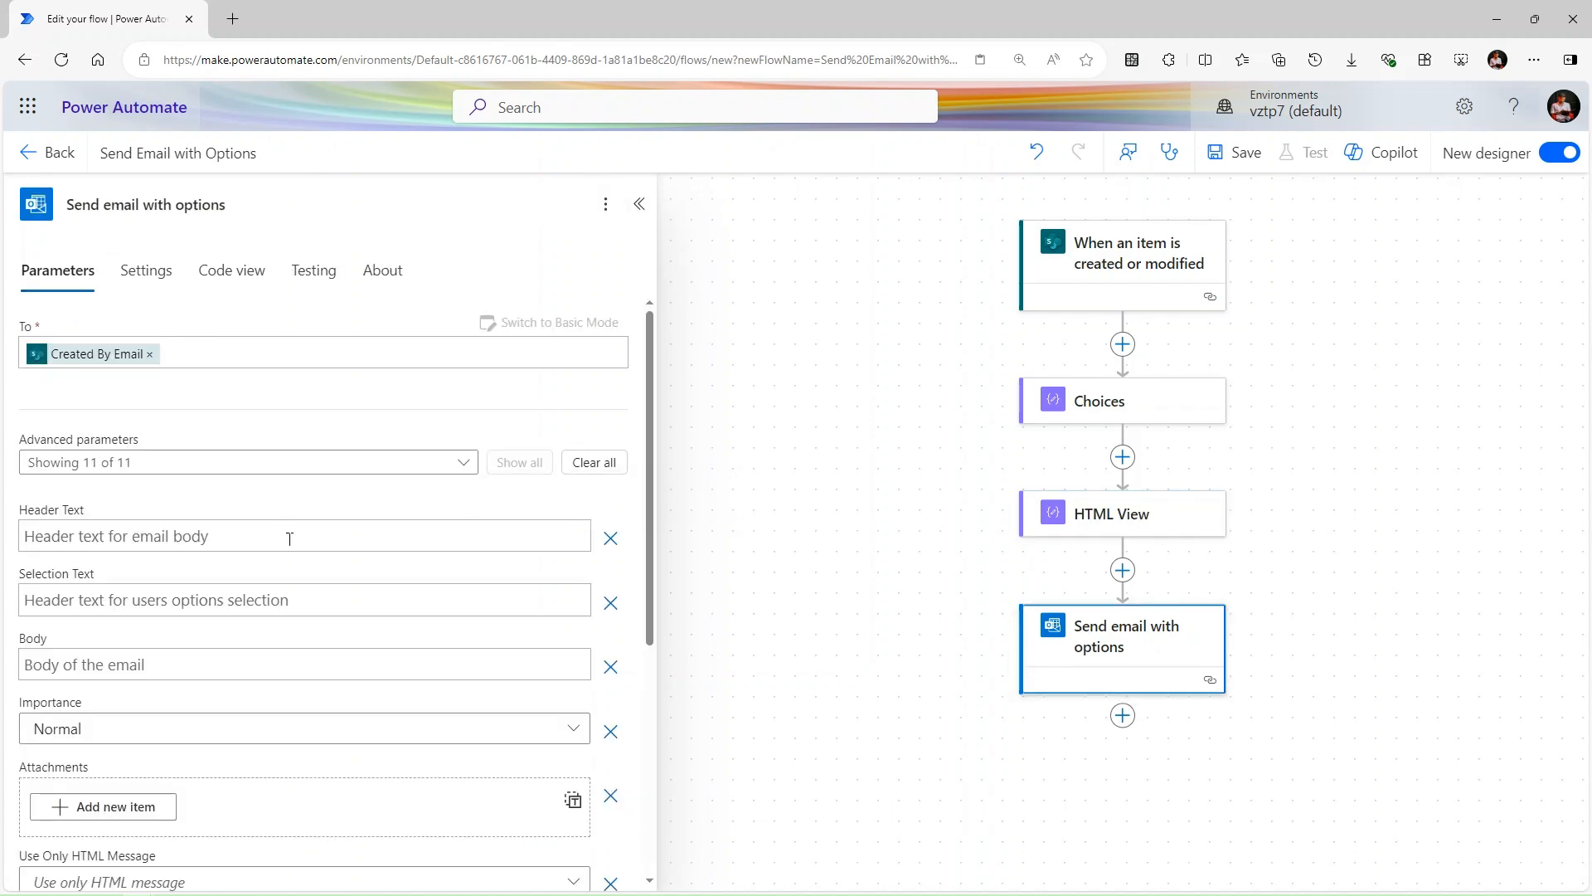
left_click(242, 537)
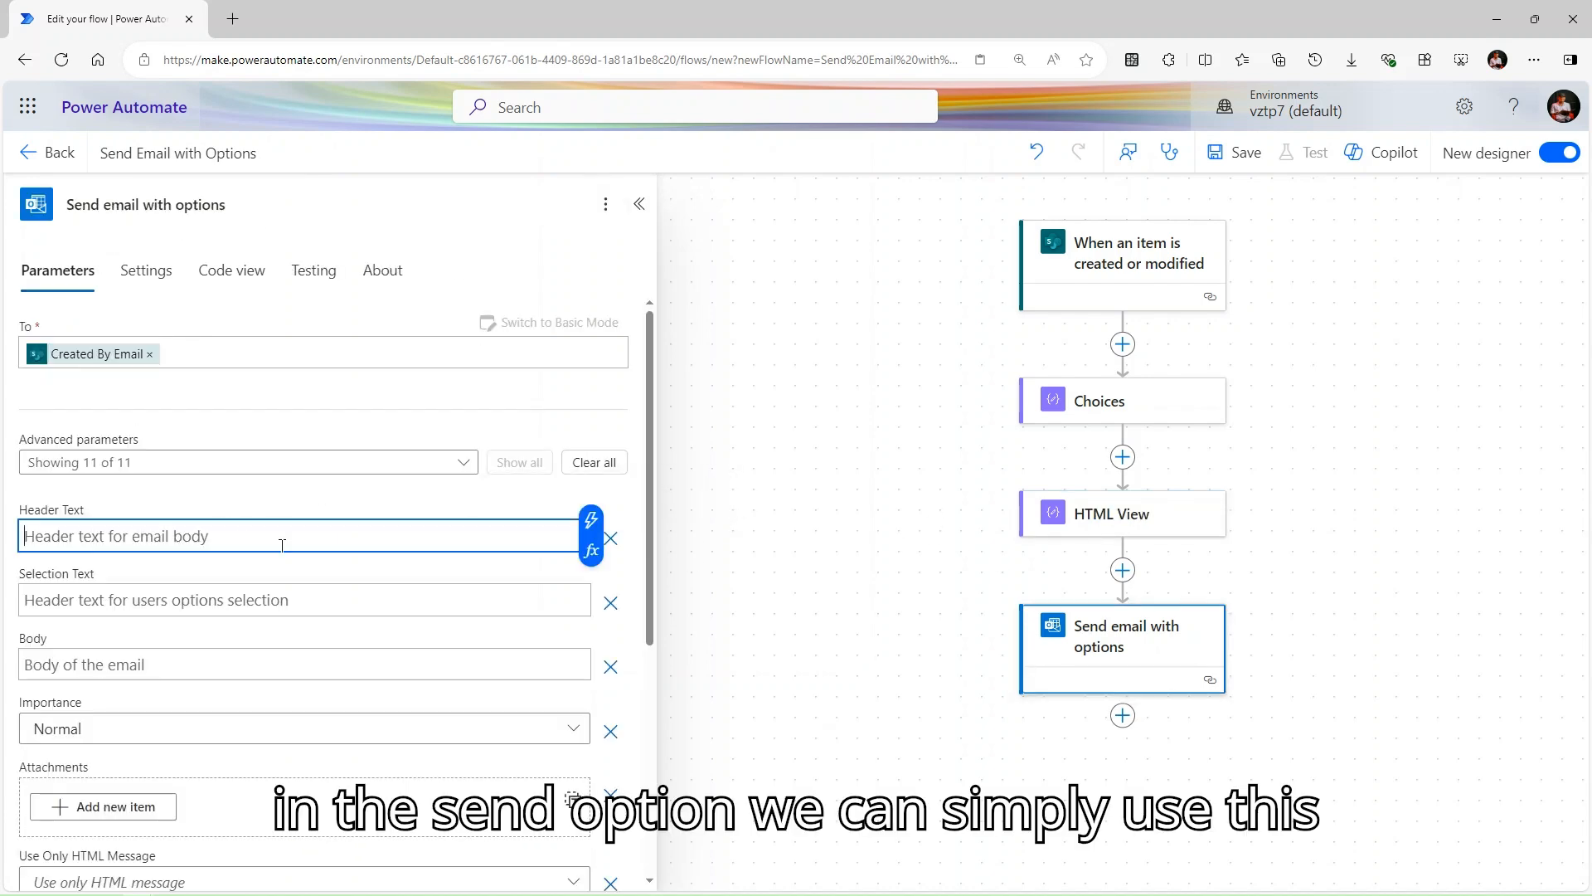
left_click(590, 520)
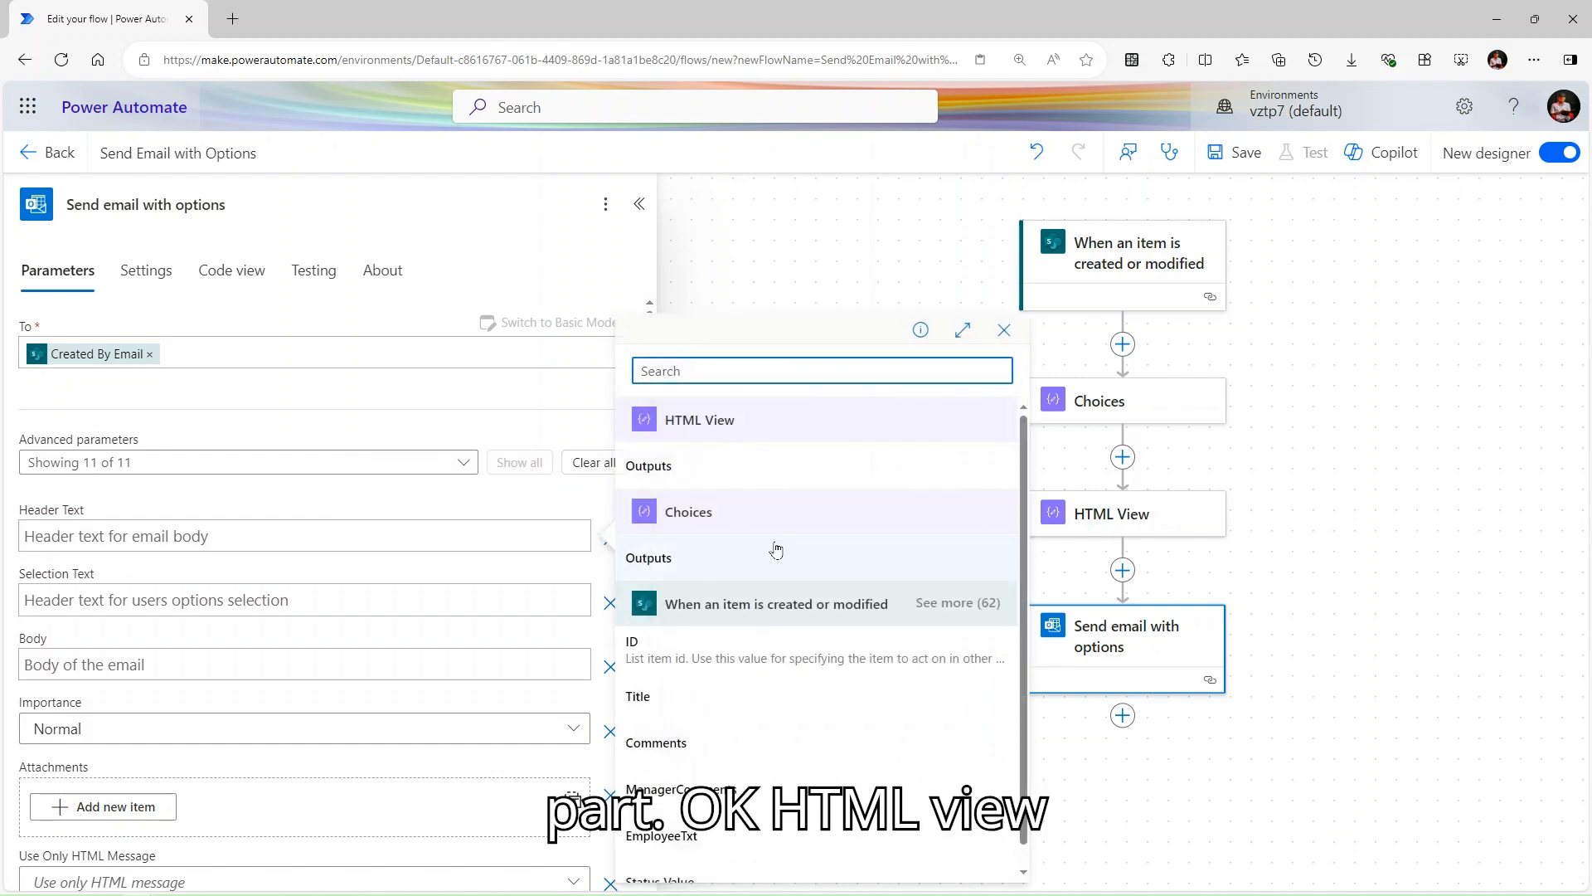
left_click(660, 454)
scroll(249, 640, "down", 2)
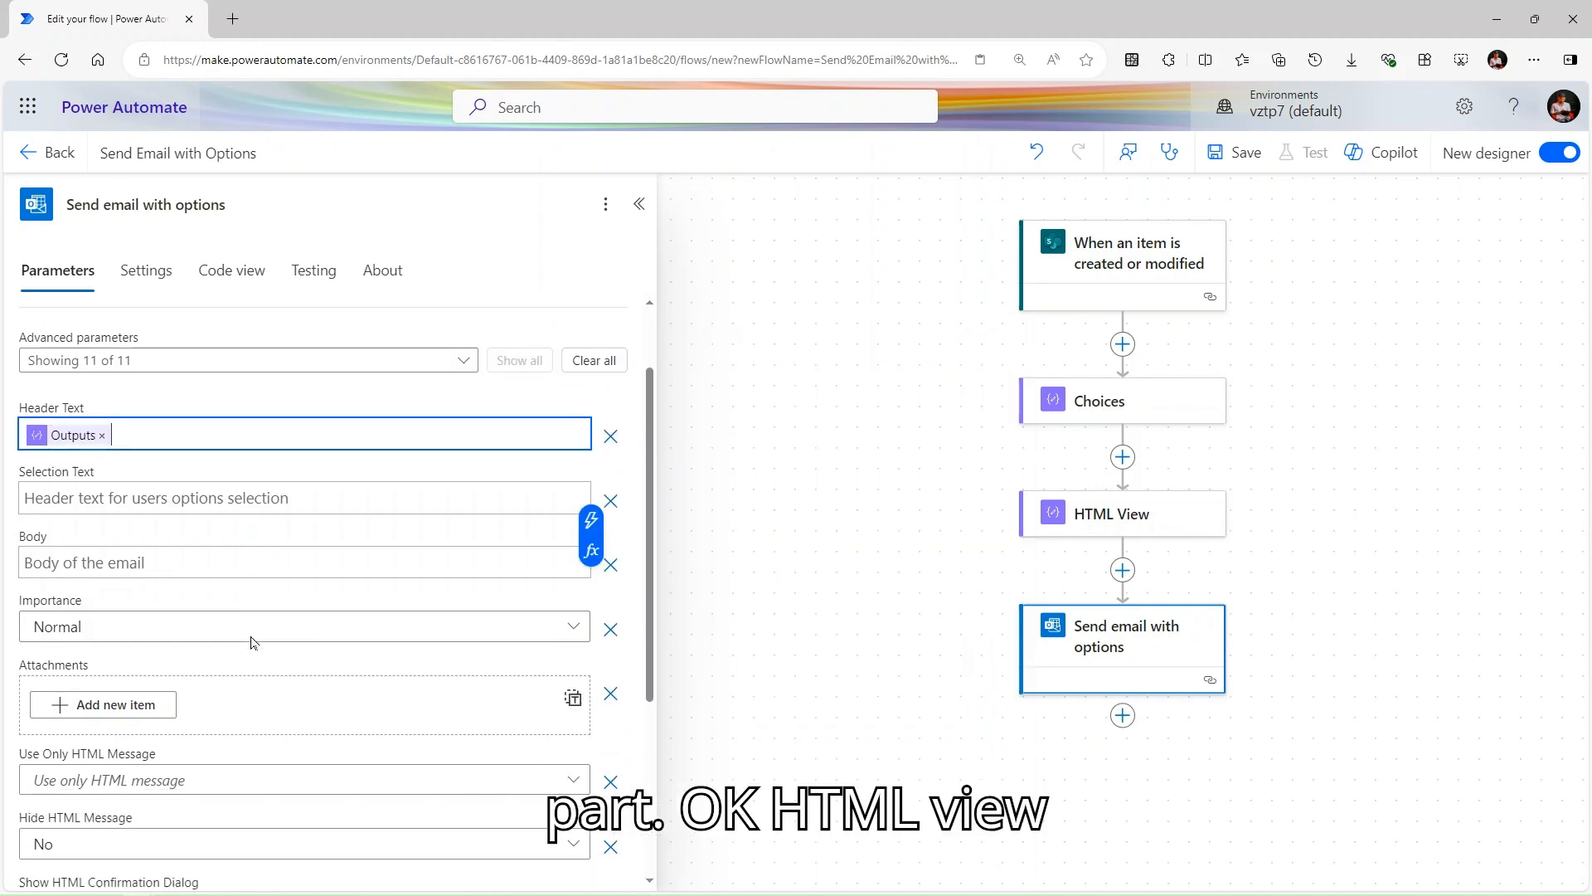
left_click(103, 370)
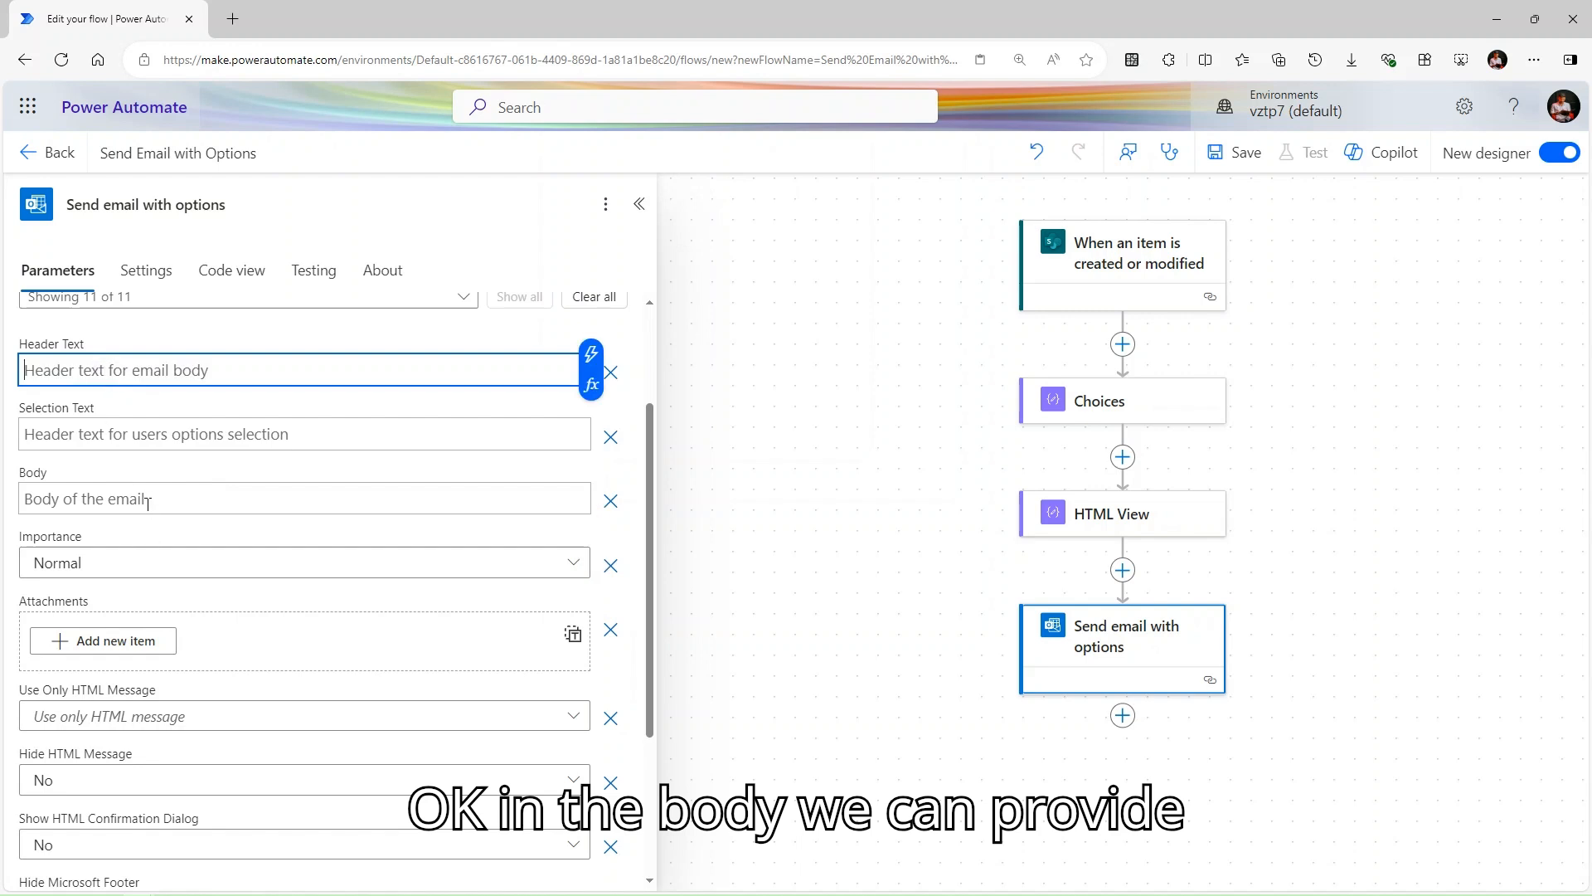
Insert the Outputs dynamic value from HTML View into the Body of the email action.
left_click(174, 497)
left_click(592, 482)
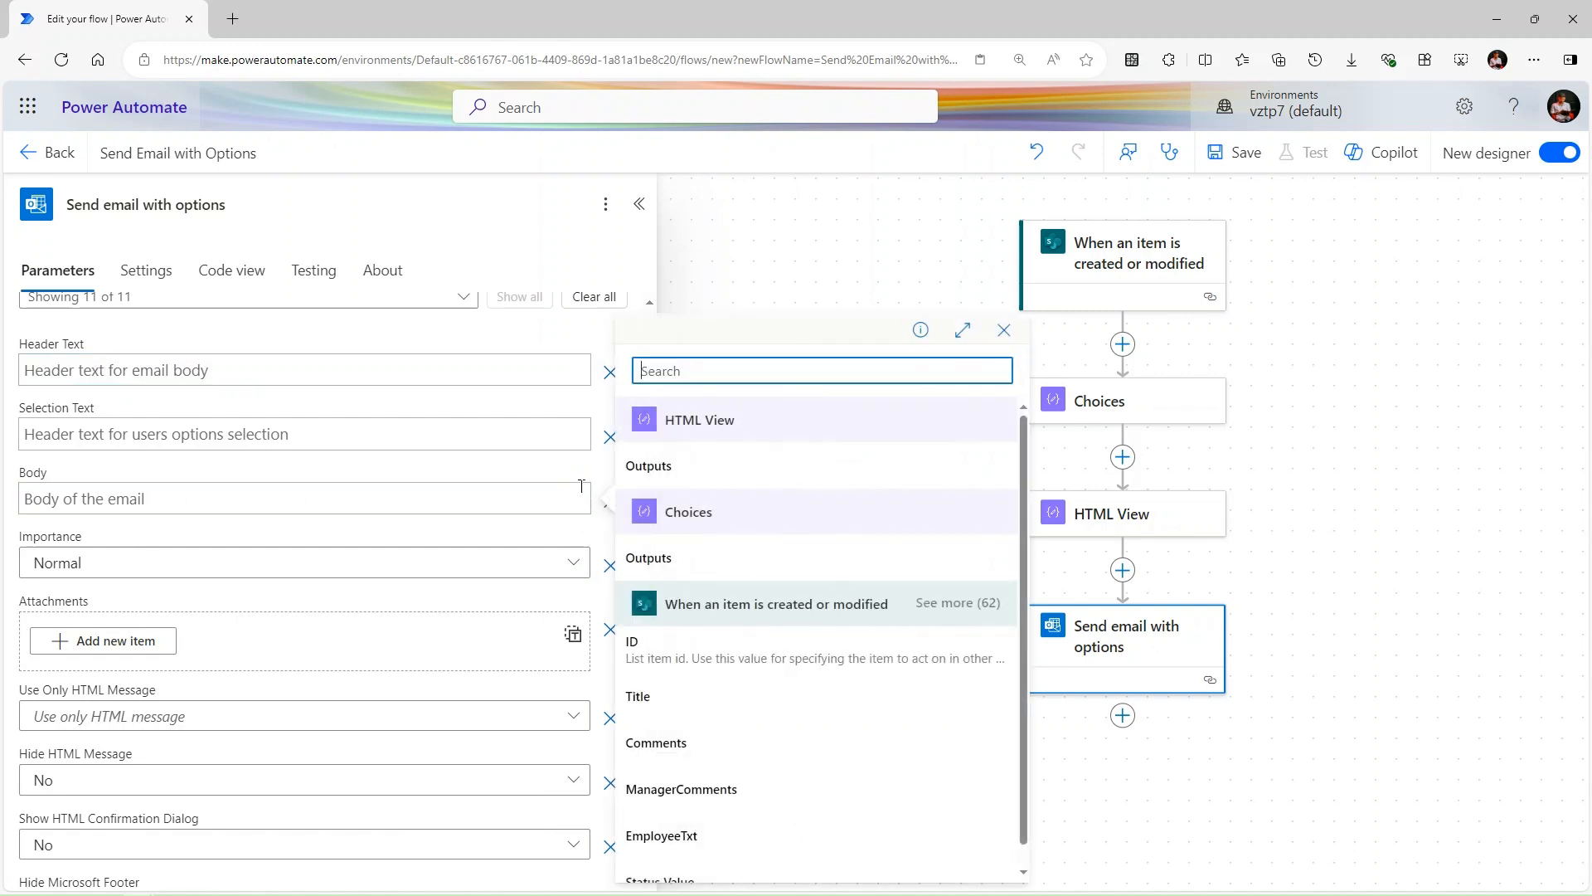
left_click(735, 484)
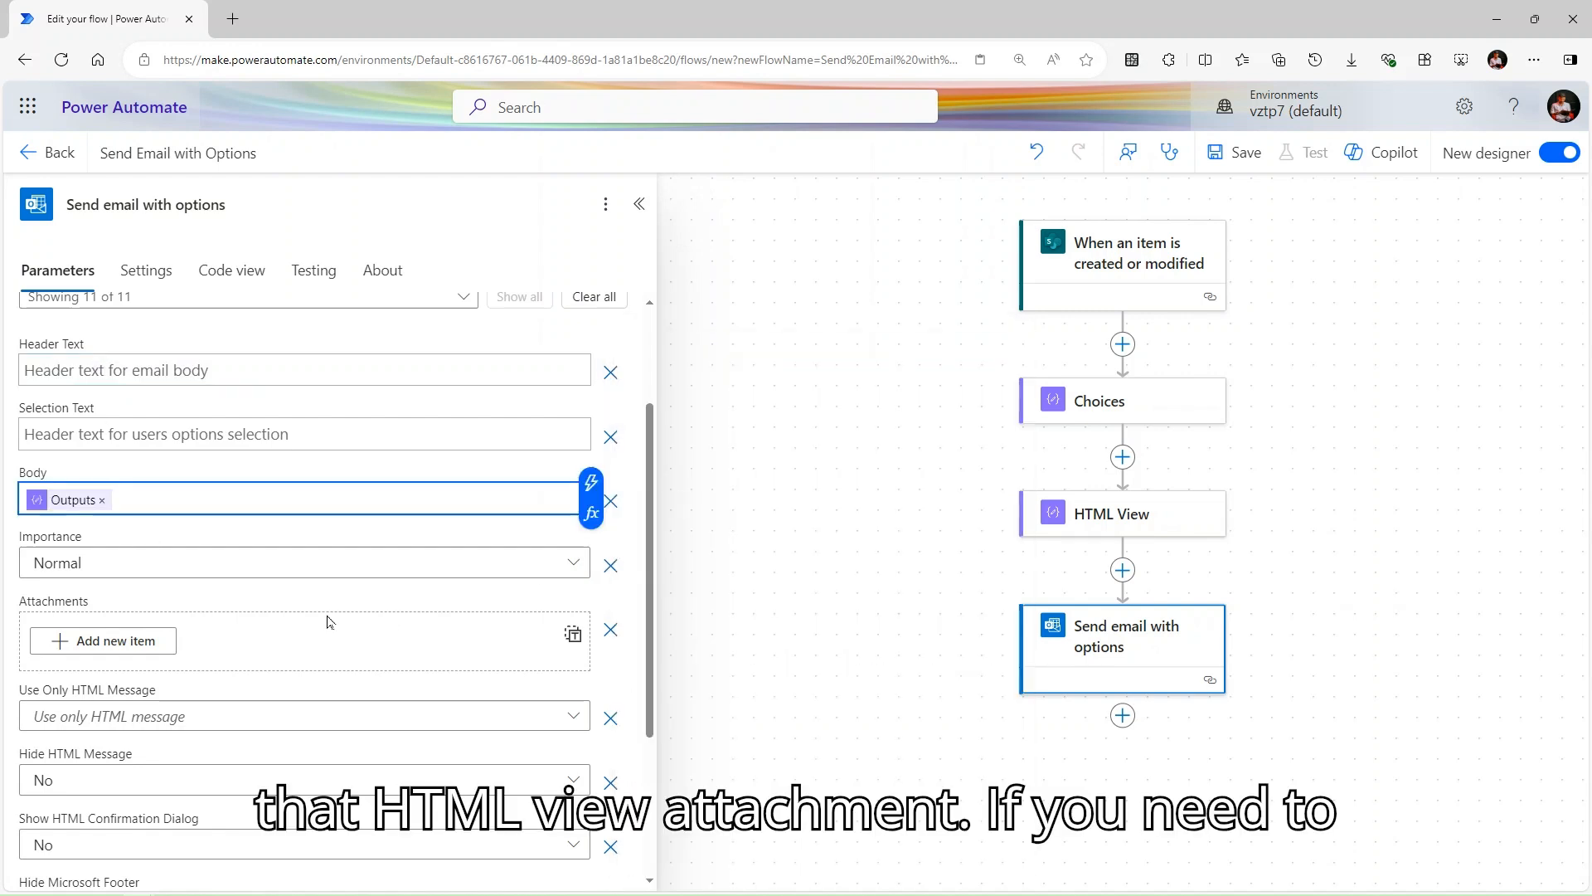
scroll(262, 590, "down", 1)
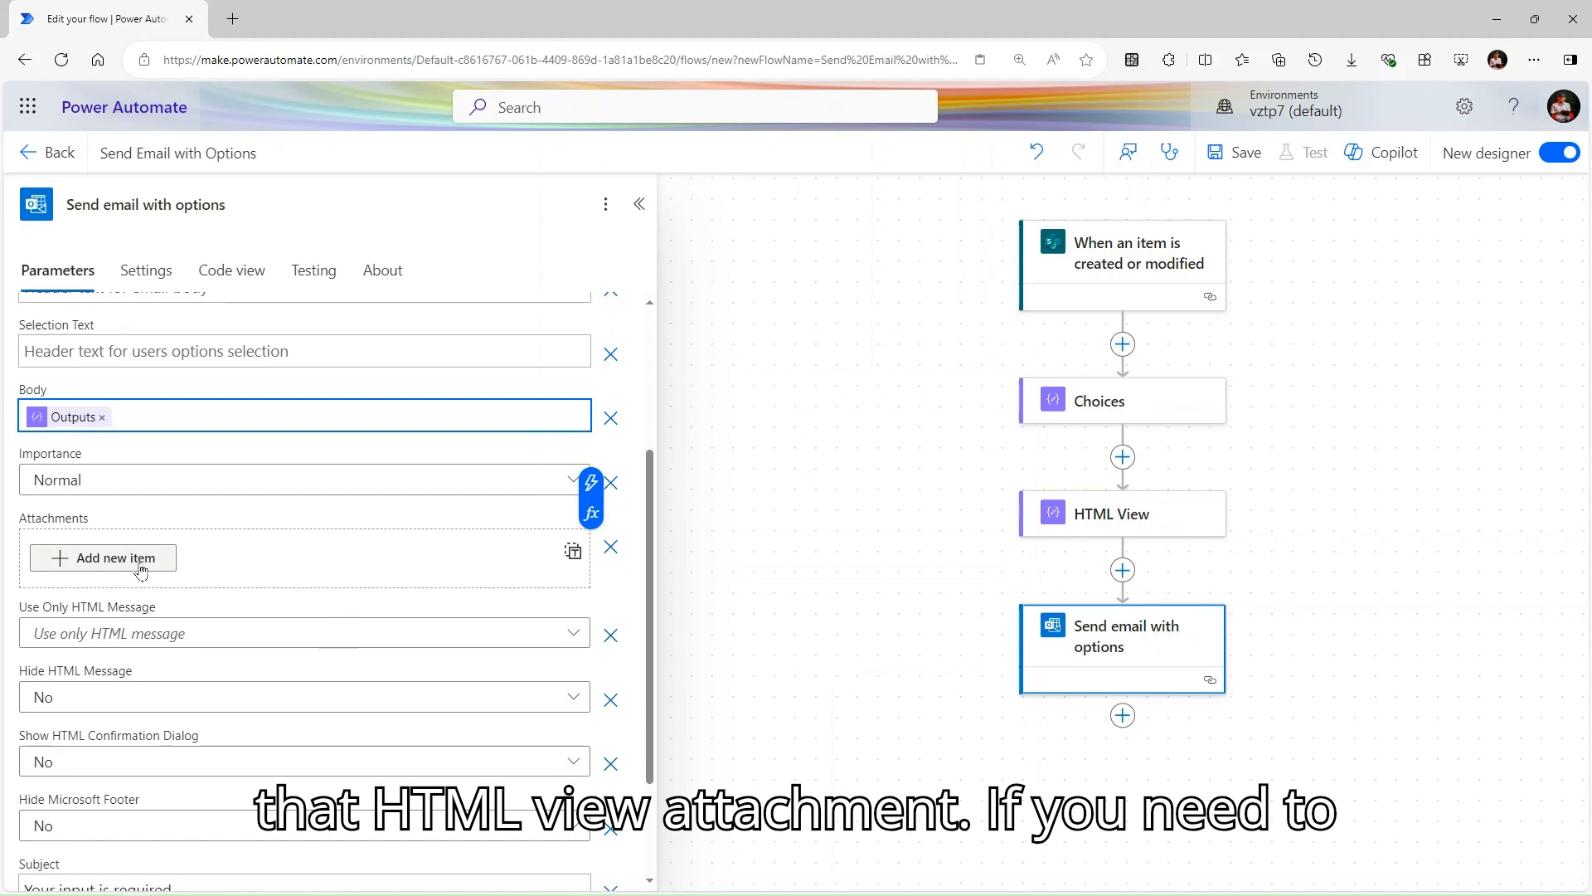
scroll(141, 569, "down", 2)
left_click(171, 546)
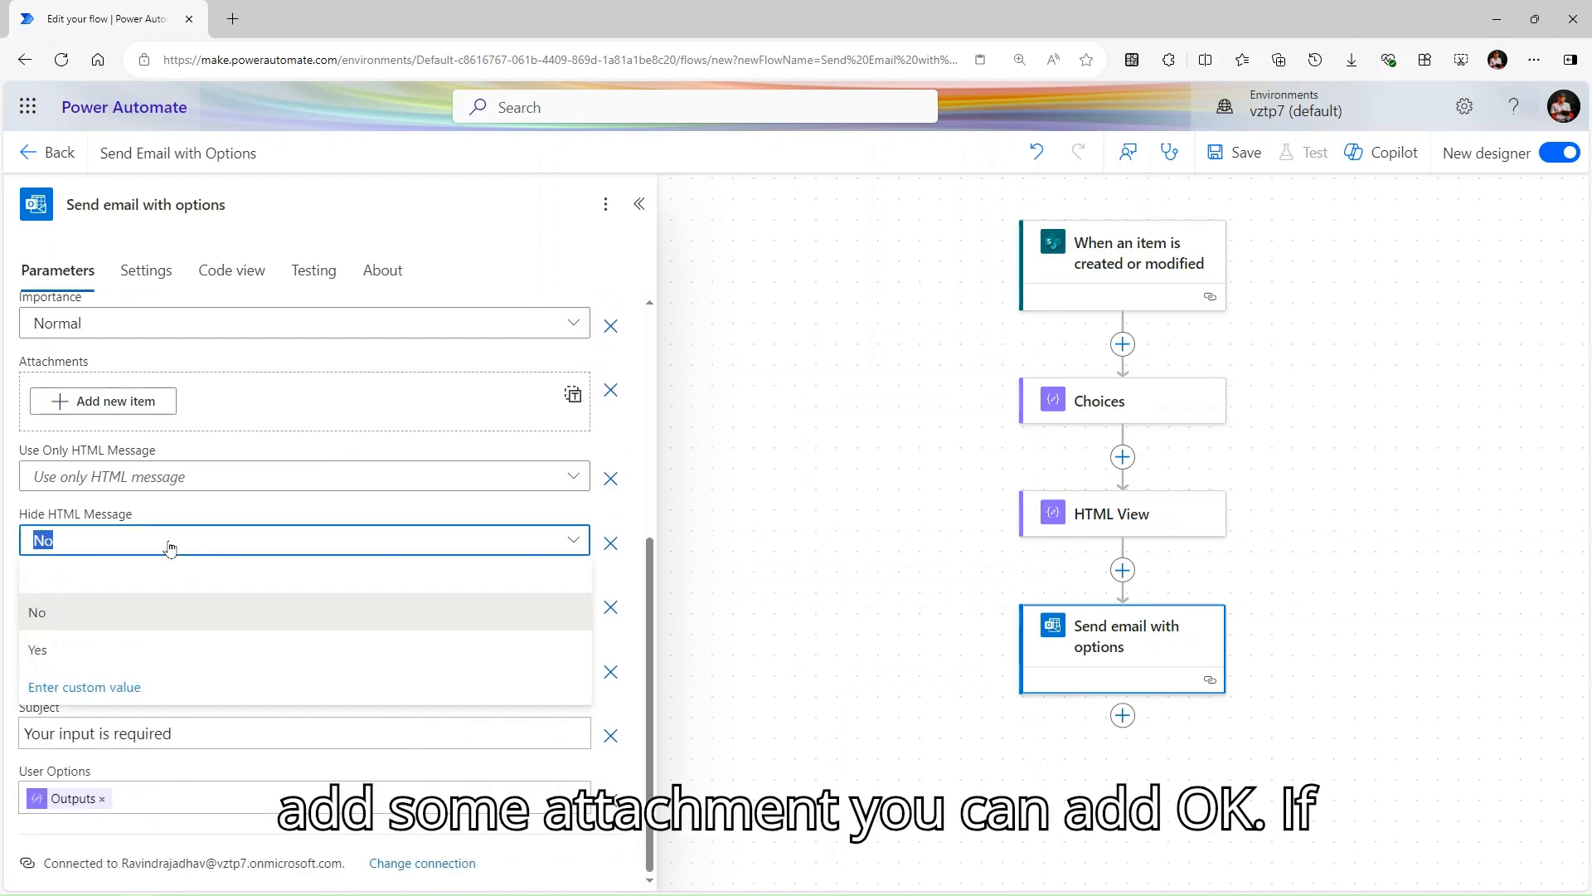
left_click(199, 508)
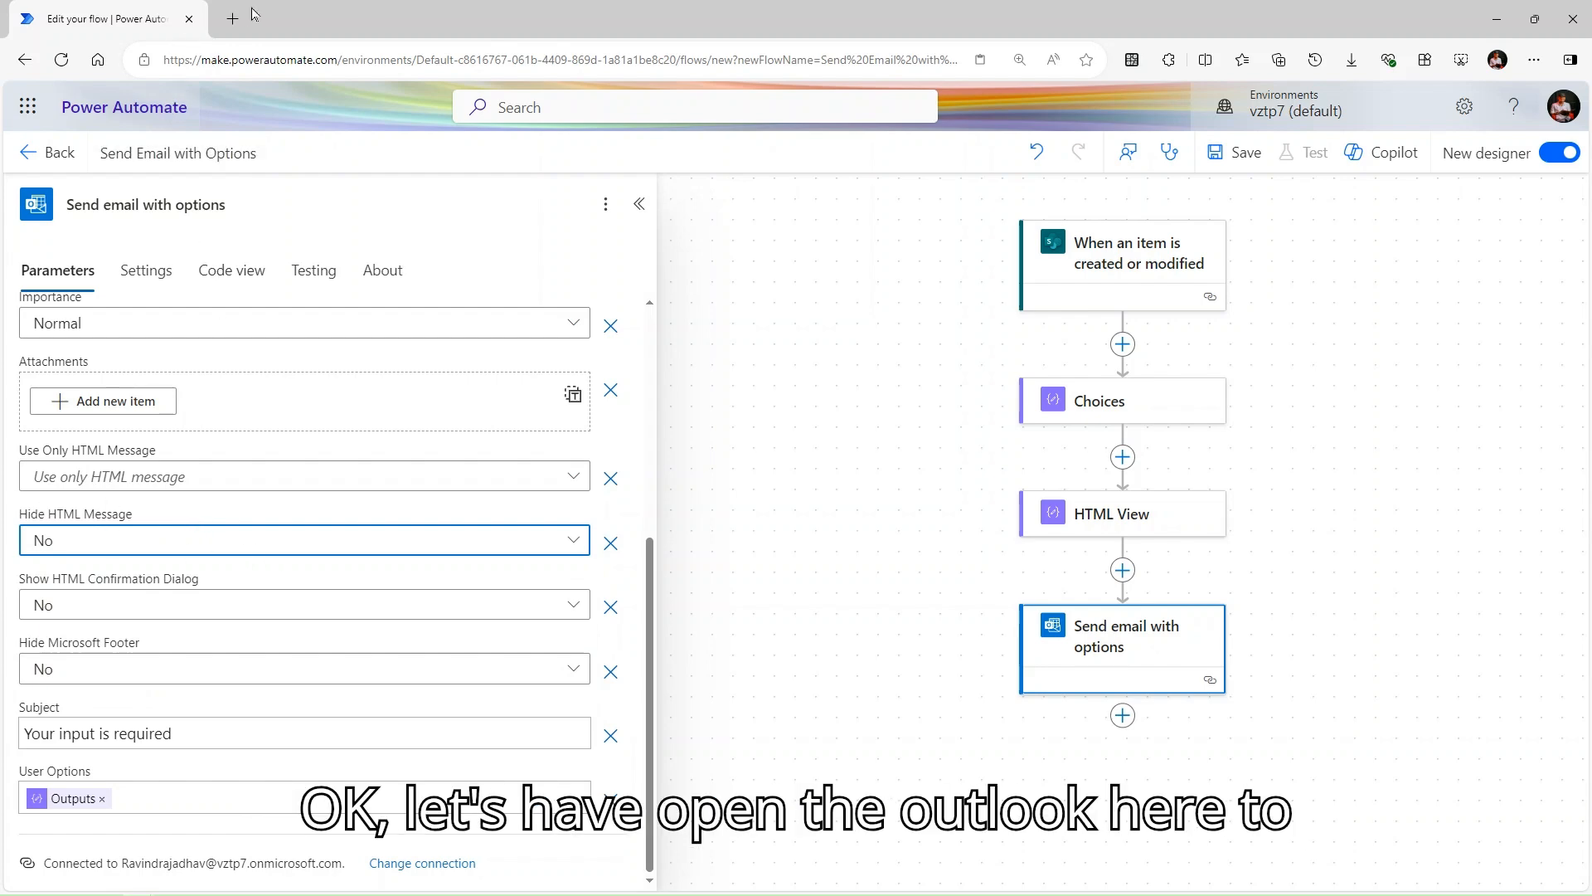
Open Outlook and examine the existing weekly timesheet, approval request and shift selection emails in the inbox.
left_click(27, 106)
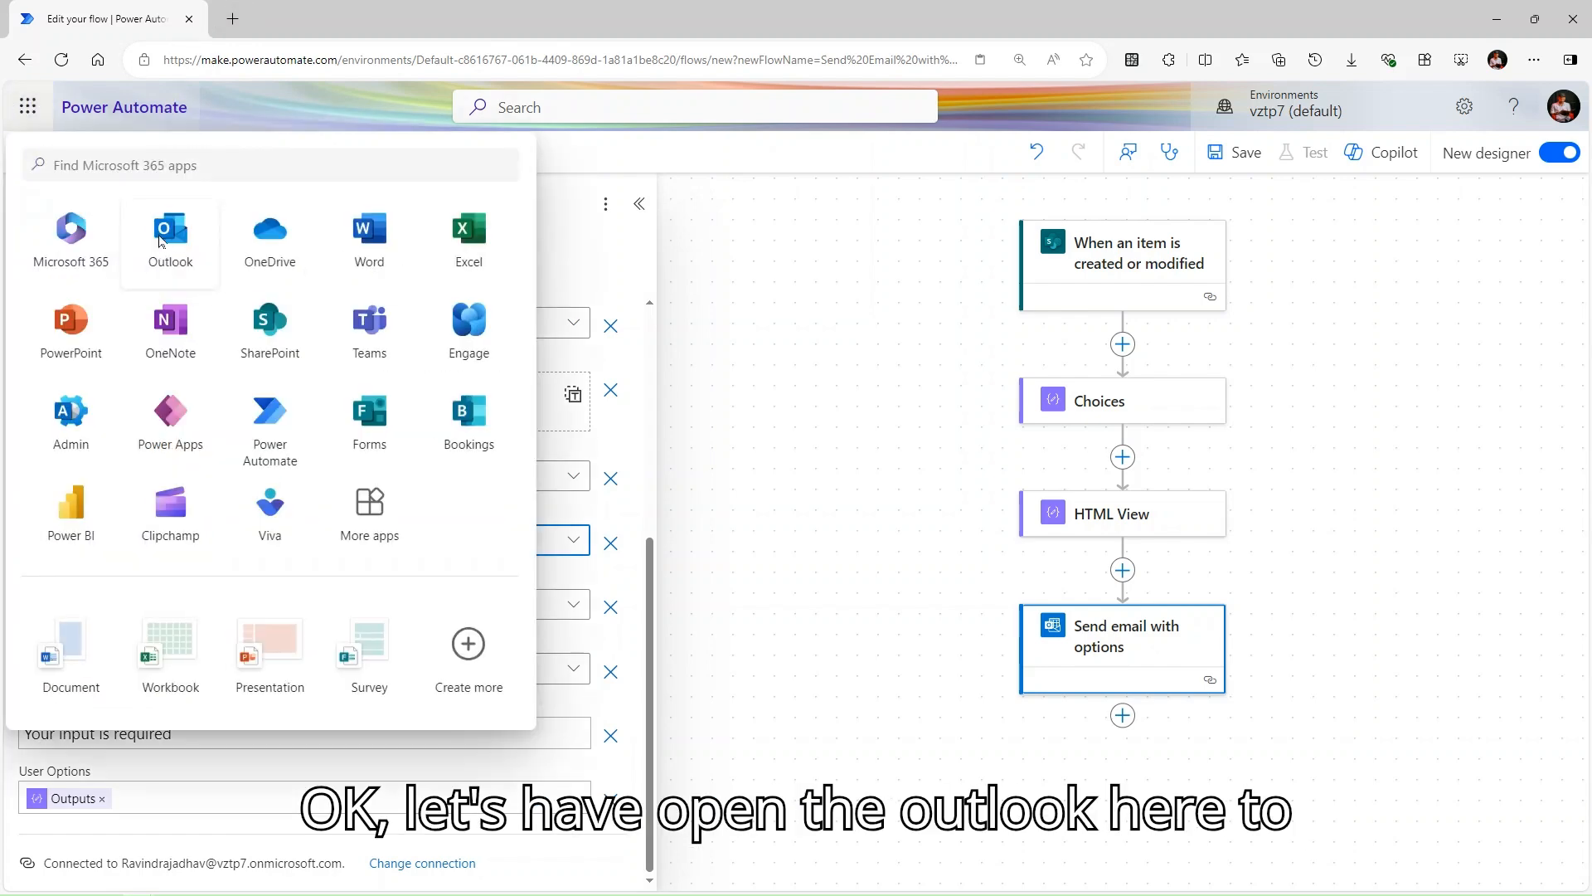
left_click(167, 240)
left_click(25, 15)
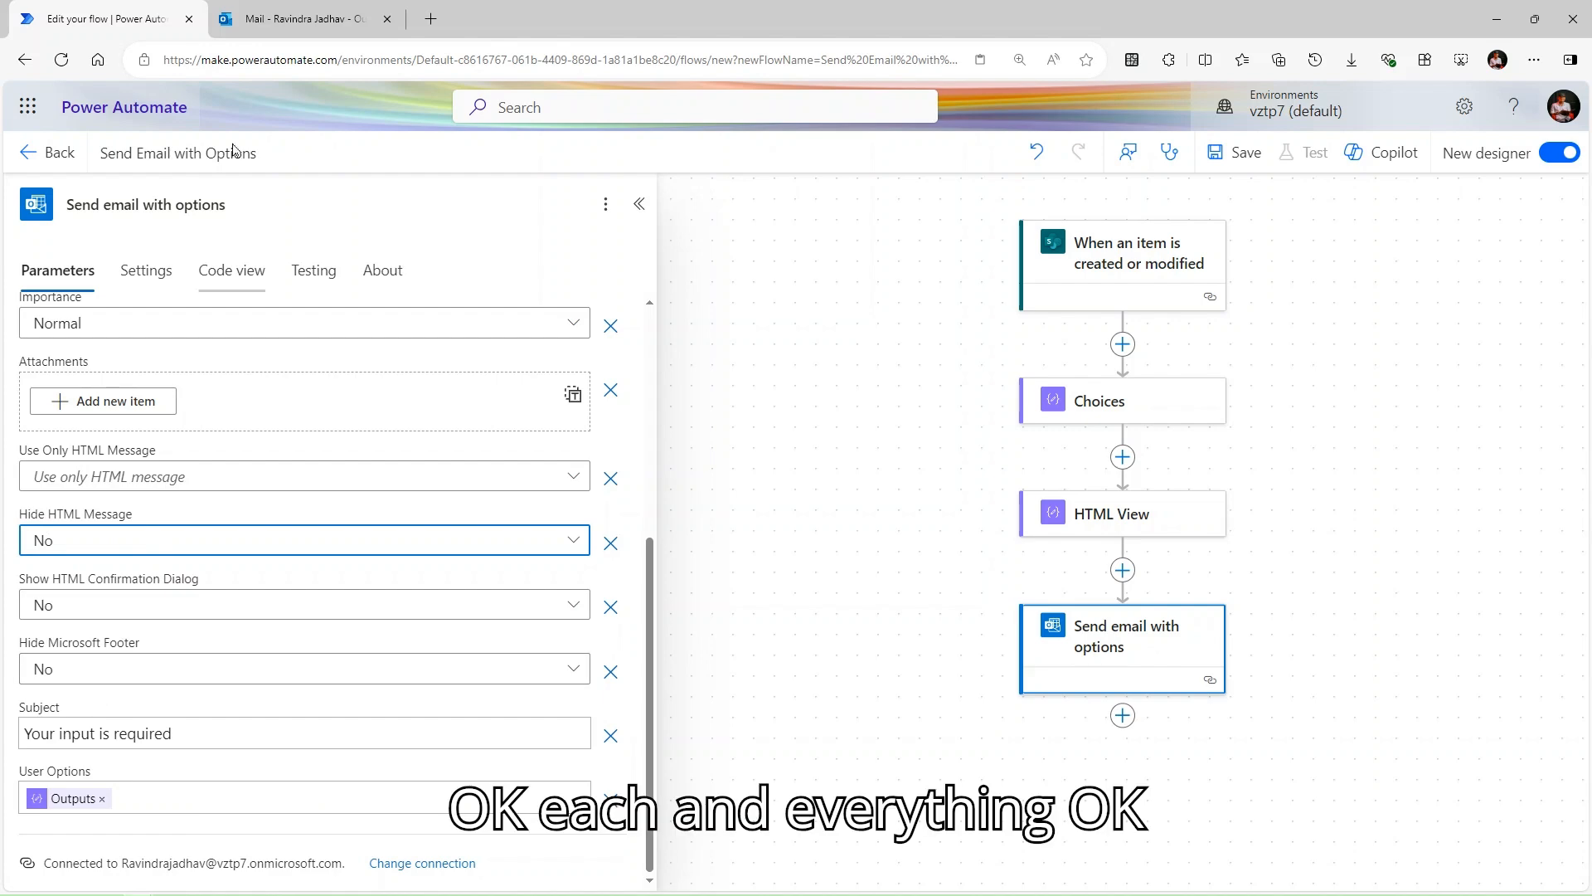
left_click(303, 18)
left_click(220, 330)
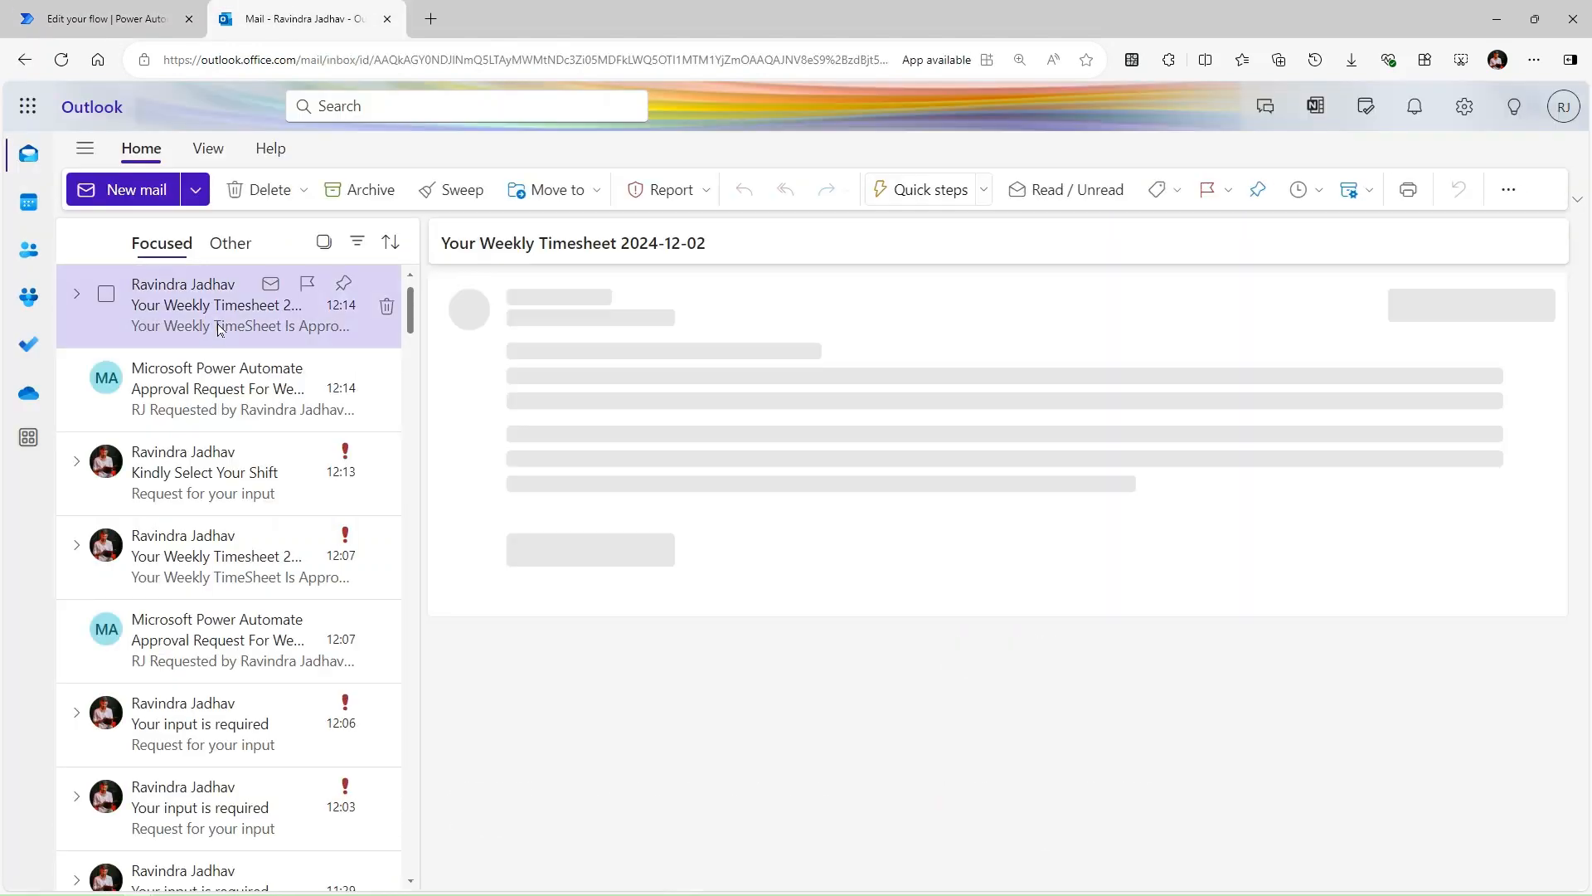
left_click(208, 420)
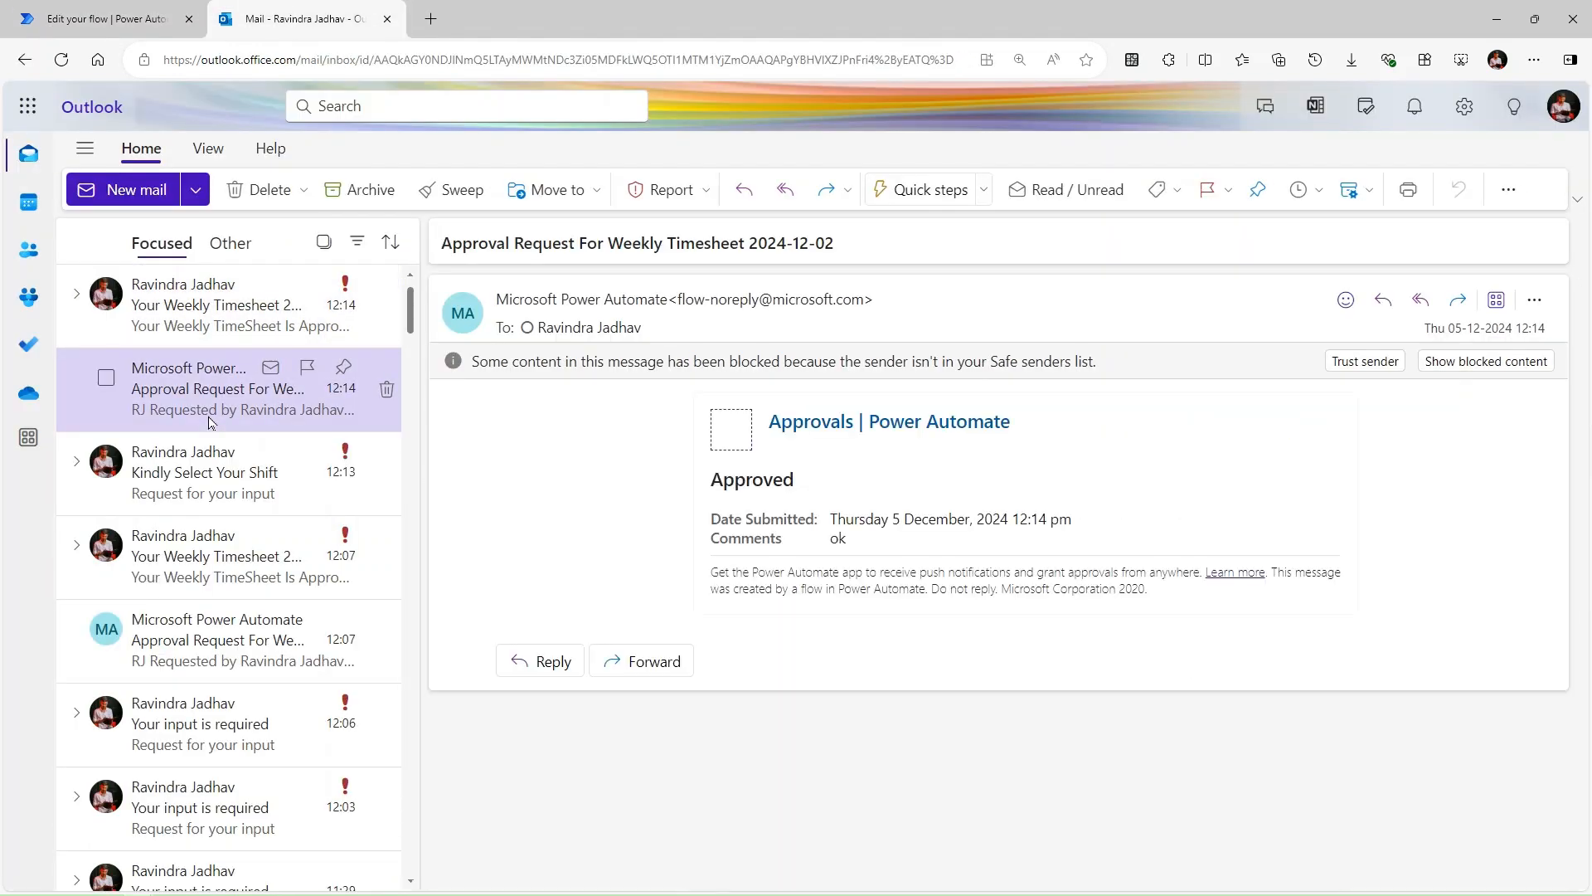
left_click(207, 467)
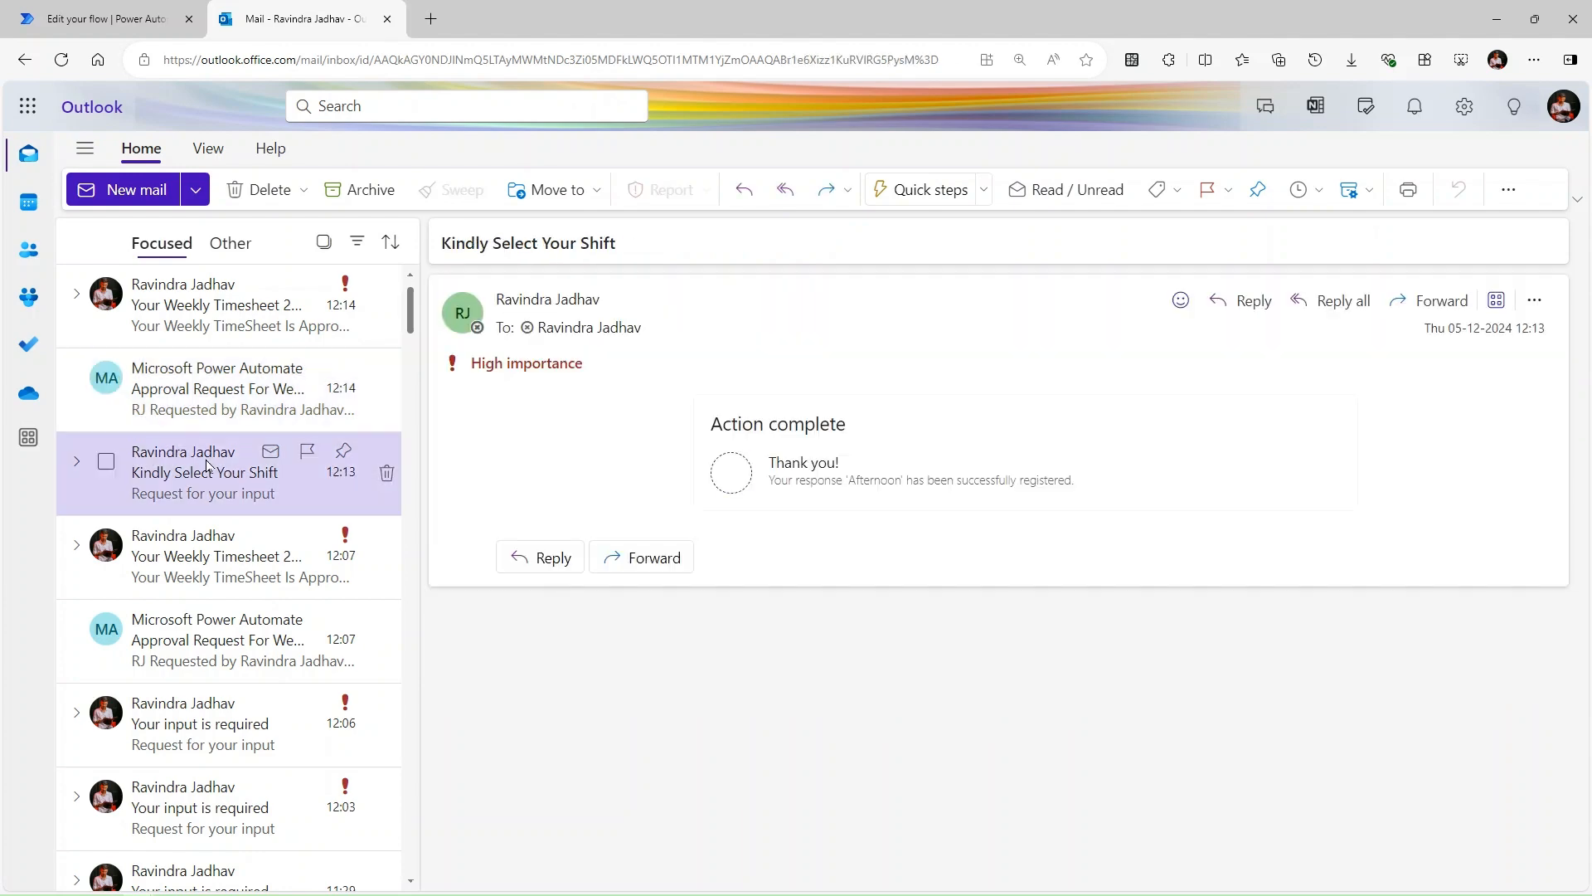
left_click(214, 423)
left_click(197, 556)
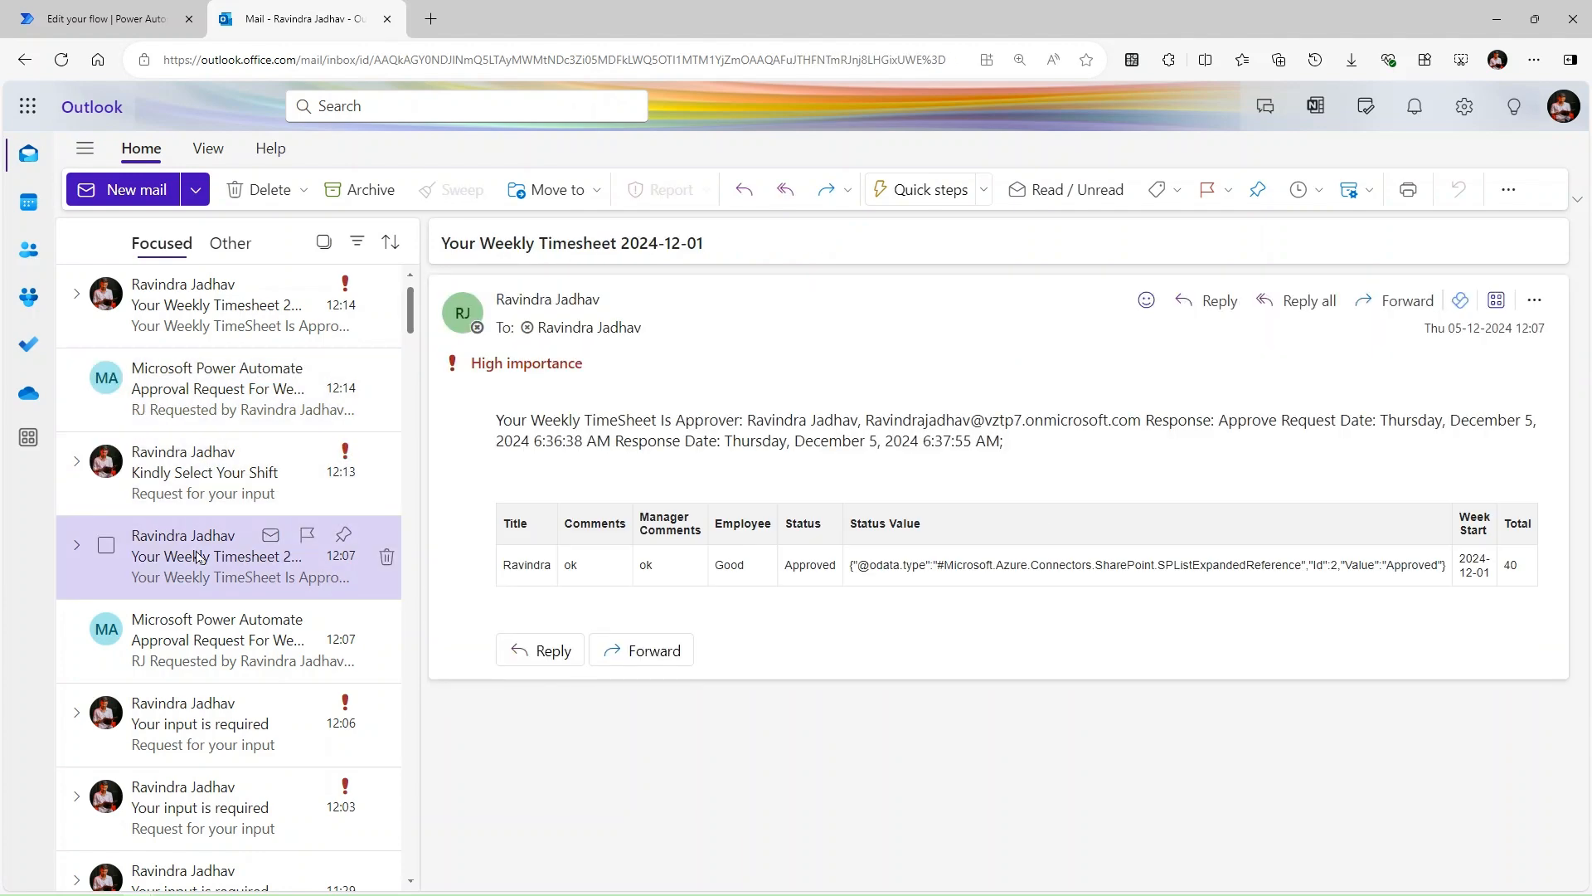
left_click(205, 645)
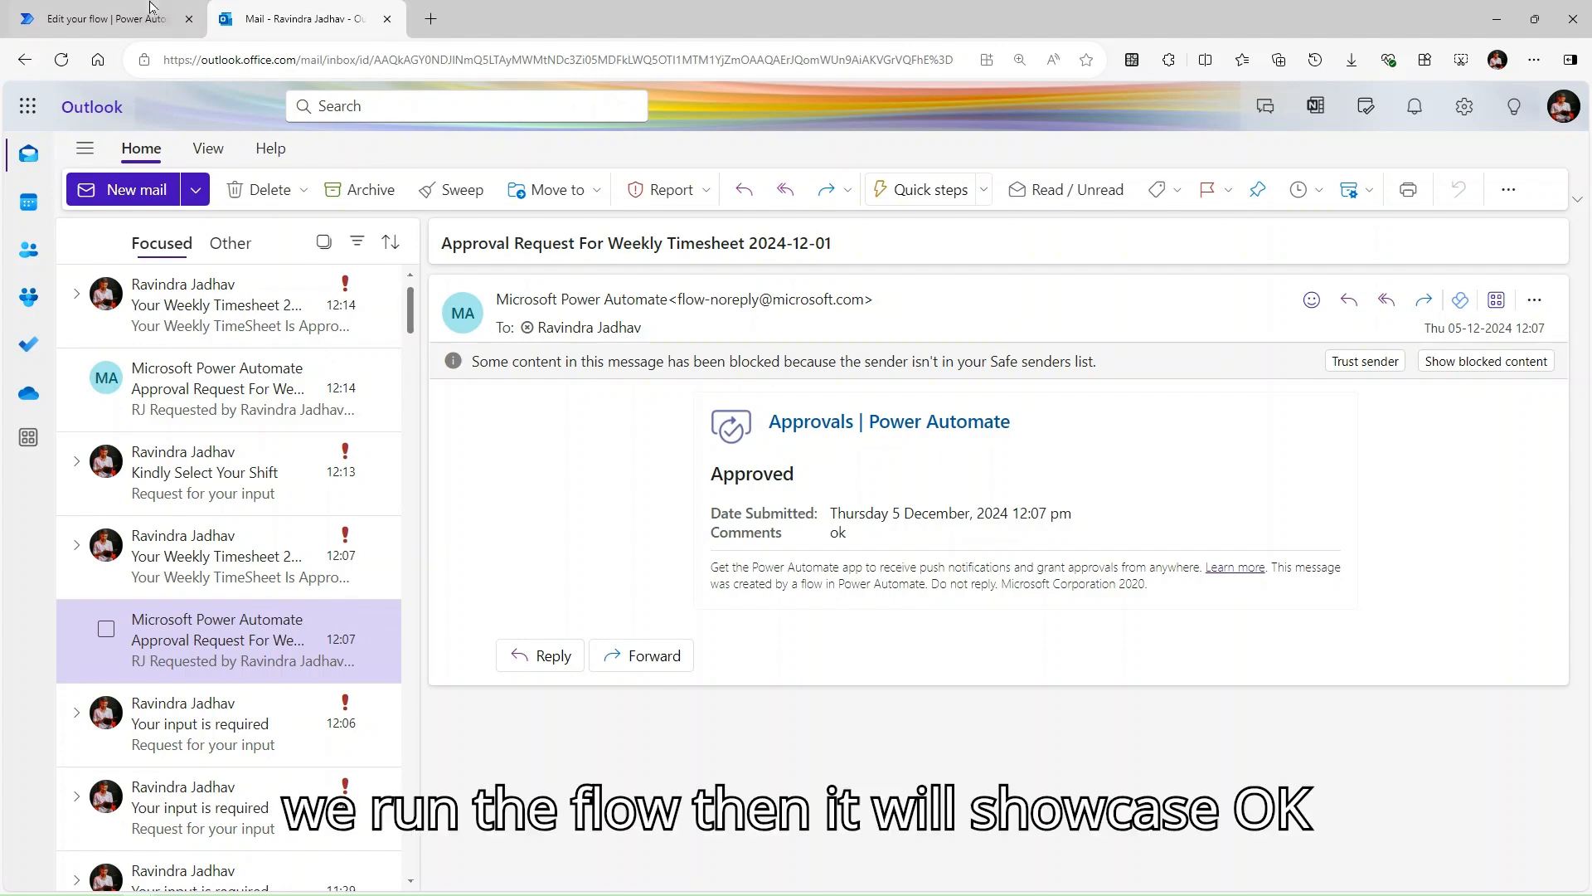
left_click(124, 9)
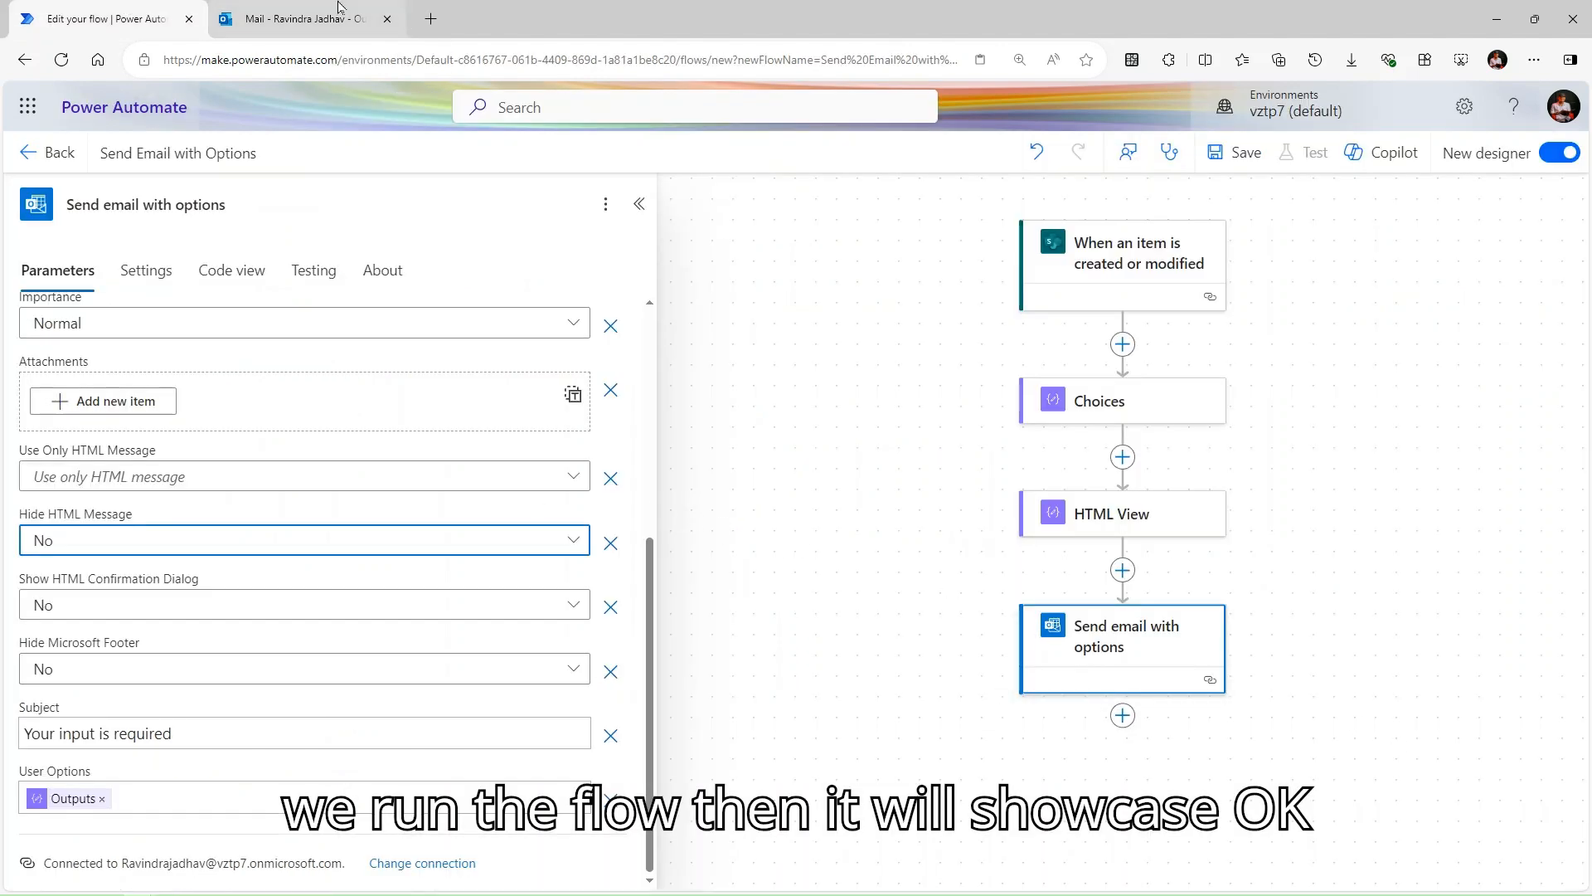
left_click(298, 18)
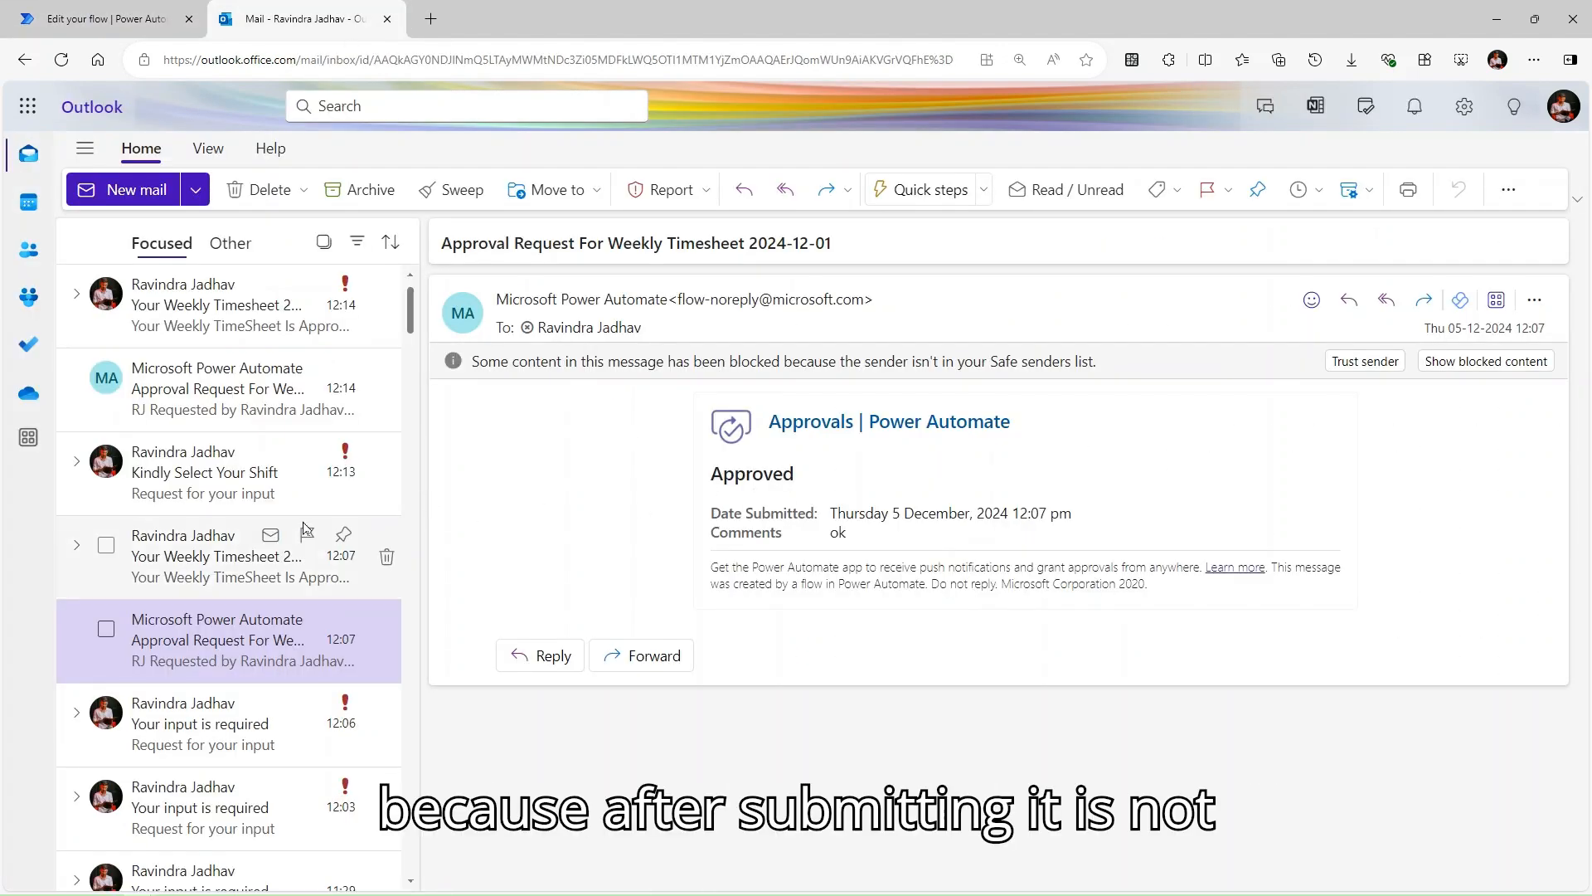
left_click(241, 547)
left_click(267, 485)
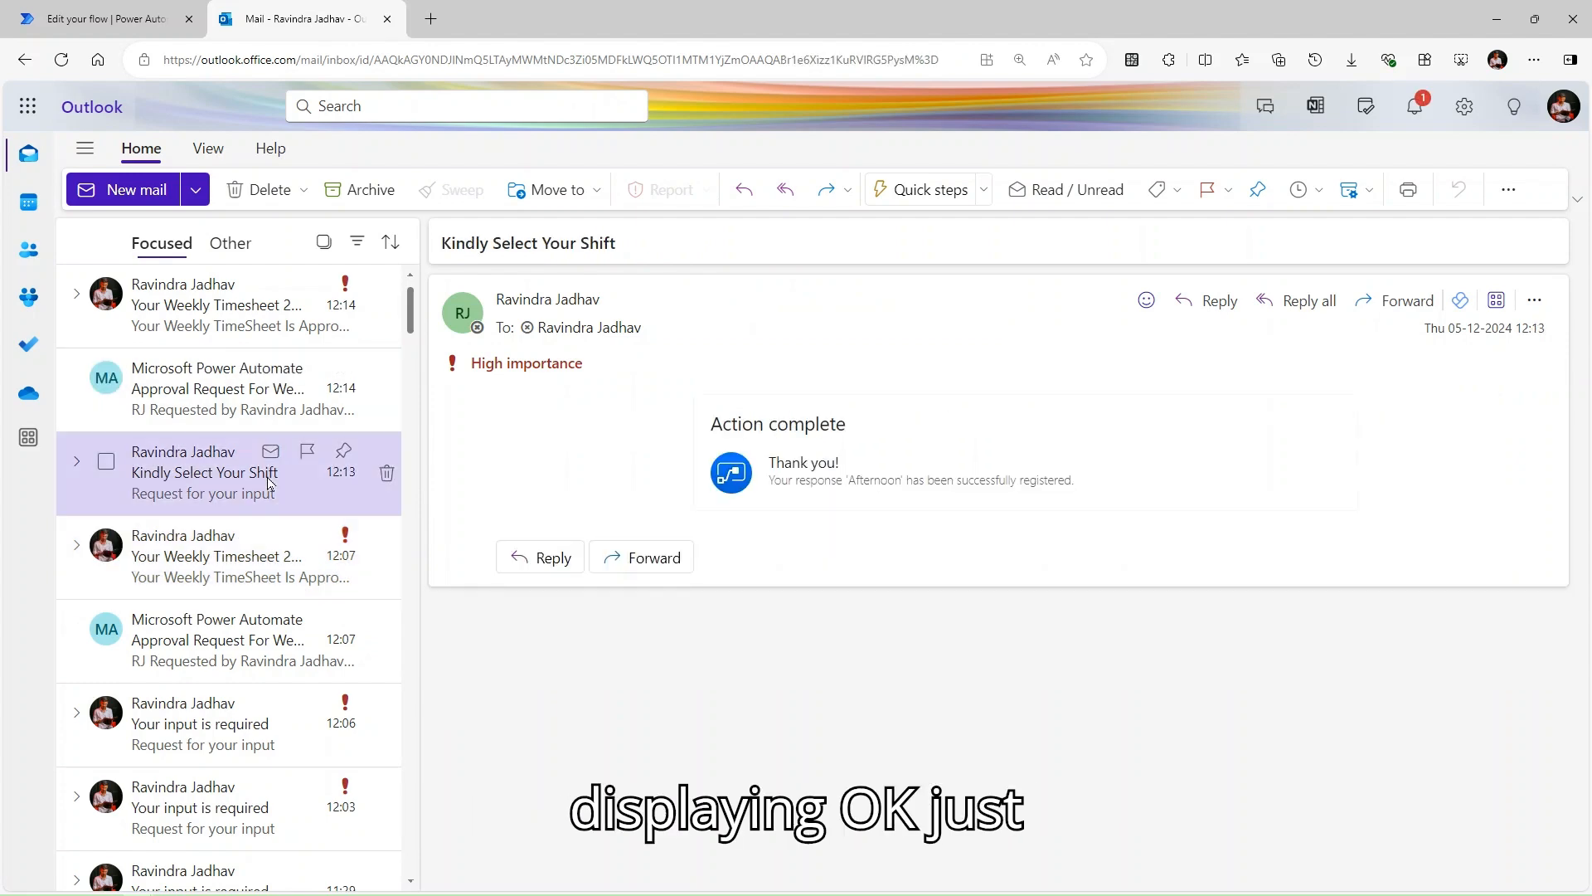
Return to the flow and set the Send email with options Subject to "Please Filled Your Shift Details".
left_click(106, 19)
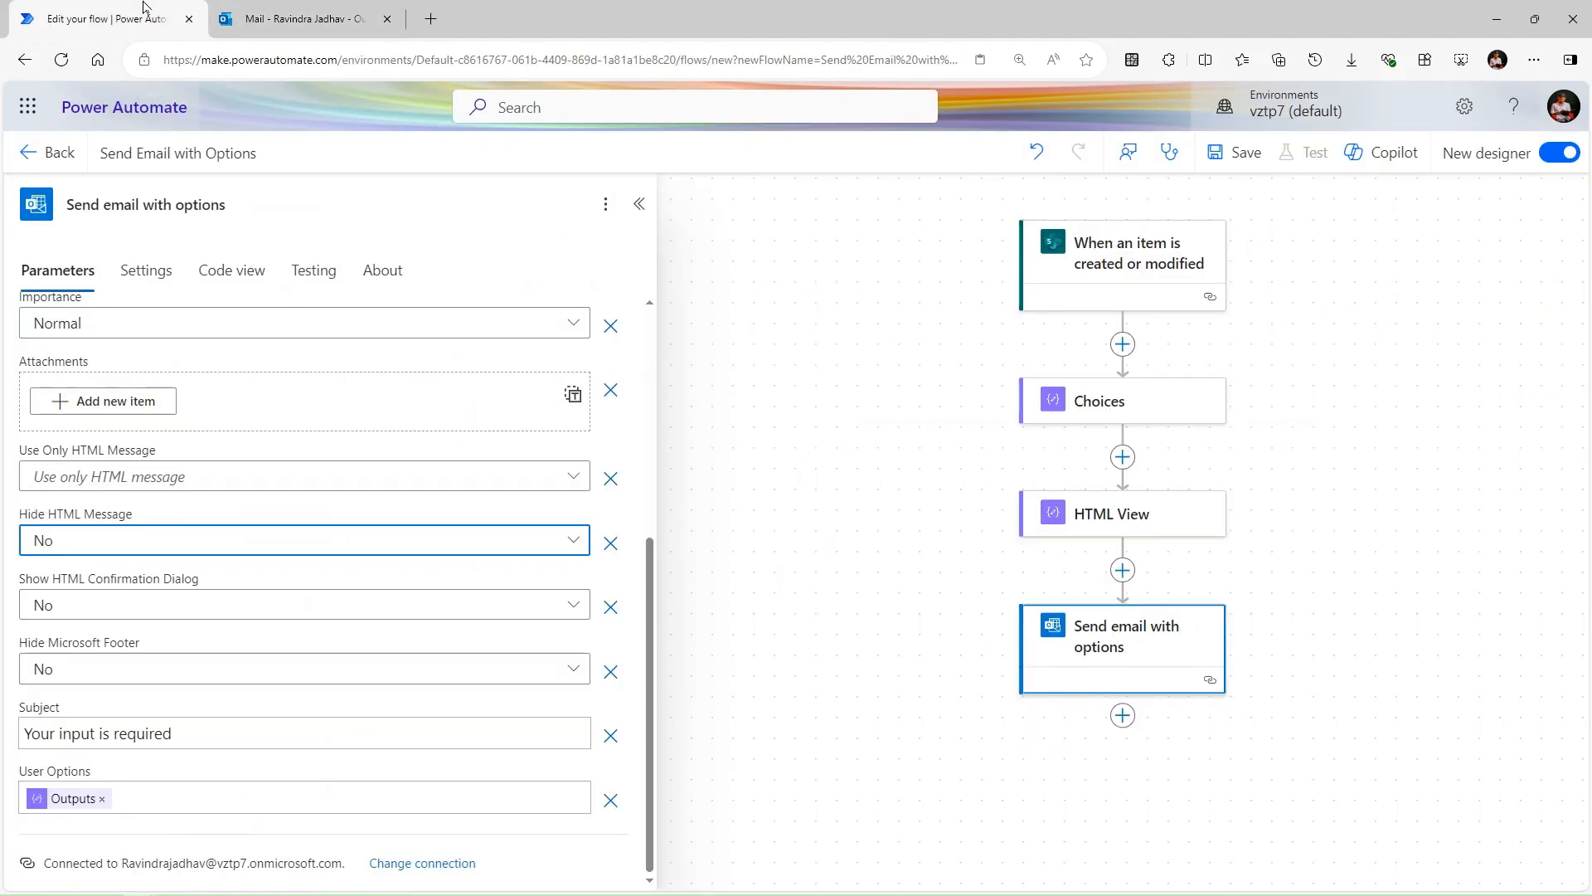
scroll(387, 547, "up", 5)
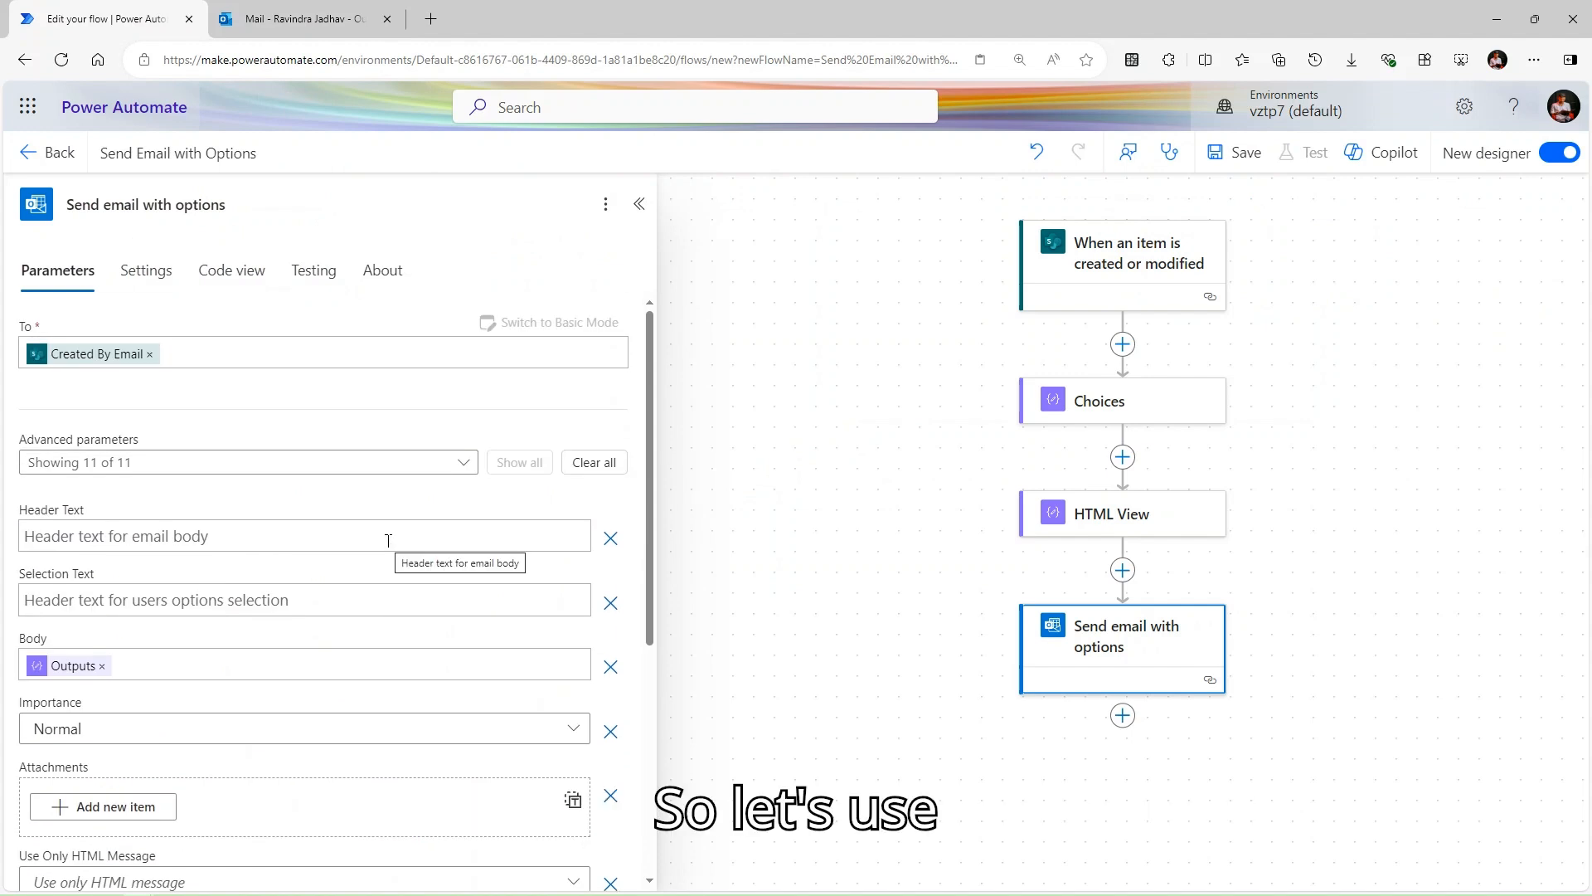
scroll(387, 540, "down", 5)
left_click(247, 728)
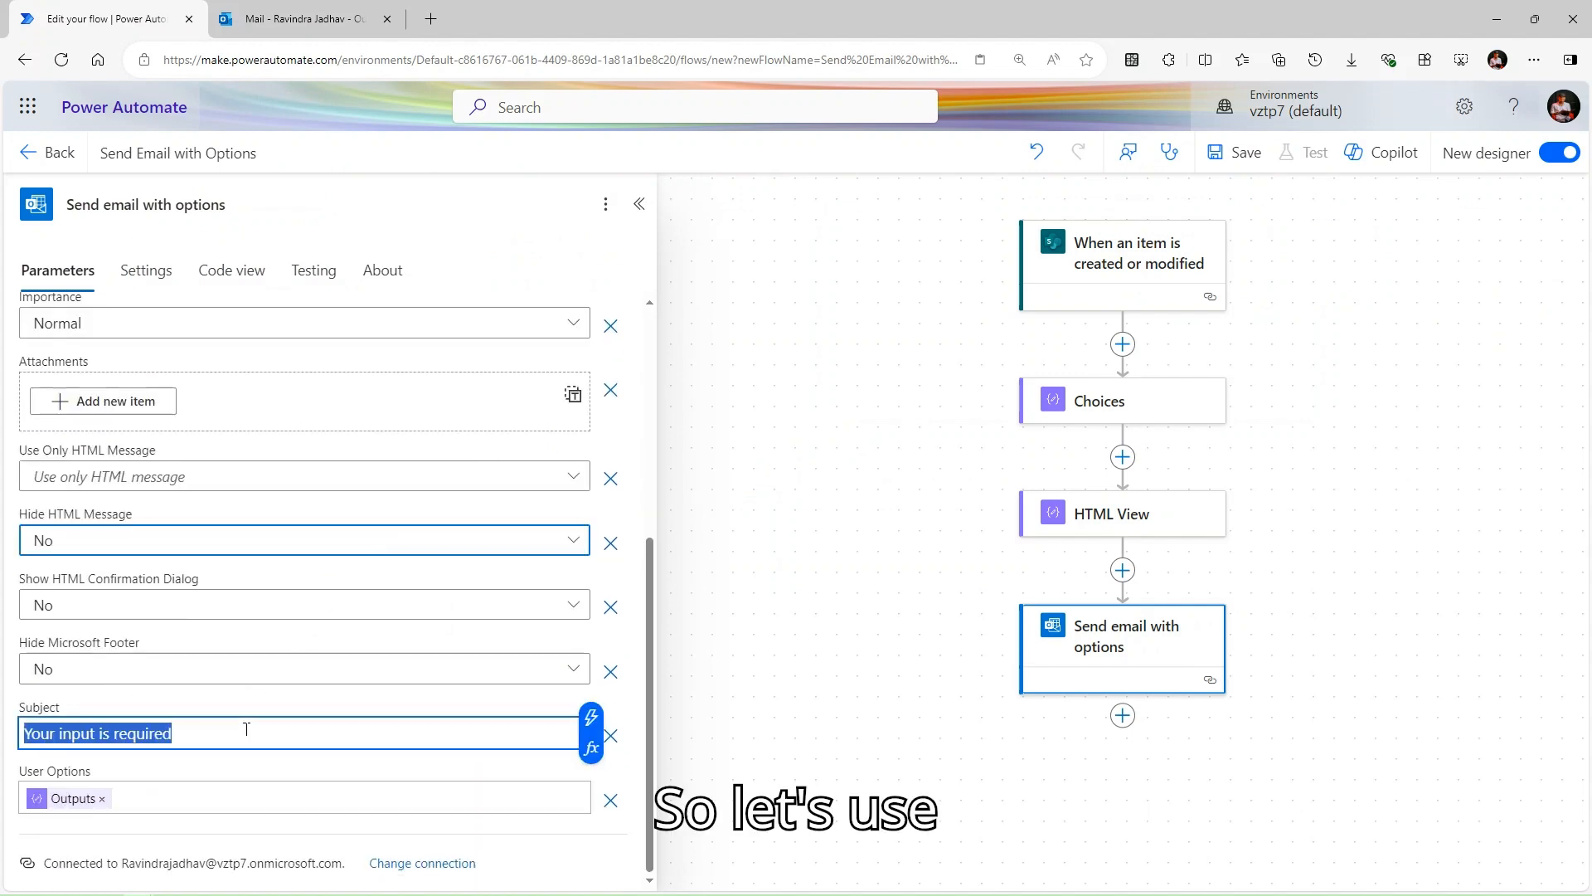
key("BackSpace")
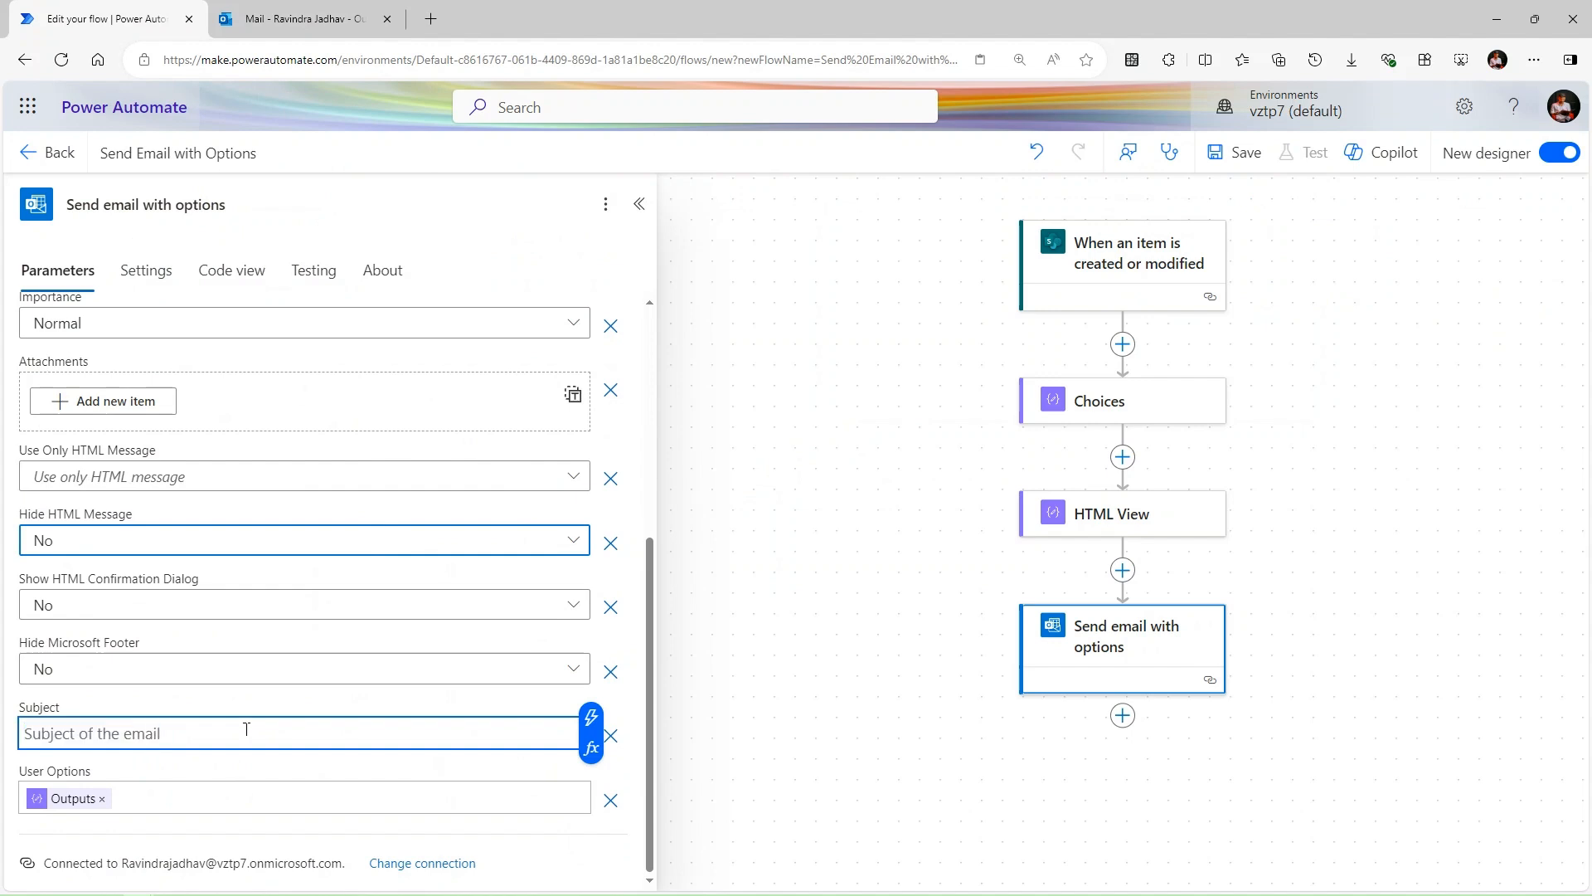
type("P")
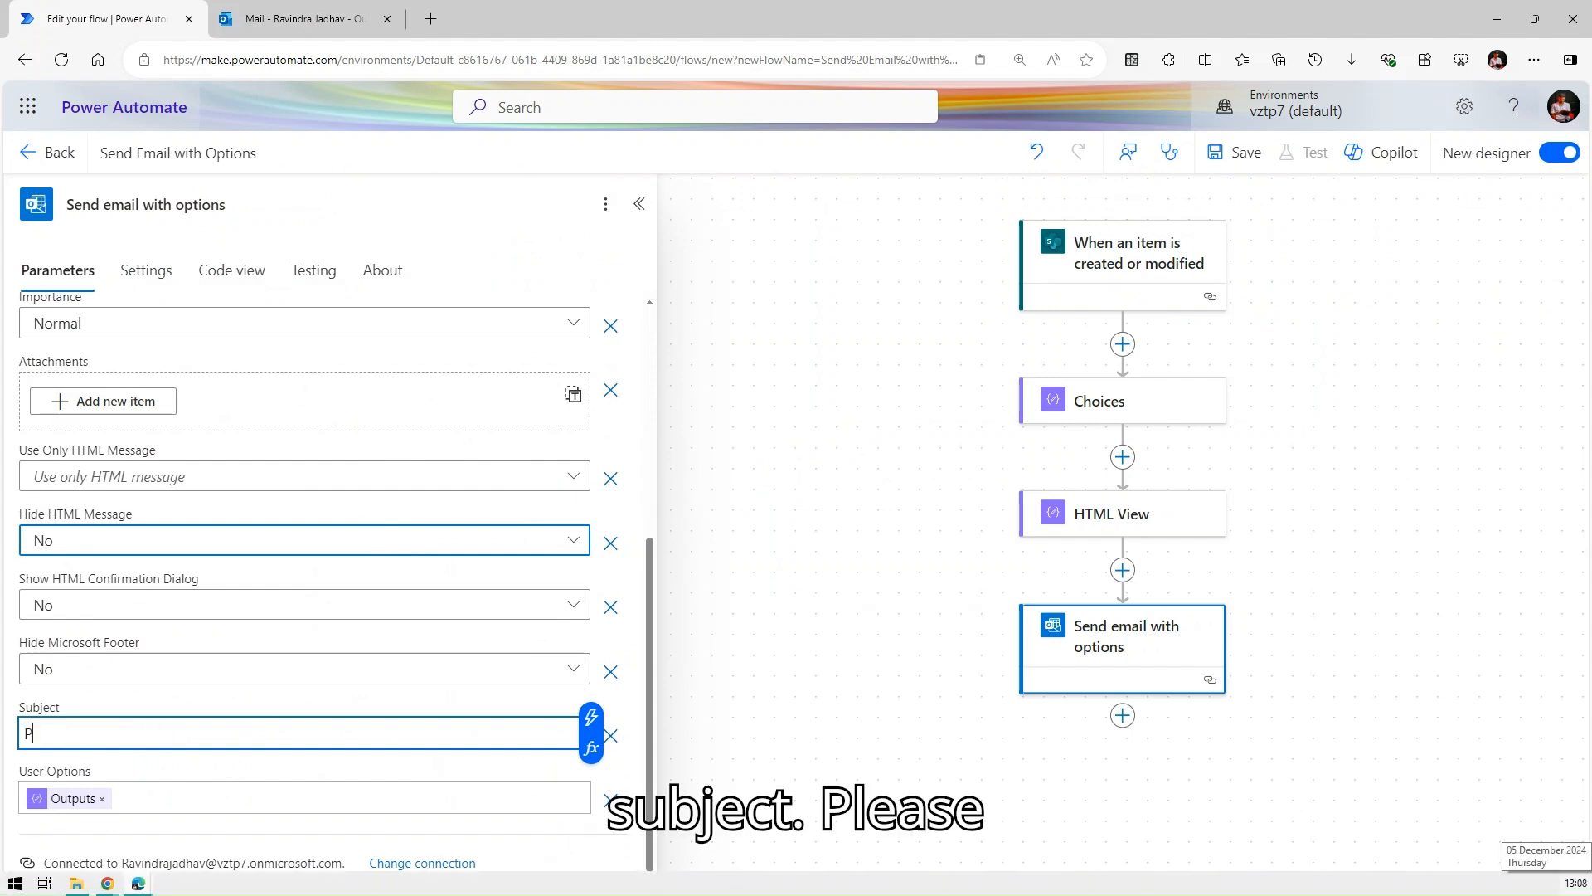
type("lease")
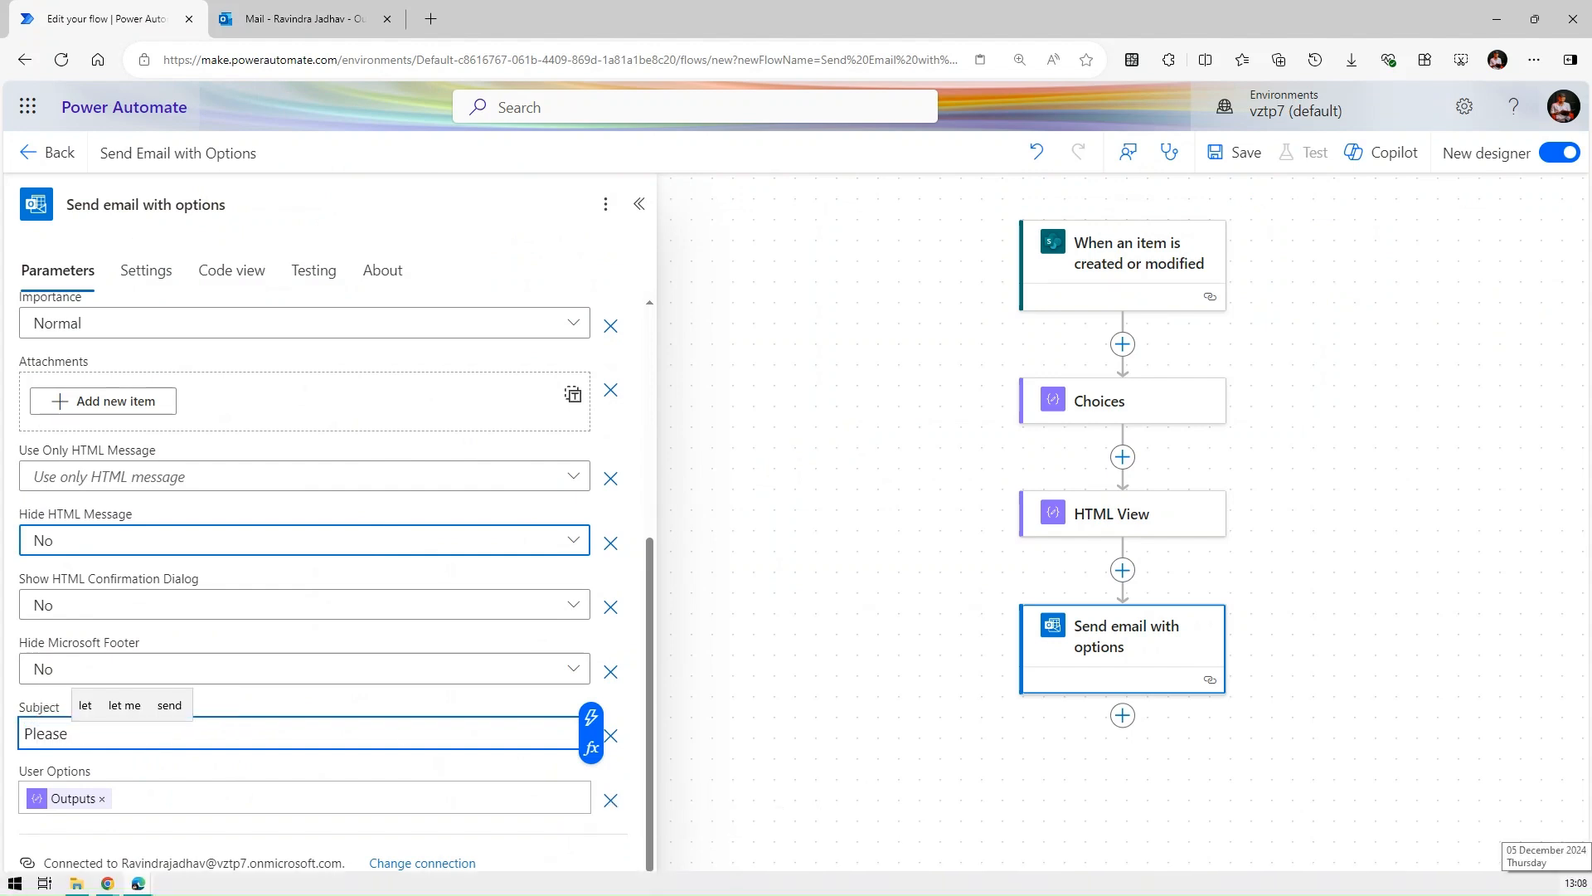
type(" Fille")
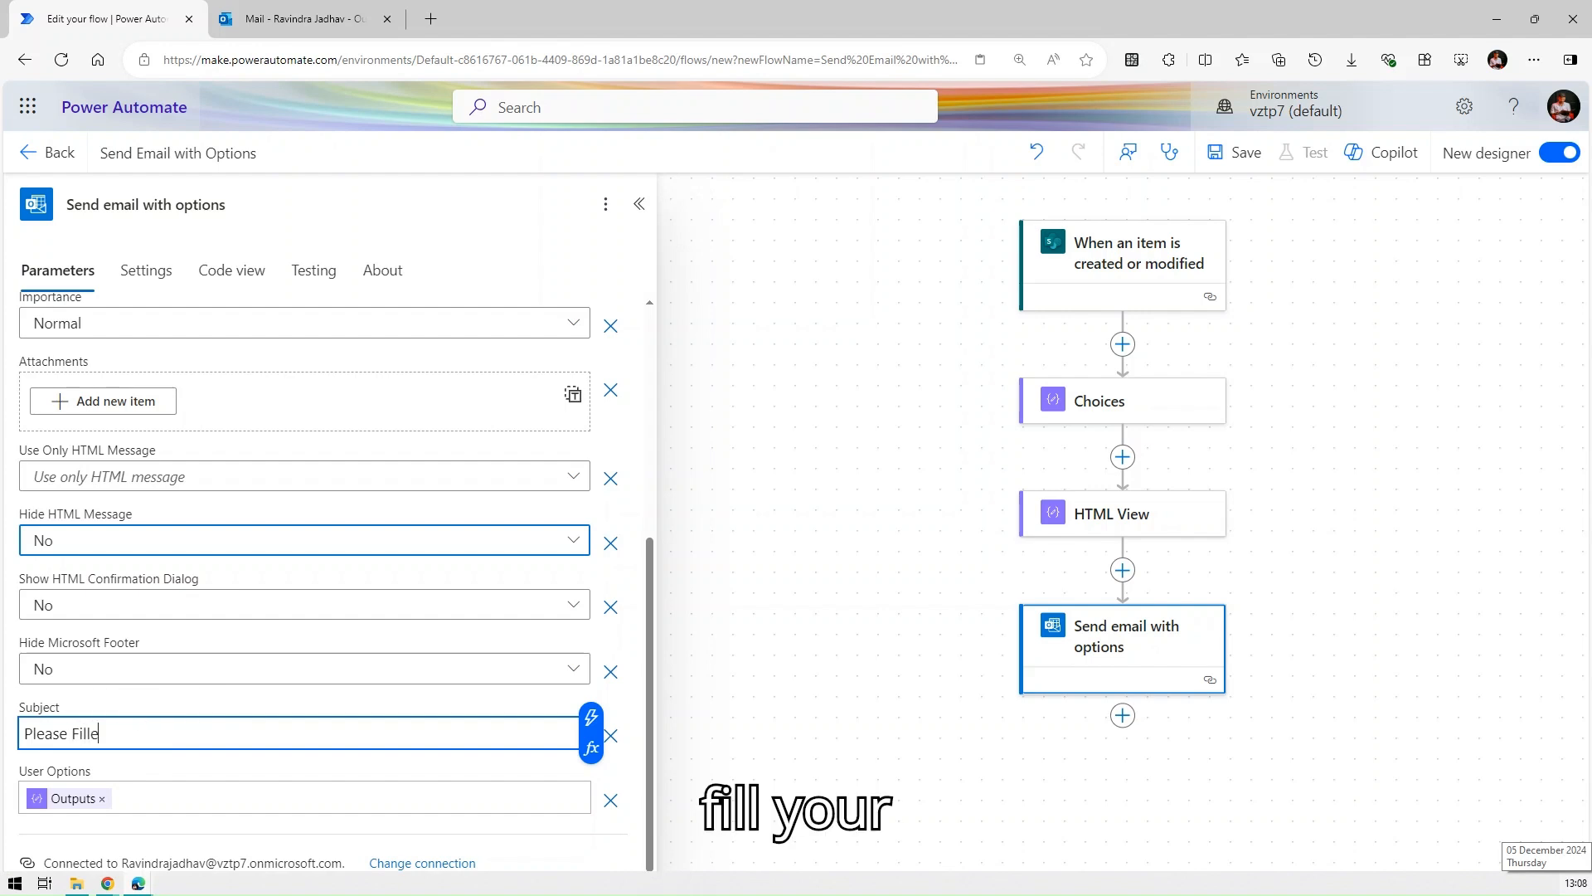
type("d Your")
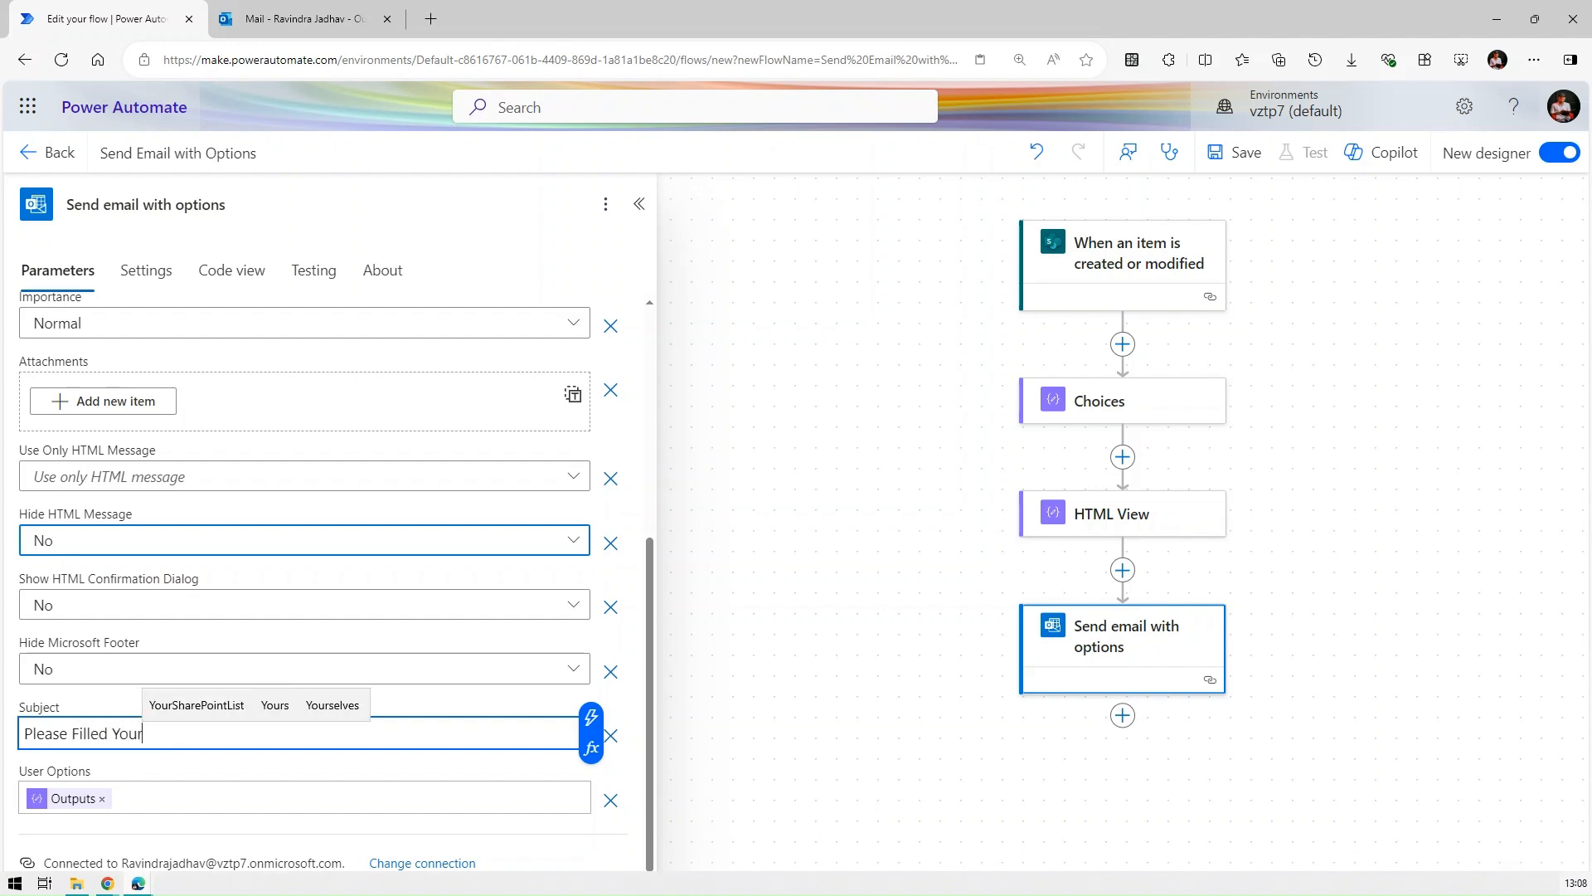
type(" Shift ")
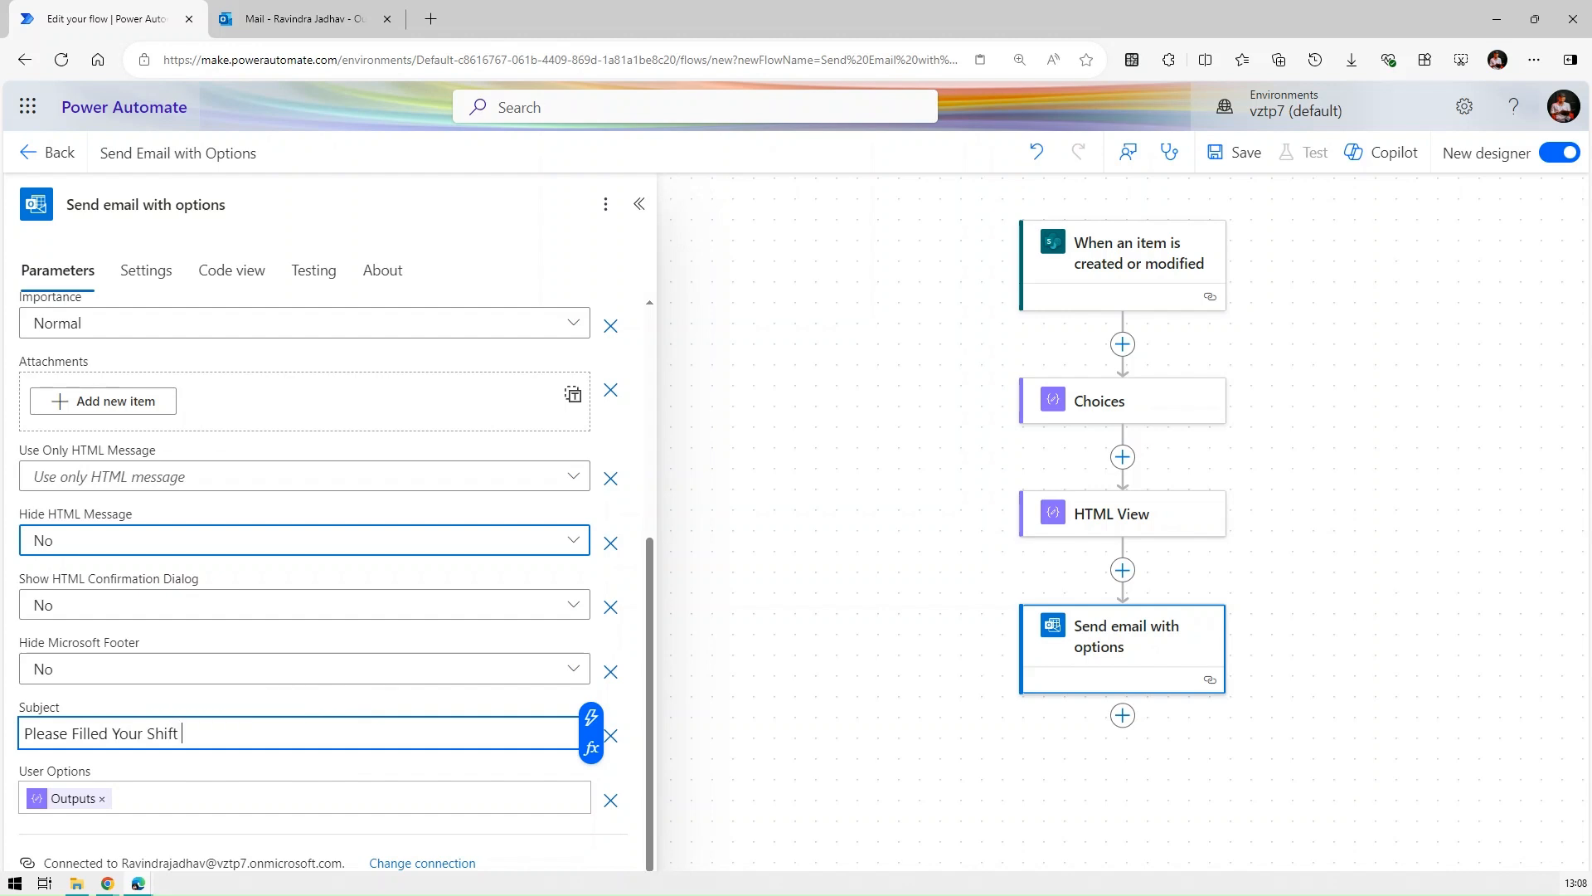
type("Details")
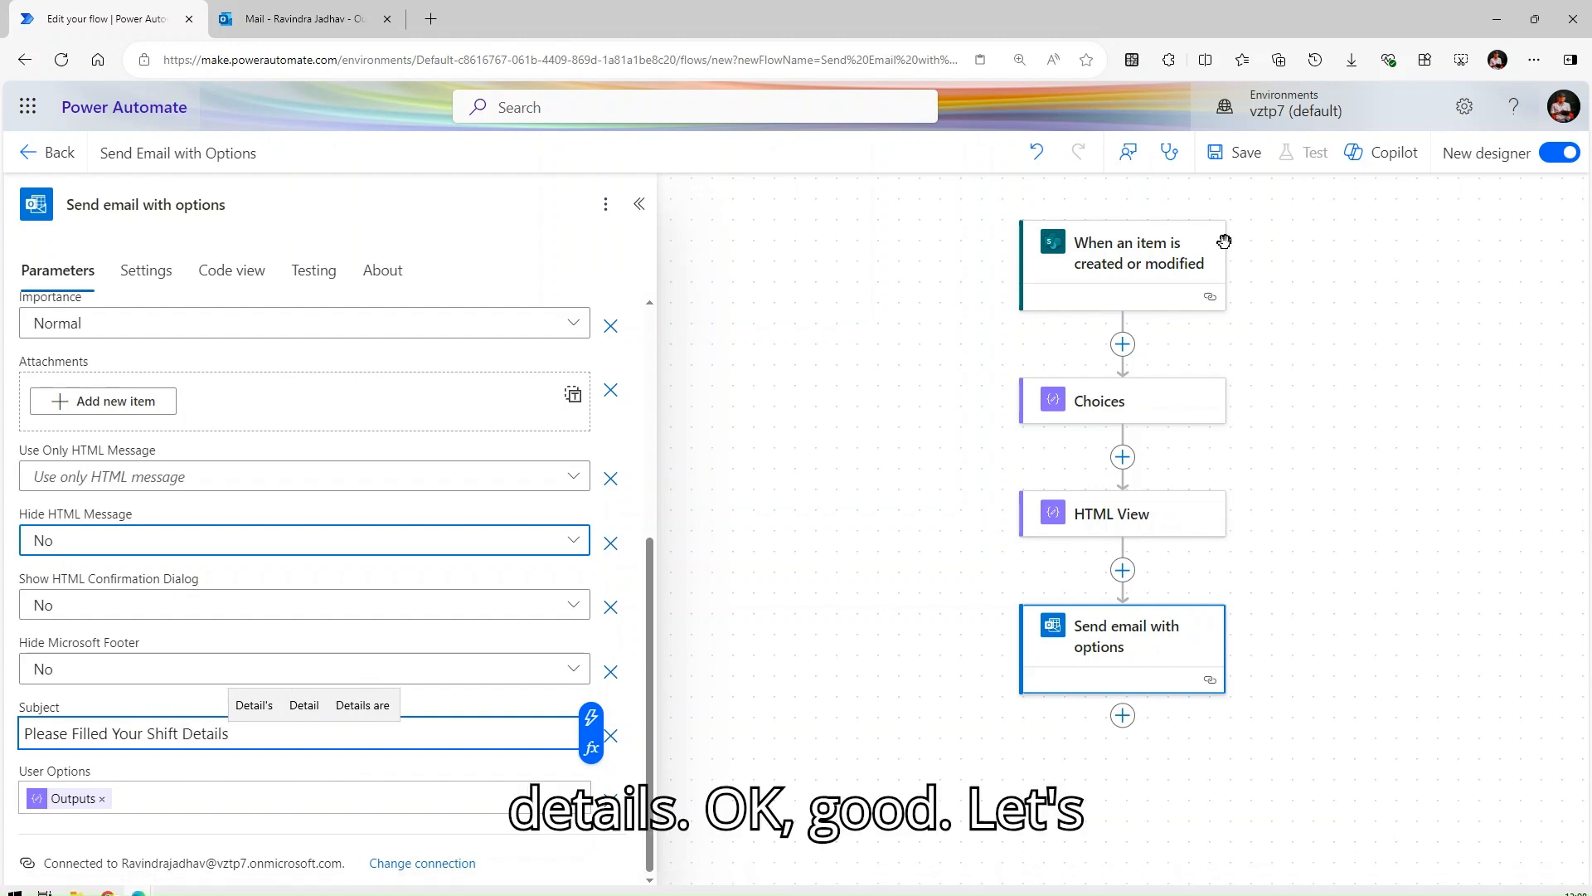
Add a Compose action after Send email with options and set its Inputs to the body/SelectedOption dynamic value.
left_click(1123, 717)
left_click(1182, 717)
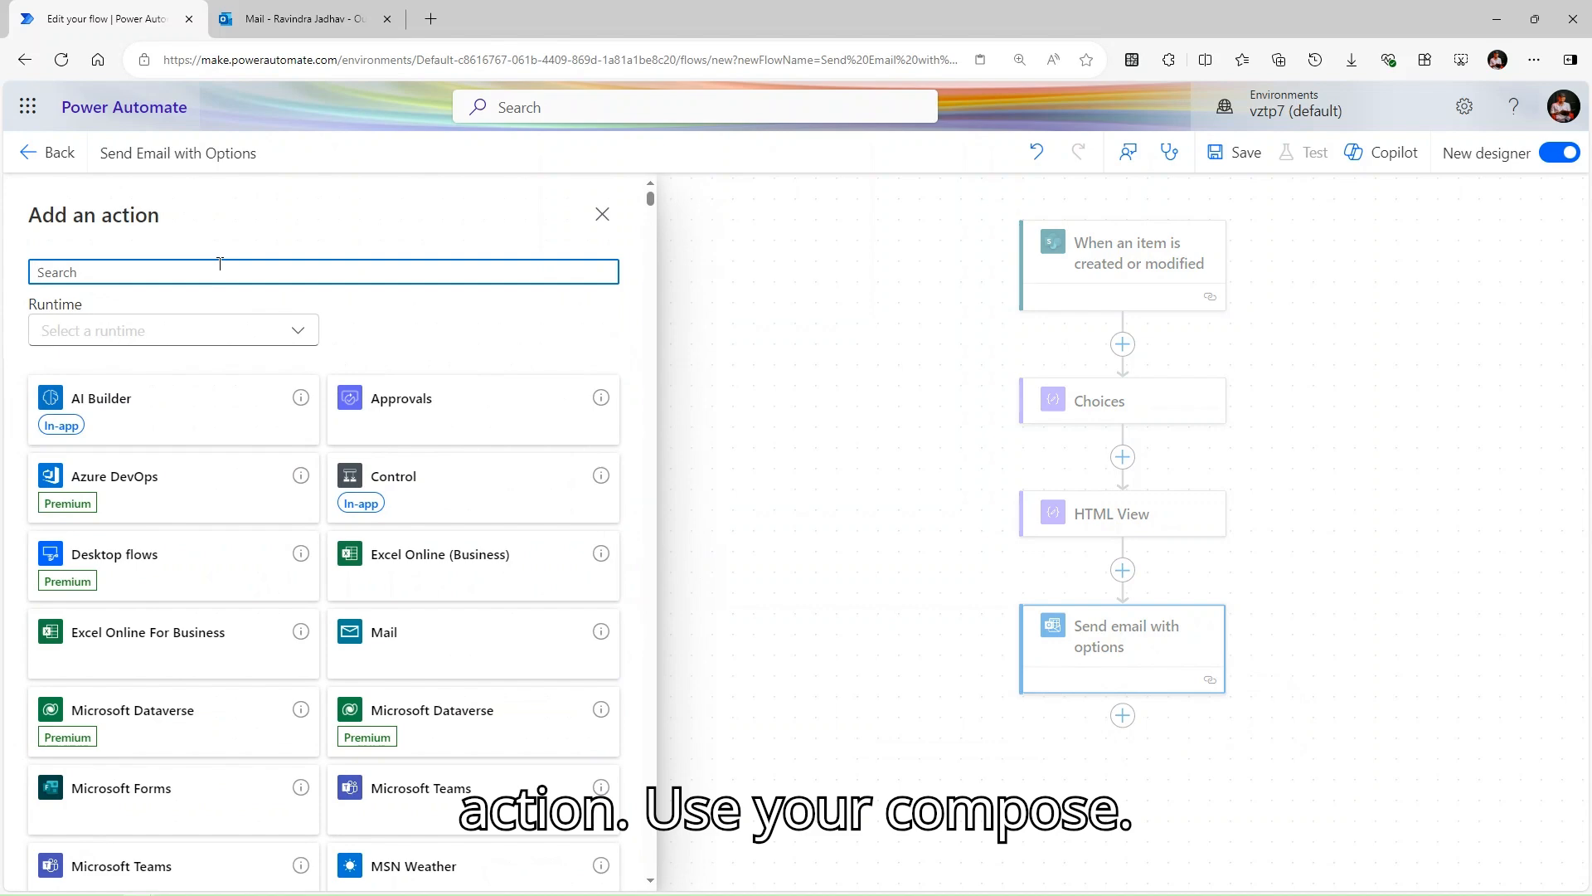
type("compos")
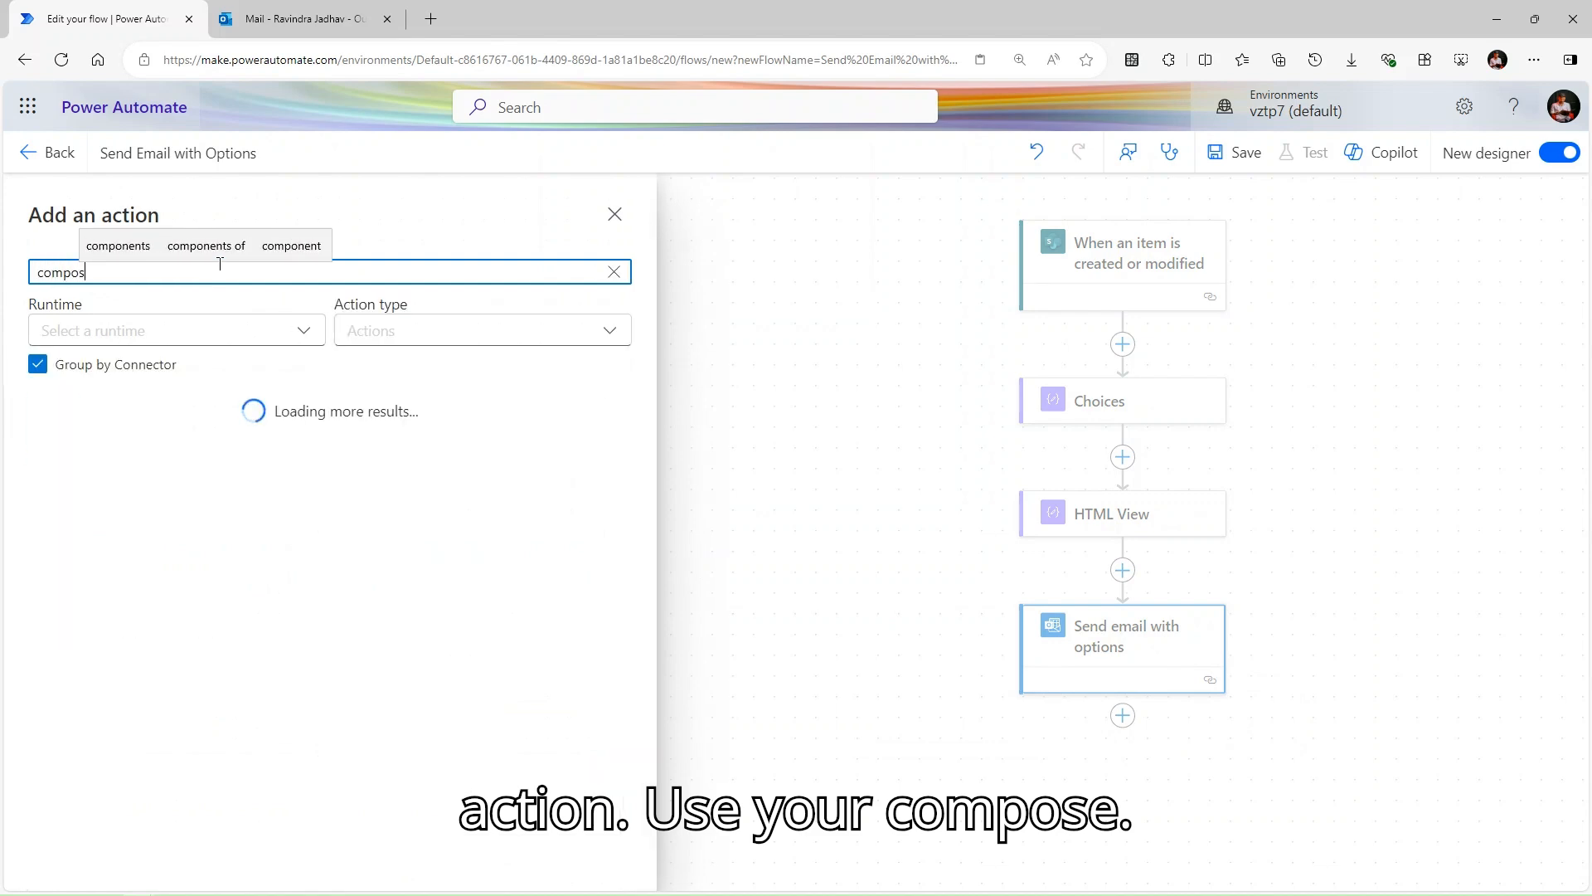
type("e")
left_click(199, 474)
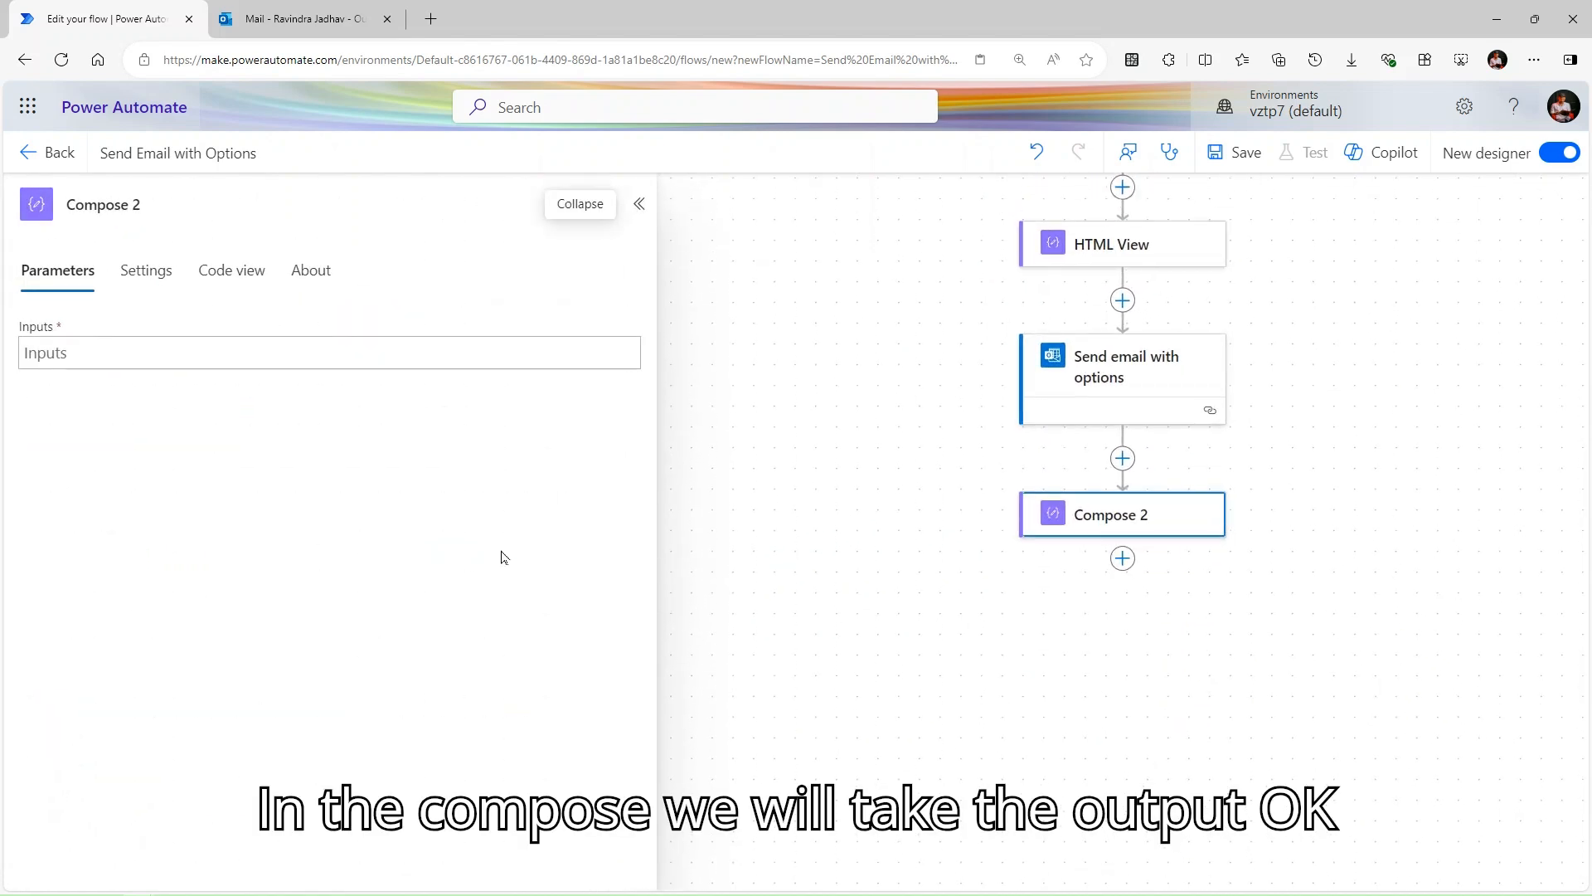
left_click(224, 353)
left_click(642, 336)
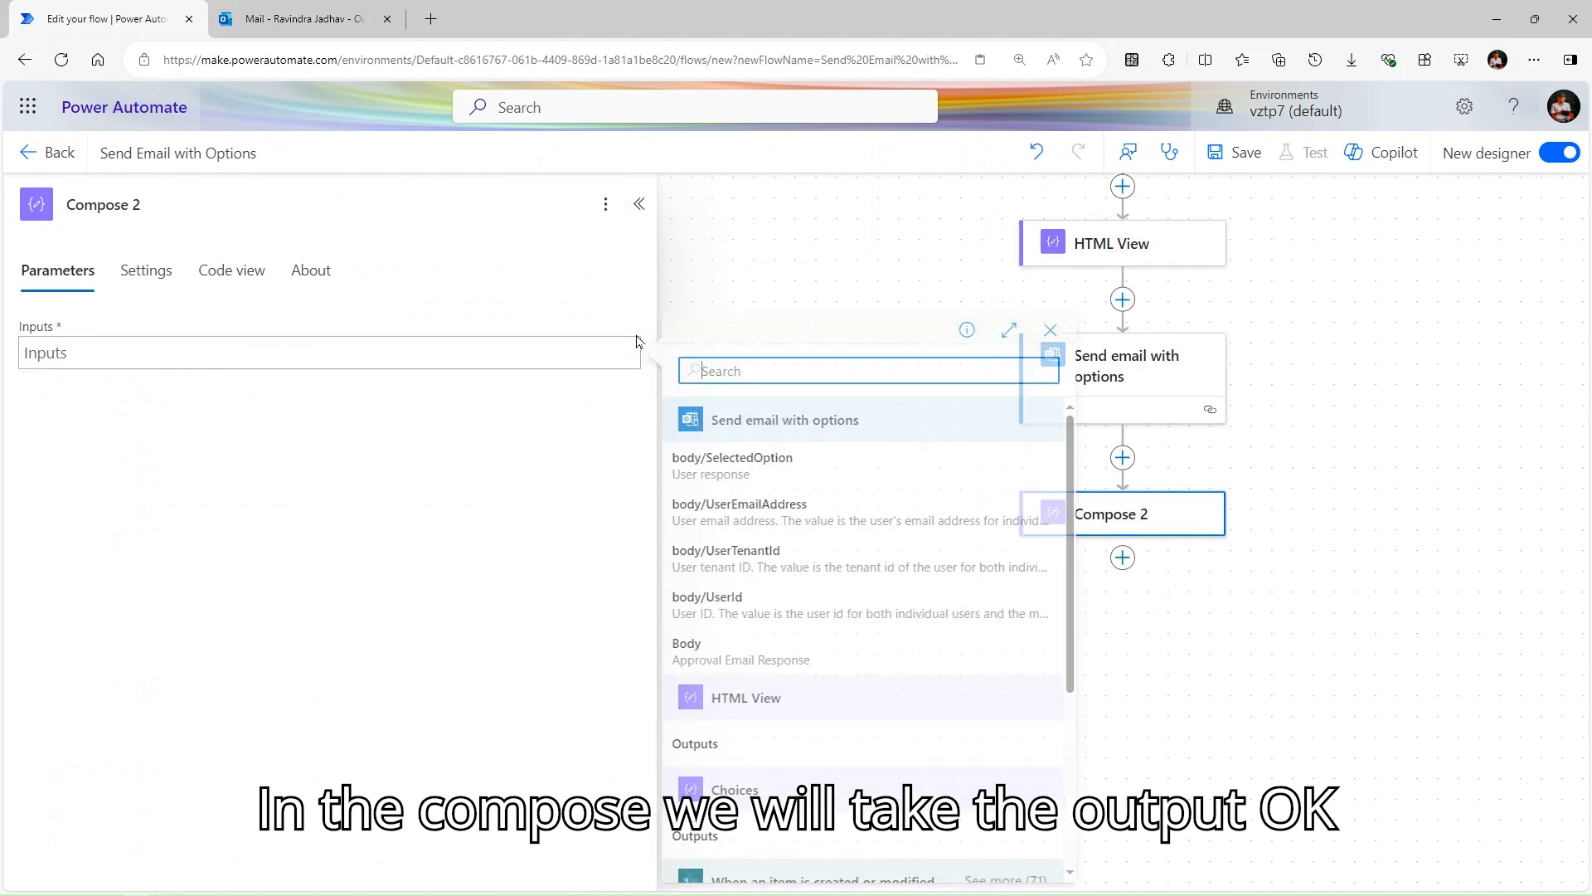
left_click(756, 463)
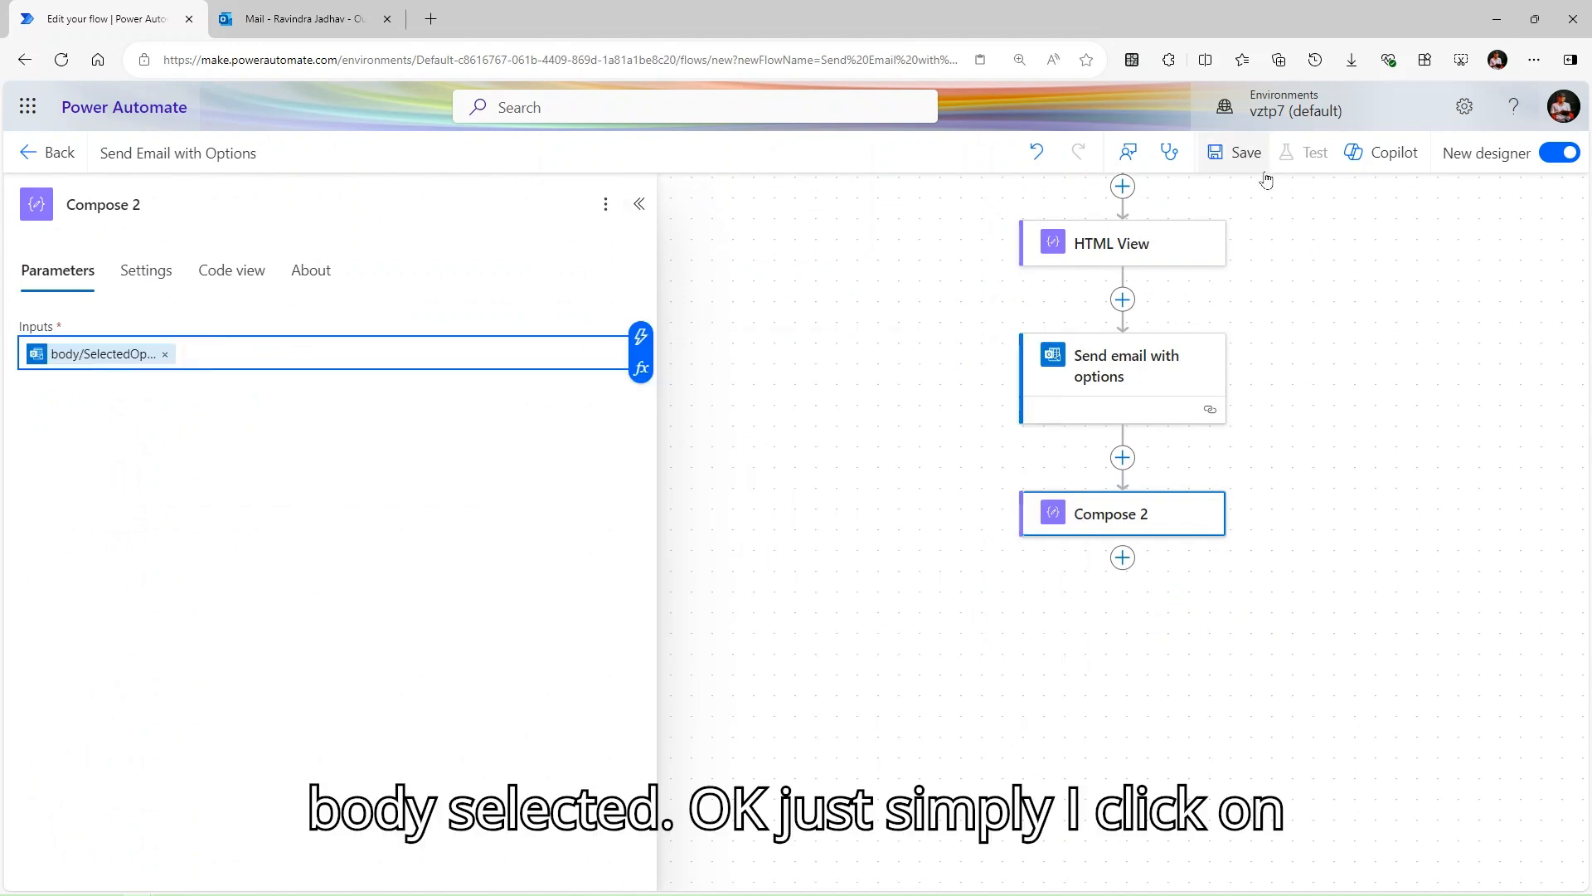
Save the flow and start a manual test run.
left_click(1236, 153)
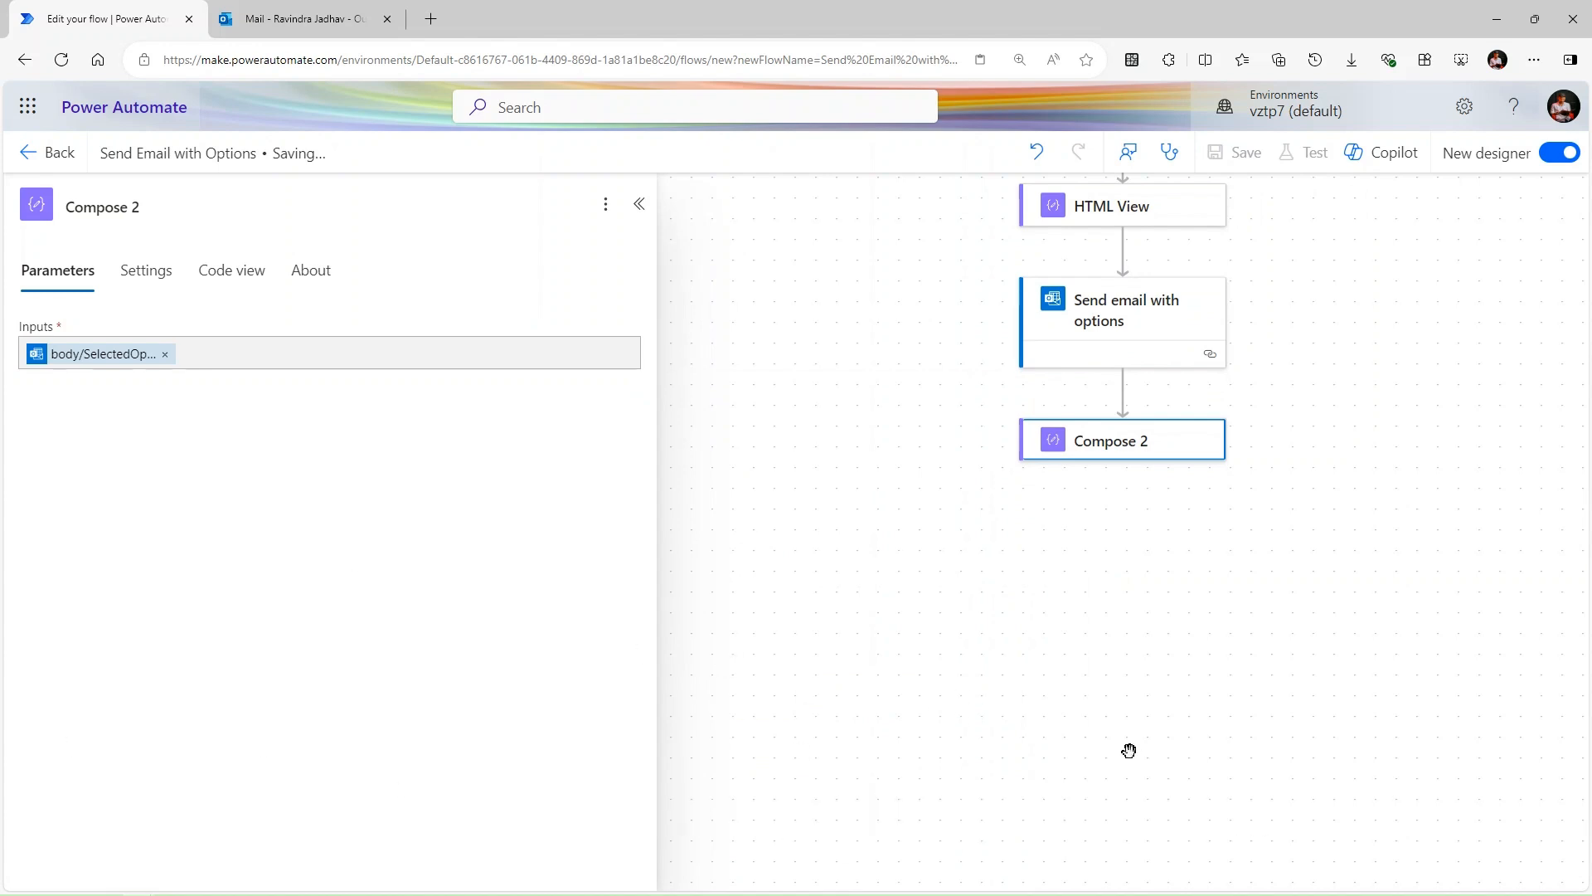
scroll(1129, 750, "up", 3)
scroll(1113, 739, "down", 1)
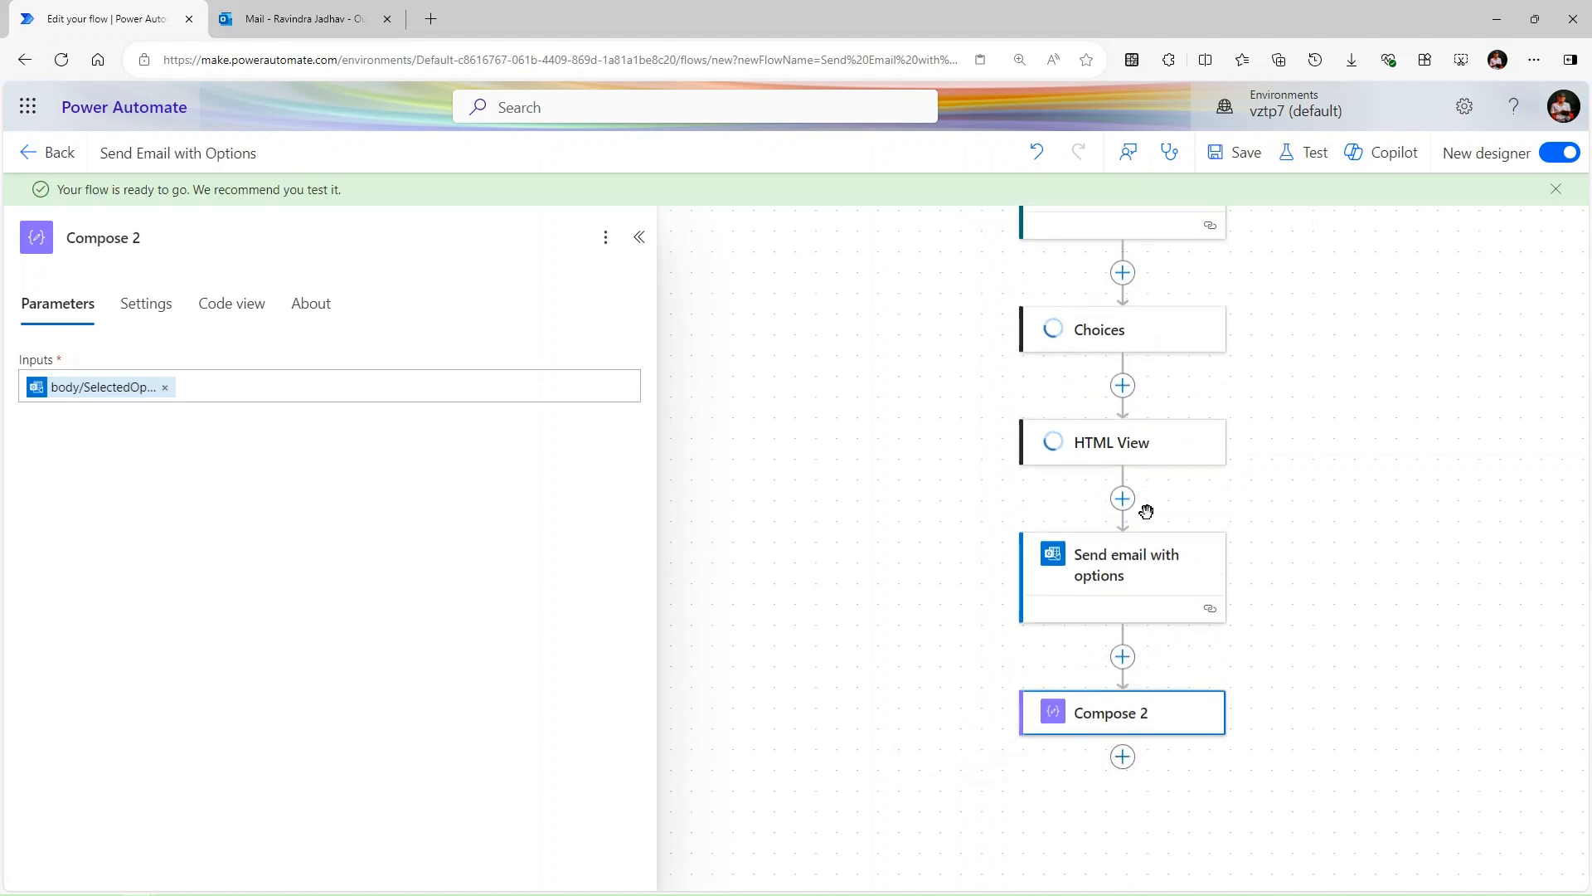
left_click(1308, 152)
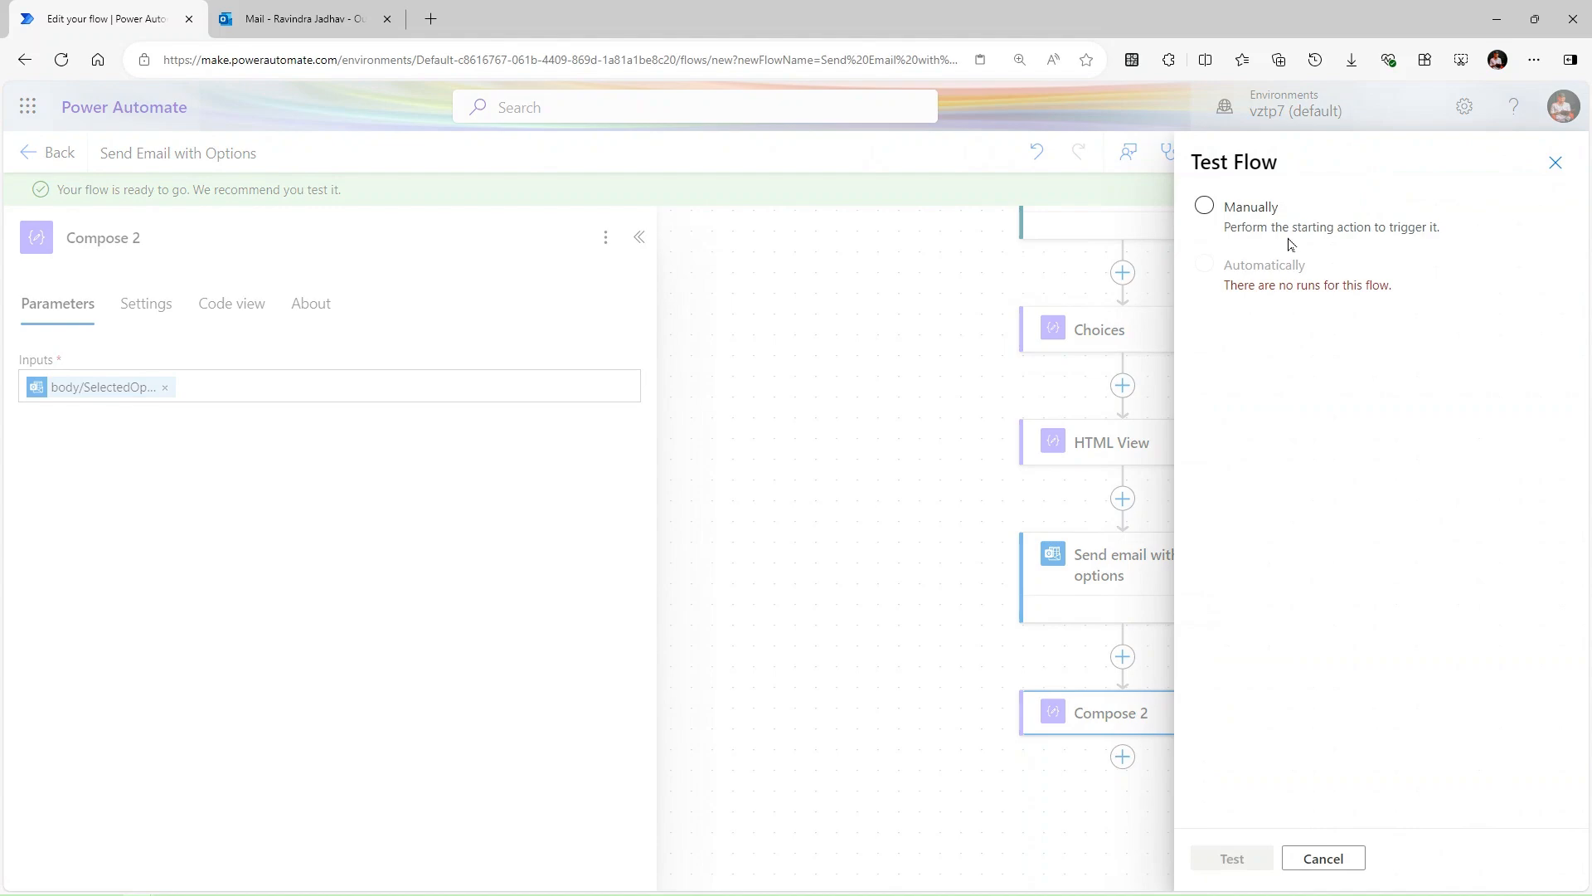
left_click(1277, 213)
left_click(1232, 857)
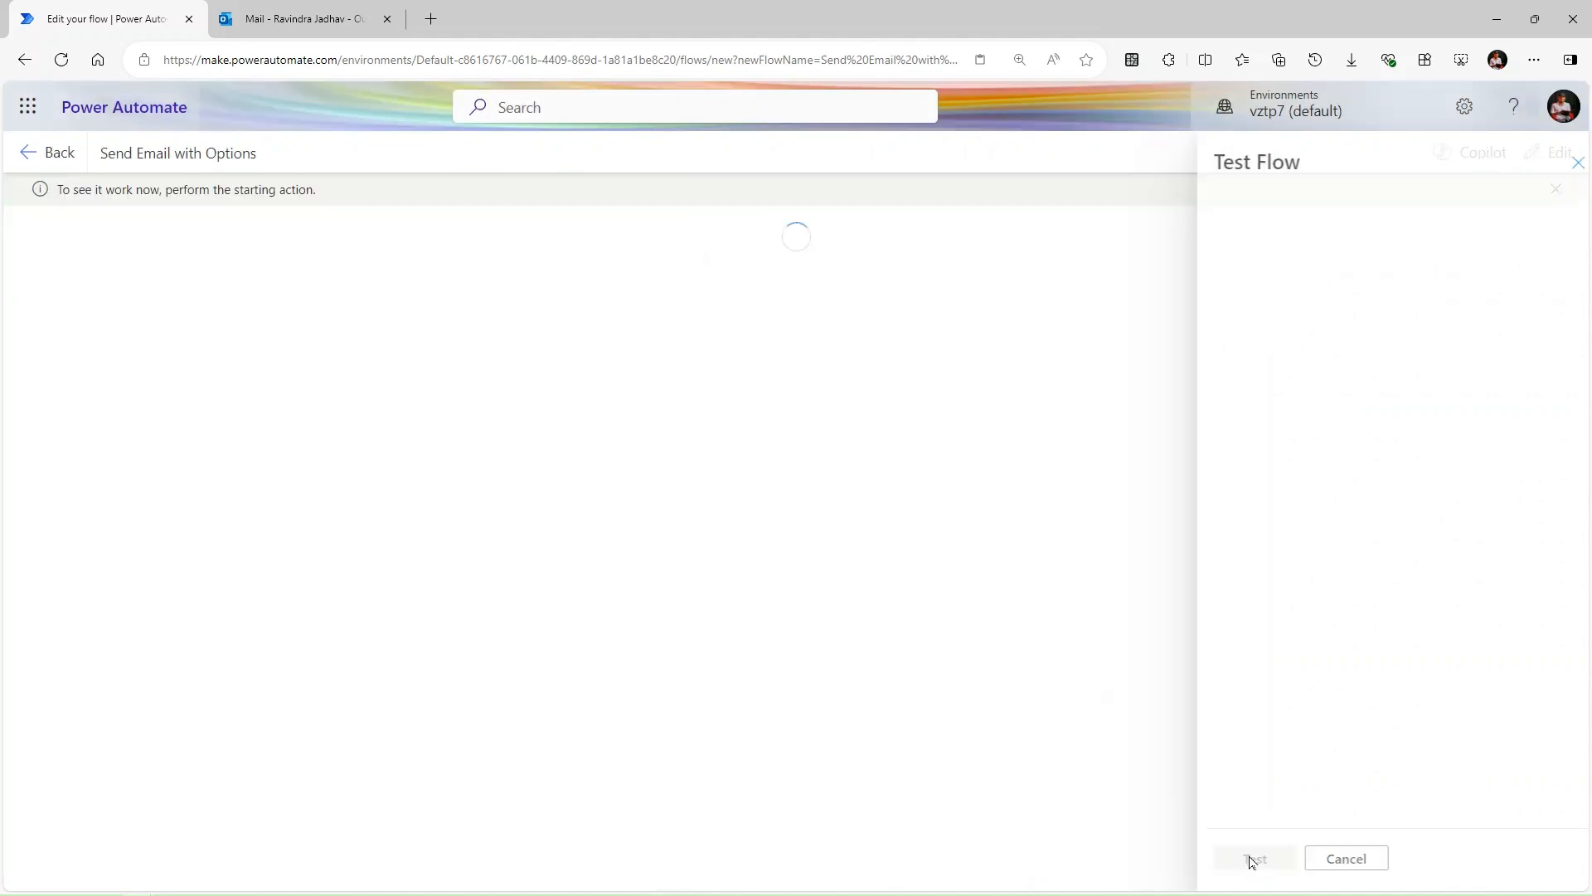
Switch to the SharePoint TimeEntries list and open a new item form.
left_click(307, 9)
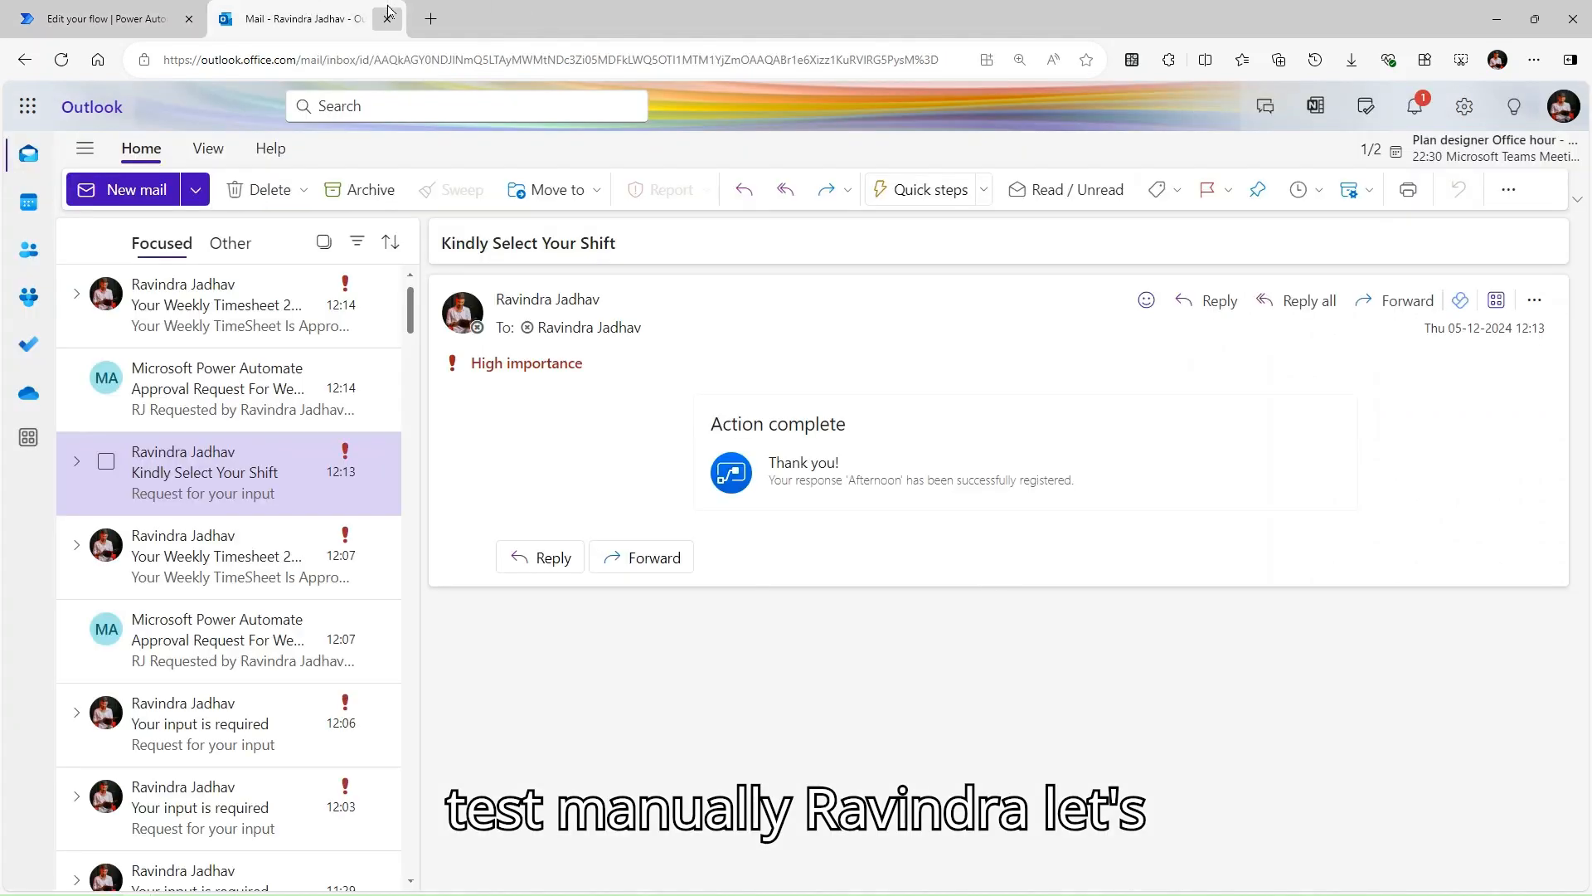
left_click_drag(695, 25, 752, 444)
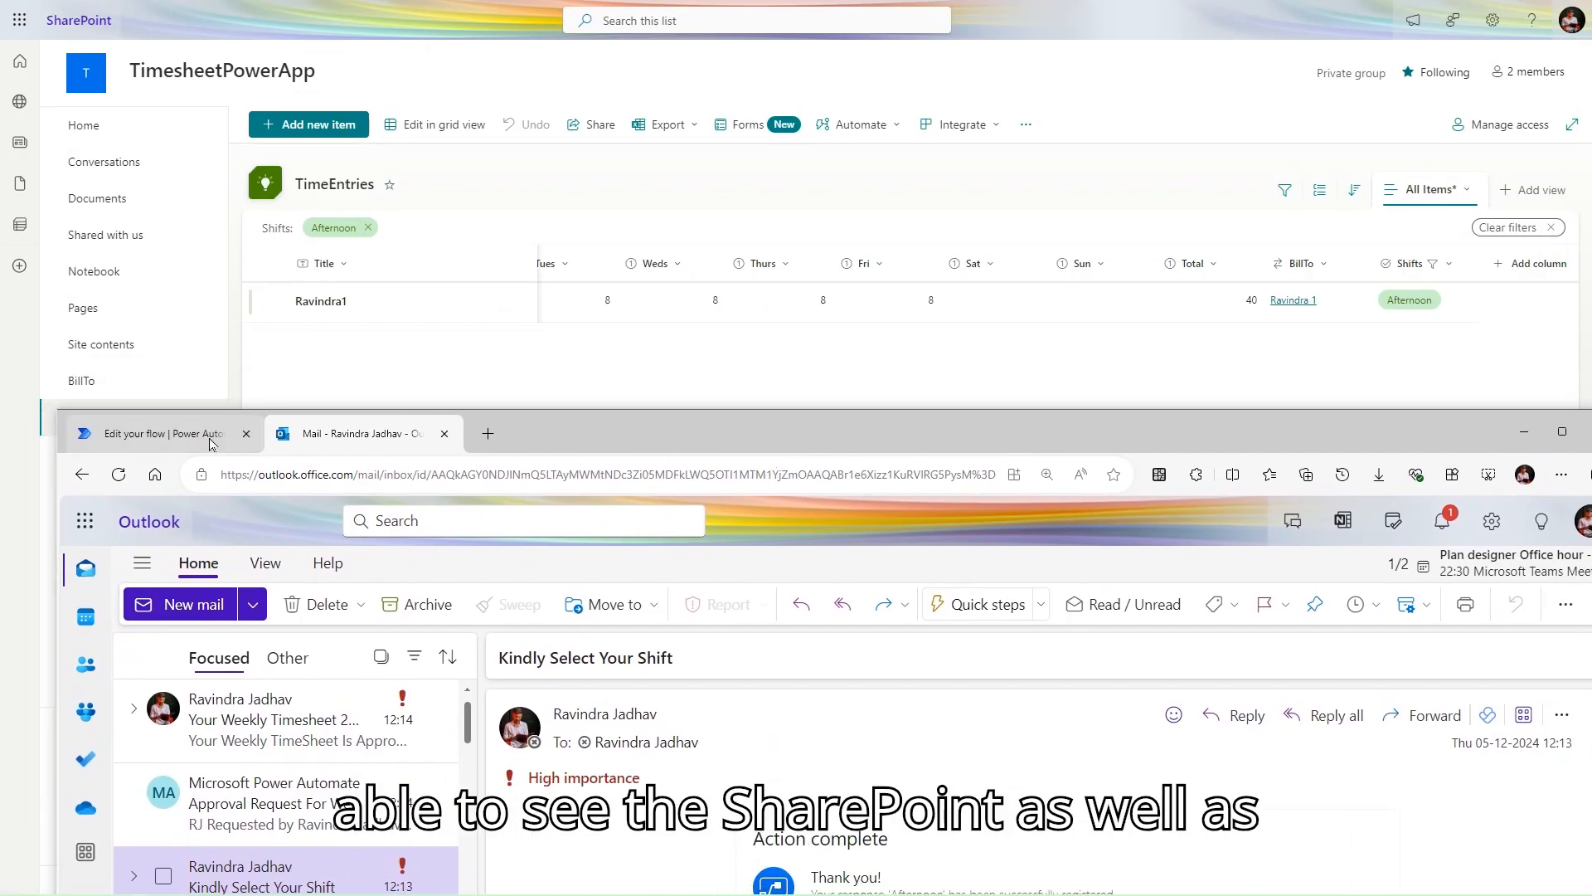
left_click(162, 433)
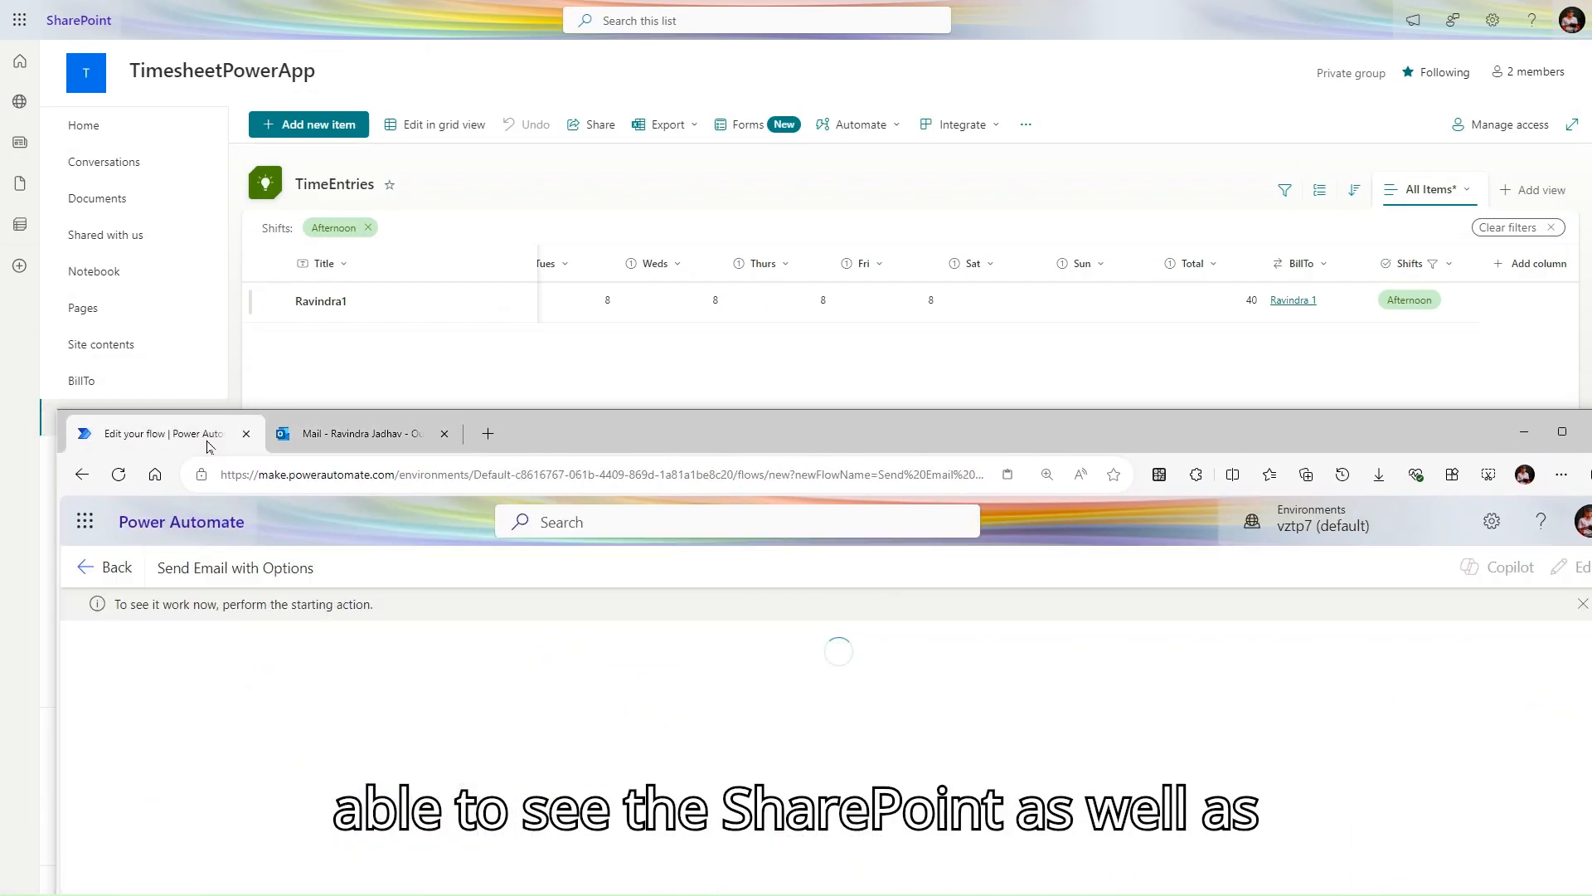
left_click(315, 133)
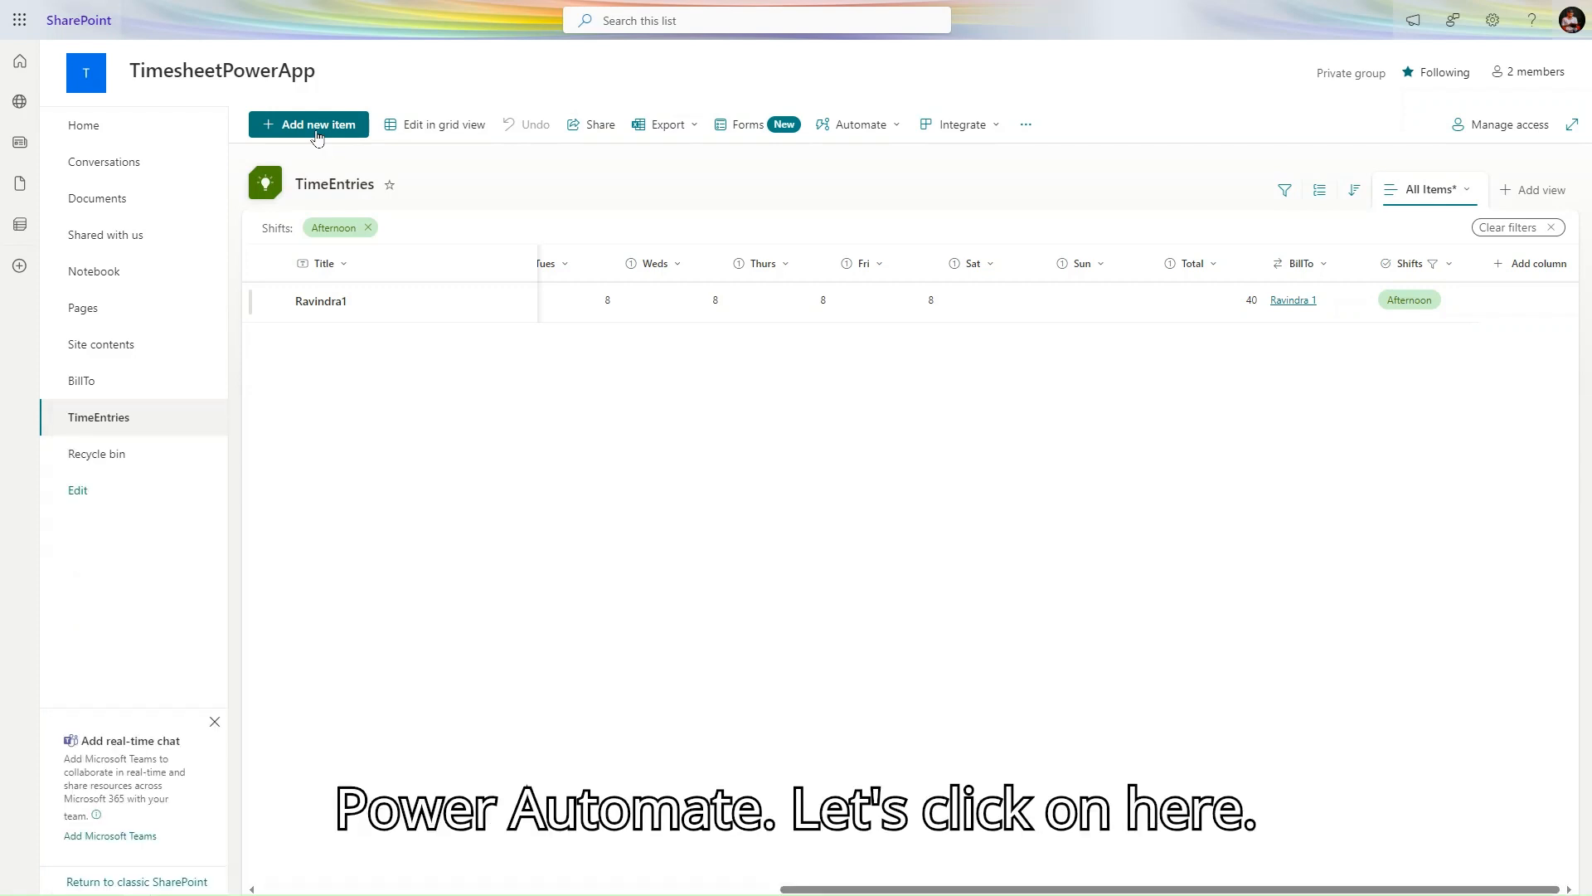
left_click(317, 126)
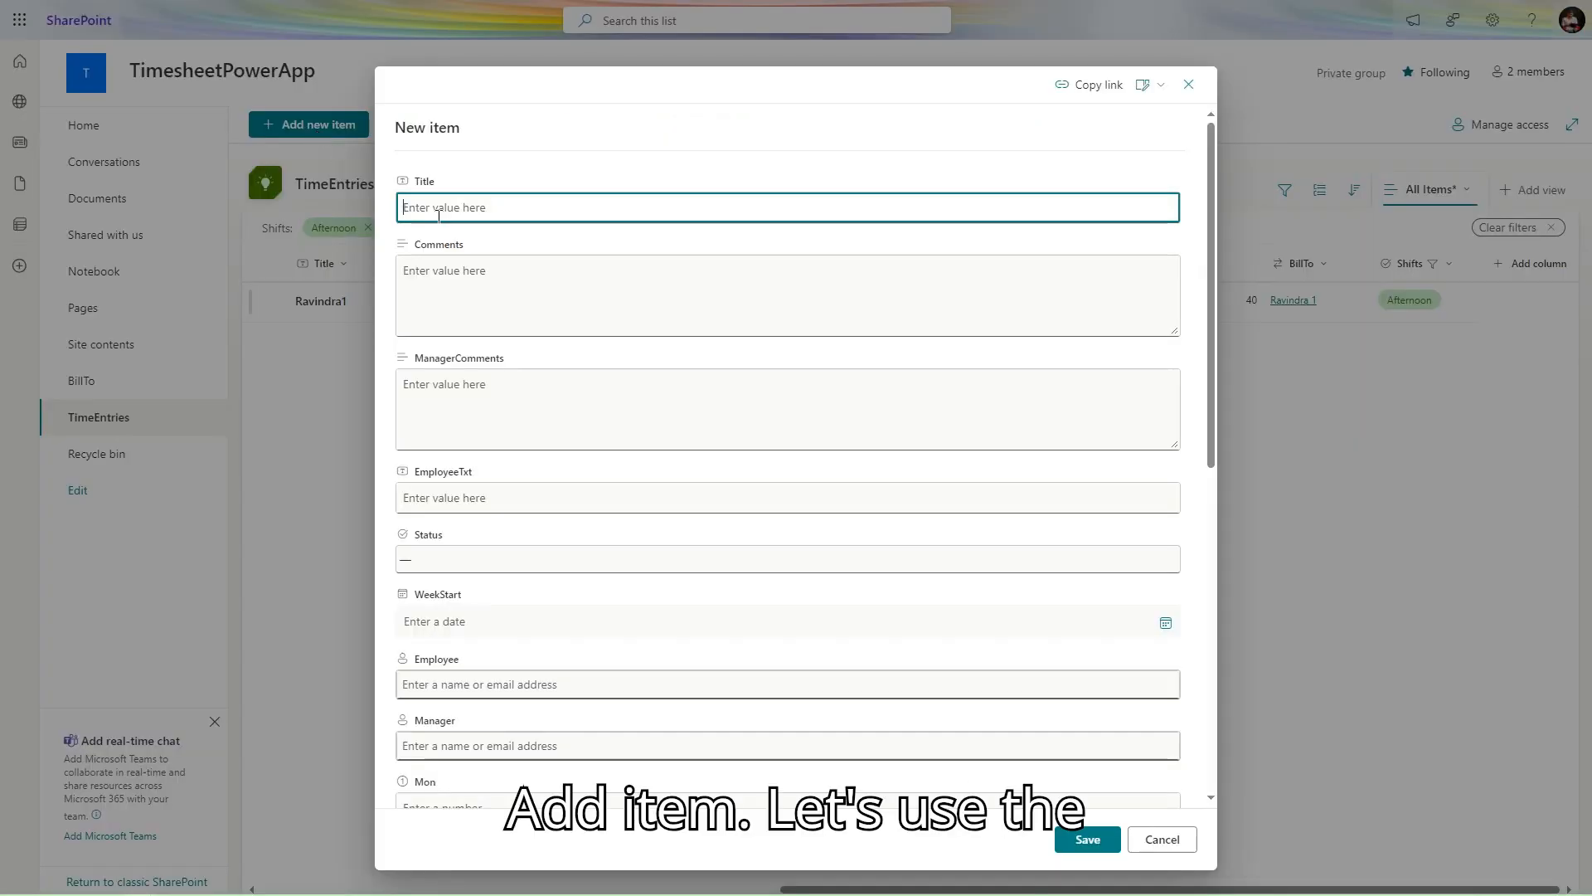
Fill in the title and employee names, both comments as ok, WeekStart 12/2/2024, manager, 8 hours Mon to Fri and Total 40, without a shift, and save.
left_click(513, 209)
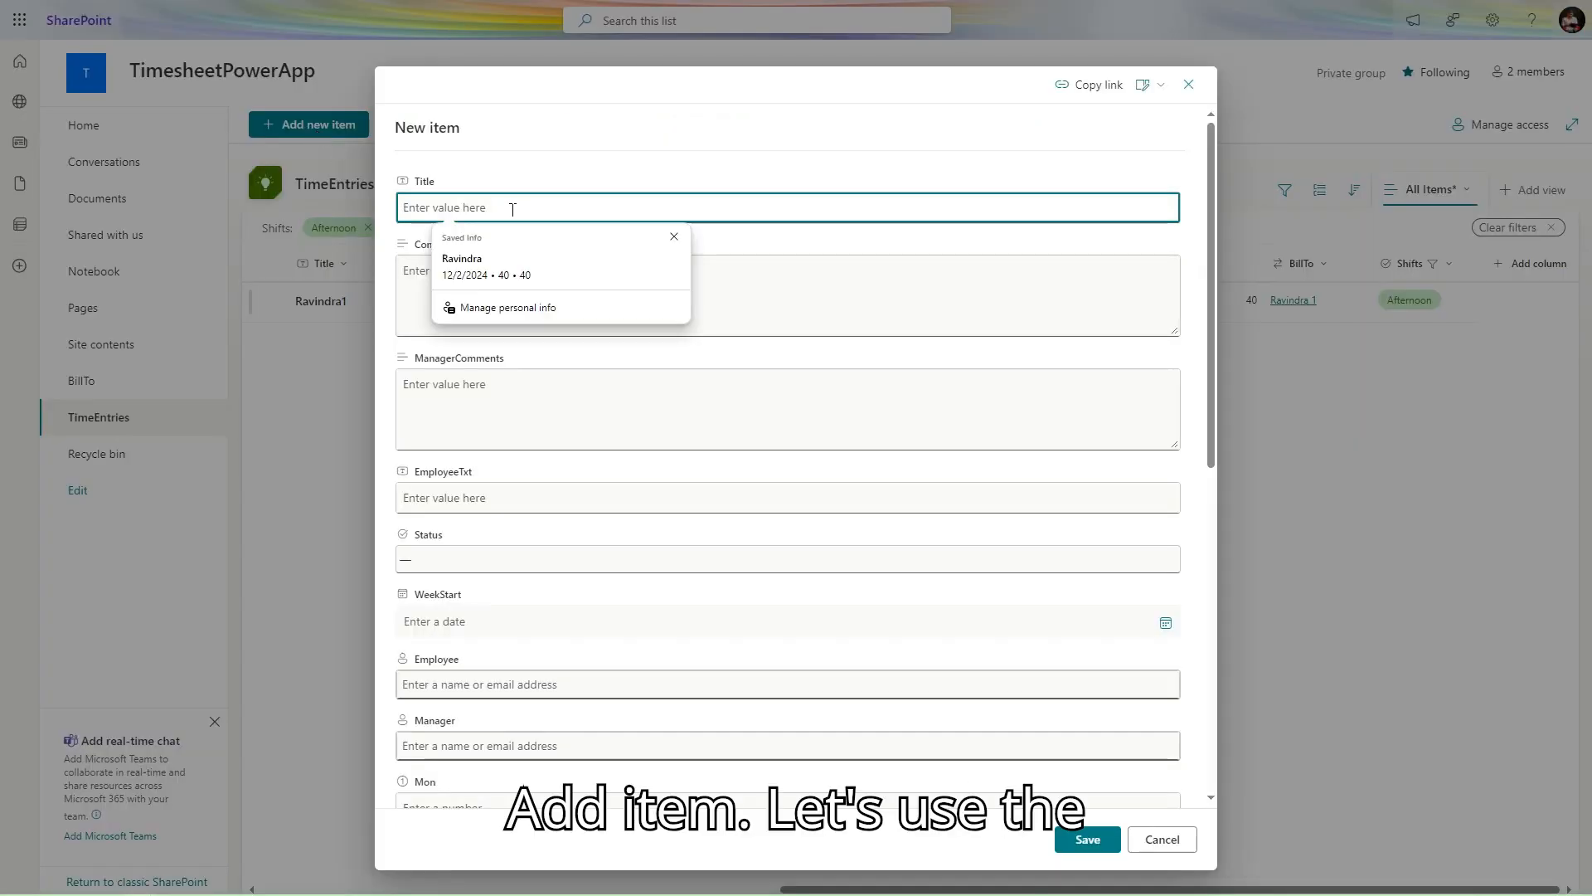
left_click(514, 270)
left_click(526, 301)
type("ok")
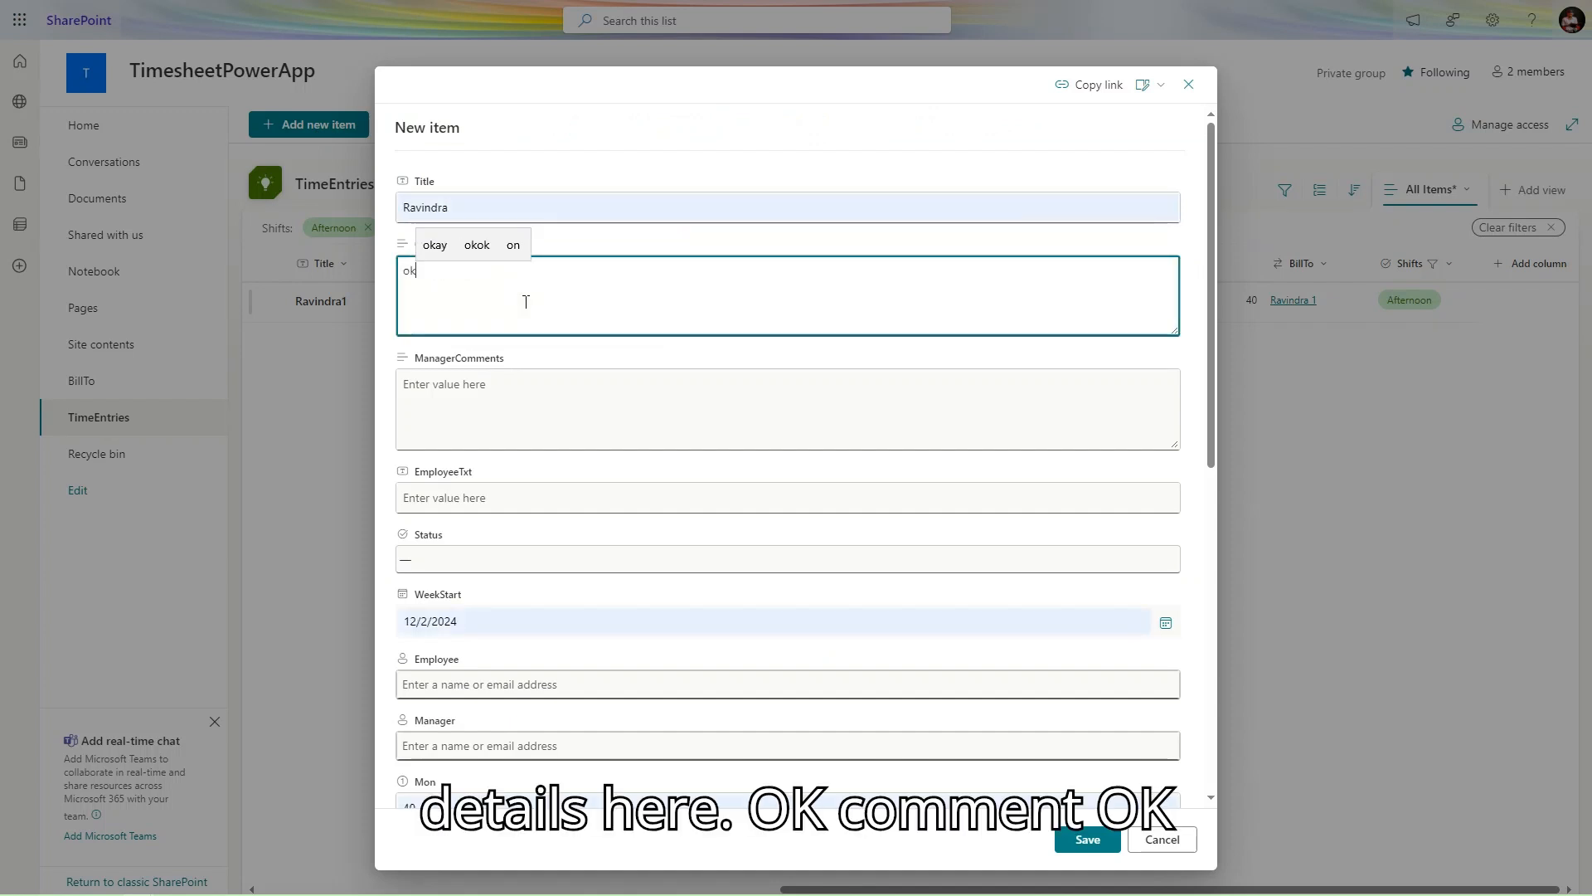
key("Tab")
type("ok")
key("Tab")
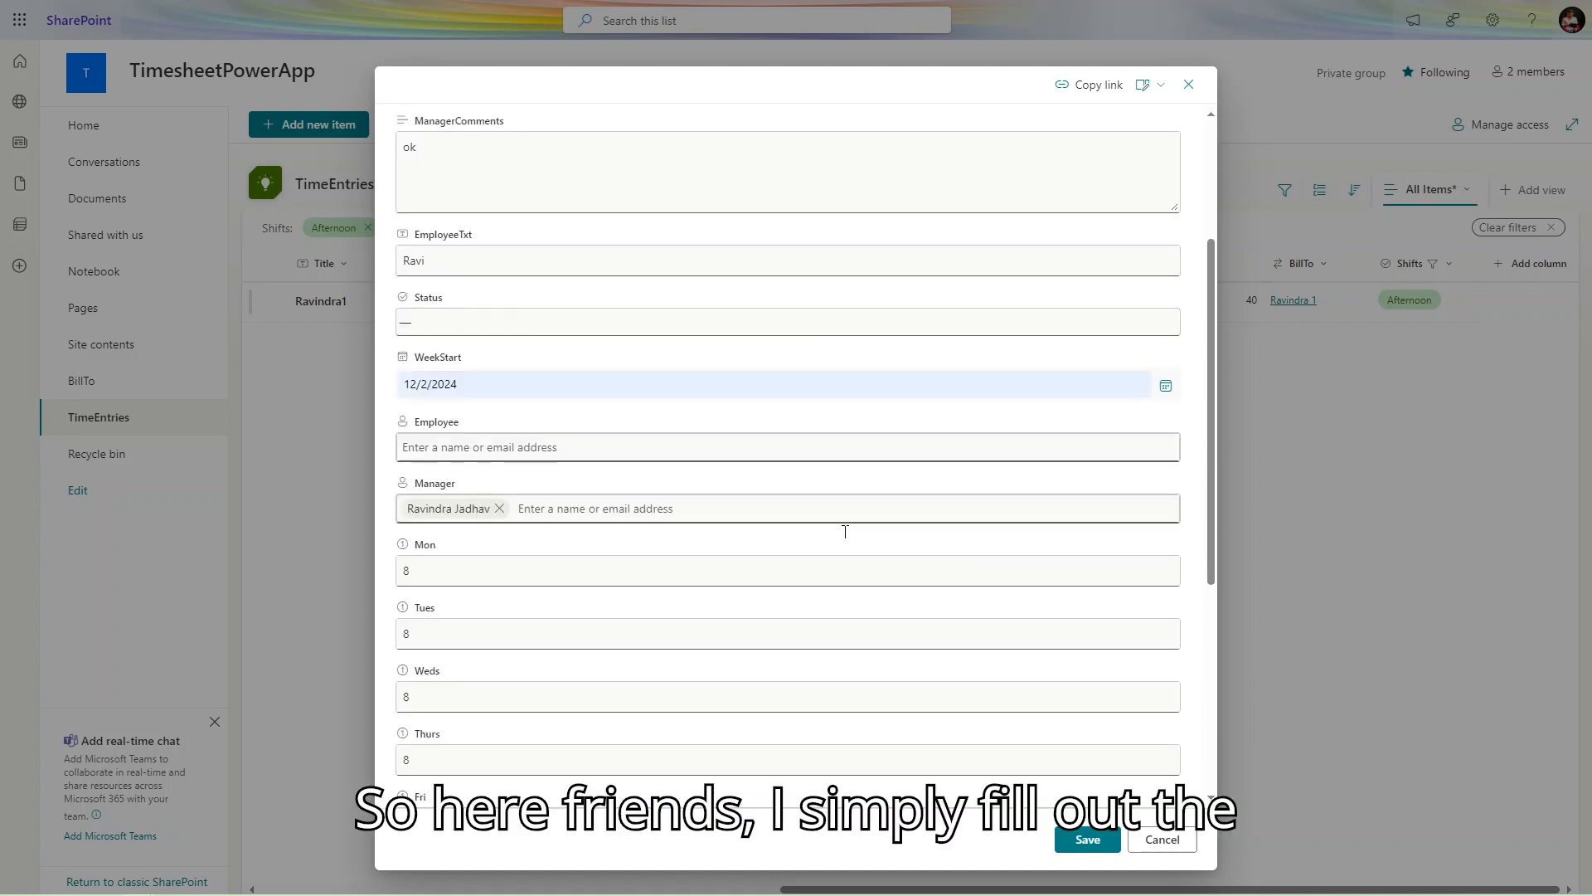
scroll(845, 537, "up", 2)
scroll(844, 537, "up", 2)
scroll(843, 539, "down", 7)
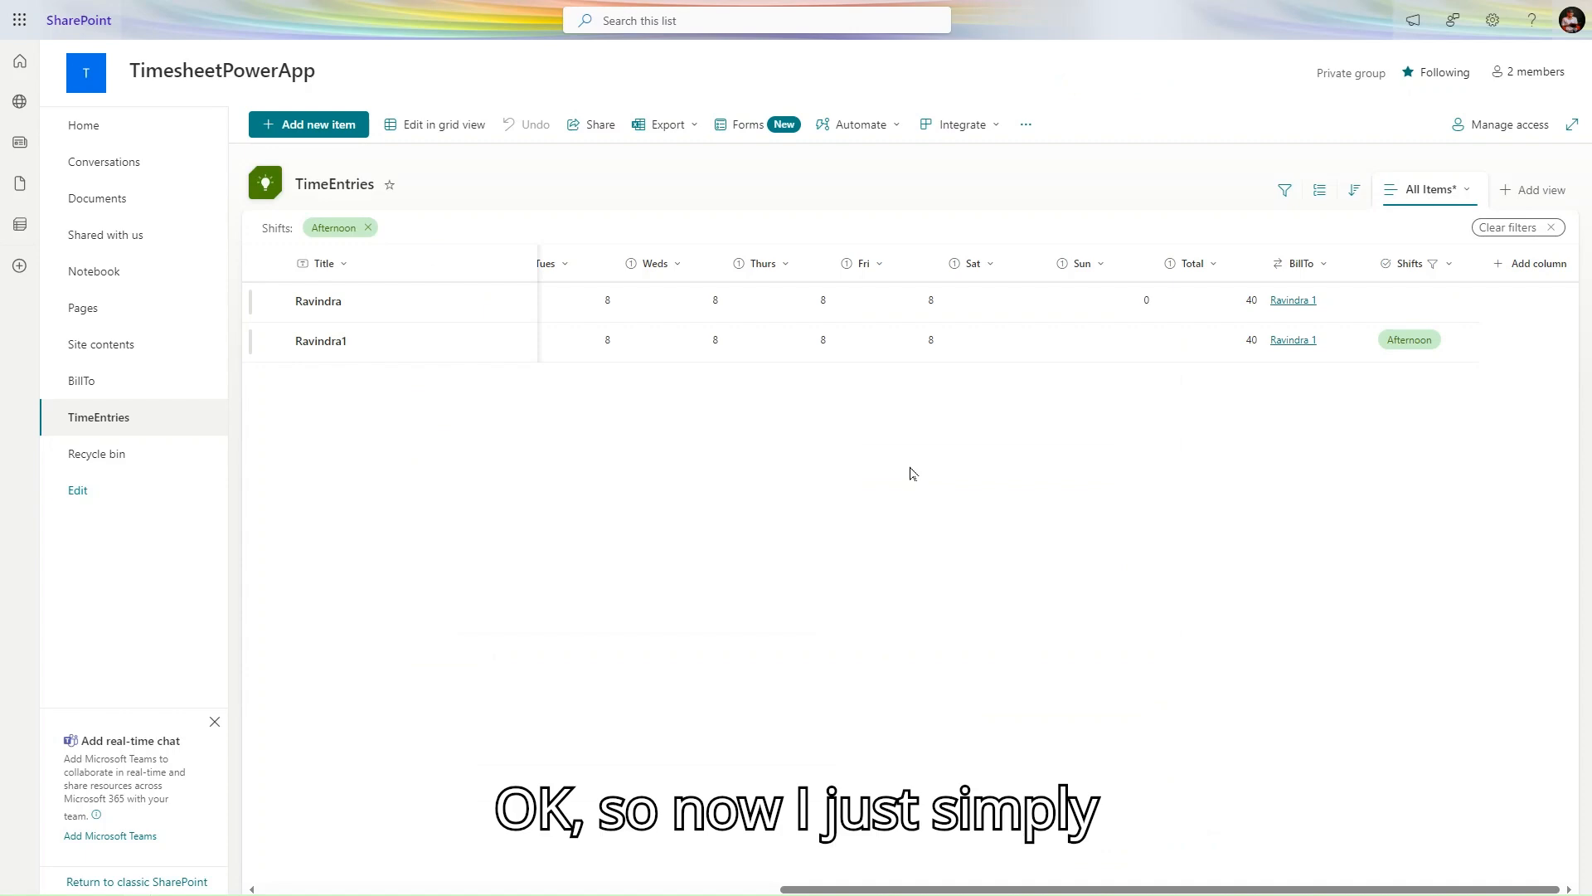
Switch back to the Power Automate window, maximize it and check the progress of the test run.
mouse_move(566, 7)
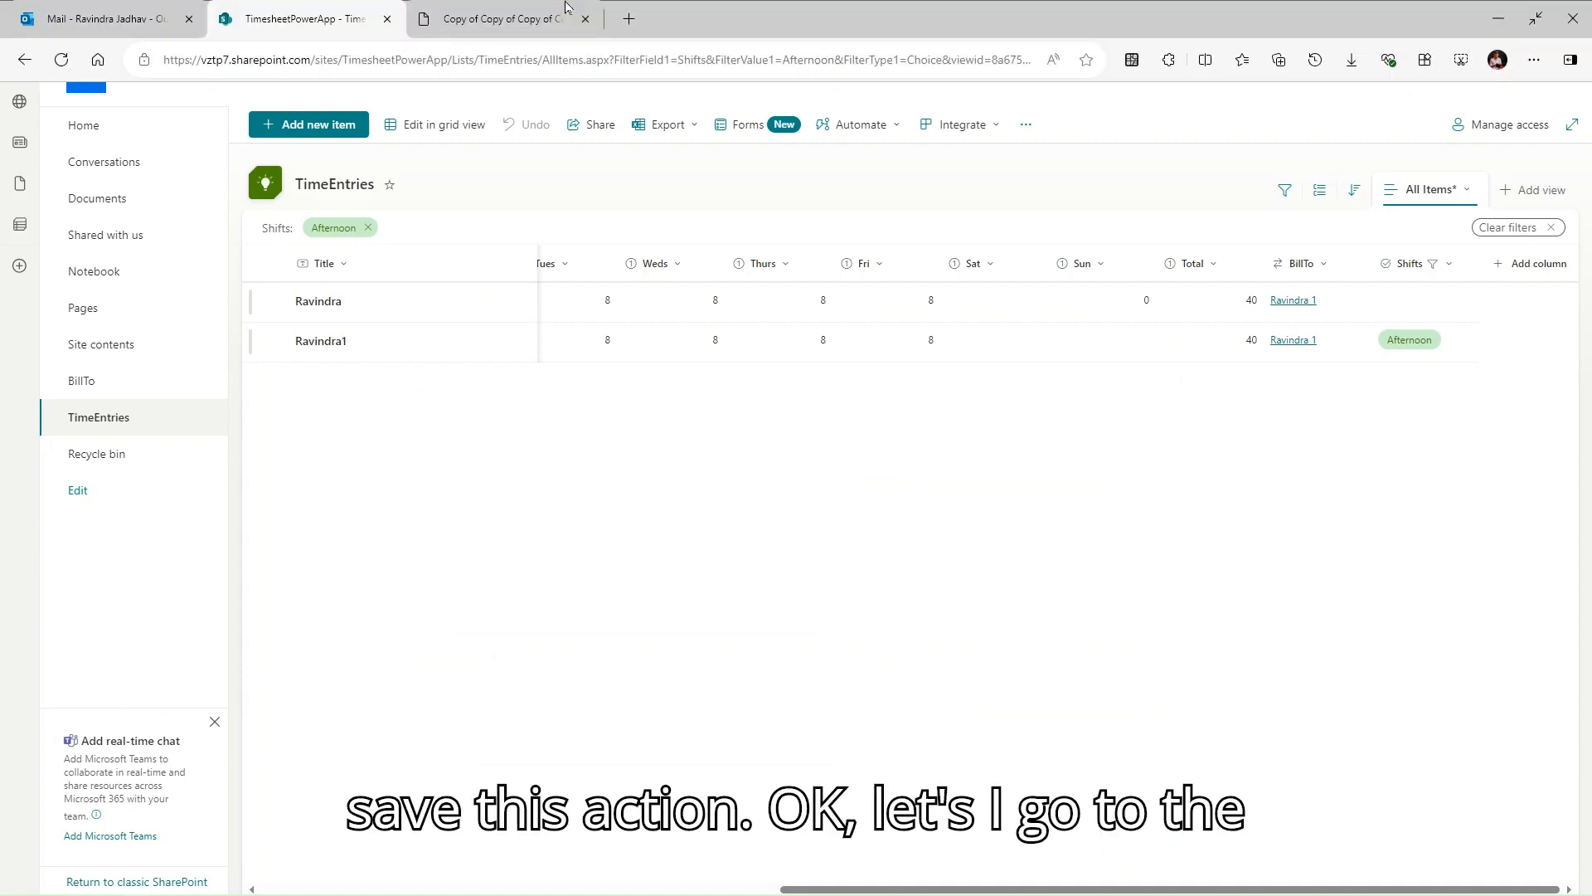
key("alt+Tab")
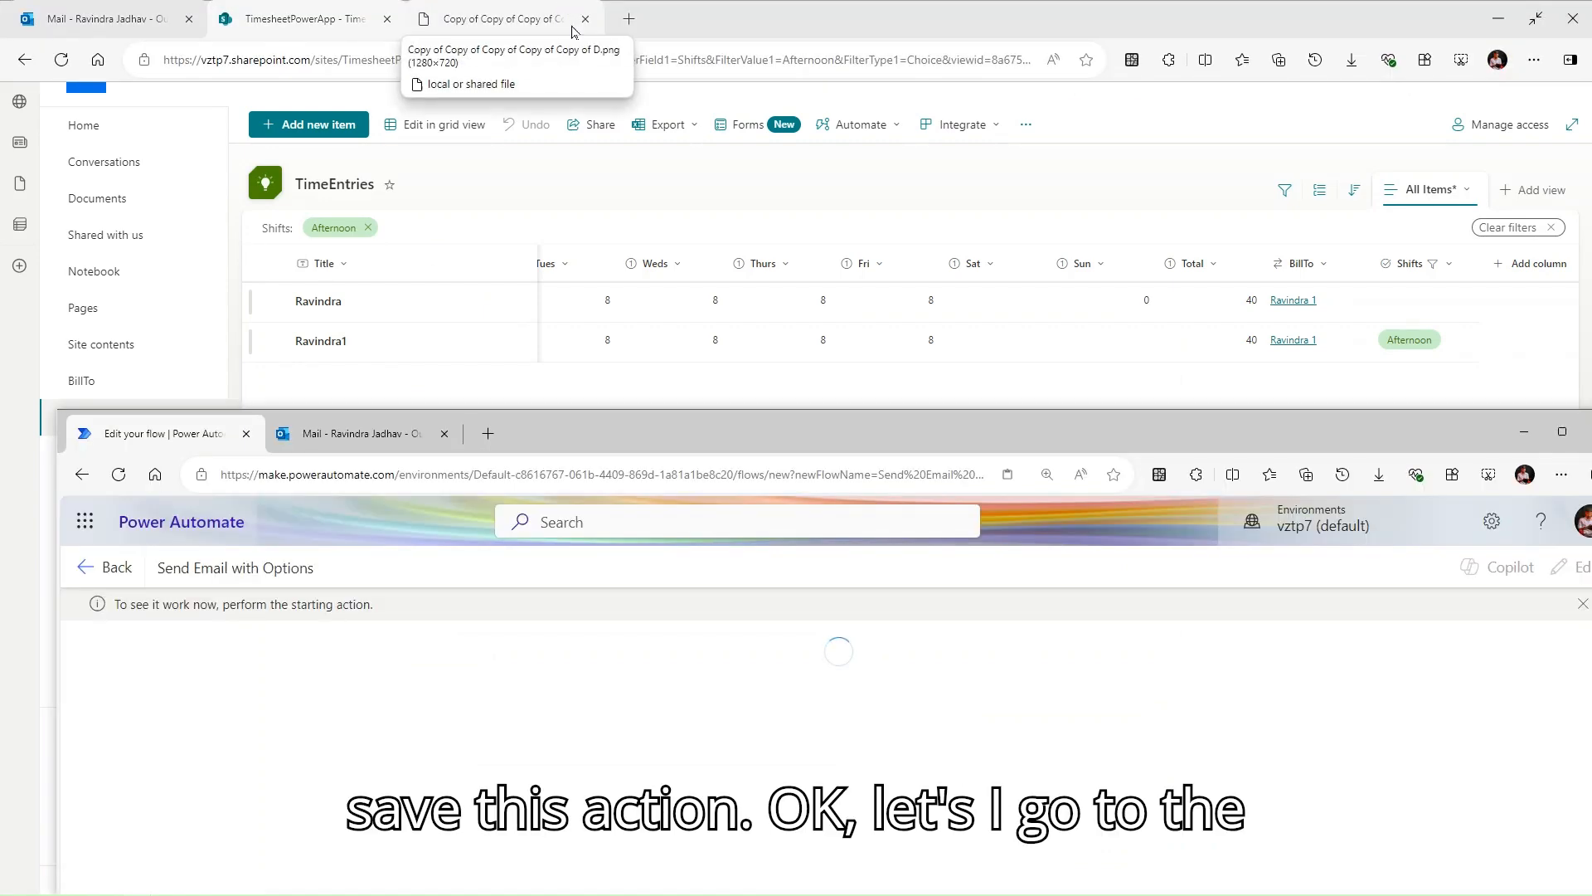
left_click_drag(938, 440, 932, 36)
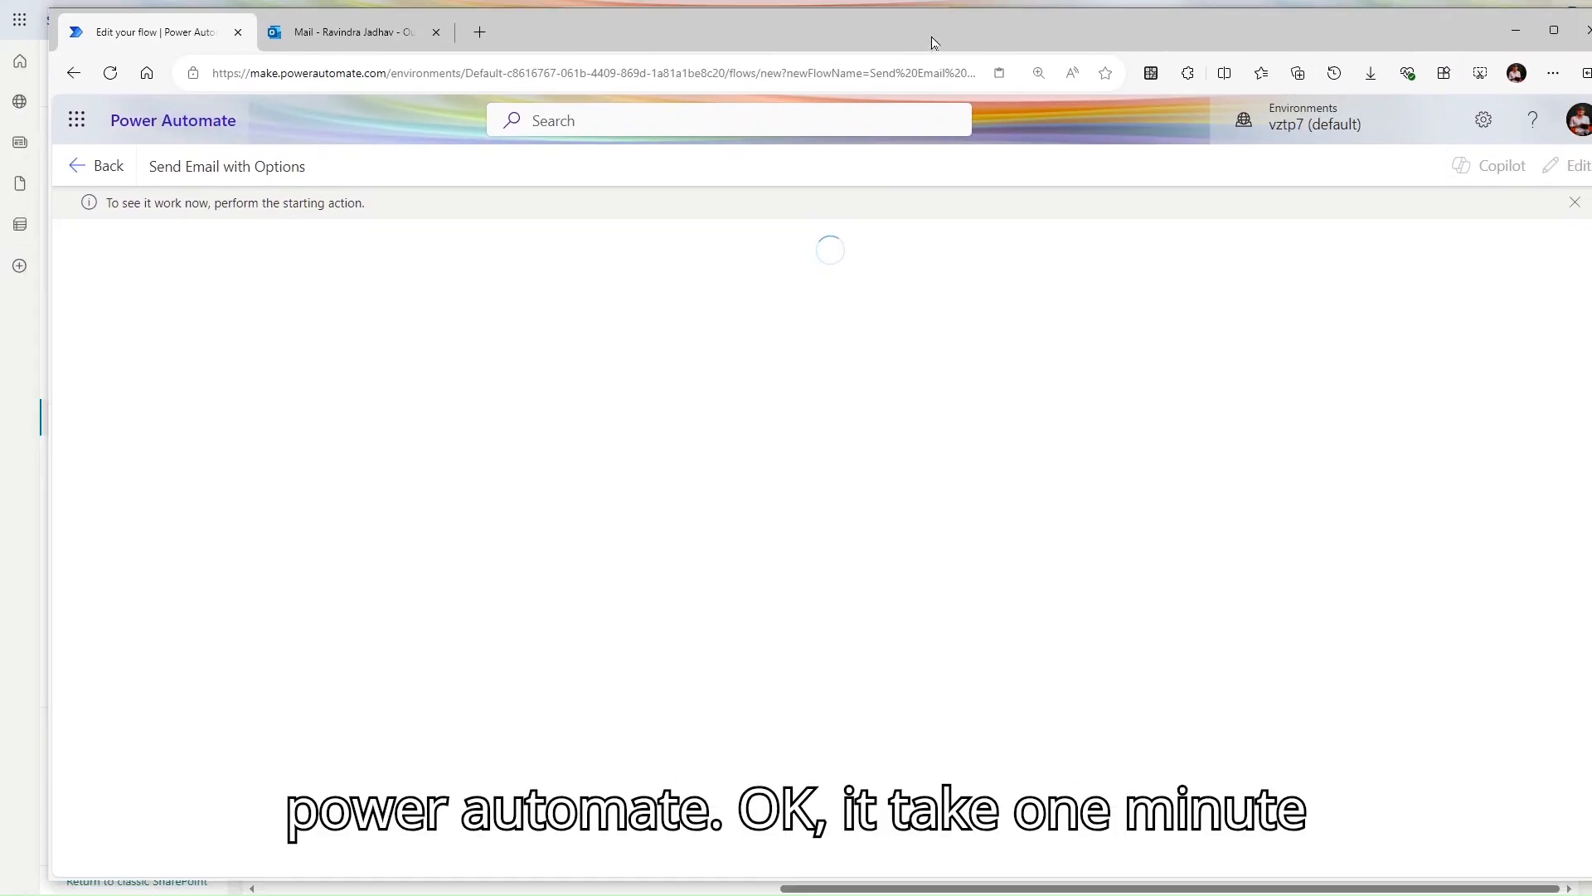
left_click(1553, 30)
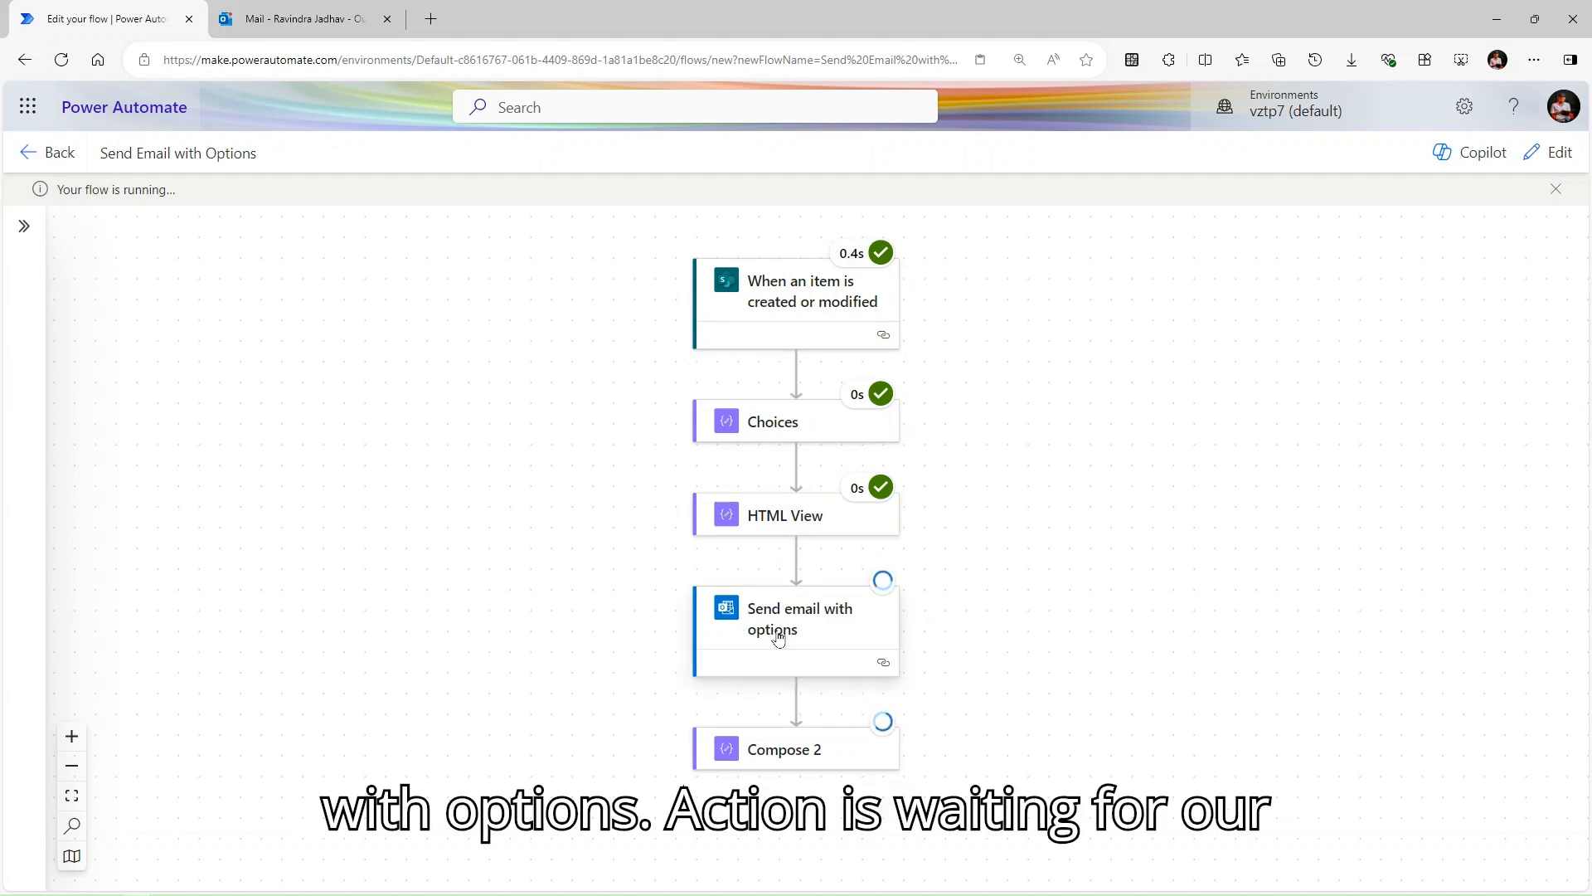
Switch to Outlook and examine the new "Kindly Select Your Shift" and "Please Filled Your Shift Details" emails.
left_click(267, 7)
left_click(224, 390)
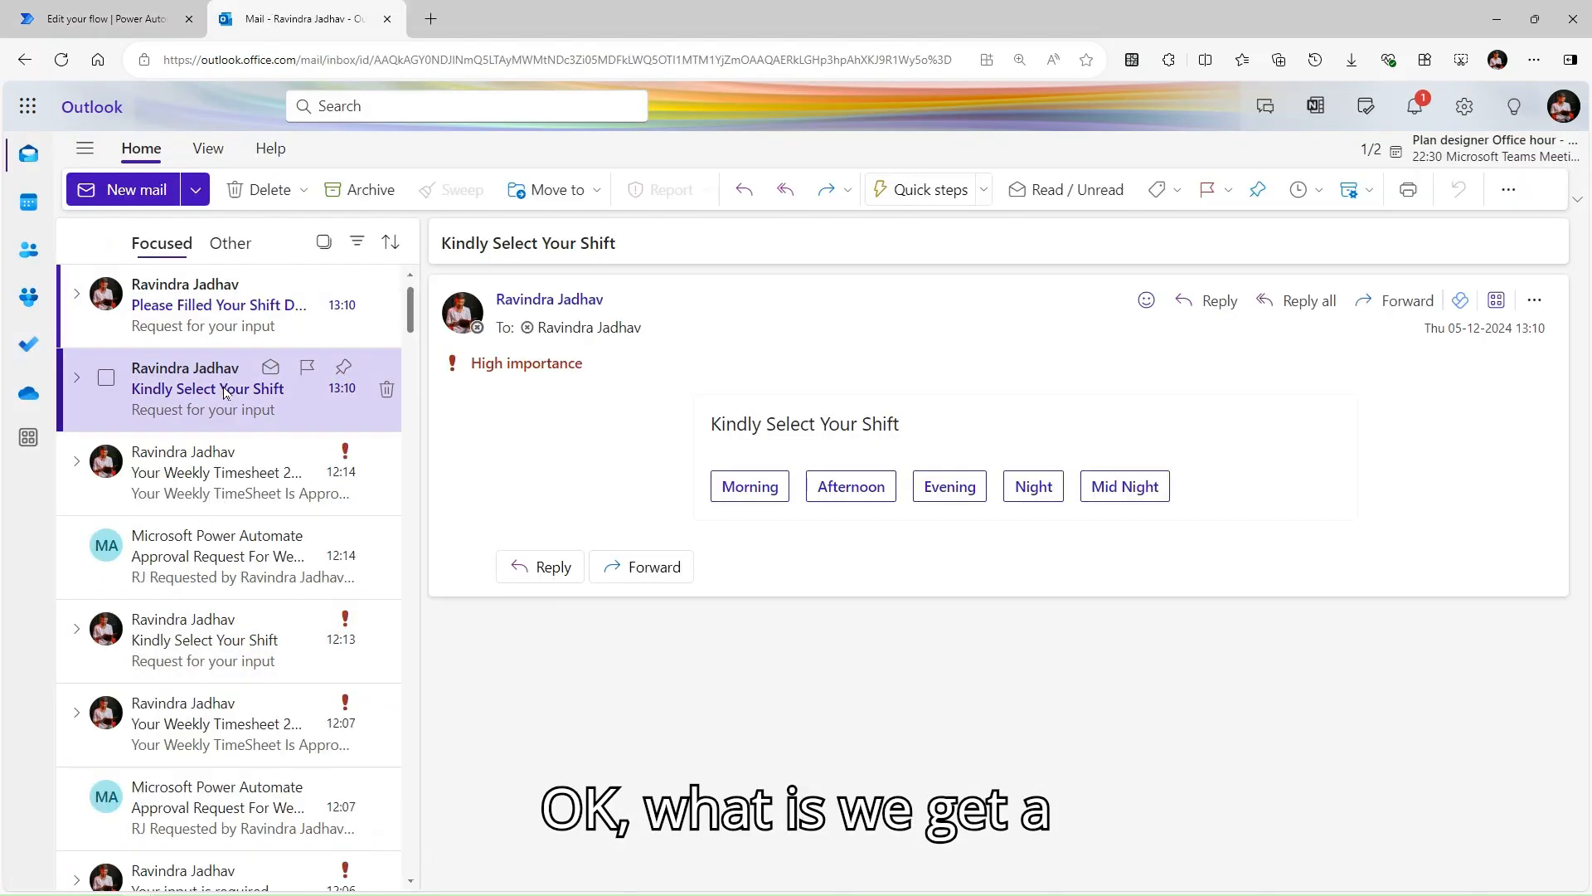
left_click_drag(466, 246, 647, 242)
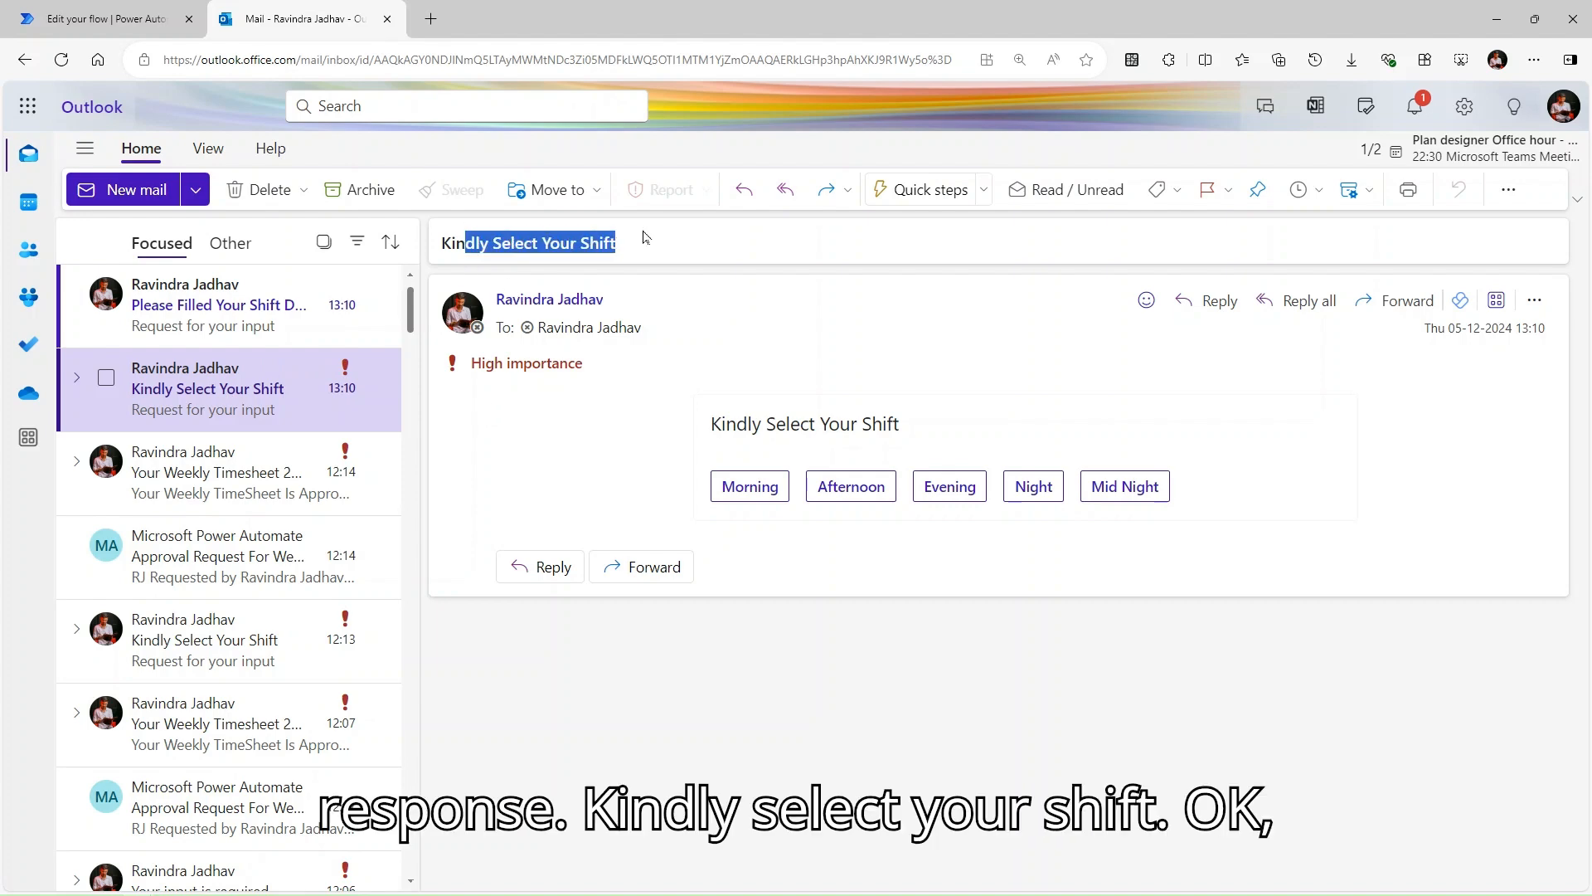
left_click(647, 242)
left_click(238, 331)
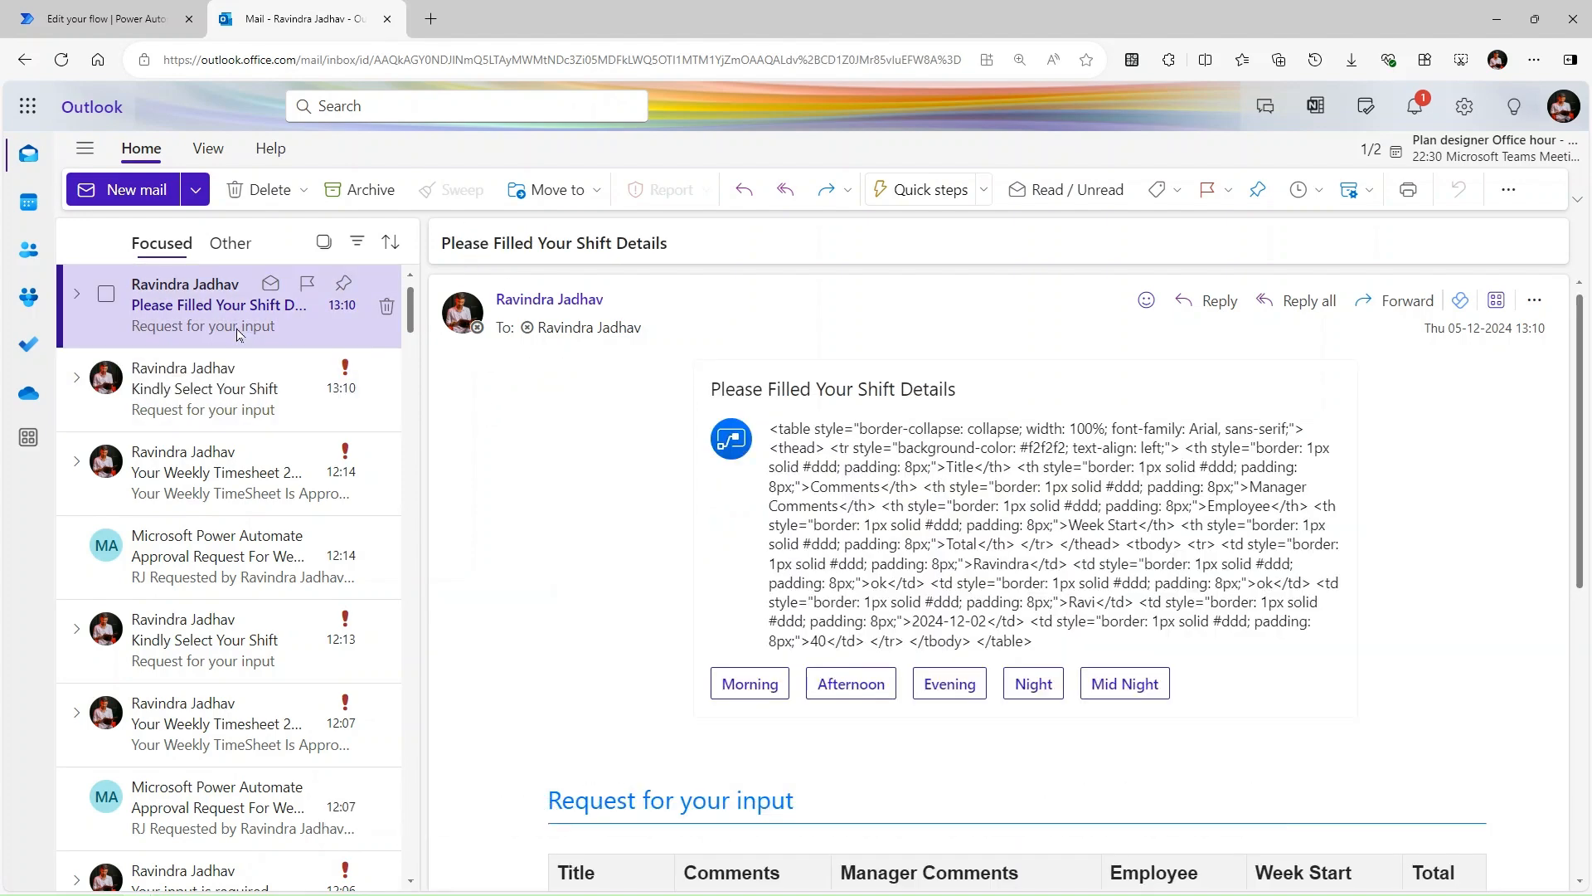
Compare the two new shift emails and respond Morning to "Please Filled Your Shift Details".
left_click(220, 428)
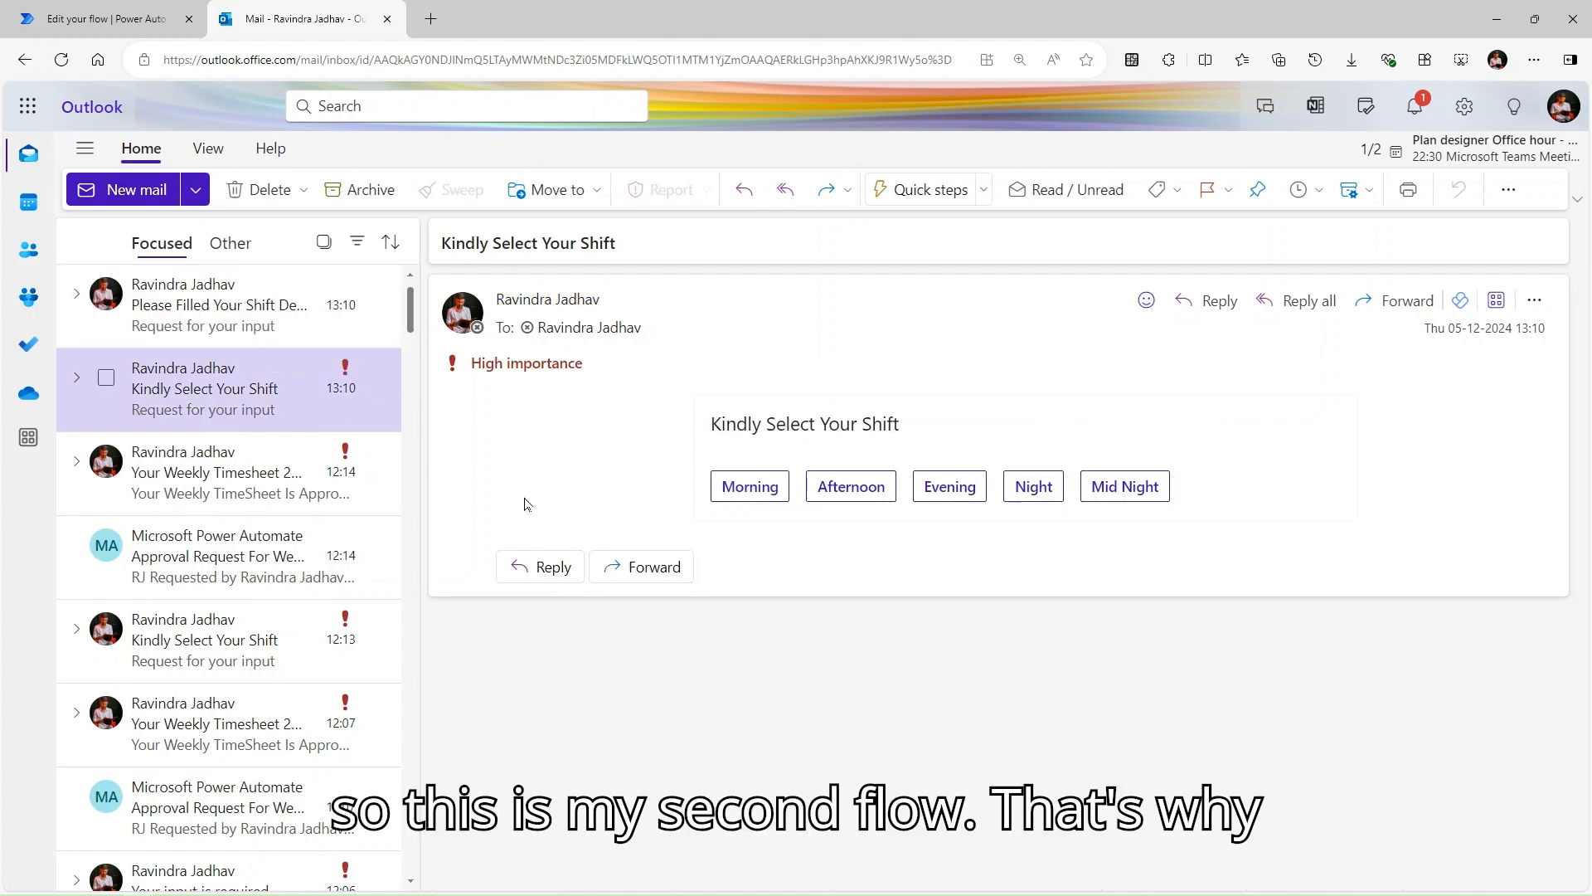
left_click(251, 332)
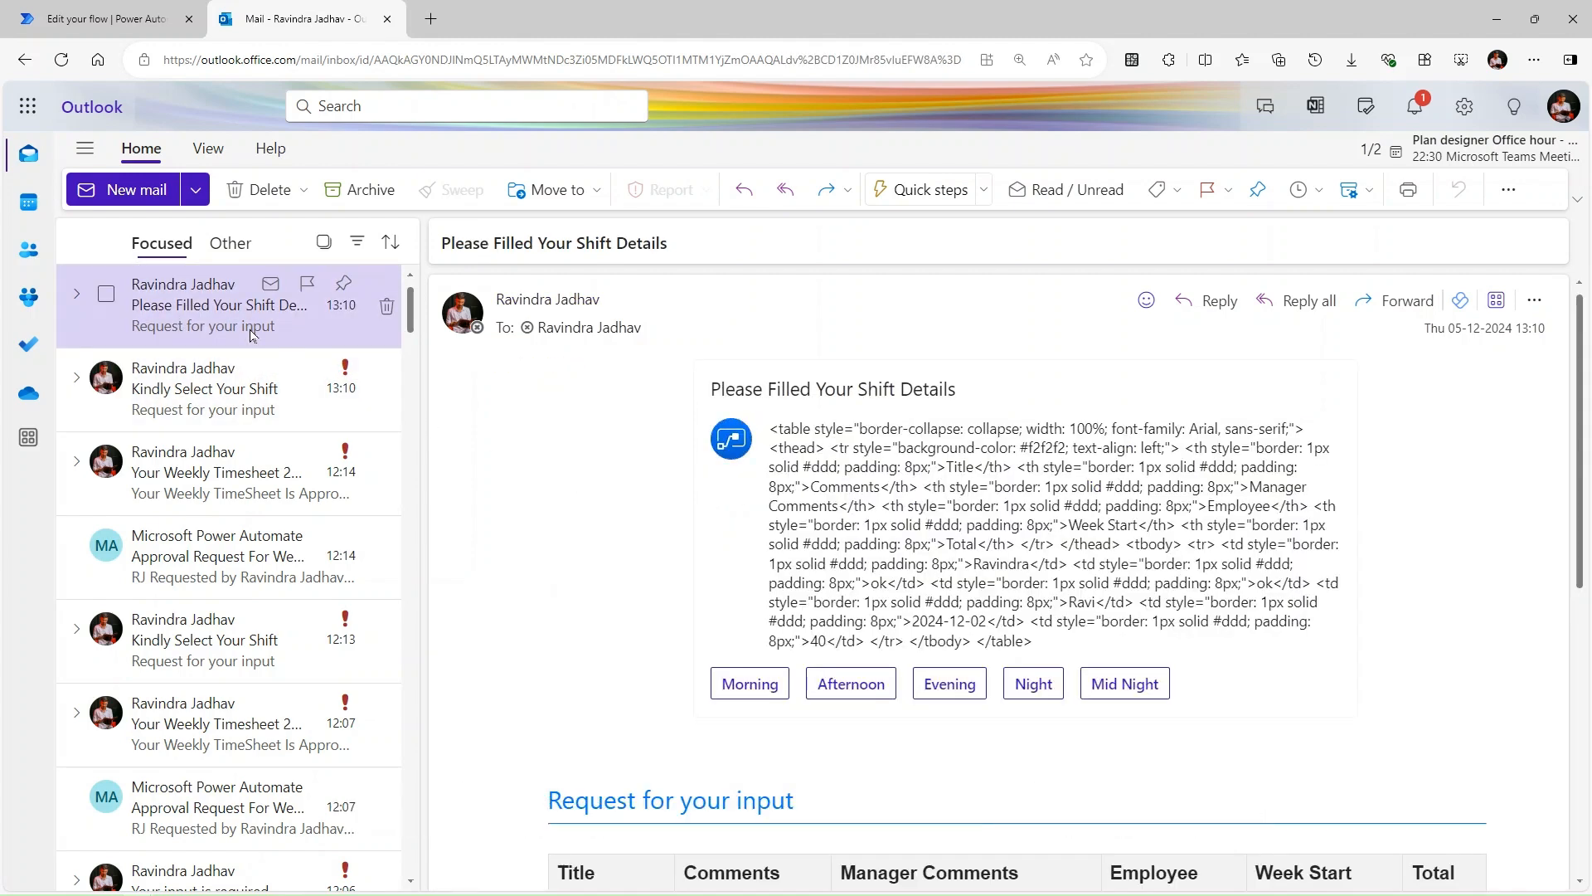
scroll(1106, 727, "down", 4)
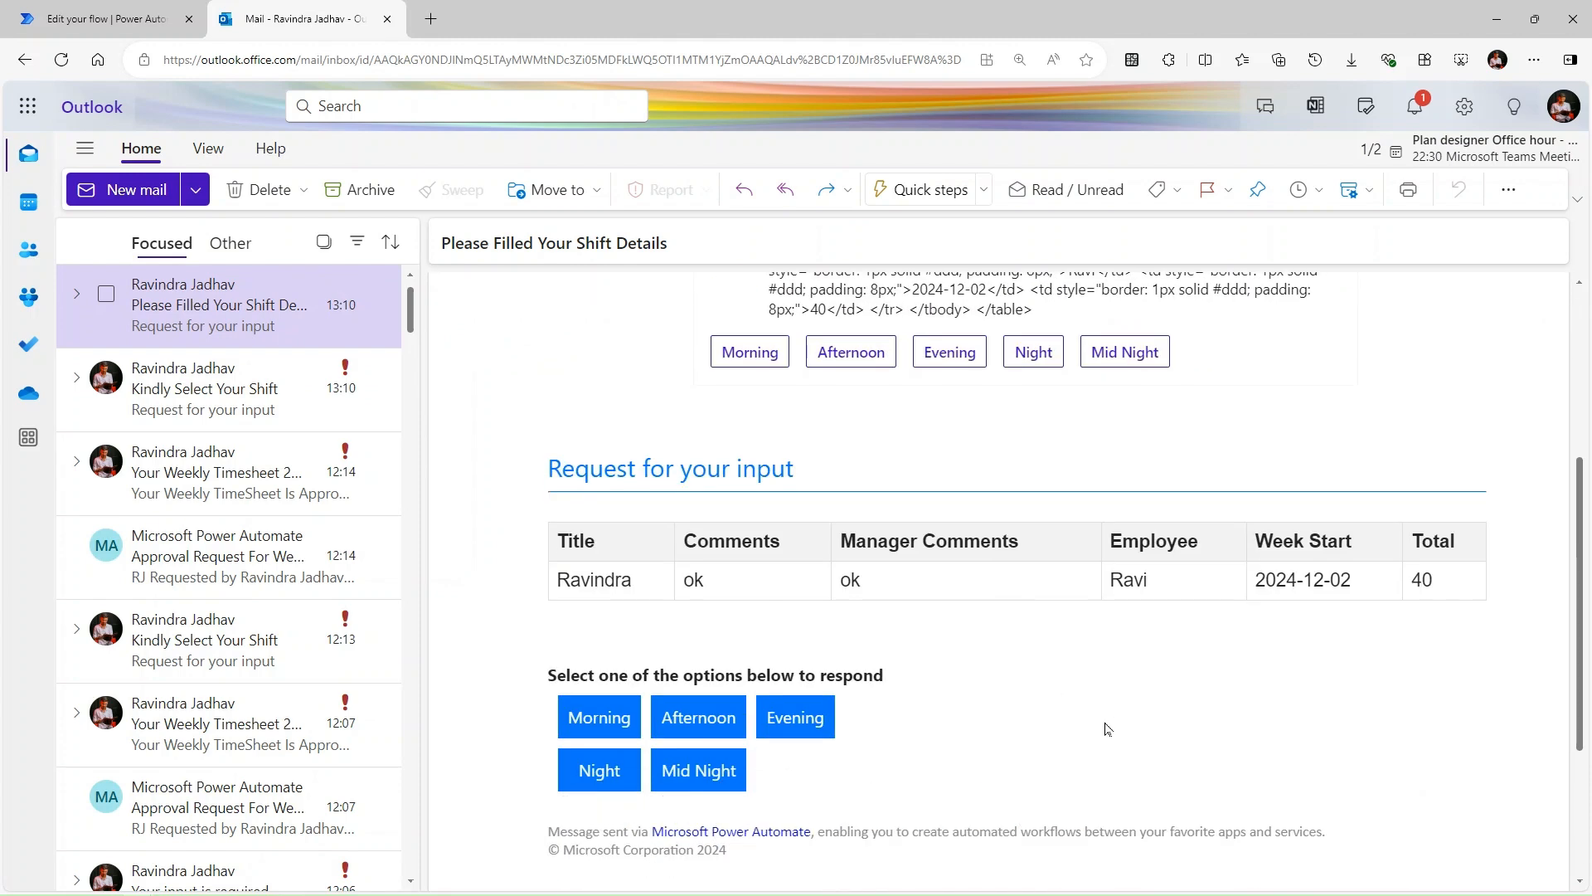
scroll(1108, 729, "up", 4)
scroll(1108, 729, "down", 3)
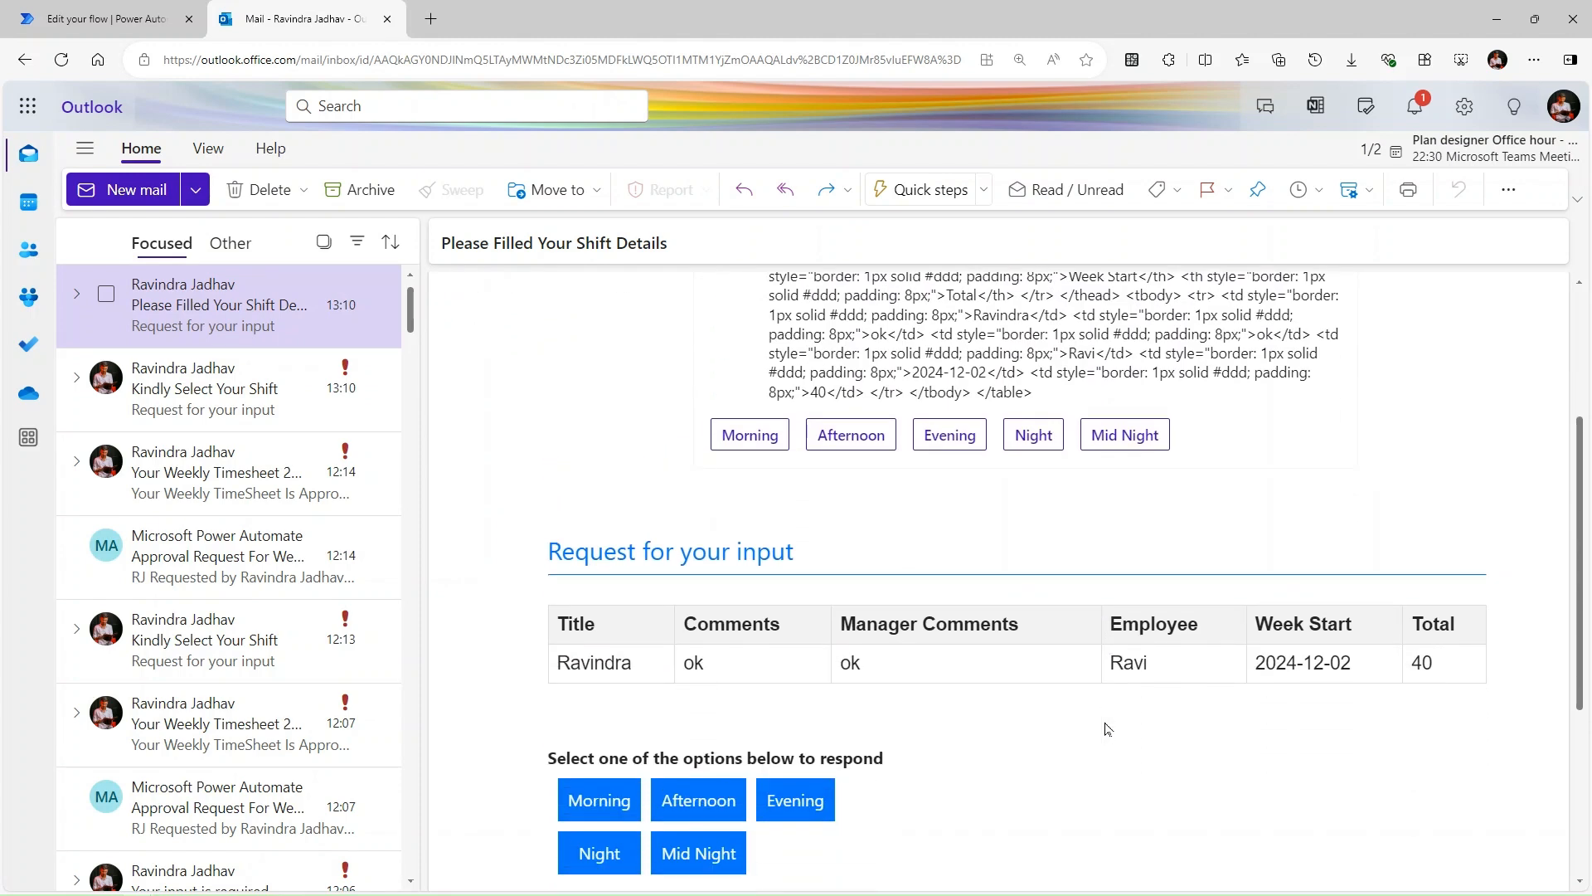
scroll(1105, 728, "down", 3)
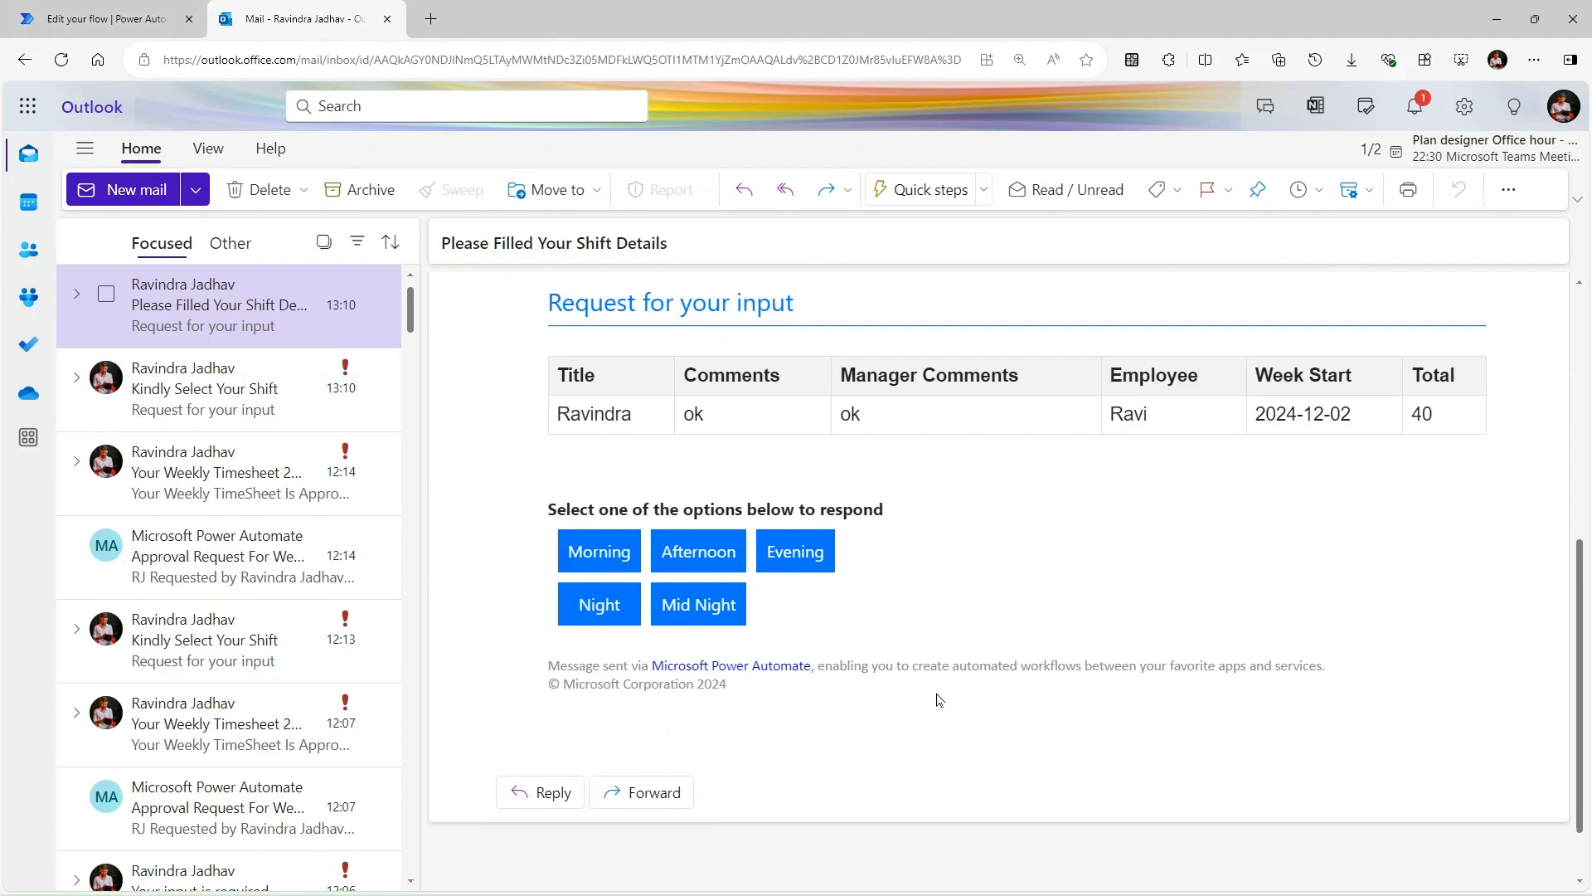
scroll(869, 668, "up", 2)
scroll(868, 669, "up", 4)
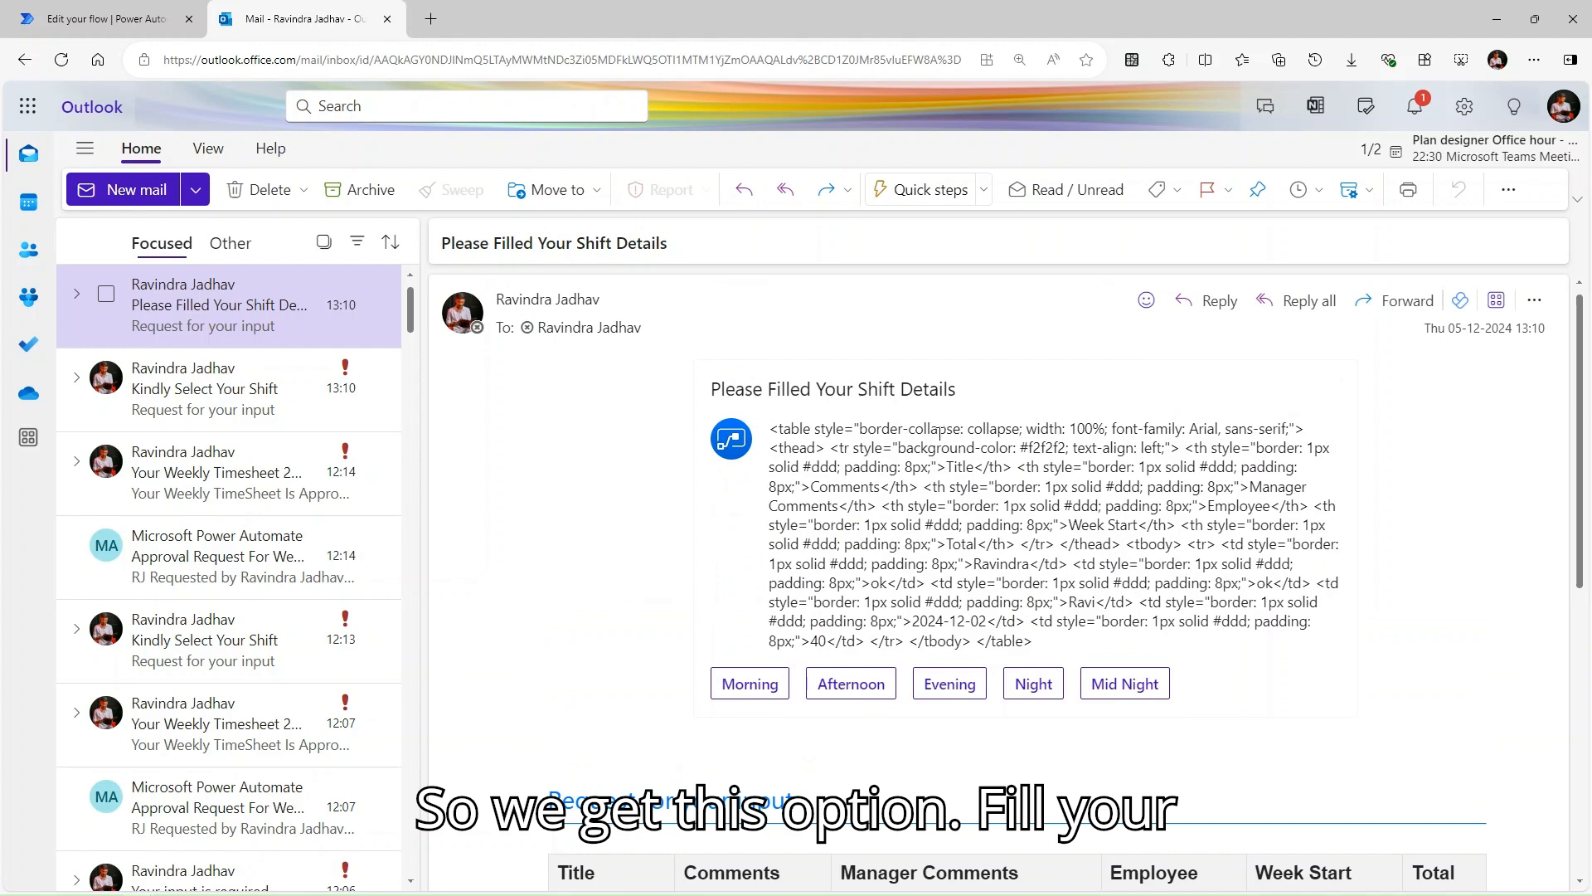
scroll(885, 564, "down", 3)
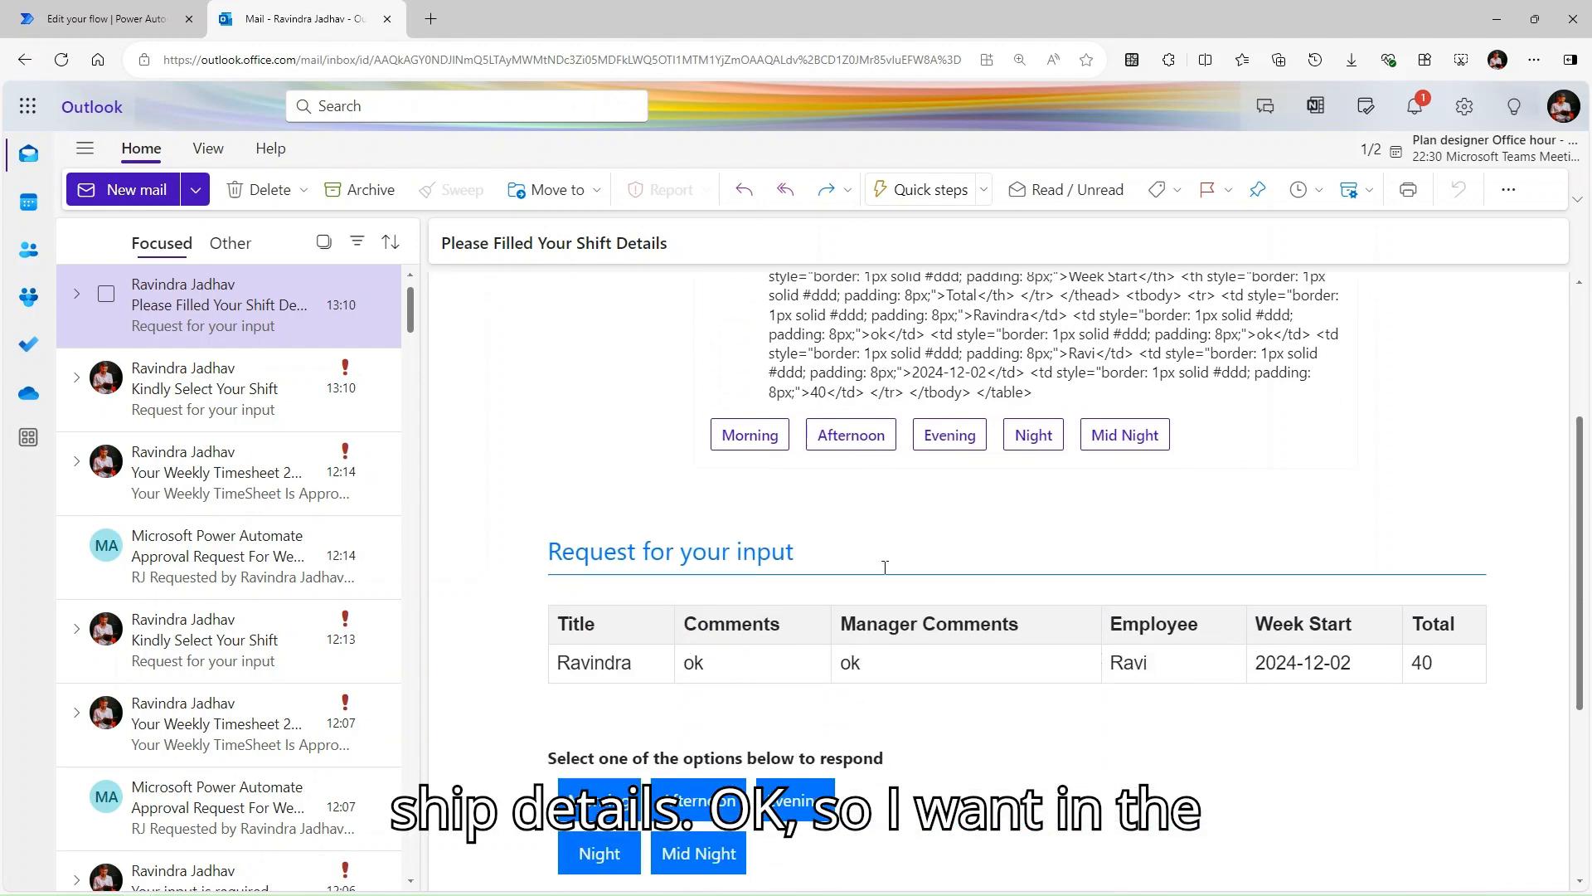
left_click(770, 443)
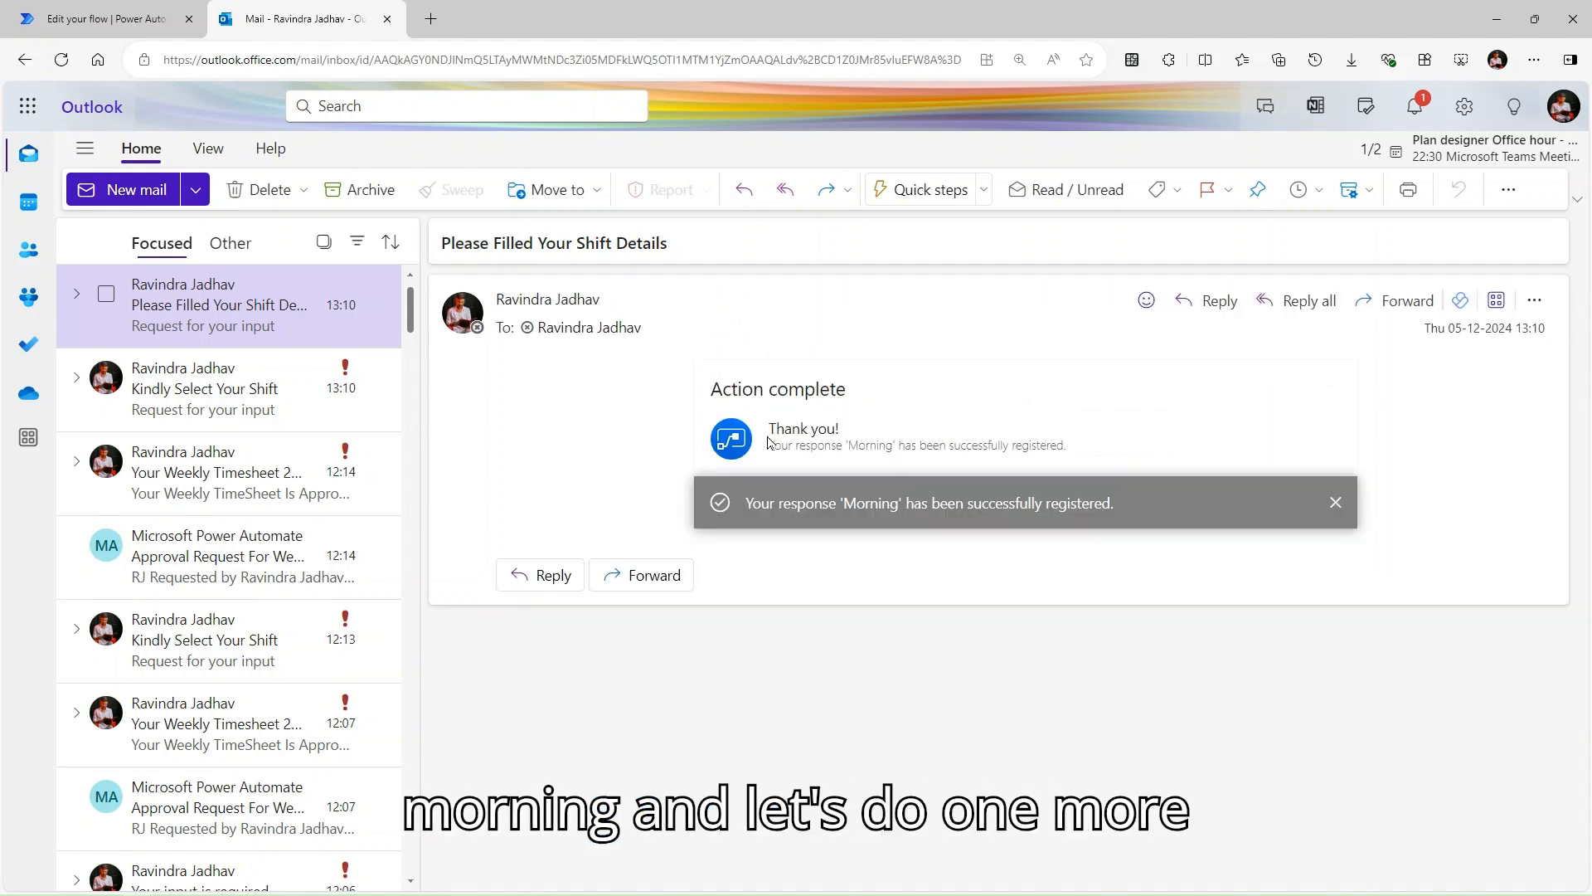
Switch back to the Power Automate test run and inspect the output of the Compose 2 action.
left_click(117, 37)
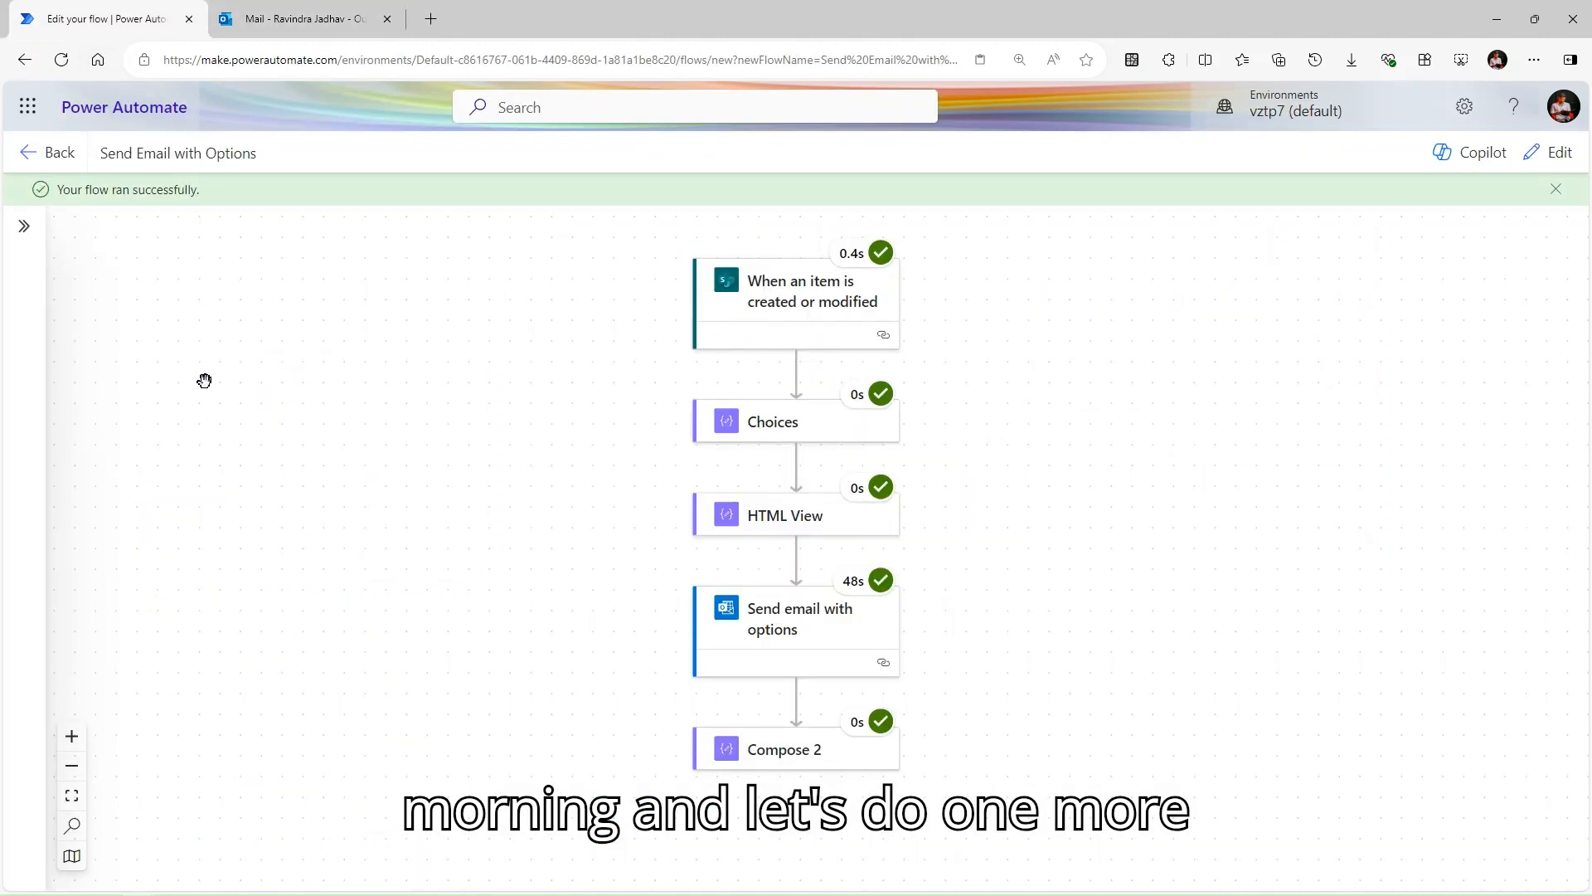
left_click(28, 106)
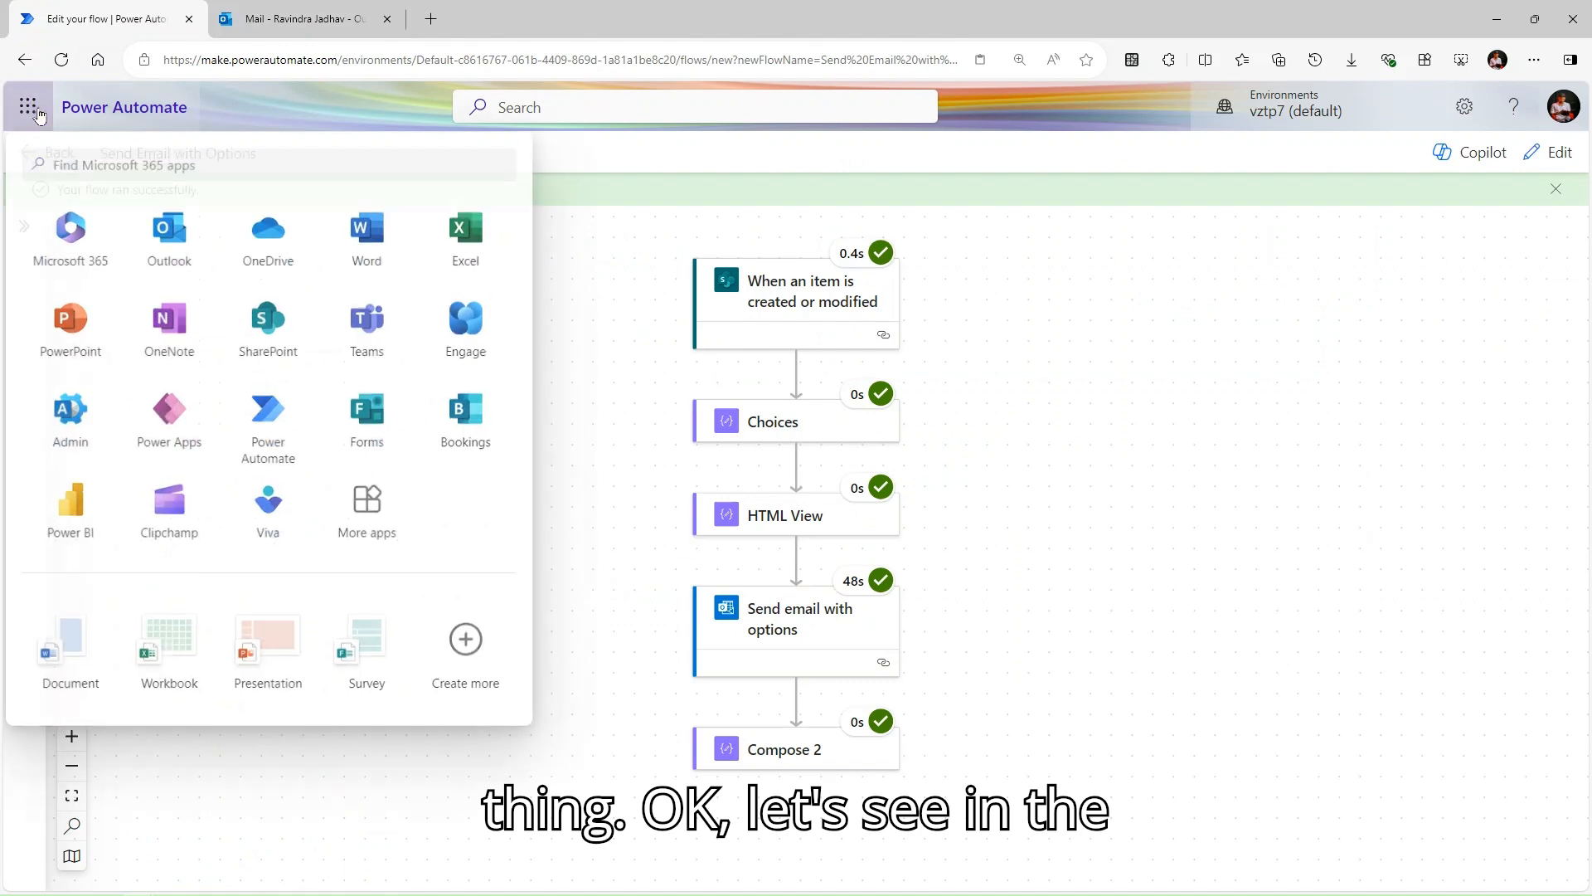
left_click(825, 774)
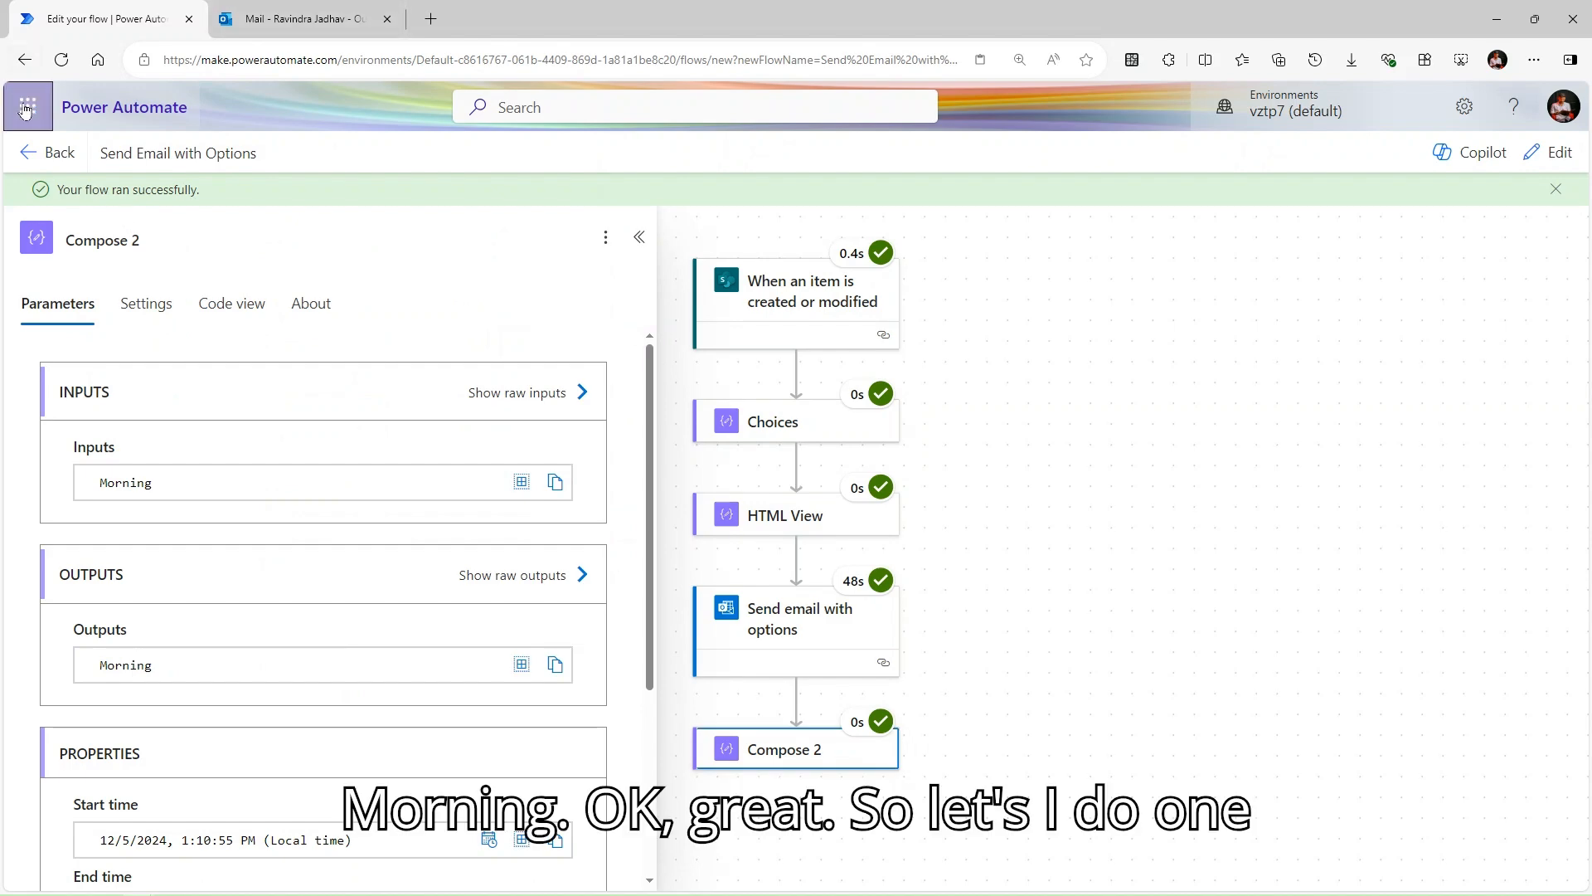
Open Power Automate in a separate browser tab and return the Send Email with Options flow to editing mode.
left_click(25, 110)
left_click(259, 414)
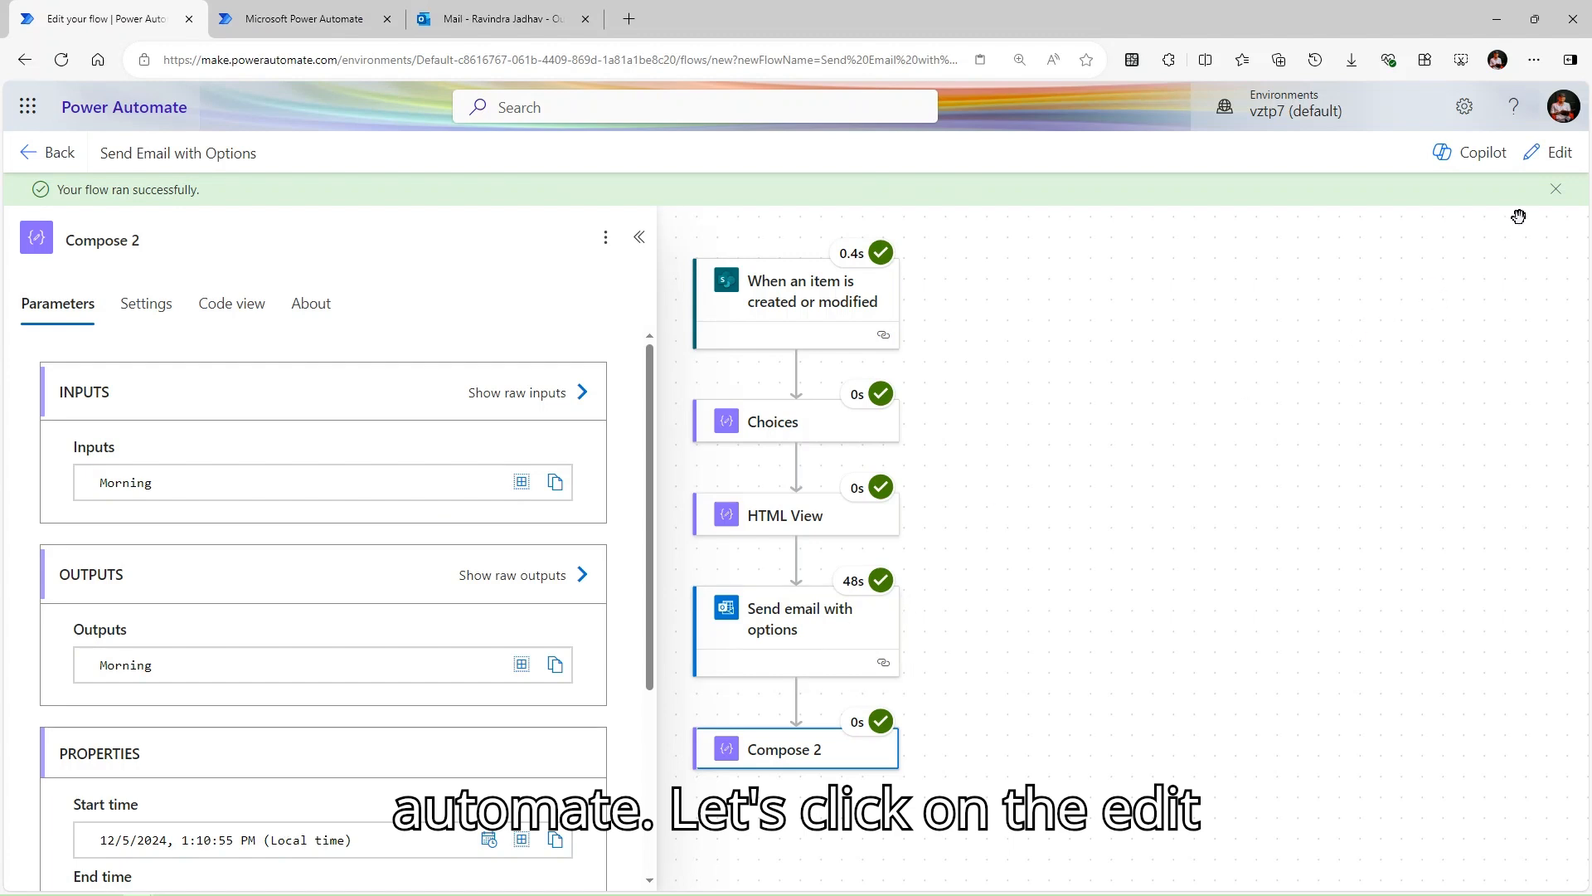
left_click(1549, 152)
Turn off the older "Send Email With Options" flow in the list of own cloud flows.
left_click(384, 7)
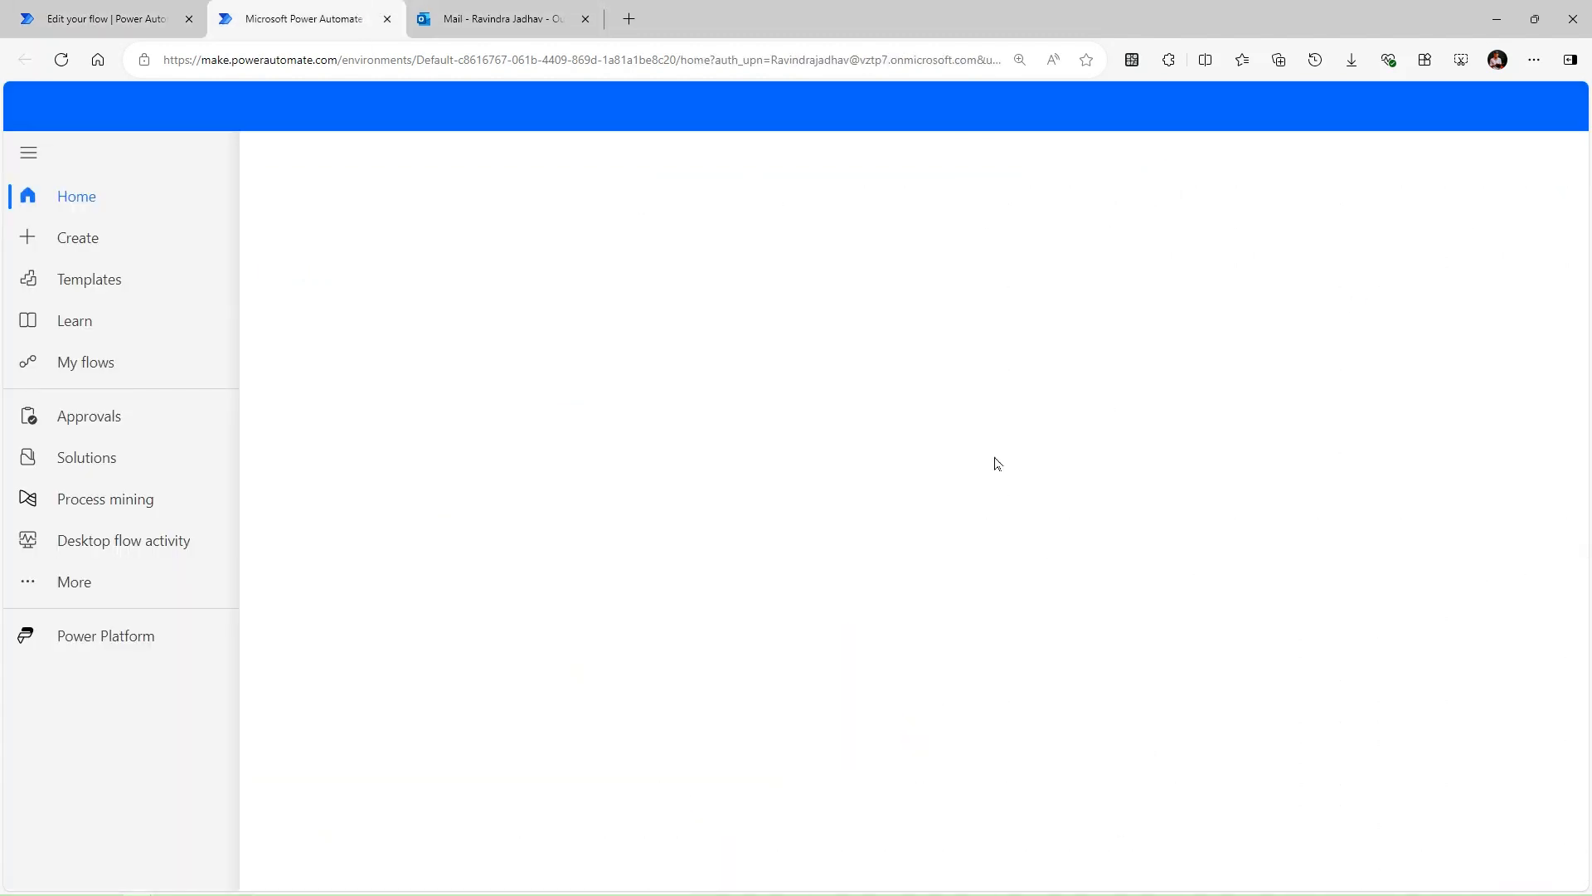
scroll(699, 456, "down", 8)
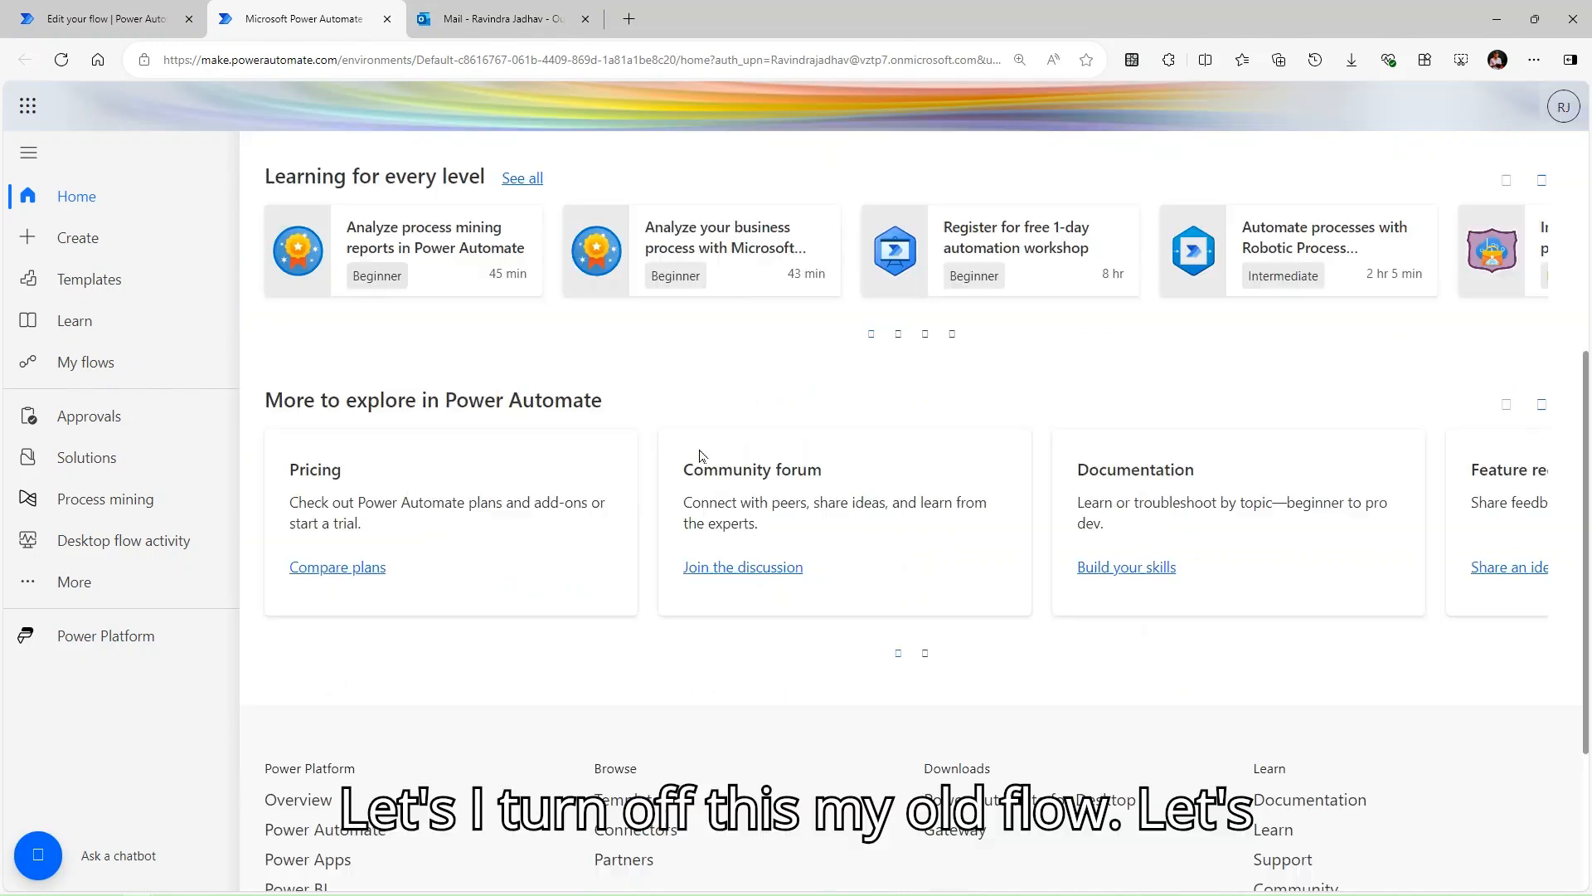
left_click(135, 362)
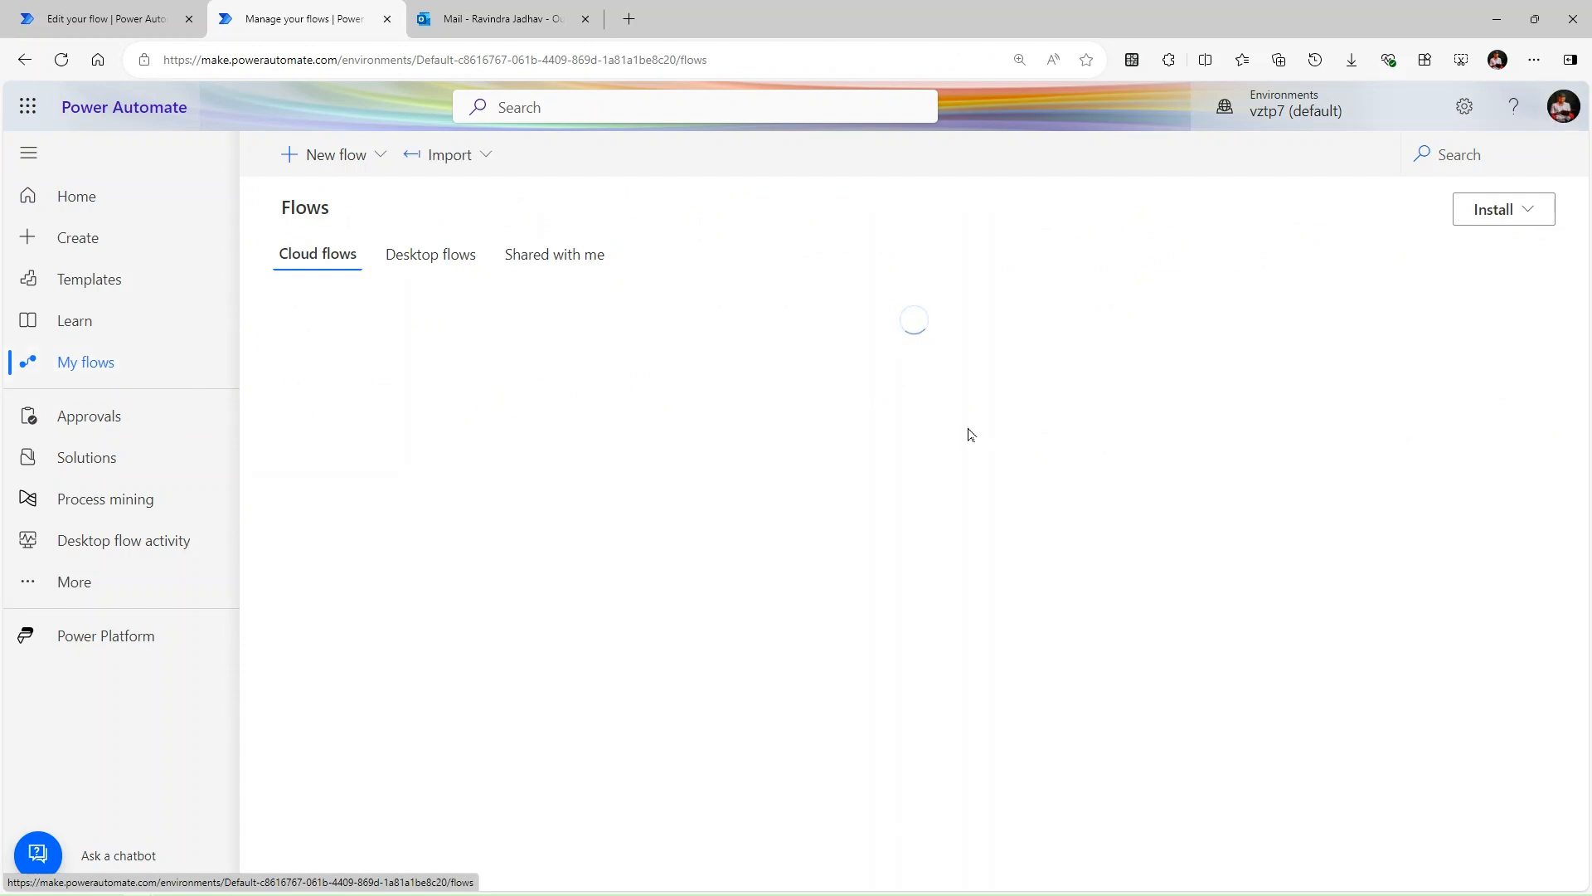
mouse_move(884, 402)
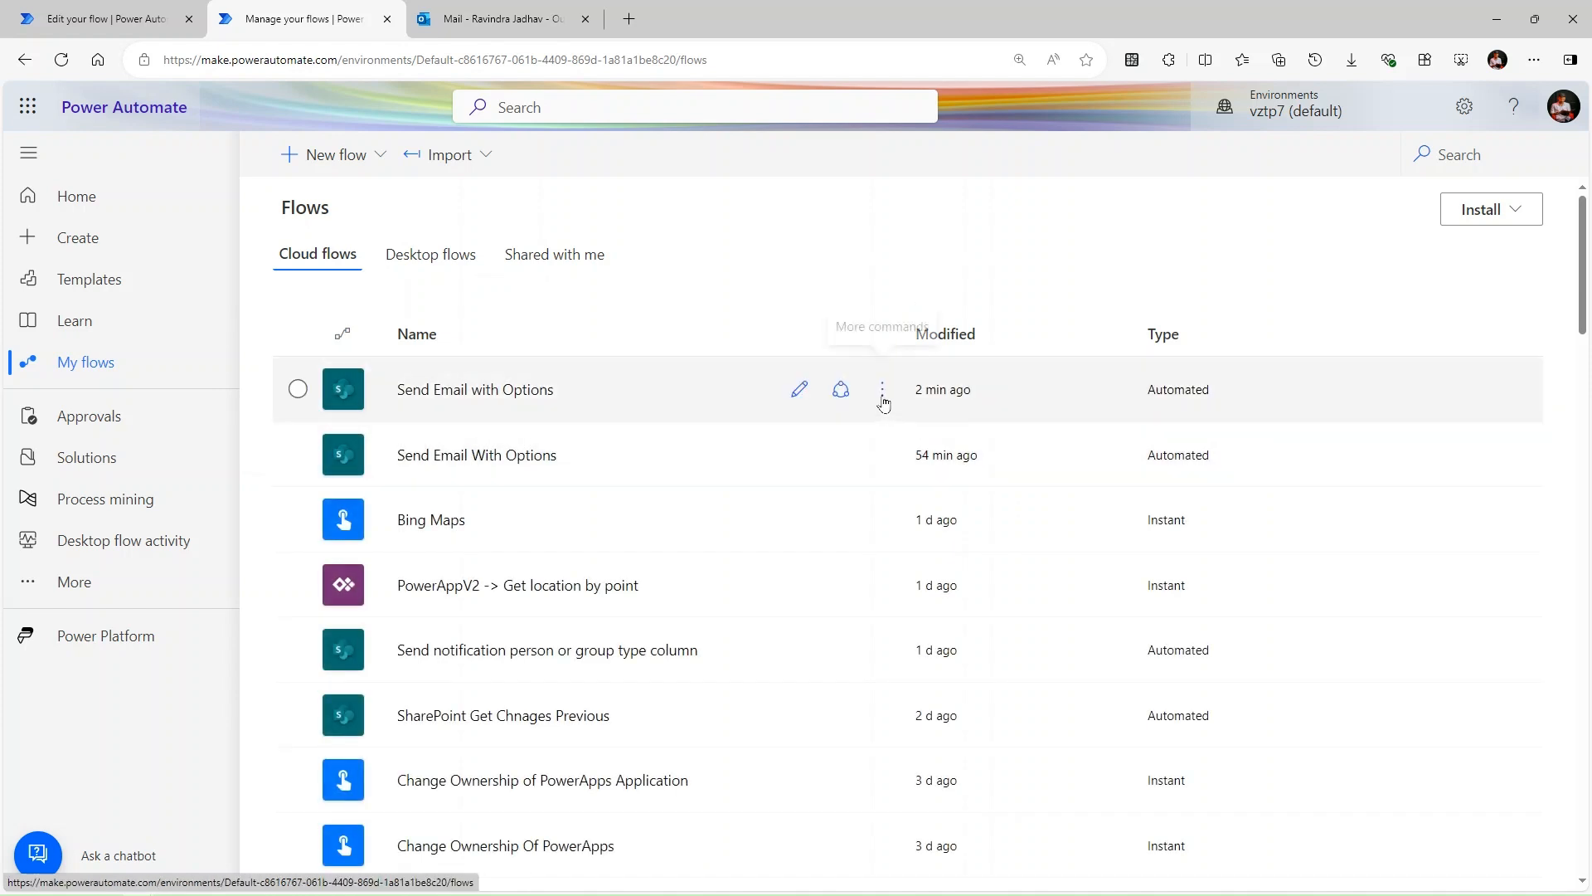
mouse_move(881, 471)
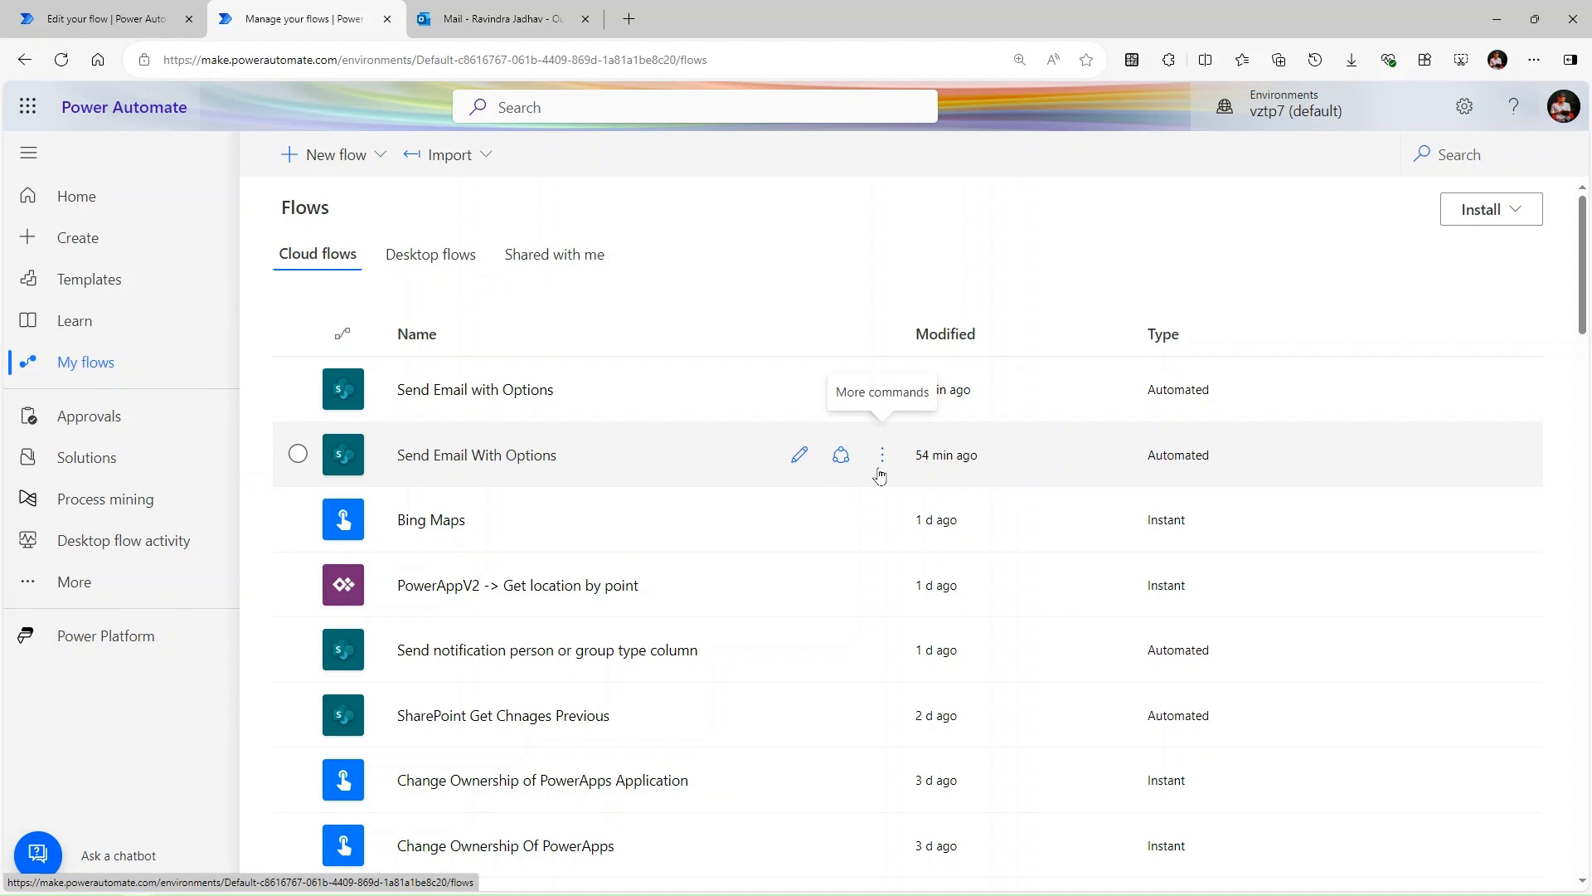
left_click(882, 456)
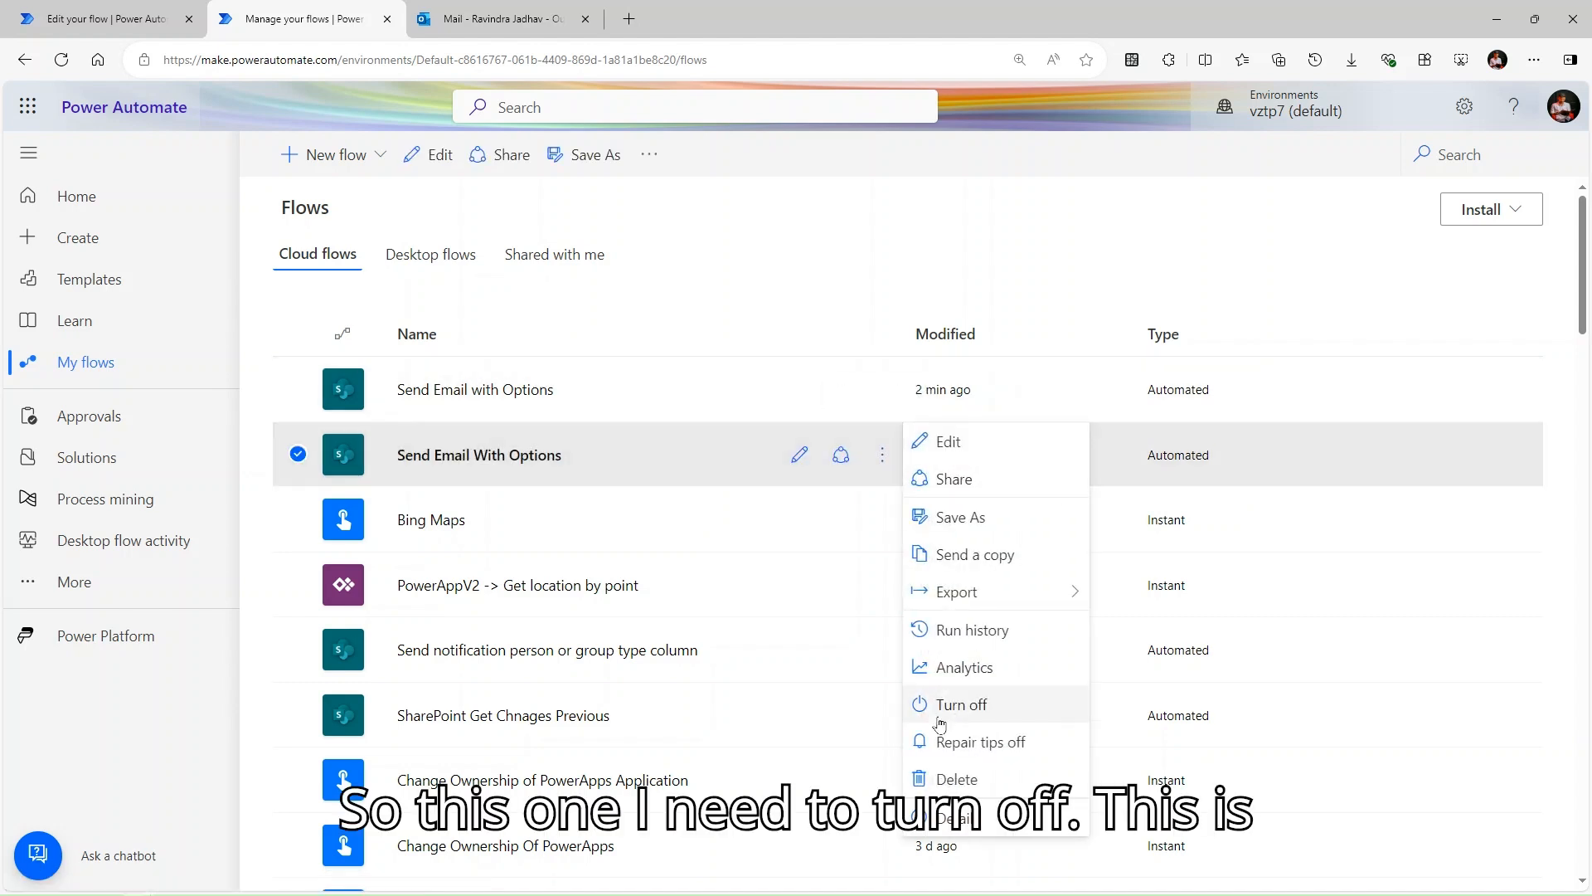
left_click(1007, 715)
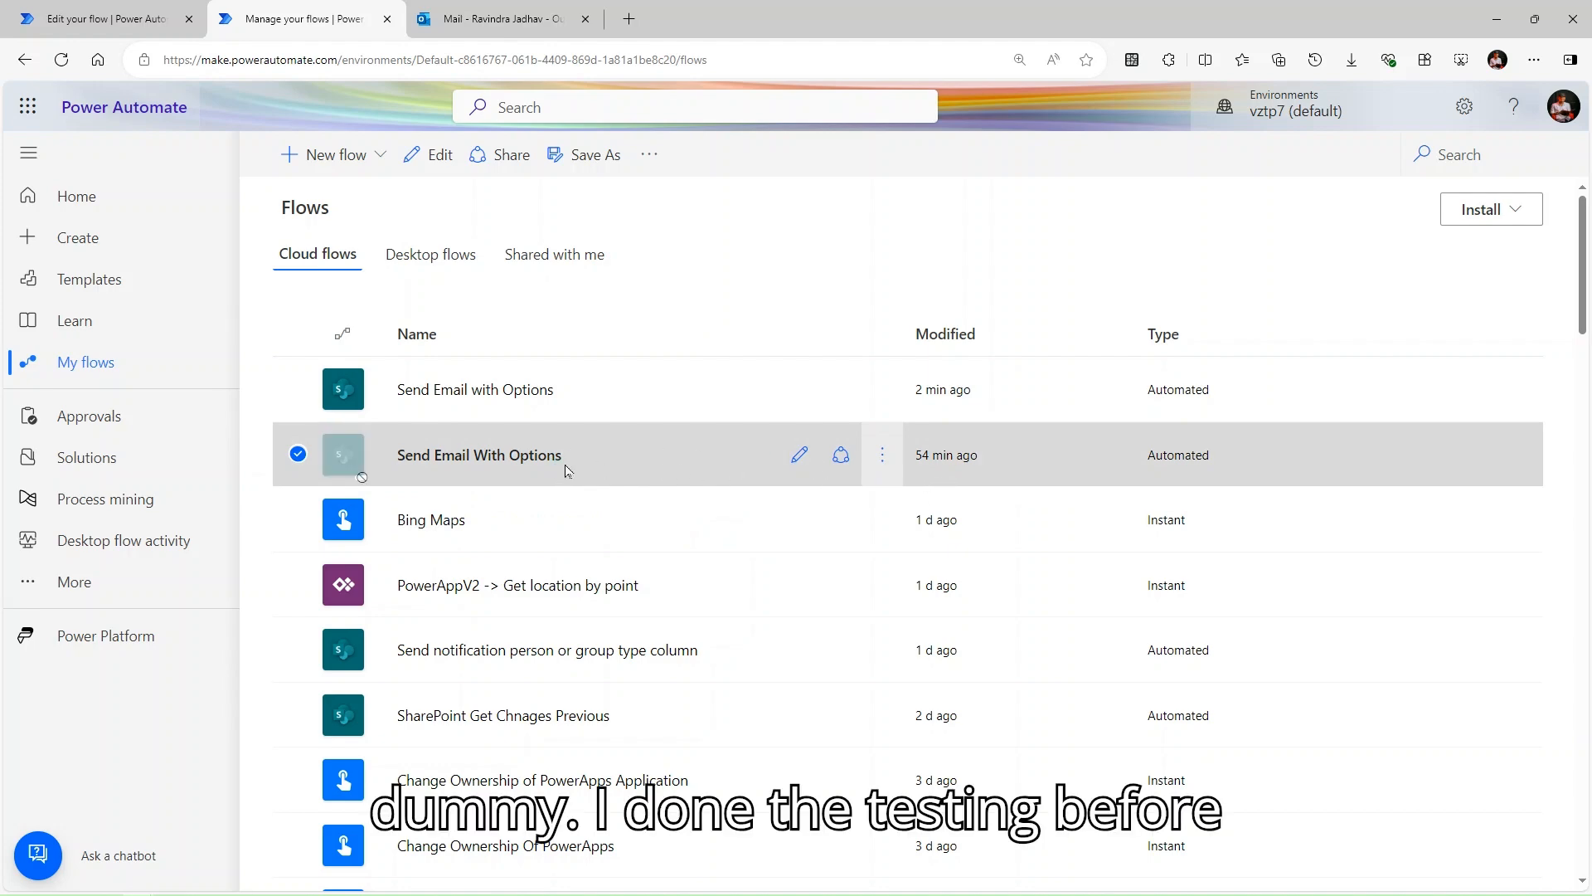
Return to the flow being edited and delete its Compose 2 action.
left_click(55, 7)
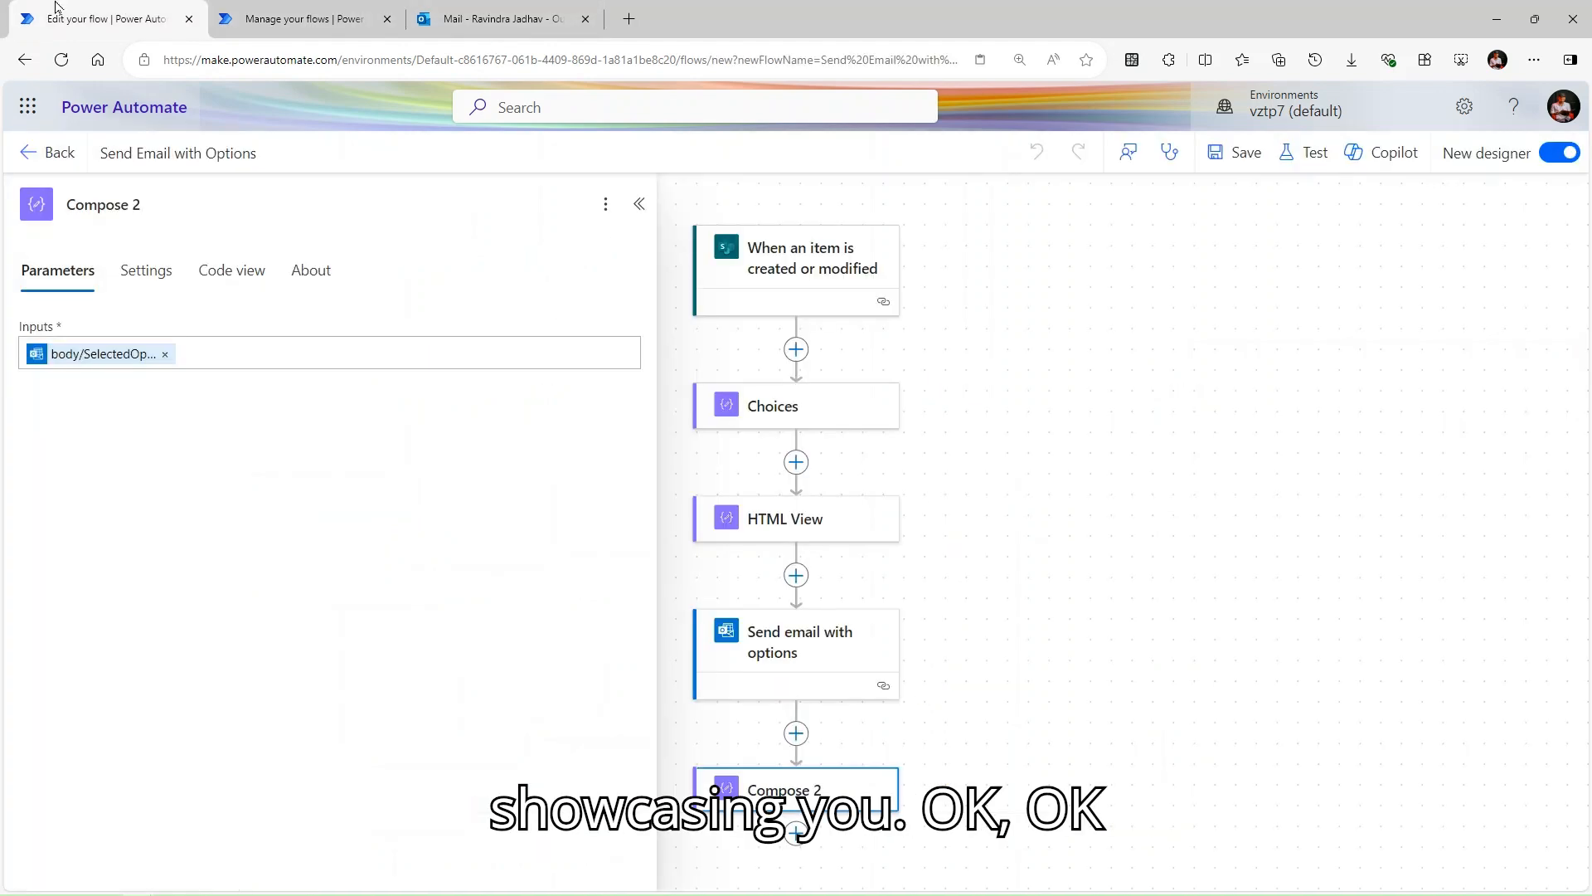
left_click_drag(1044, 540, 1312, 470)
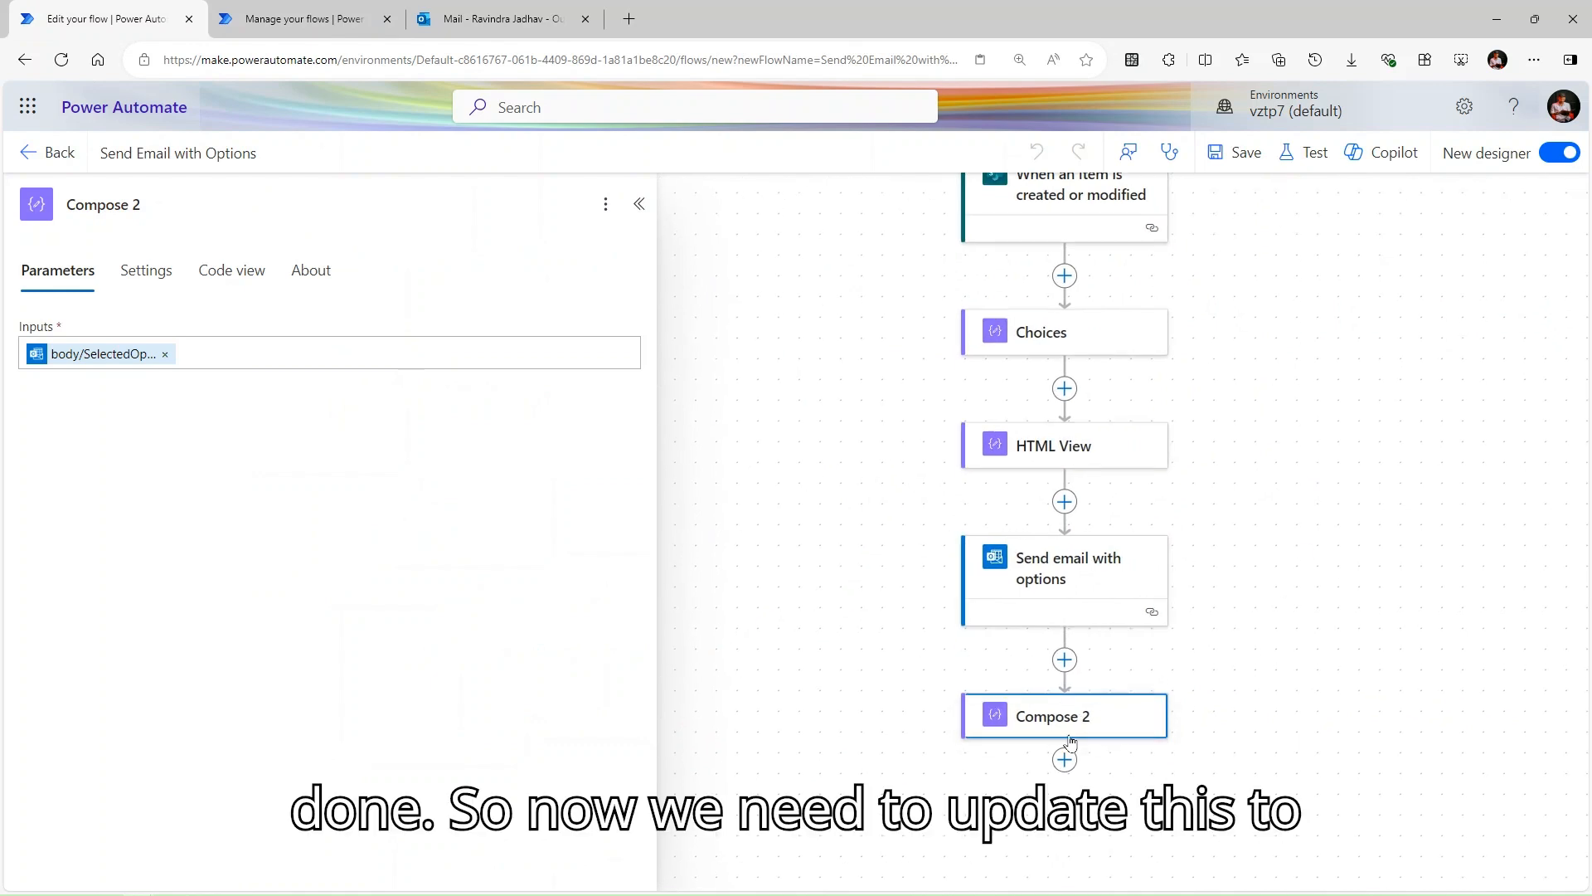
left_click(979, 722)
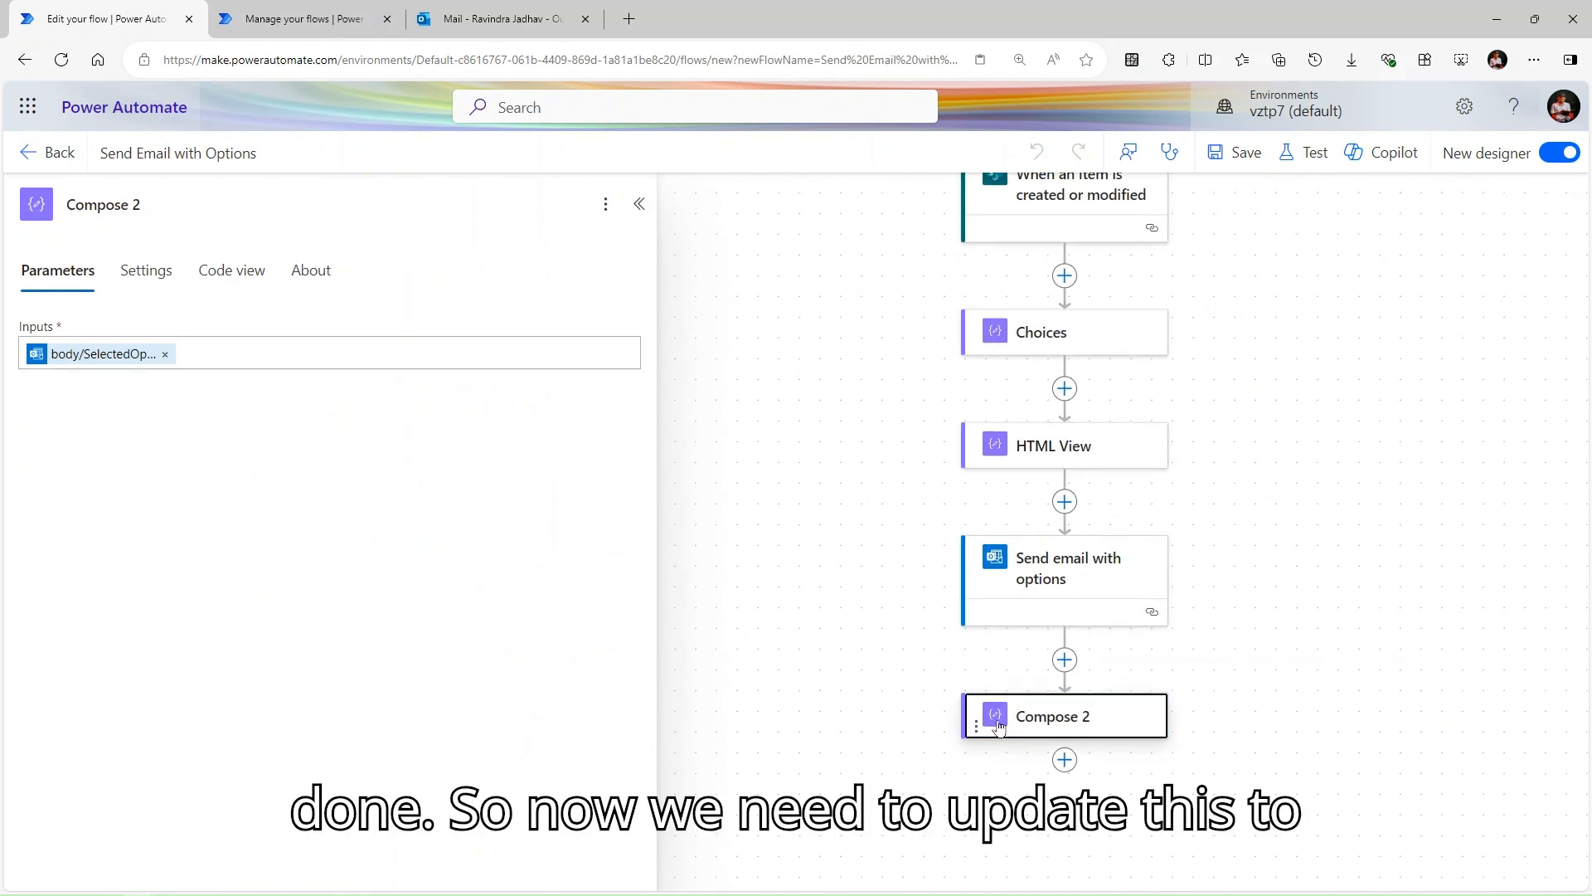
right_click(998, 727)
left_click(1044, 740)
left_click(804, 563)
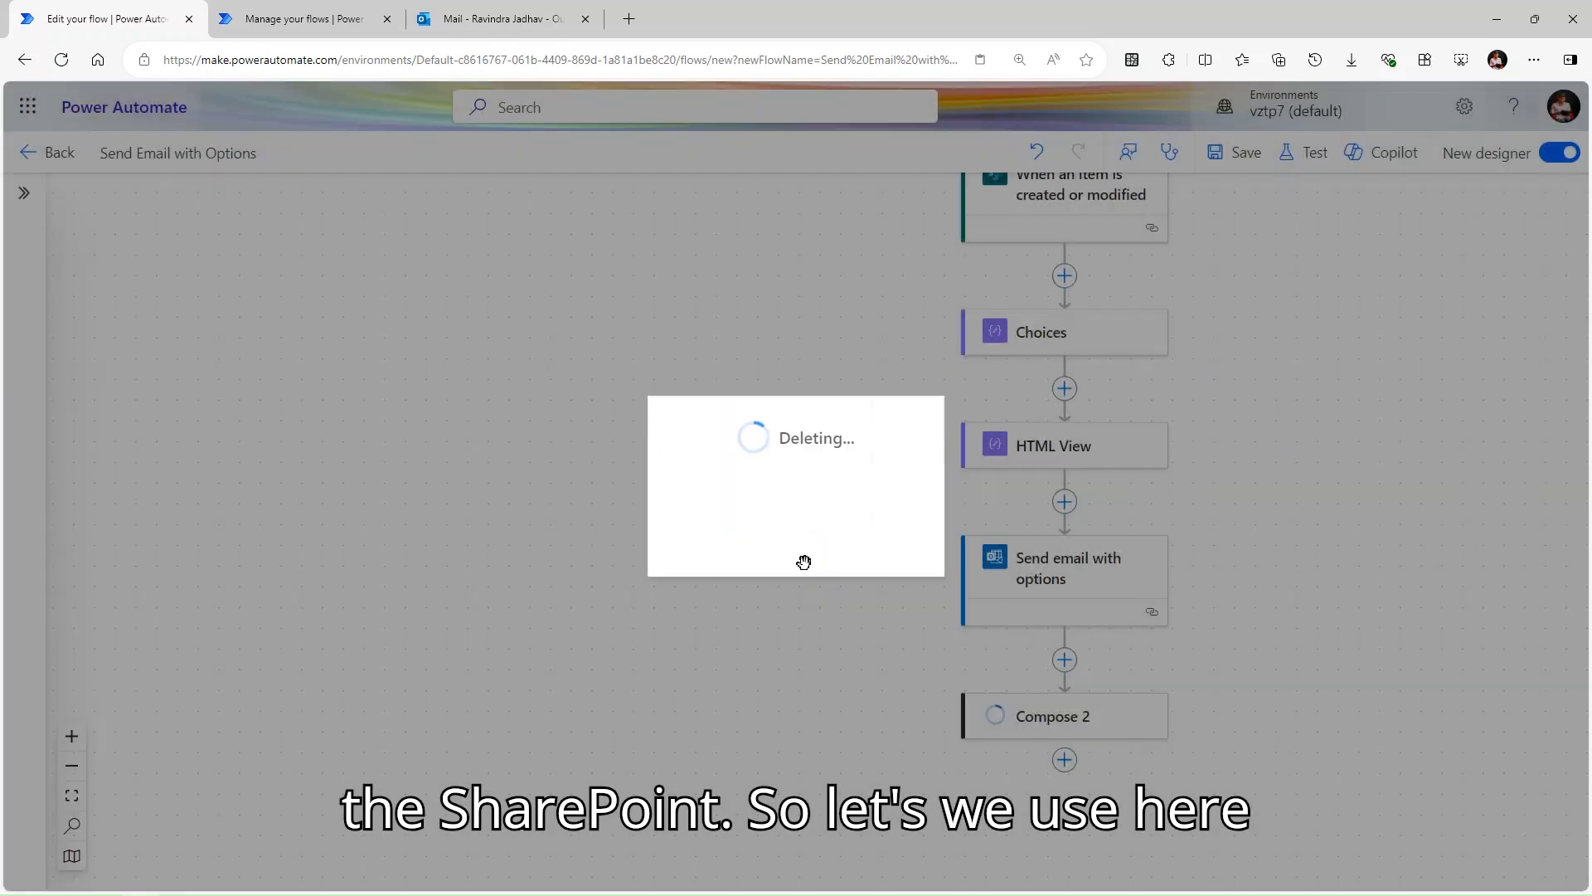
Search for "update sharepoint" and add the SharePoint Update item action after Send email with options.
left_click(1065, 647)
left_click(1121, 651)
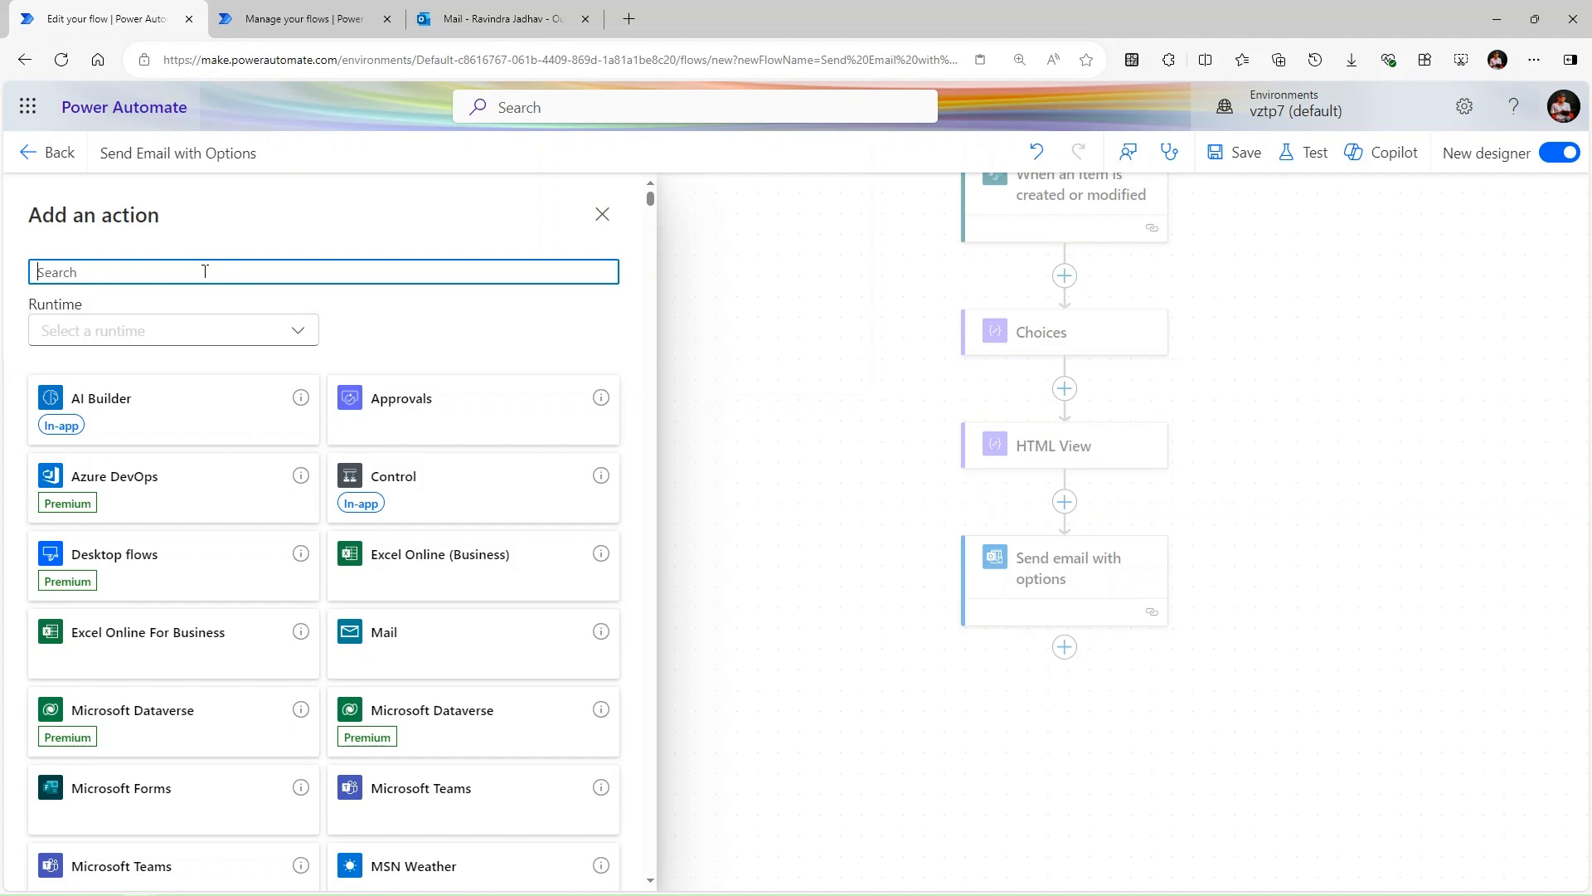
type("update")
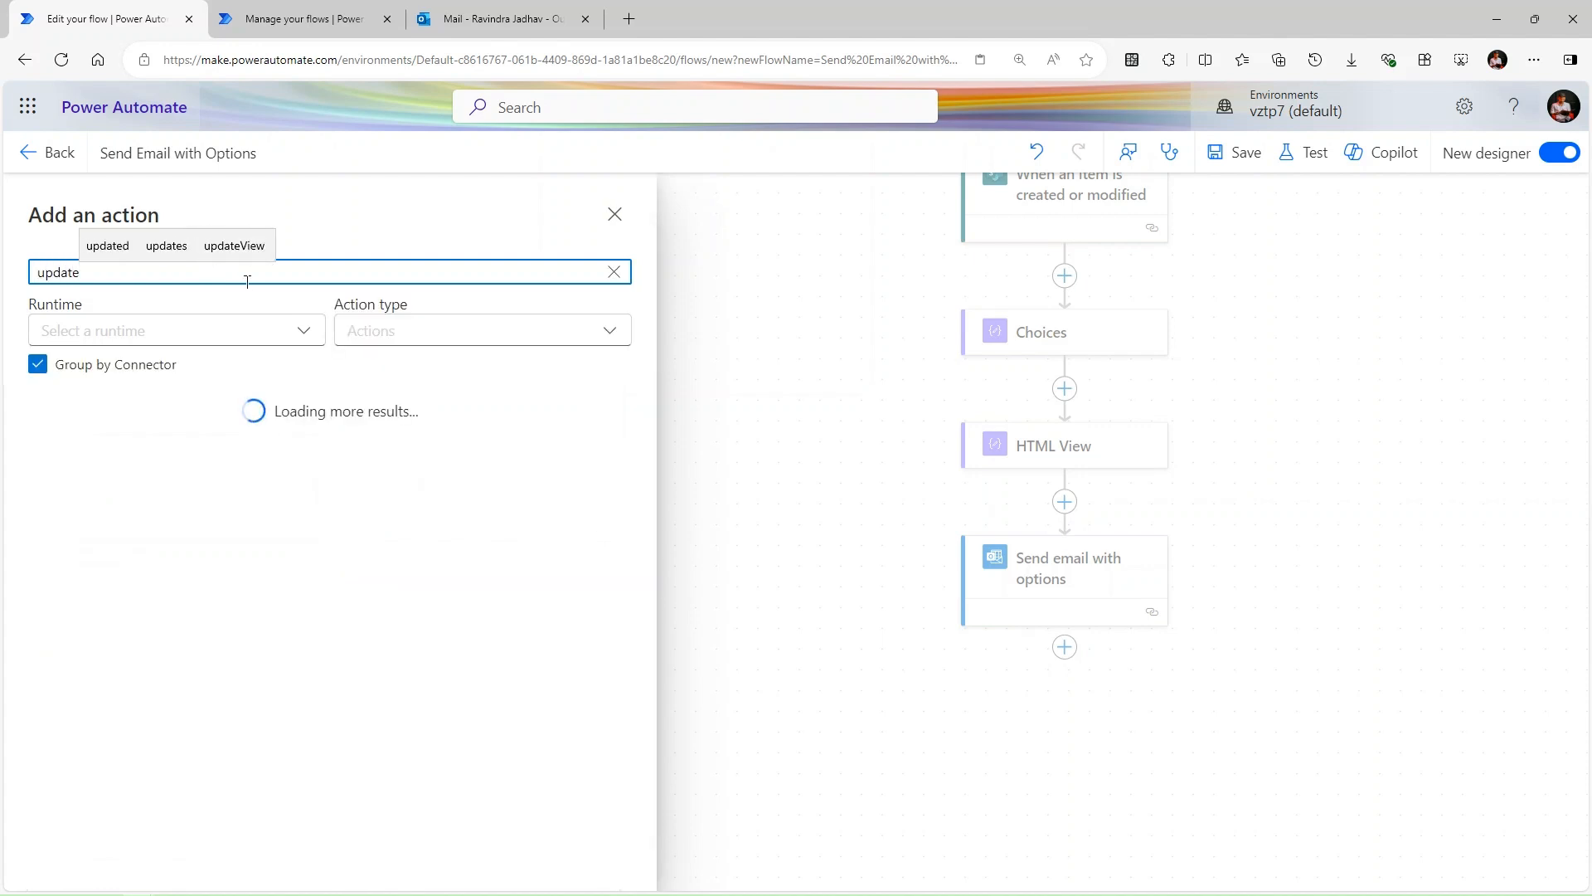
scroll(281, 426, "down", 8)
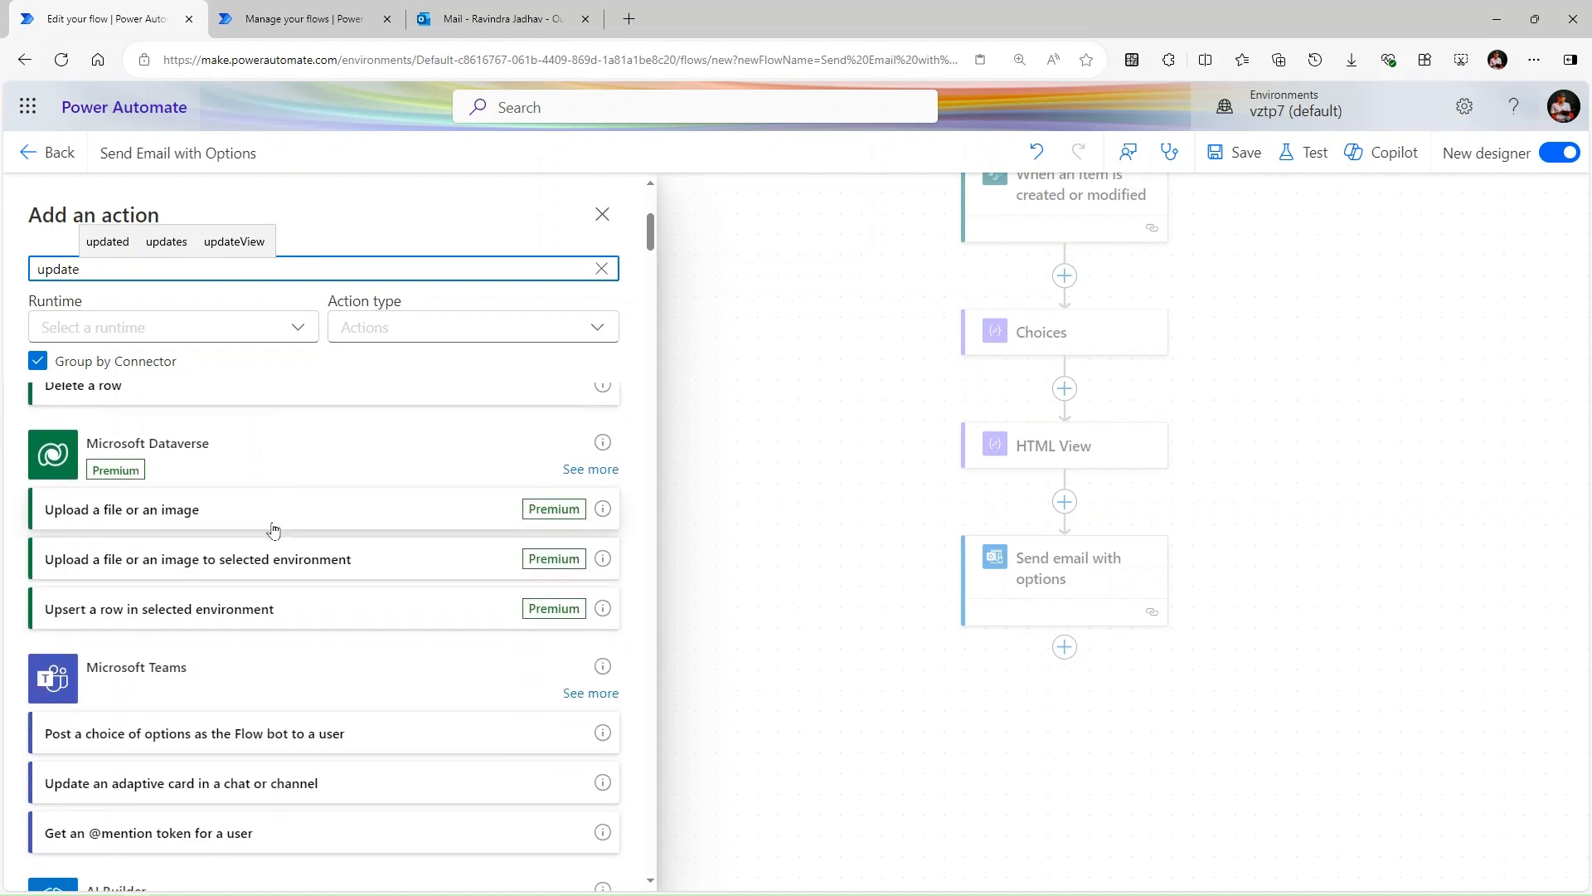
scroll(274, 529, "down", 15)
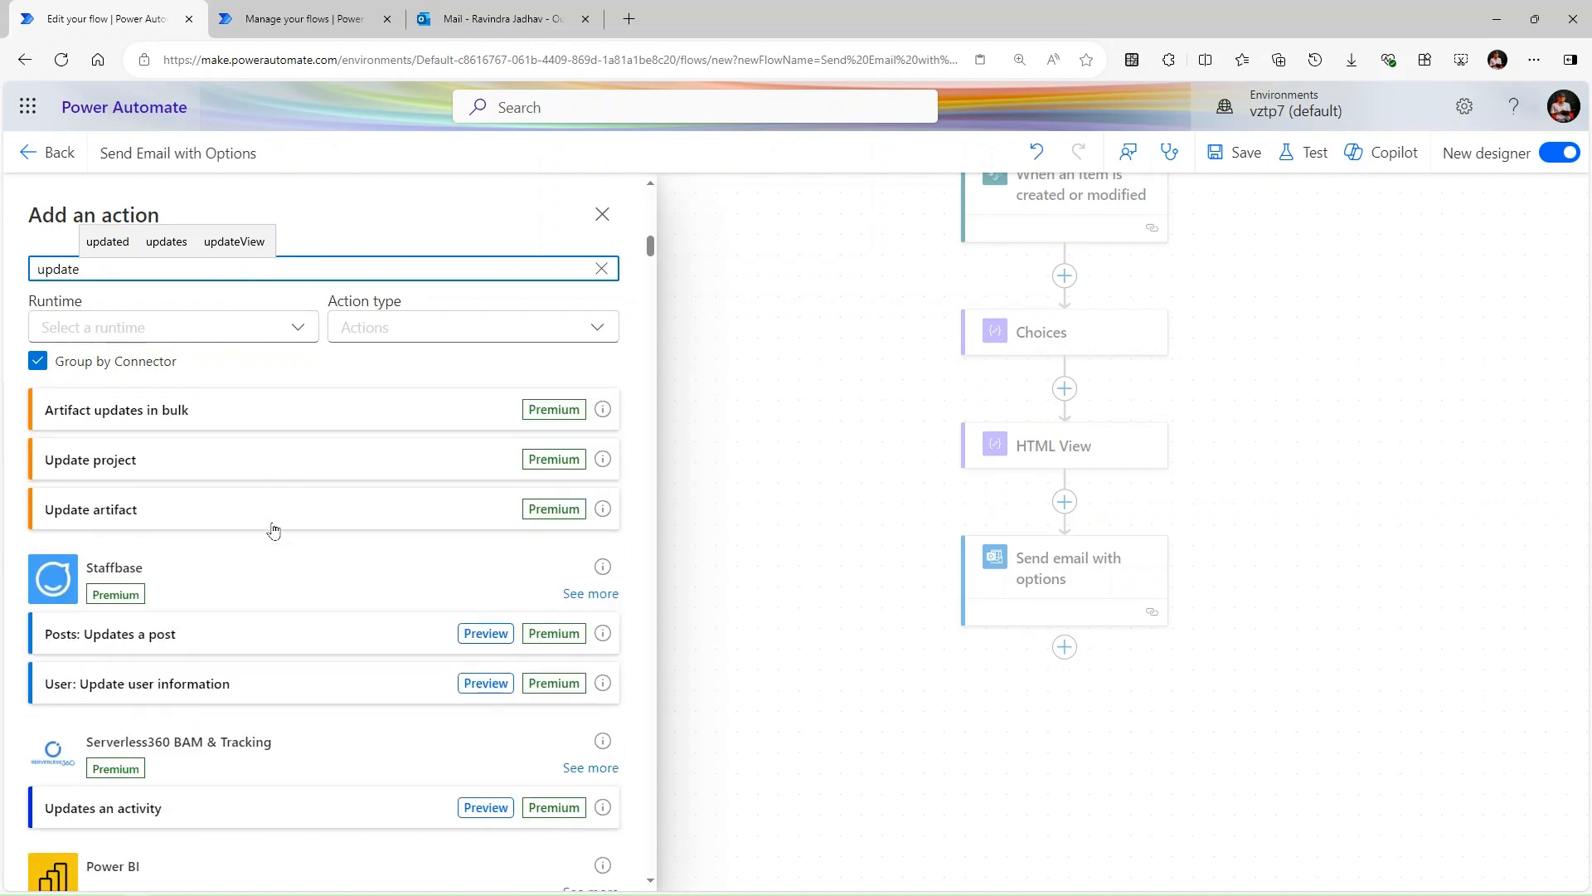
scroll(282, 547, "down", 8)
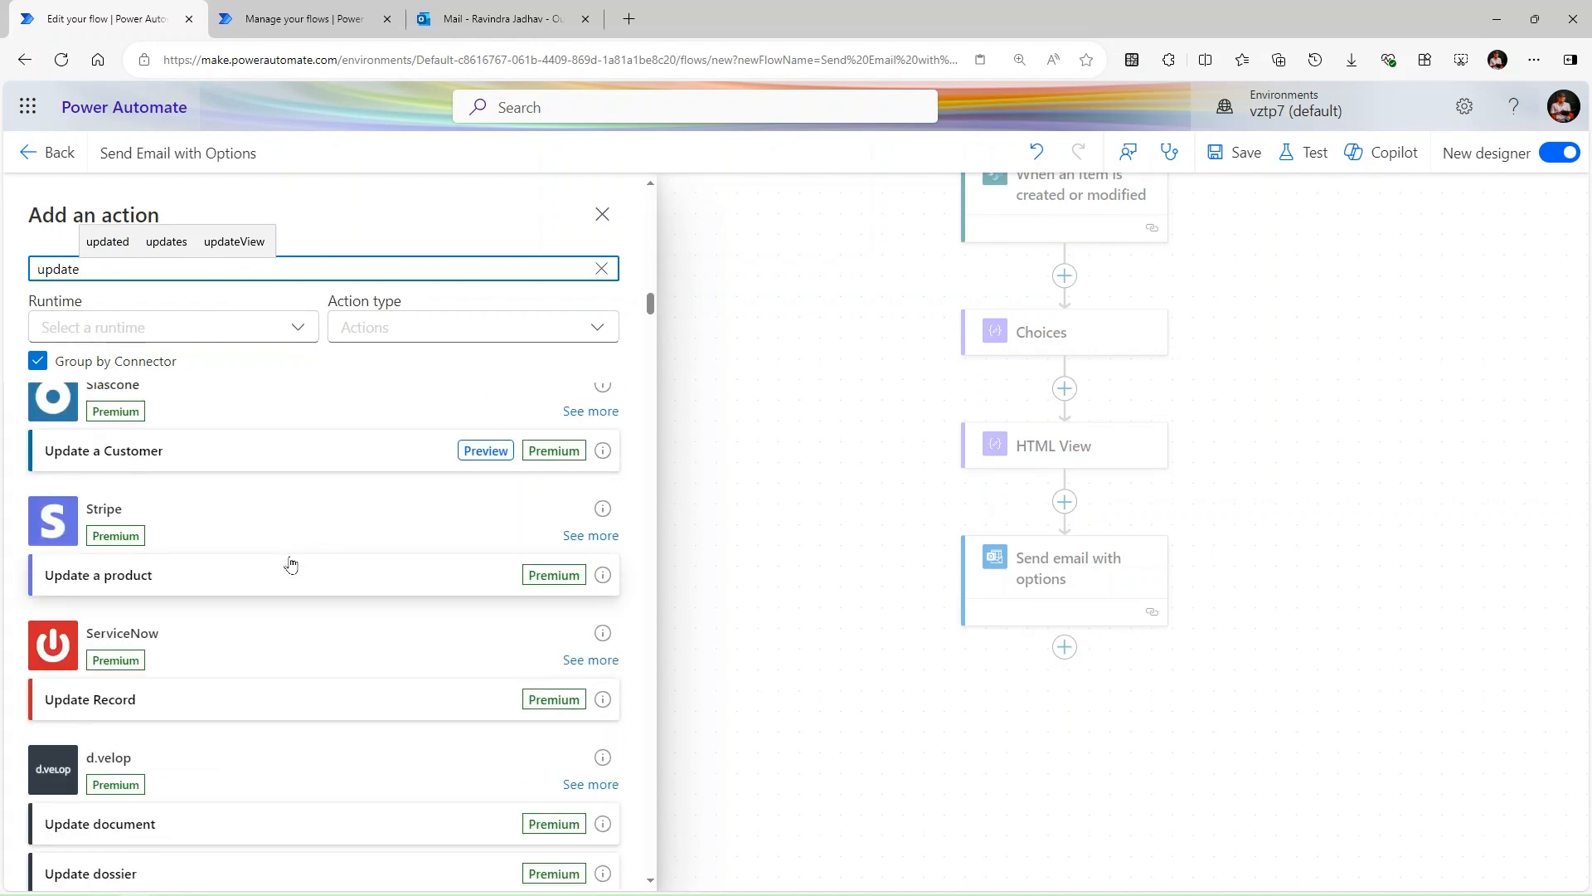
type("share")
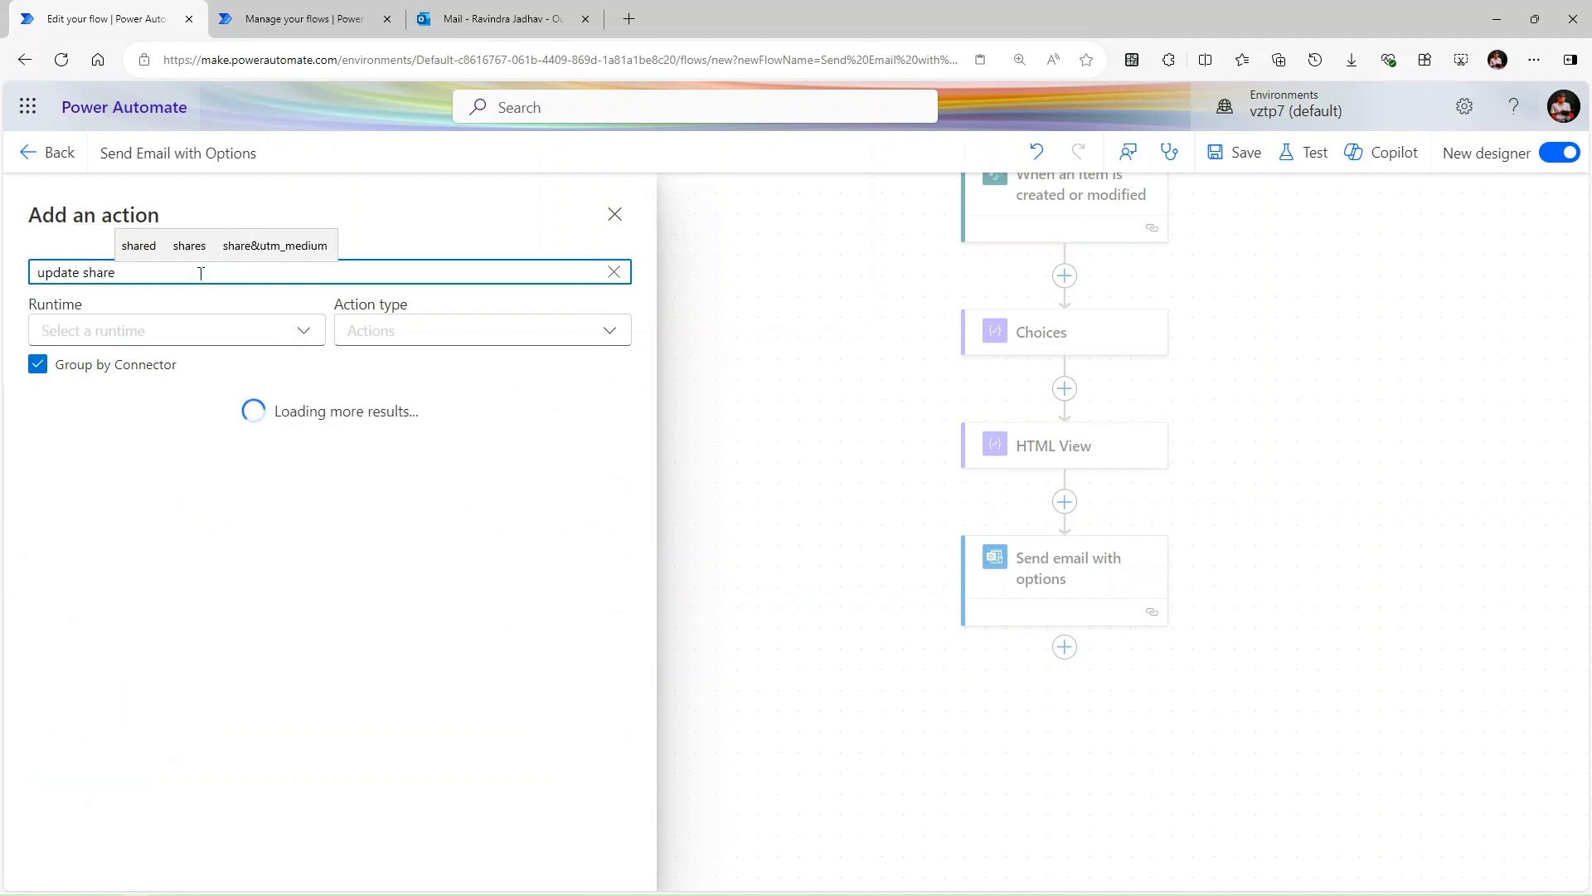
type("point")
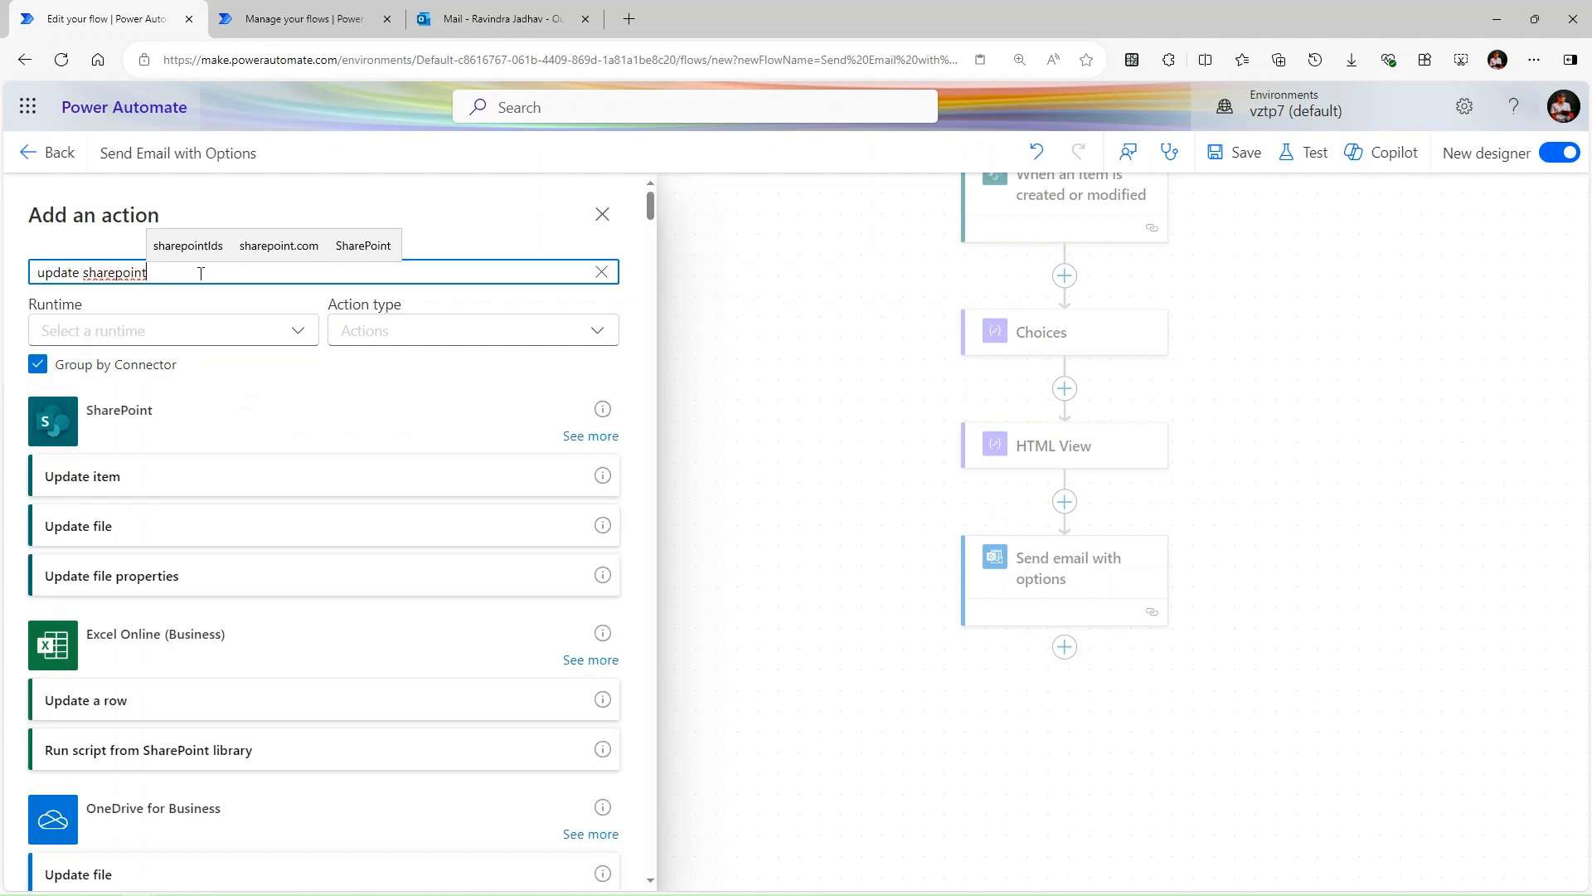
left_click(246, 497)
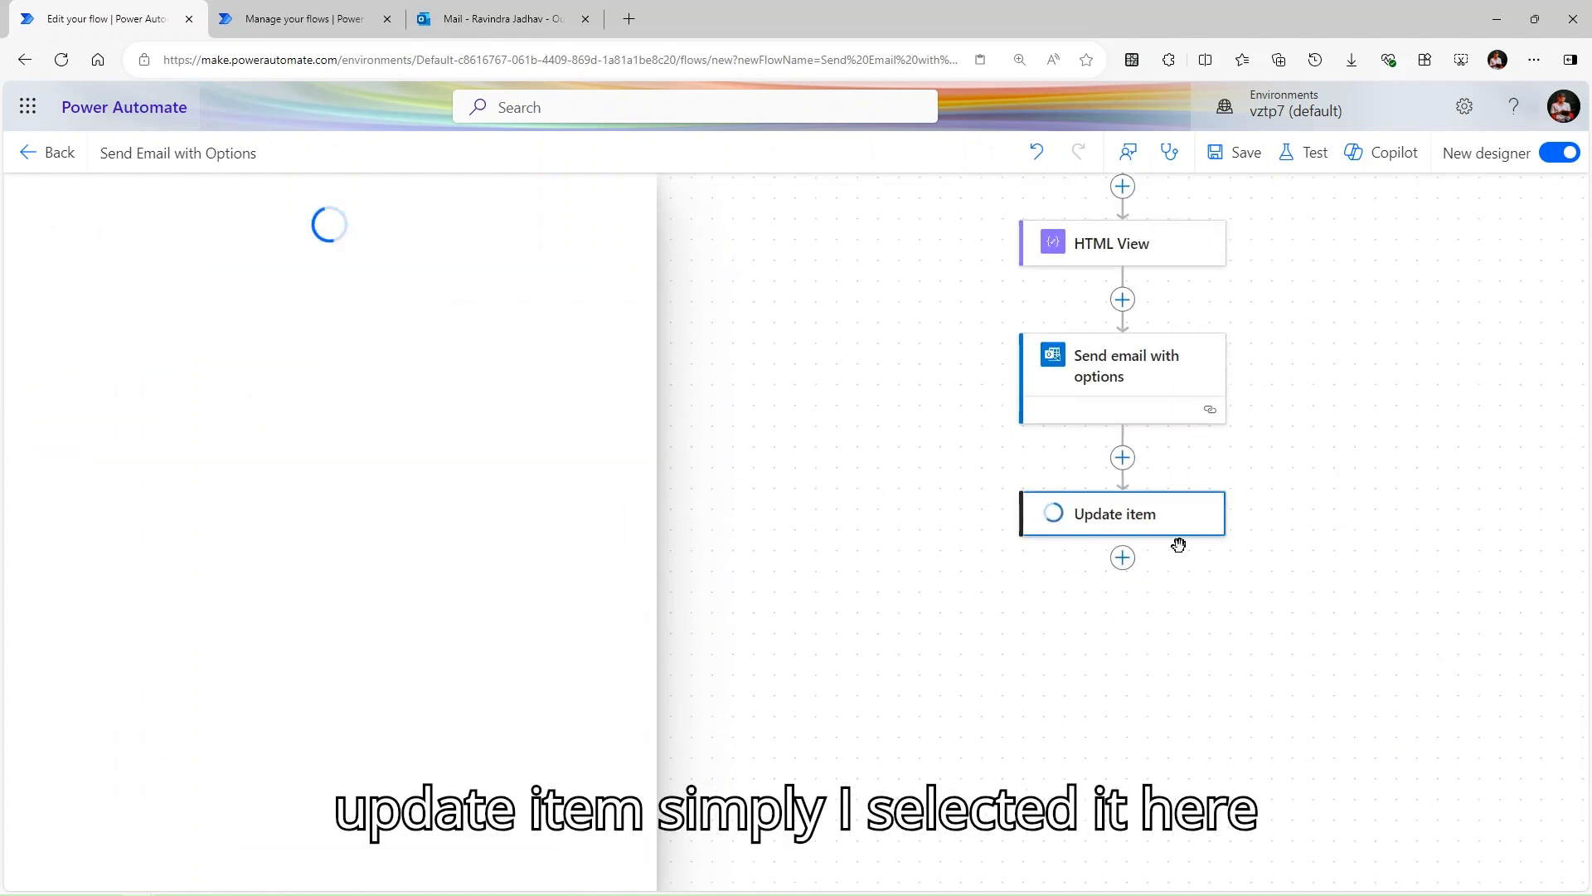
Review the parameters of the Send email with options action, including its body, subject and user options.
scroll(1029, 386, "up", 1)
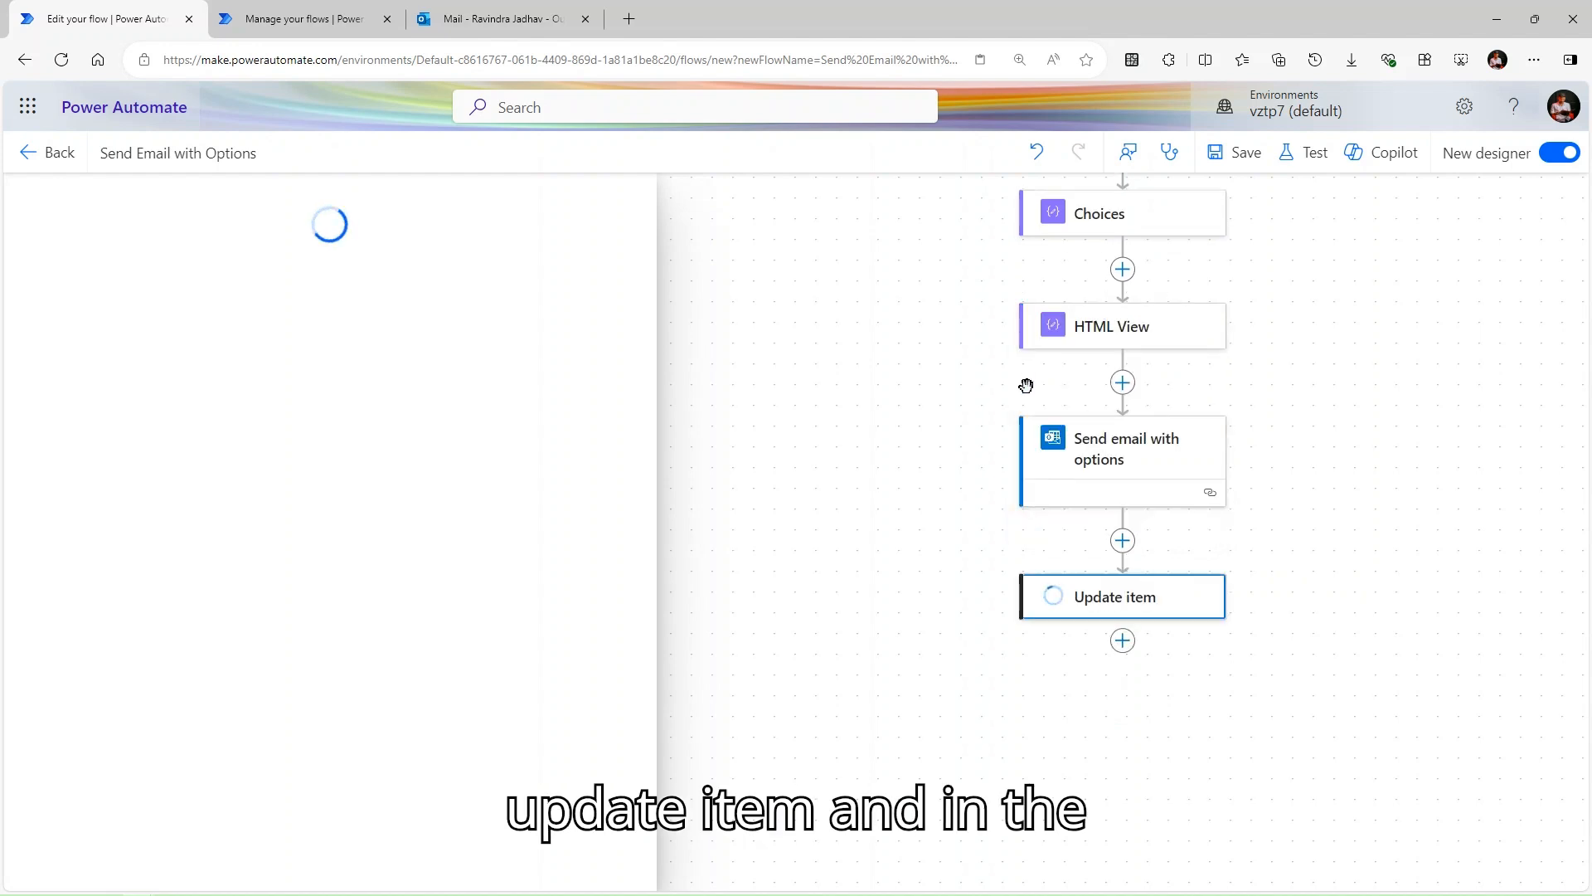
left_click(1138, 479)
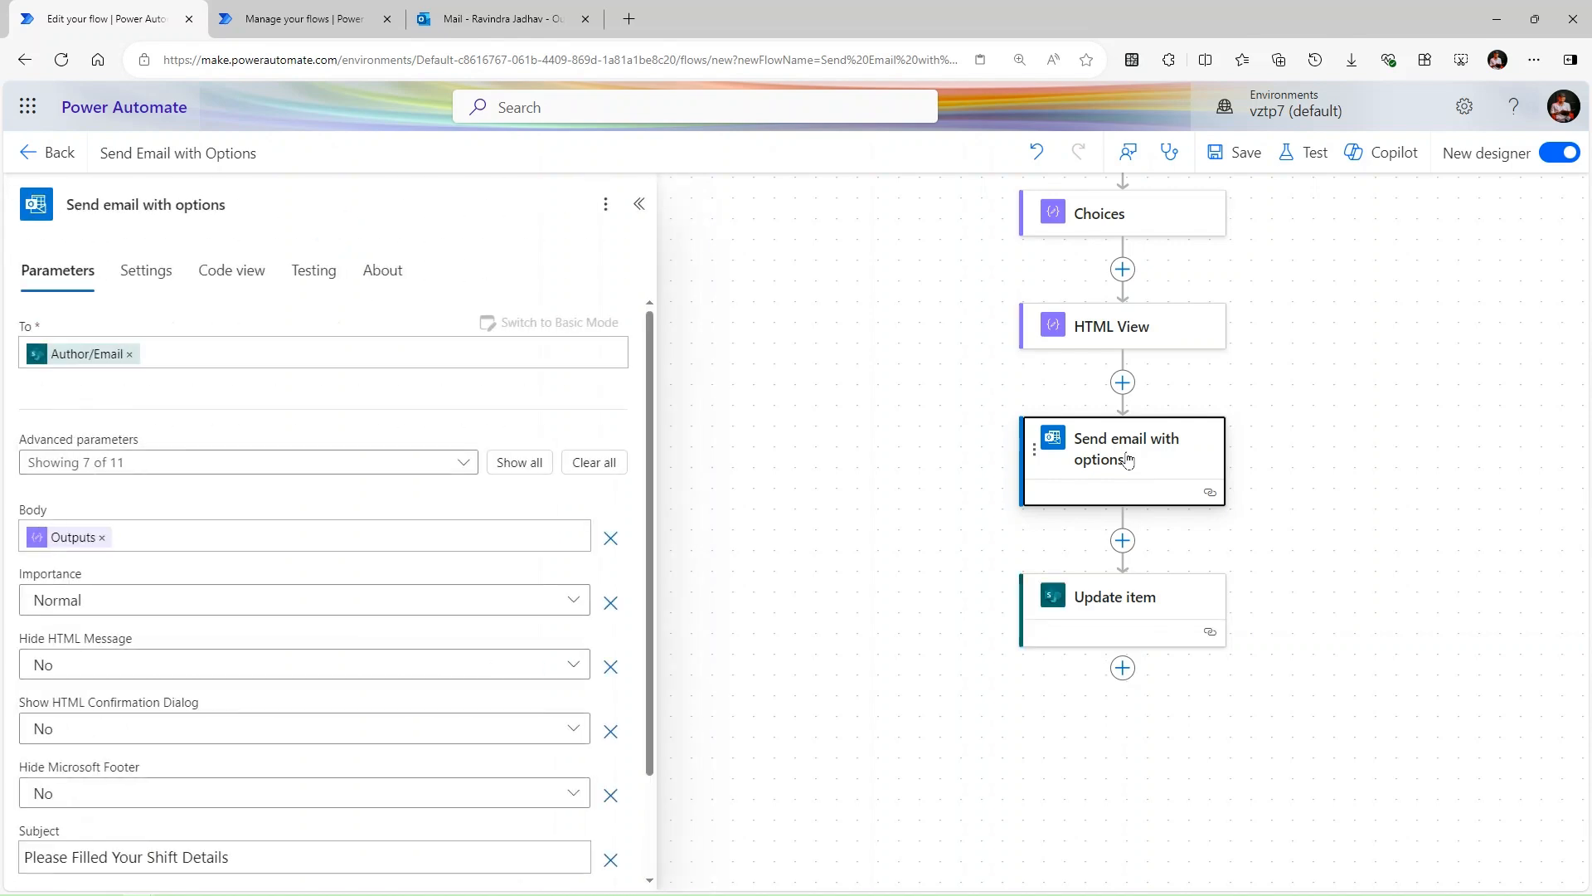
scroll(325, 519, "down", 1)
scroll(327, 515, "up", 1)
scroll(326, 521, "down", 1)
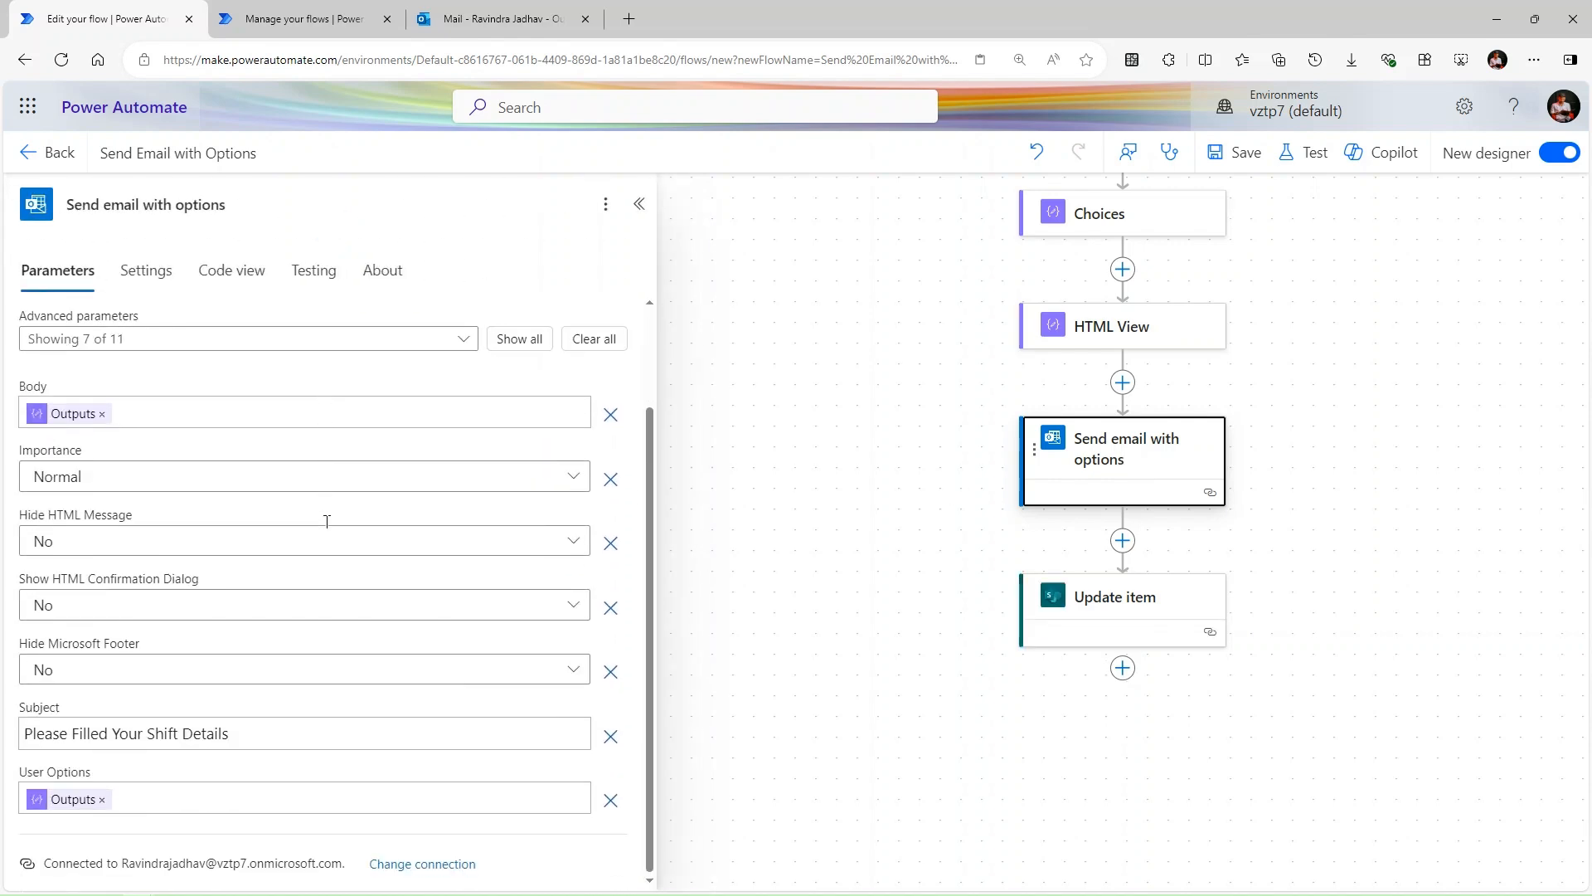
scroll(326, 528, "up", 1)
scroll(326, 521, "down", 1)
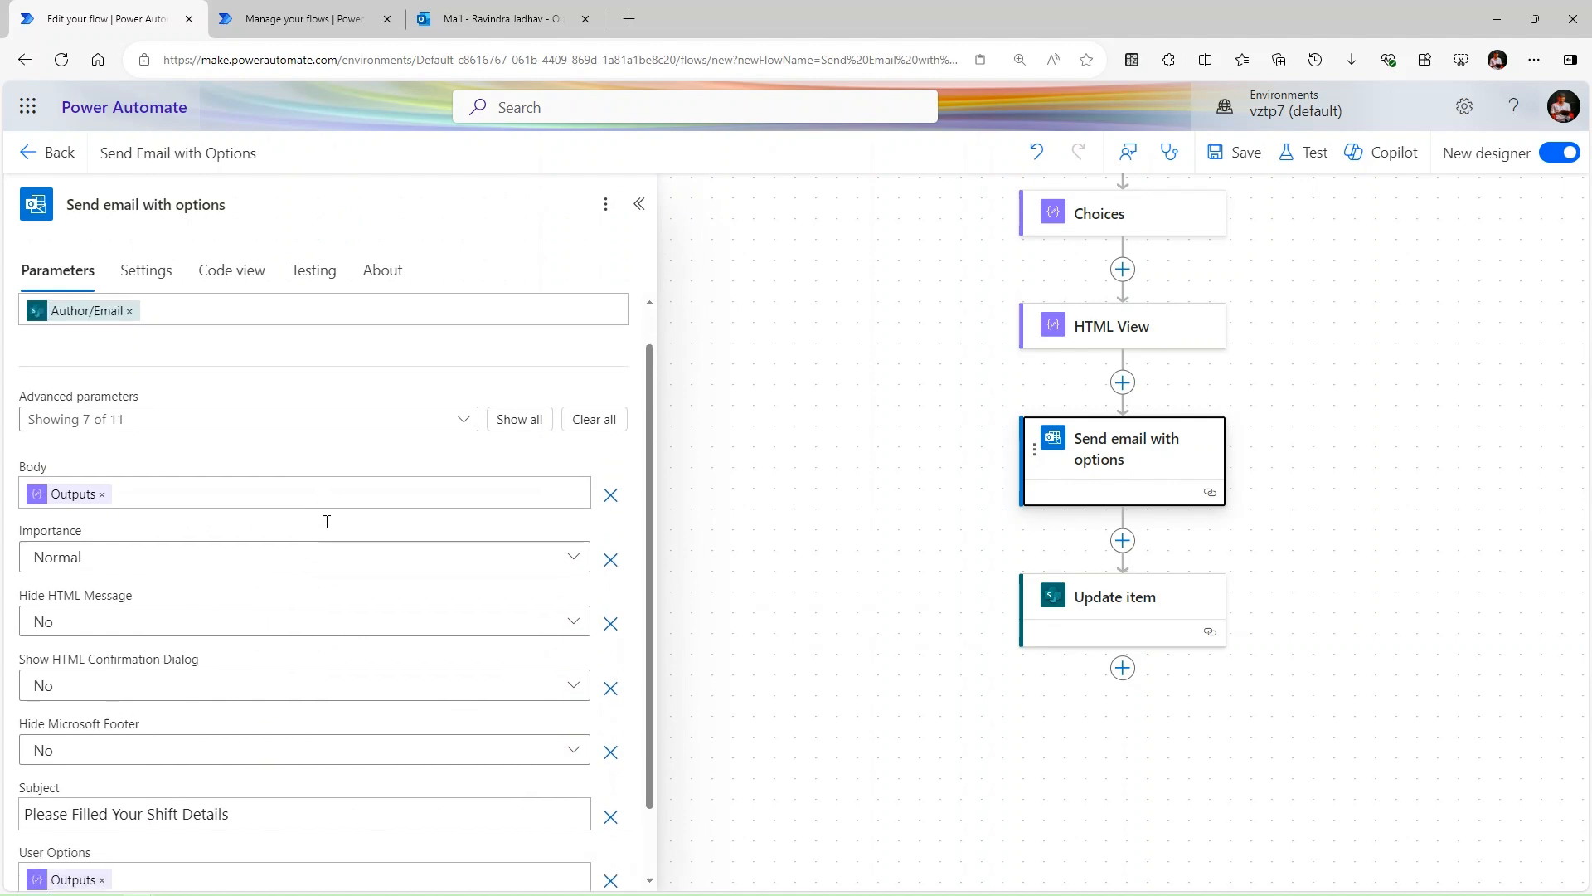
Set Hide HTML Message, Show HTML Confirmation Dialog and Hide Microsoft Footer to Yes in the Send email with options action.
left_click(198, 556)
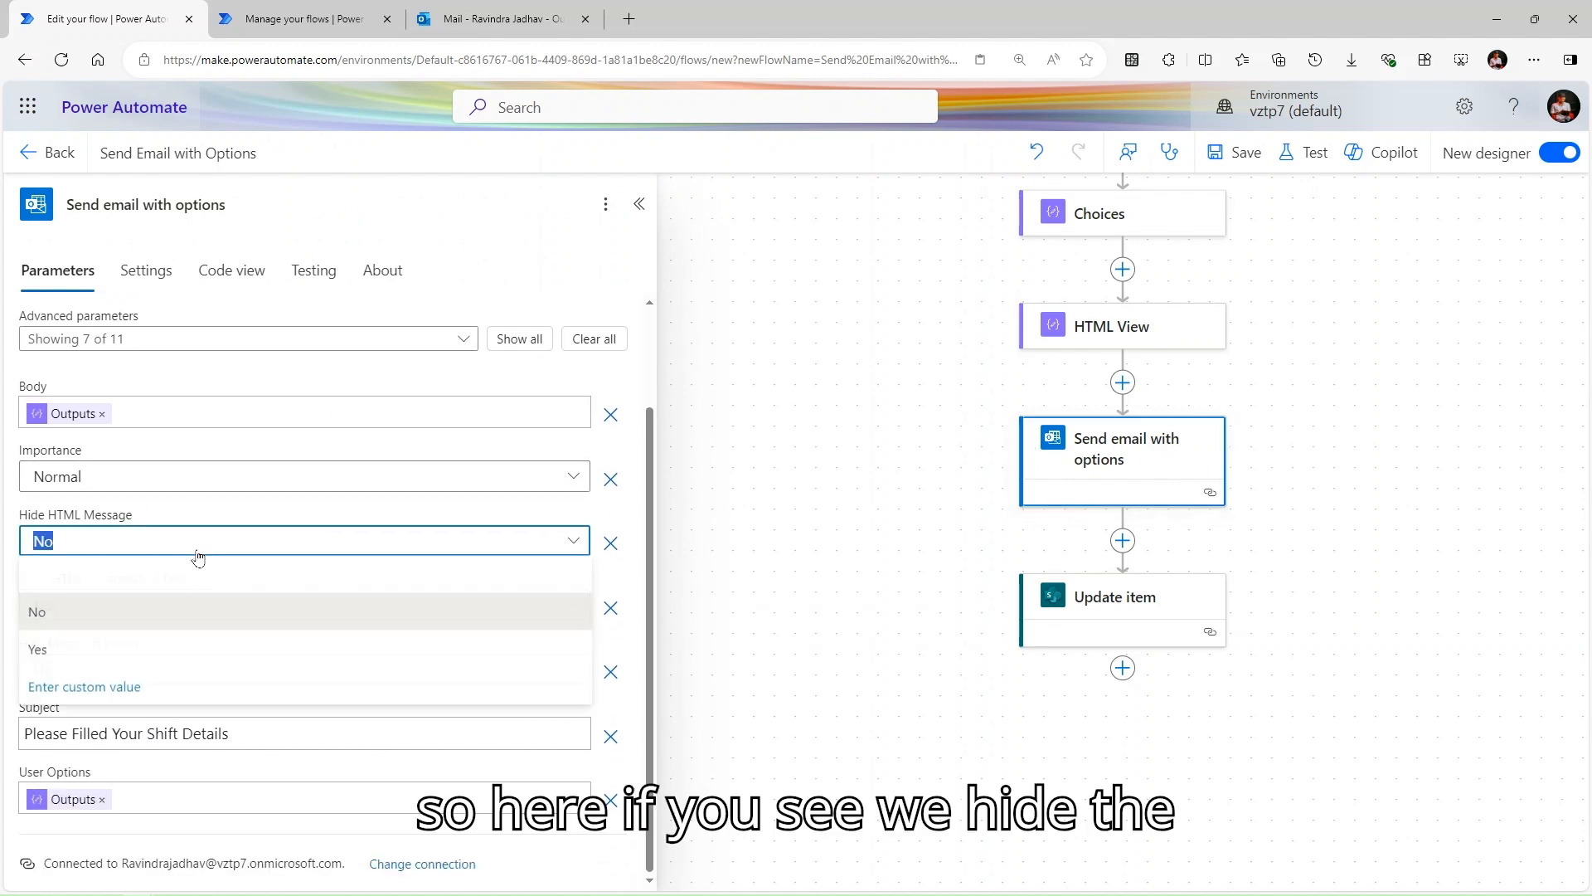
left_click(138, 650)
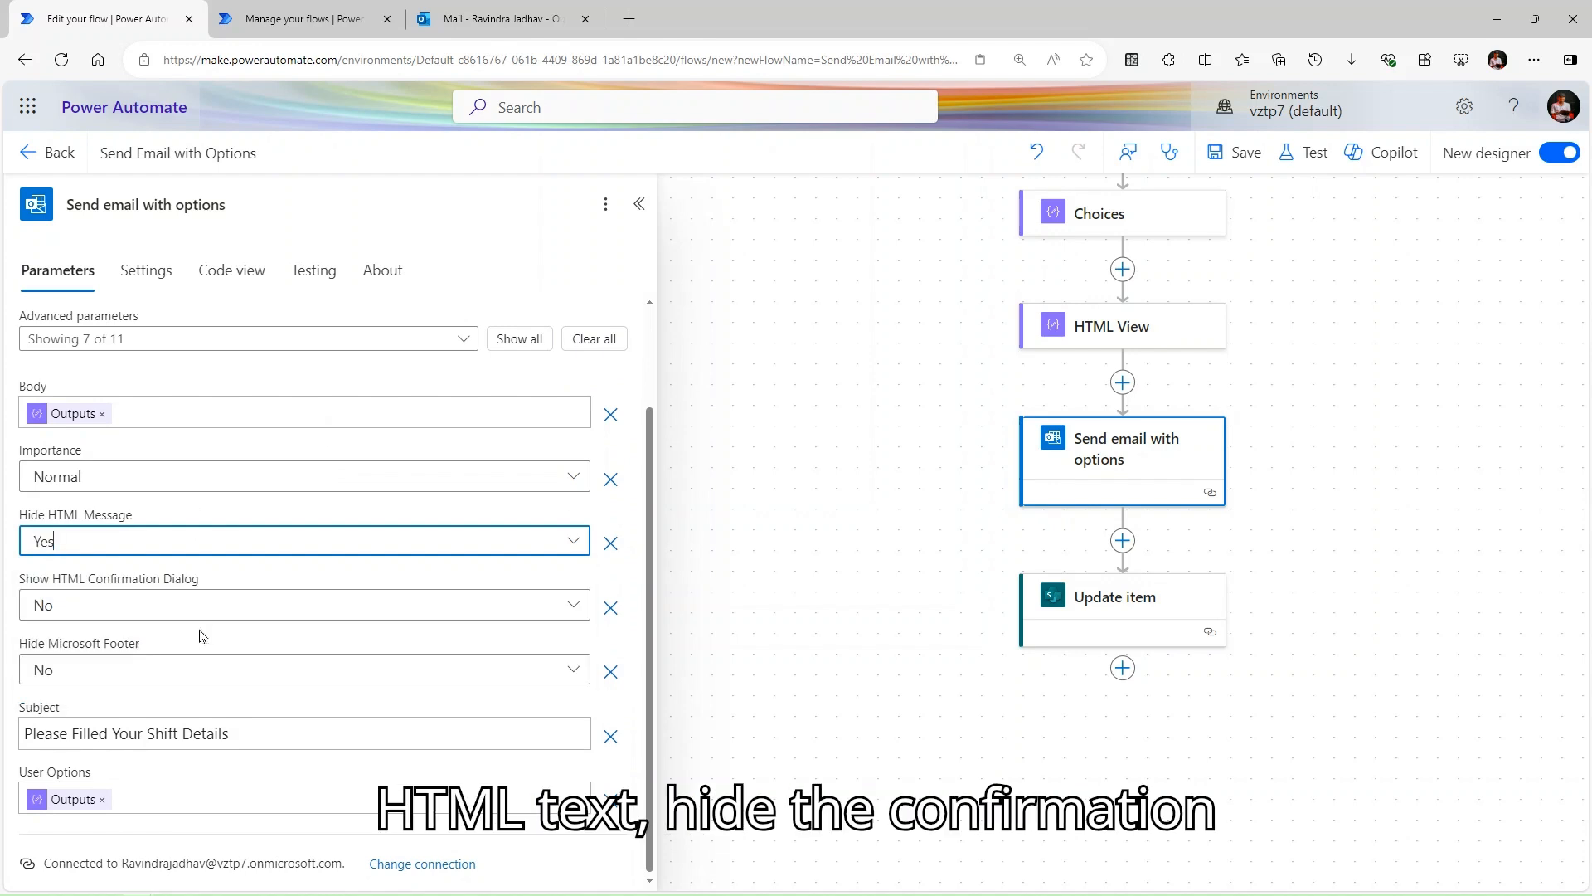
left_click(220, 605)
left_click(50, 715)
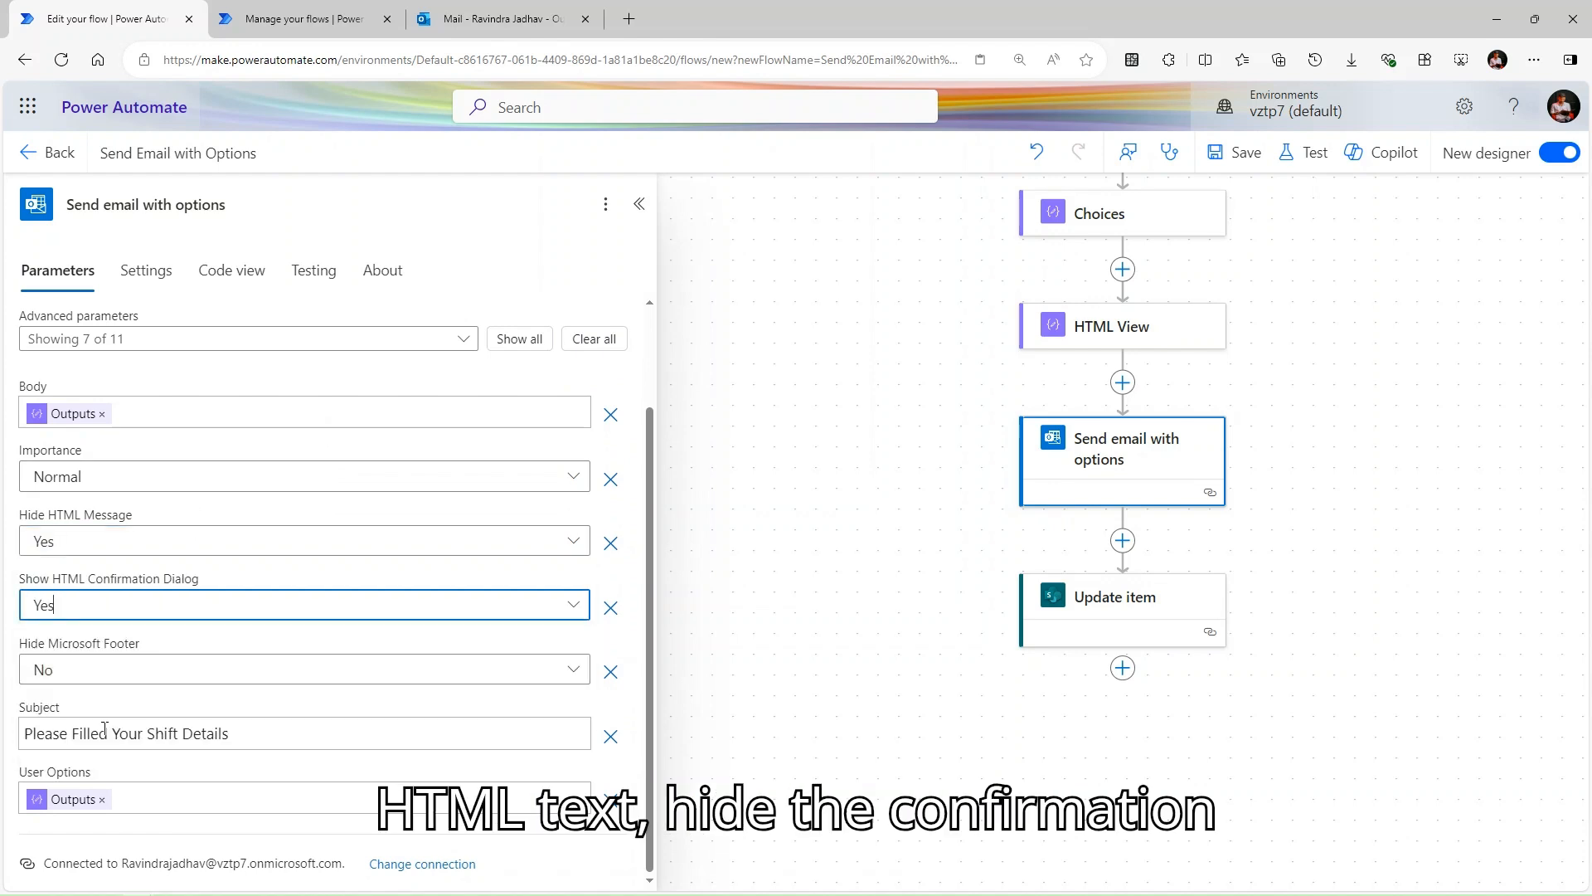
left_click(201, 668)
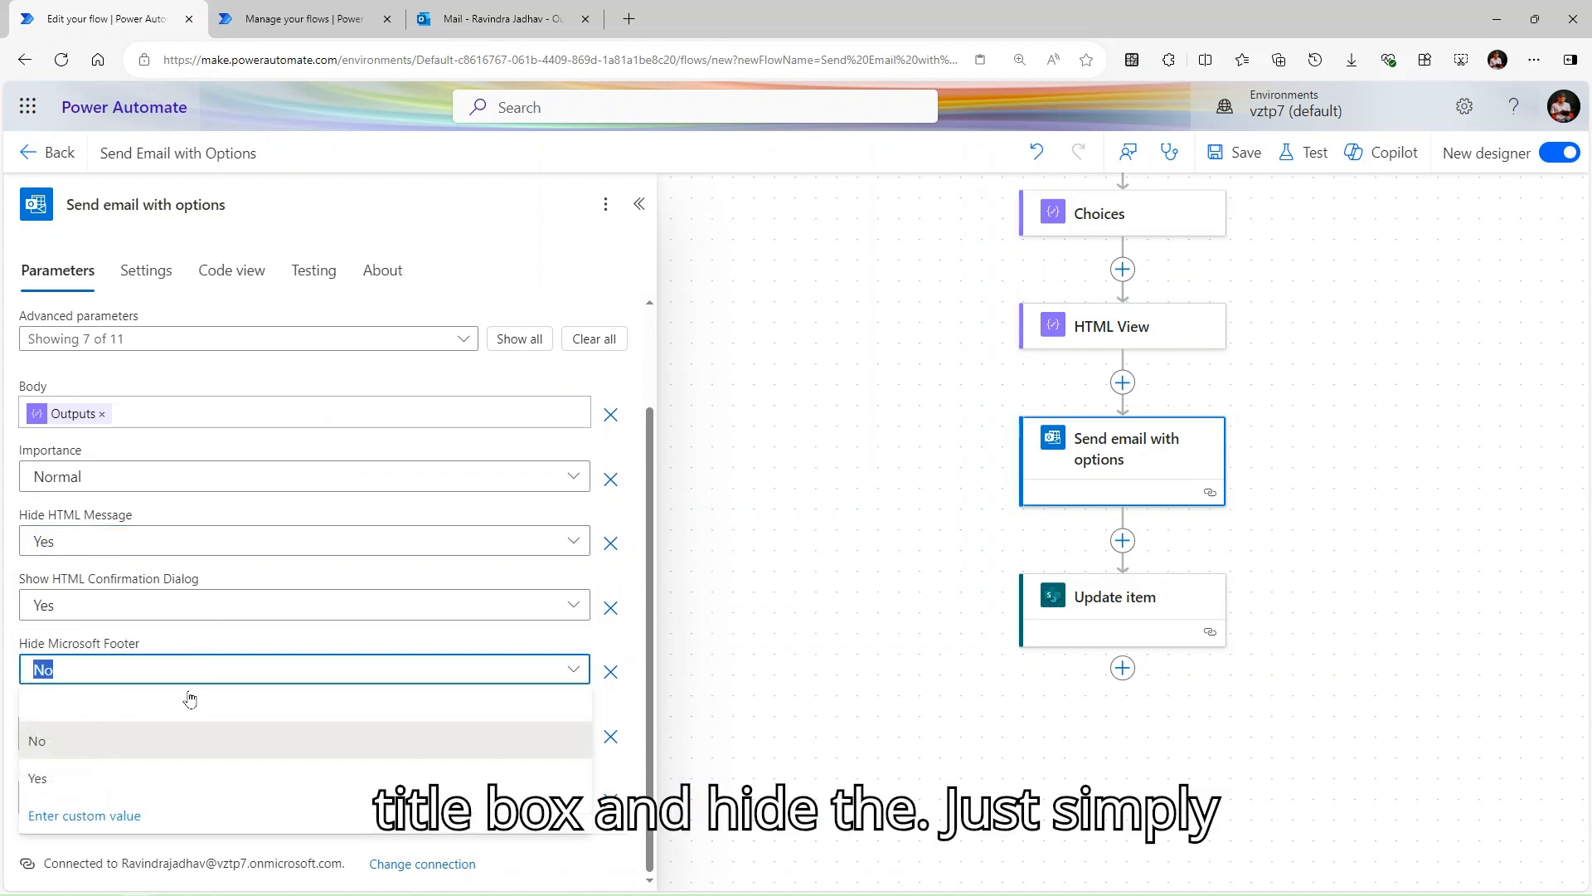
left_click(61, 782)
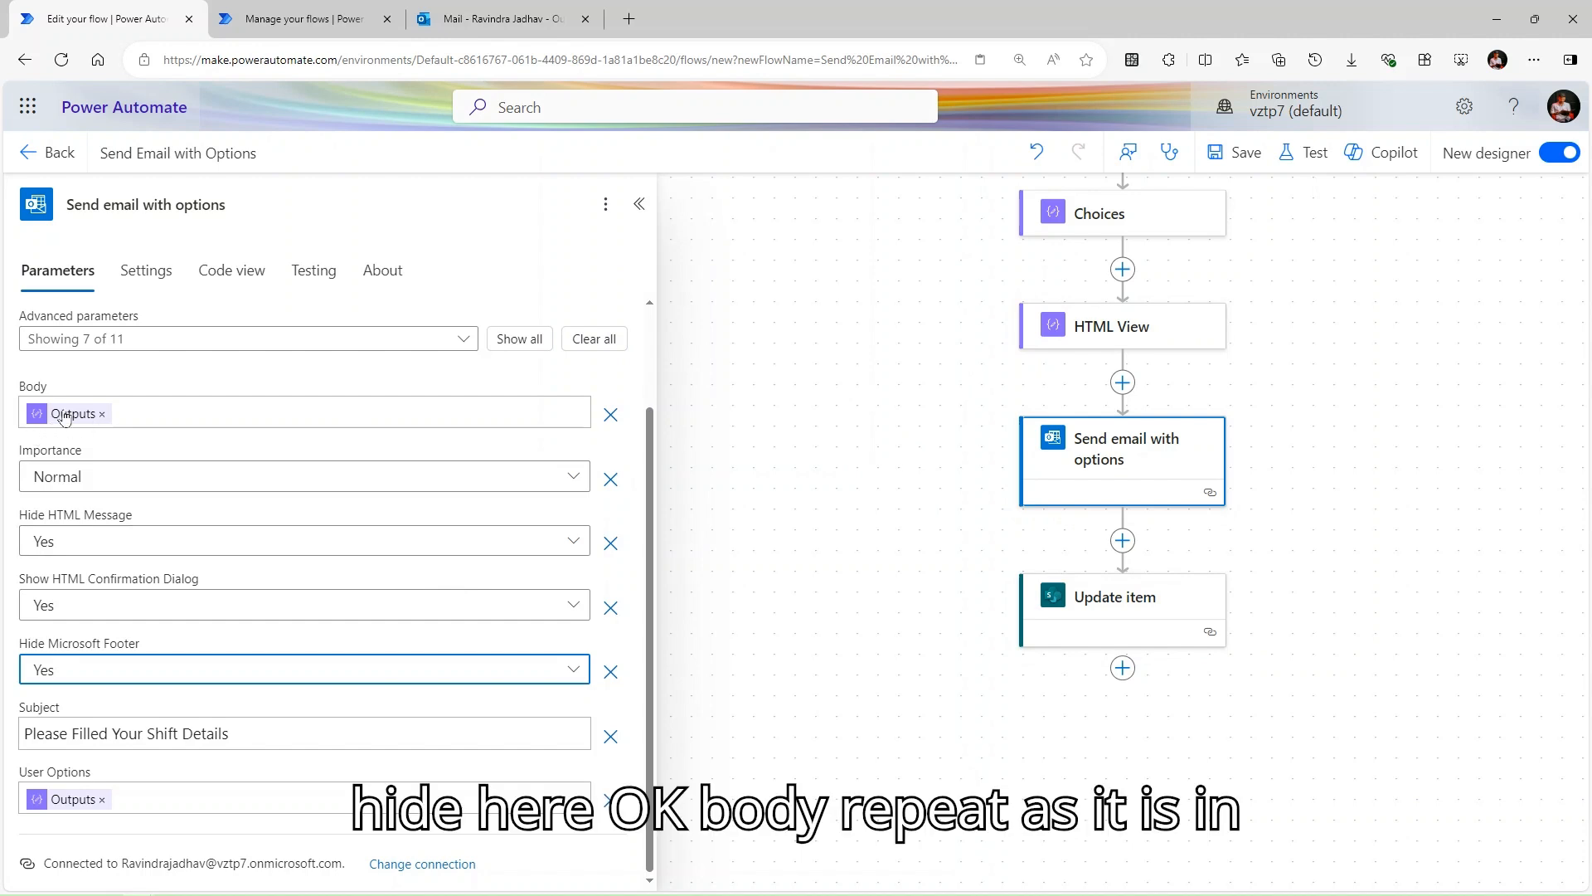
scroll(65, 417, "up", 2)
scroll(133, 425, "down", 2)
Point the Update item action to the TimesheetPowerApp site and its TimeEntries list.
left_click(1191, 610)
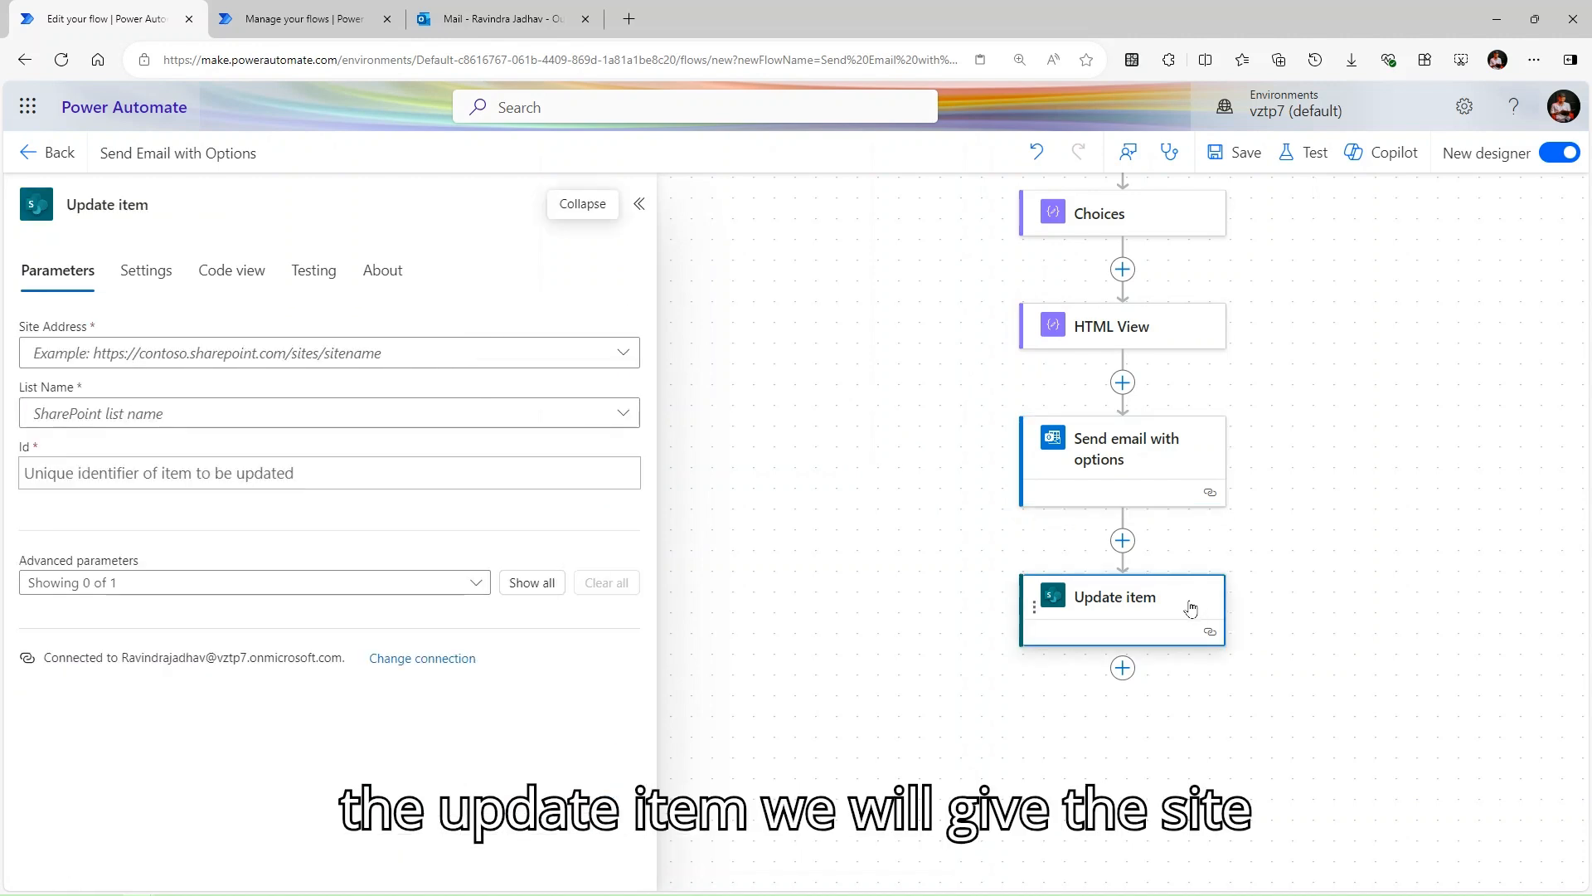
left_click(258, 352)
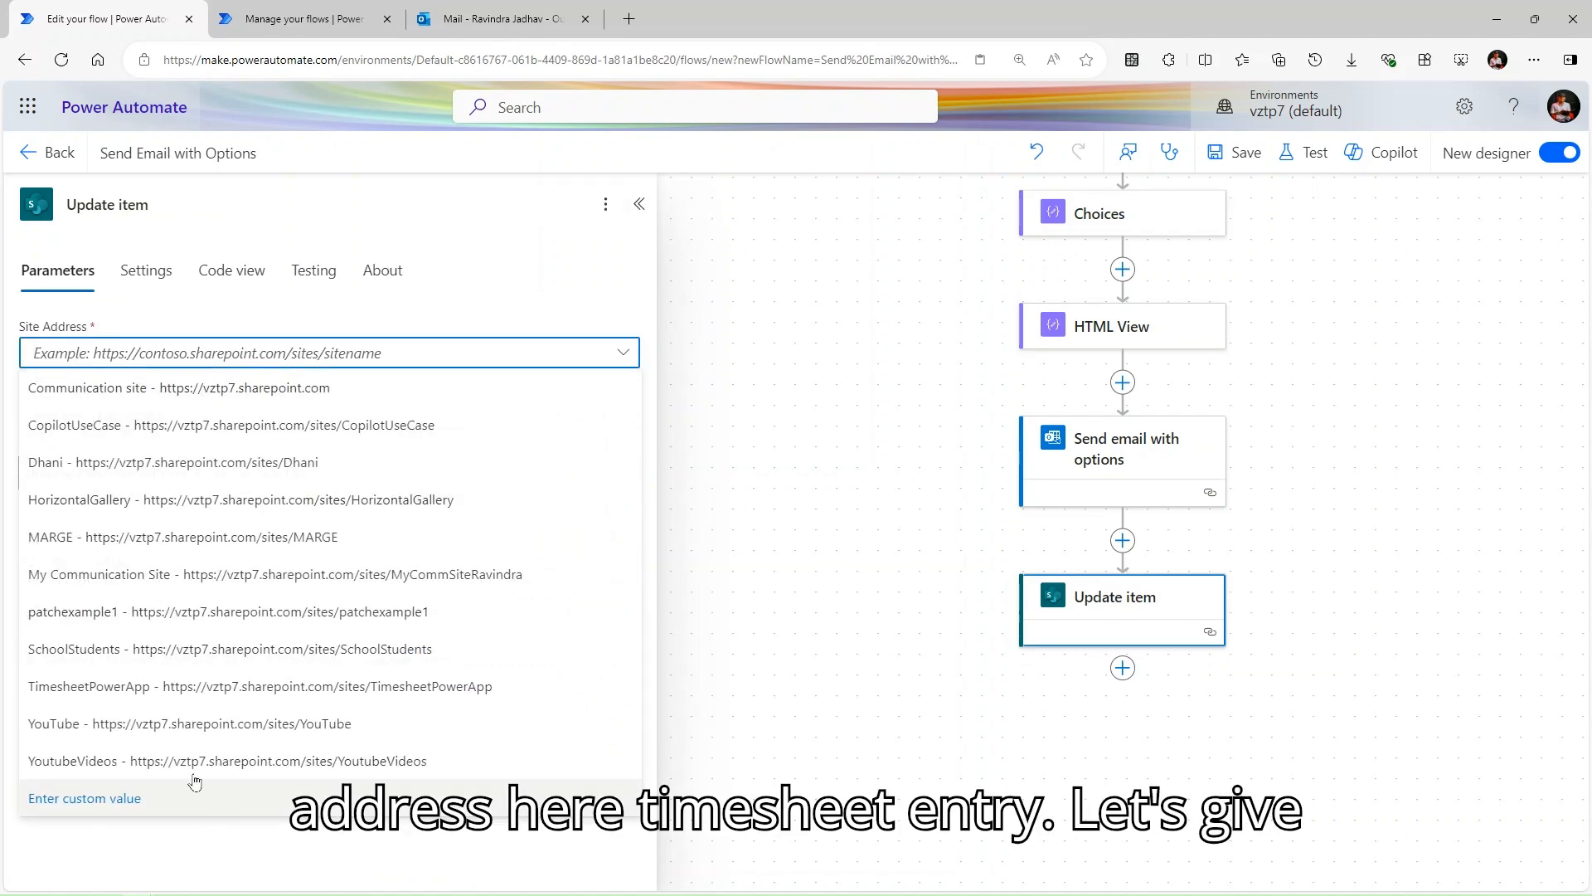
left_click(222, 687)
left_click(243, 425)
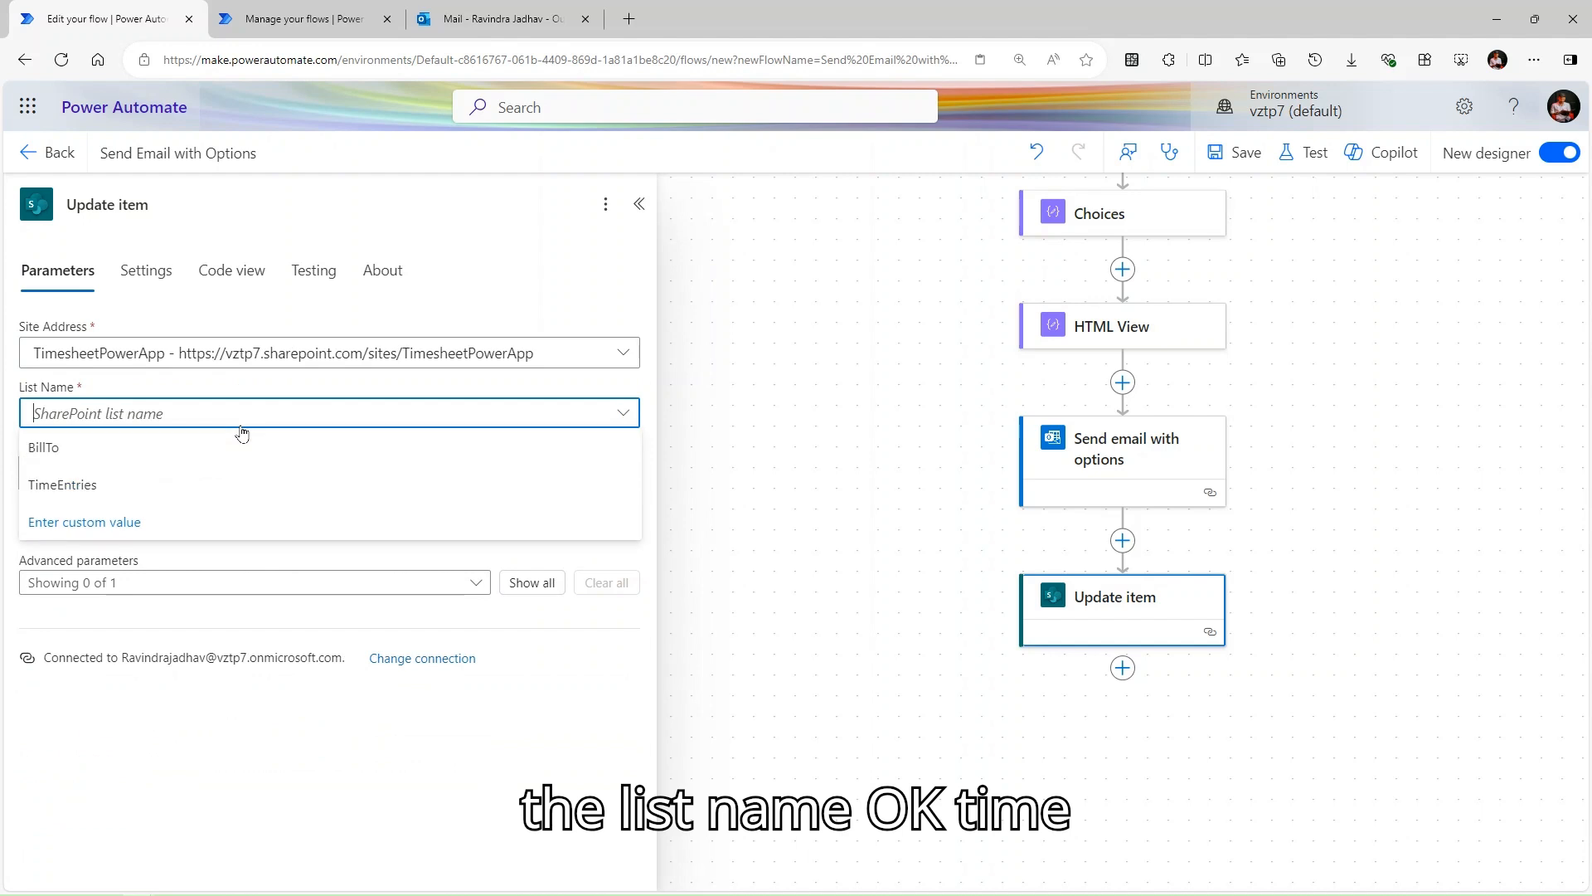
left_click(156, 501)
Set the Update item Id to the ID from the created-or-modified trigger and show all advanced parameters.
left_click(188, 475)
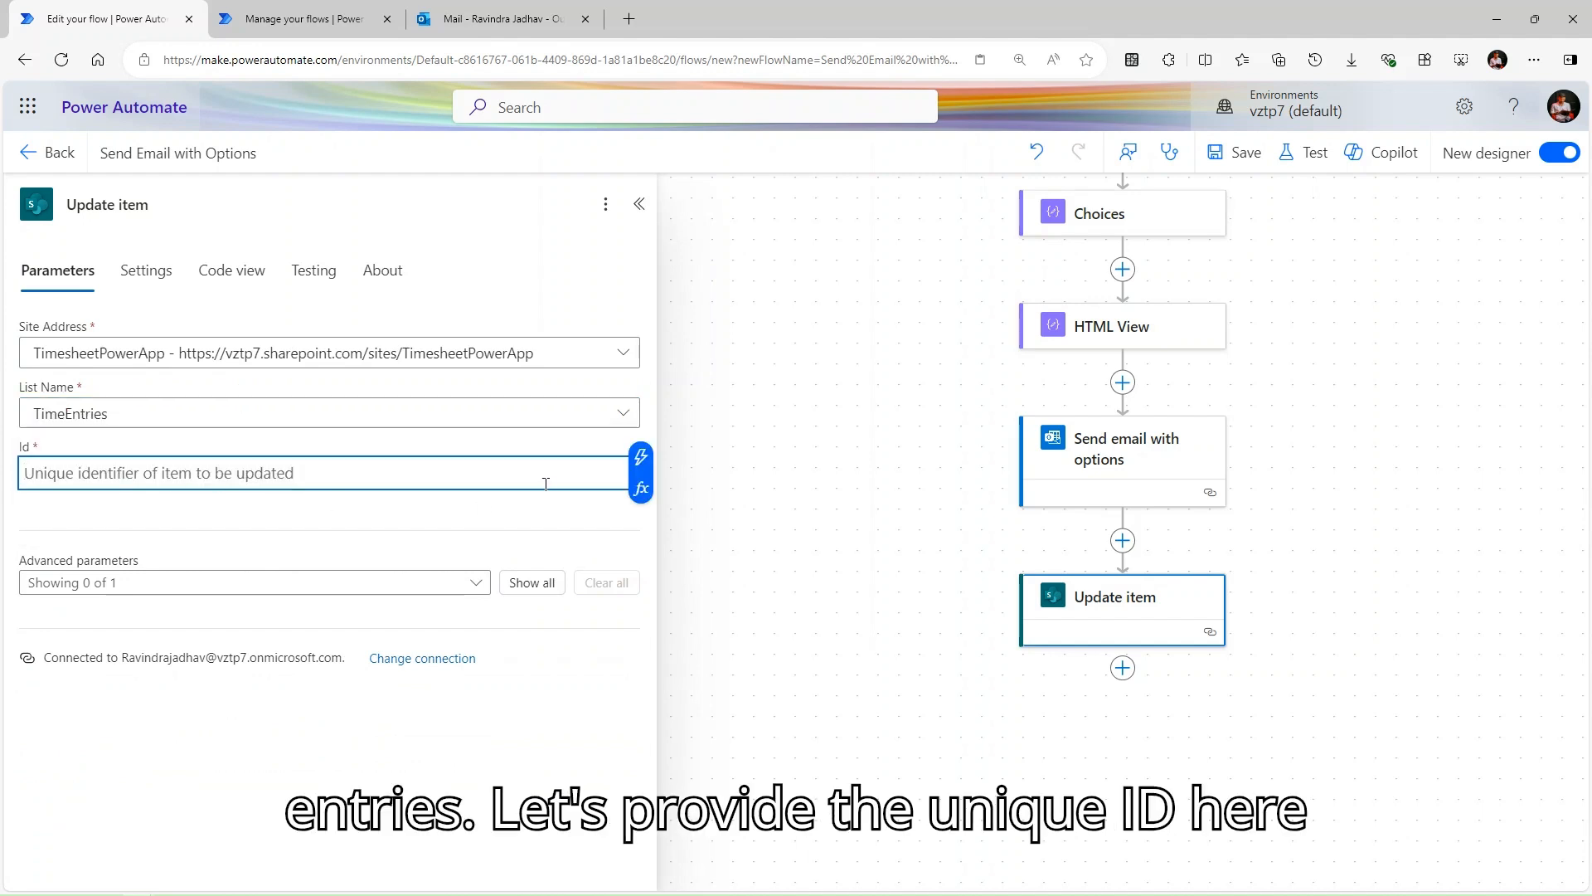
left_click(641, 457)
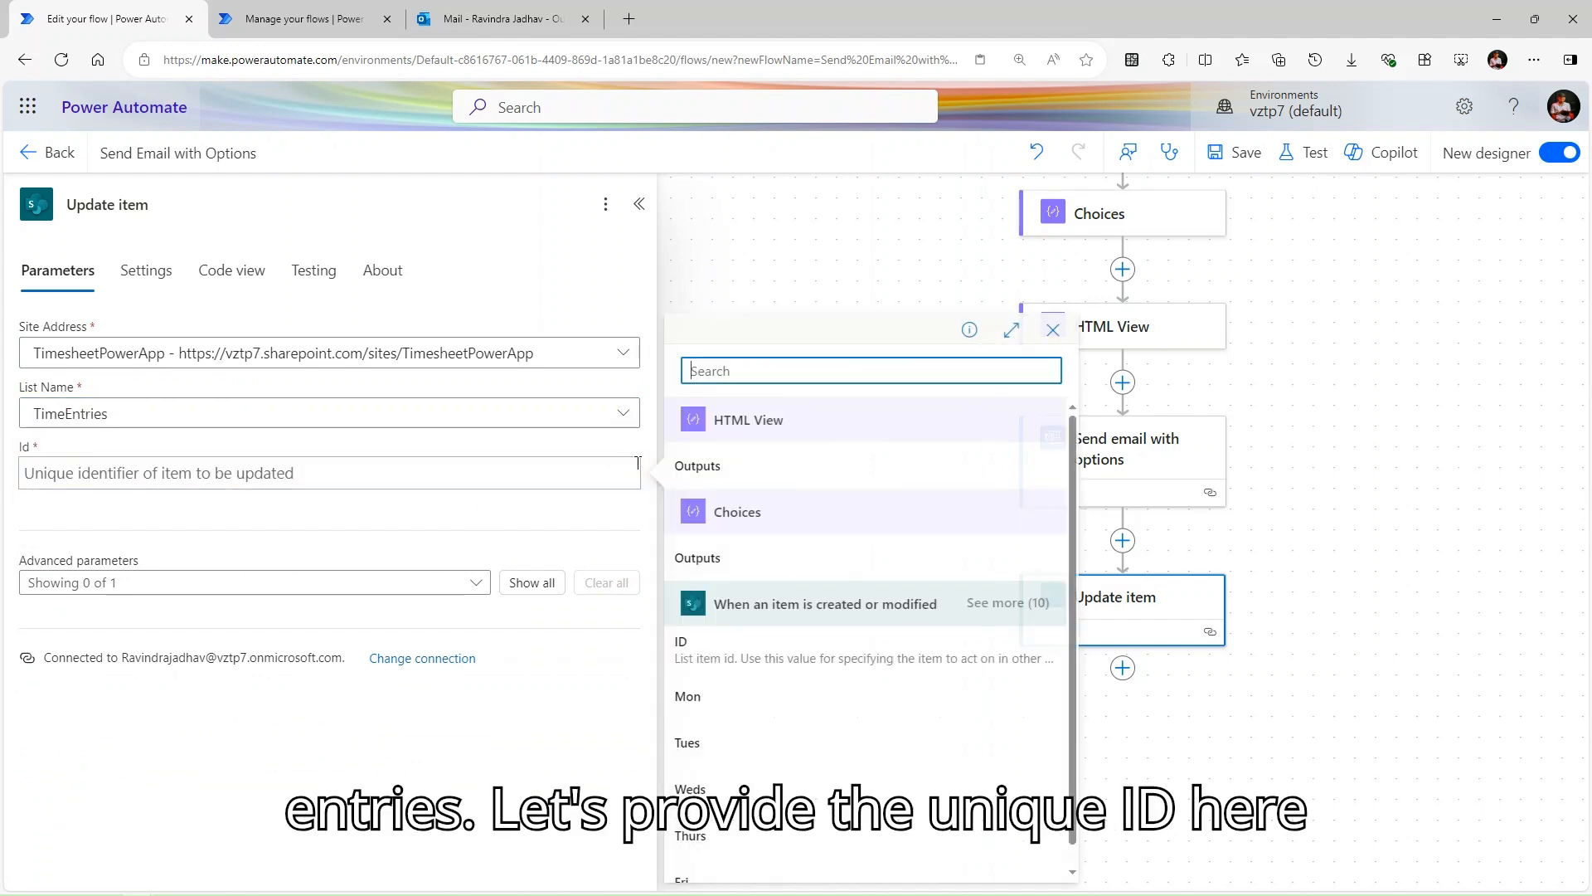
left_click(710, 658)
left_click(532, 583)
scroll(522, 593, "down", 15)
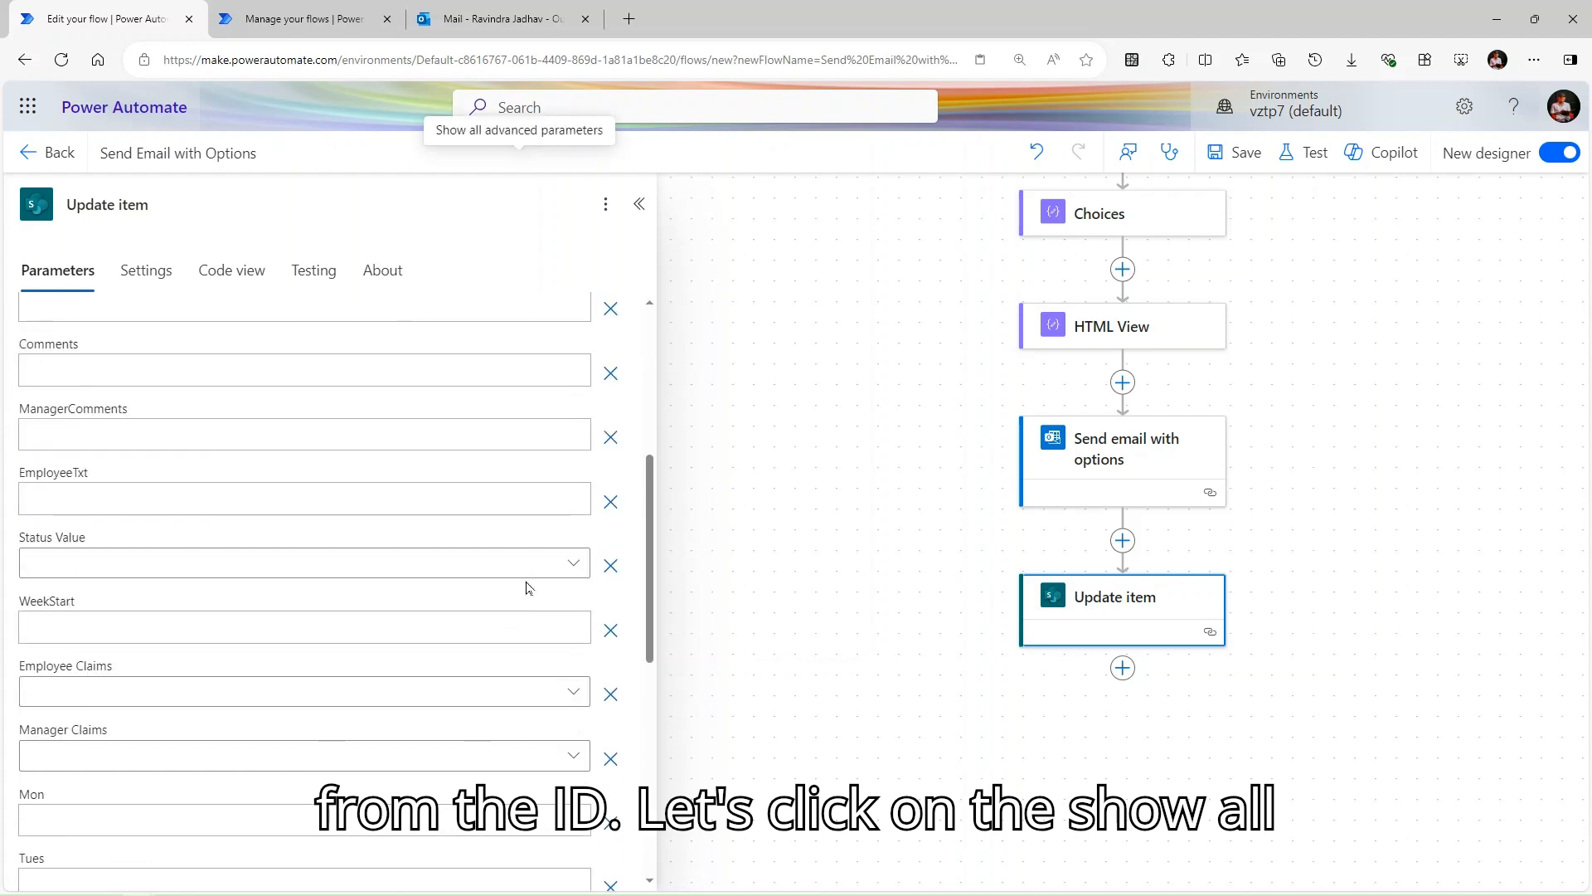
Try to fill the Update item action's Shifts Value with body/SelectedOption from Send email with options as a custom value.
left_click(183, 810)
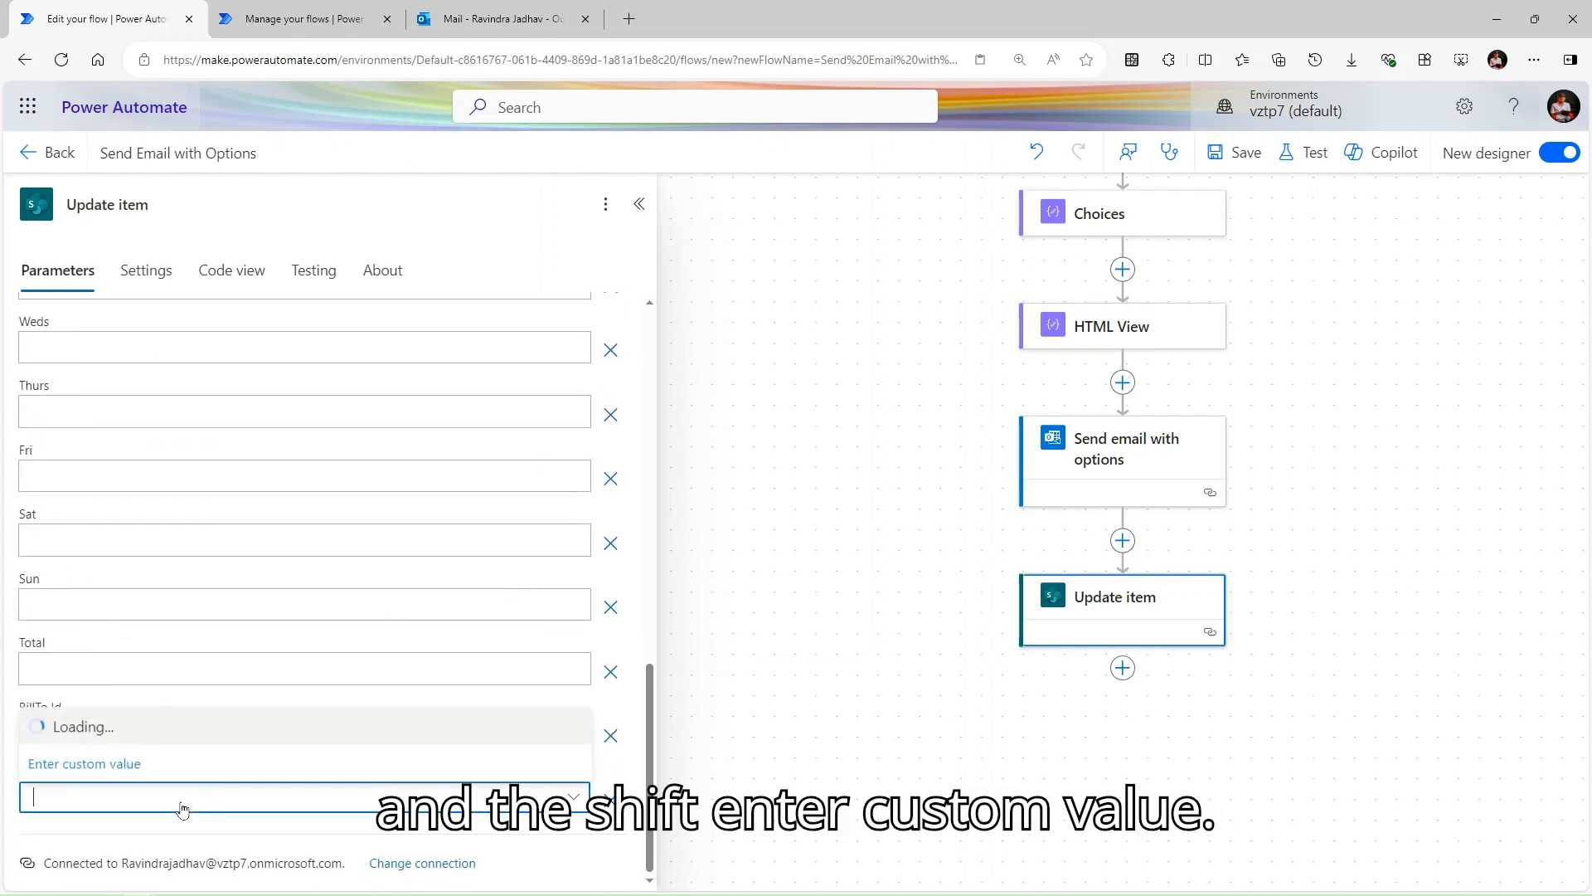
left_click(101, 761)
left_click(7, 782)
left_click(80, 801)
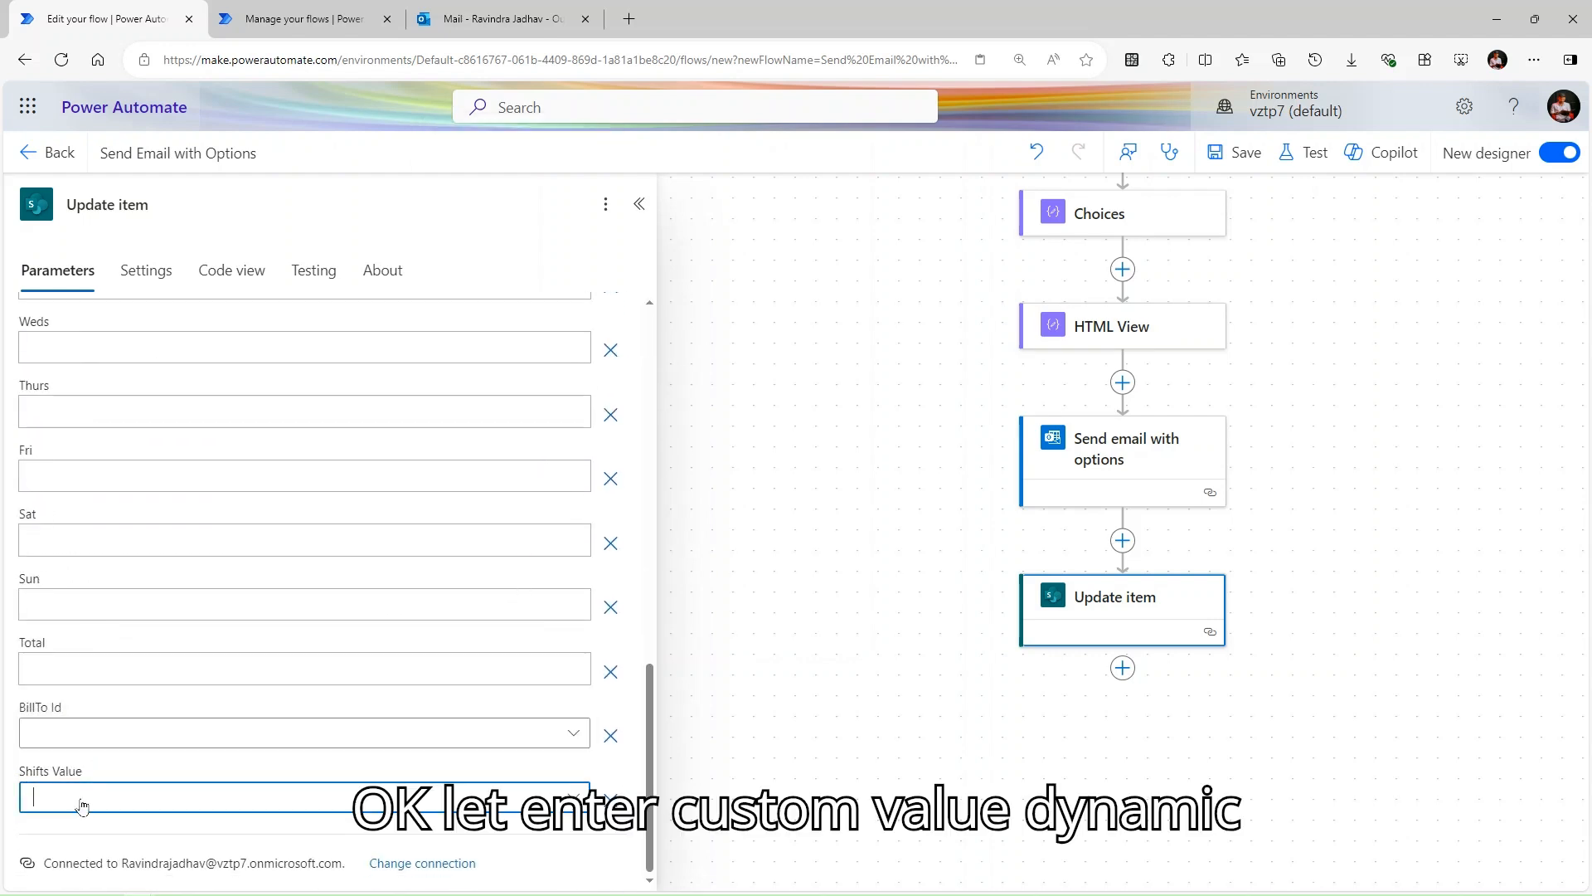
left_click(57, 770)
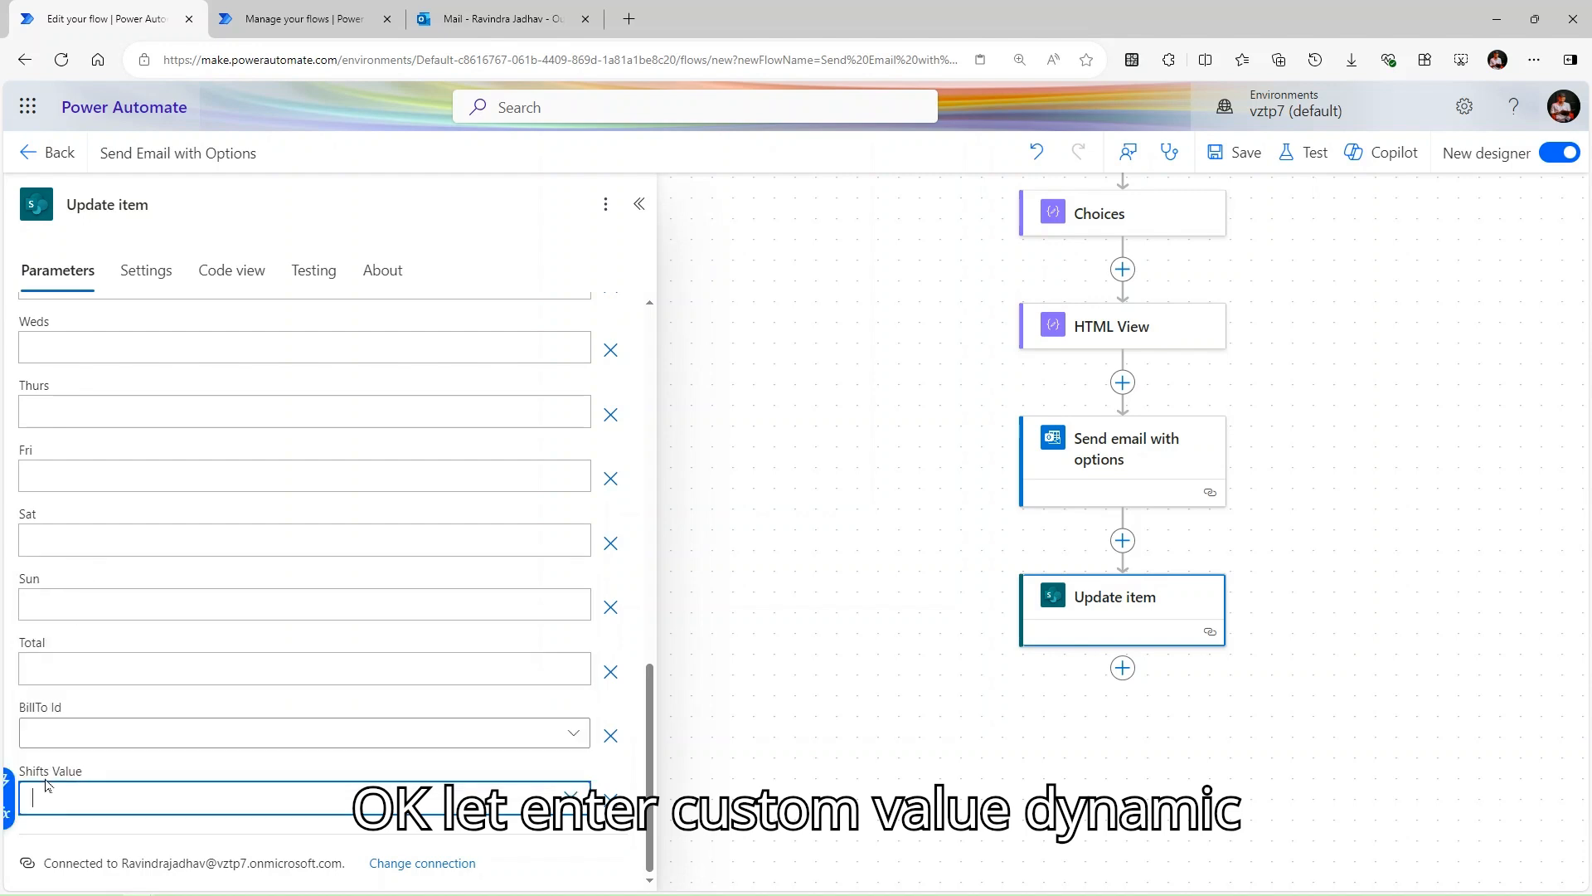
left_click(5, 793)
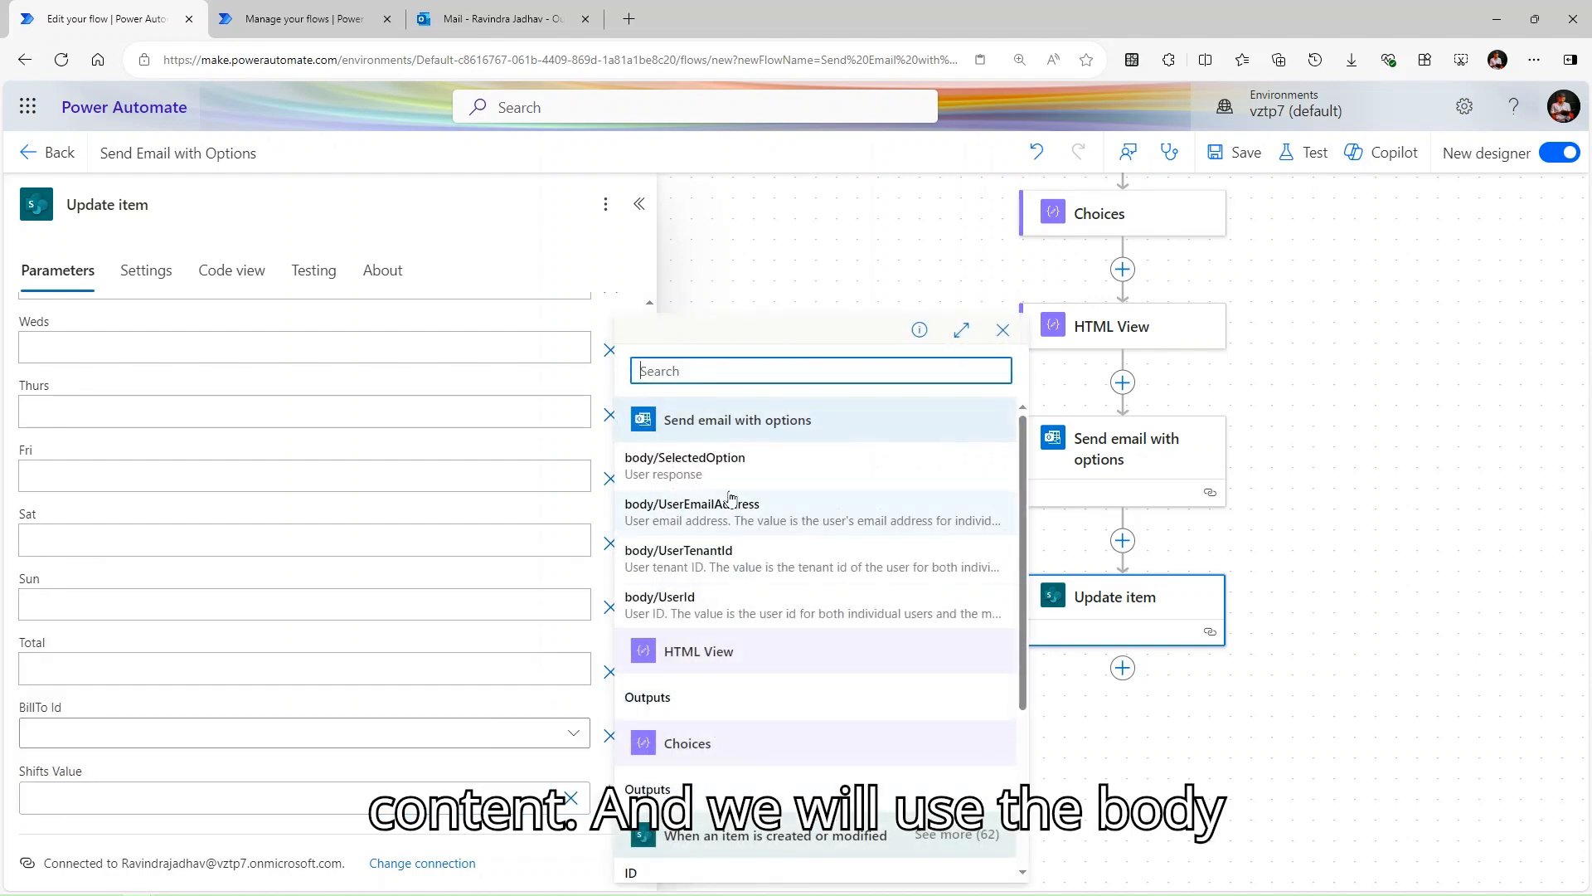
left_click(723, 479)
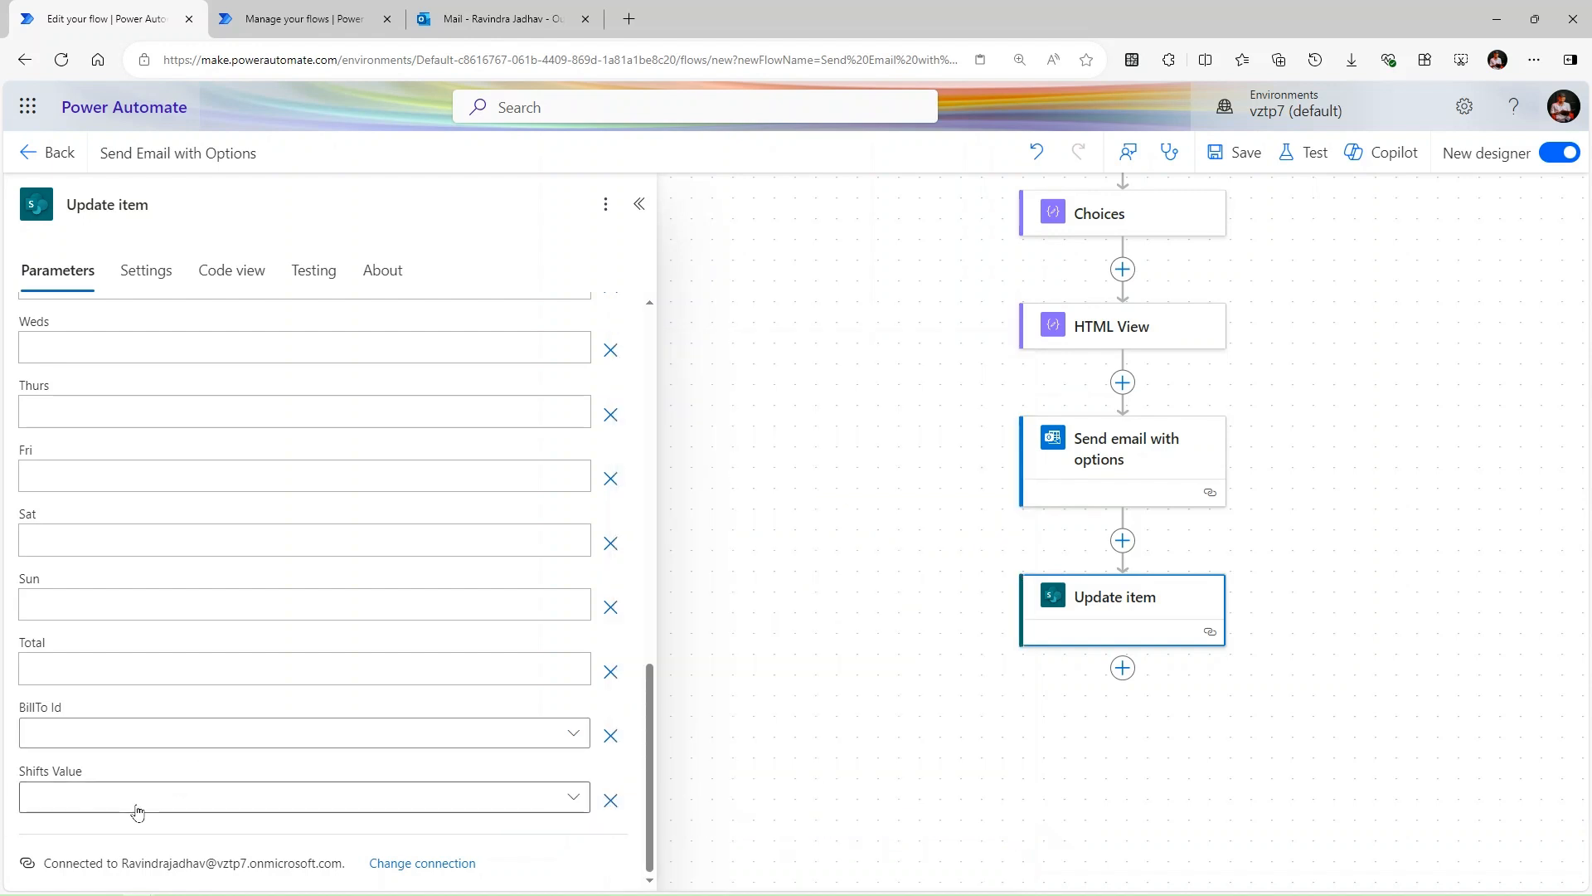
Set the Update item action's Shifts Value to a custom value using body/SelectedOption from Send email with options.
left_click(282, 817)
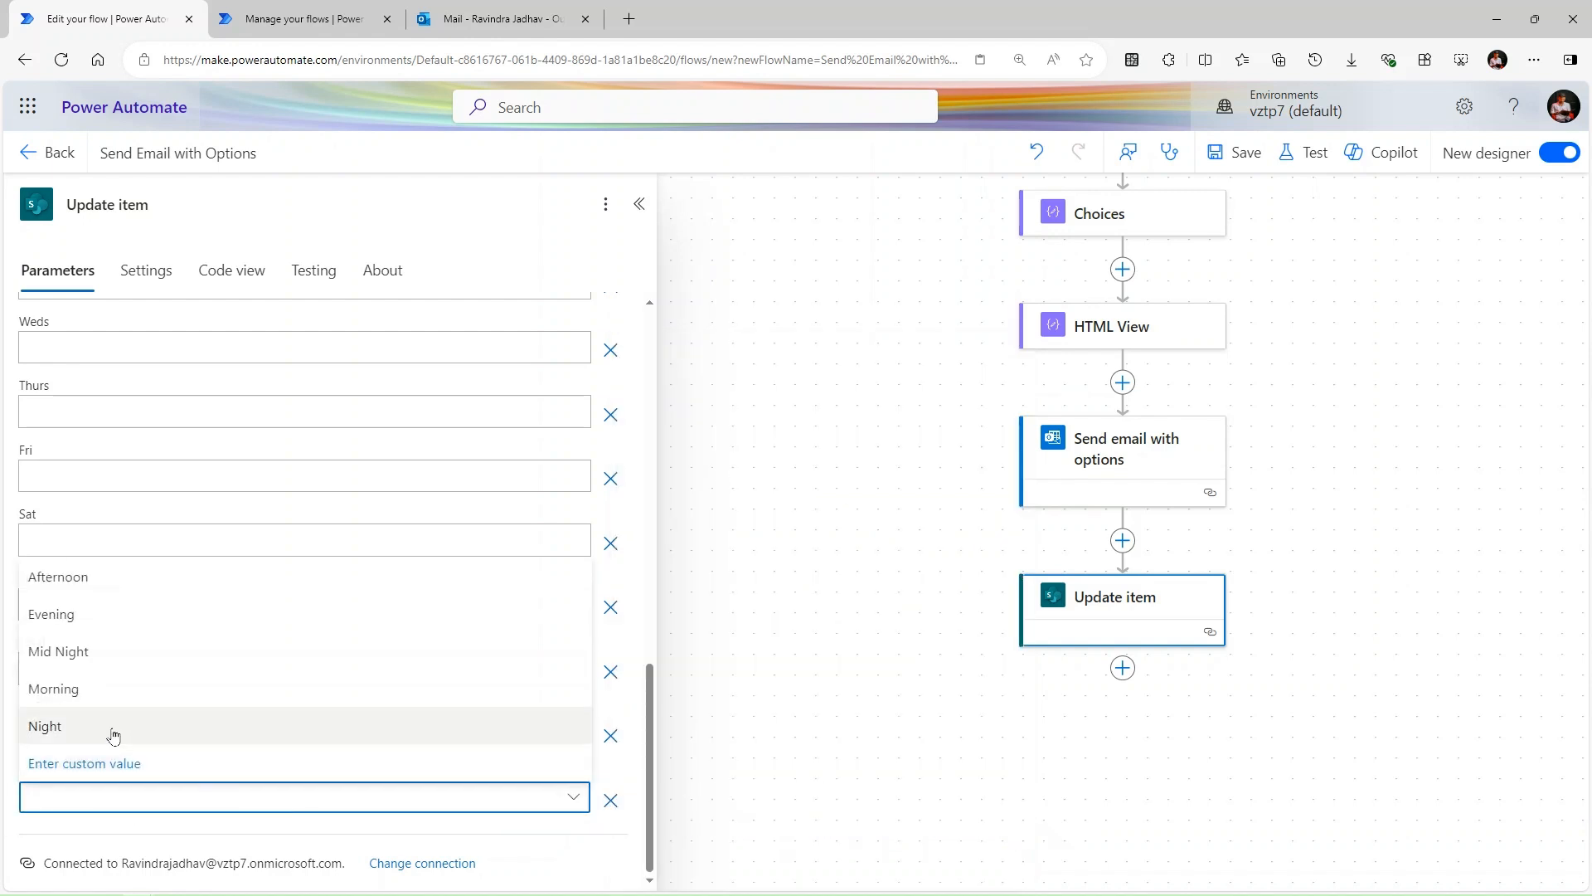
left_click(93, 763)
left_click(7, 782)
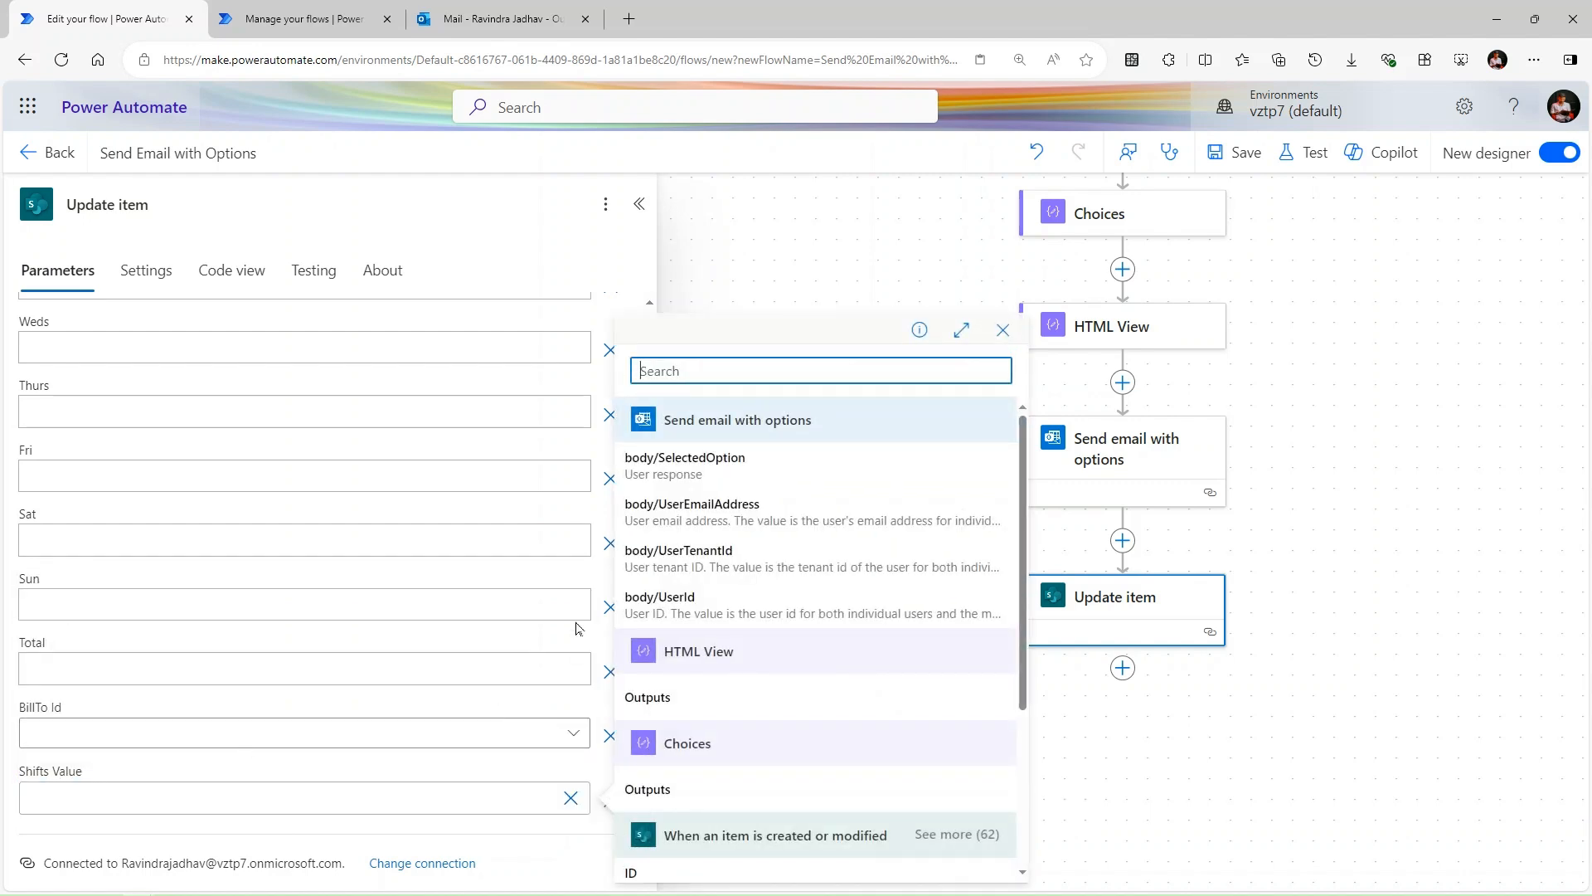
left_click(711, 462)
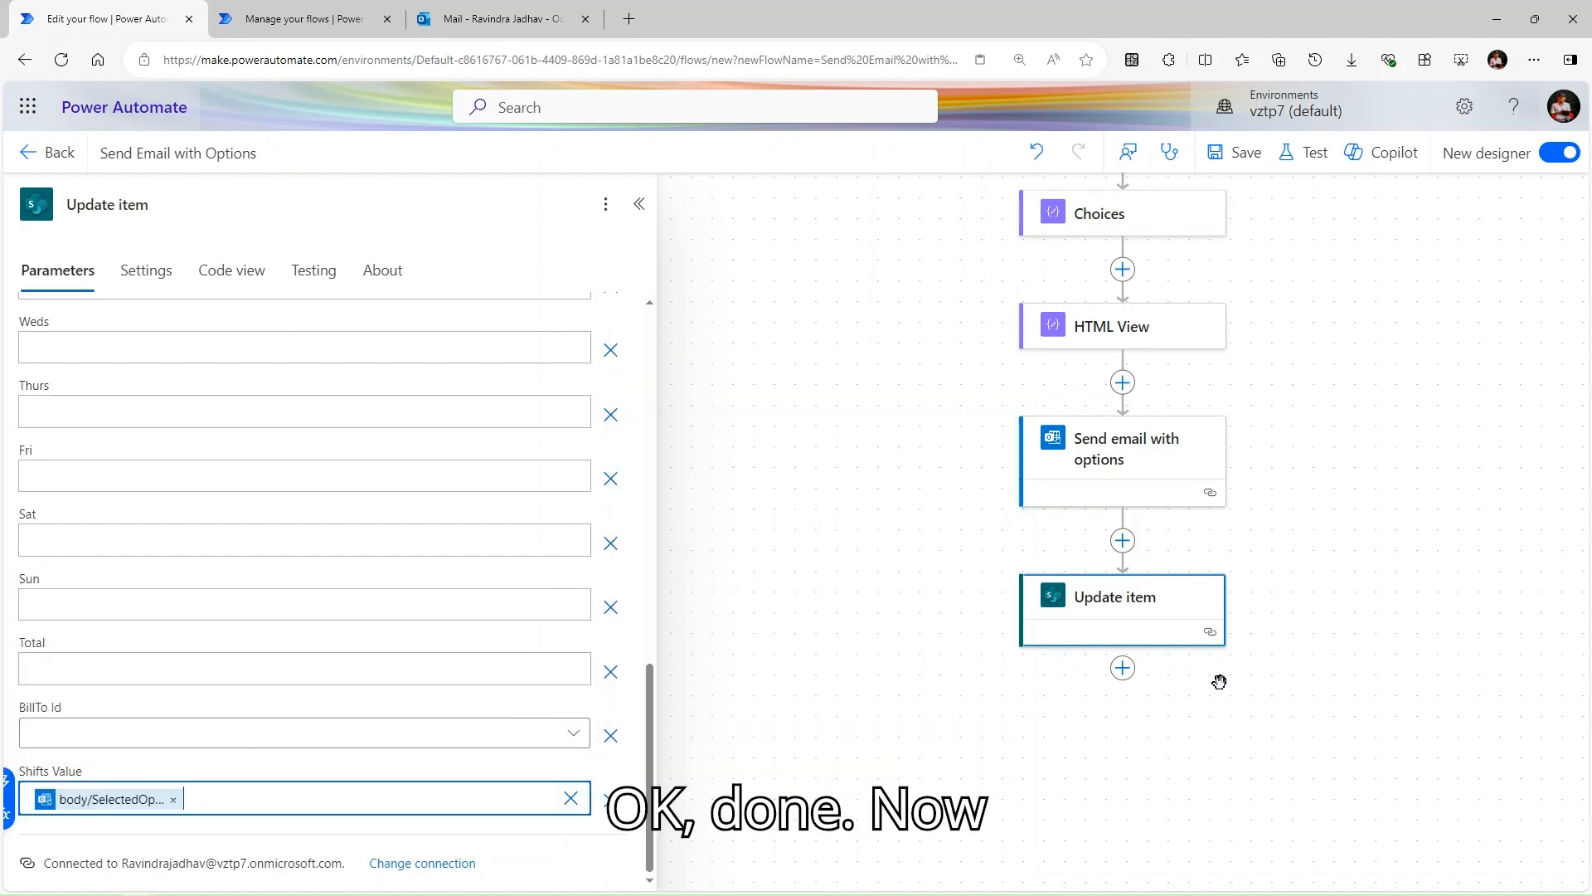
Add a Compose action after Update item and paste the copied HTML timesheet table into its inputs.
left_click(1126, 672)
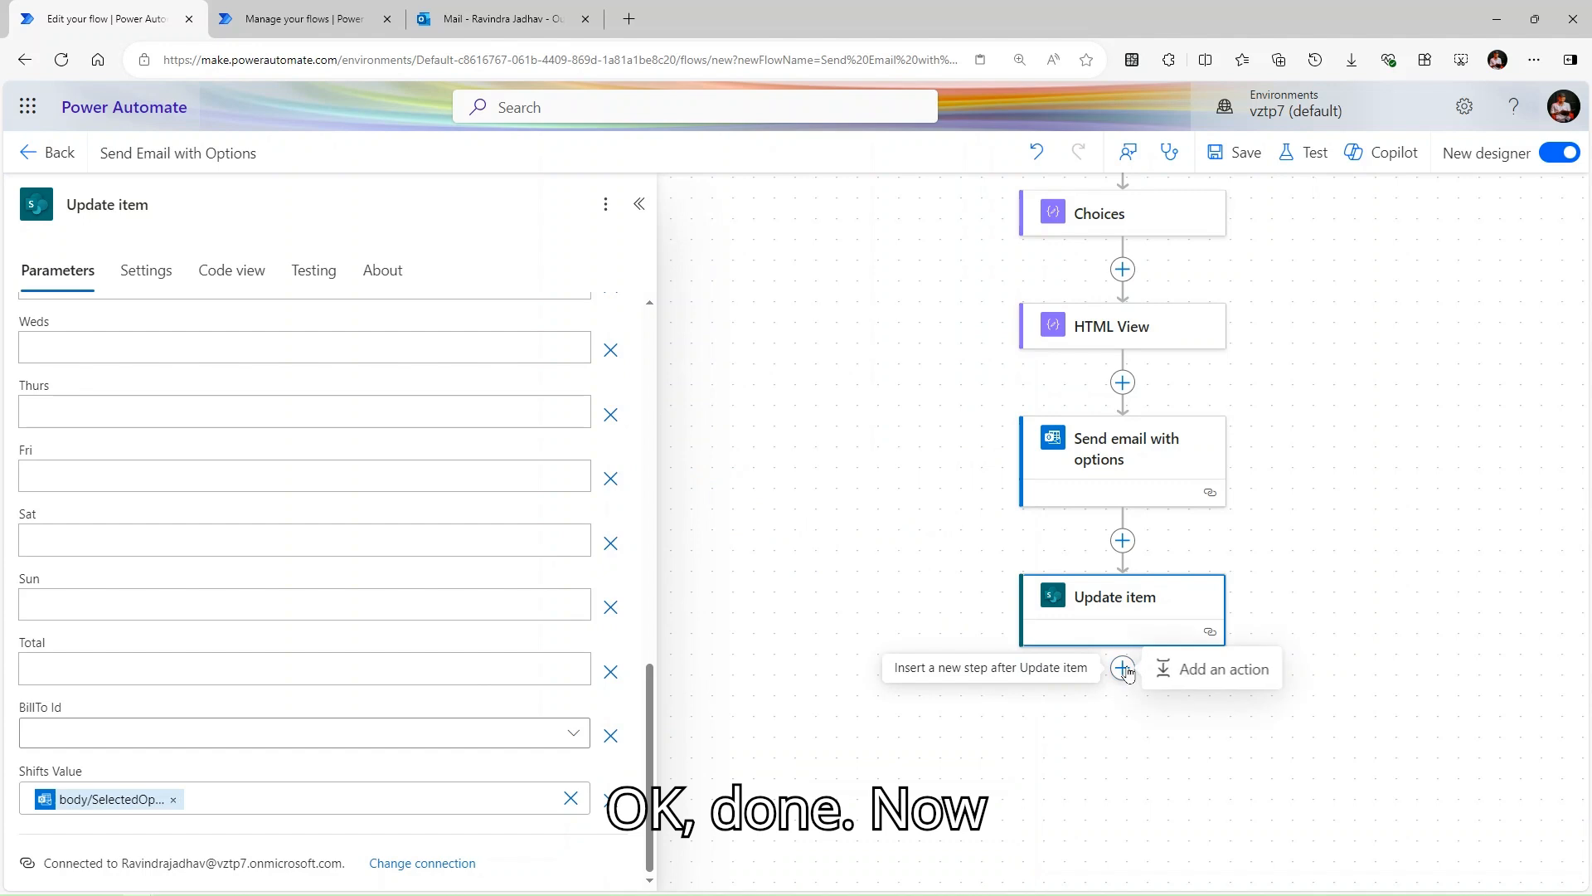
left_click(1216, 665)
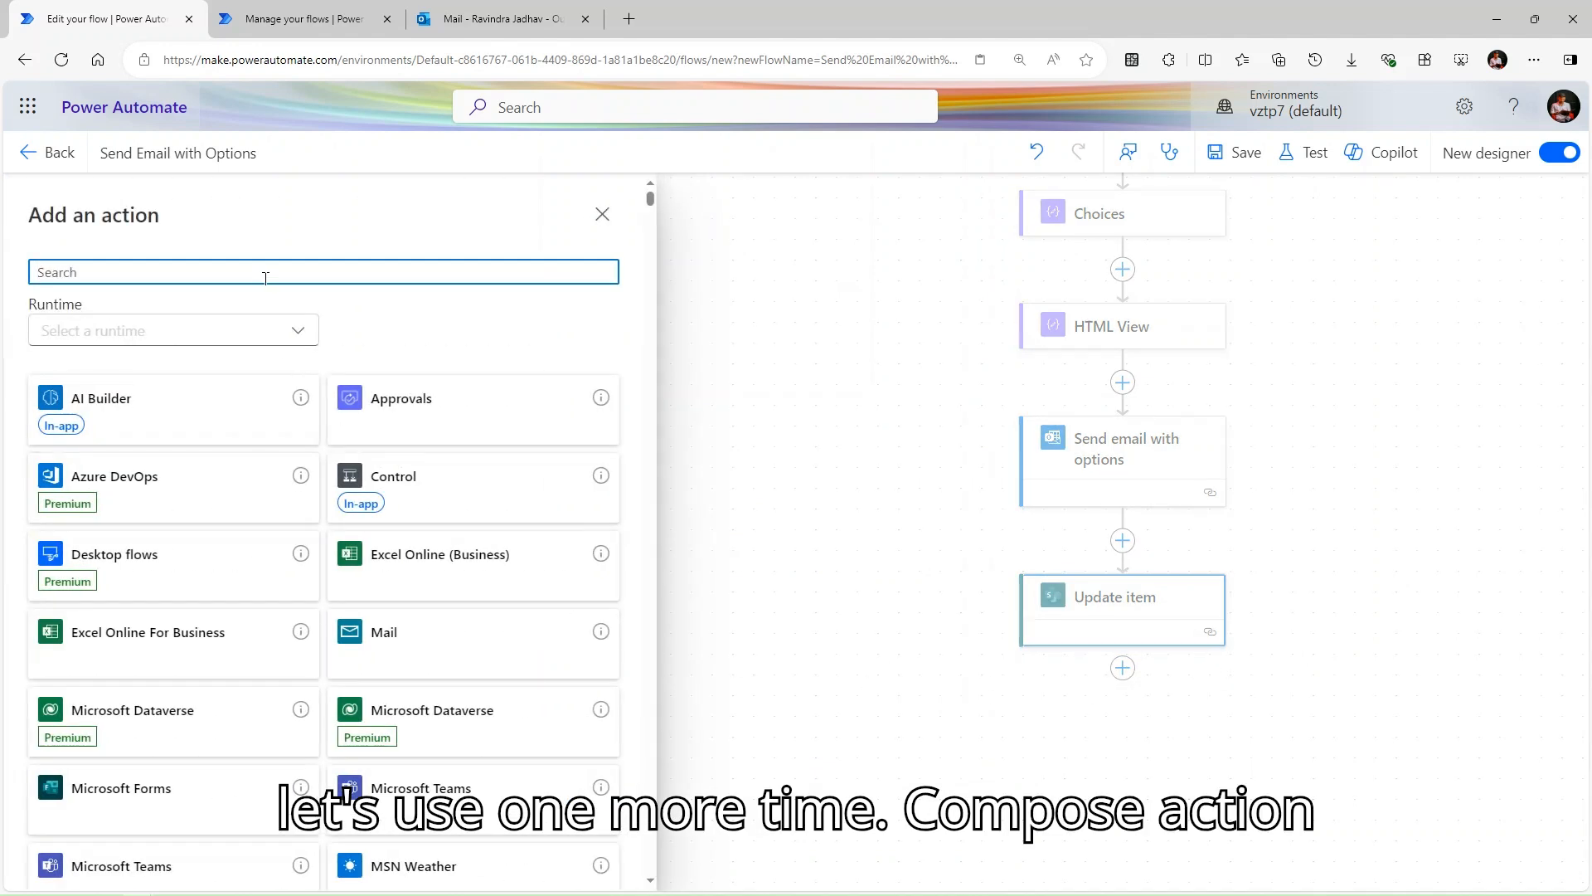
type("compo")
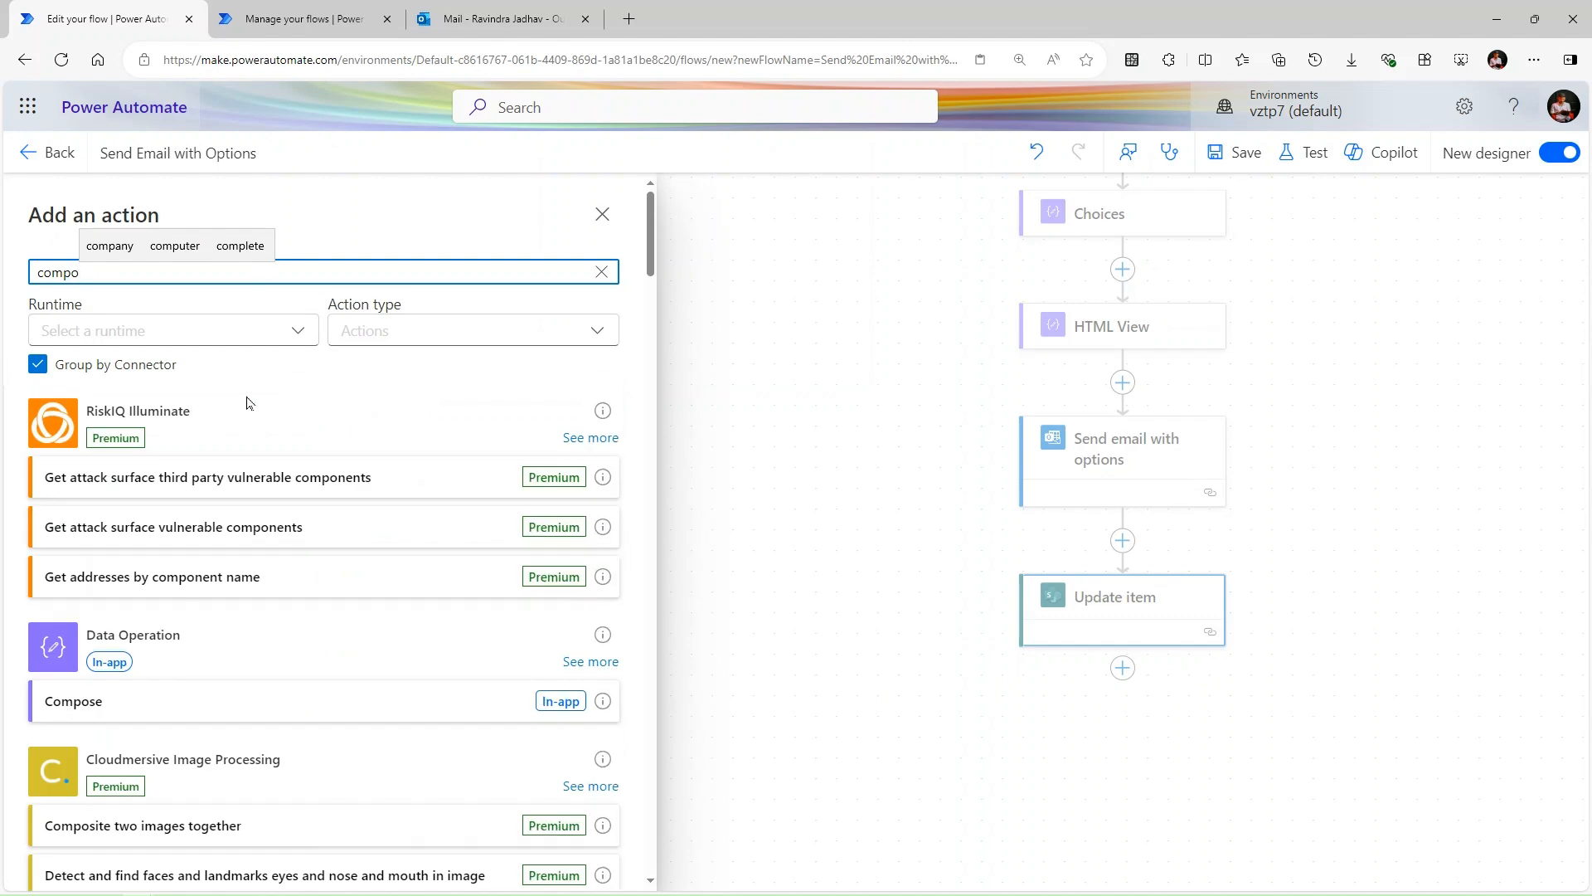
left_click(171, 703)
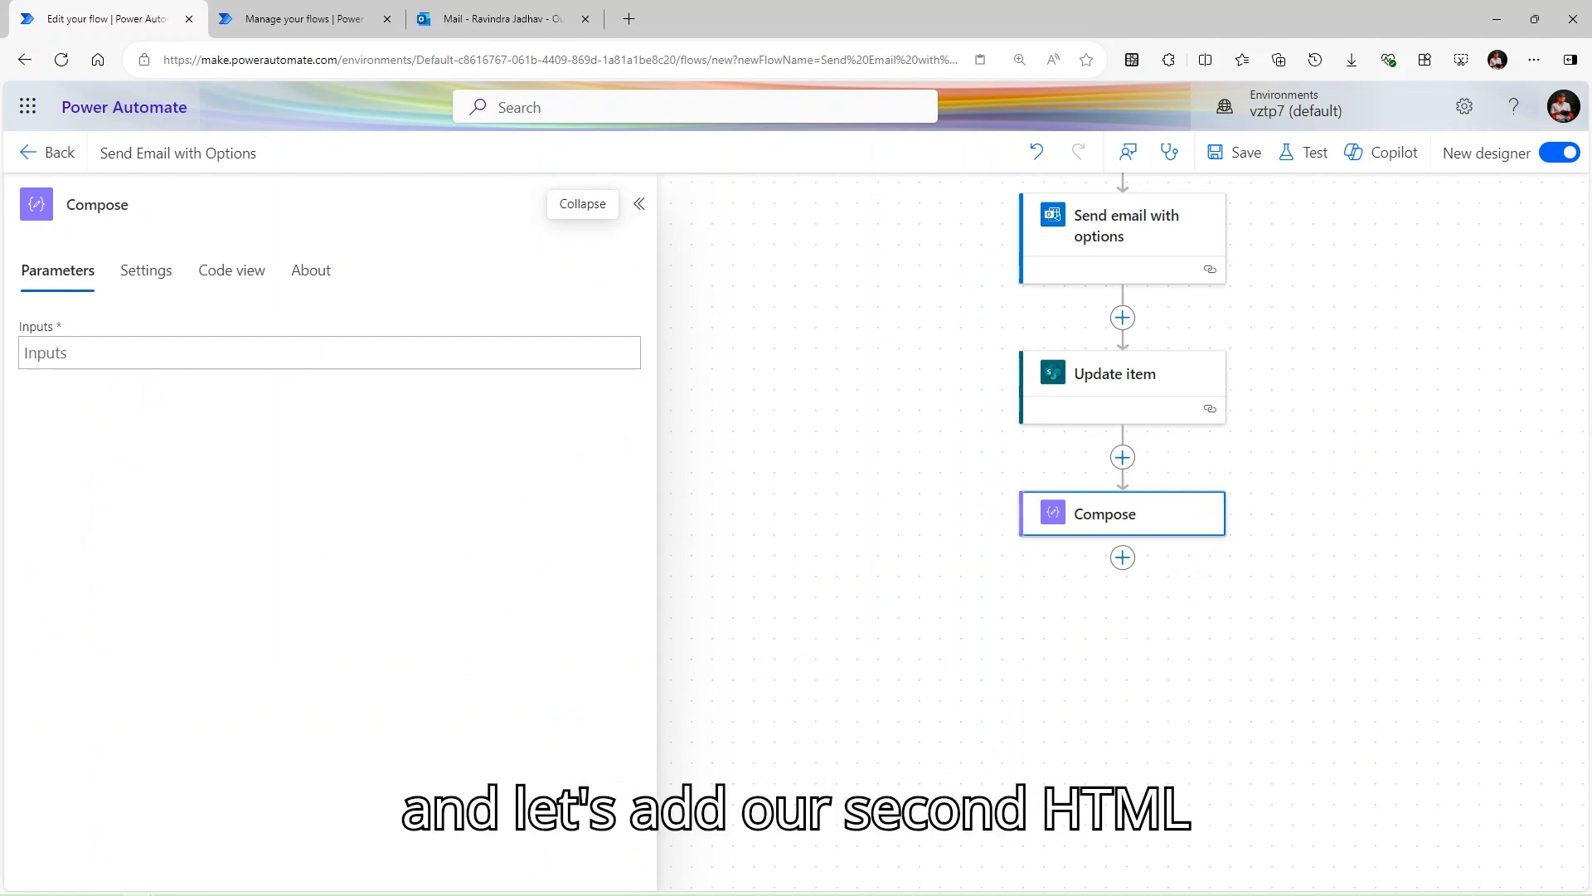
left_click(452, 347)
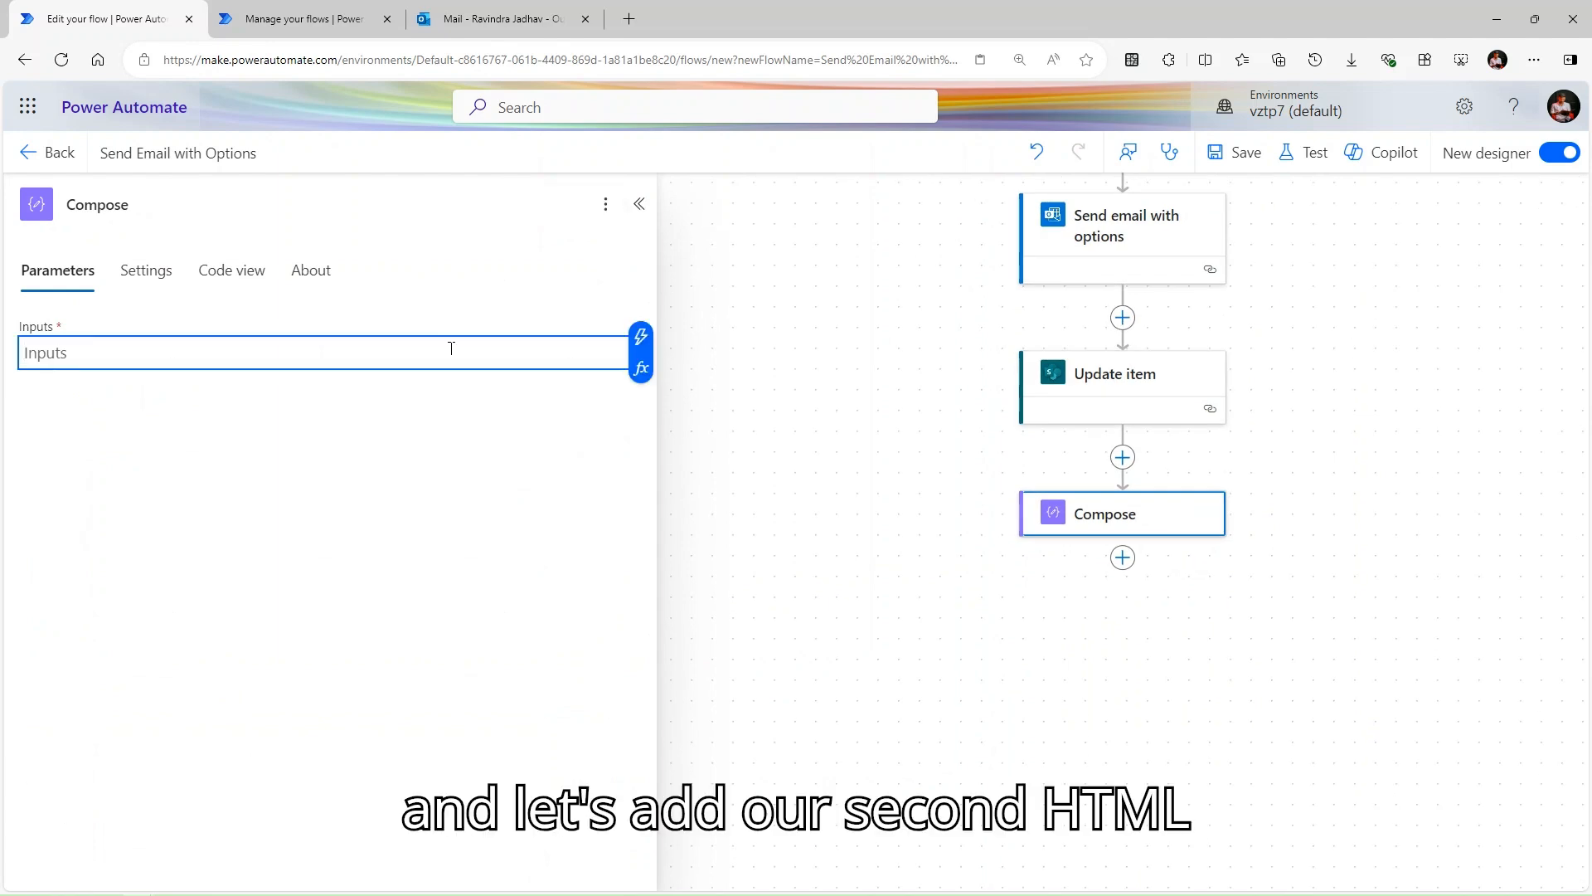
key("ctrl+v")
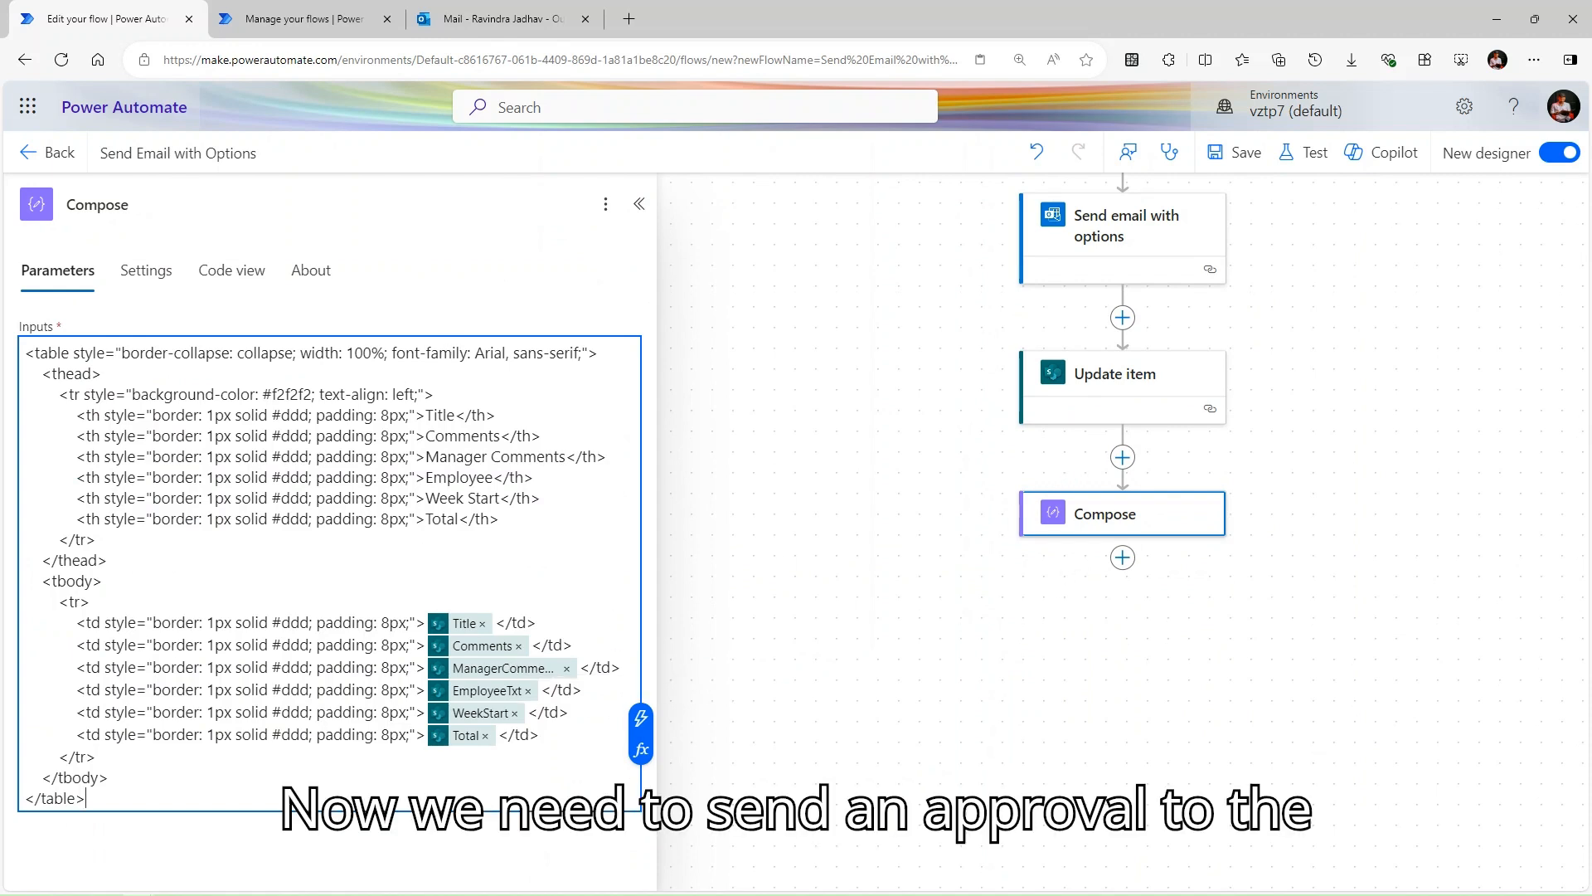
Add a Start and wait for an approval action after Compose with approval type Approve/Reject - First to respond.
left_click(1123, 557)
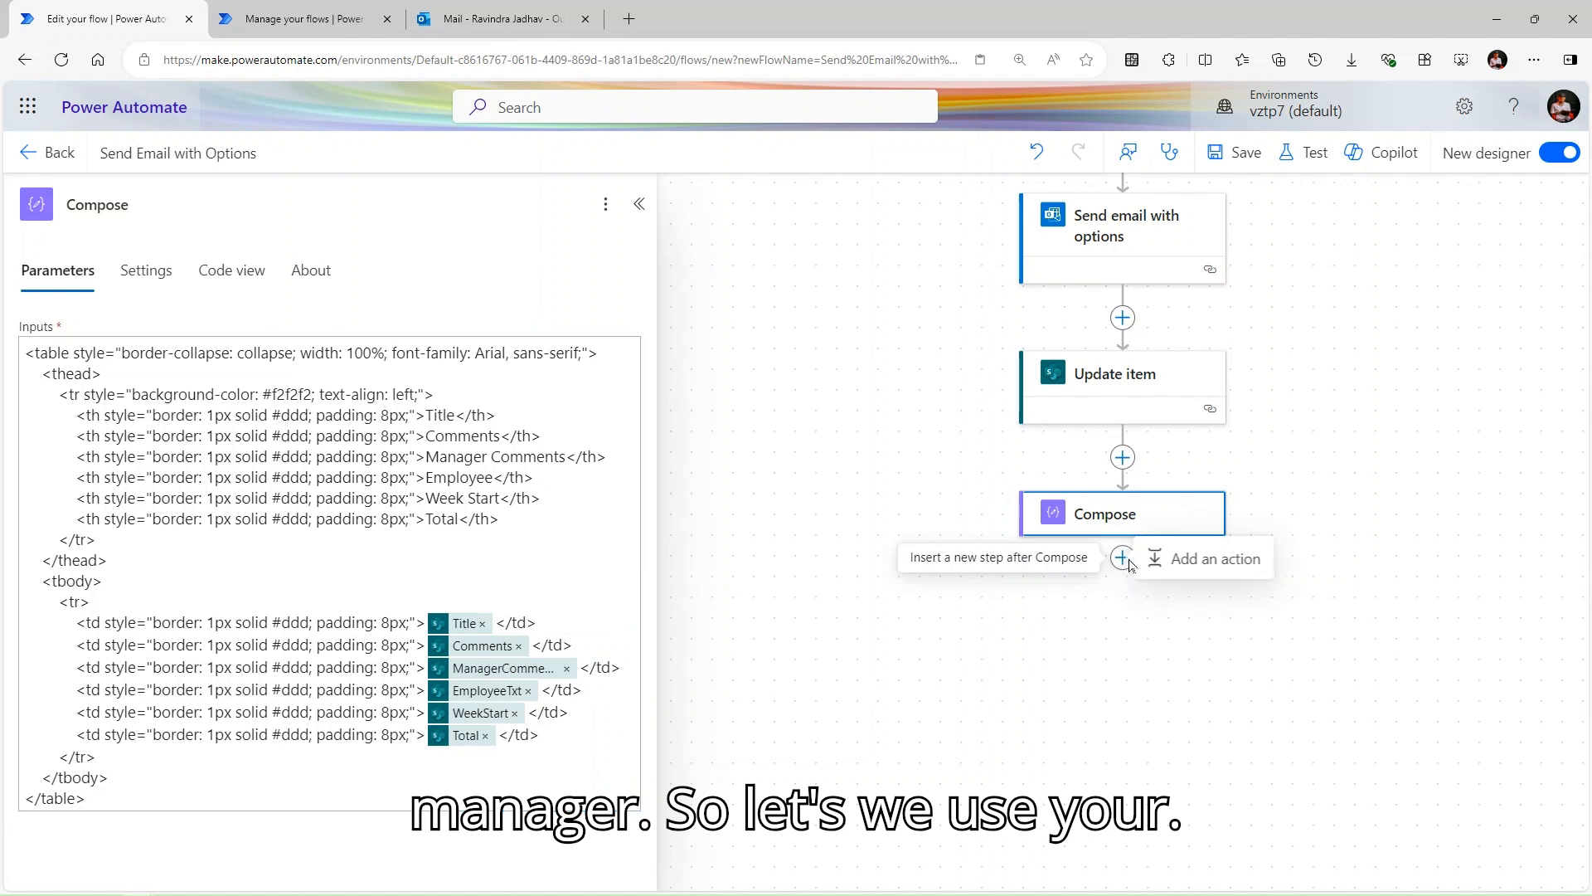
left_click(1208, 558)
left_click(386, 419)
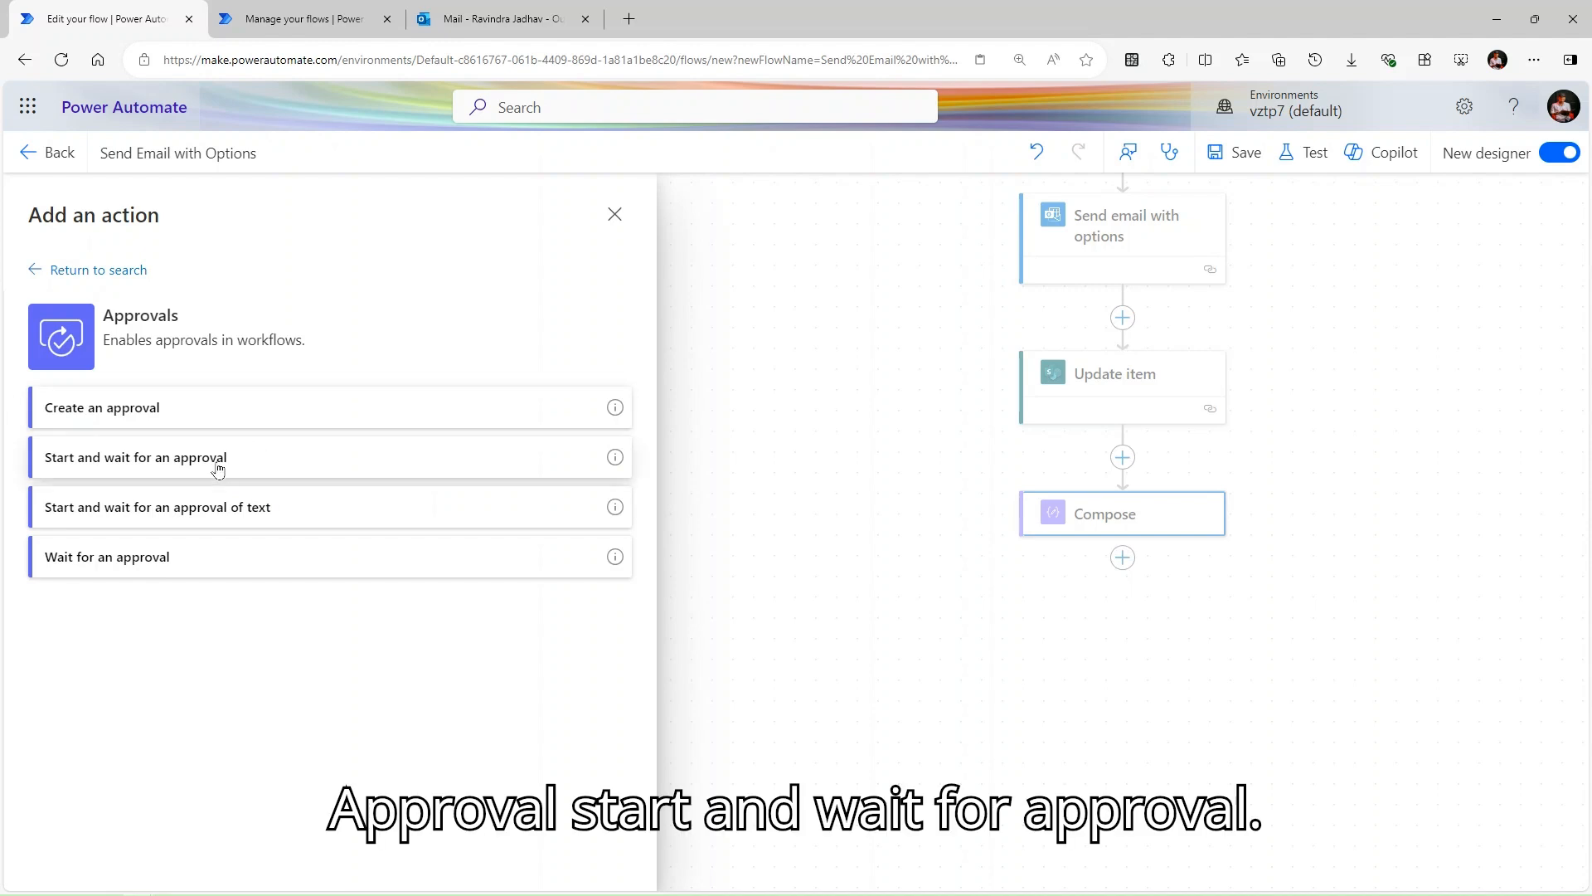
left_click(218, 460)
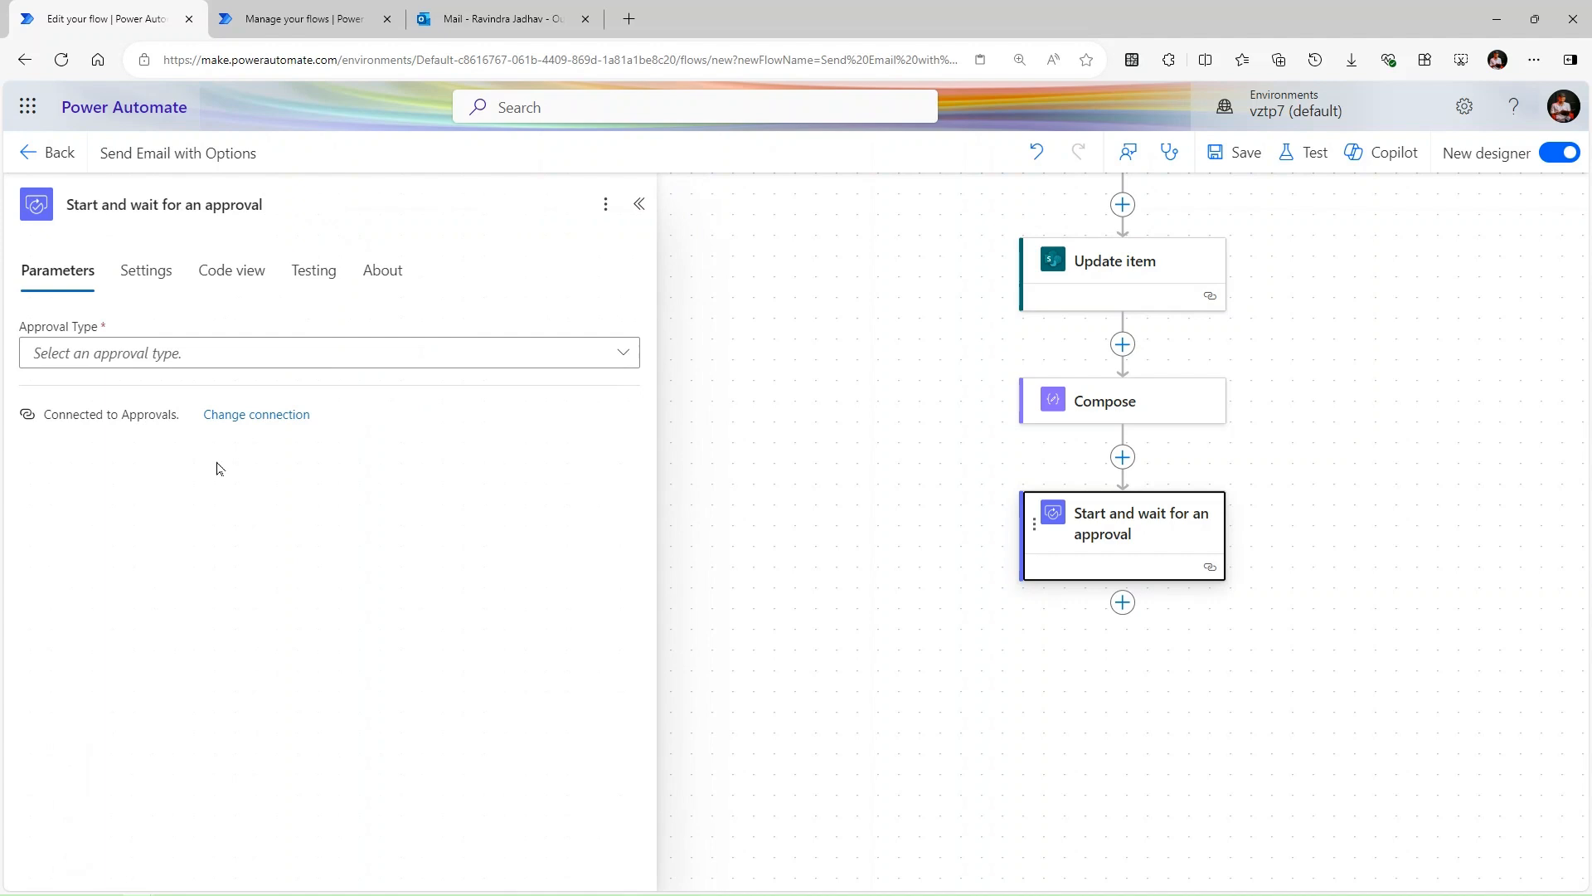
left_click(355, 354)
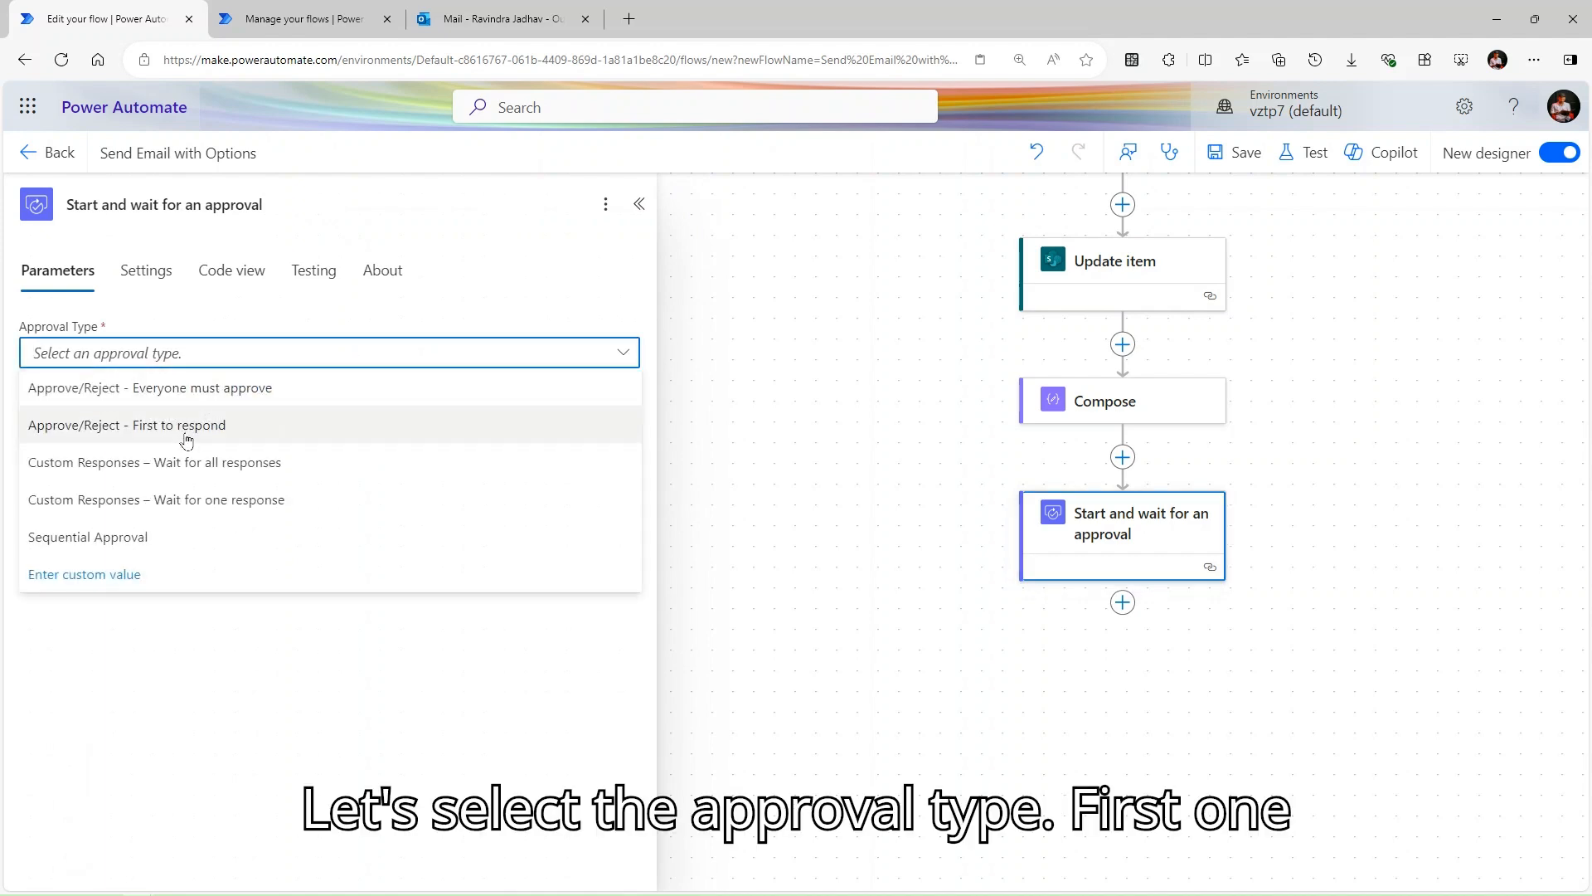
left_click(253, 423)
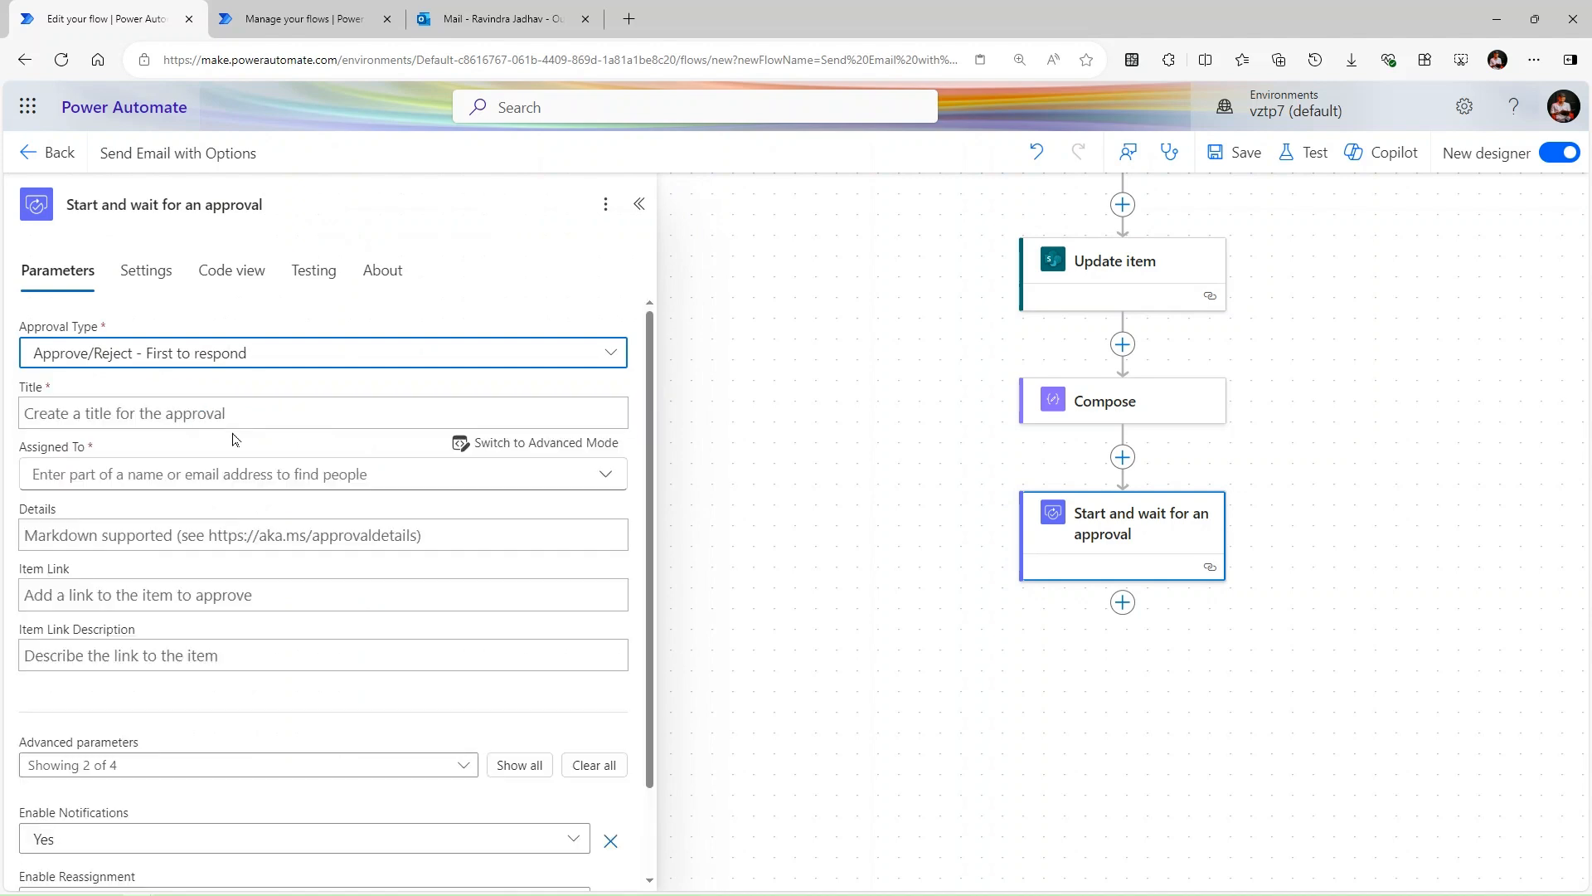
Title the approval "Weekly Timesheet Approval" followed by the WeekStart value from Update item.
left_click(291, 412)
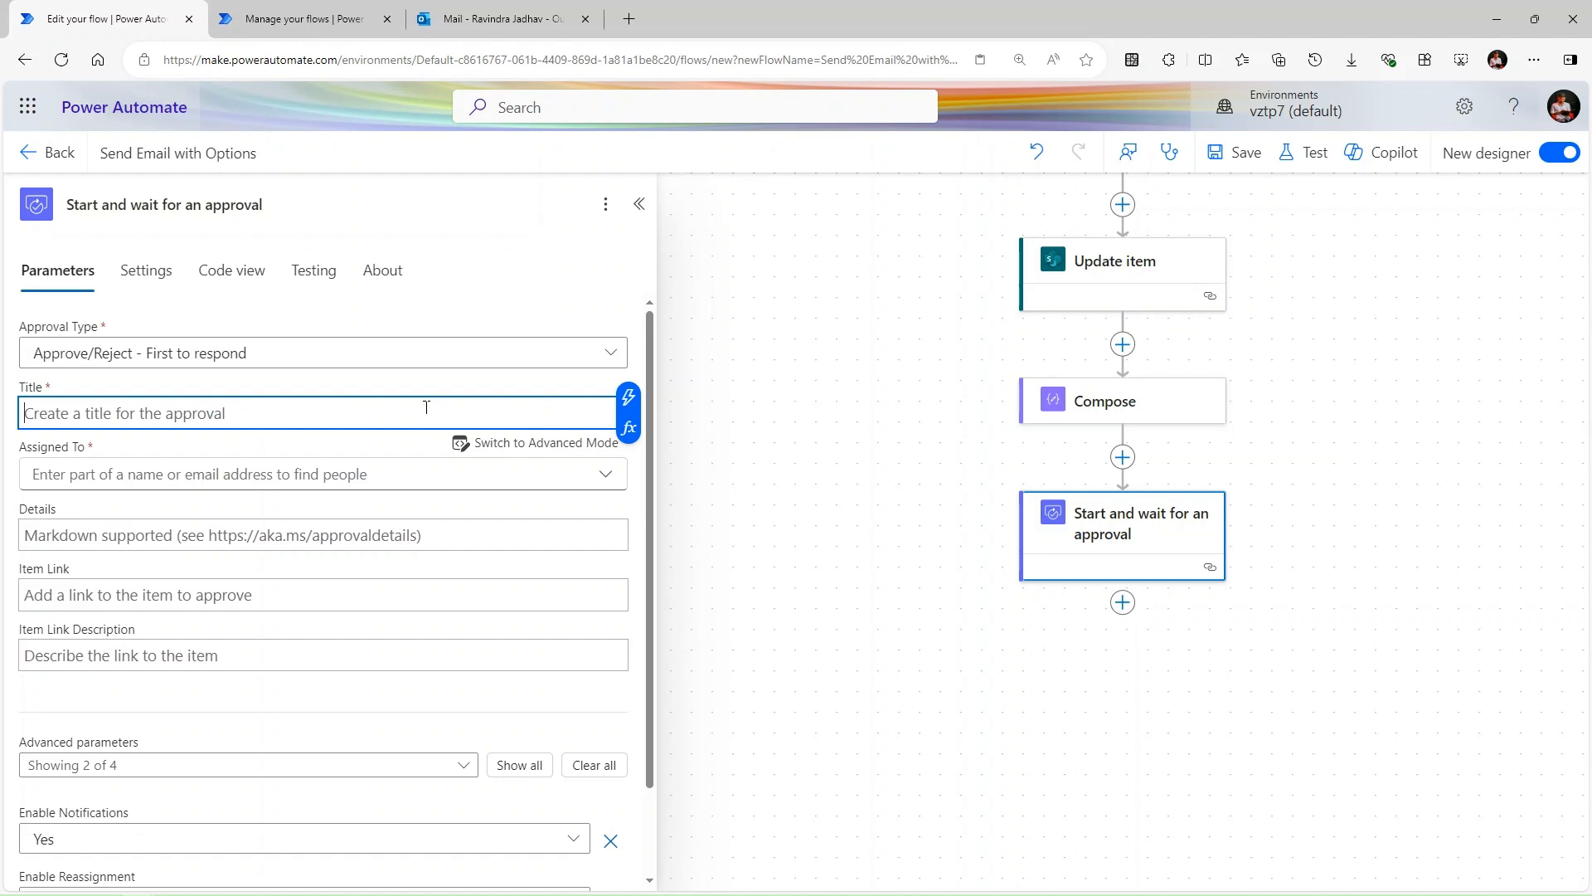
type("P")
key("BackSpace")
type("Weekl")
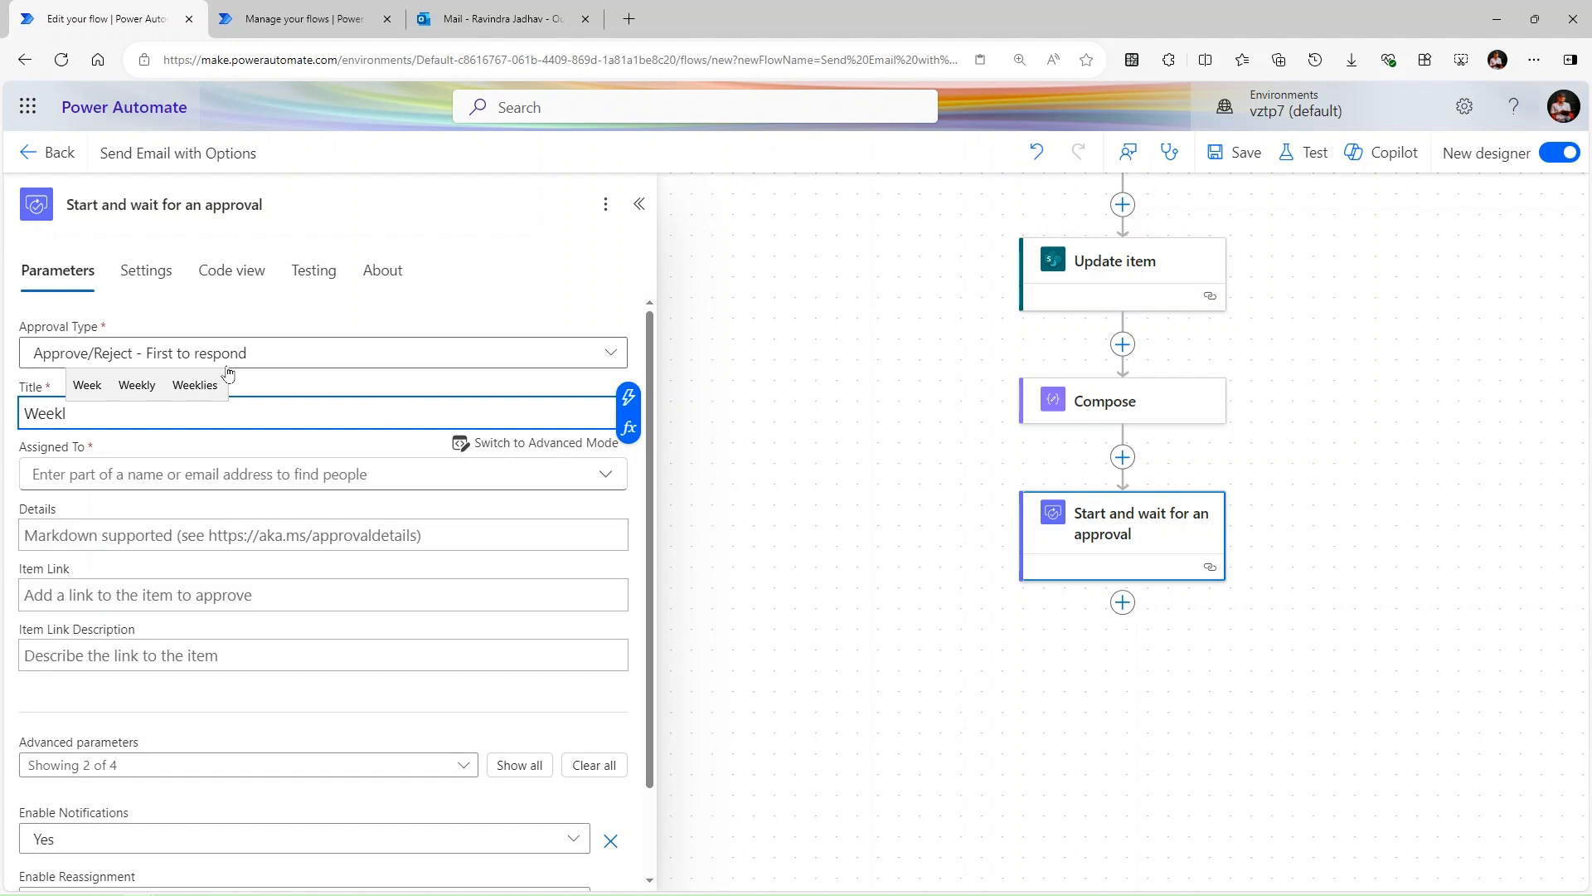
left_click(158, 385)
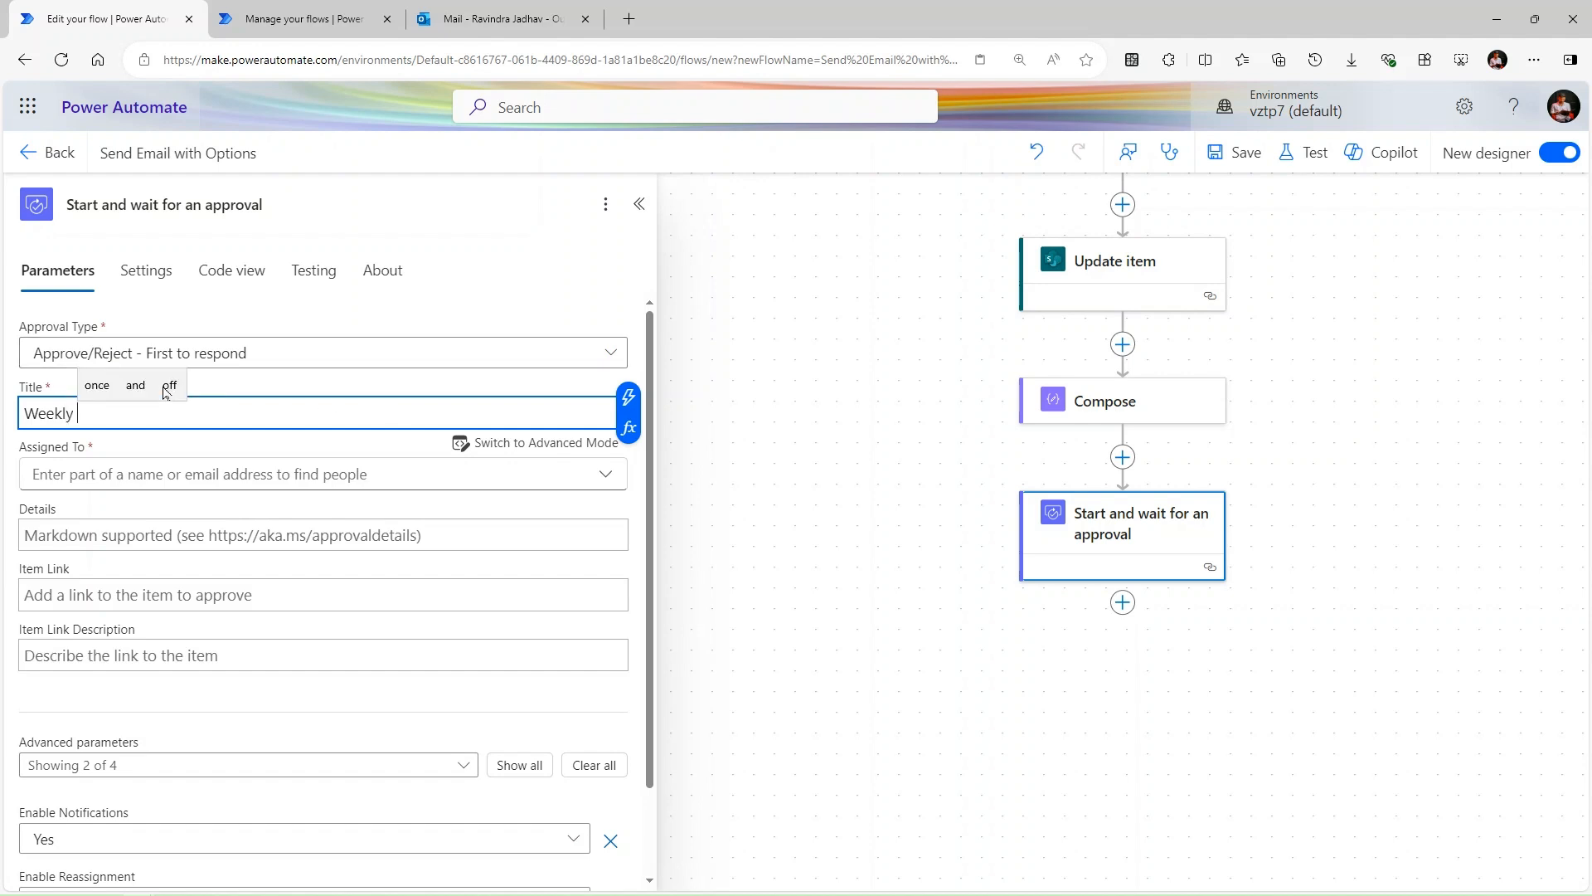
type("Timesh")
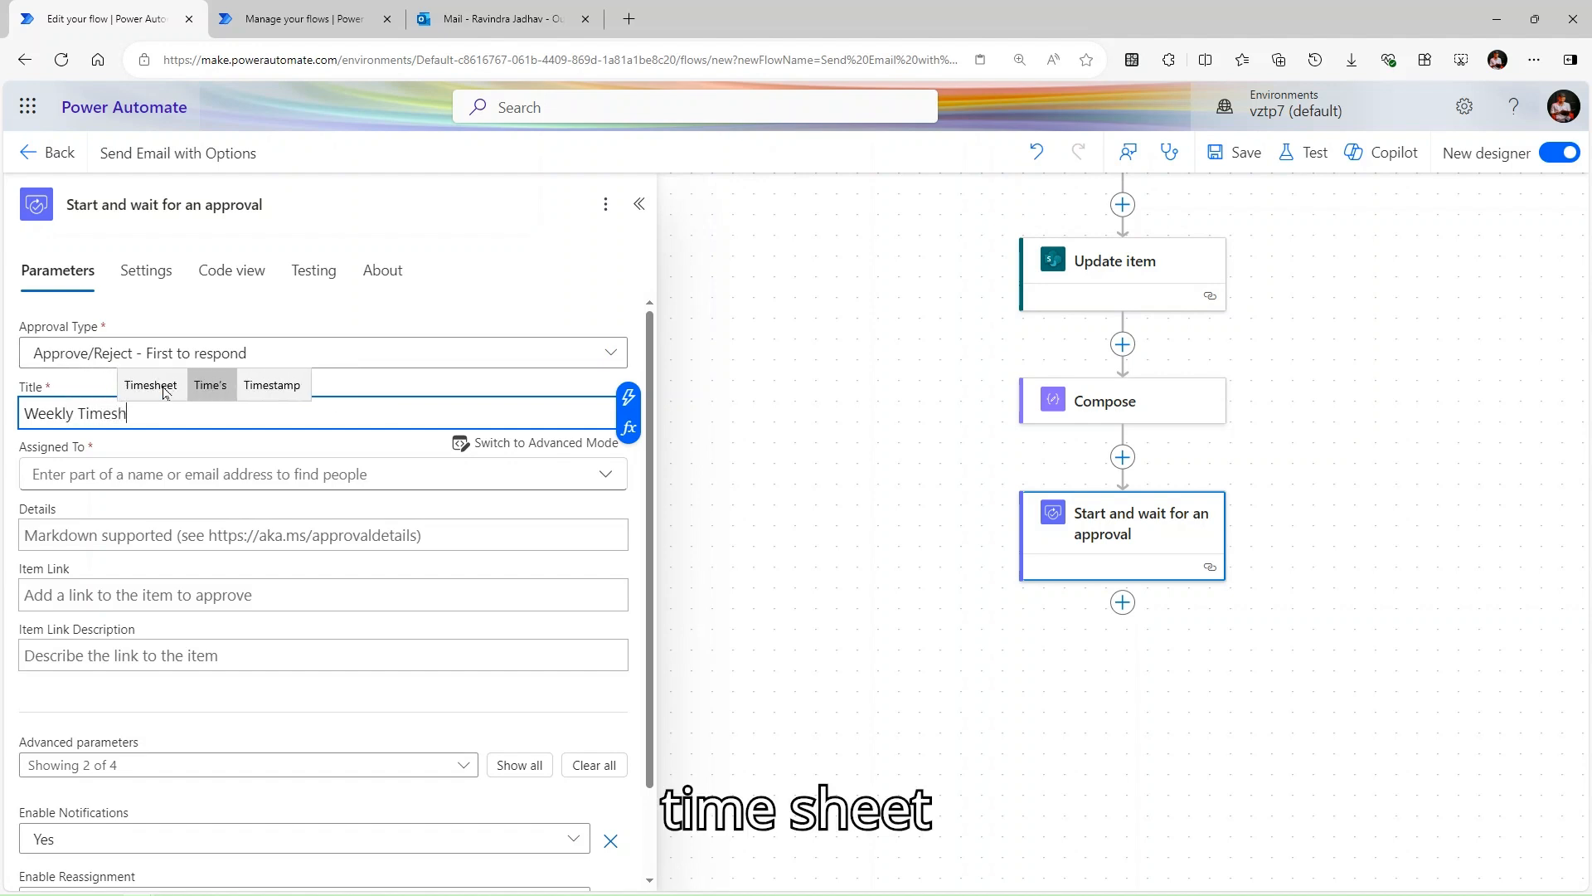
type("eet Approval")
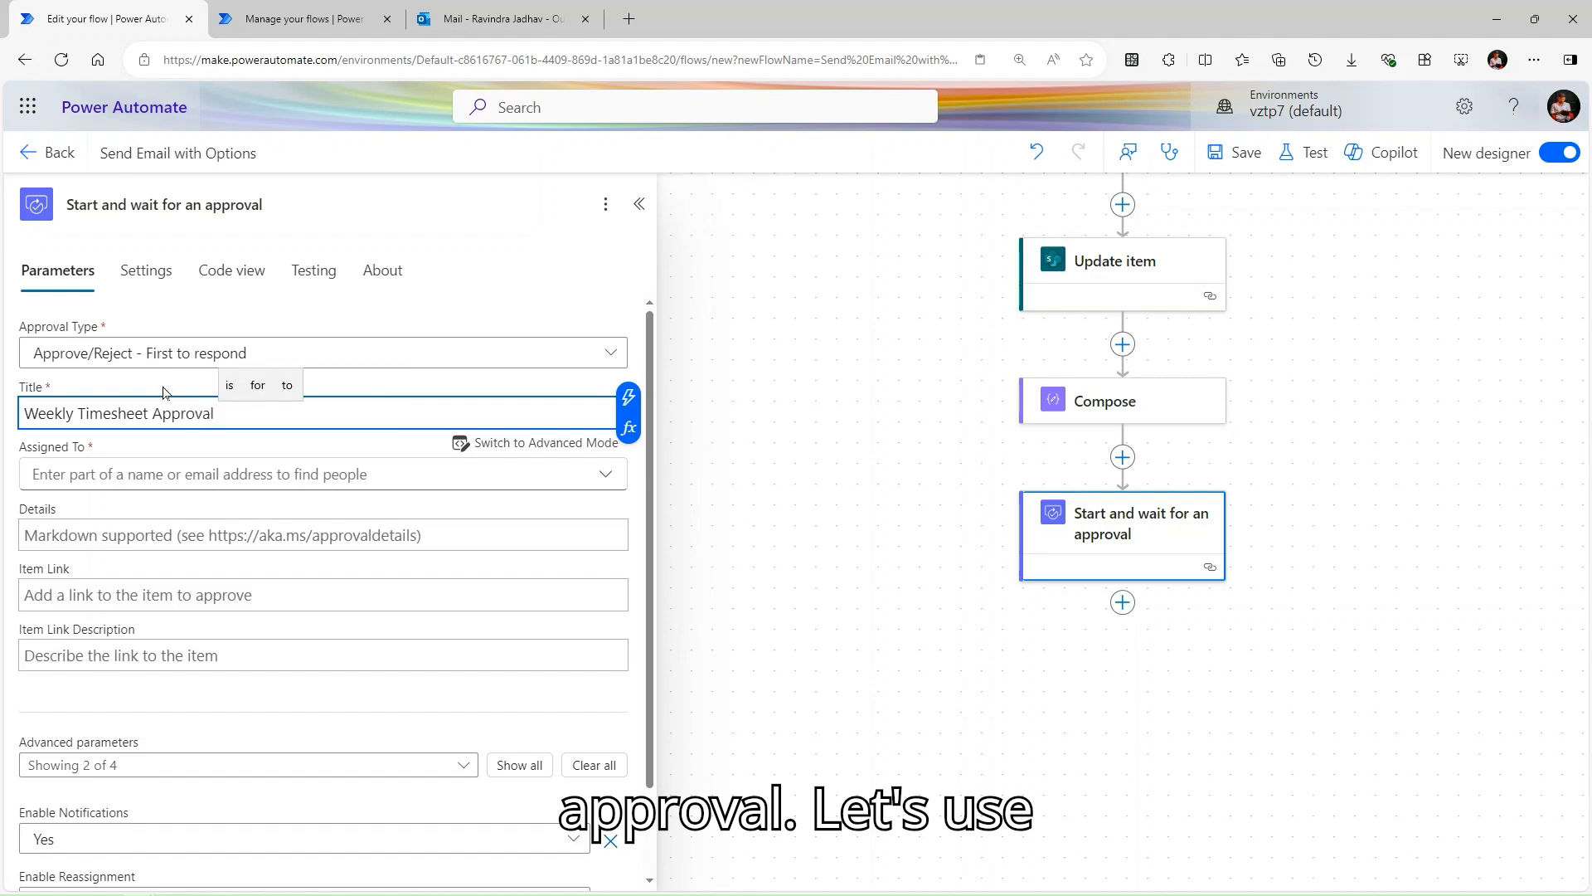
left_click(628, 396)
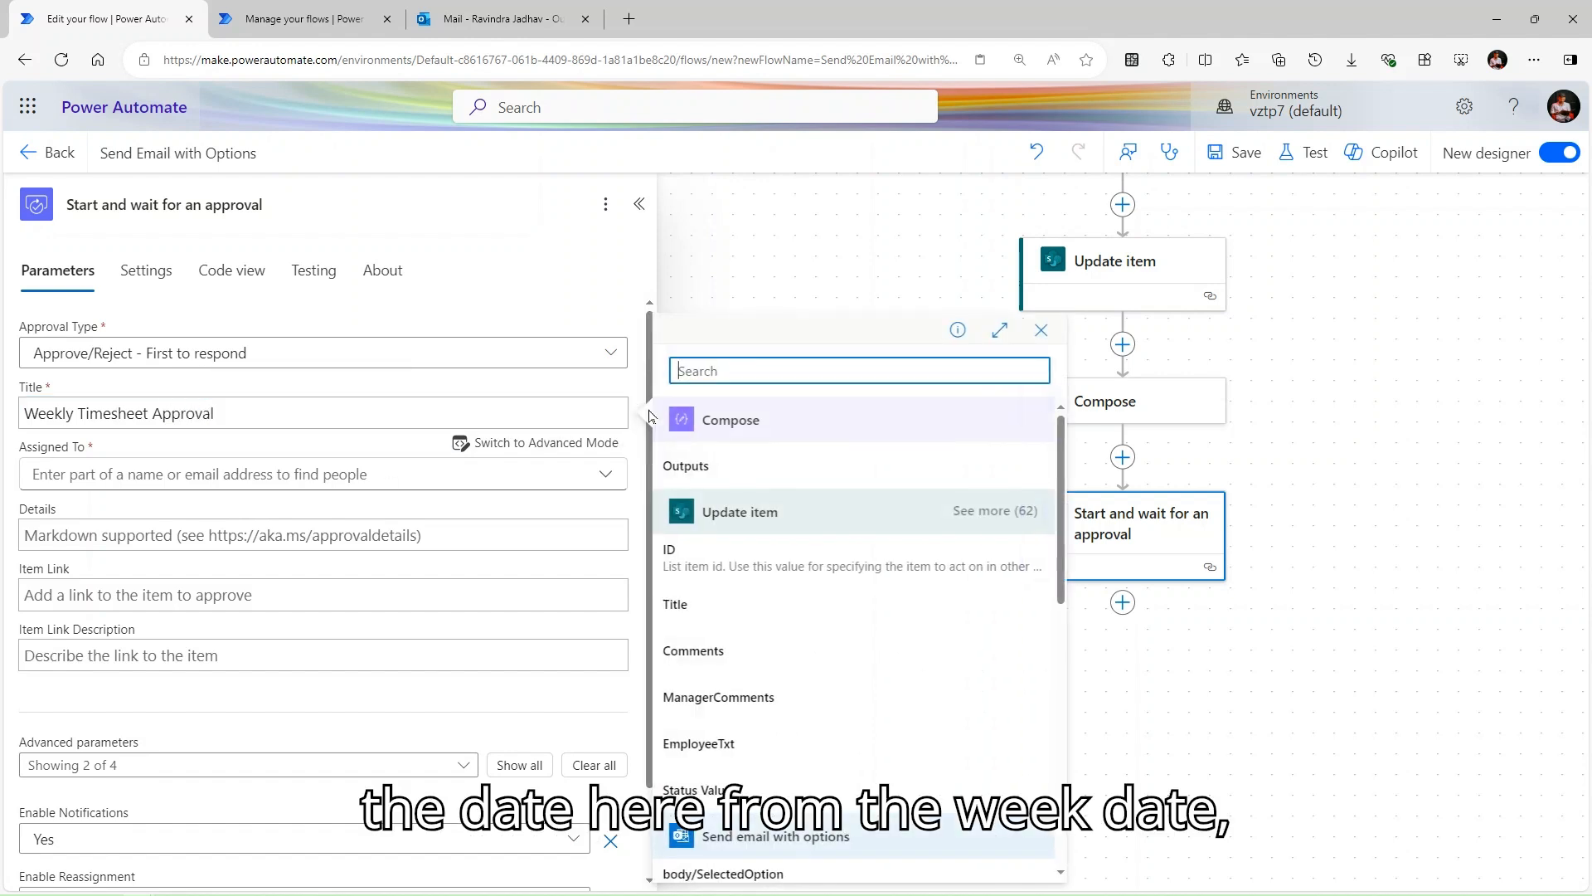
left_click(745, 369)
type("week")
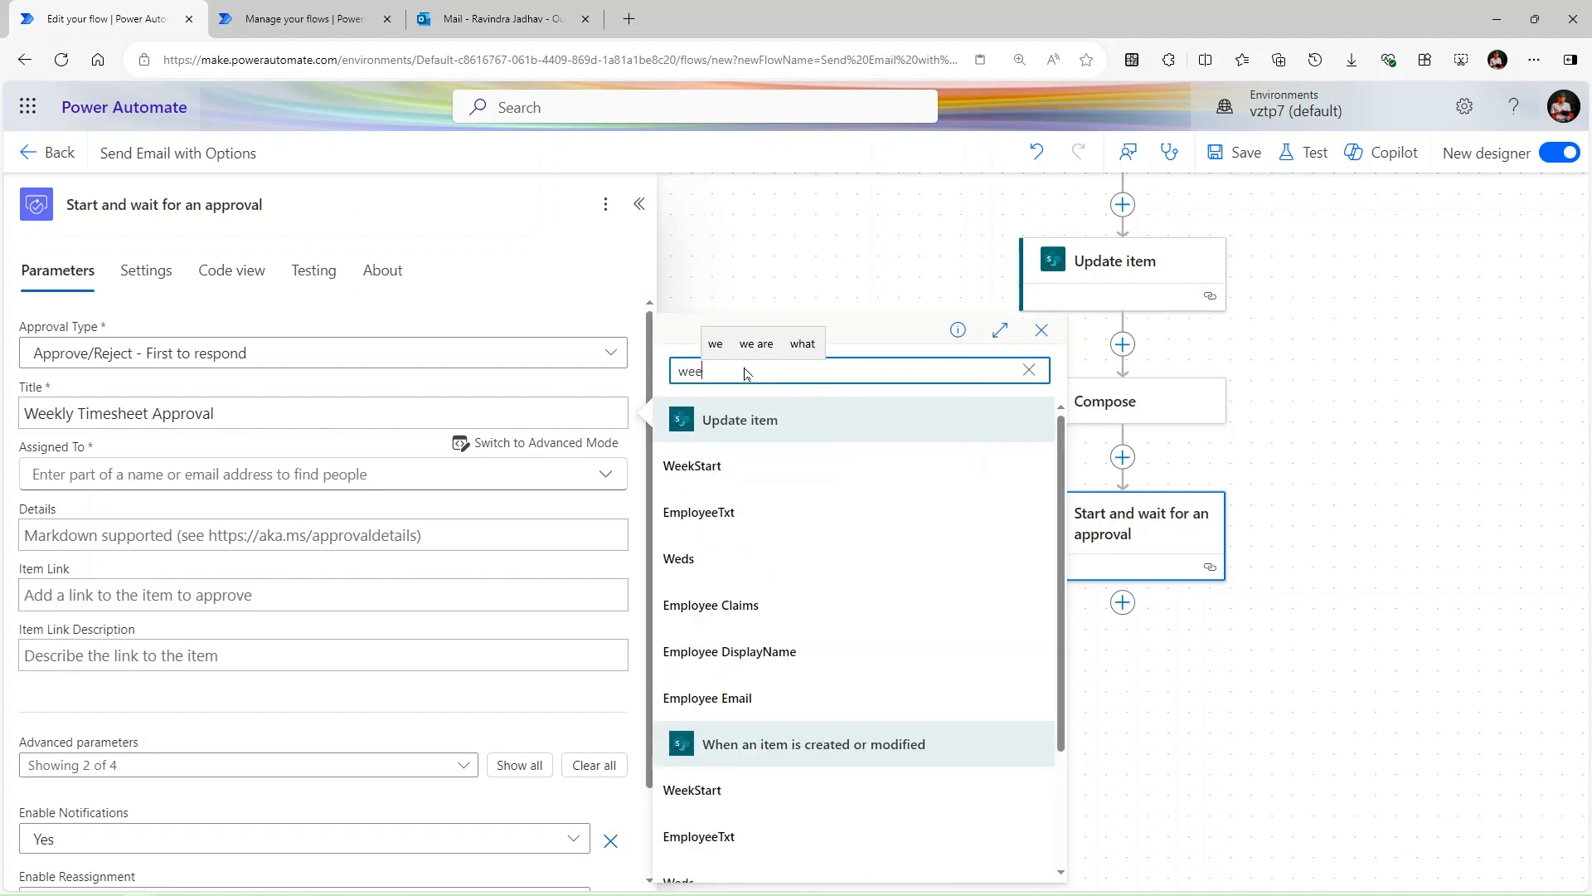
left_click(689, 462)
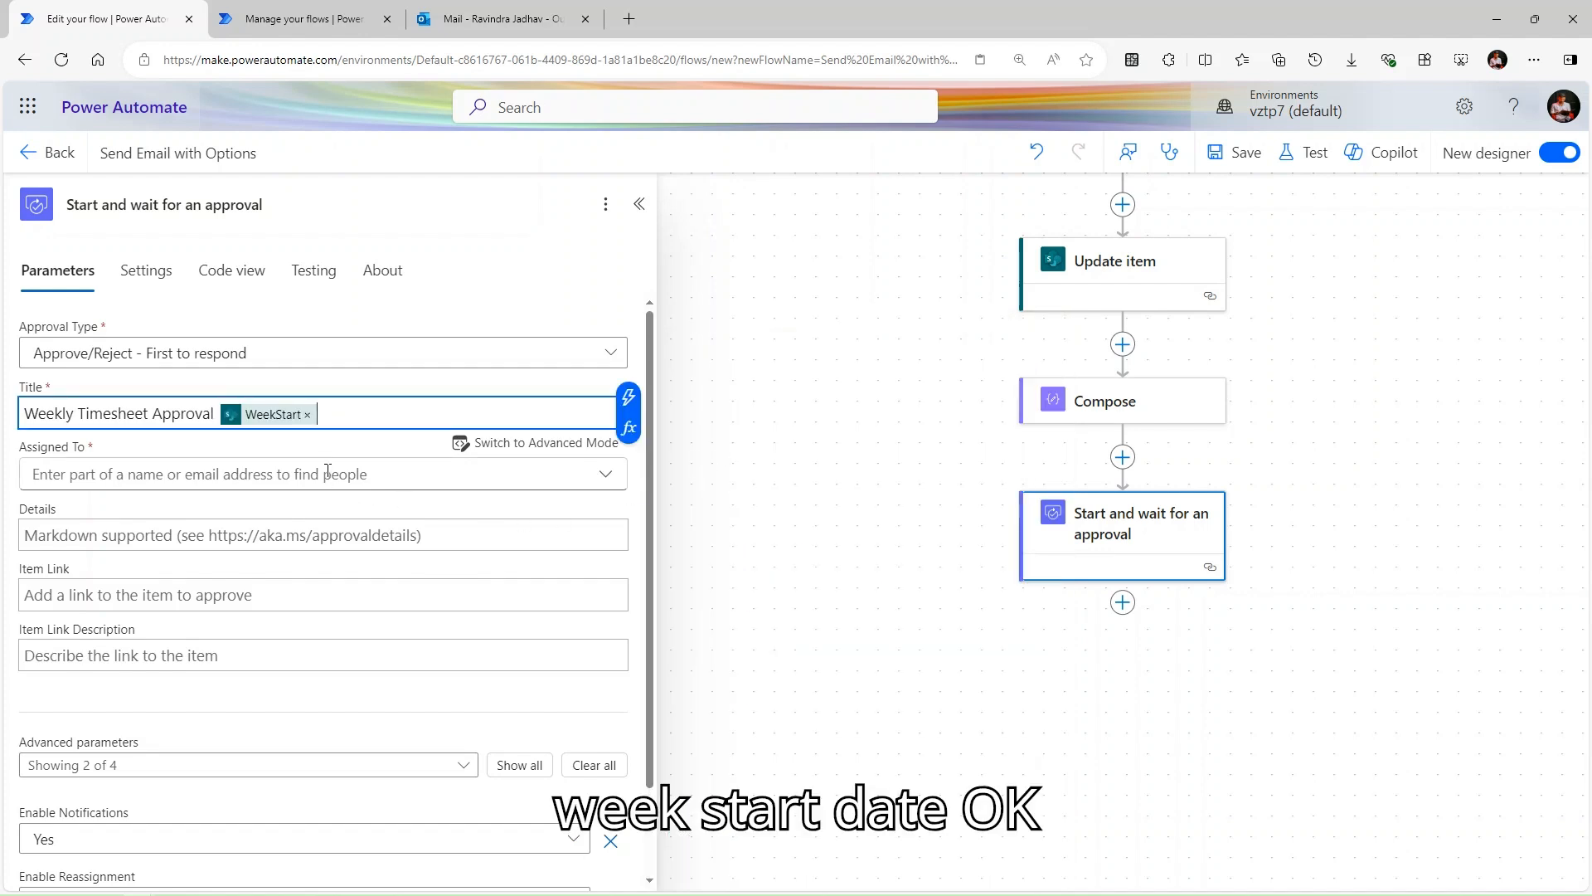
Assign the approval to the flow owner's account by searching for the person's name.
left_click(233, 469)
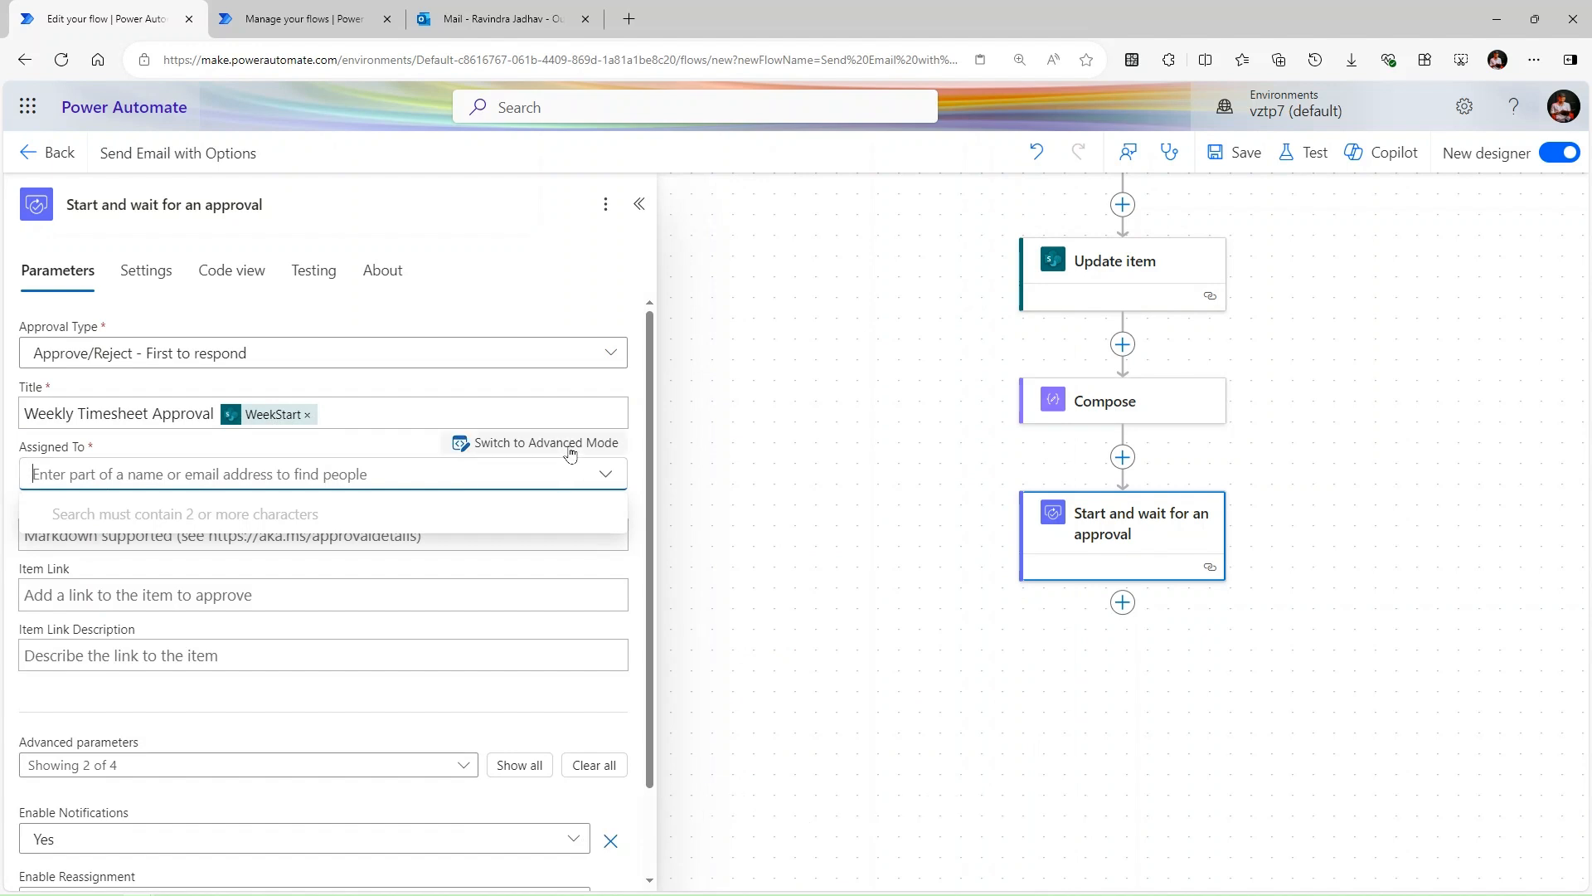
type("rav")
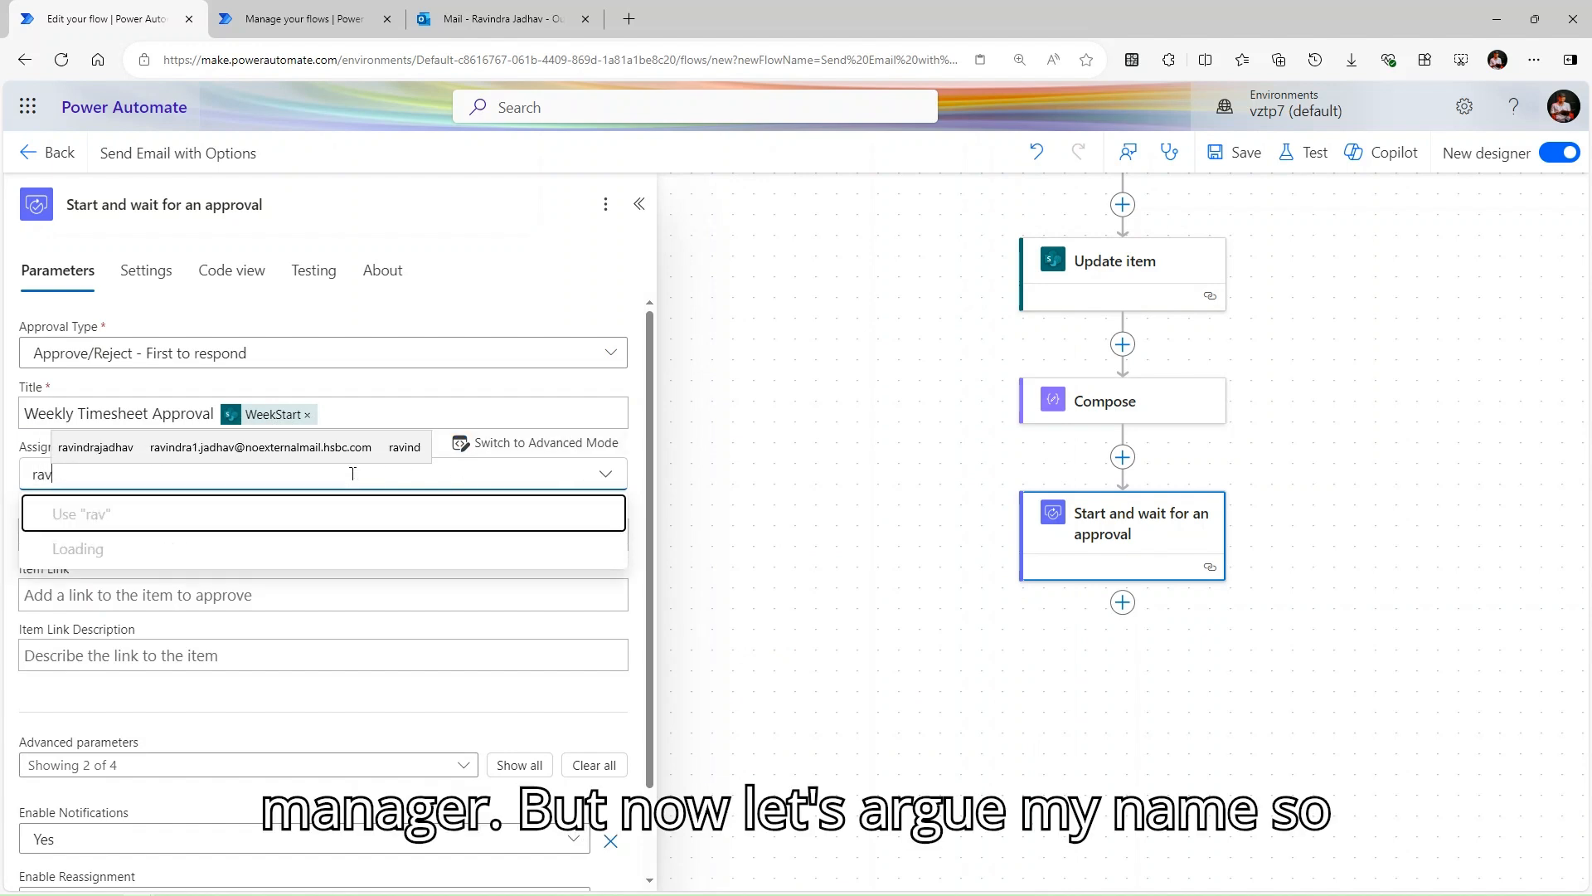
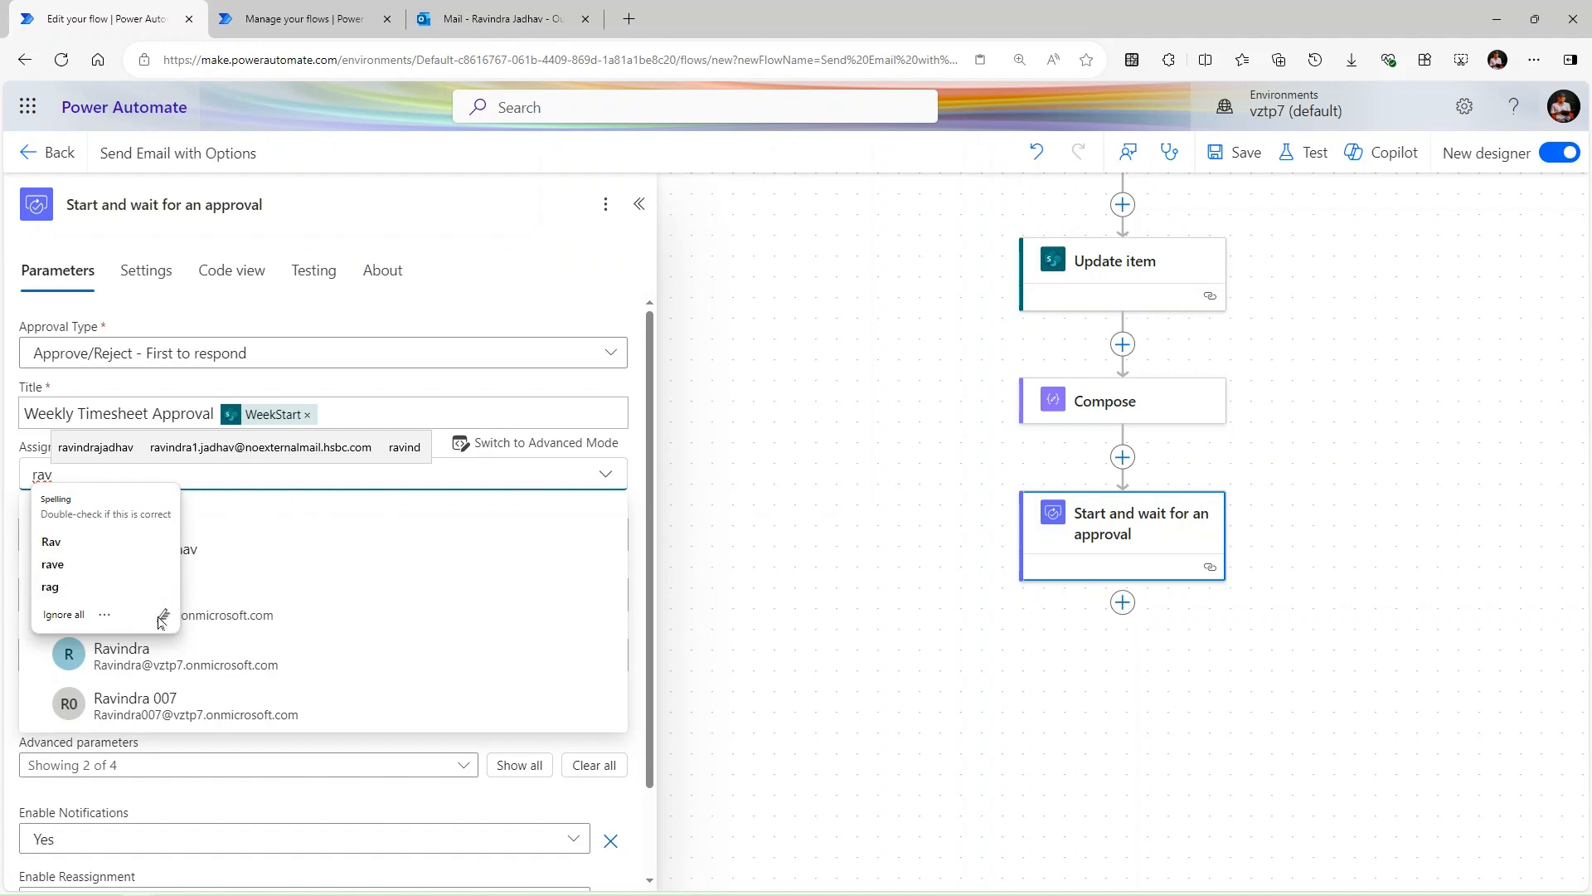
left_click(77, 617)
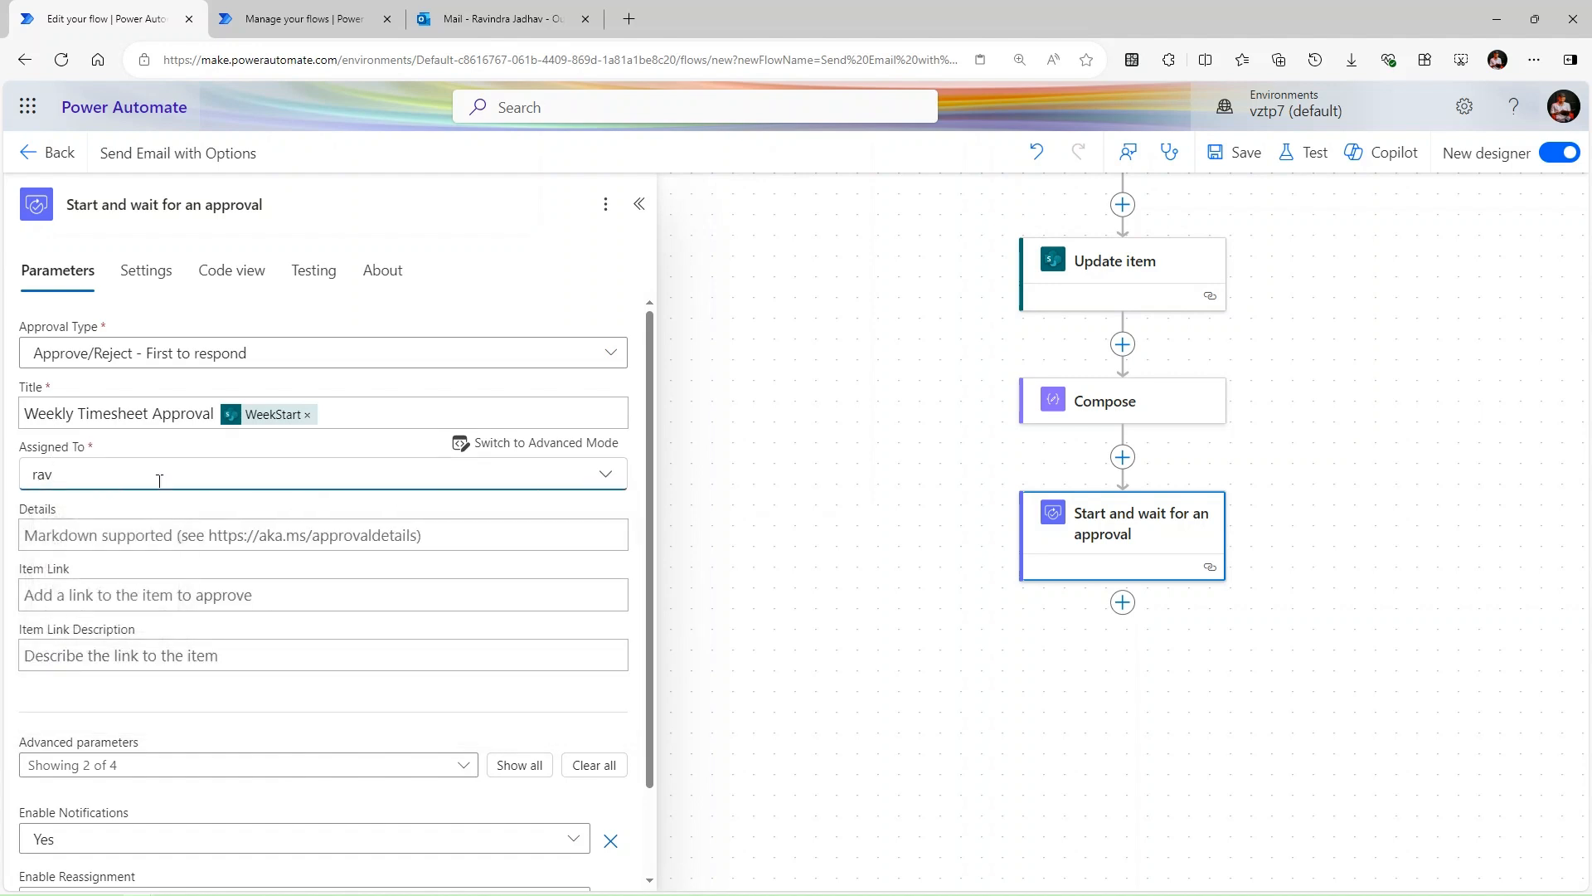
type("i")
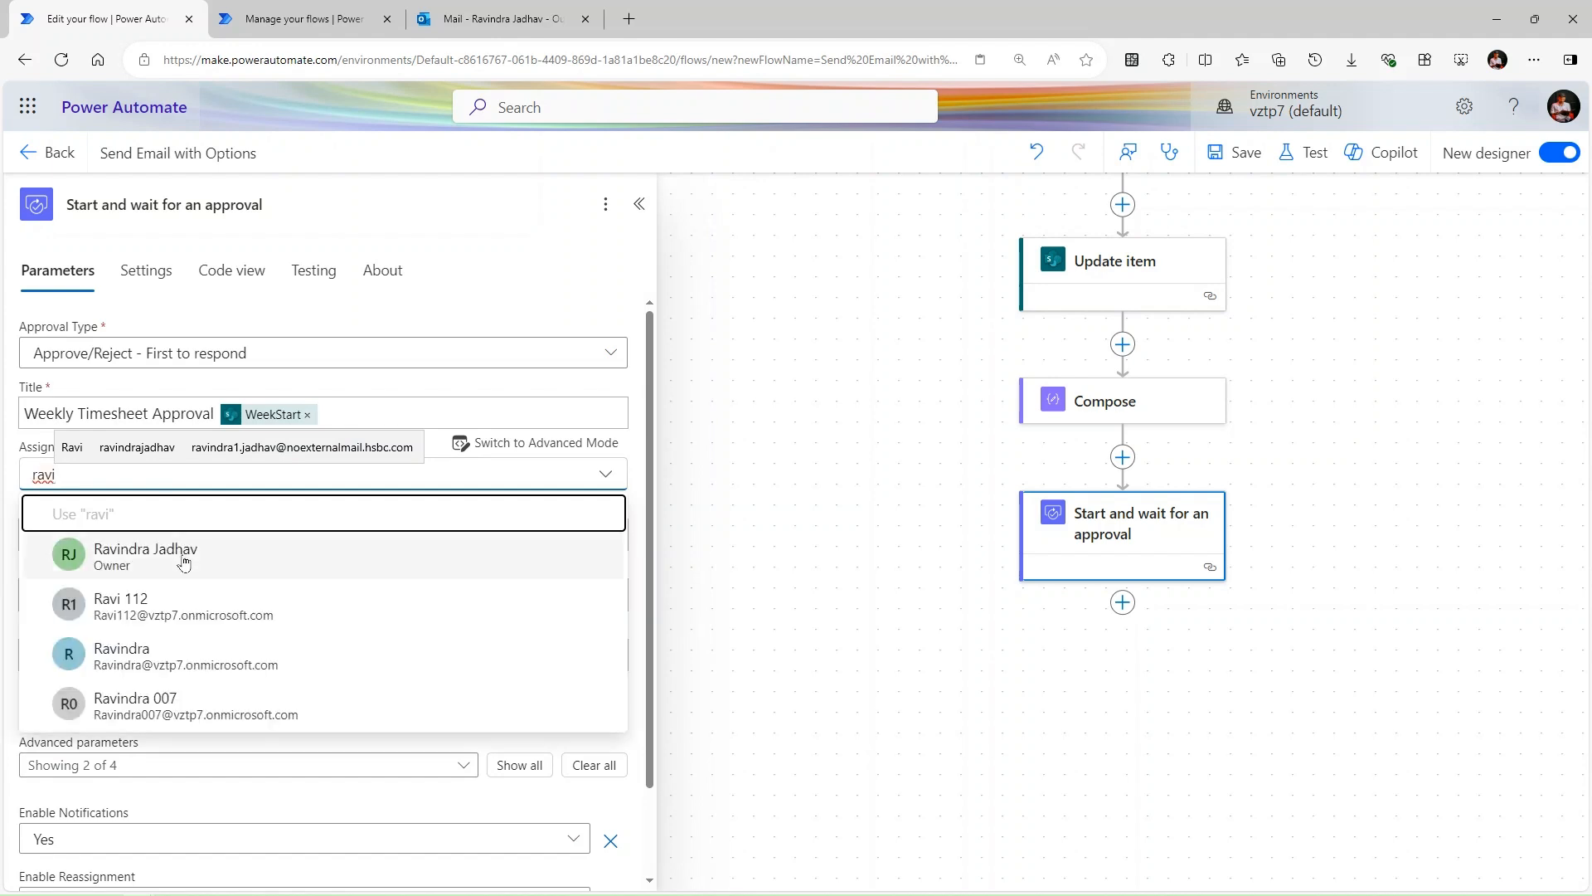
left_click(182, 561)
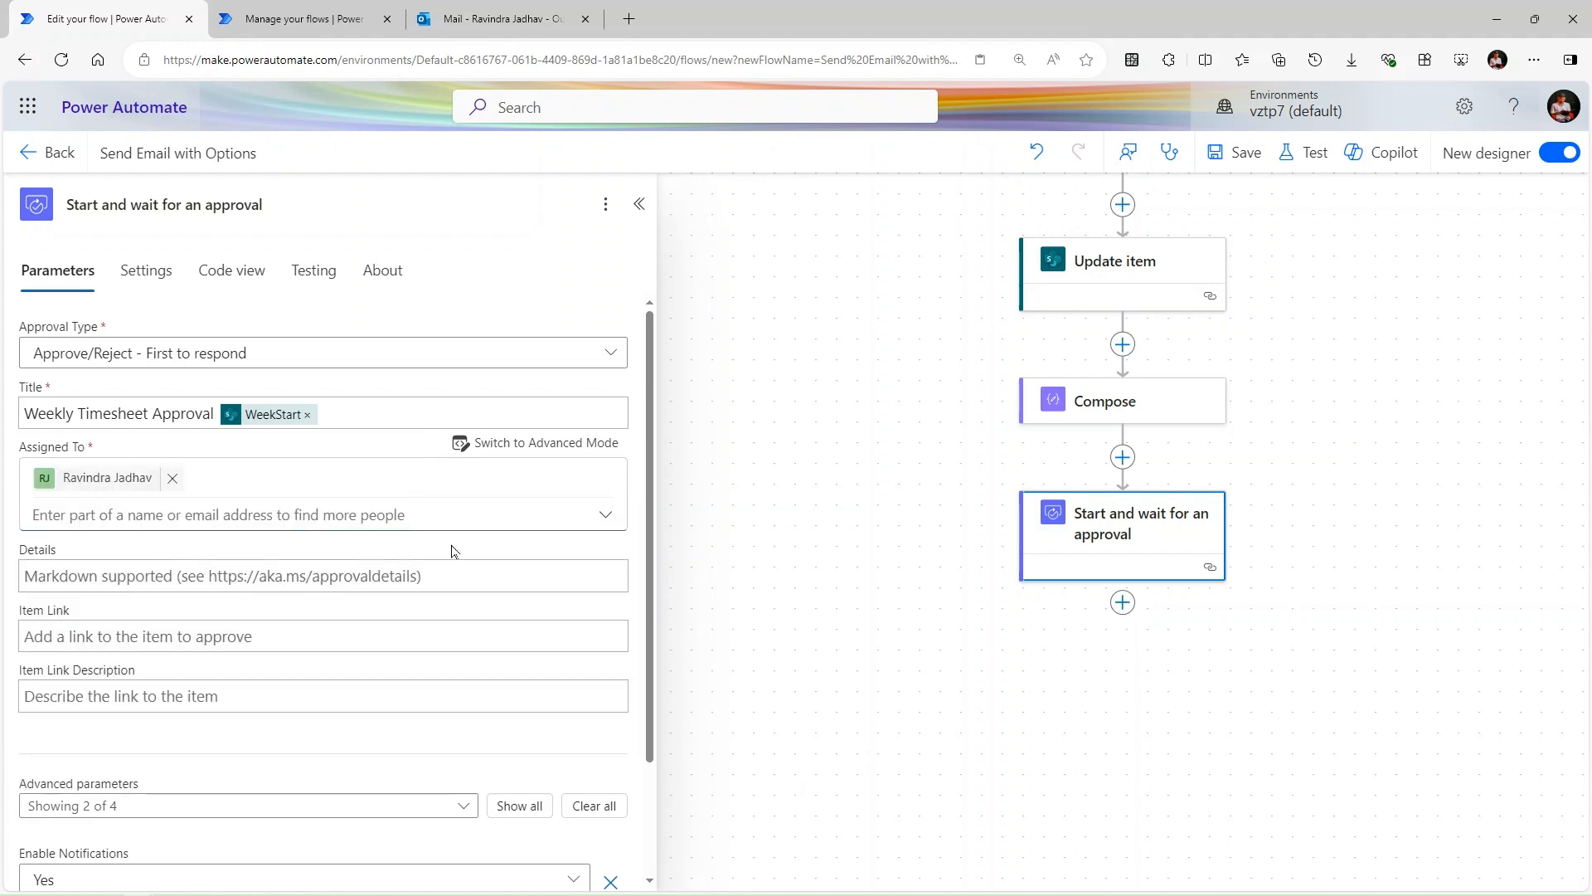
Fill the approval's Details with the Outputs value from Compose.
left_click(268, 573)
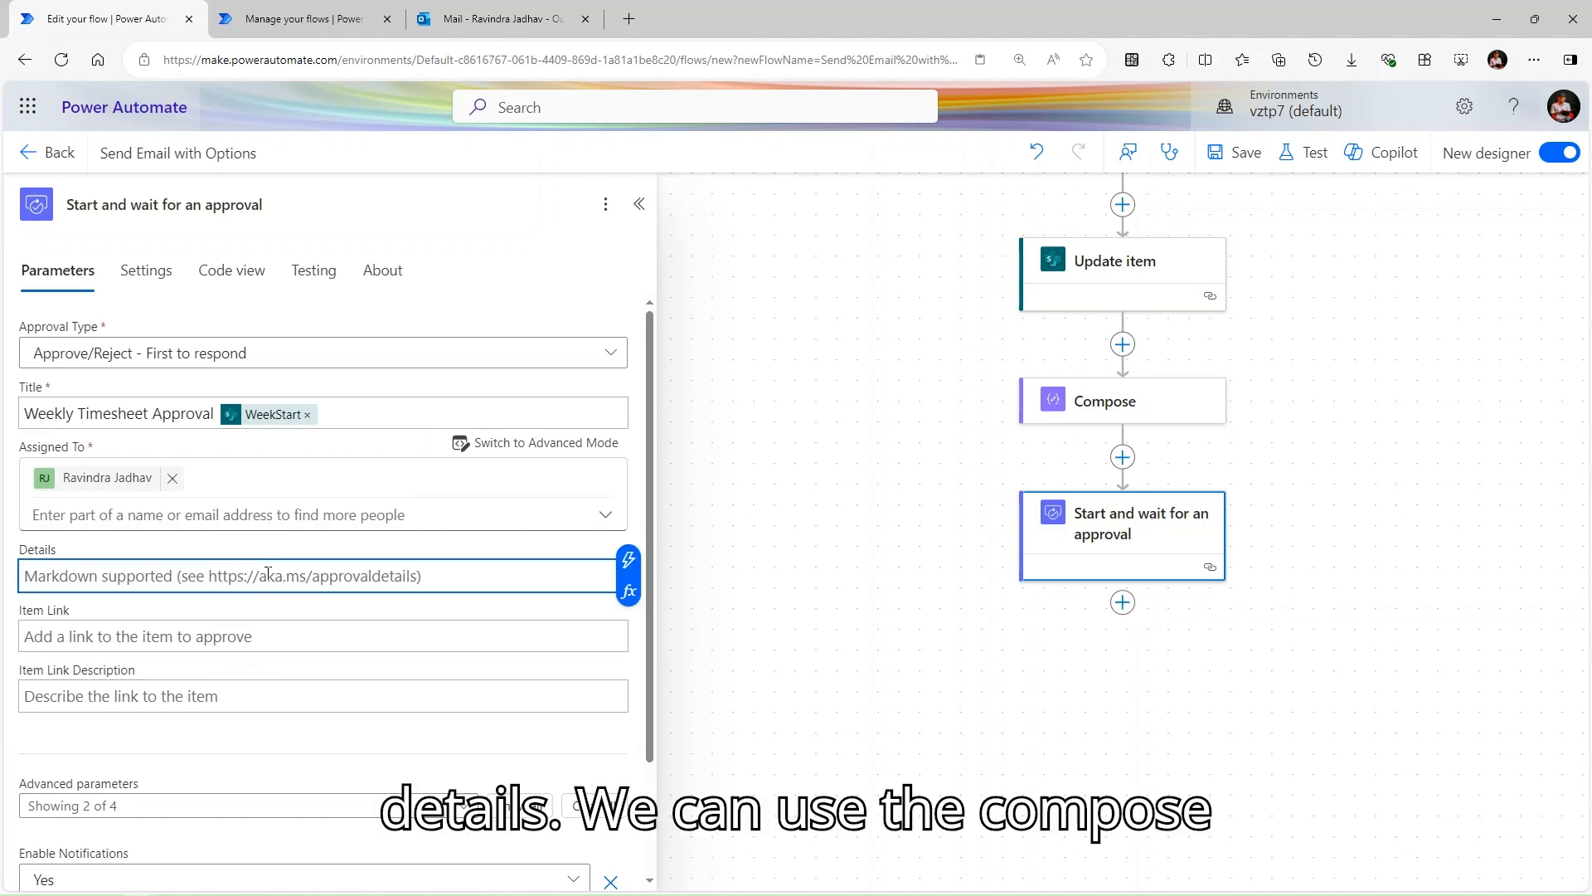
scroll(268, 574, "down", 2)
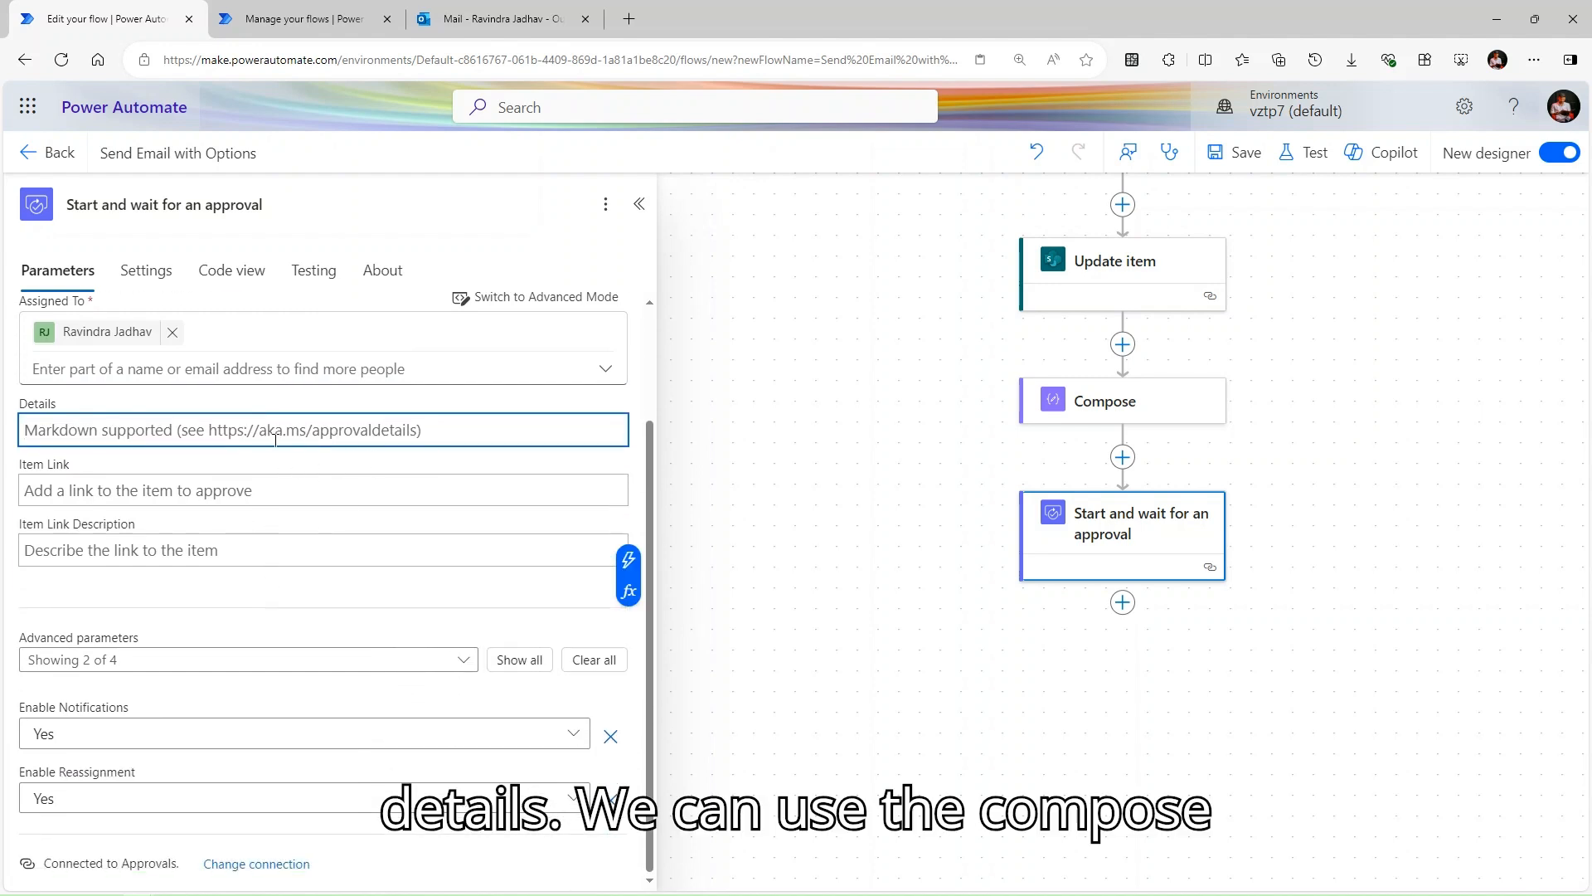
left_click(628, 560)
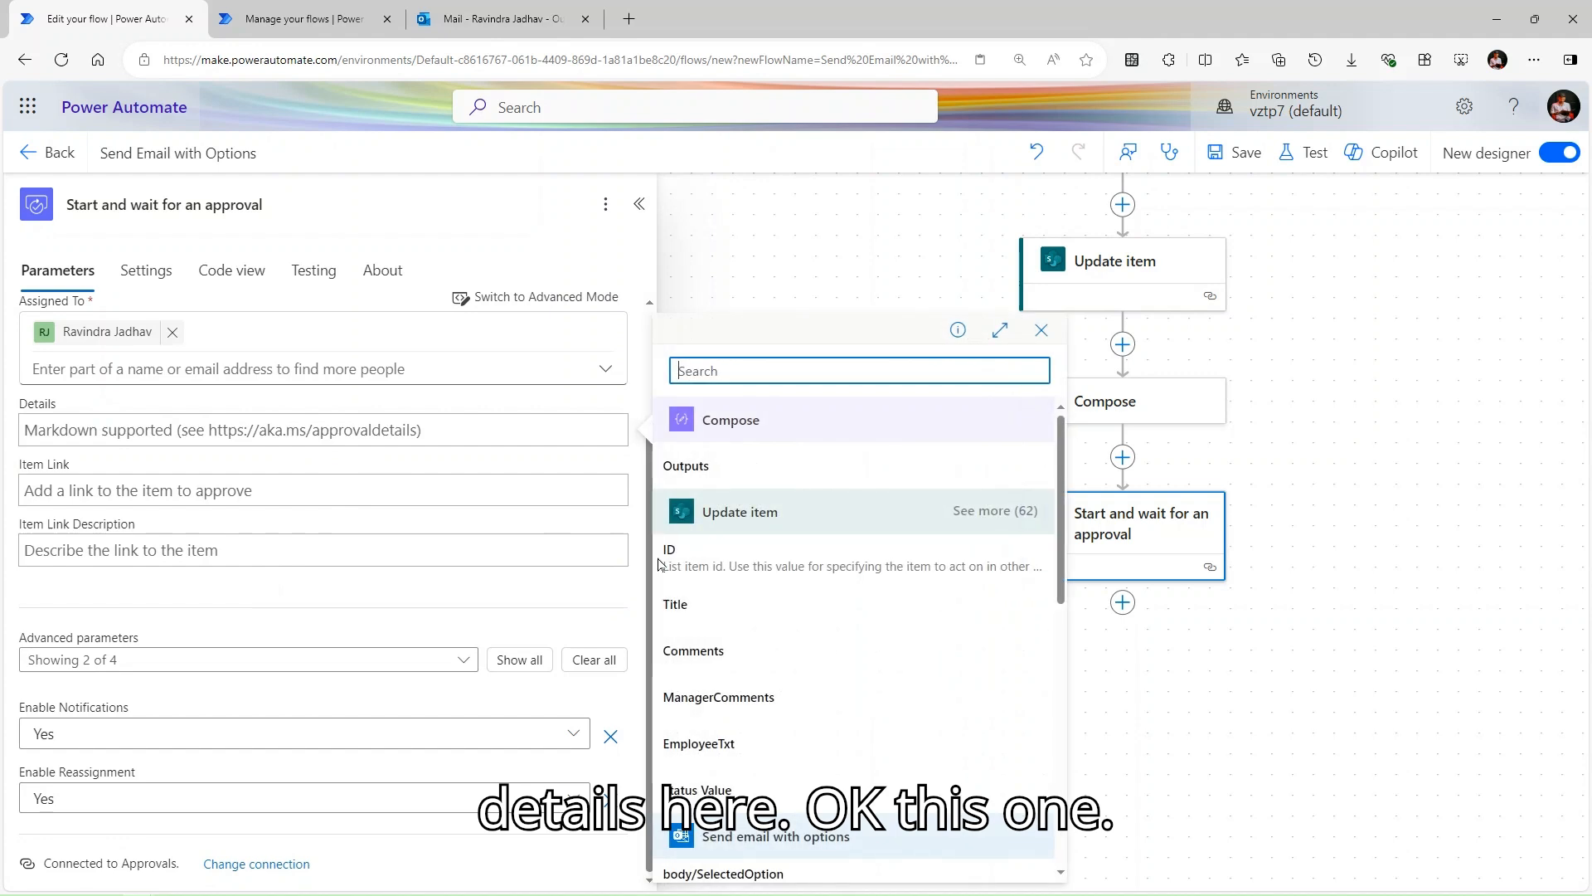
left_click(768, 469)
Set the approval's Item Link to the "Link to item" value from Update item by searching dynamic content for "link".
left_click(271, 490)
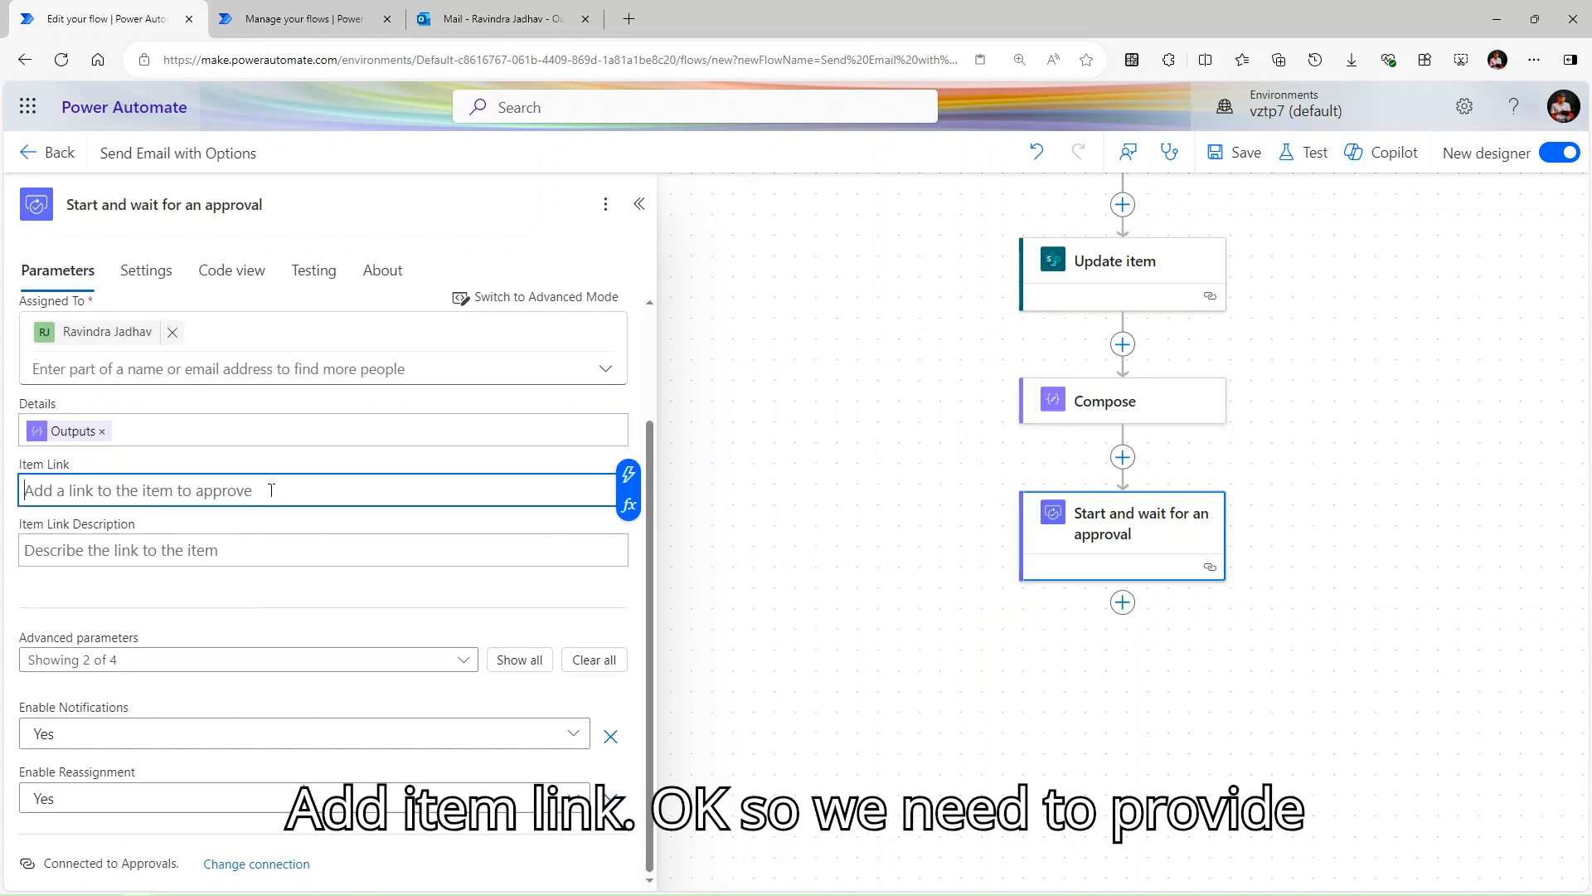
left_click(628, 474)
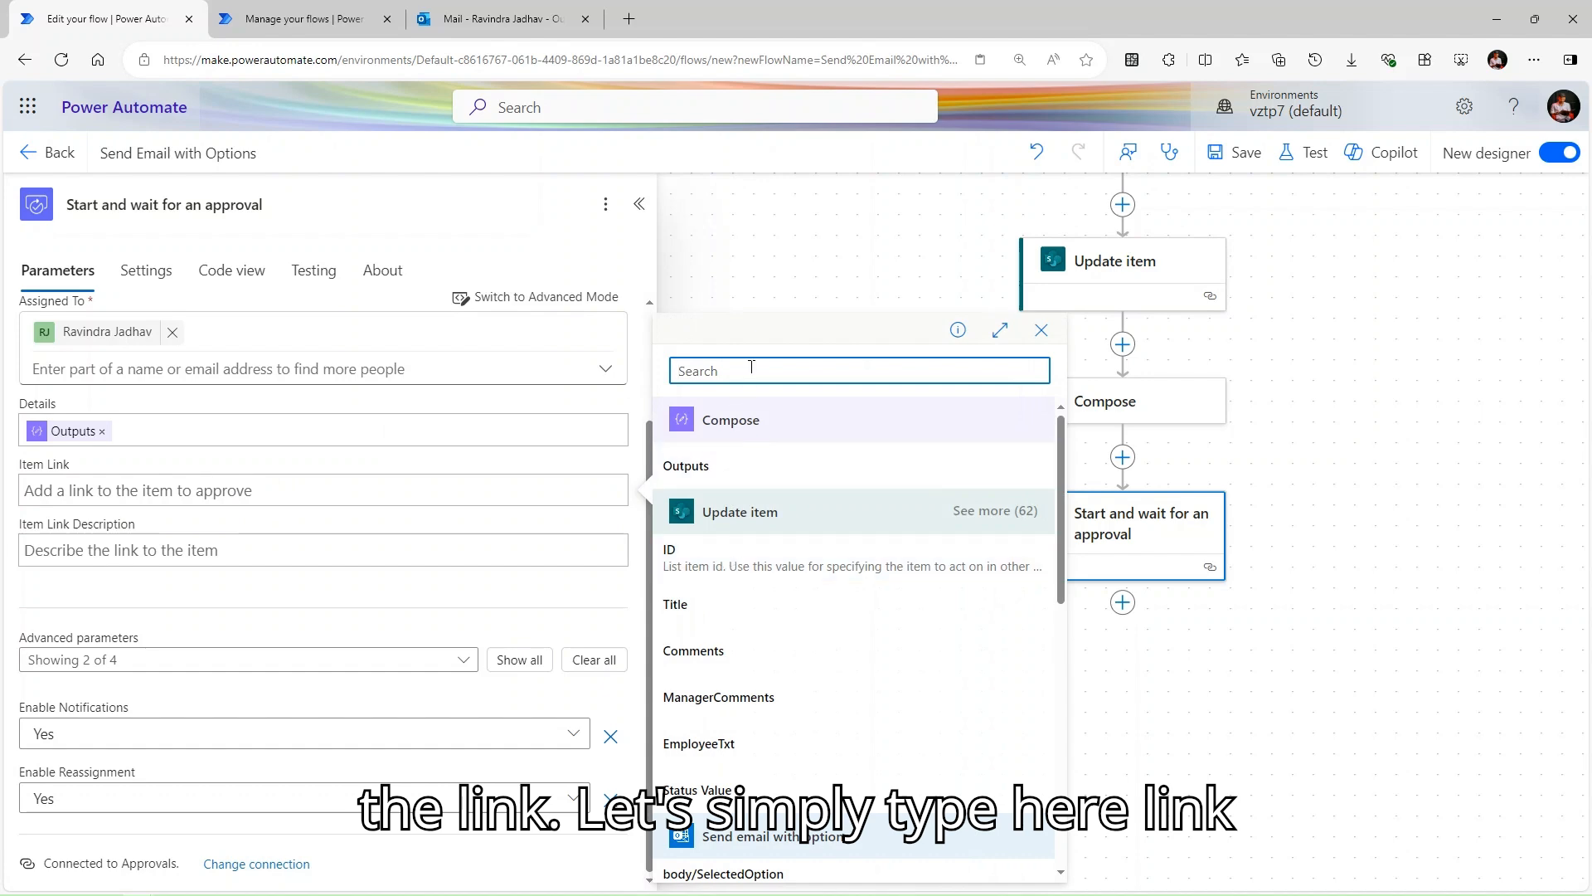
type("link")
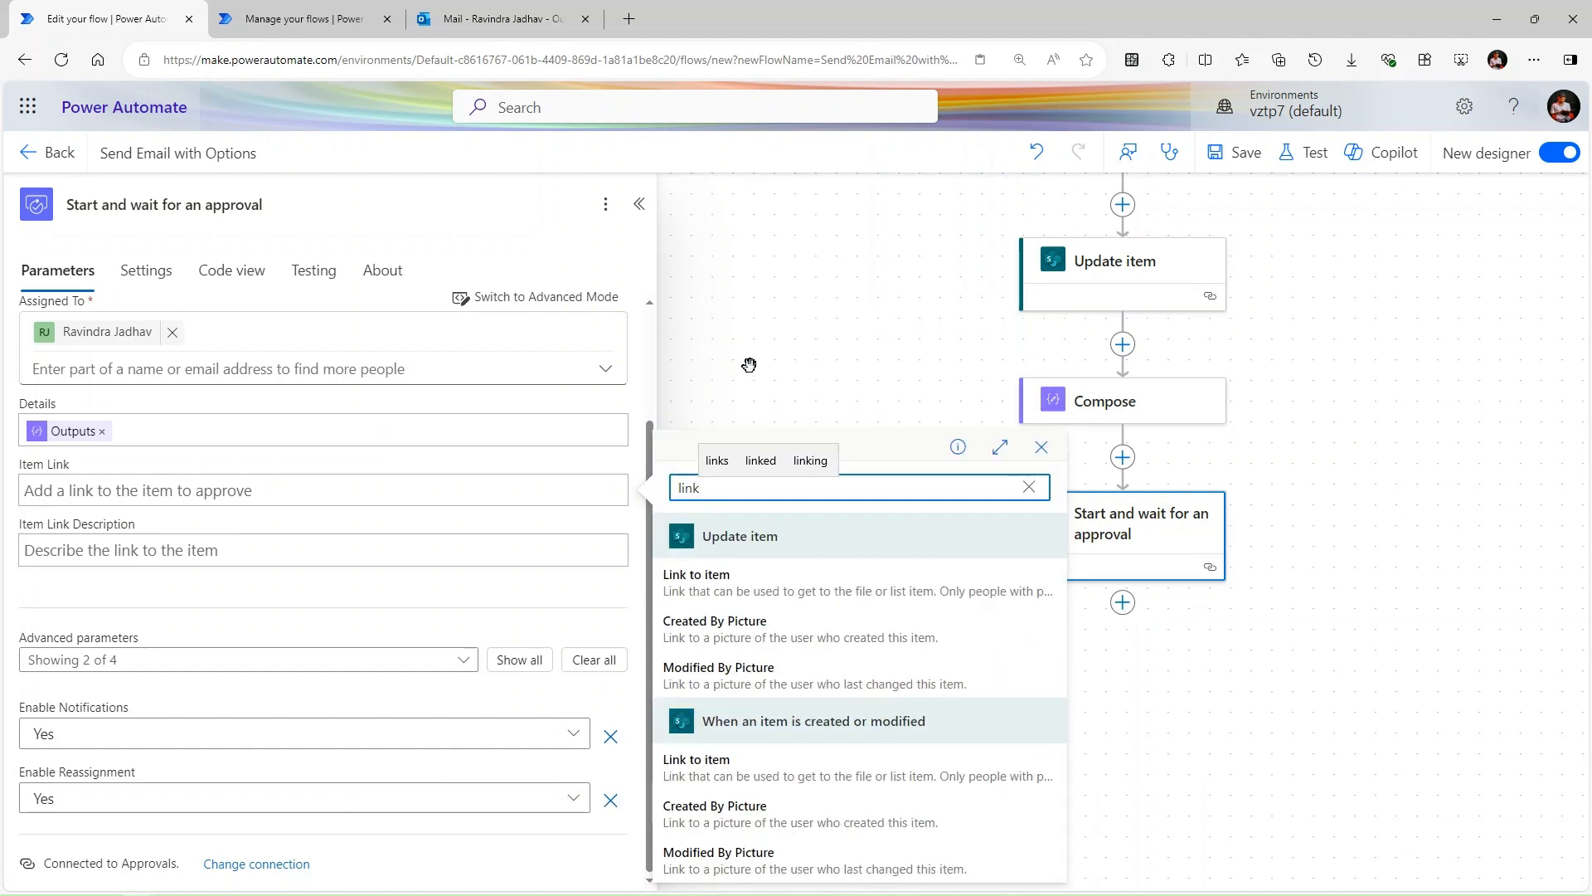
left_click(760, 574)
left_click(318, 556)
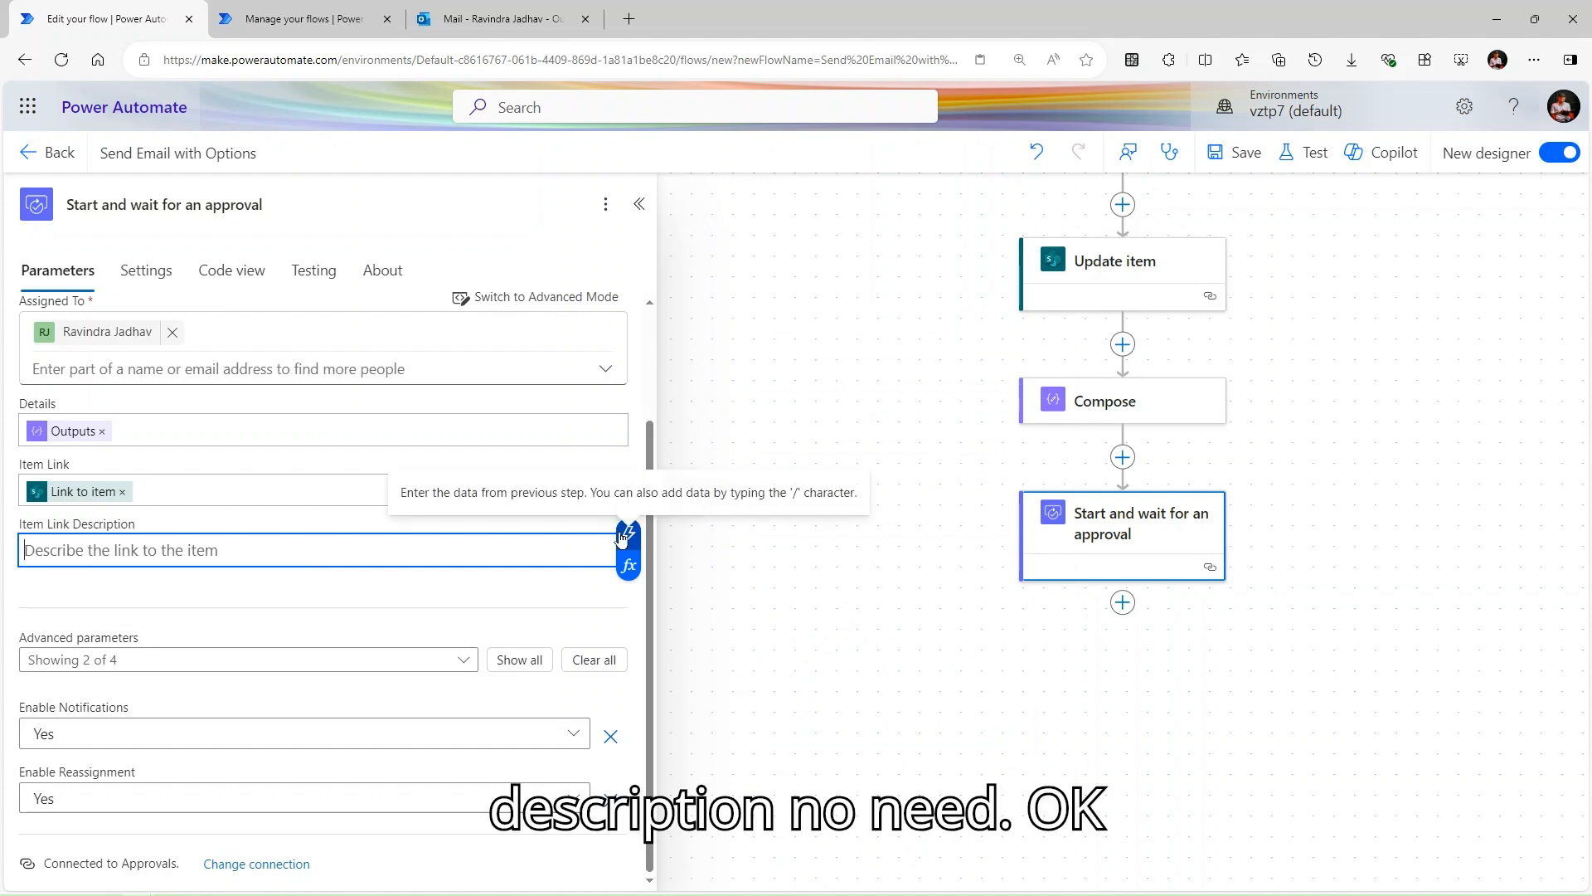
left_click(417, 578)
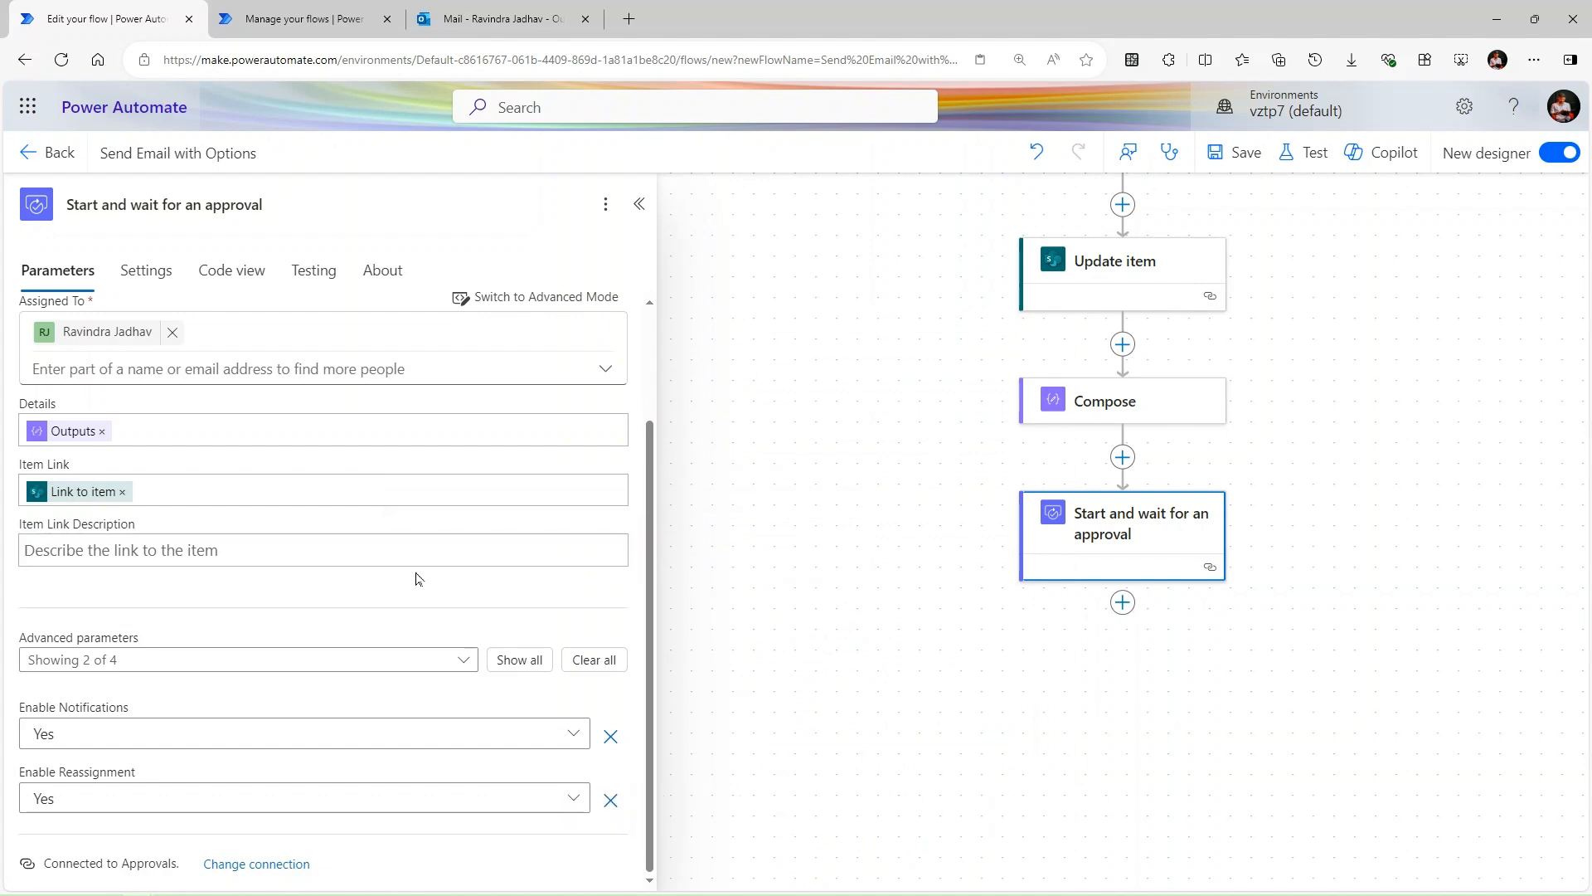
left_click(428, 659)
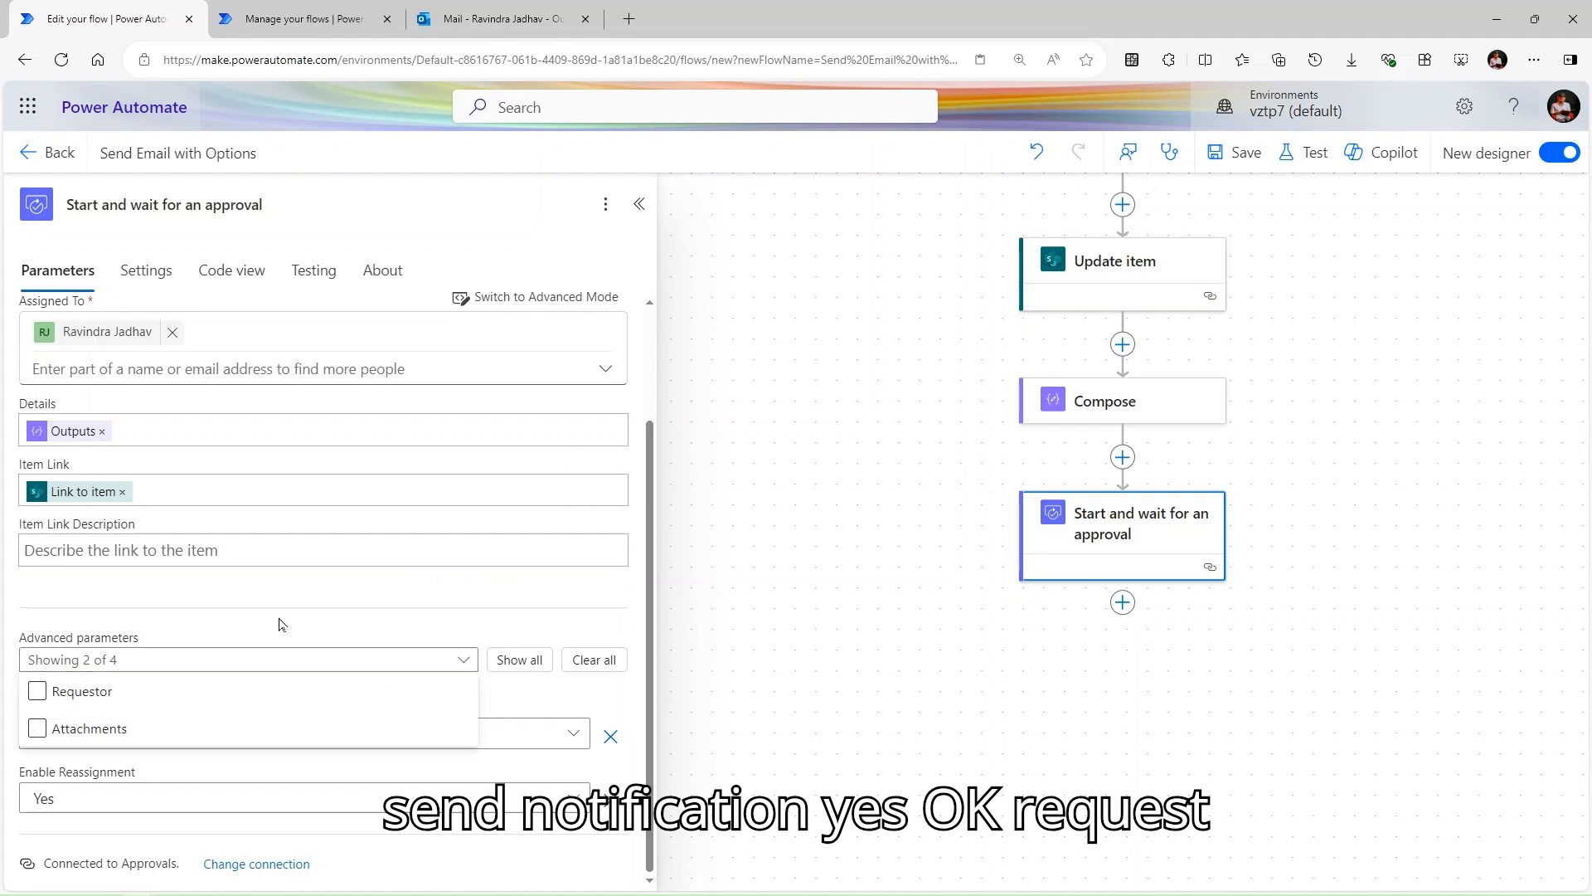
left_click(409, 558)
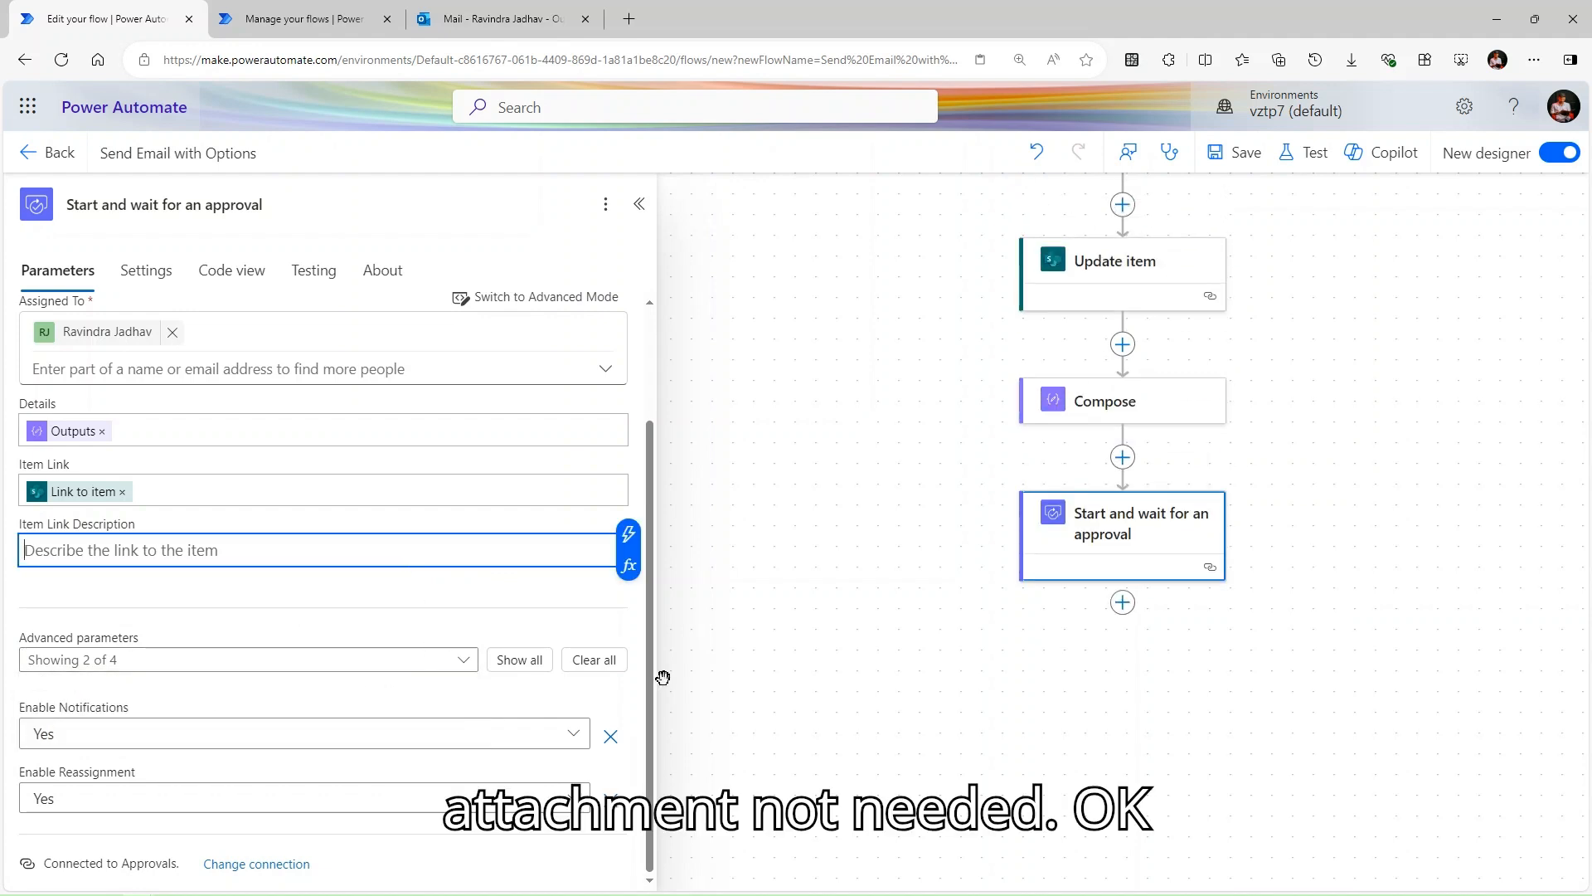
Add an Office 365 Outlook Send an email (V2) action after Start and wait for an approval.
left_click(1123, 602)
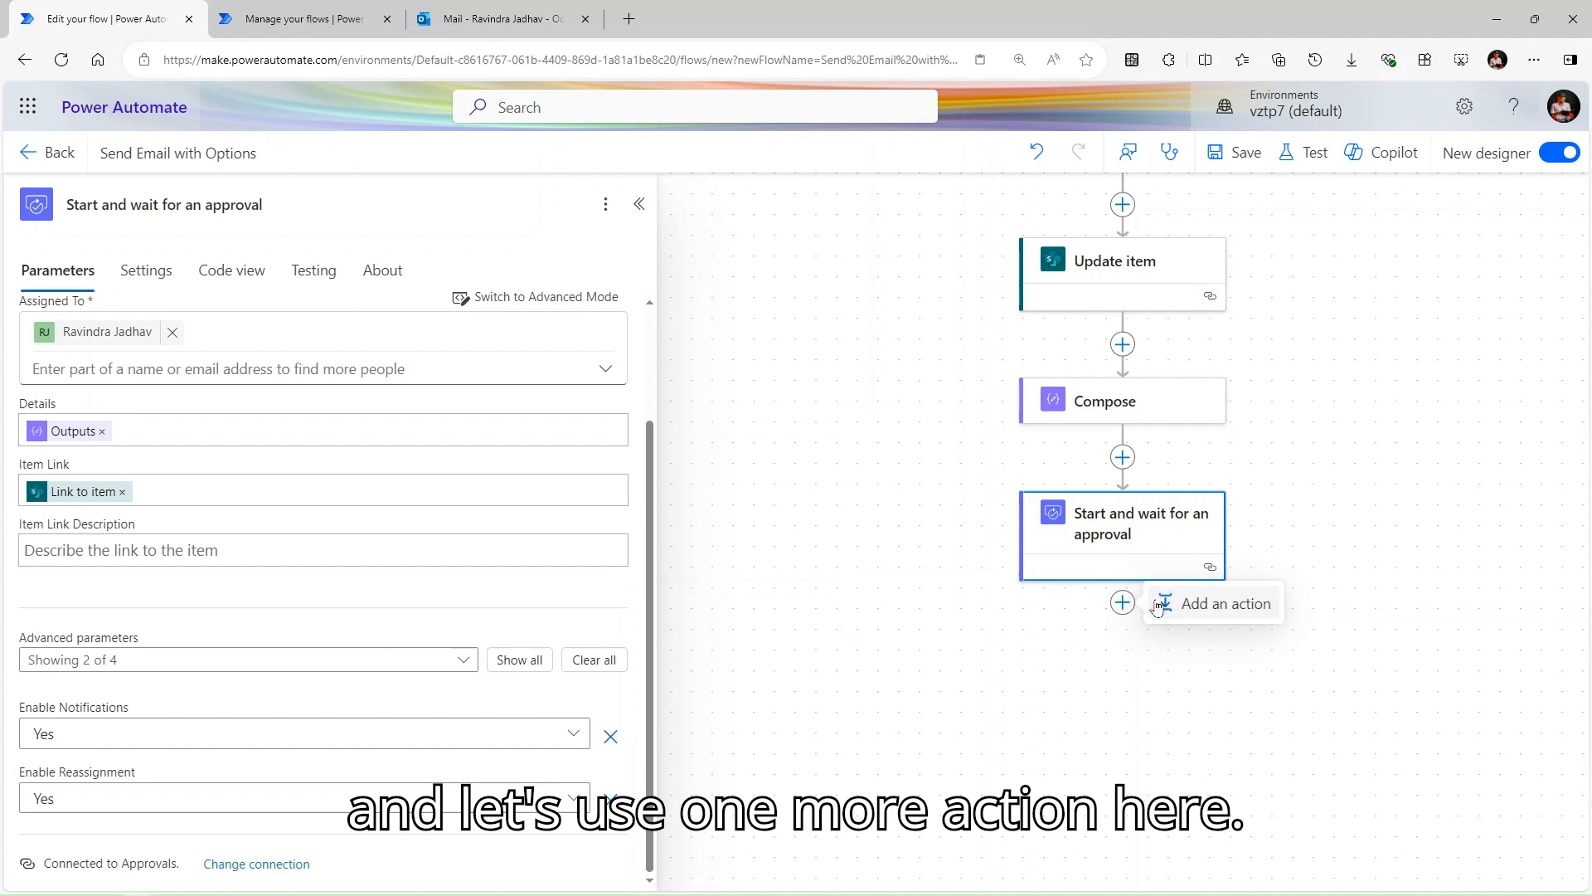
left_click(1159, 606)
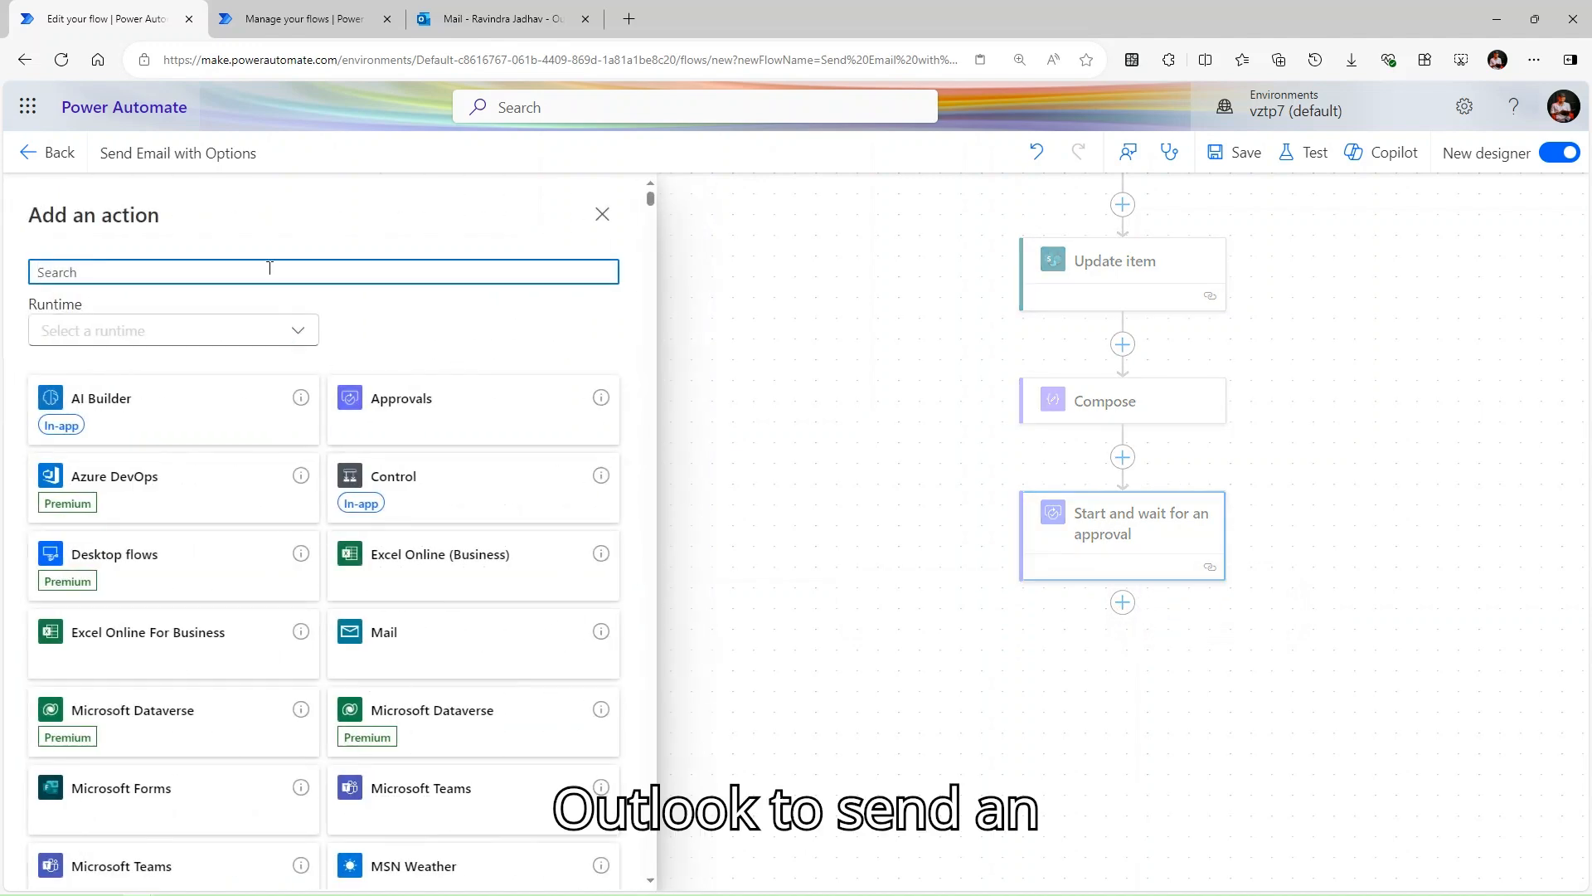
type("out")
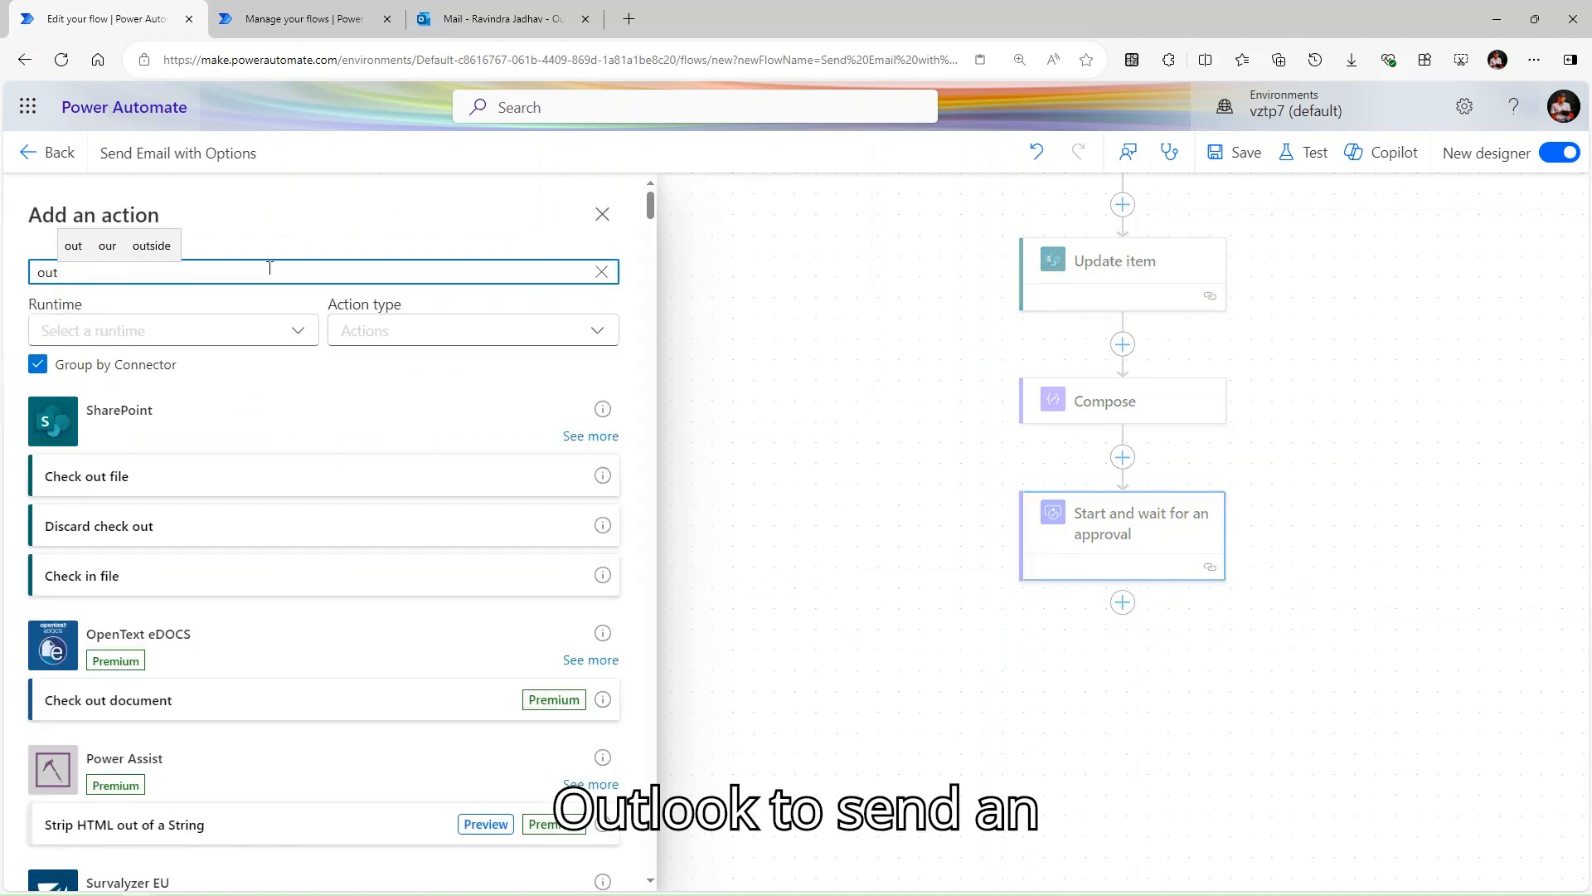
type("loo")
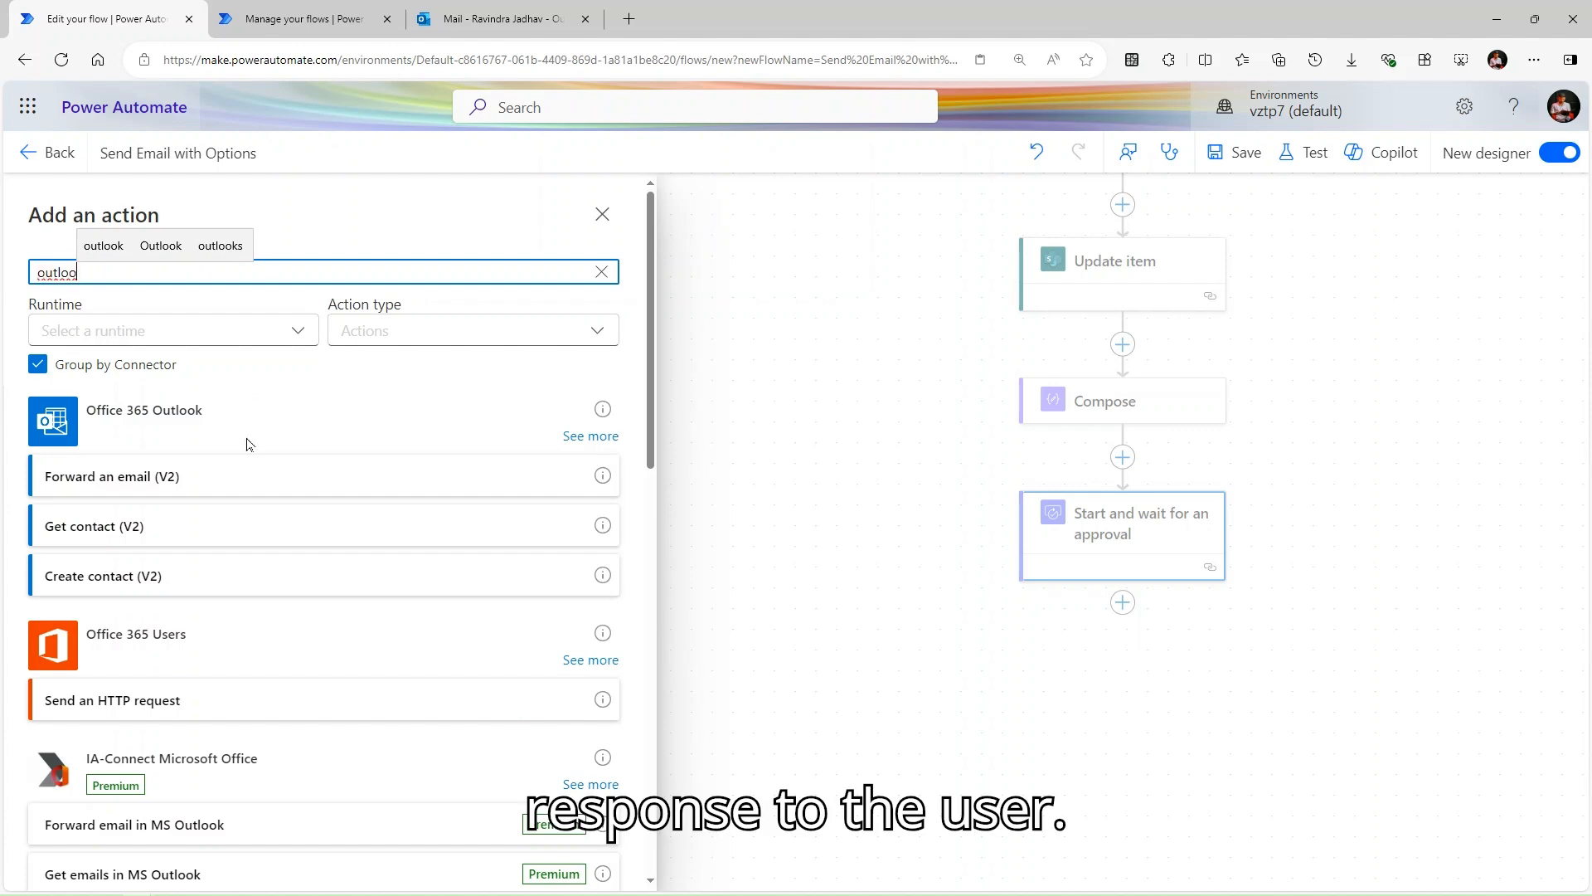
left_click(585, 438)
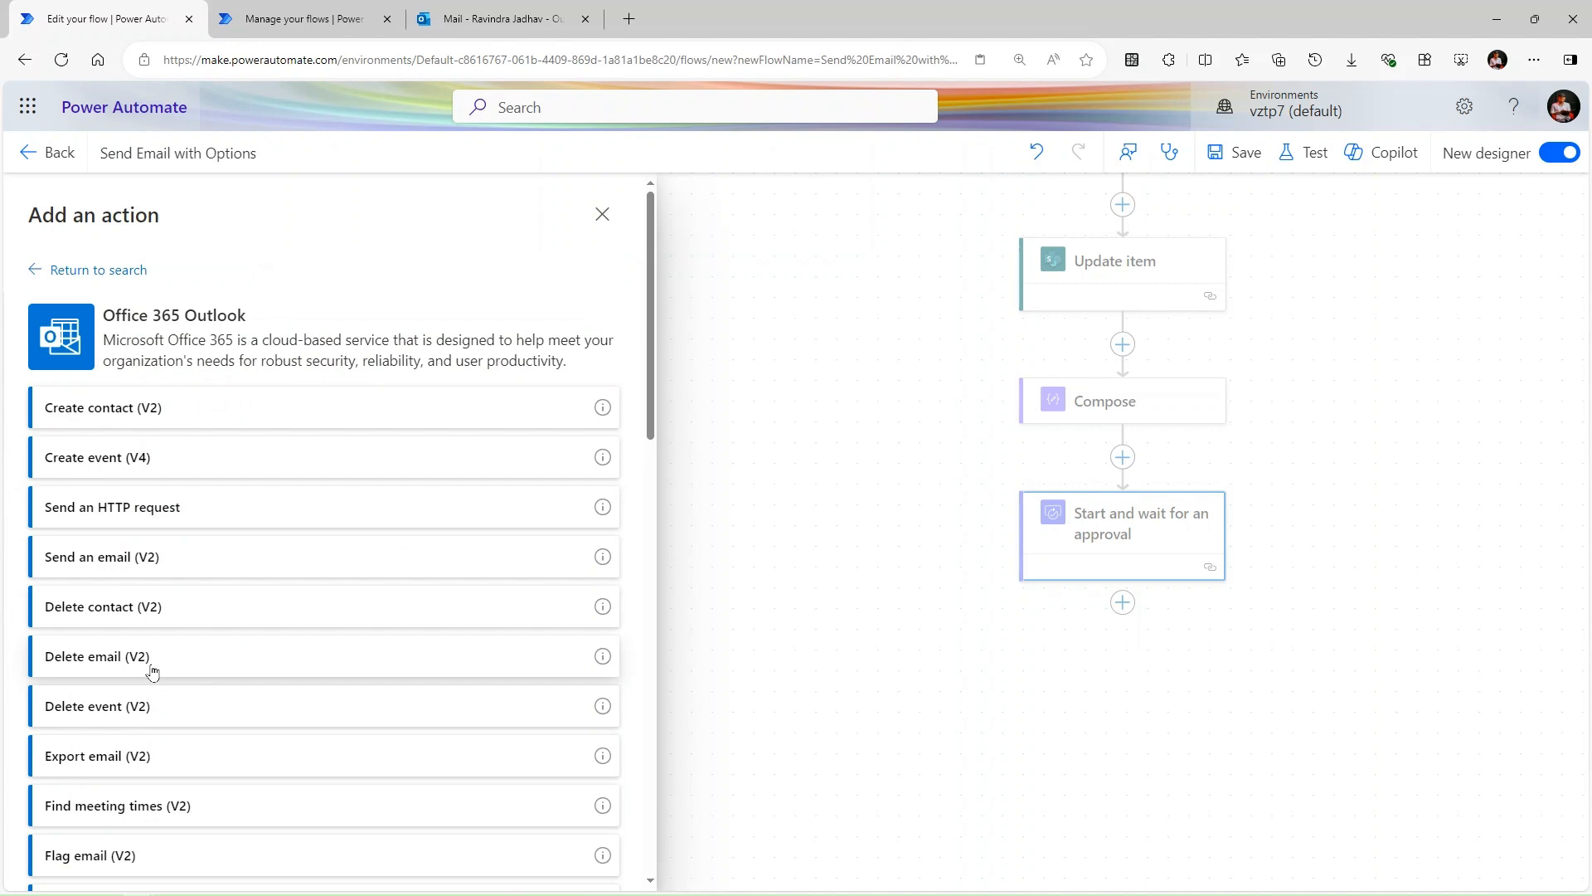
scroll(178, 580, "down", 4)
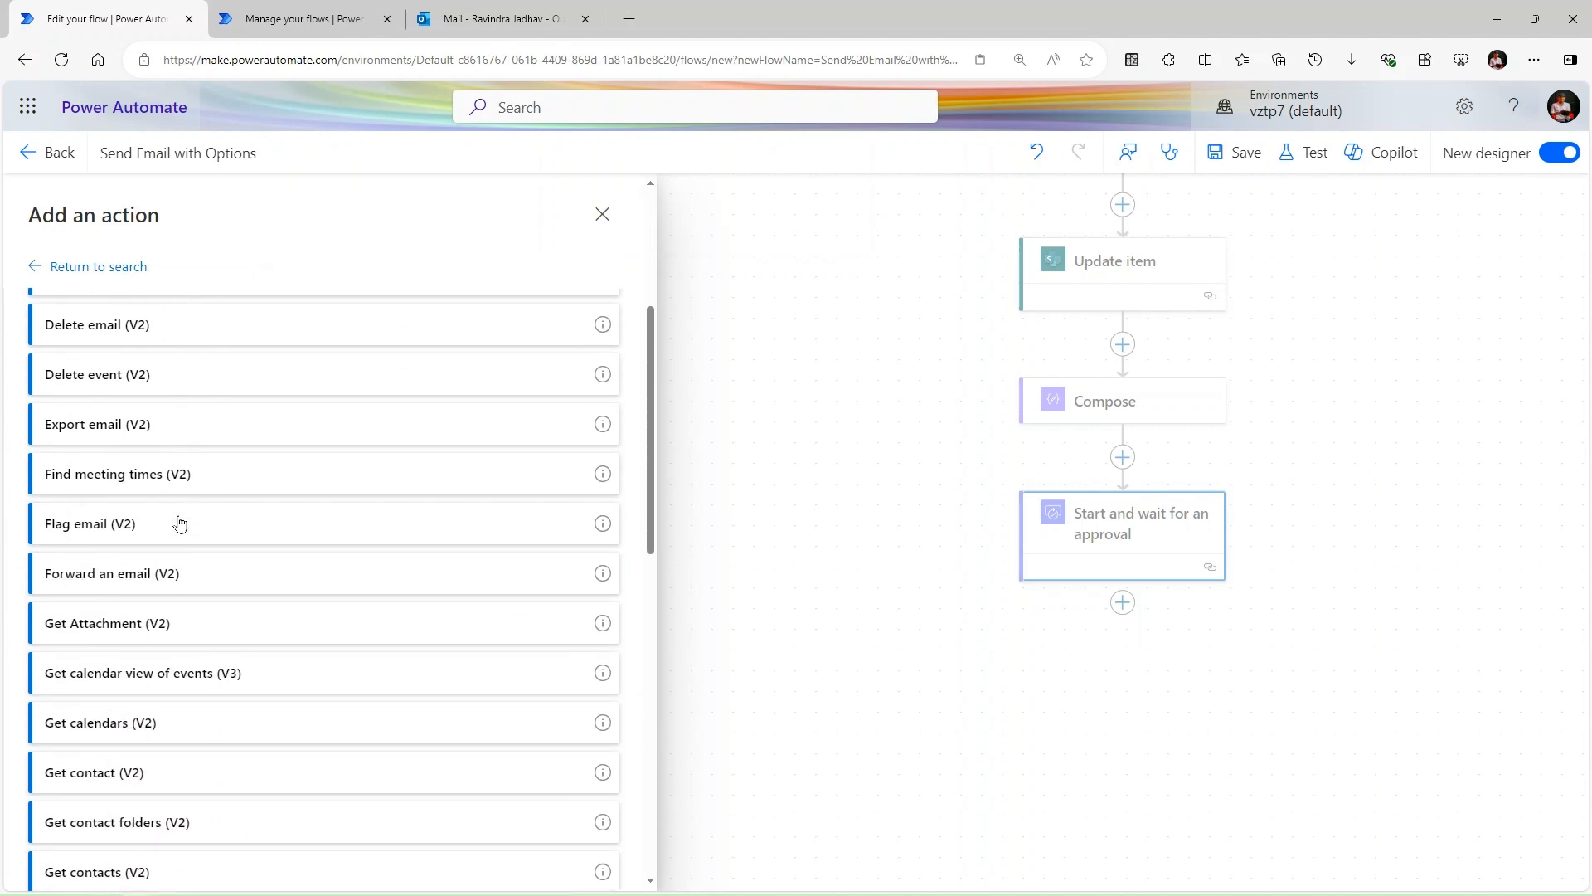
scroll(179, 522, "down", 9)
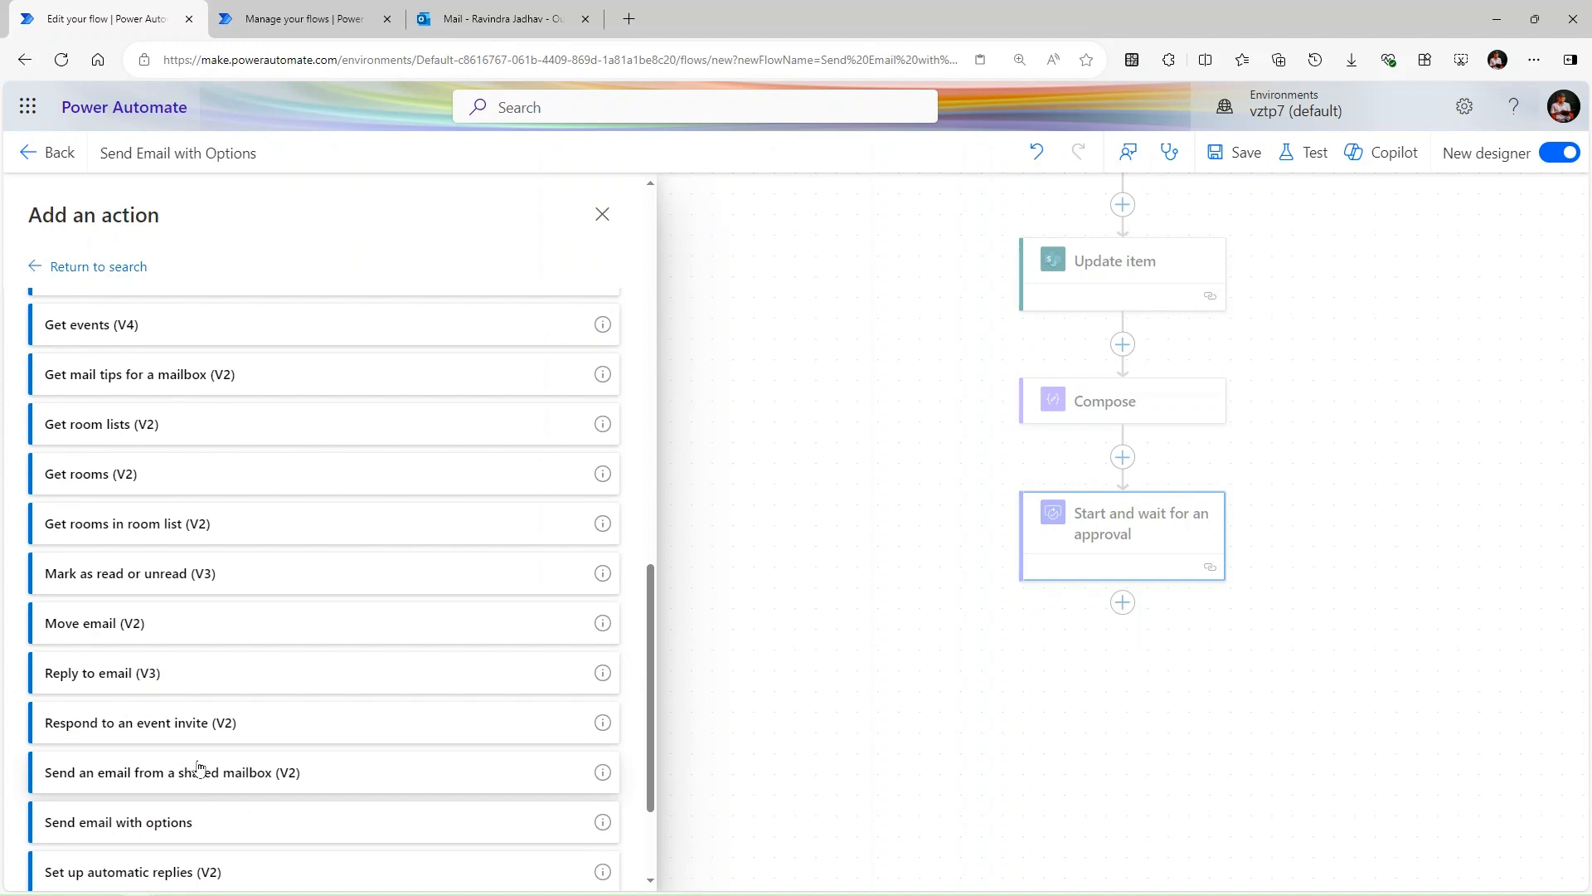
scroll(197, 846, "down", 2)
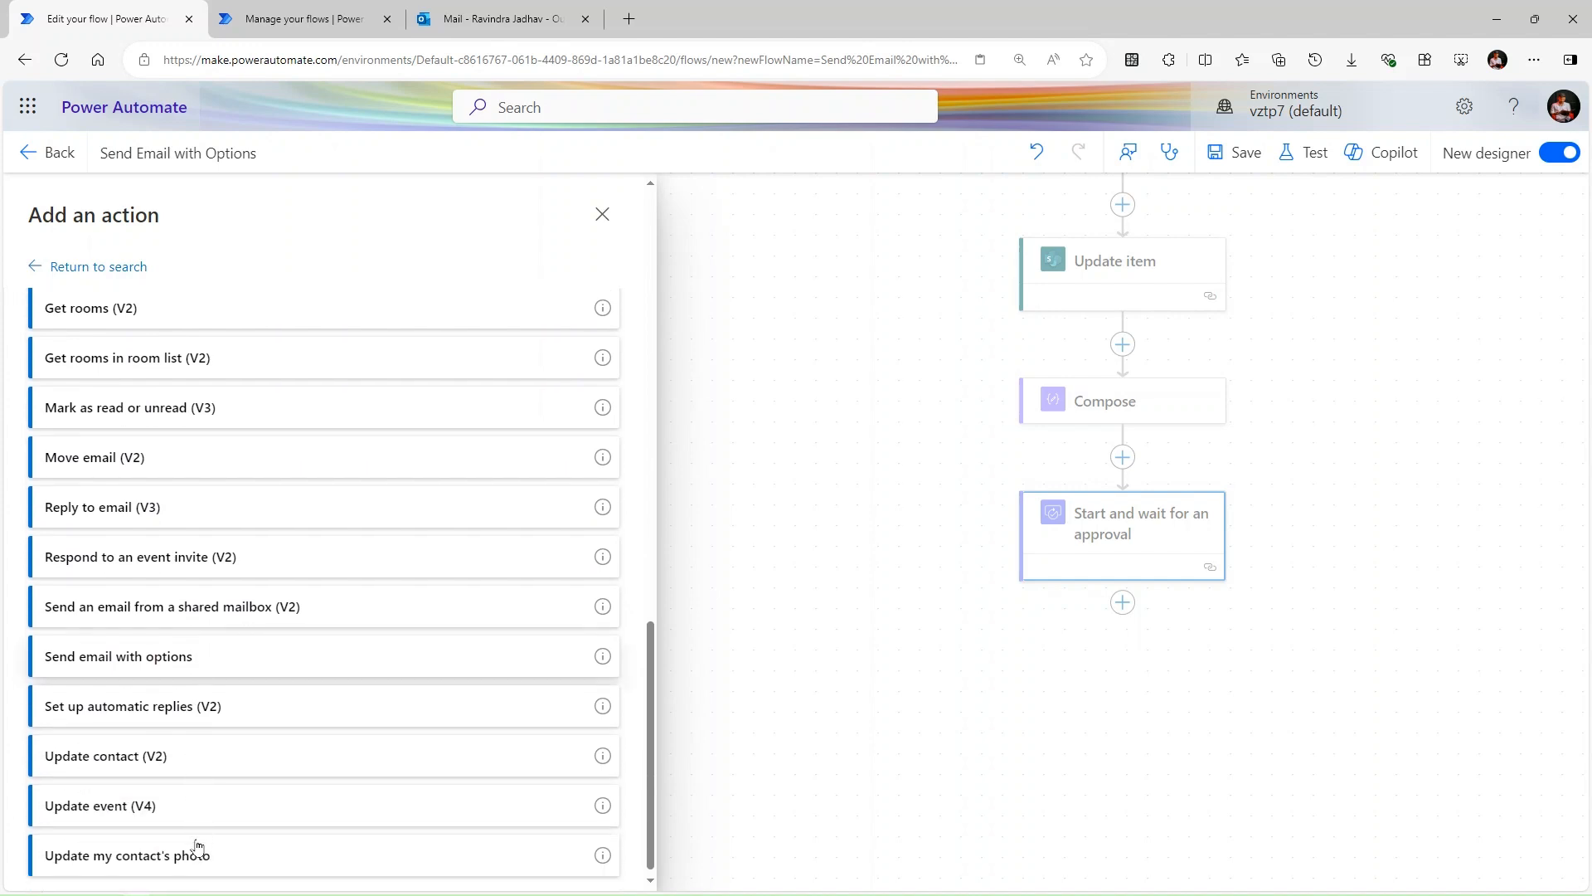
scroll(197, 846, "up", 8)
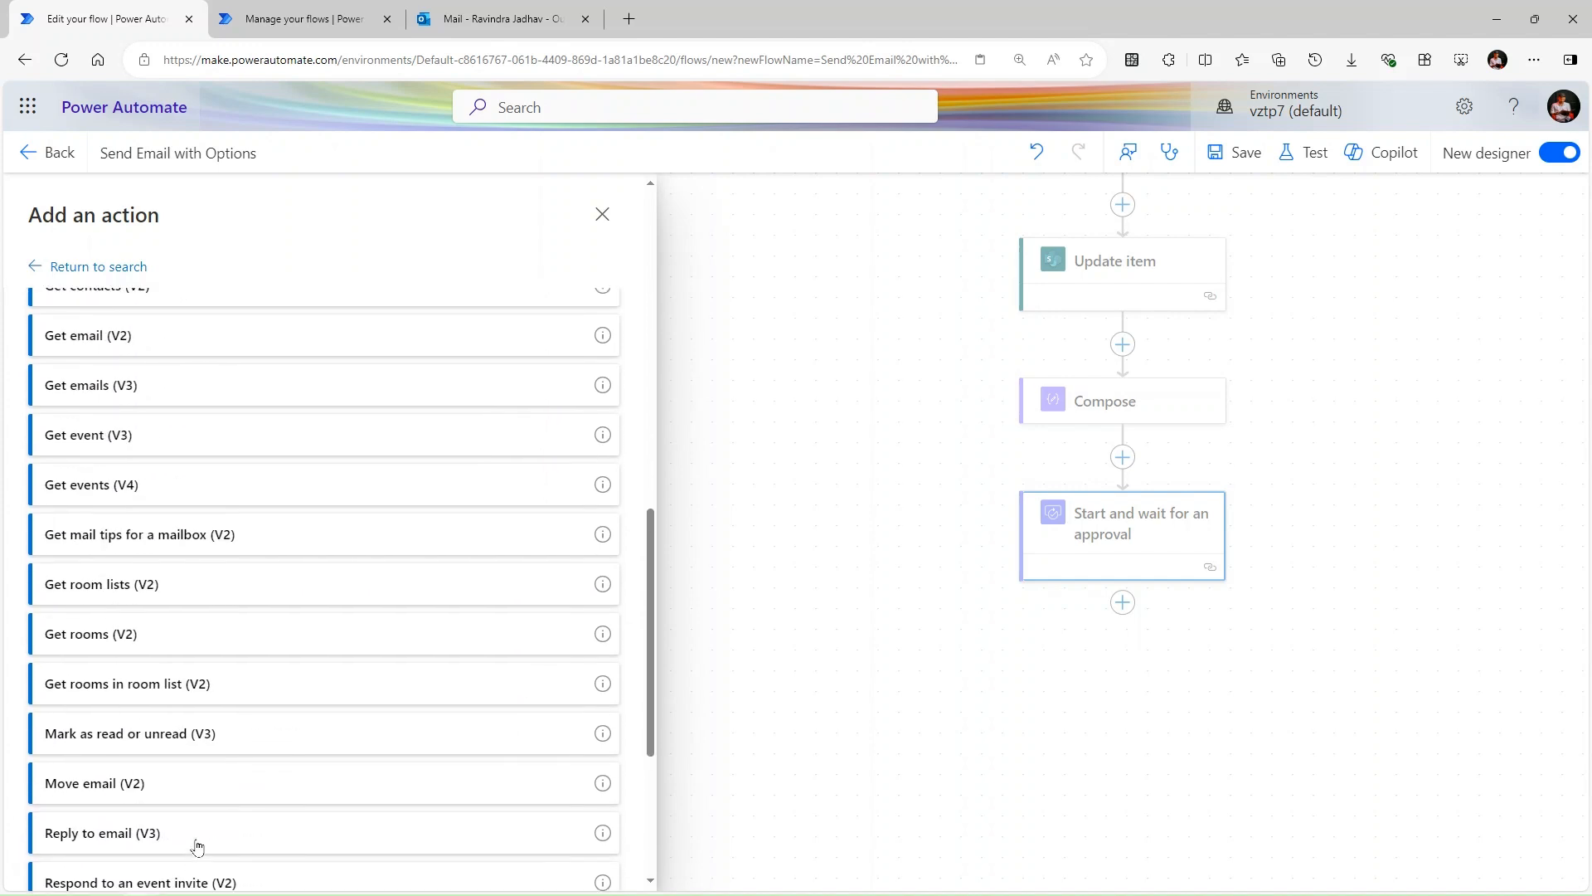
scroll(196, 845, "up", 3)
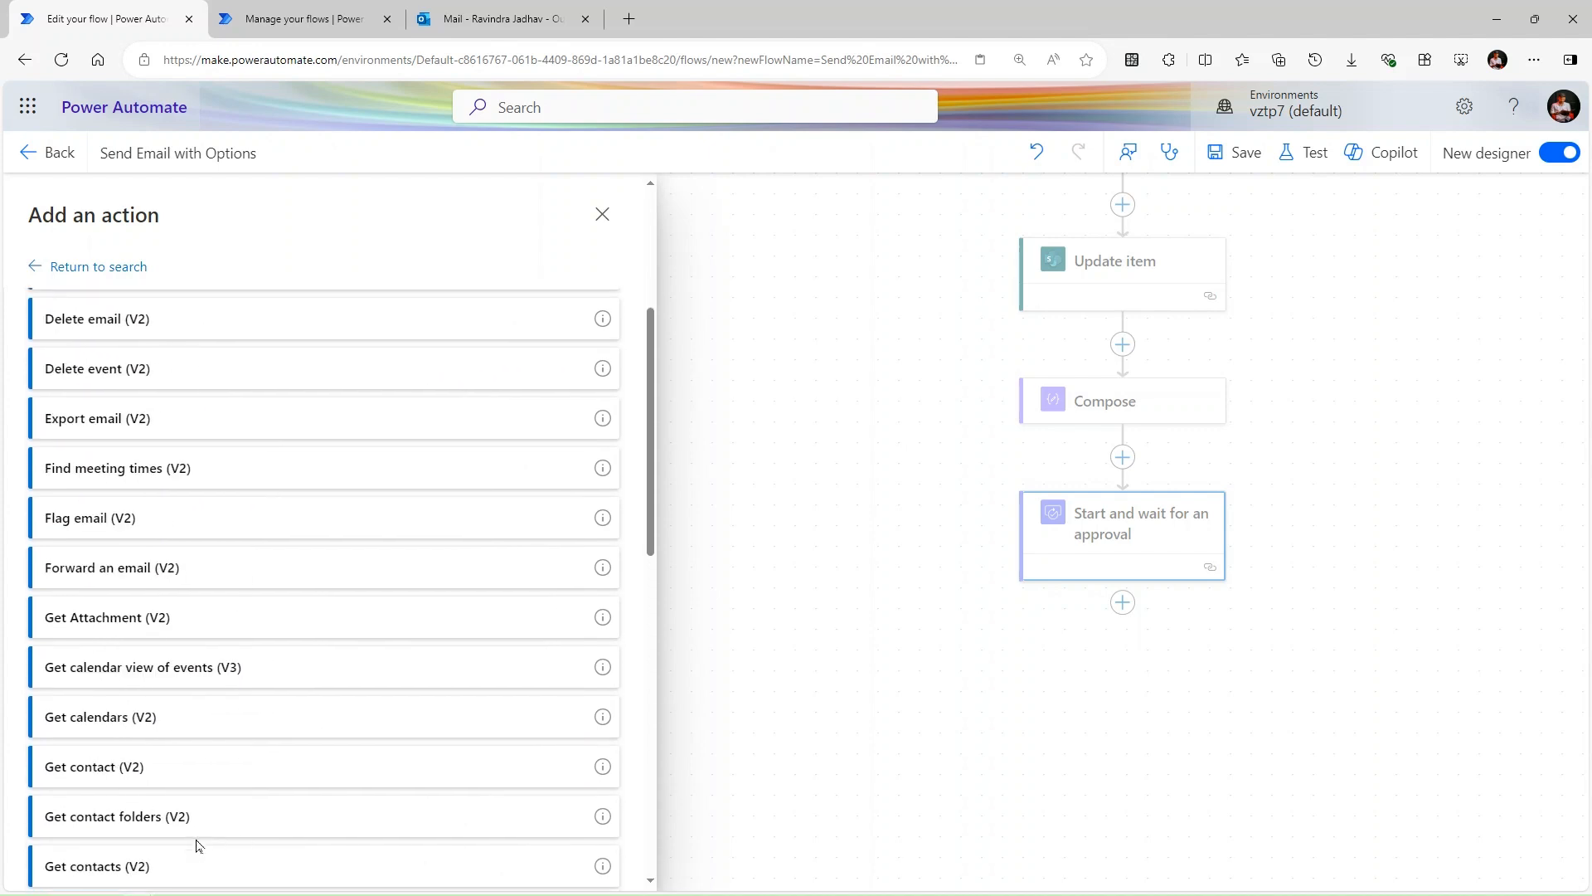
scroll(196, 846, "up", 3)
left_click(188, 469)
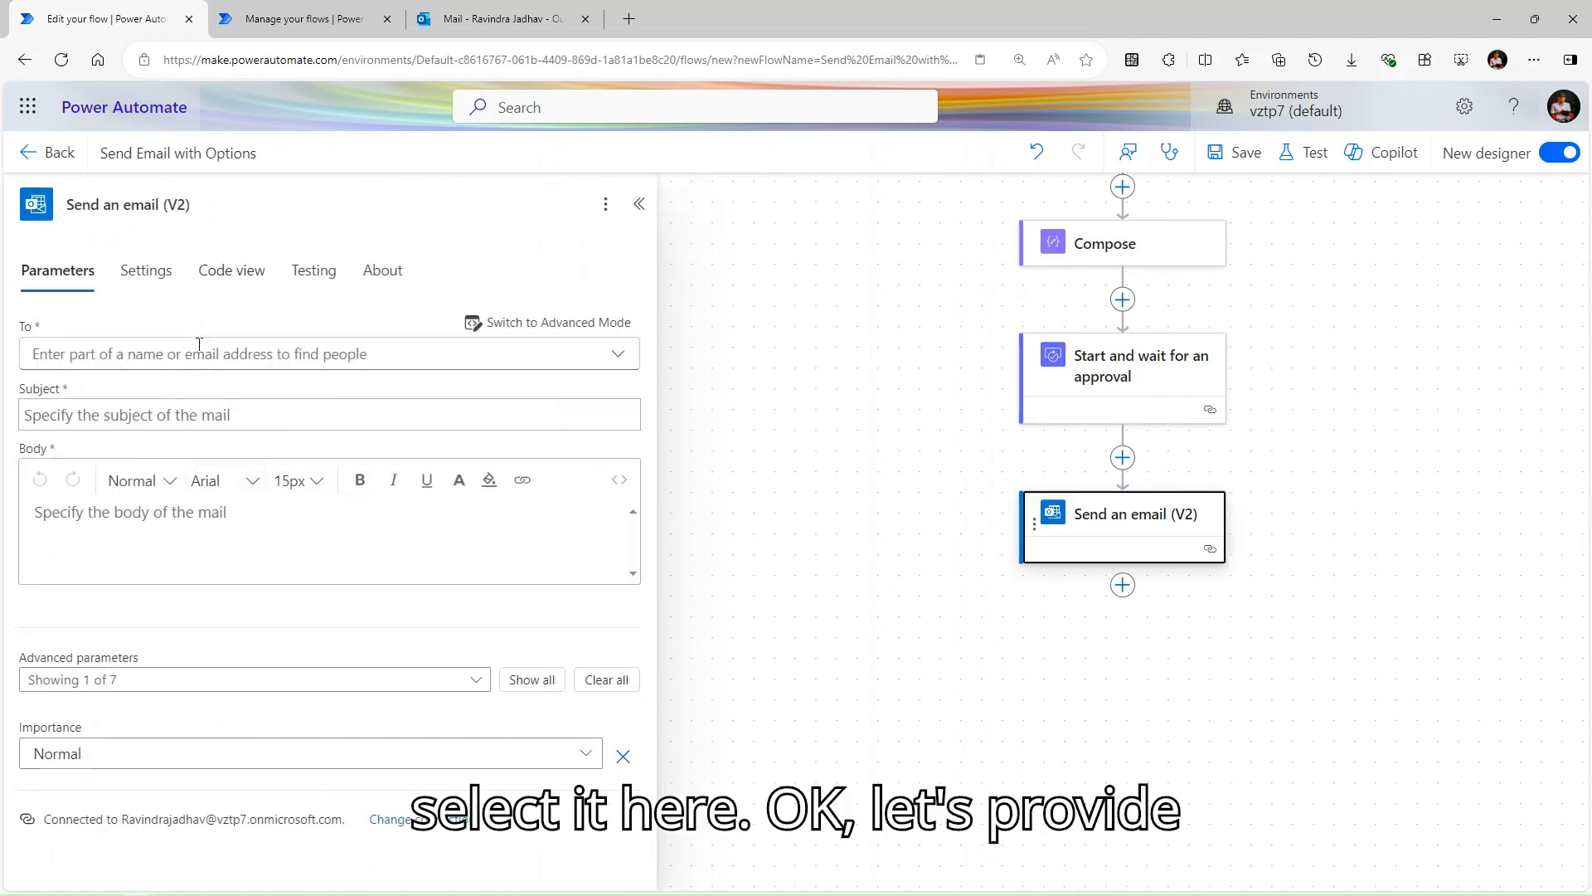
Switch the email's recipient entry to advanced mode and address it to the Created By Email value from Update item.
left_click(199, 353)
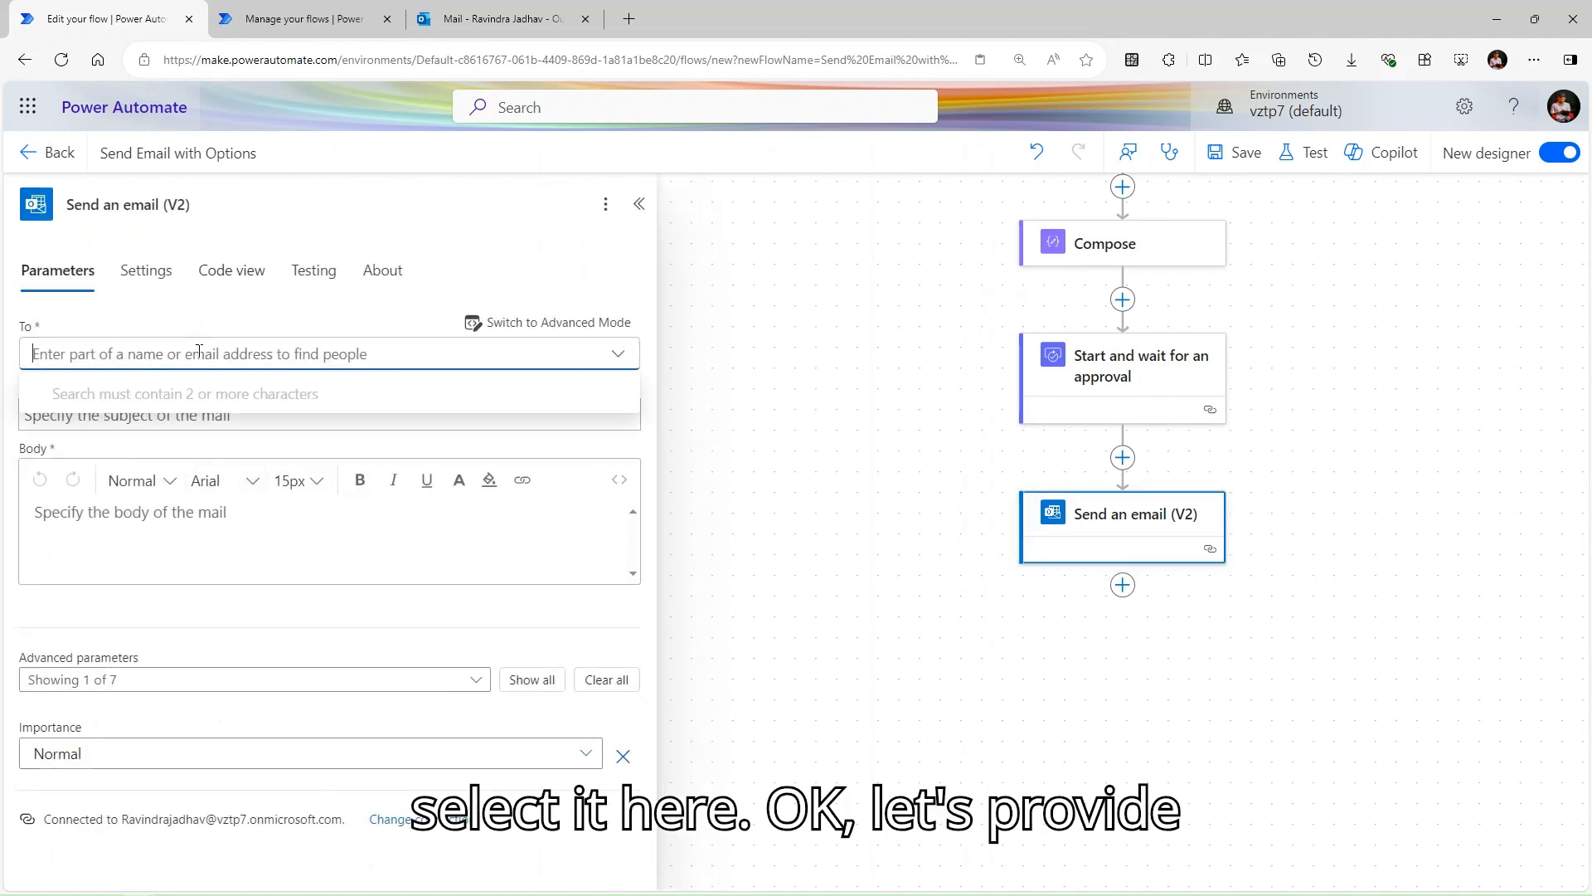
left_click(527, 326)
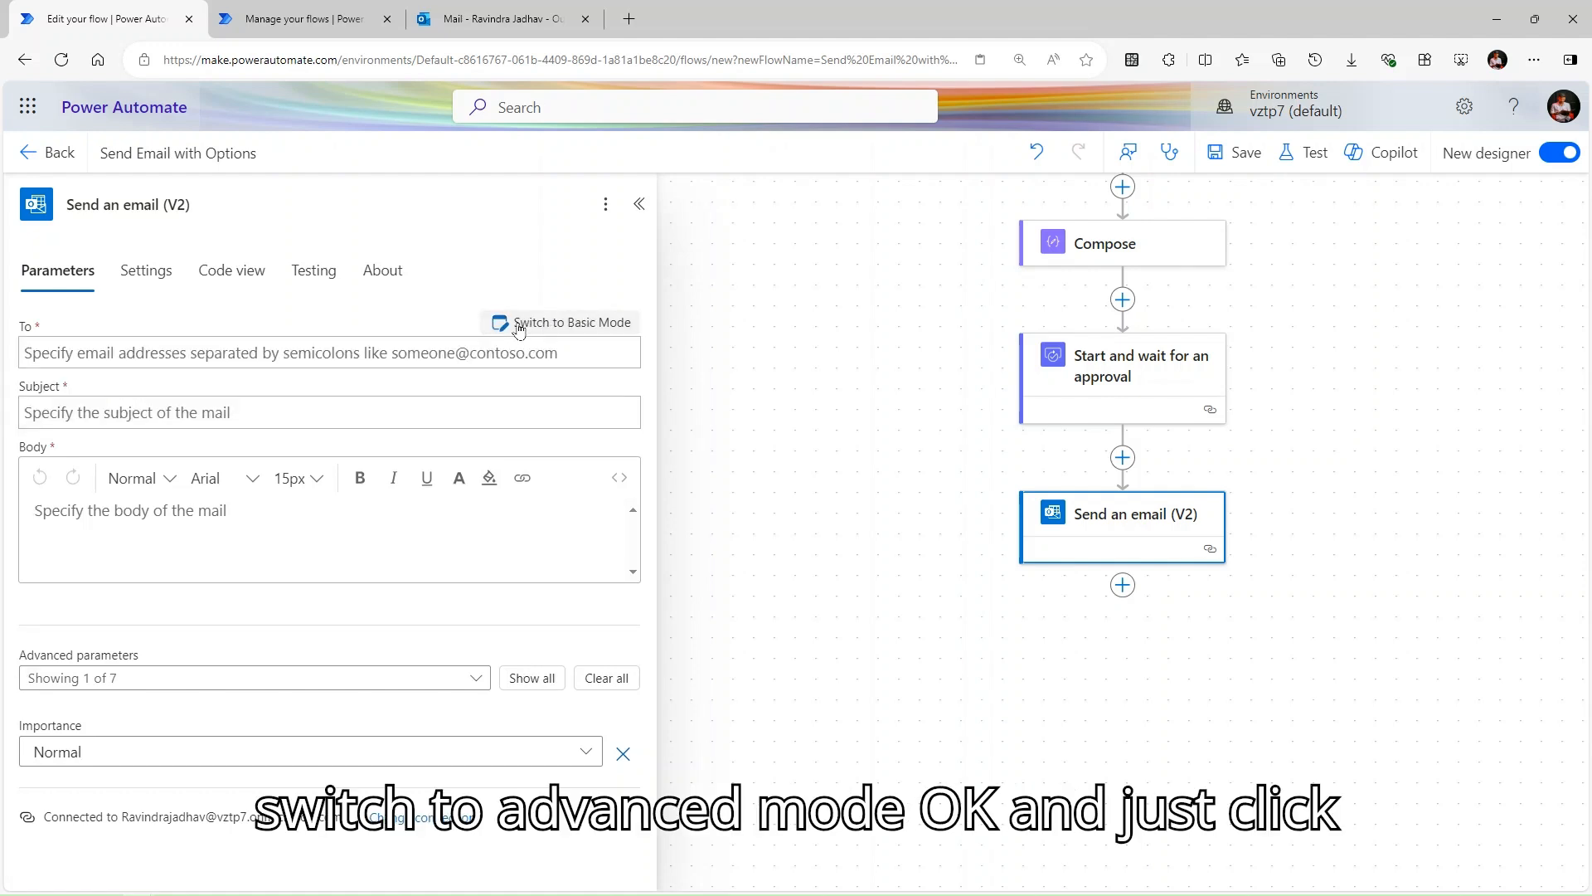
left_click(177, 351)
left_click(640, 340)
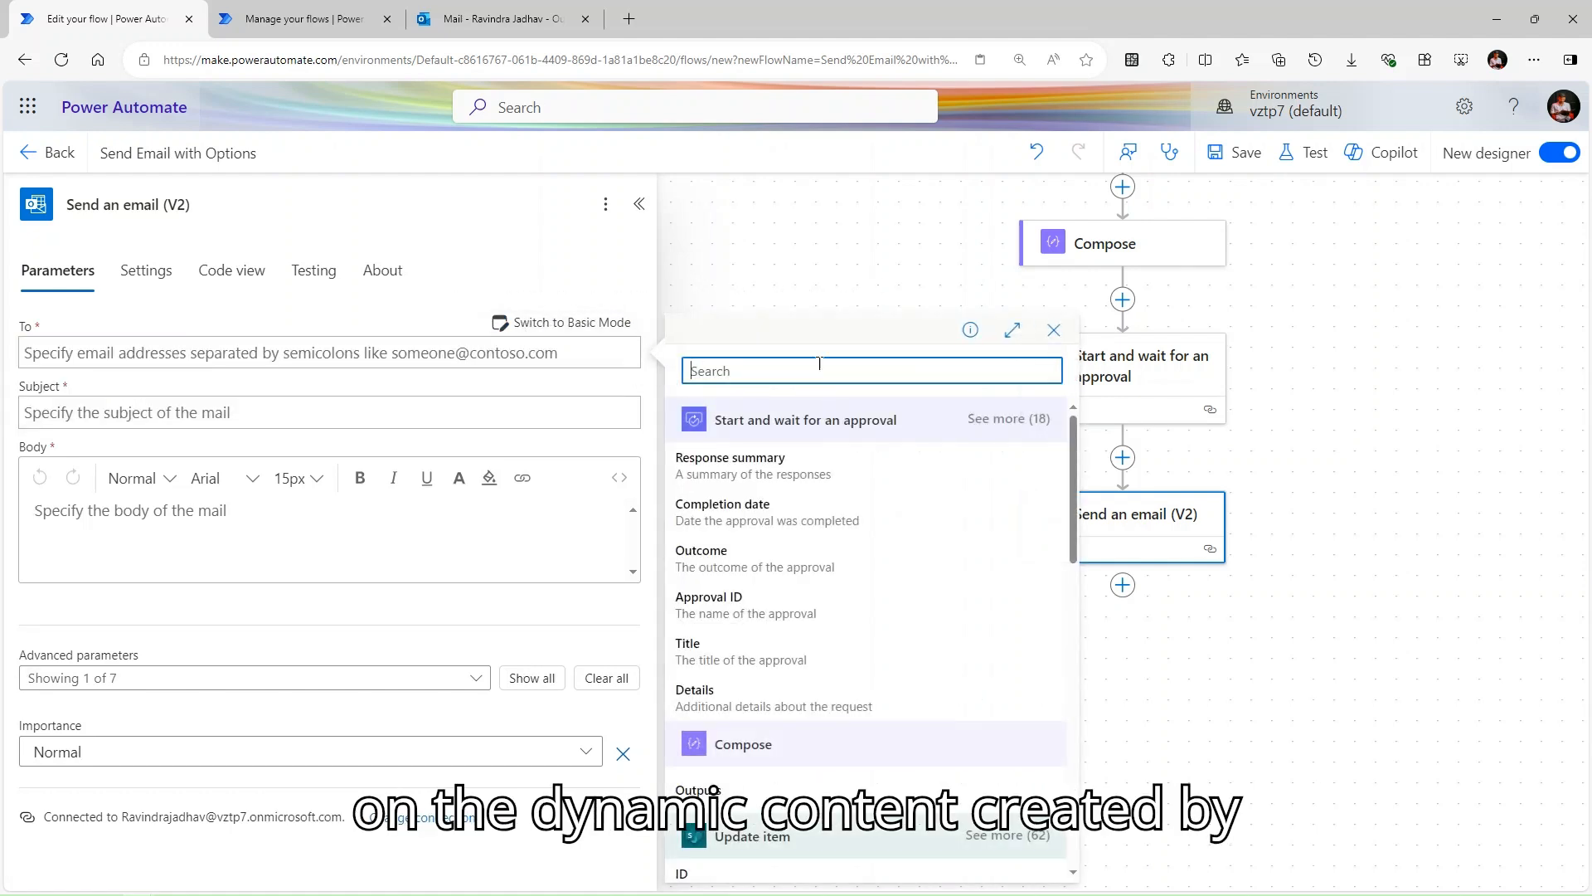
type("cre")
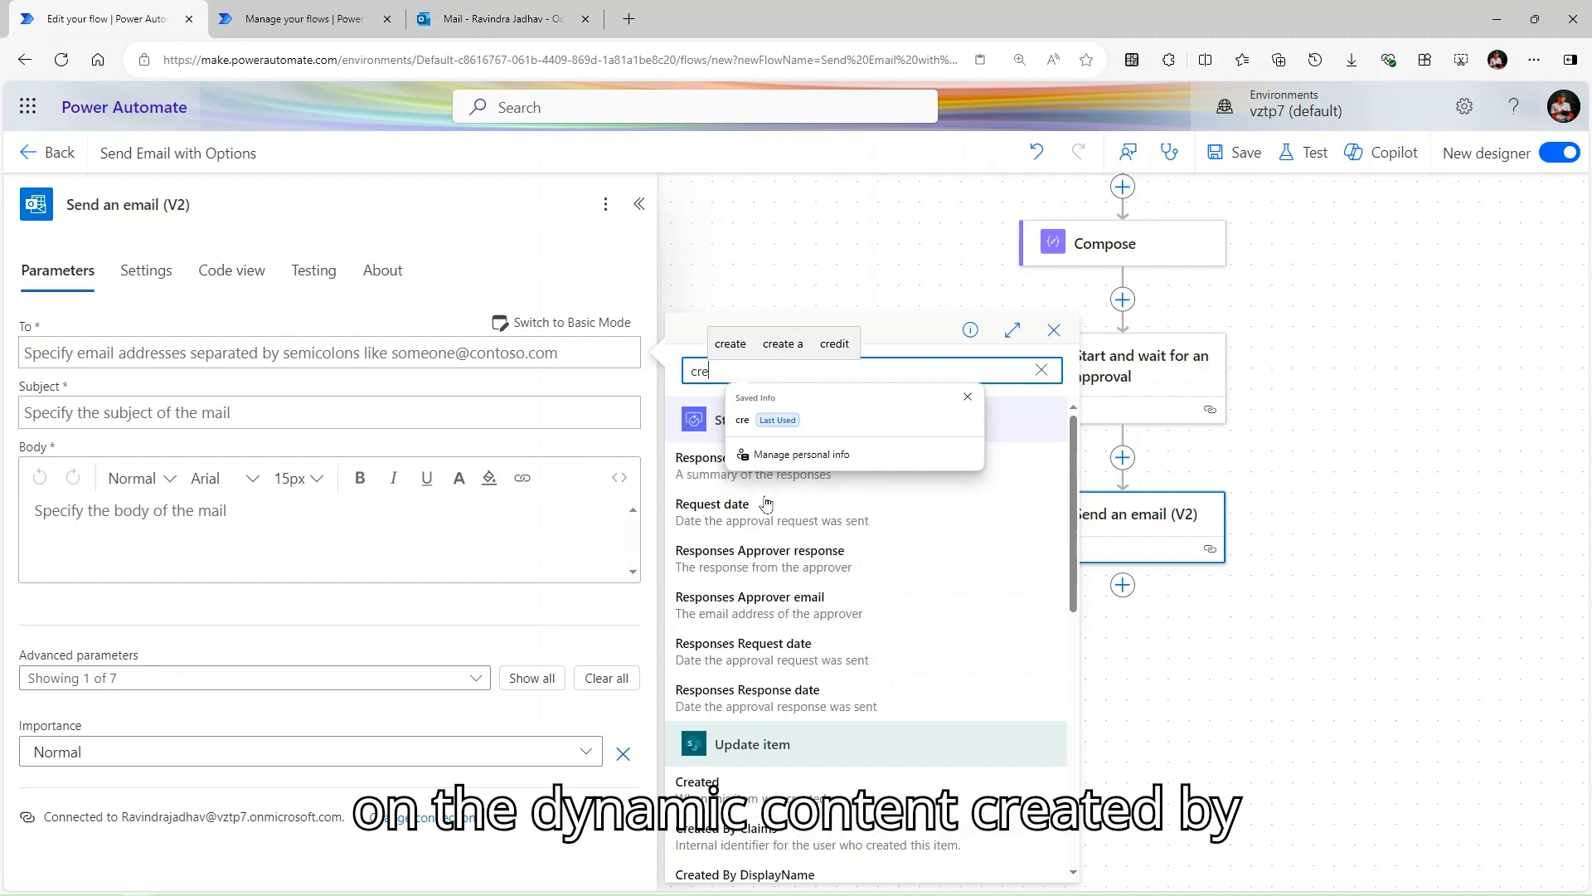
scroll(760, 837, "down", 1)
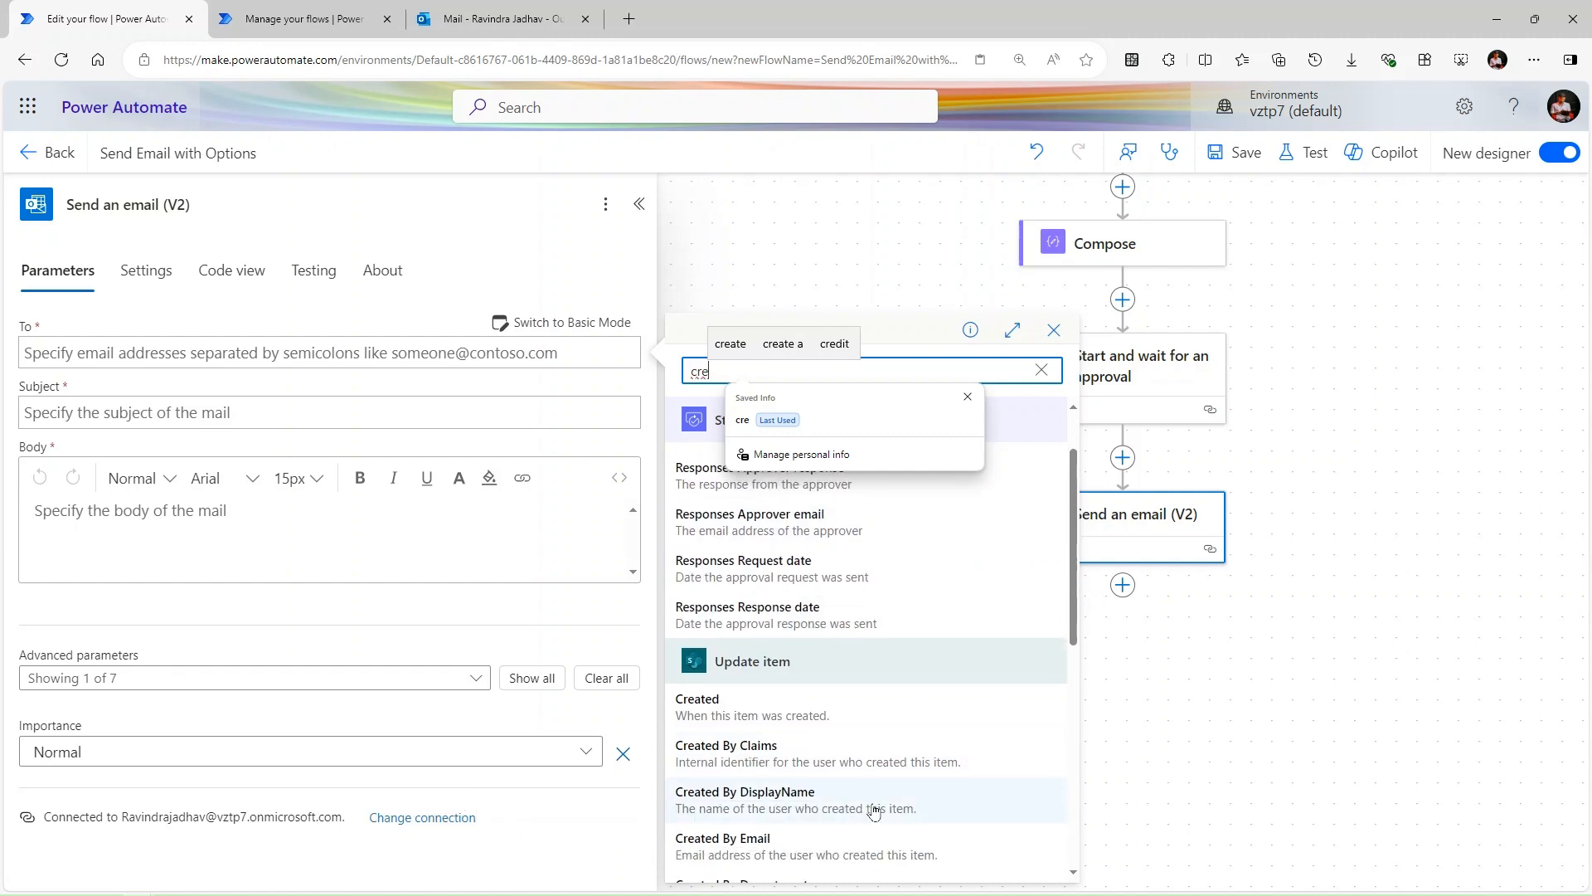
scroll(870, 810, "down", 1)
left_click(789, 765)
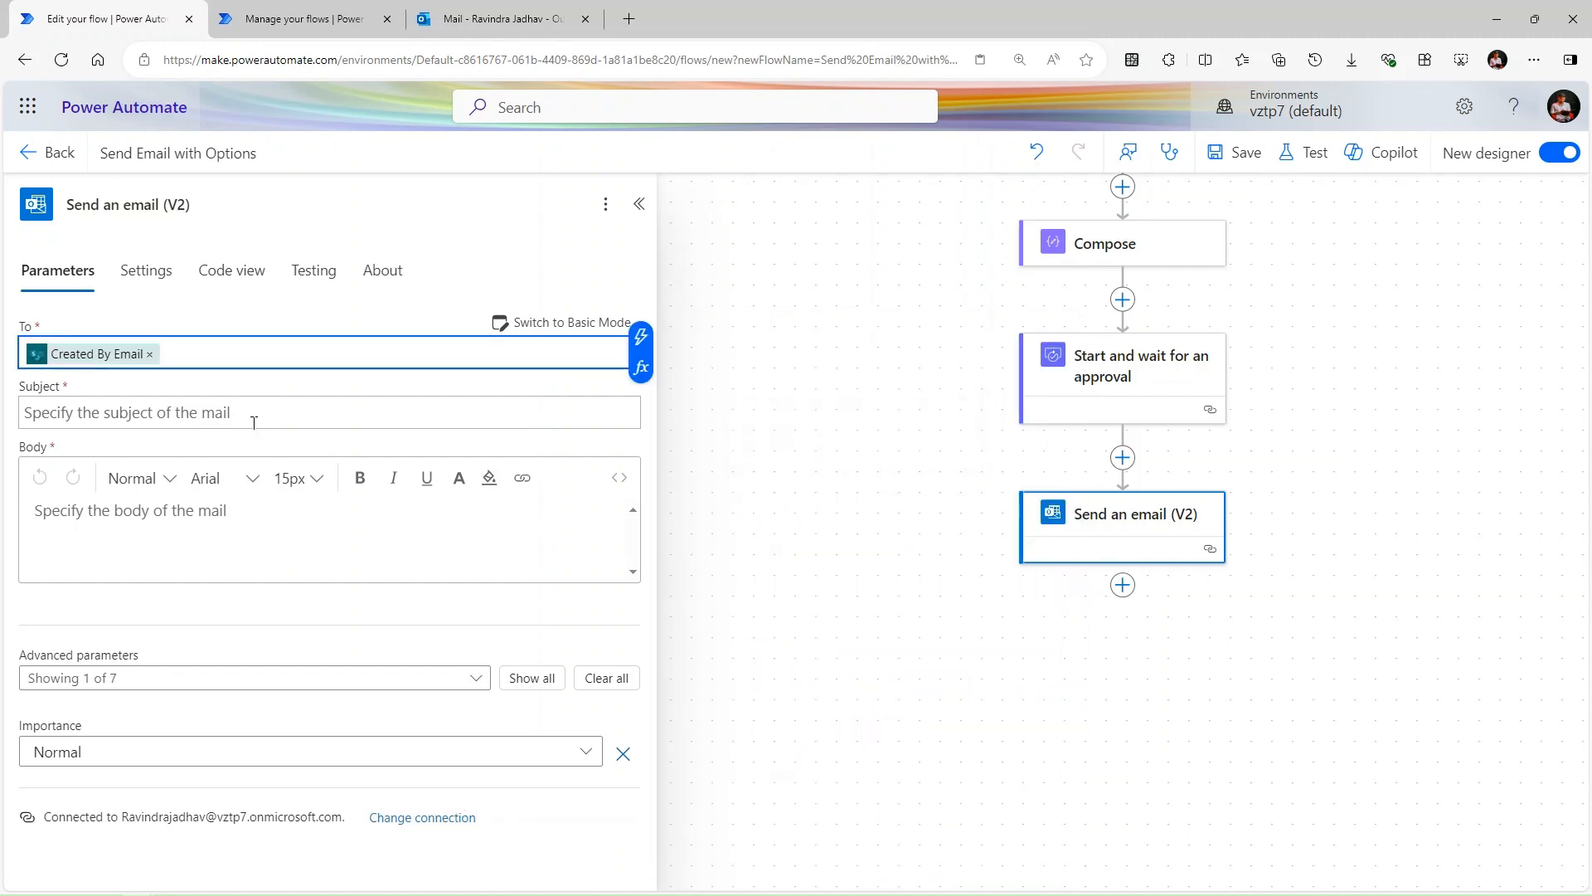
Enter "Your Weekly Timesheet" as the email's subject.
left_click(254, 417)
type("Yo")
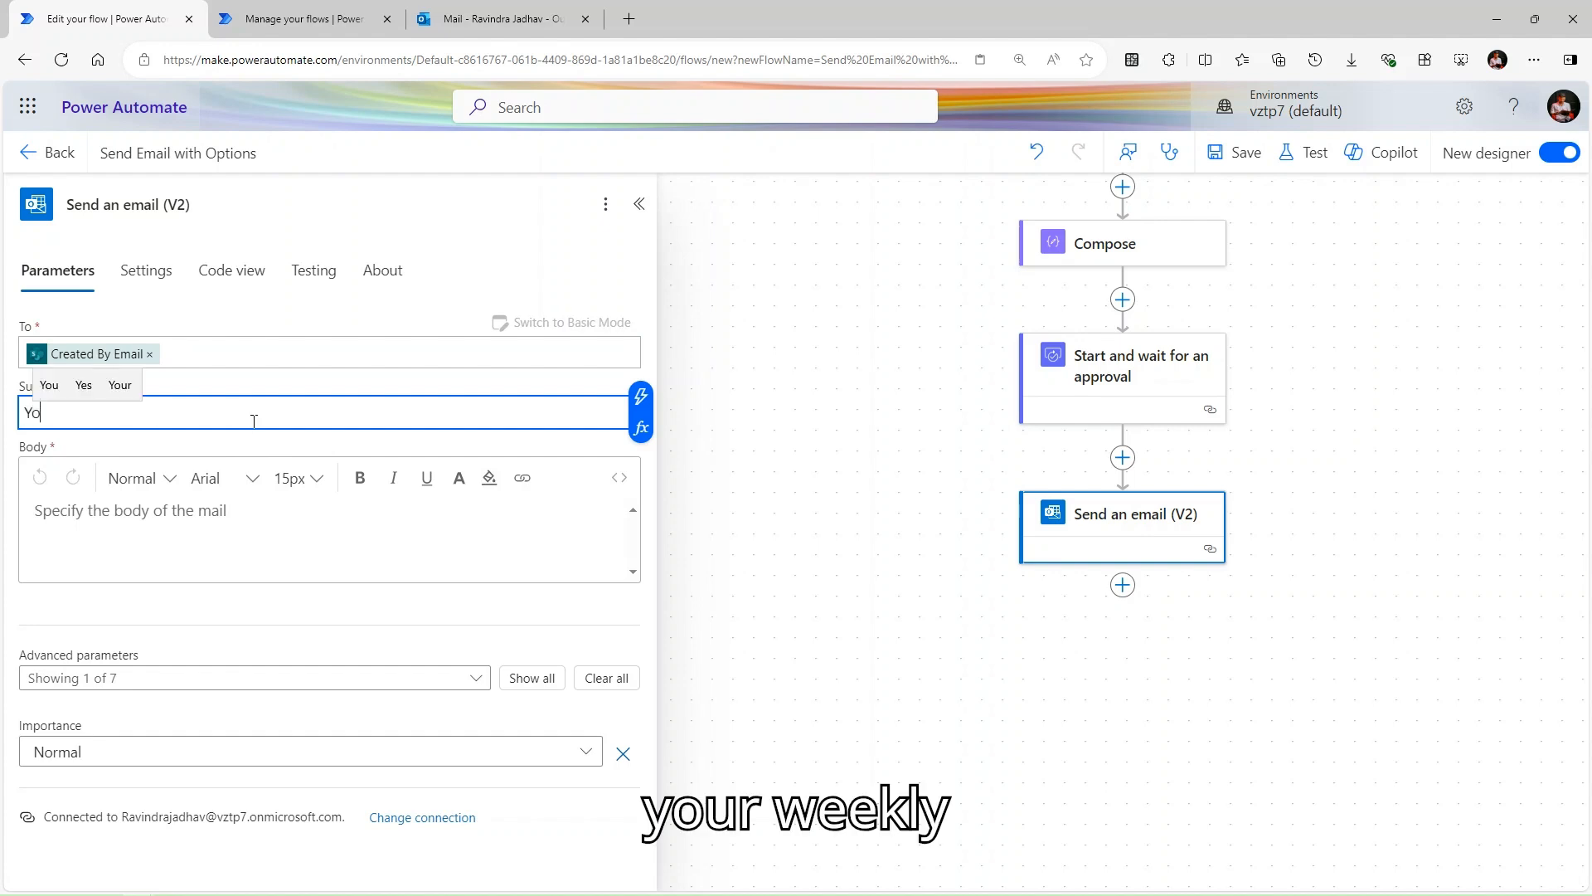
type("ur Week")
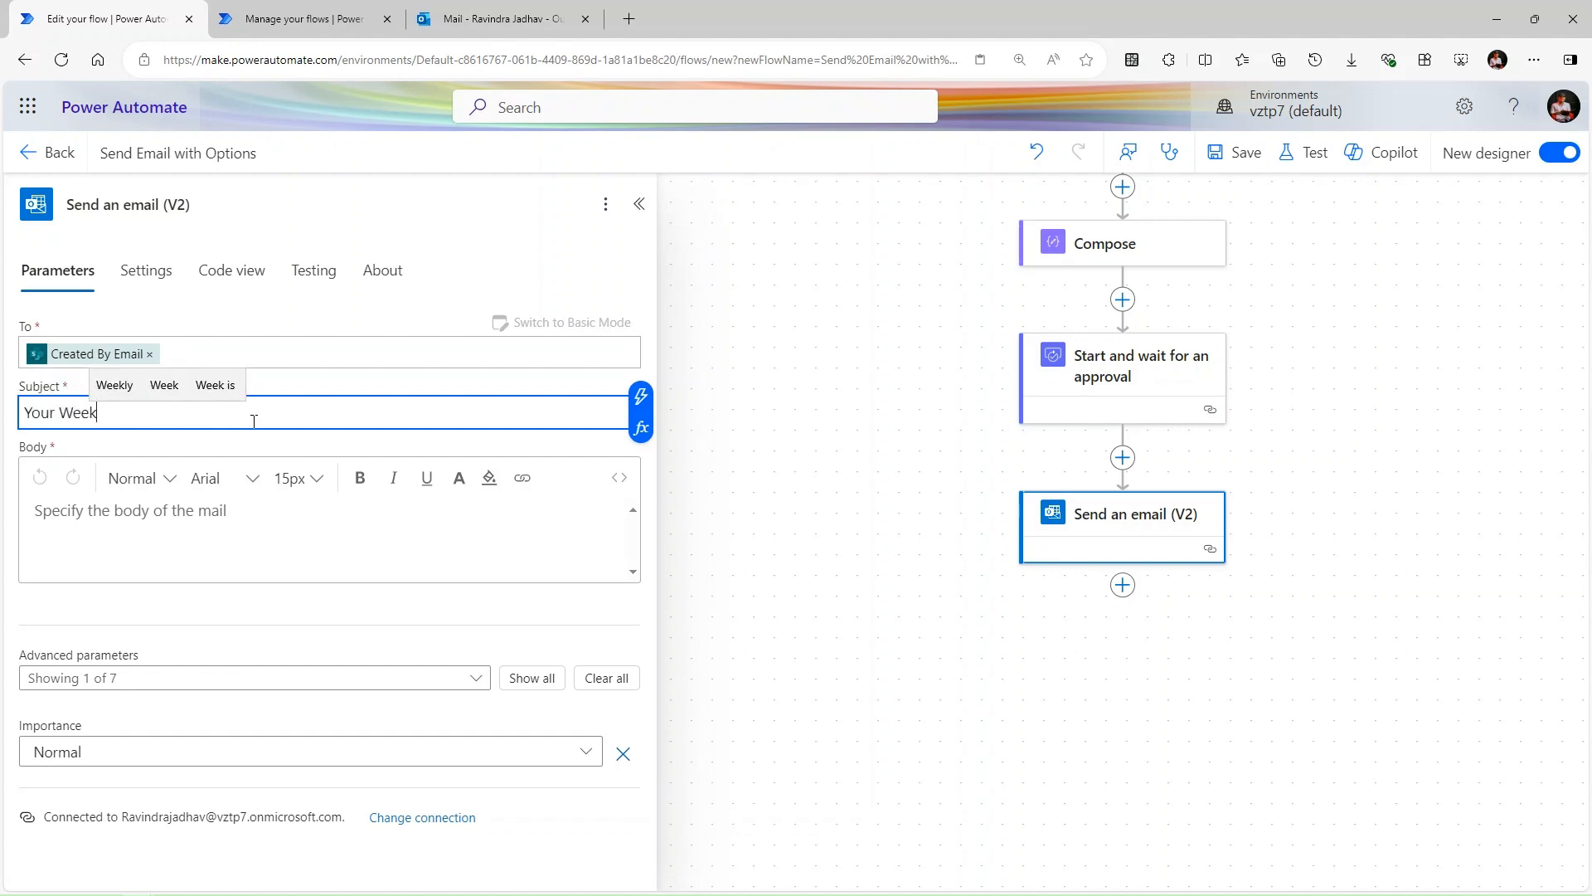
type("lyu Tim")
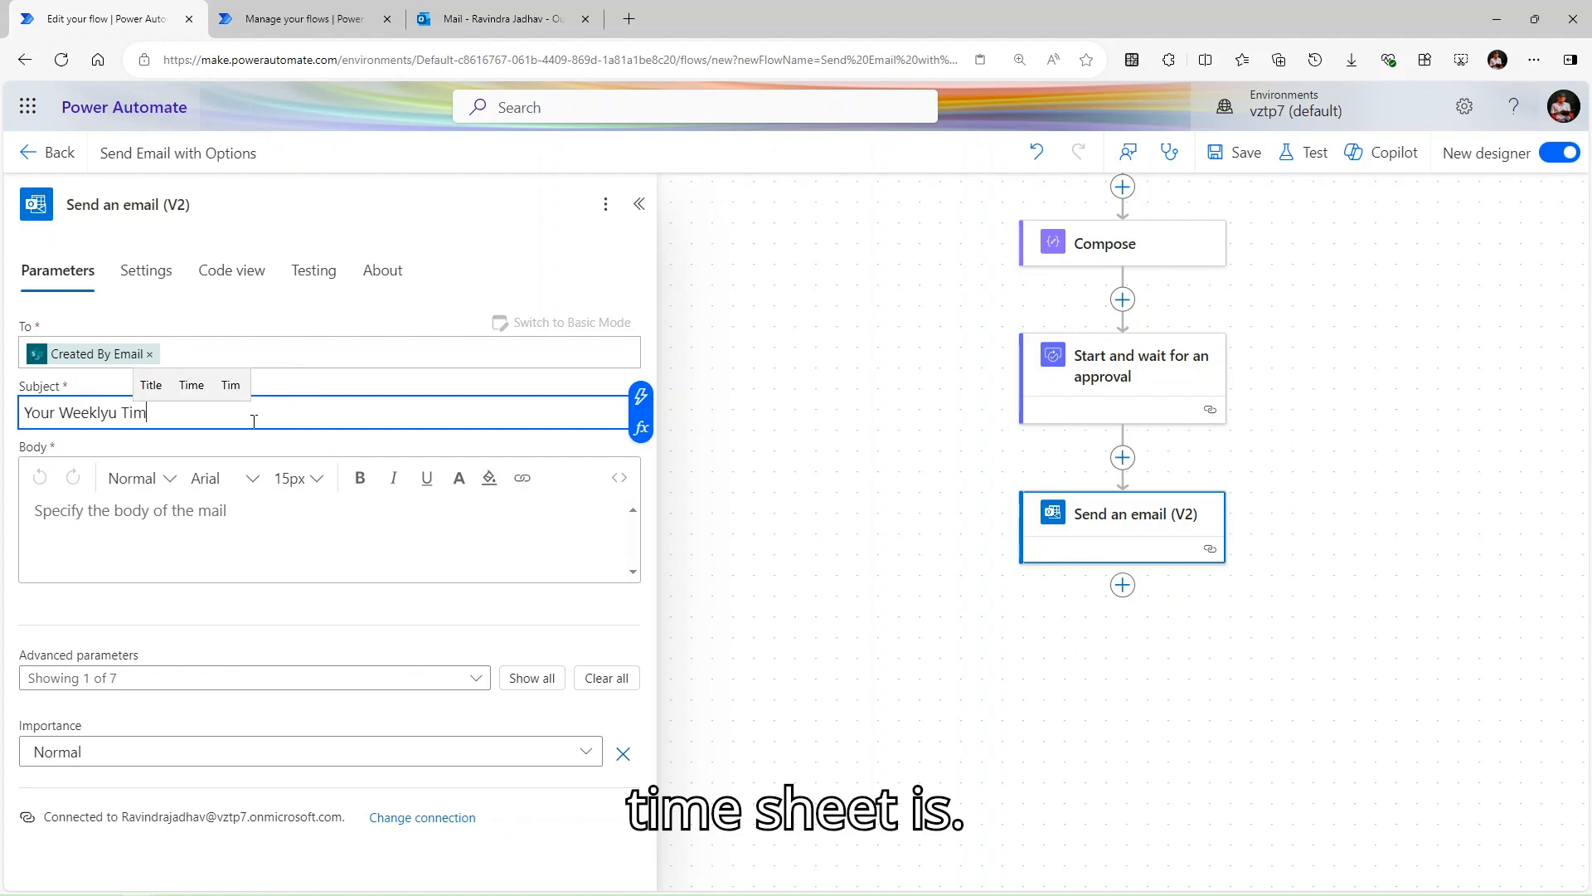
type("esheet Is")
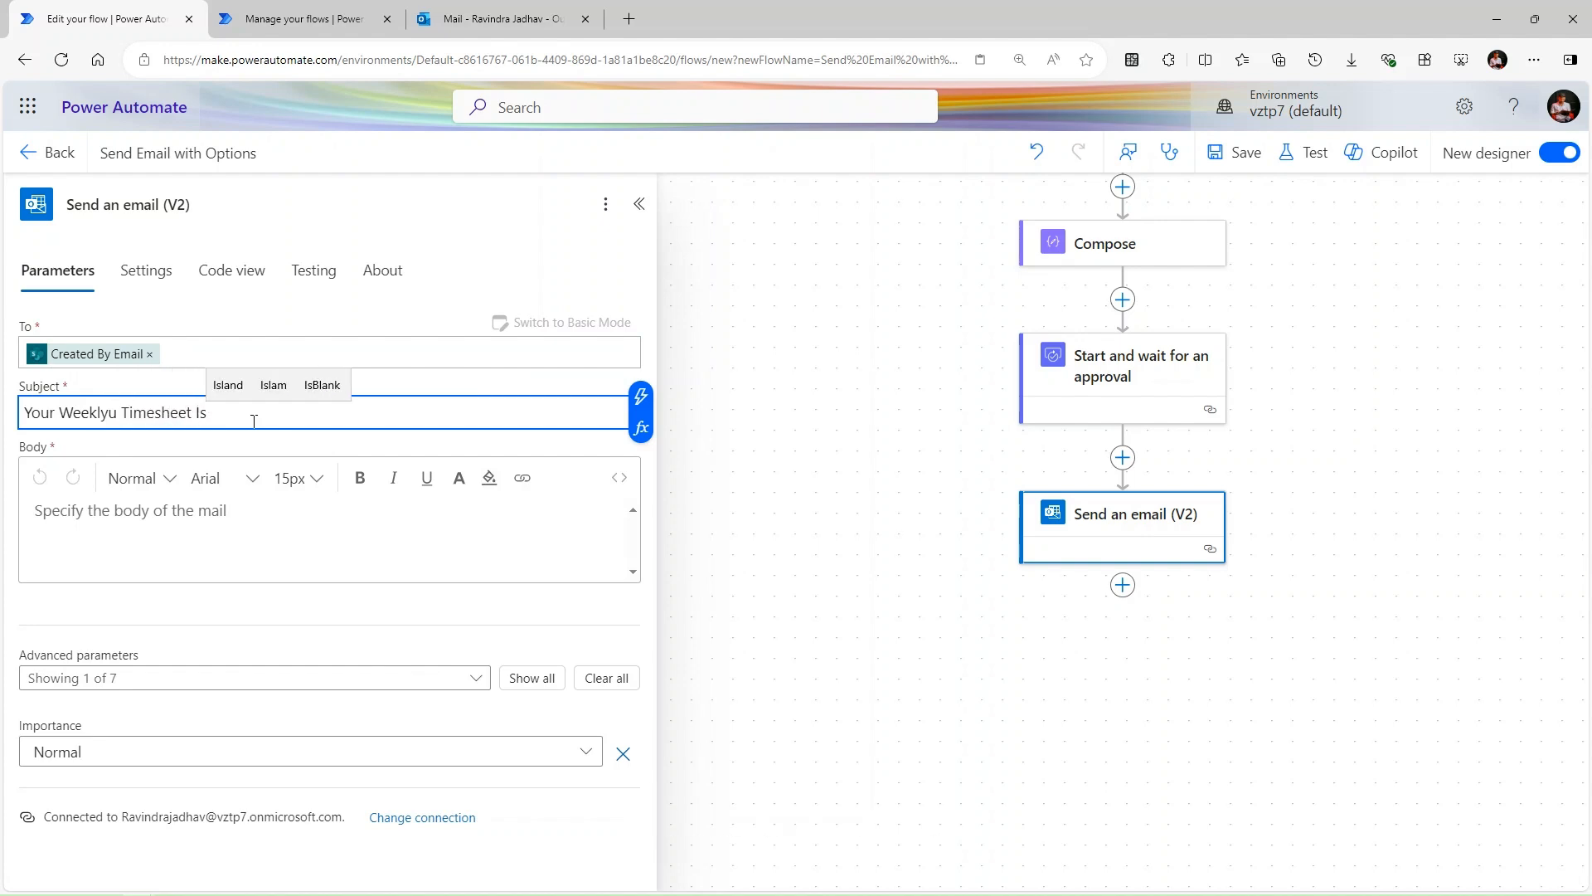
left_click(125, 412)
key("BackSpace")
key("BackSpace")
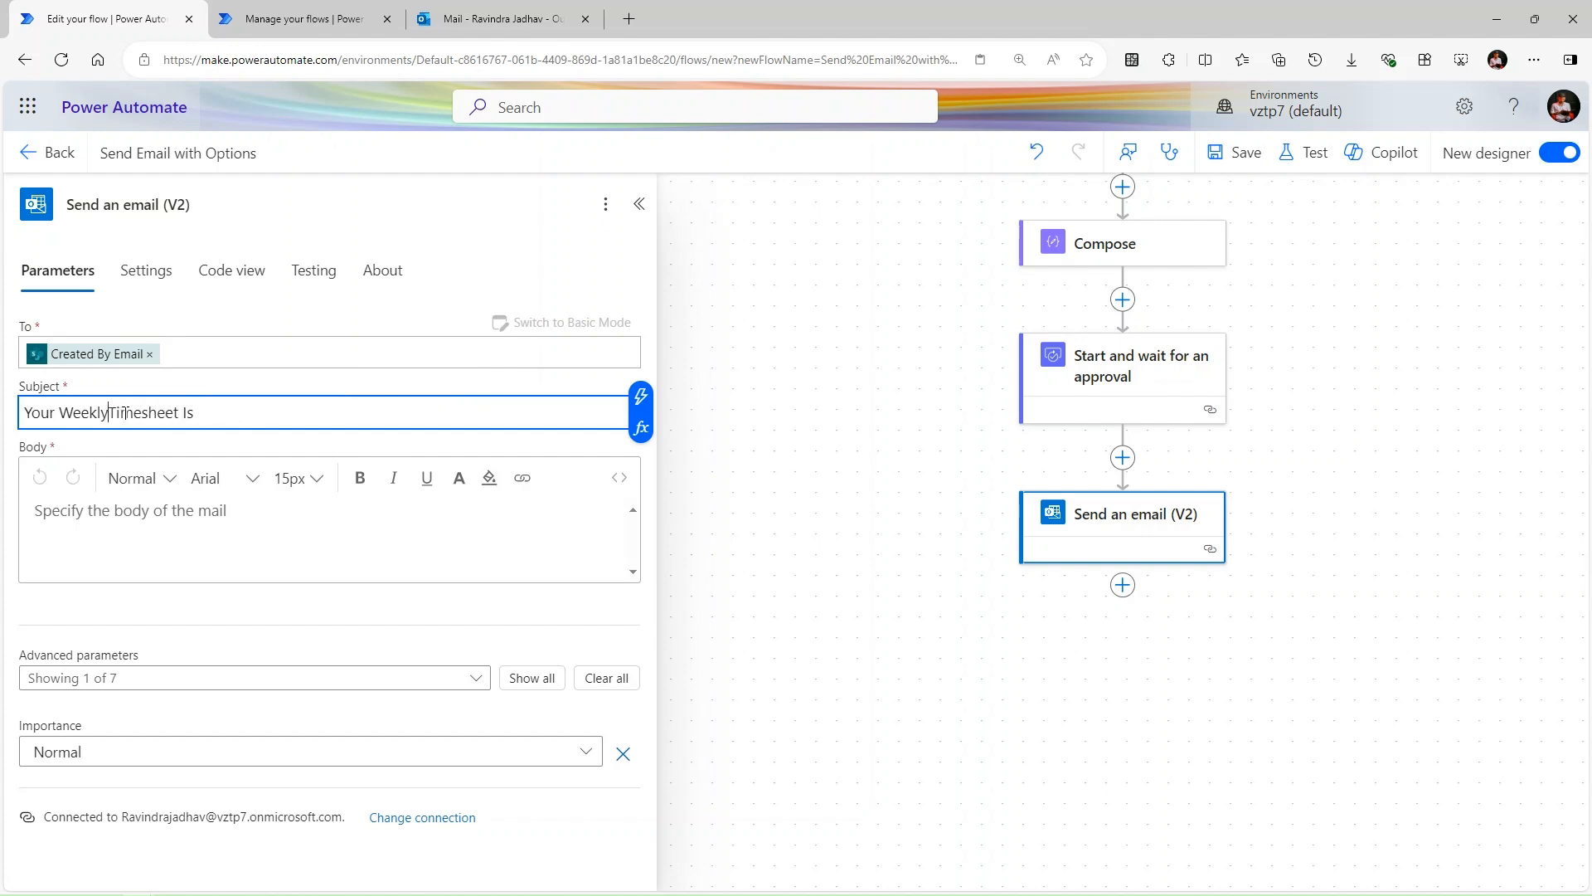
type("b")
key("BackSpace")
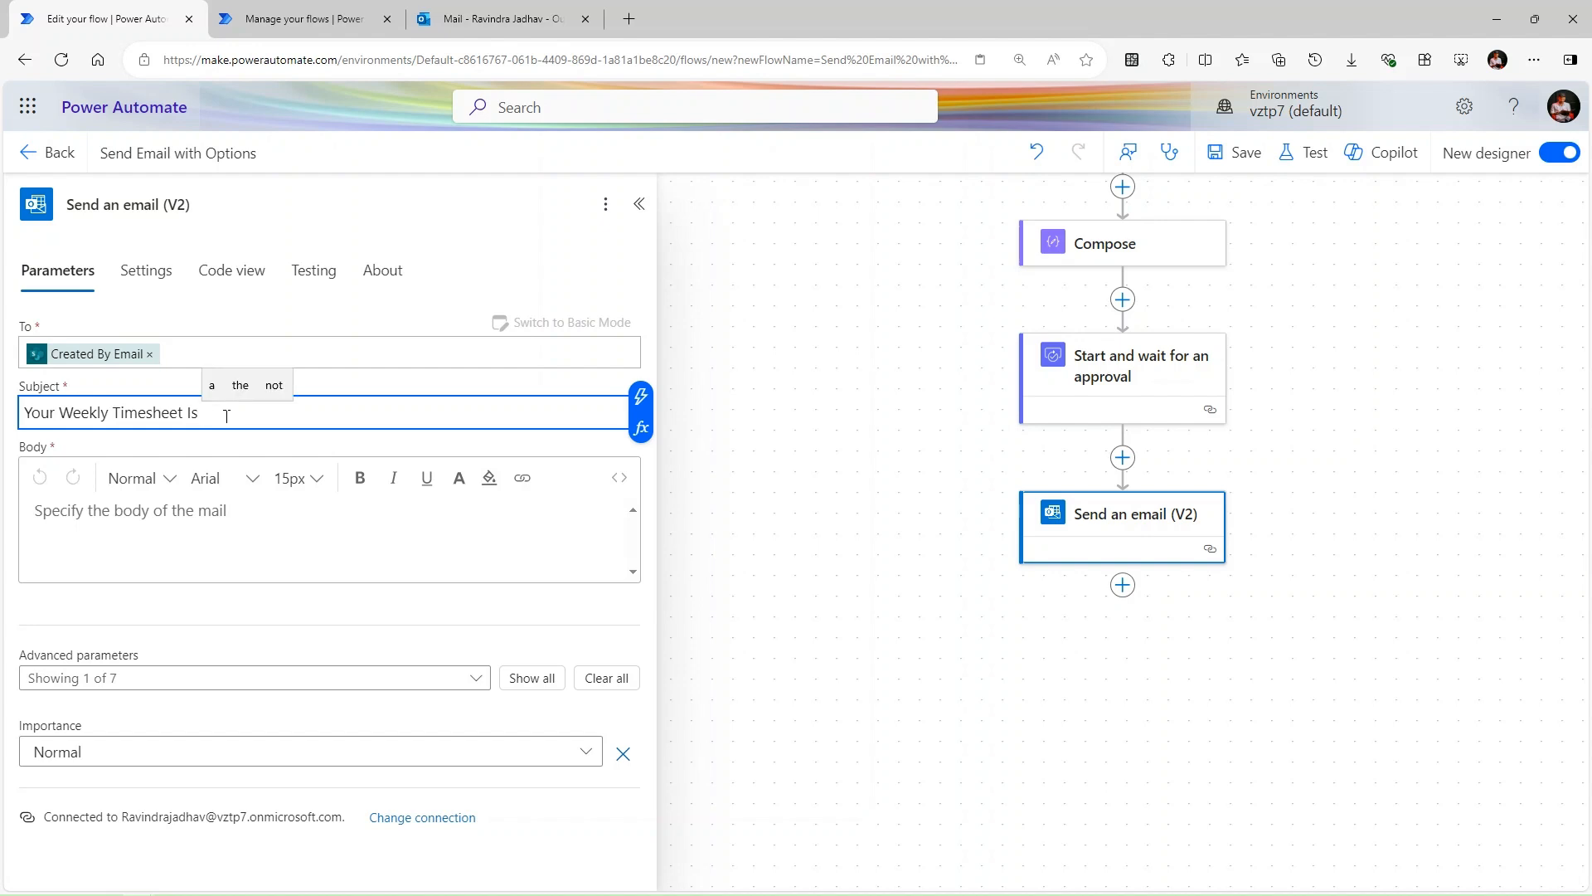
key("BackSpace")
key("BackSpace")
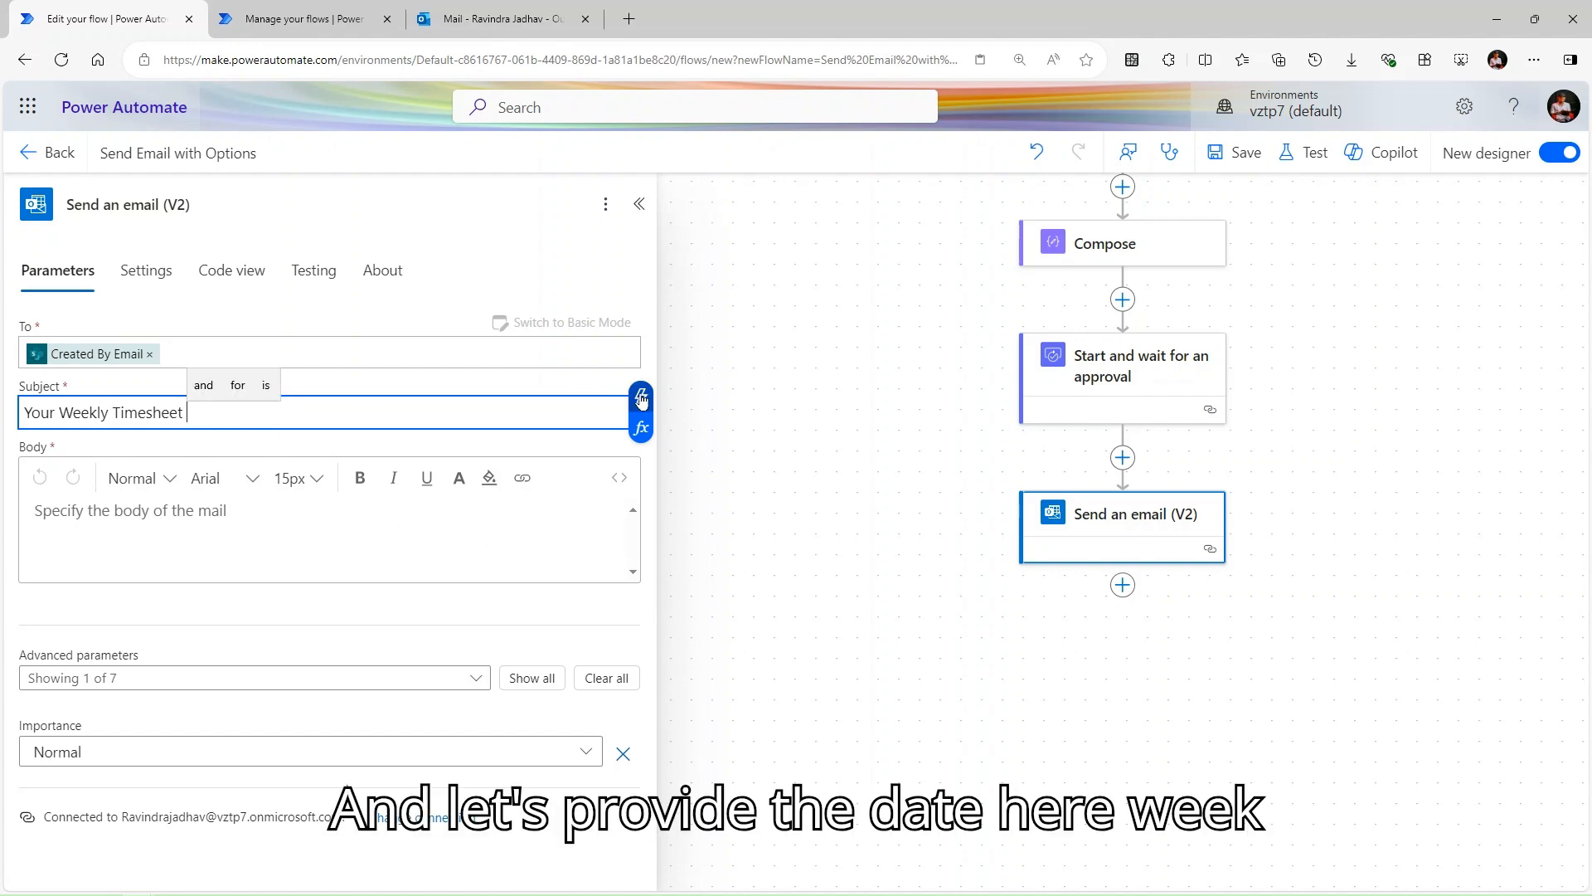
Append the WeekStart value from Update item to the email's subject by searching dynamic content for "week".
left_click(640, 396)
type("week")
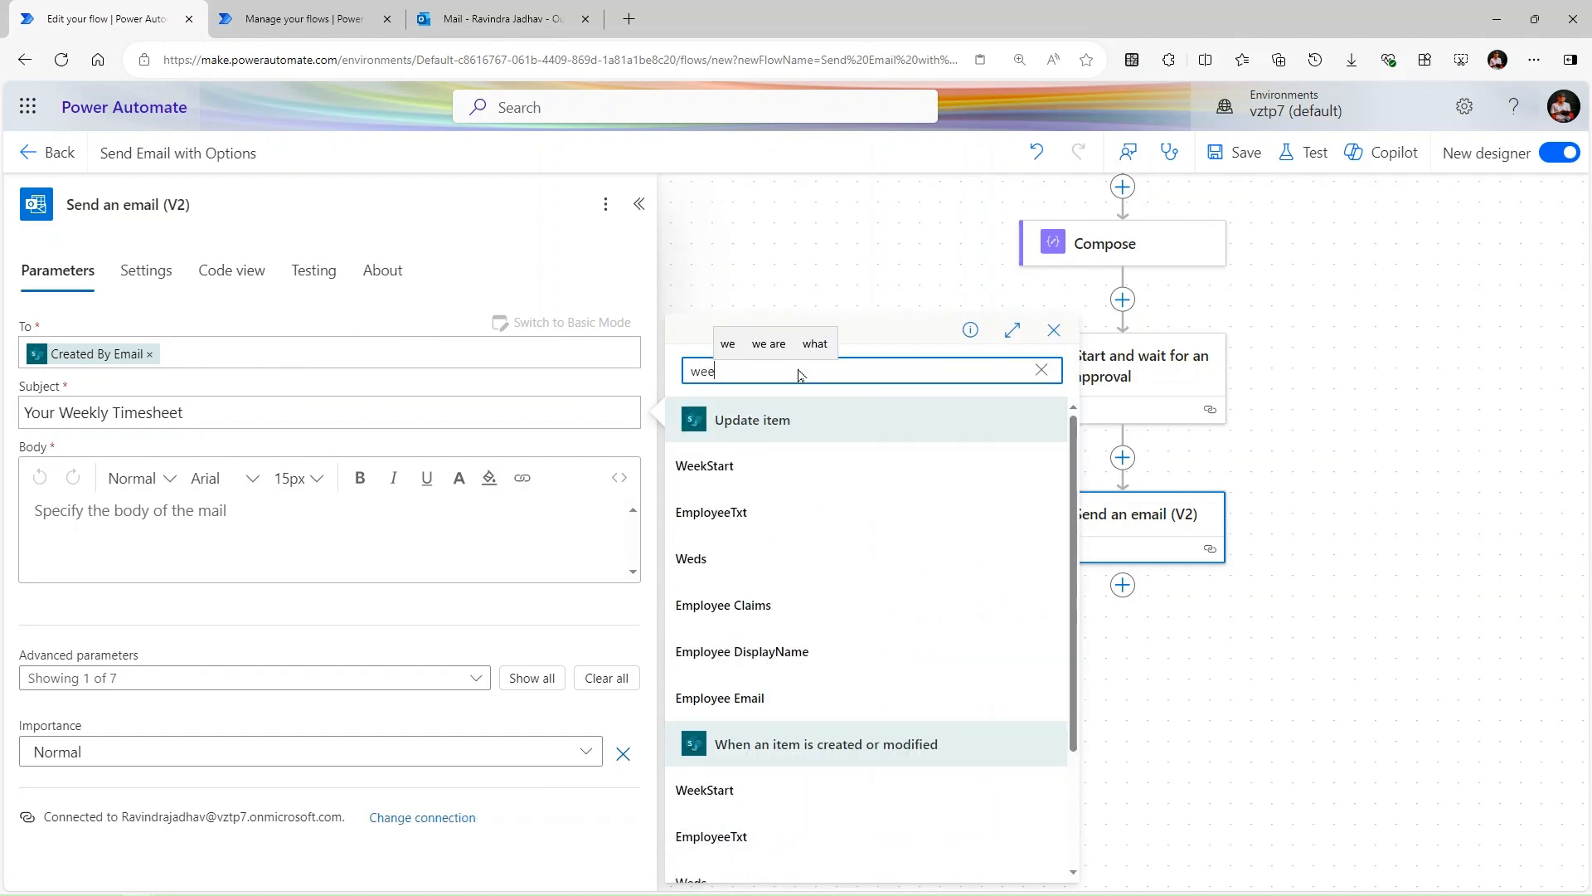
left_click(757, 474)
Copy the subject text "Your Weekly Timesheet" into the email body and follow it with the approval's Outcome value.
left_click(349, 522)
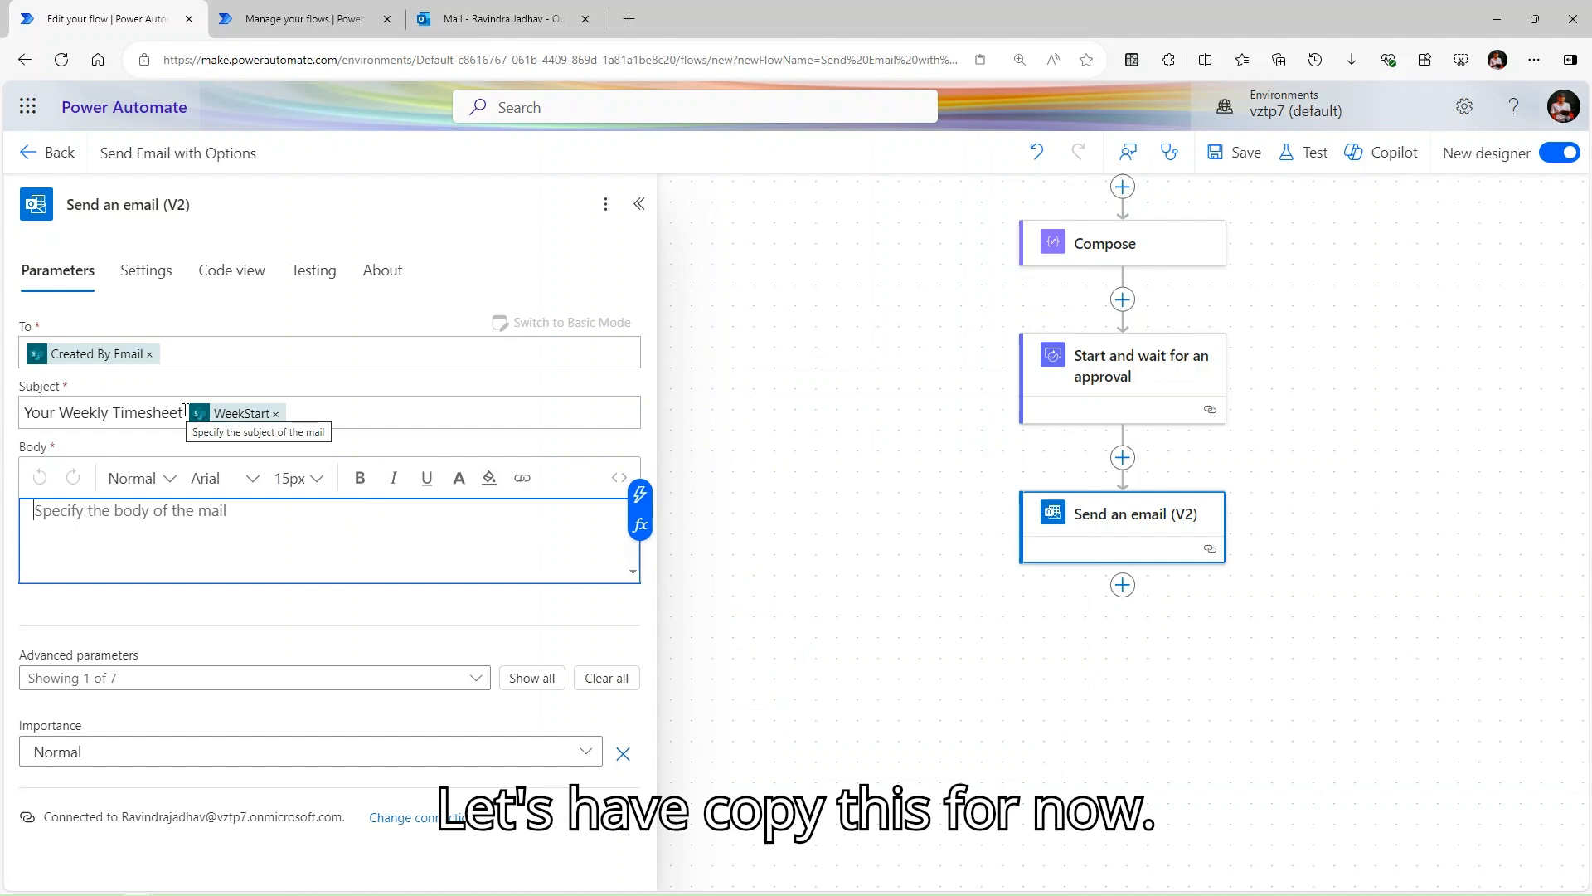
left_click_drag(183, 412, 23, 412)
key("ctrl+c")
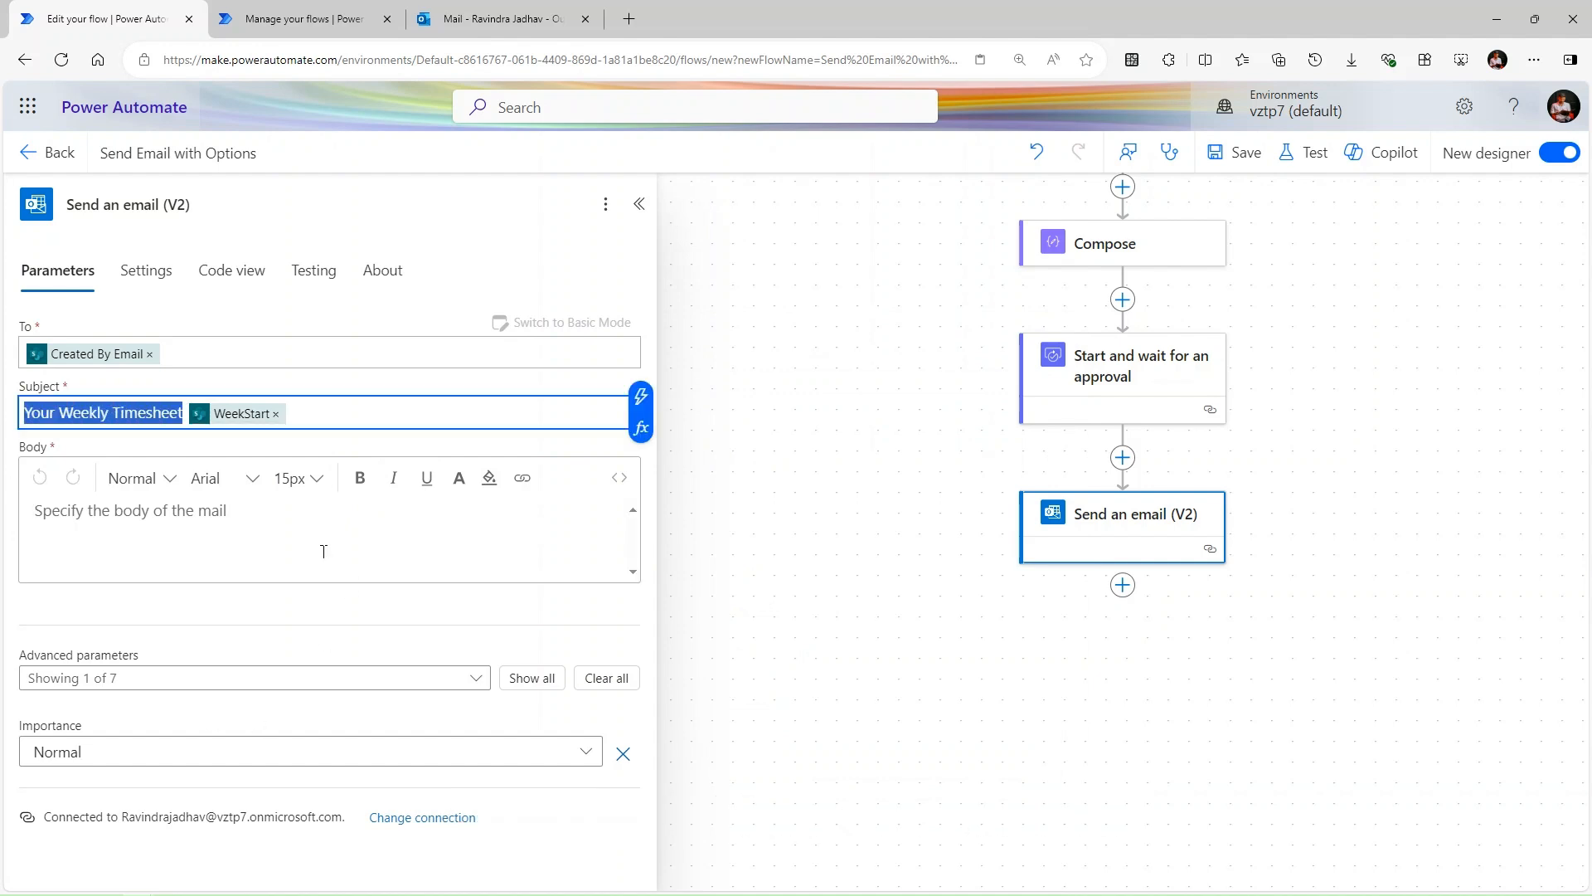
left_click(241, 510)
key("ctrl+v")
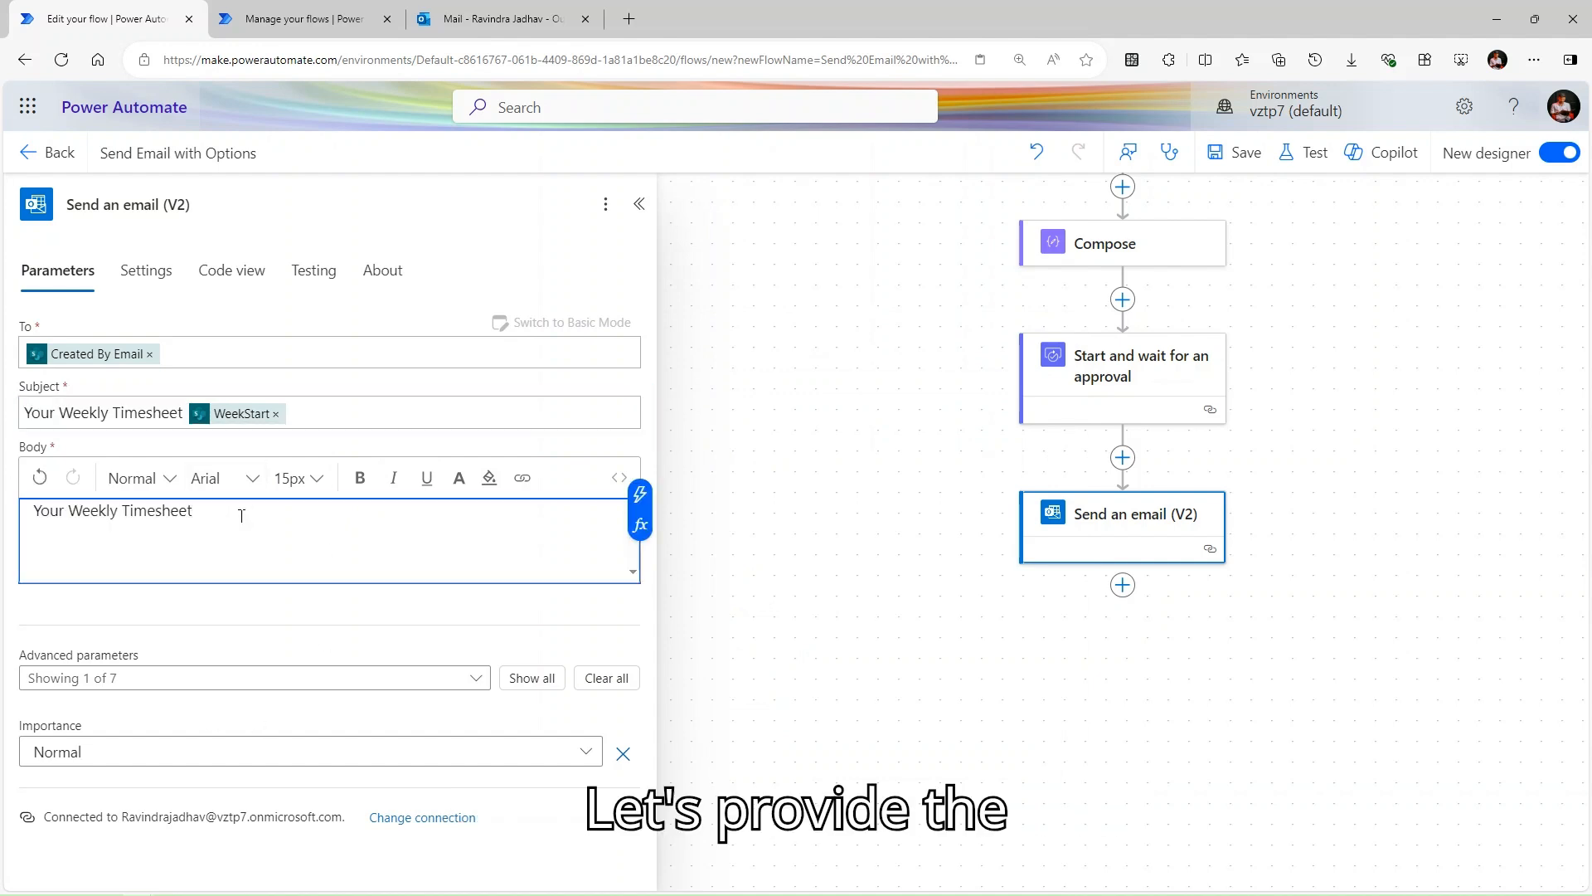
left_click(639, 497)
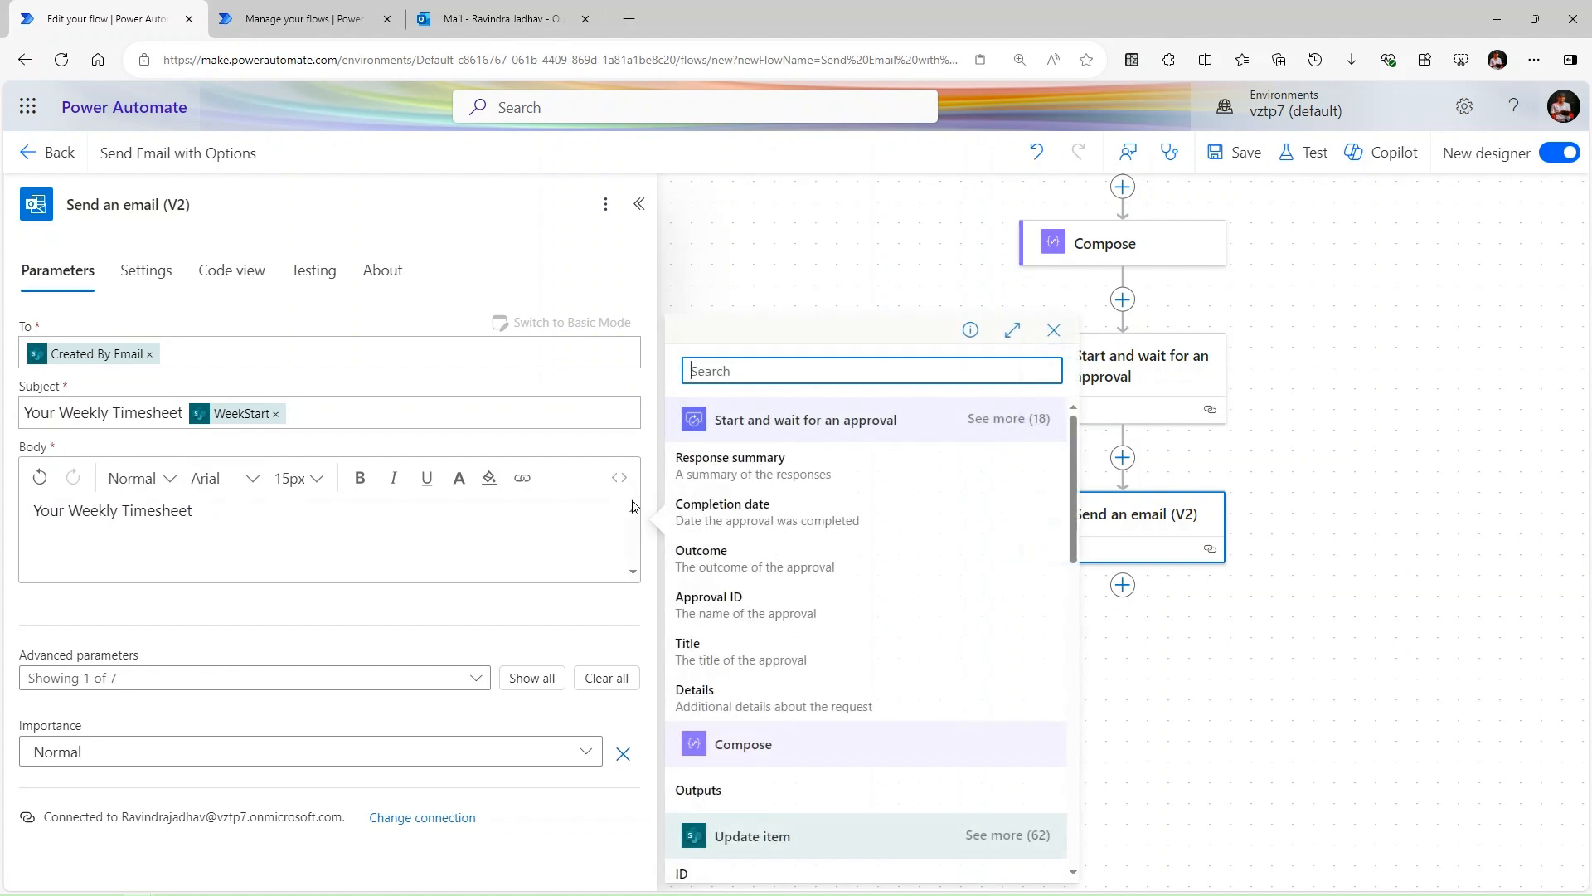
left_click(769, 574)
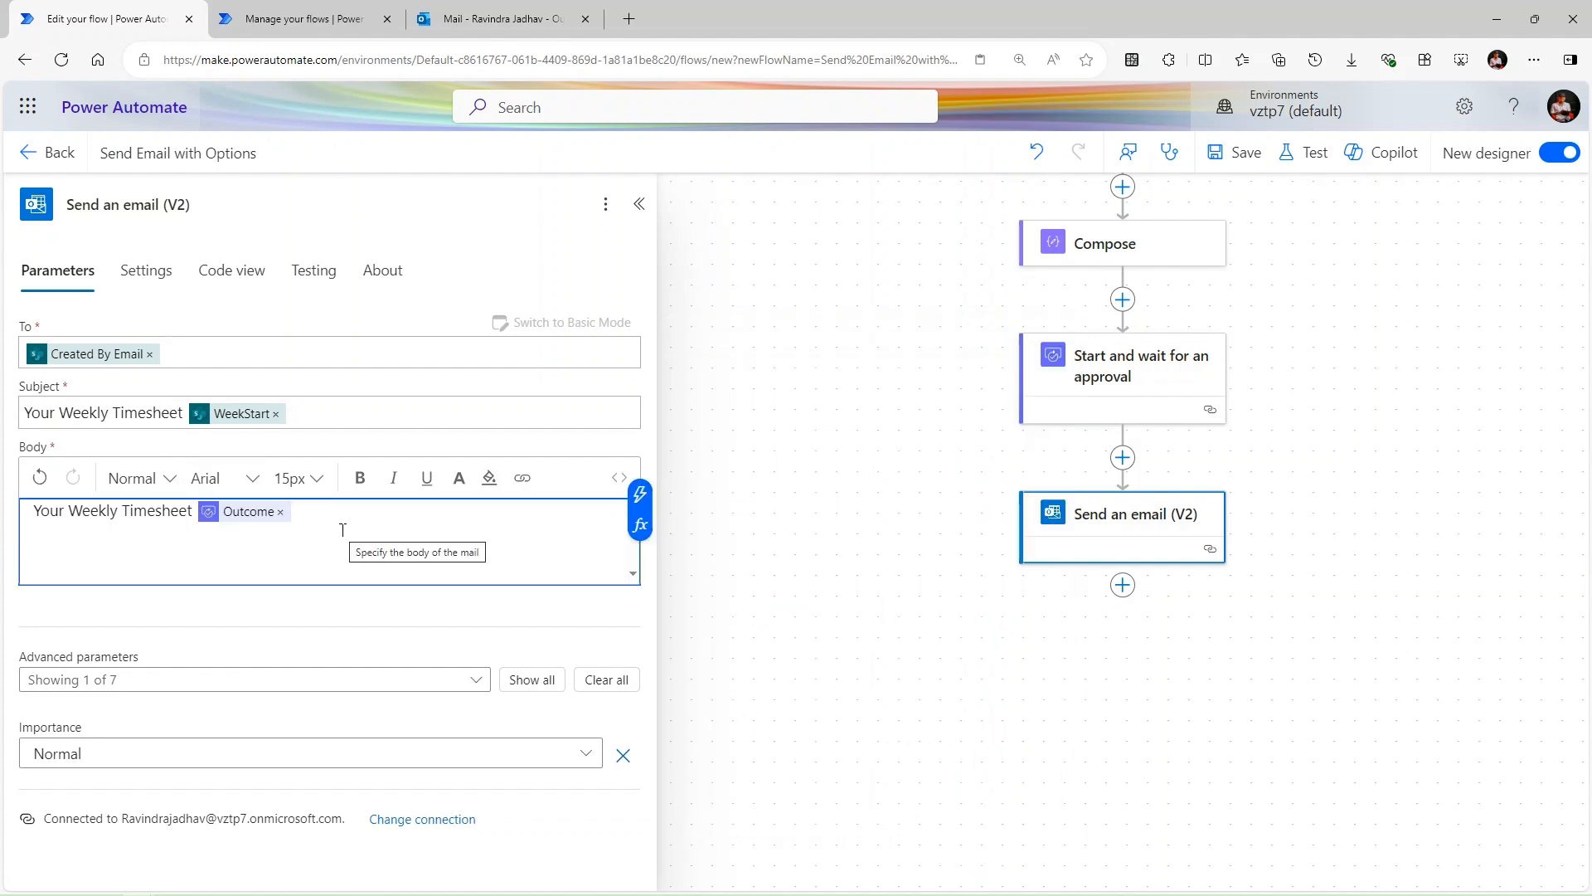
Show all advanced parameters of the email action and insert Compose's Outputs value on a new line of the body.
key("Return")
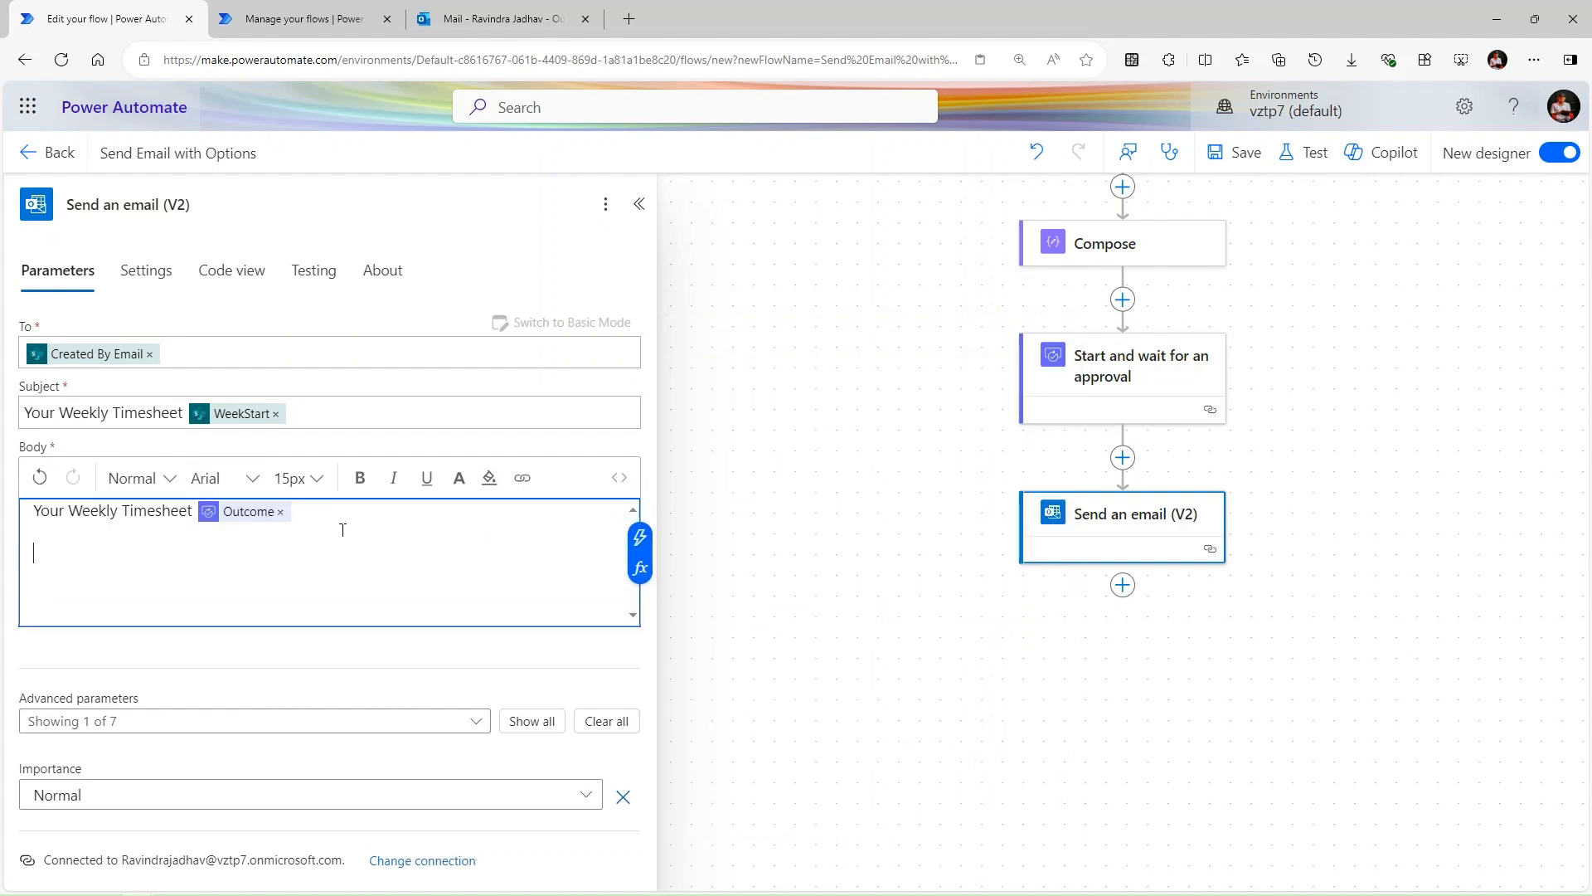
left_click(535, 720)
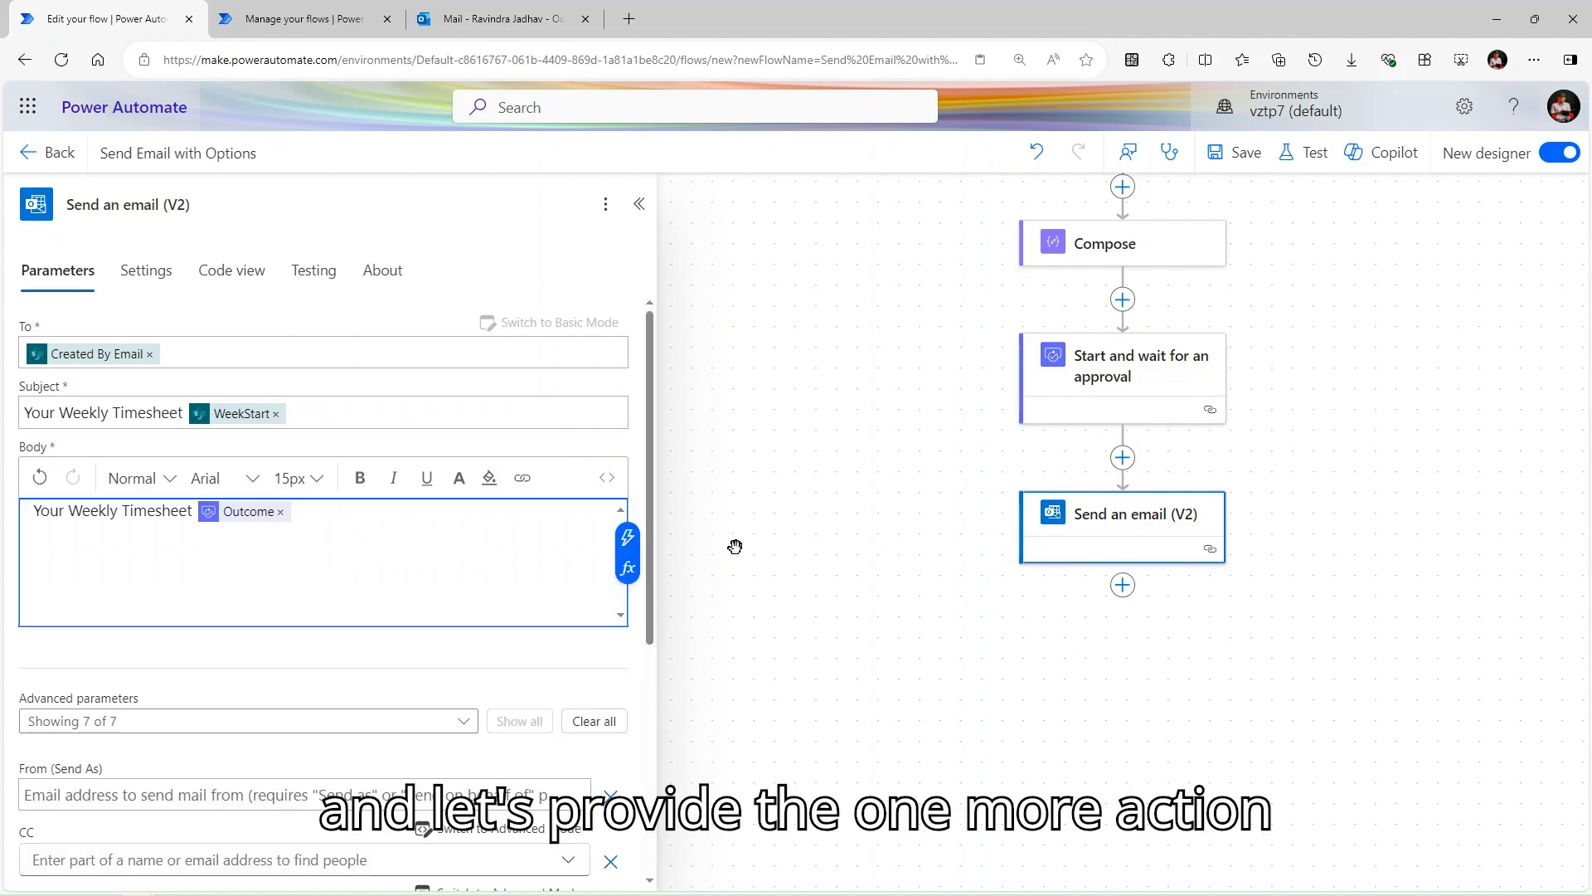
left_click(629, 541)
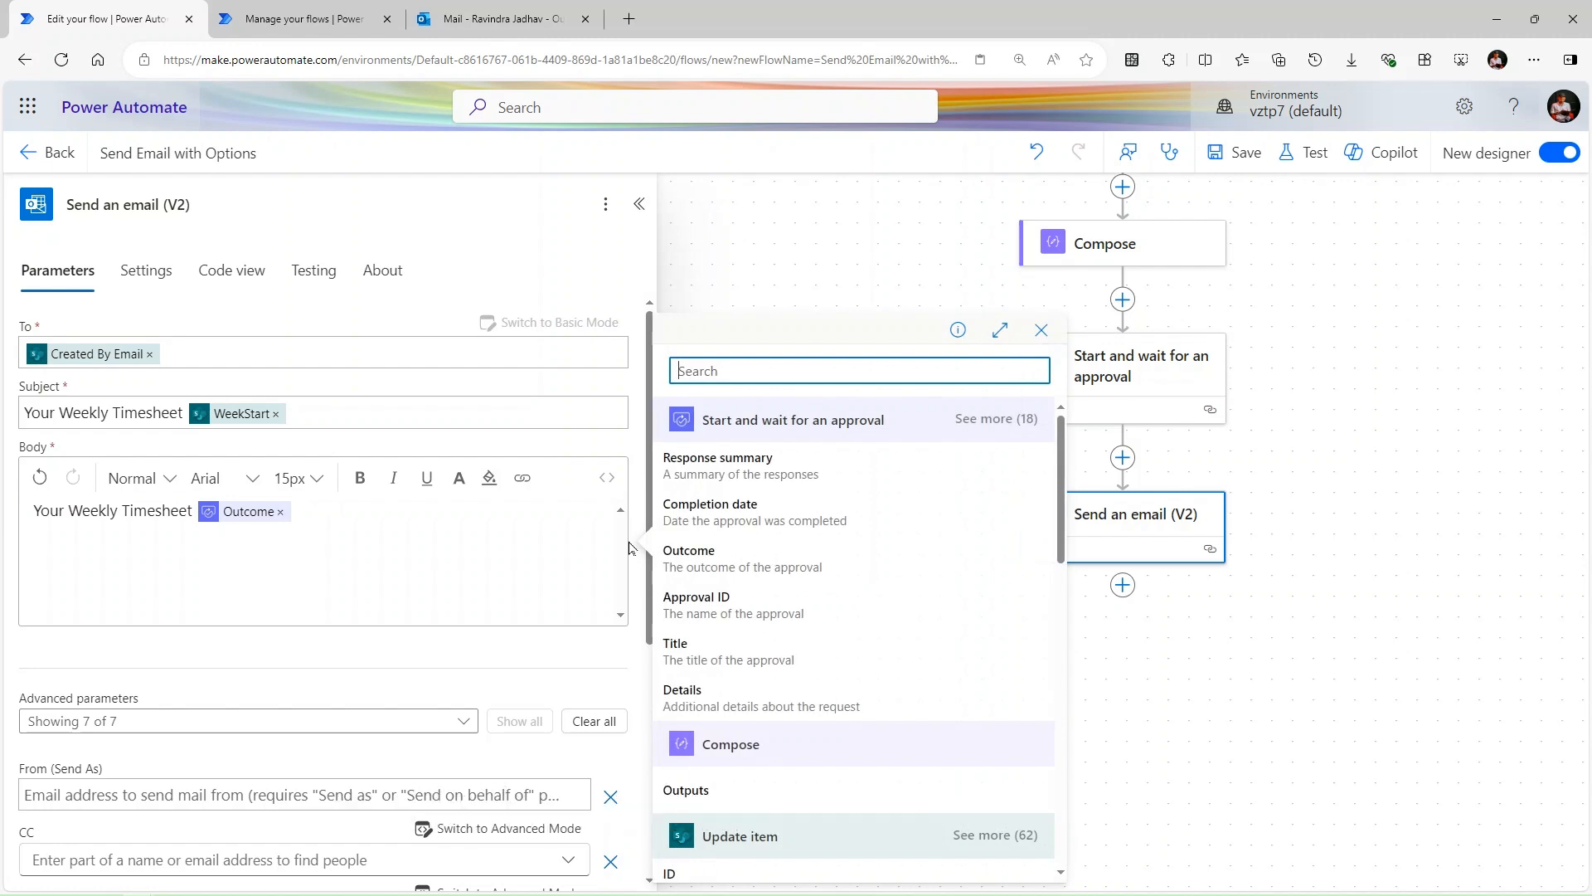
left_click(783, 777)
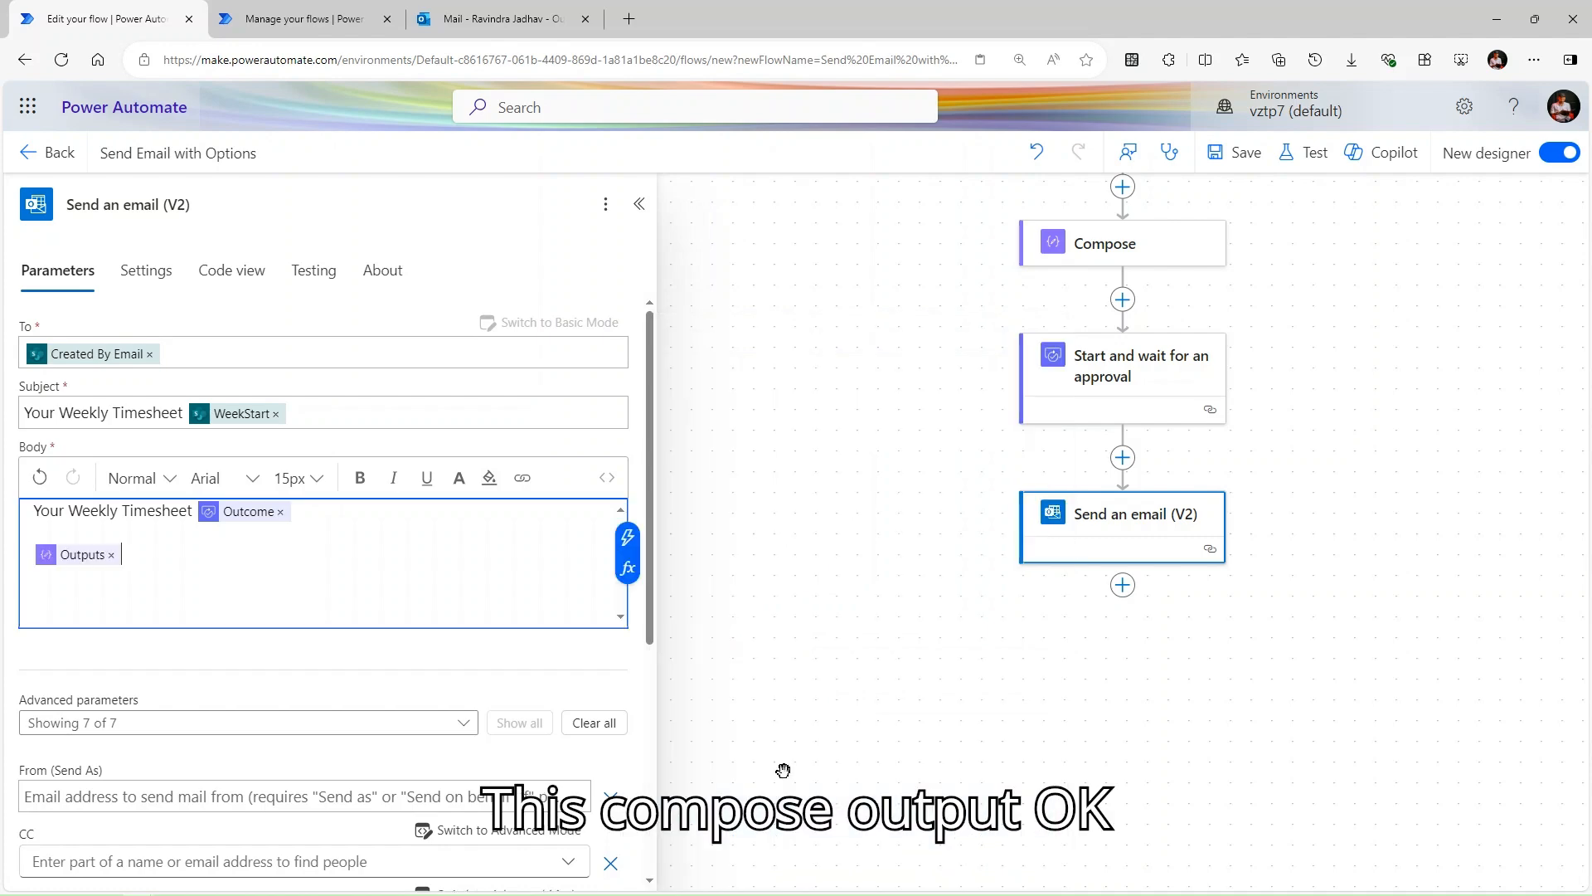
left_click(1122, 457)
left_click(1210, 442)
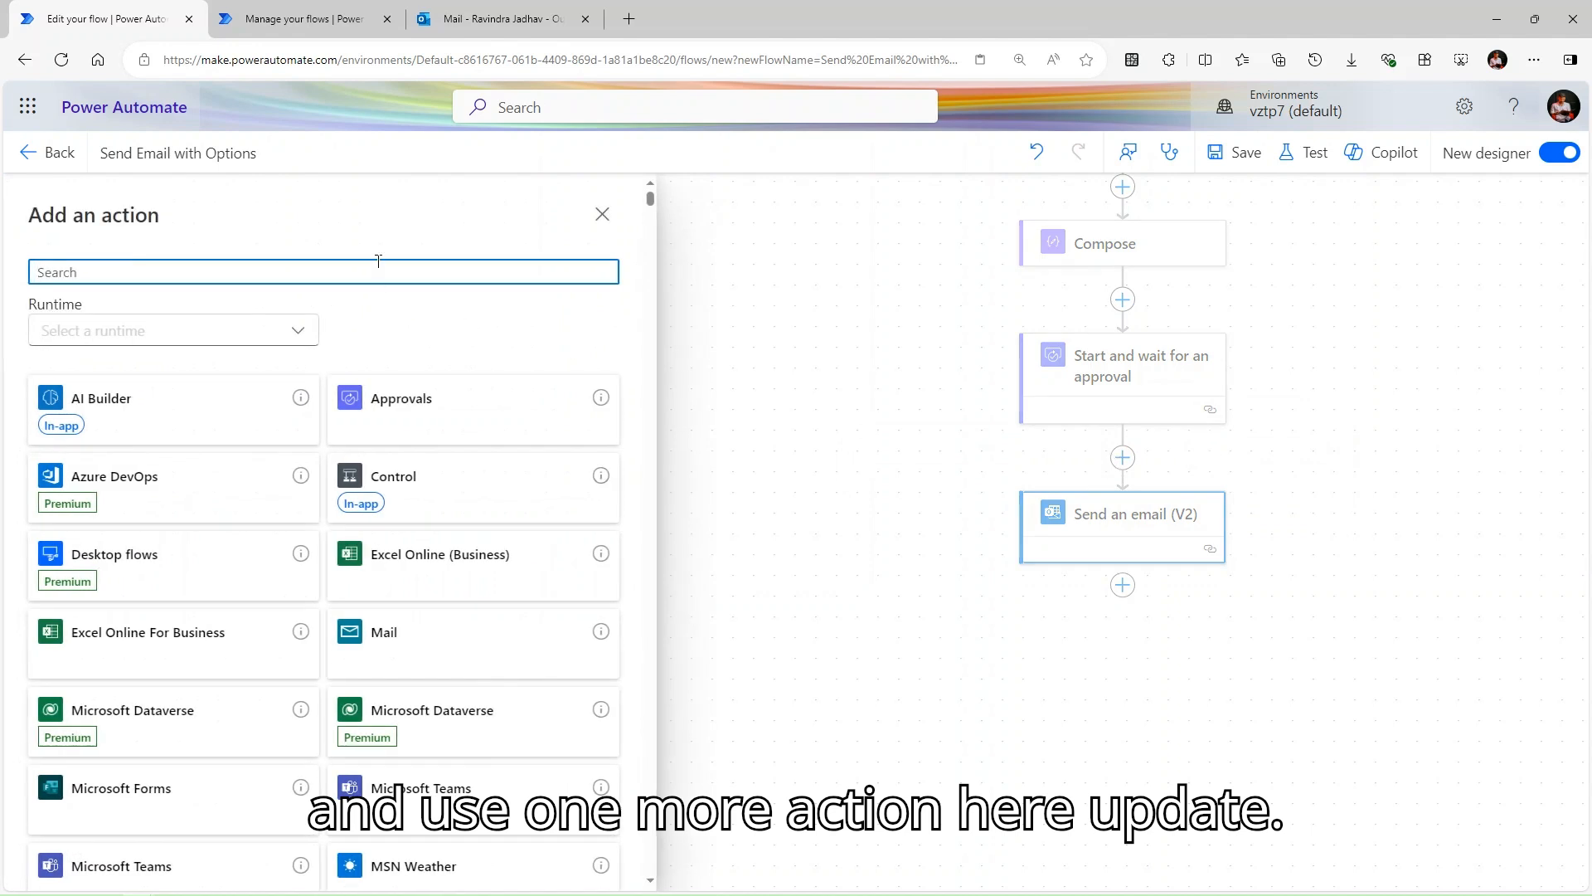
type("upo")
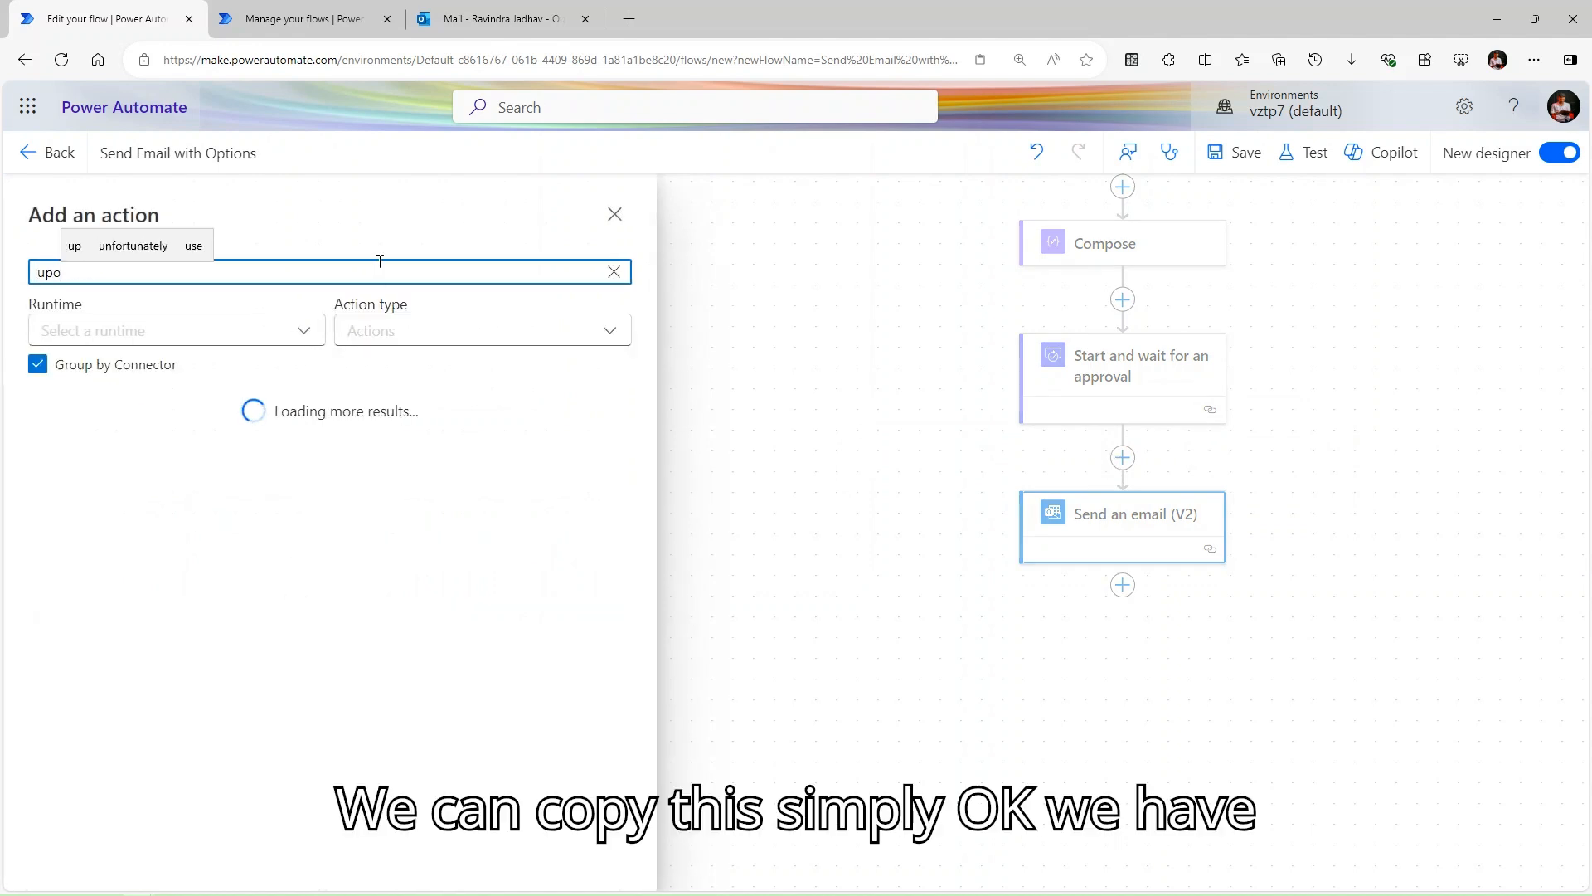
key("BackSpace")
key("BackSpace")
key("BackSpace")
left_click(1332, 510)
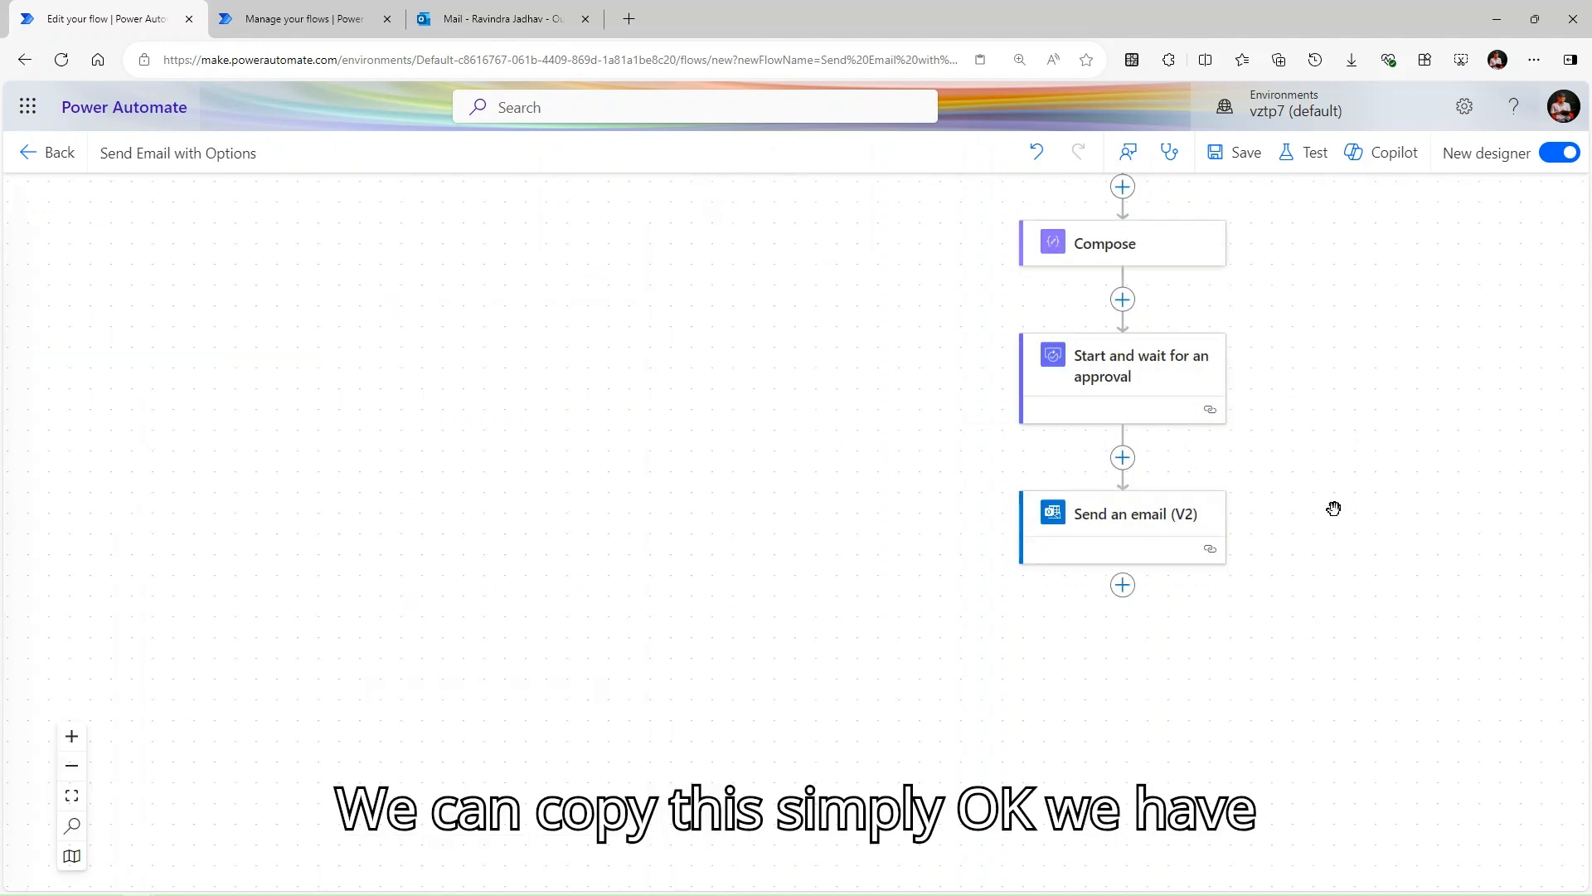
Copy the Update item action and paste it between Start and wait for an approval and Send an email (V2).
scroll(1330, 508, "up", 1)
right_click(1144, 241)
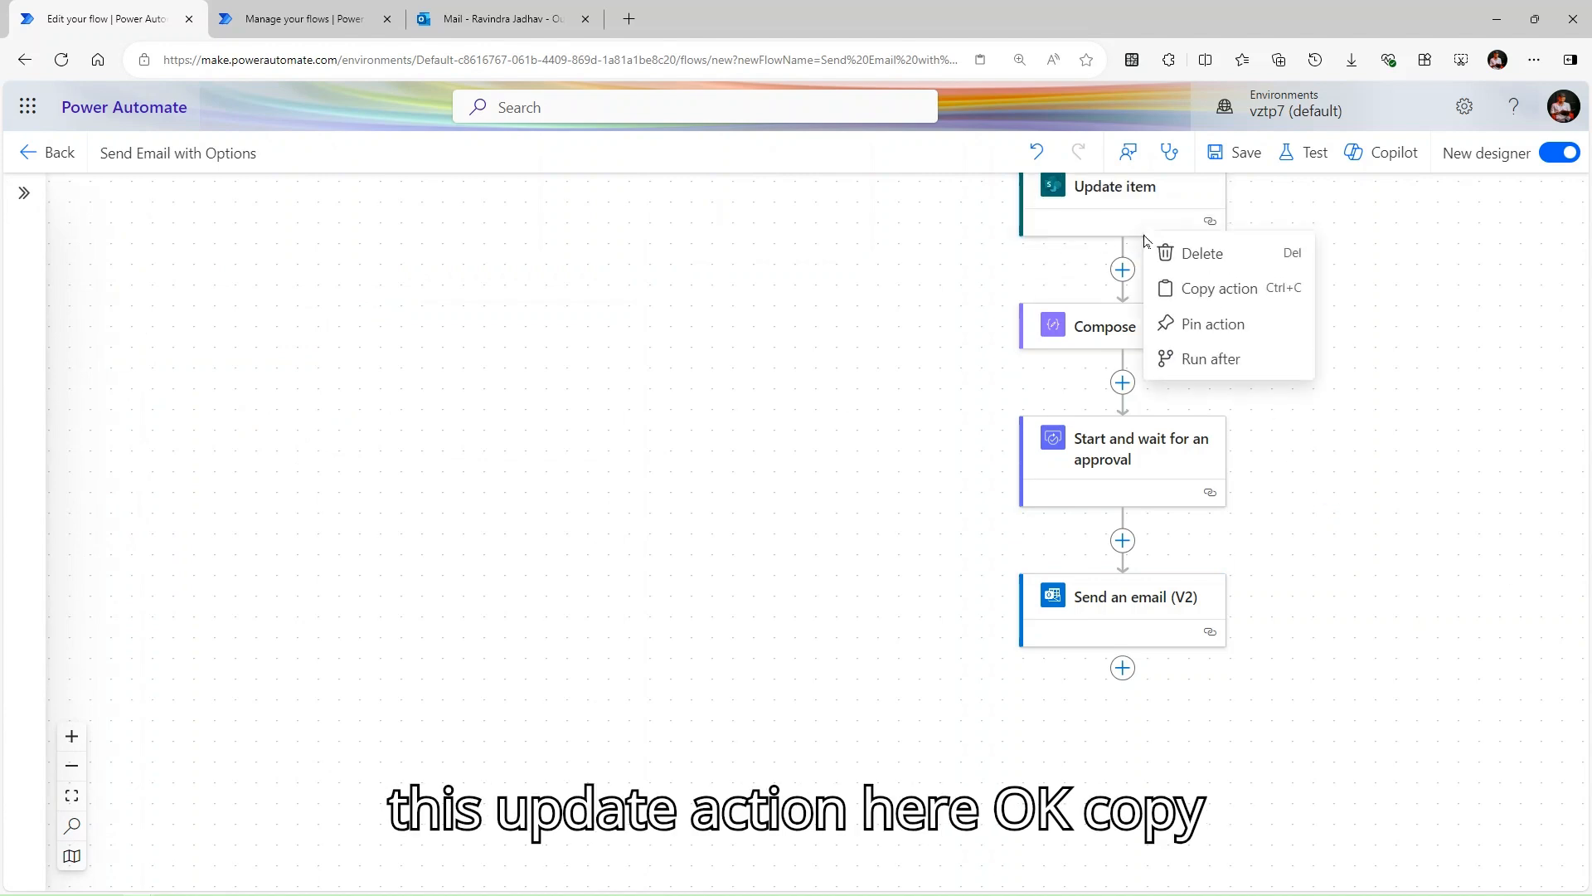
left_click(1204, 289)
left_click(1122, 540)
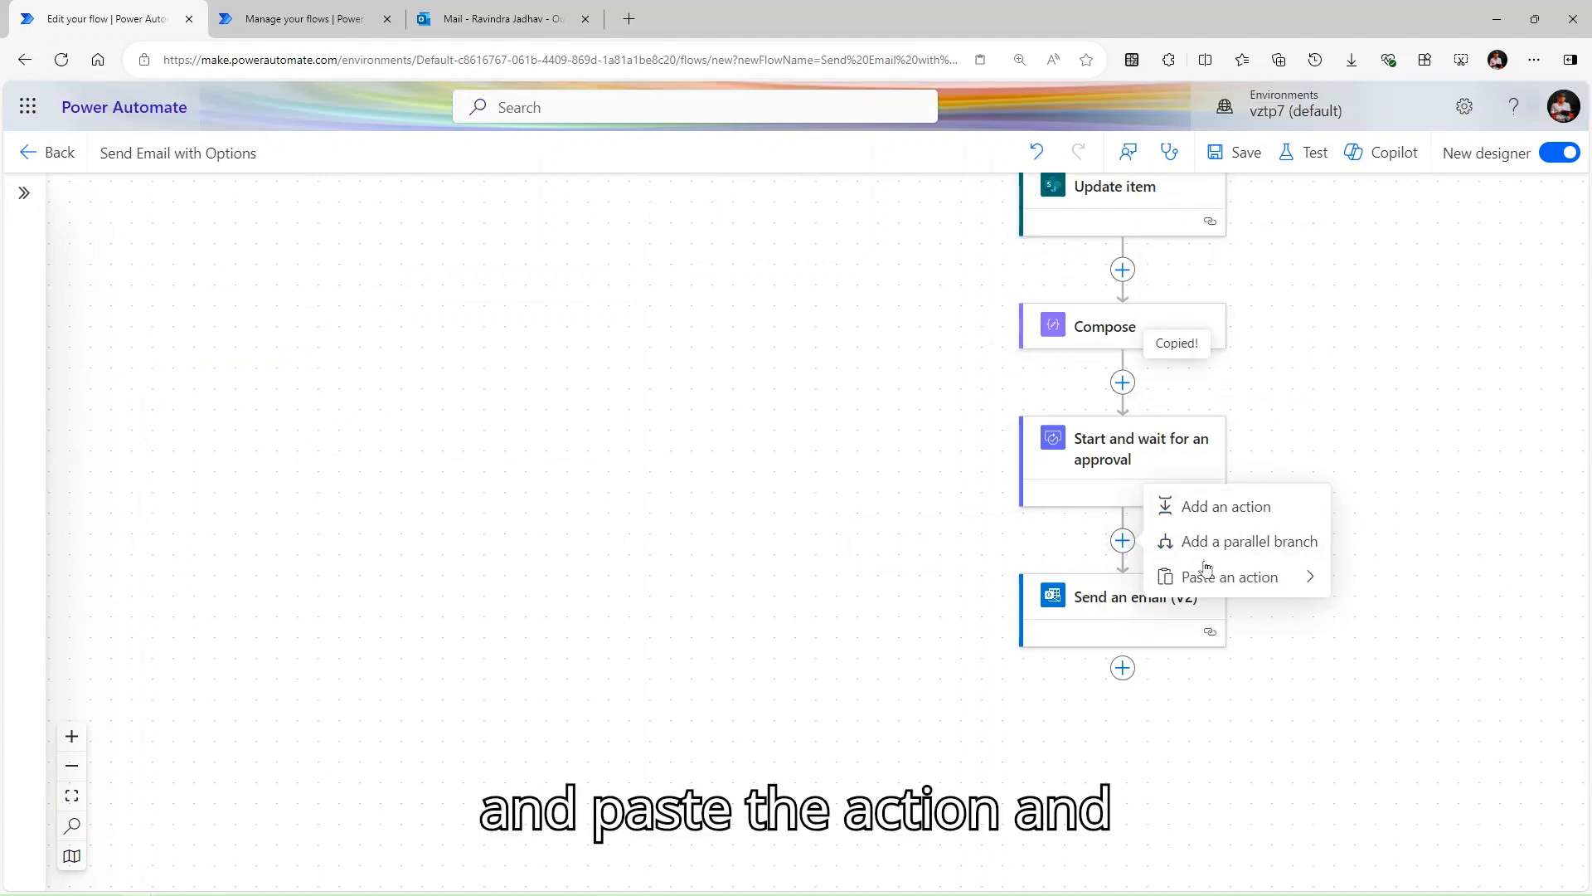
mouse_move(1207, 580)
left_click(1367, 576)
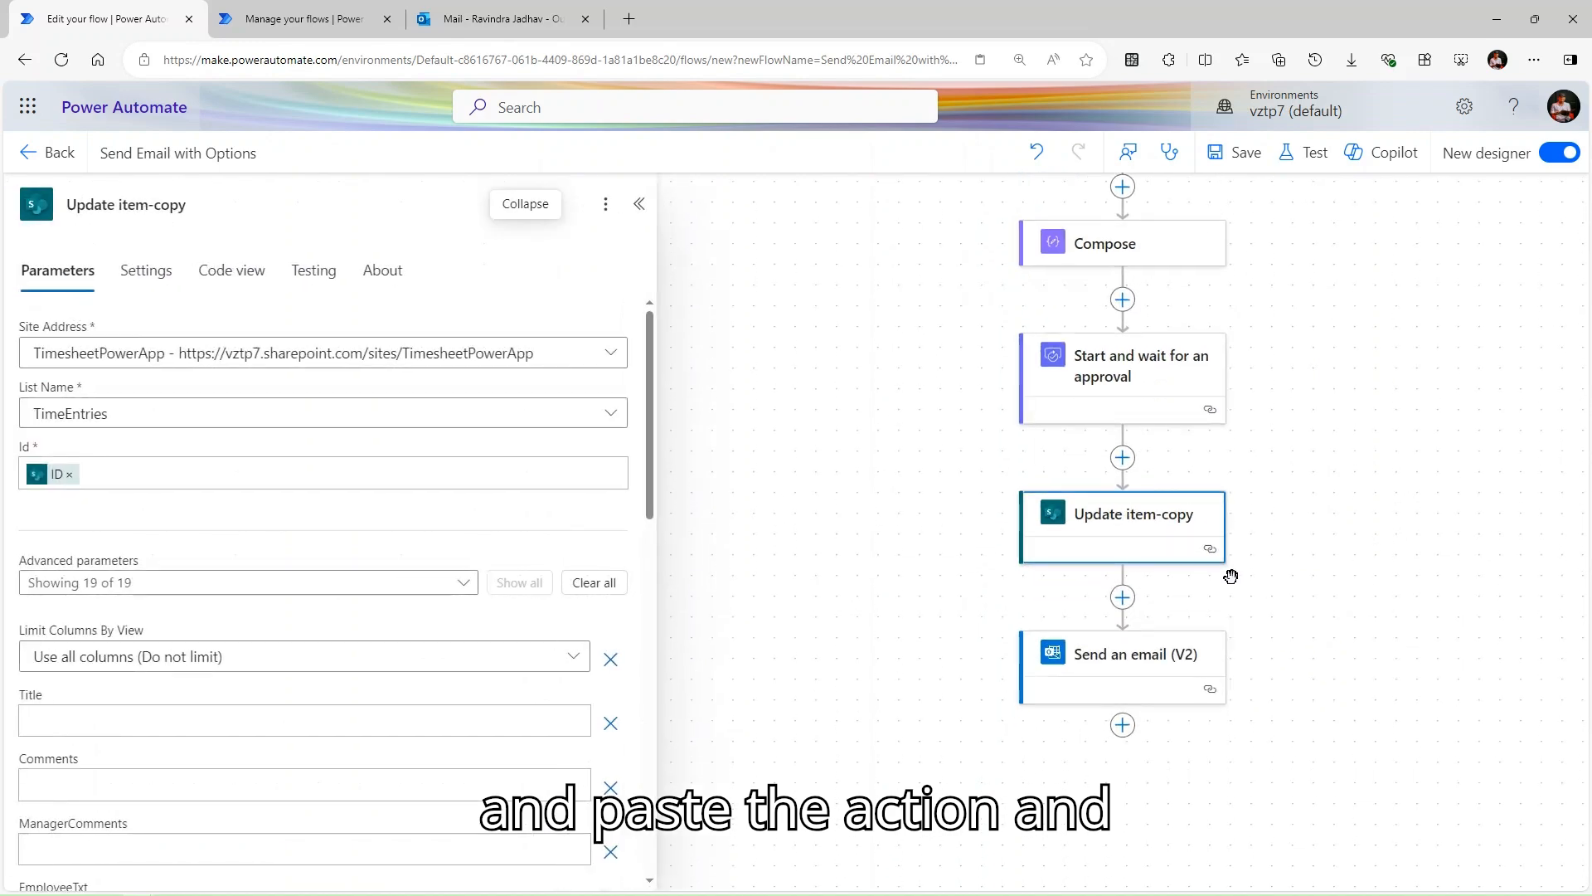
Clear the Shifts Value in the pasted Update item-copy action and set its Status Value to the approval's Outcome as a custom value.
scroll(545, 515, "down", 10)
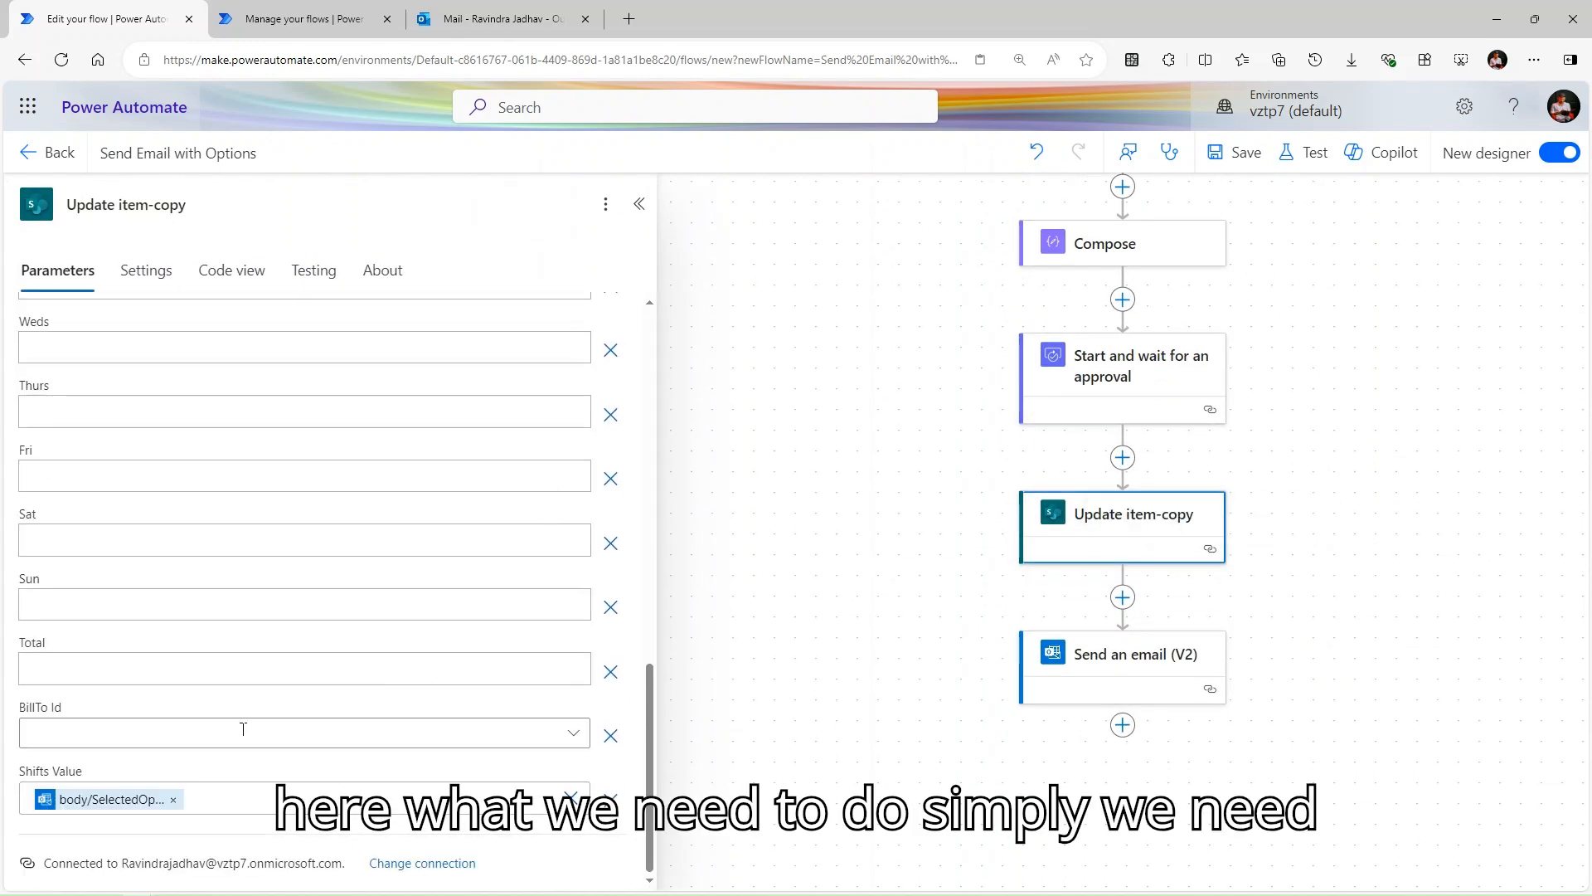
left_click(172, 800)
scroll(163, 636, "up", 4)
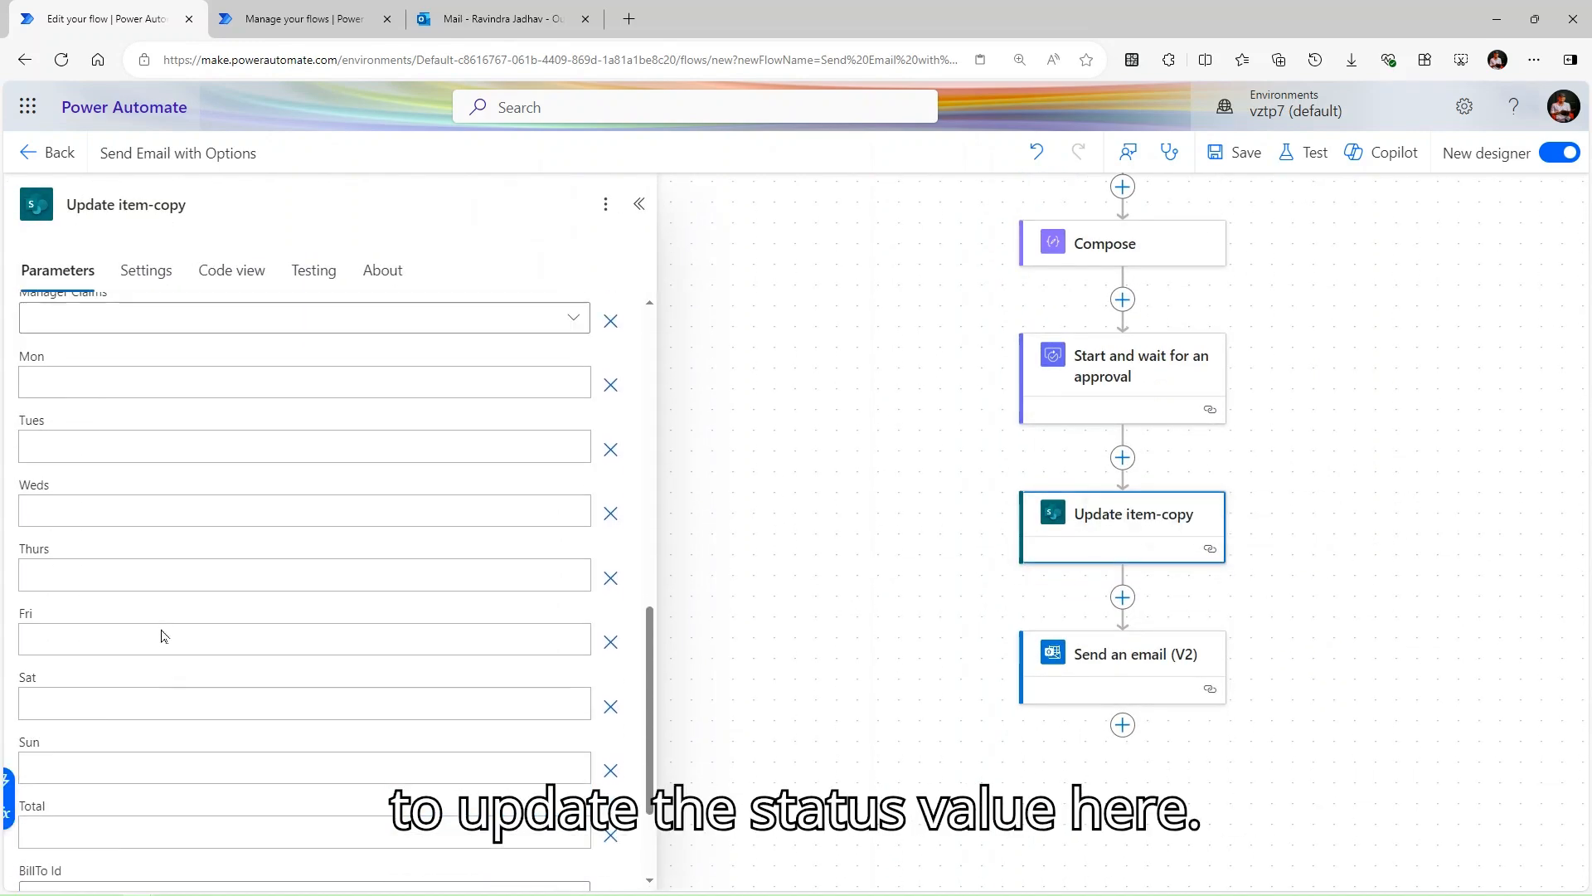
scroll(163, 636, "up", 2)
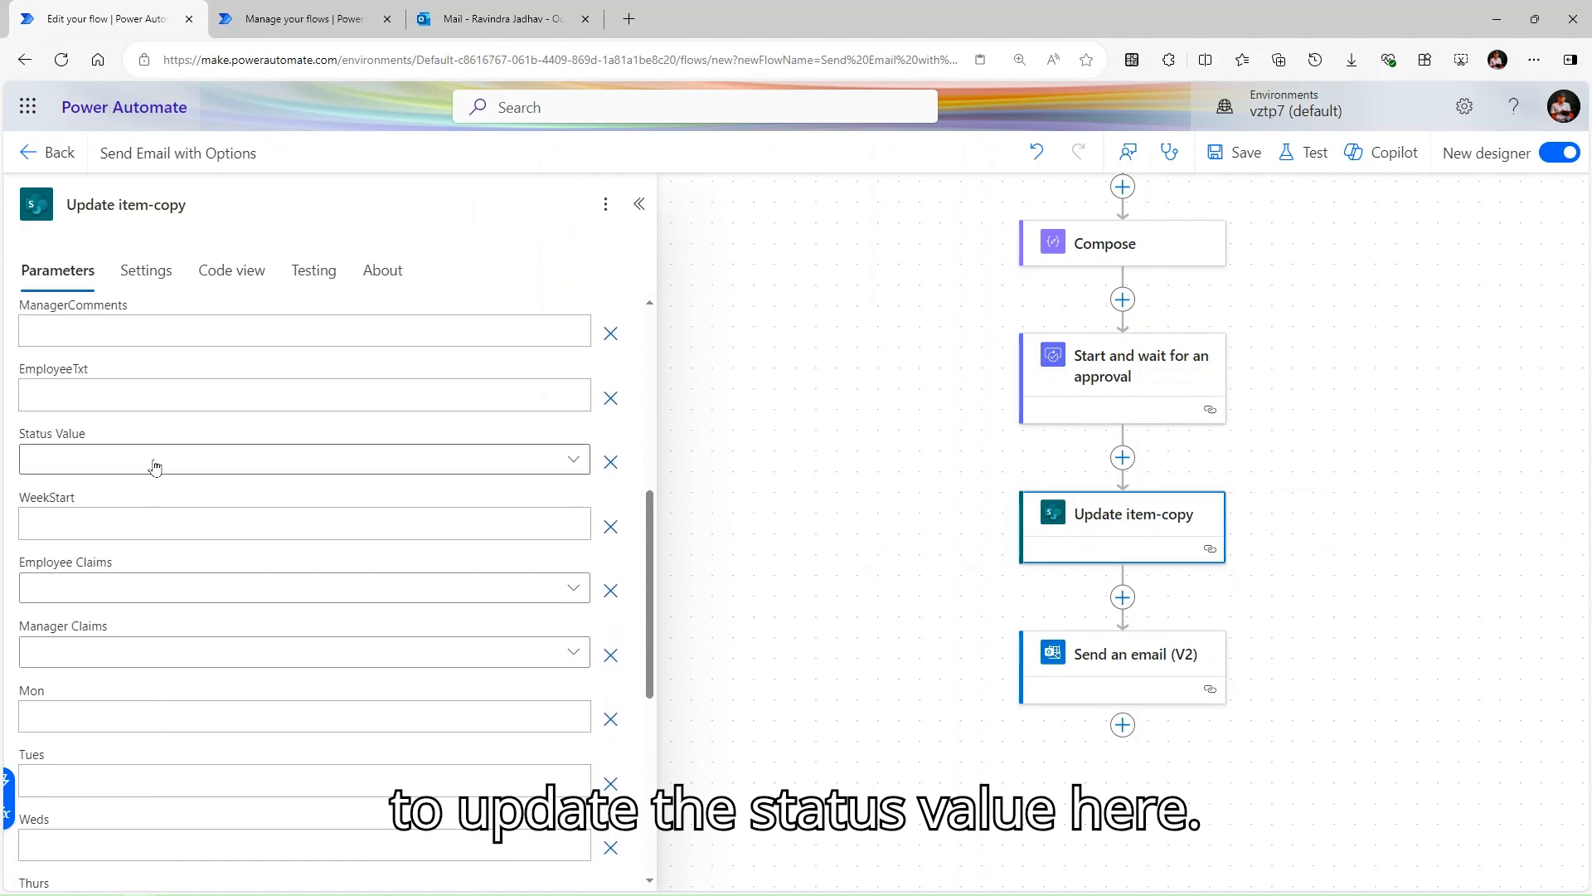
left_click(154, 462)
left_click(87, 644)
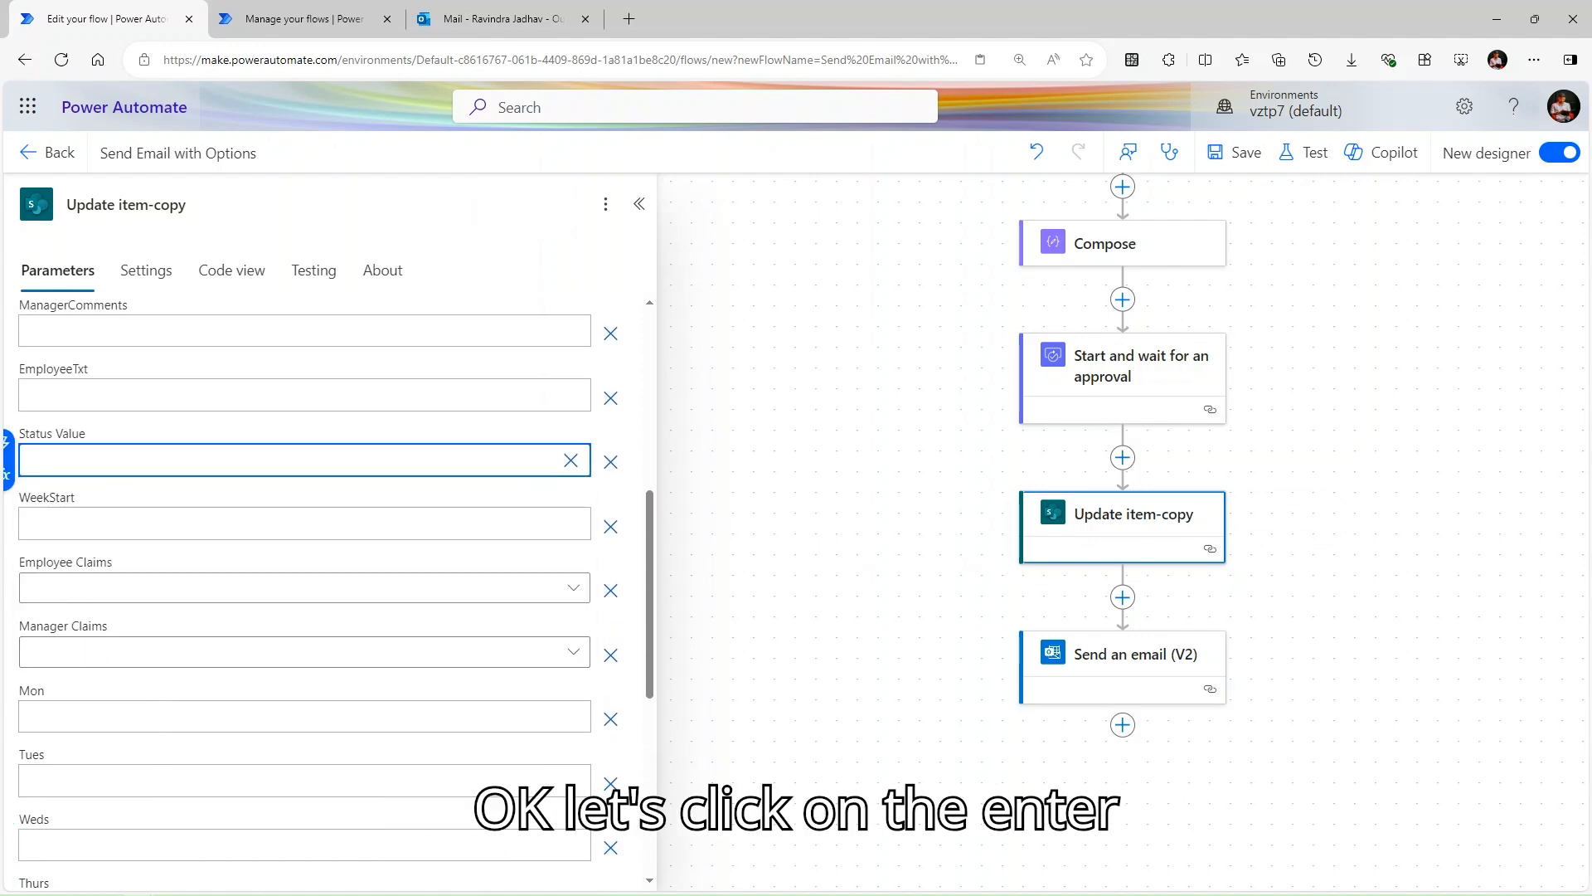
left_click(8, 441)
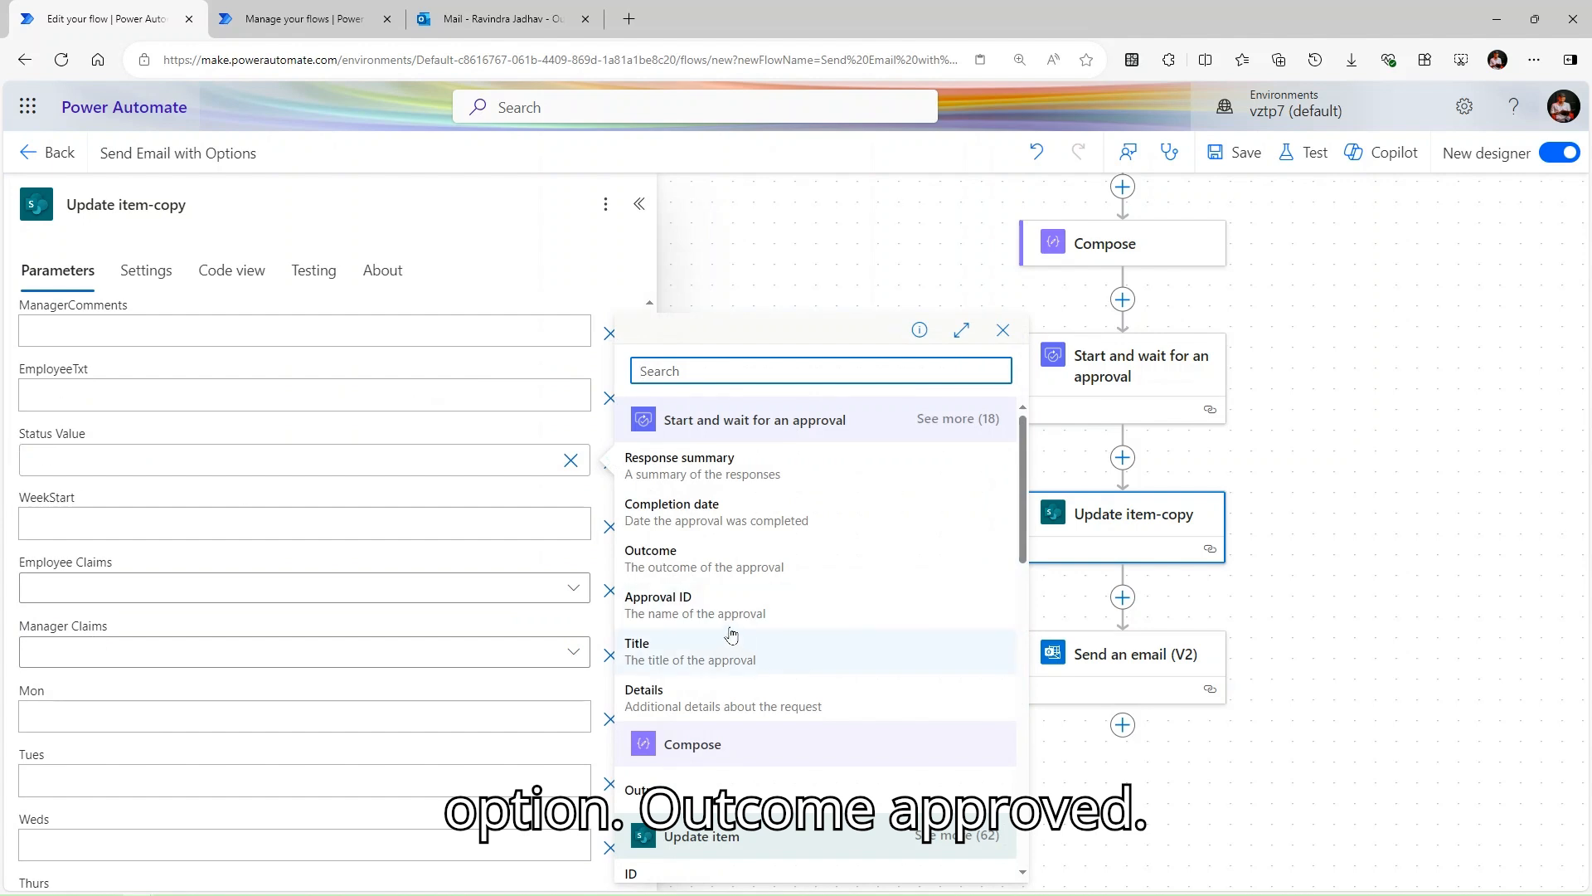
left_click(718, 557)
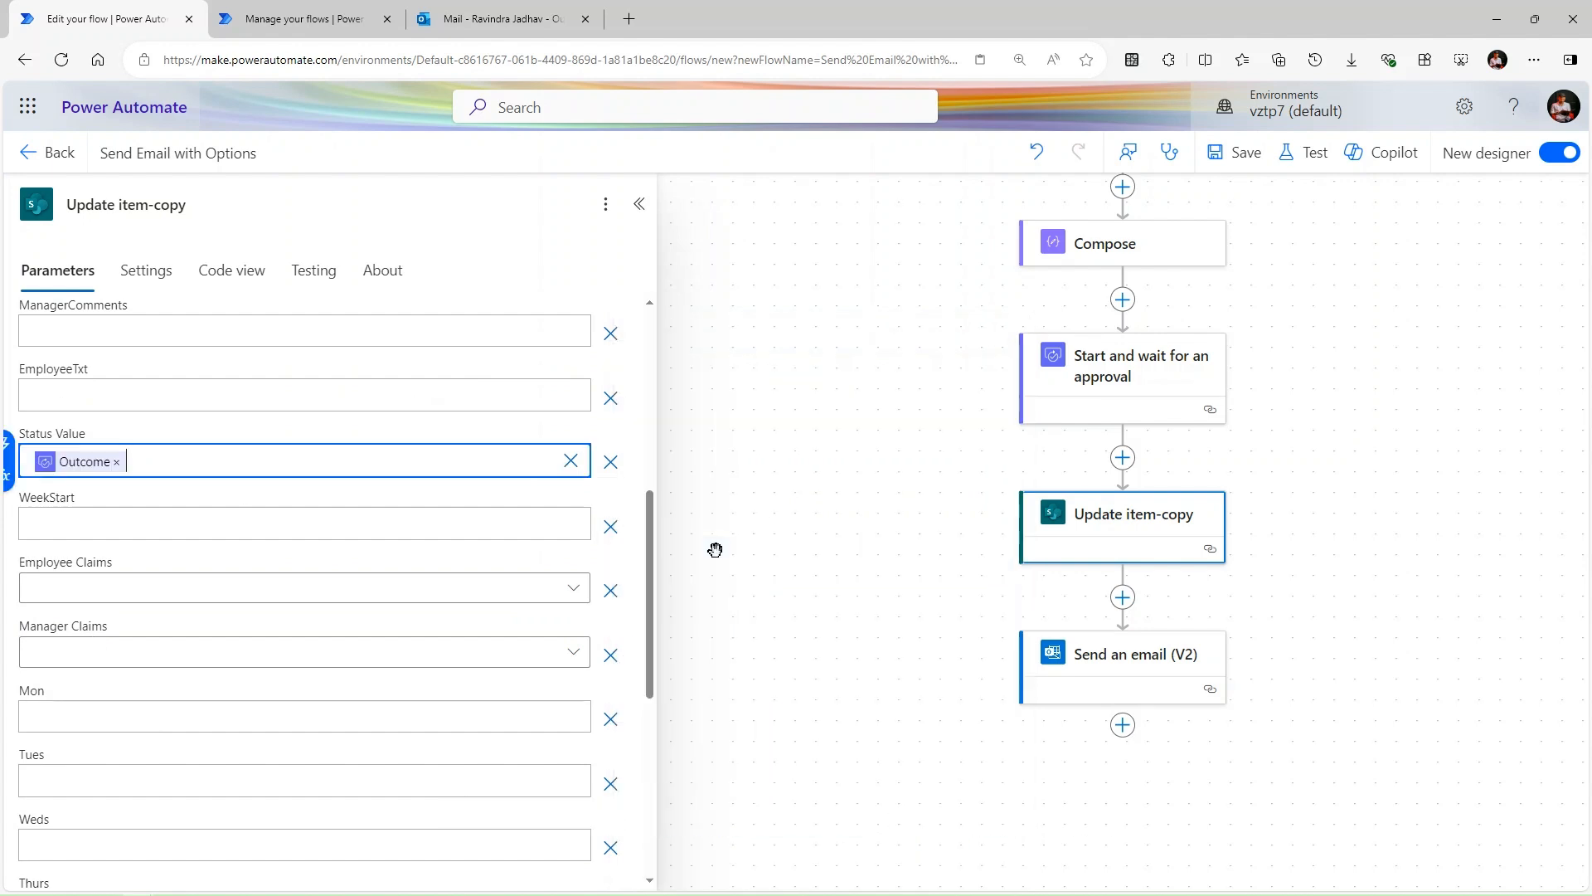
Save the flow, close the Flow Checker, and reopen the Send an email (V2) action.
left_click(1237, 166)
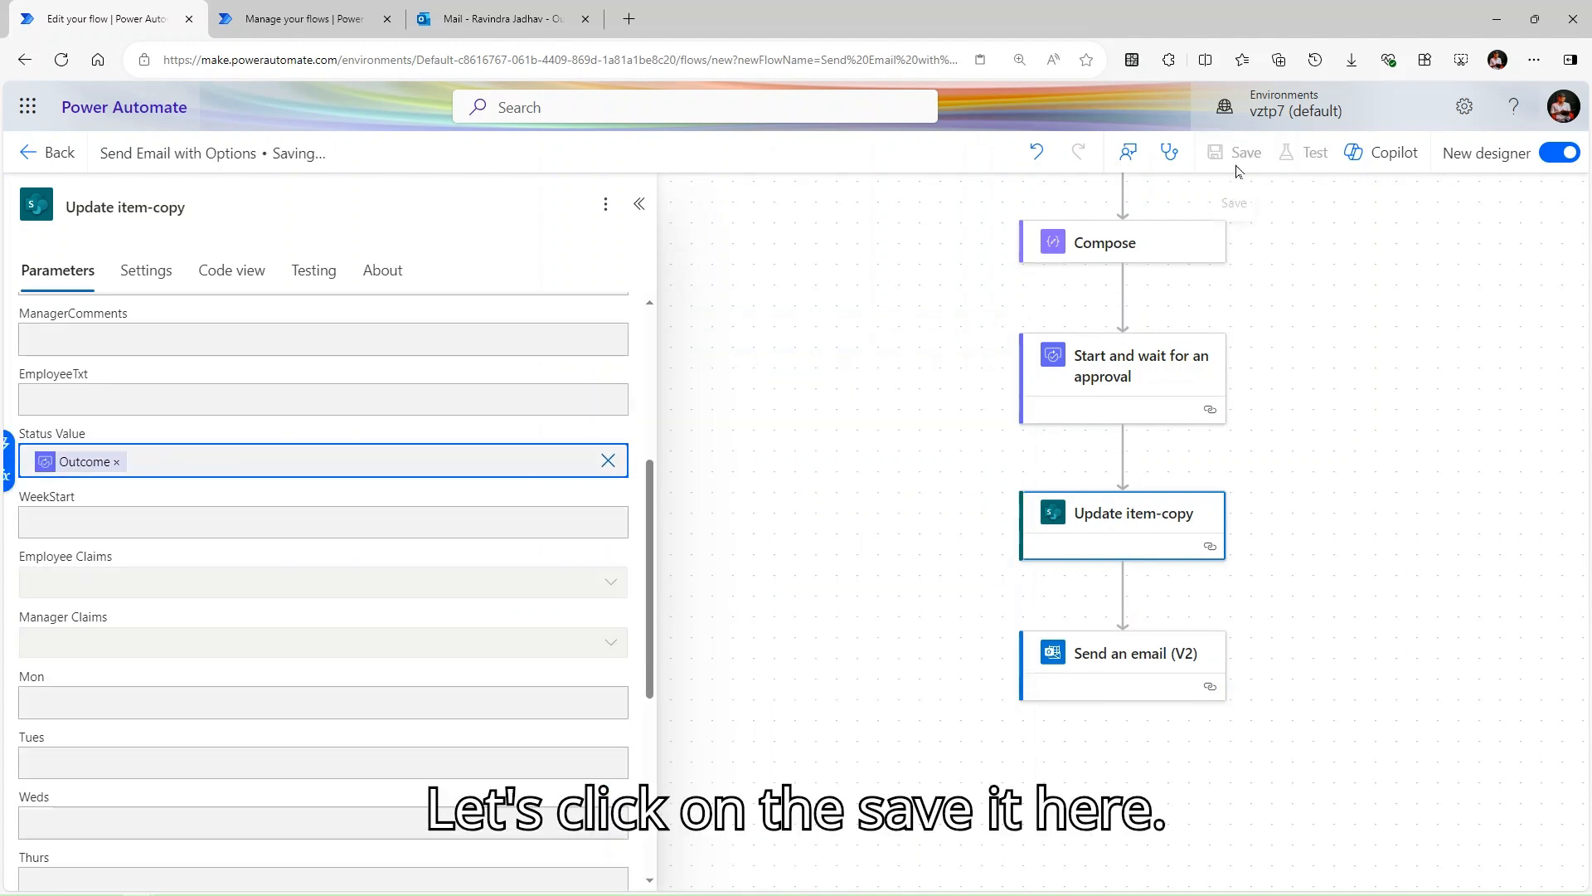
left_click(1131, 506)
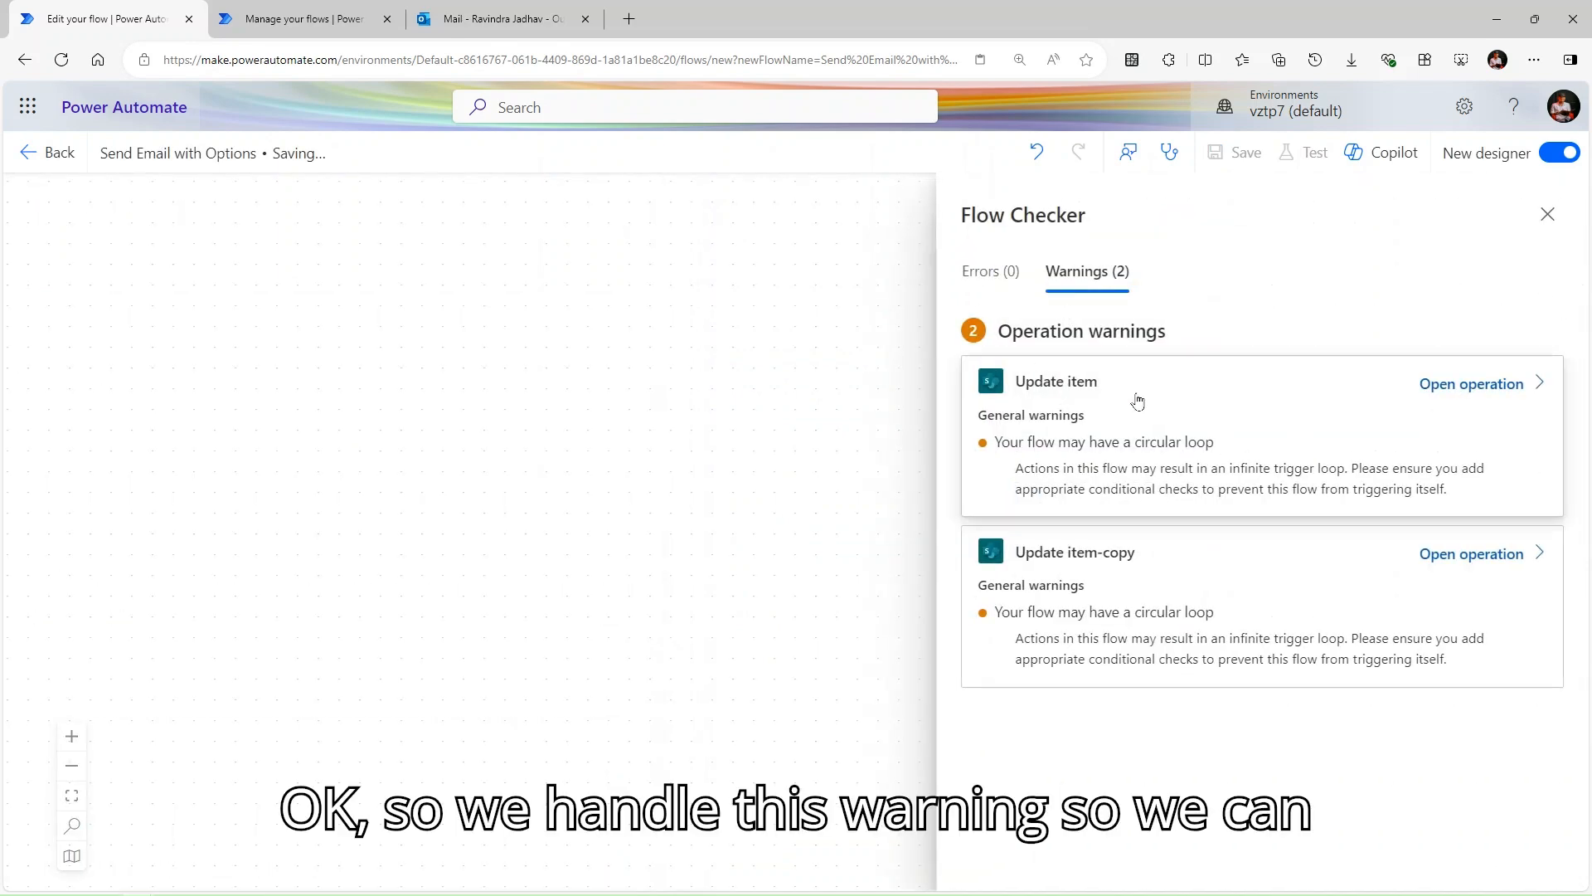
left_click(1546, 215)
left_click(1123, 501)
scroll(363, 573, "down", 3)
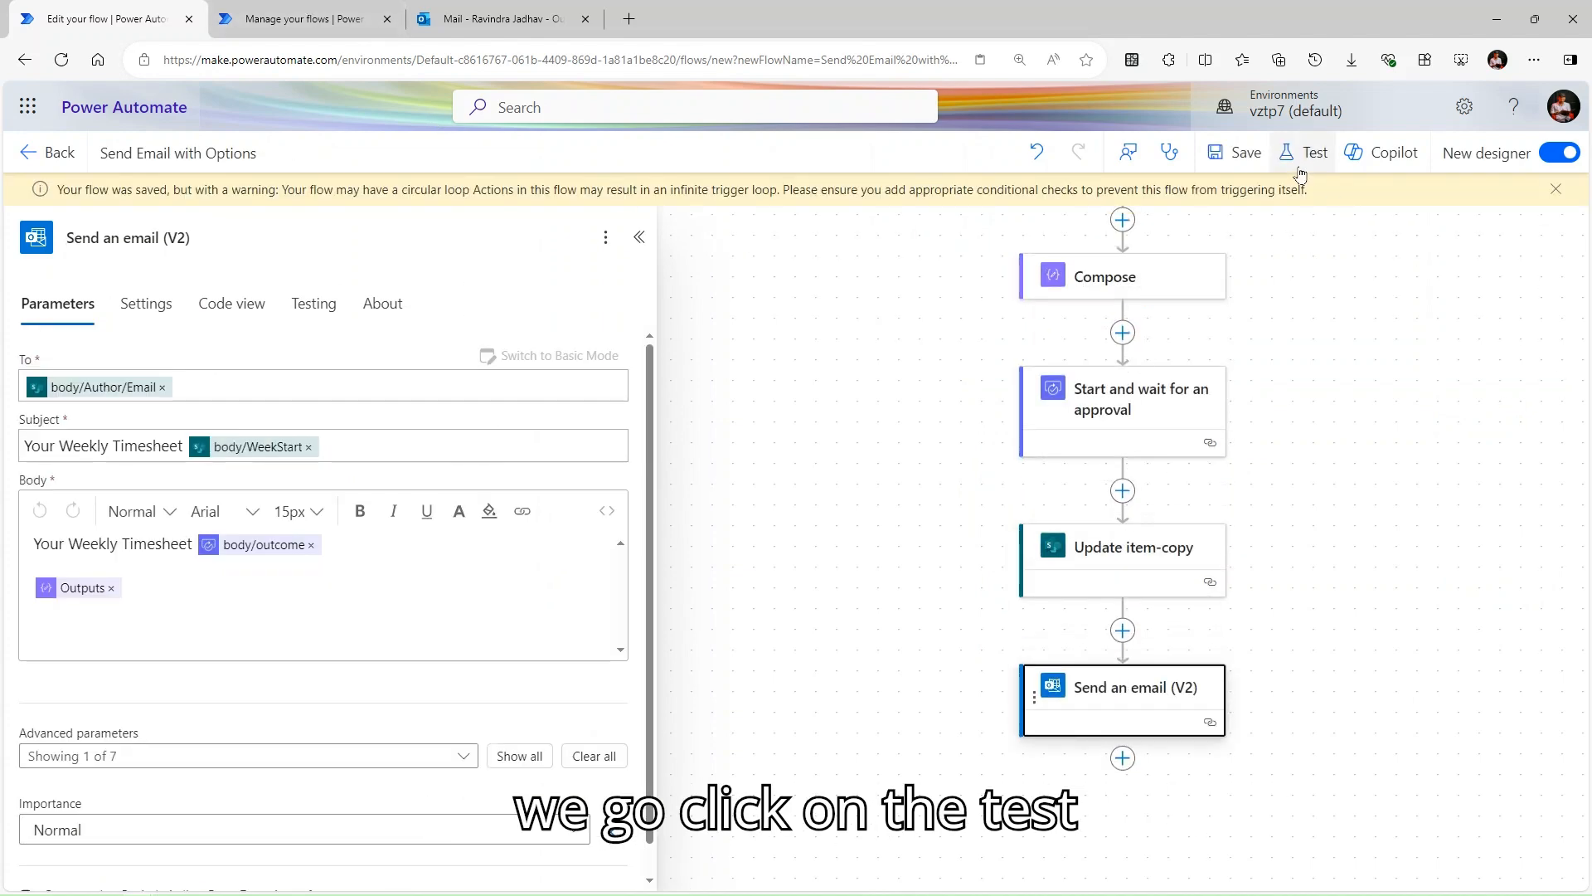
Start a manual test of the flow and switch to the TimeEntries list in SharePoint.
left_click(1303, 156)
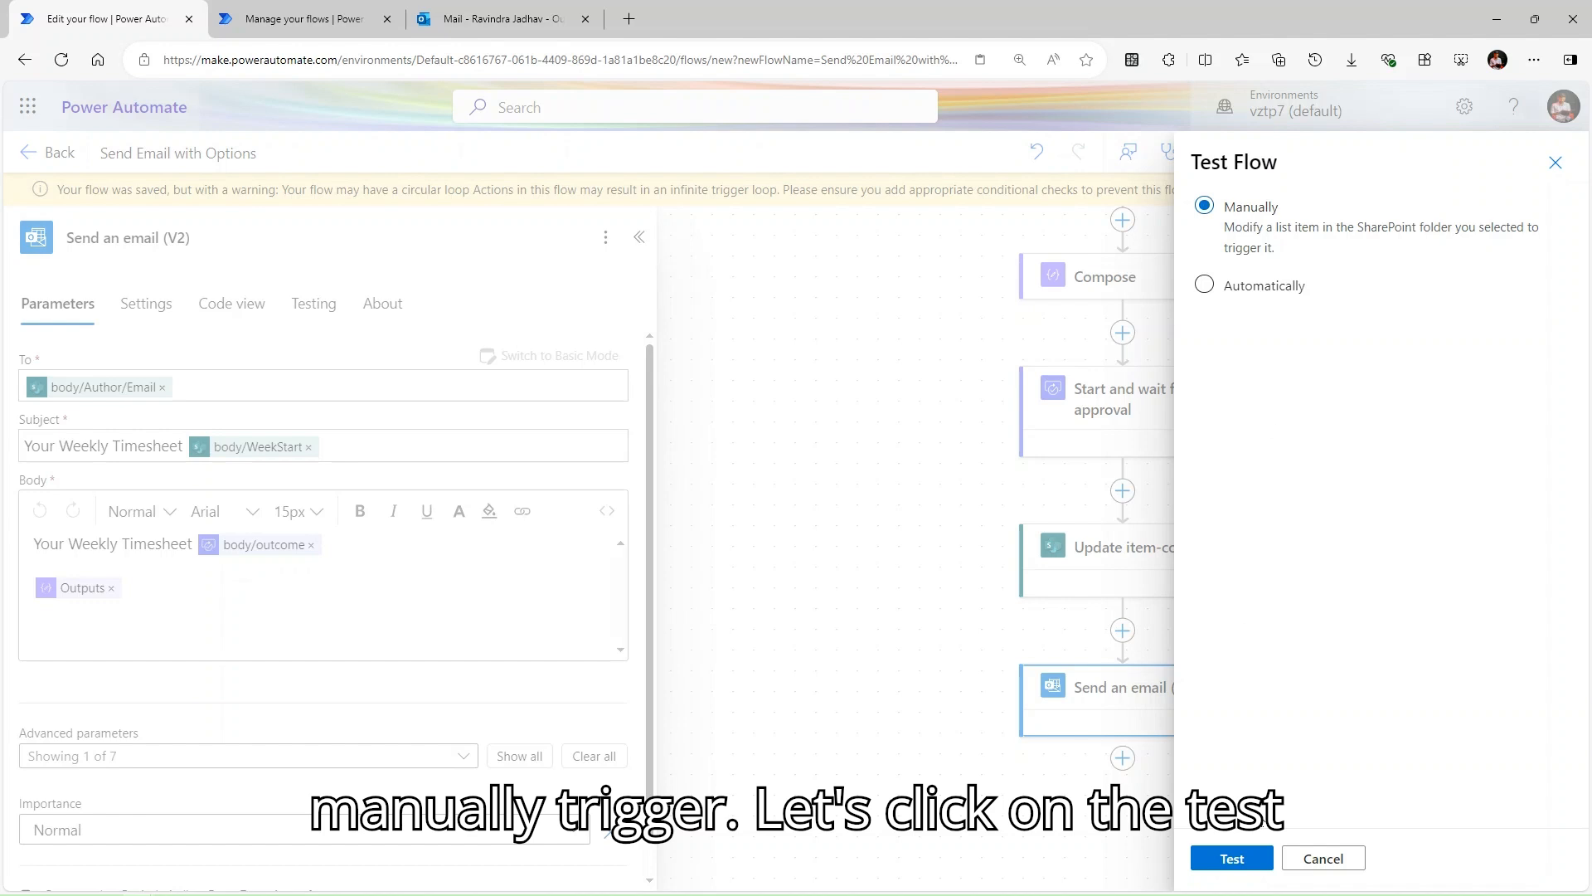
left_click(1233, 858)
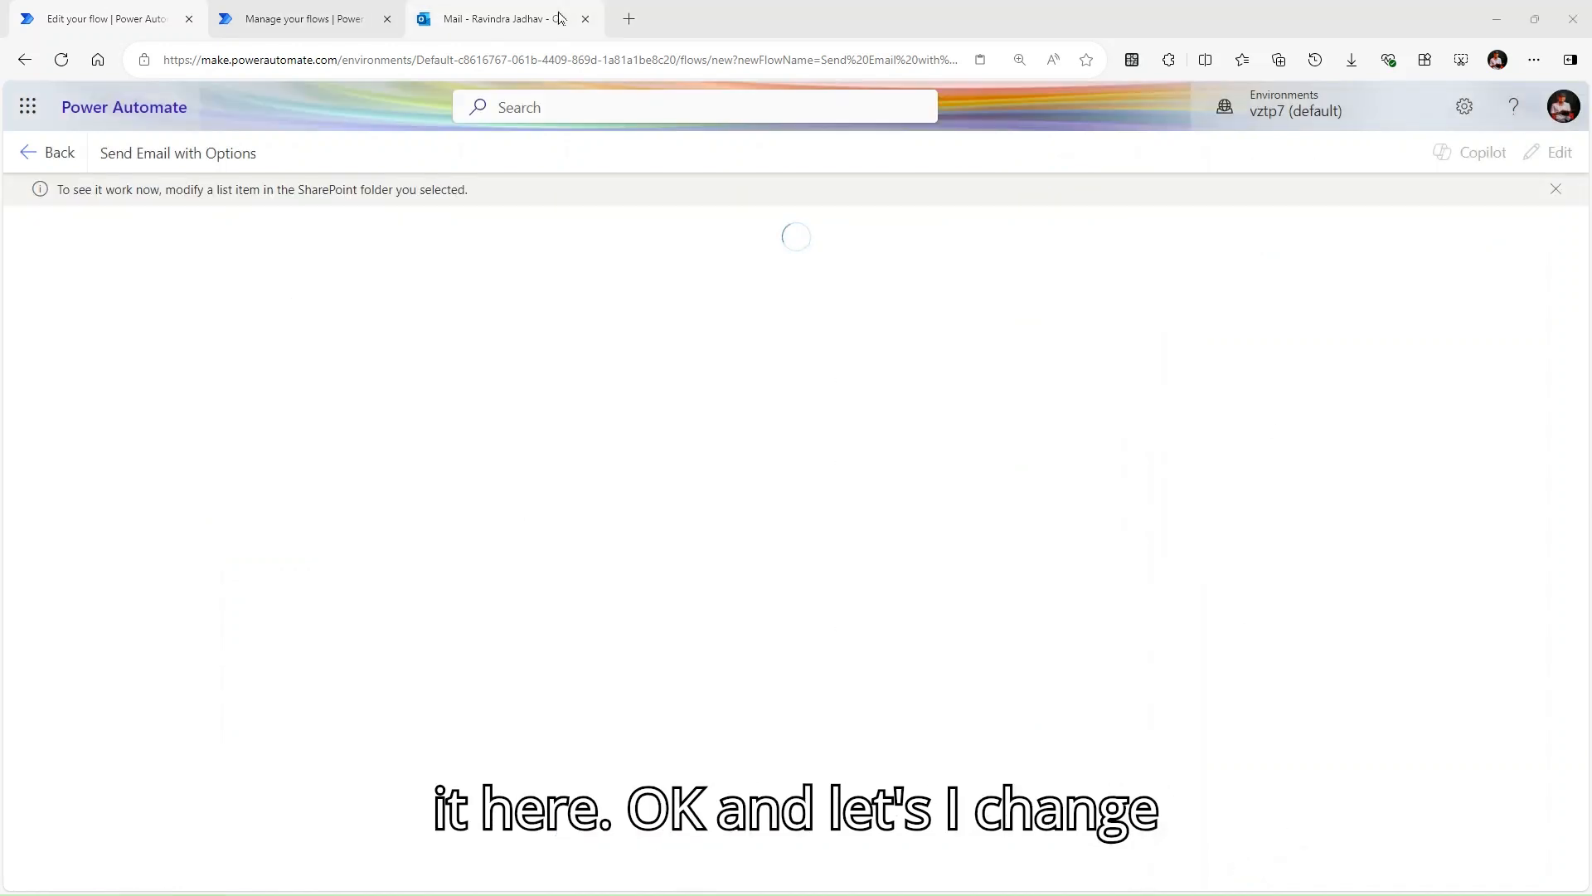
key("alt+Tab")
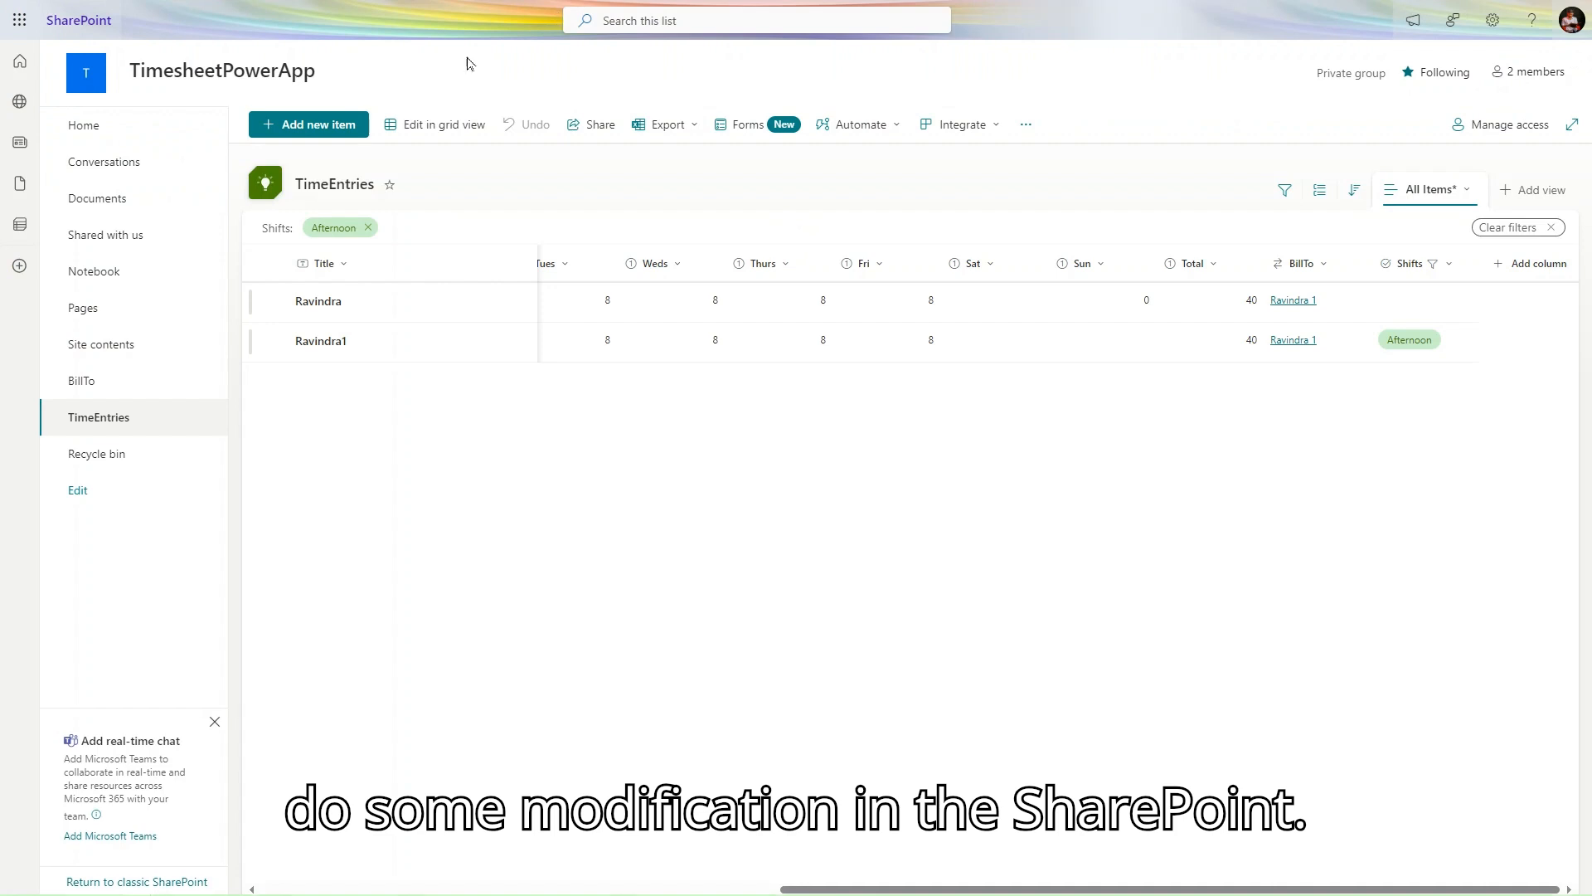
Create a new TimeEntries item and fill it from the saved entry with WeekStart 12/2/2024.
left_click(335, 124)
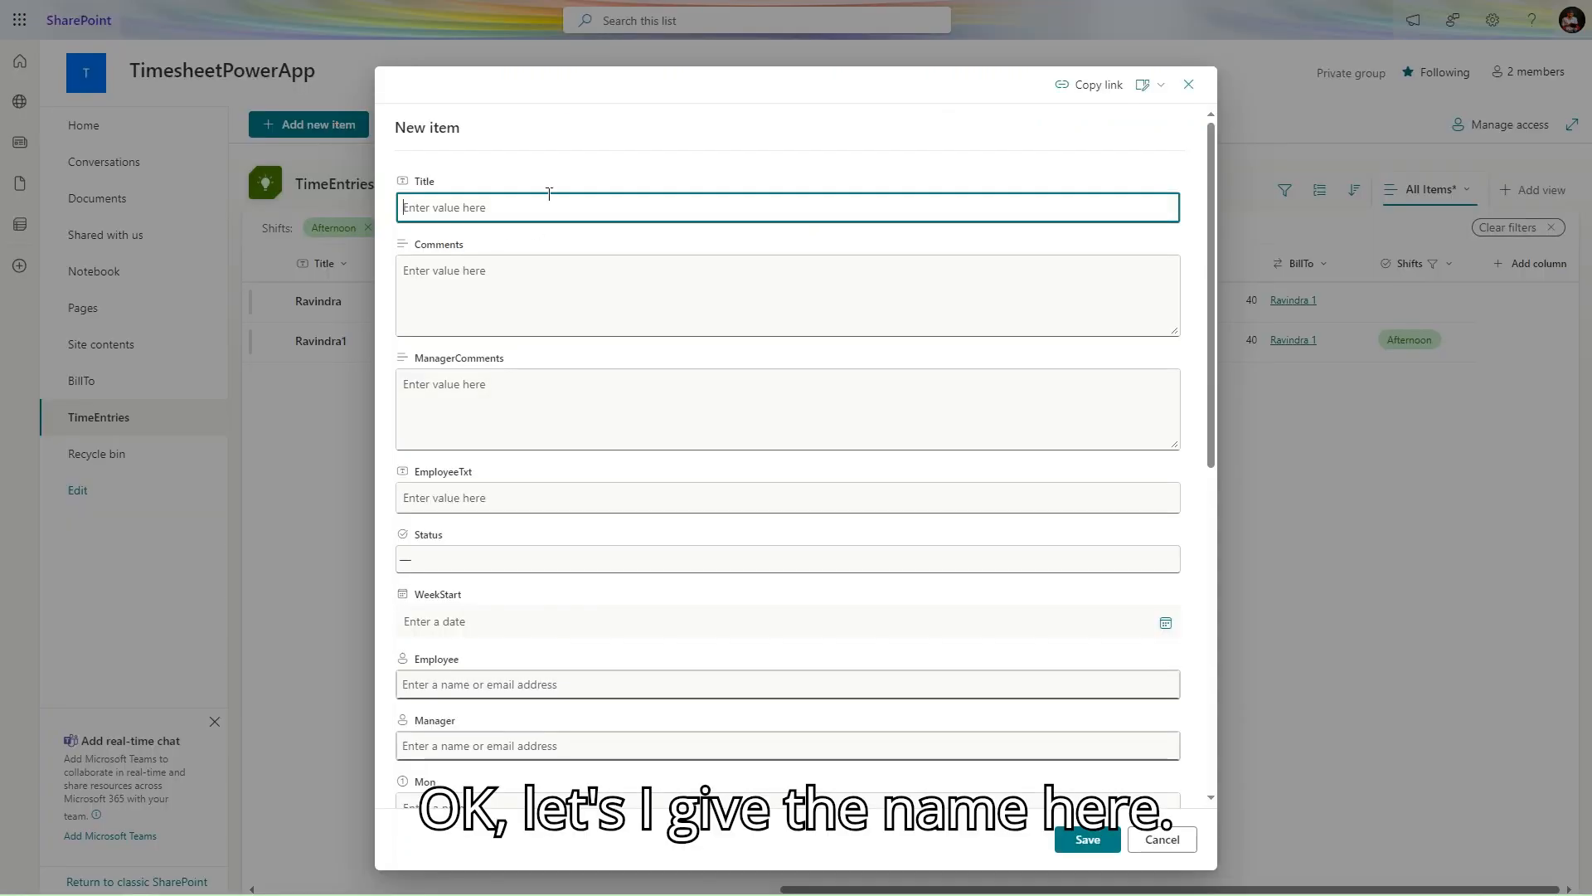
left_click(549, 199)
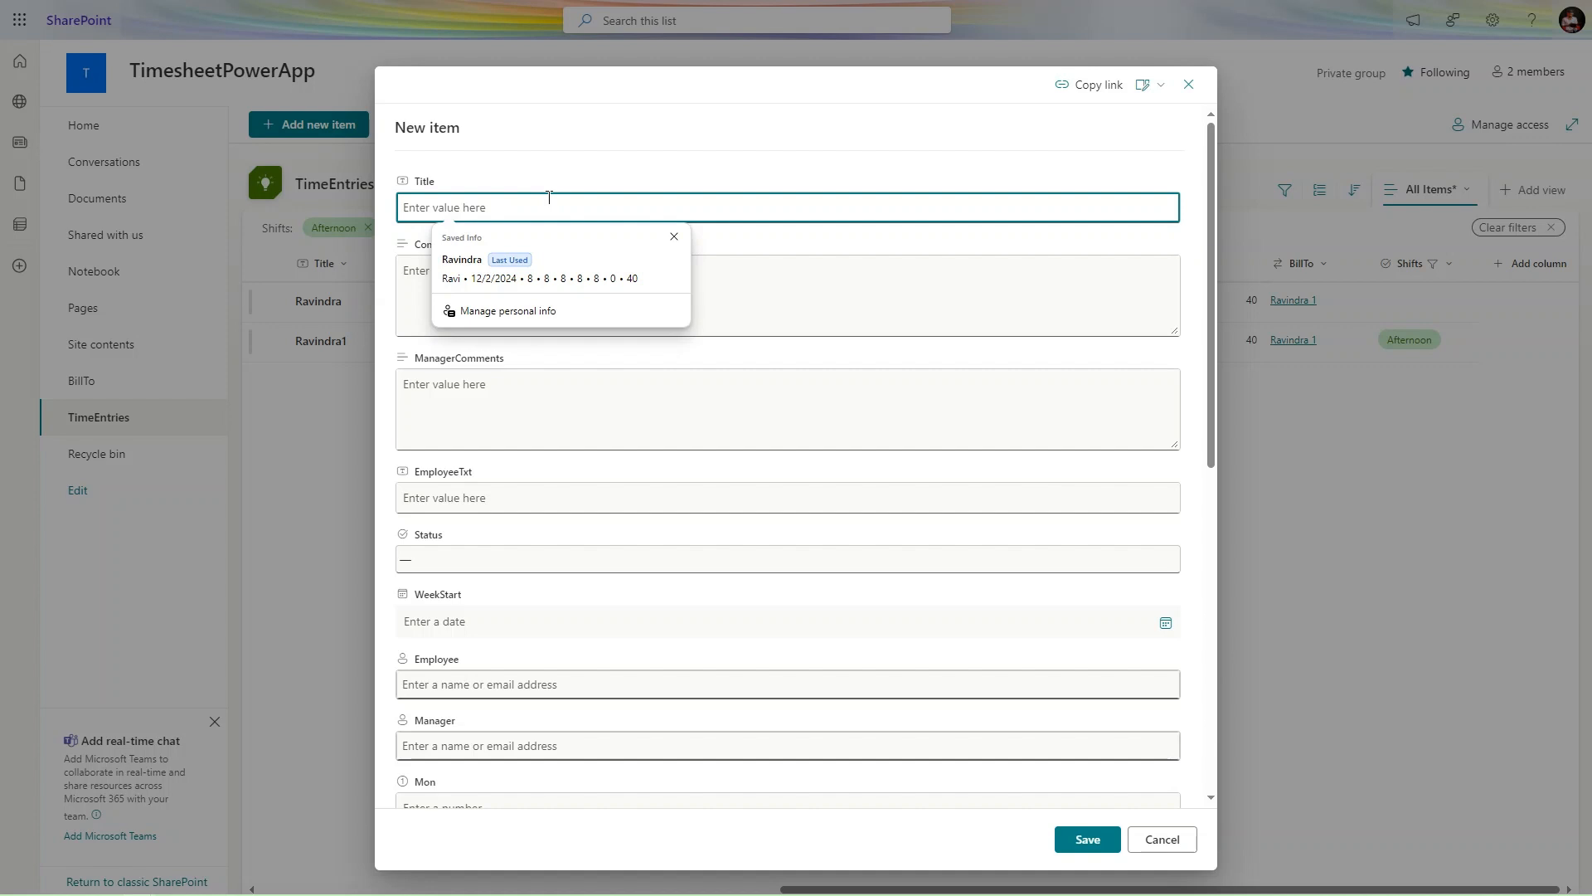
left_click(571, 259)
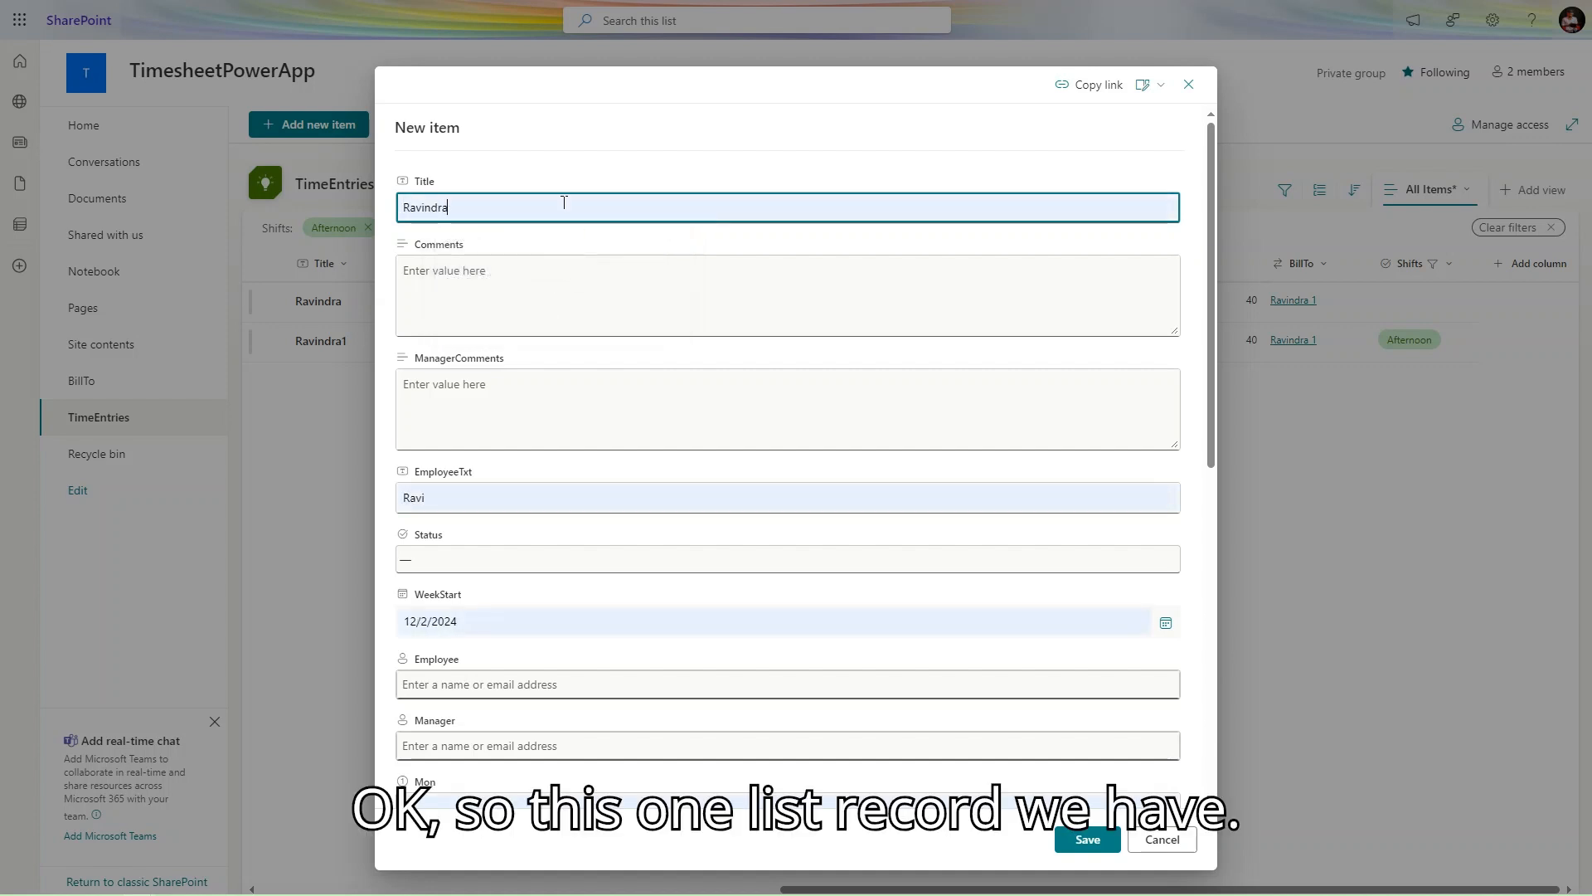
Append "11" to the name in the new item's Title and "1" to the name in its EmployeeTxt.
type("1")
key("Tab")
key("Tab")
key("Tab")
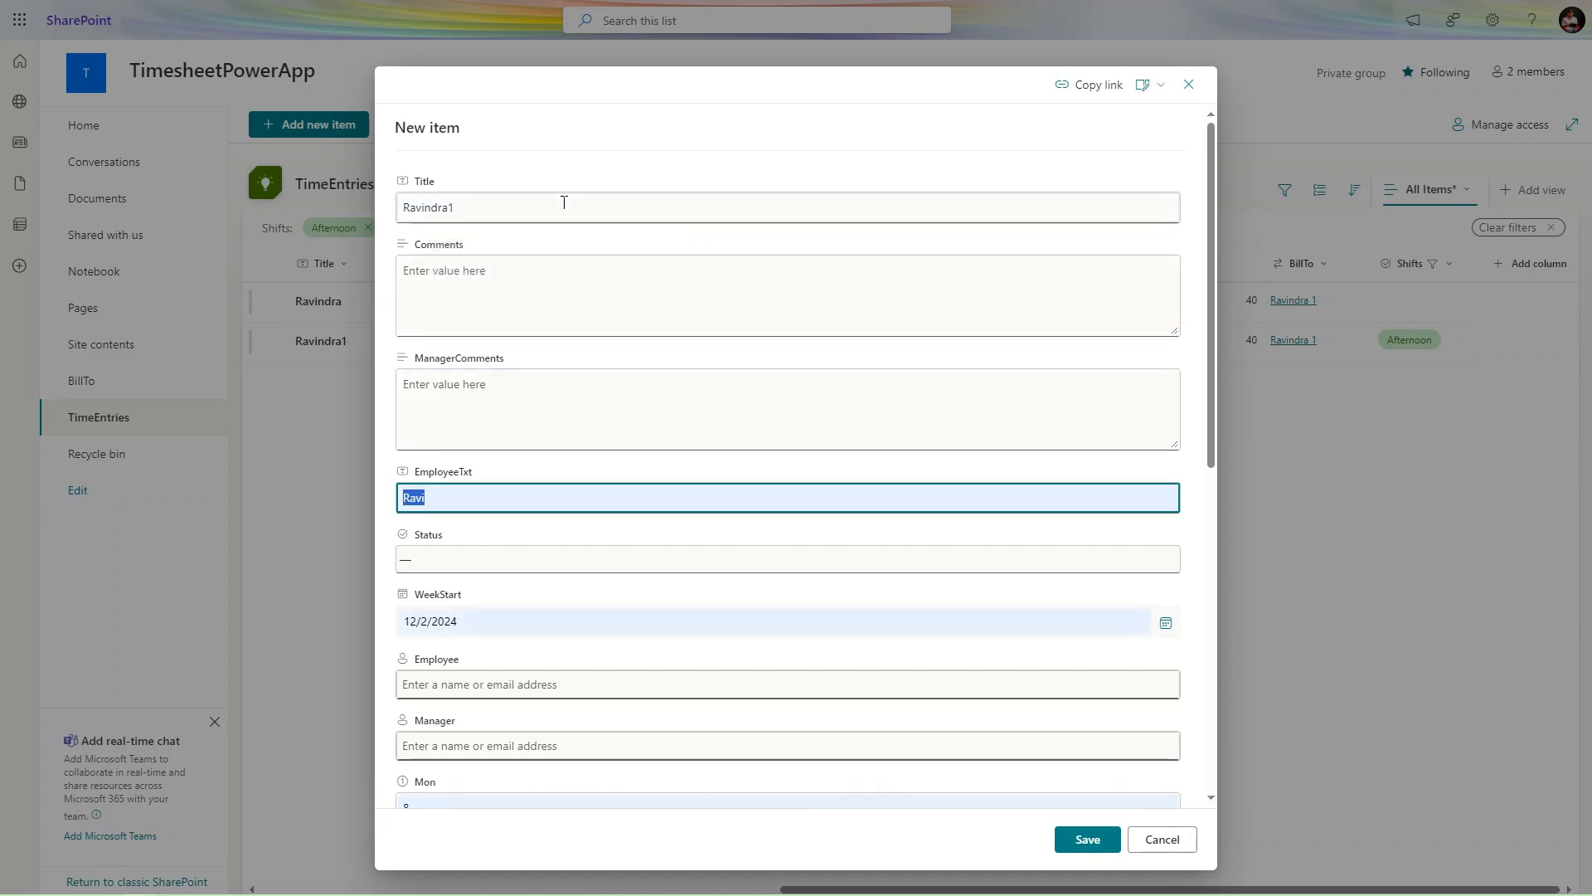
type("Ravi1")
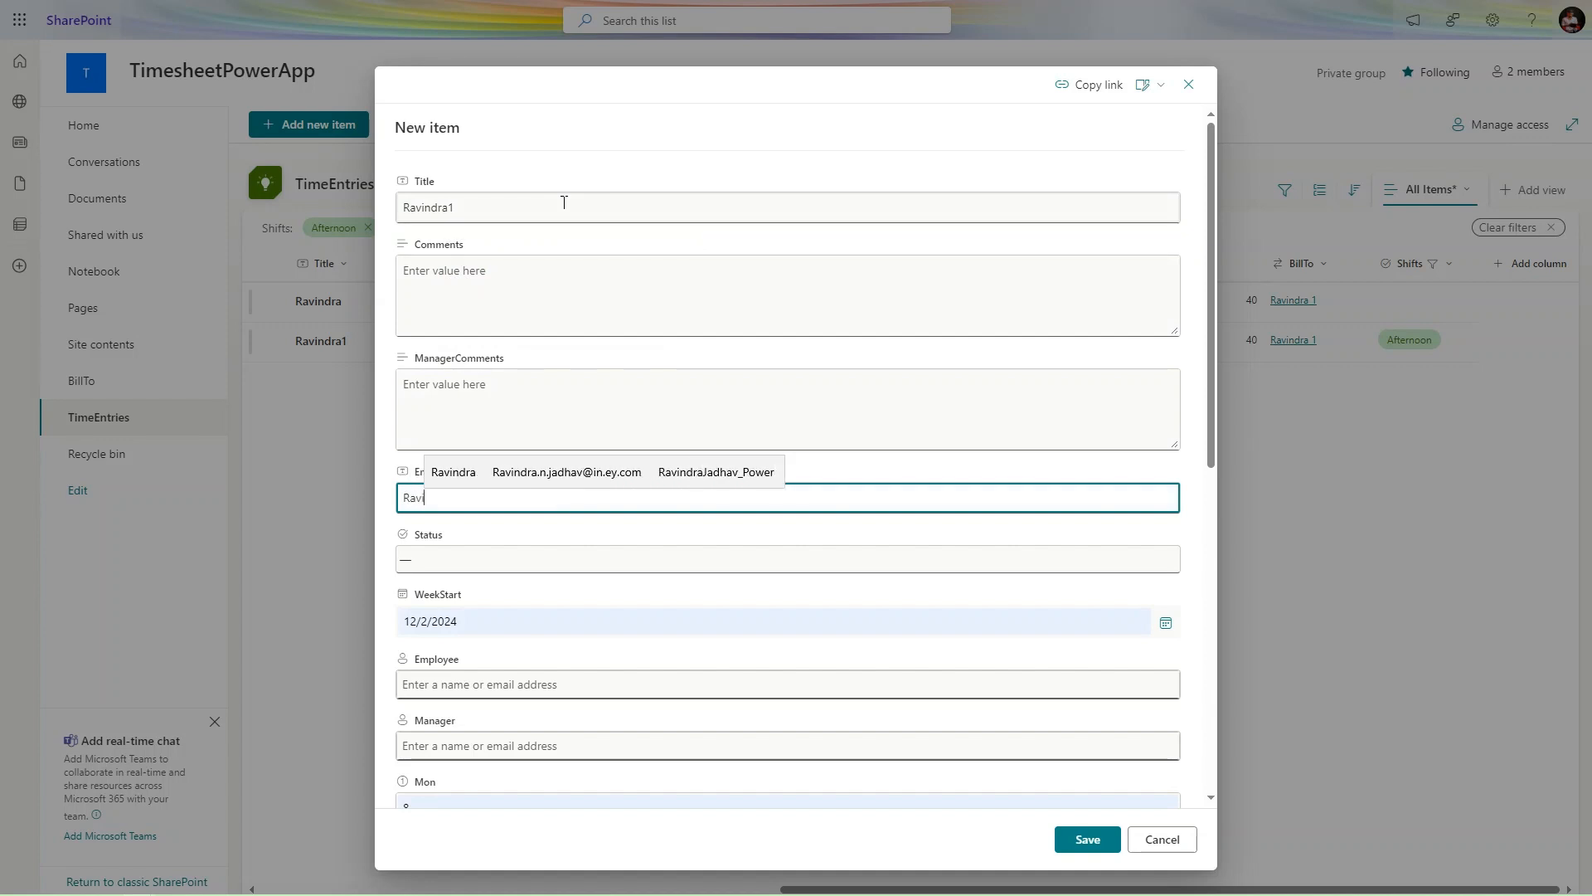
left_click(564, 202)
left_click(564, 203)
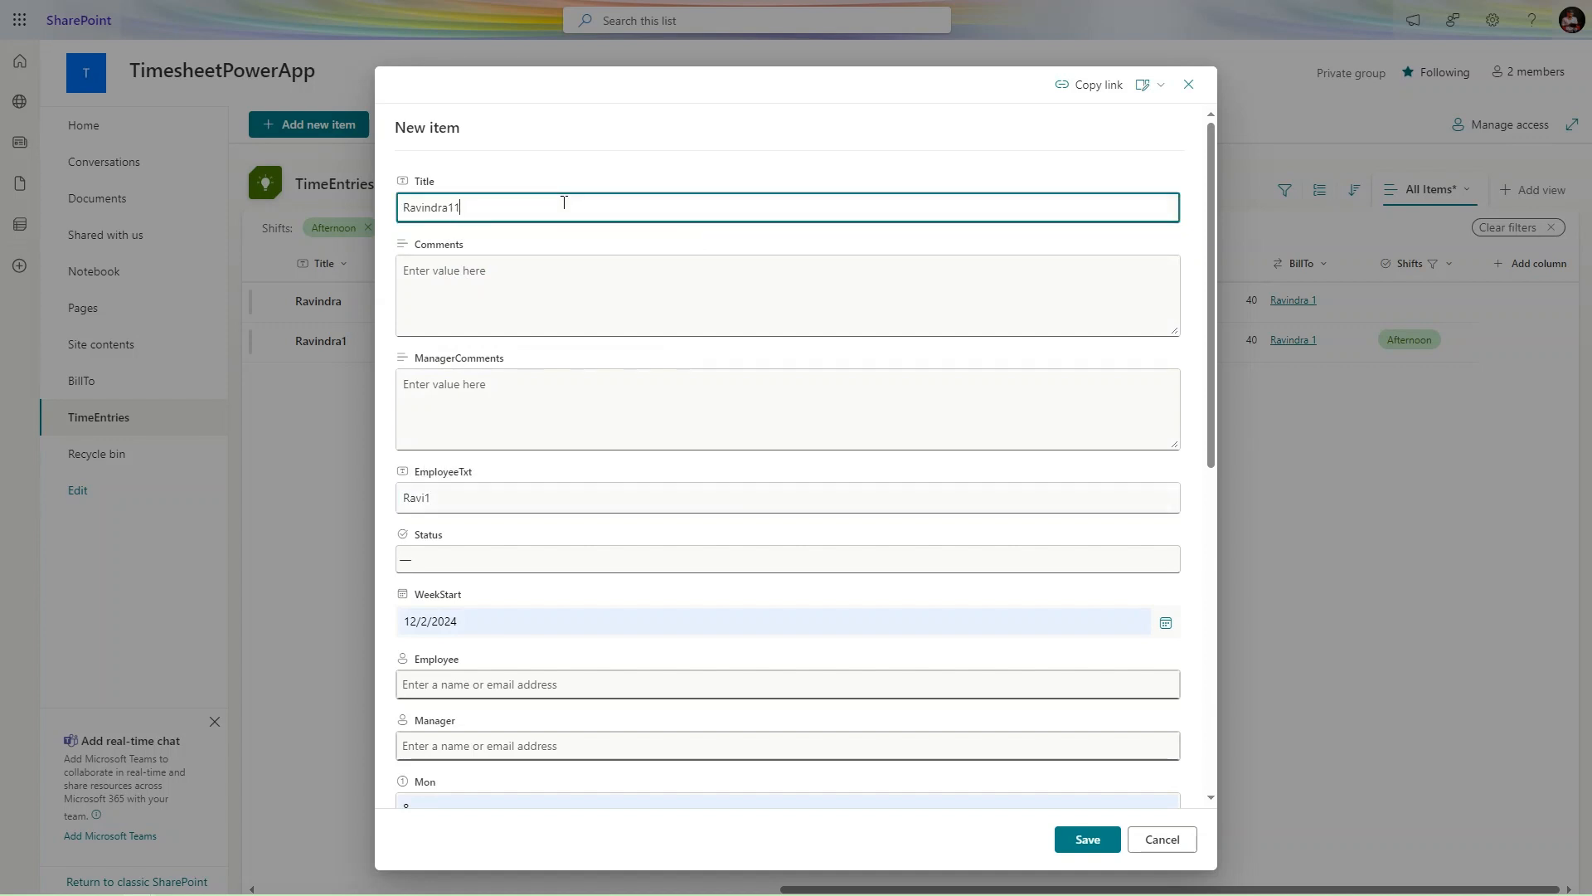
scroll(665, 556, "down", 3)
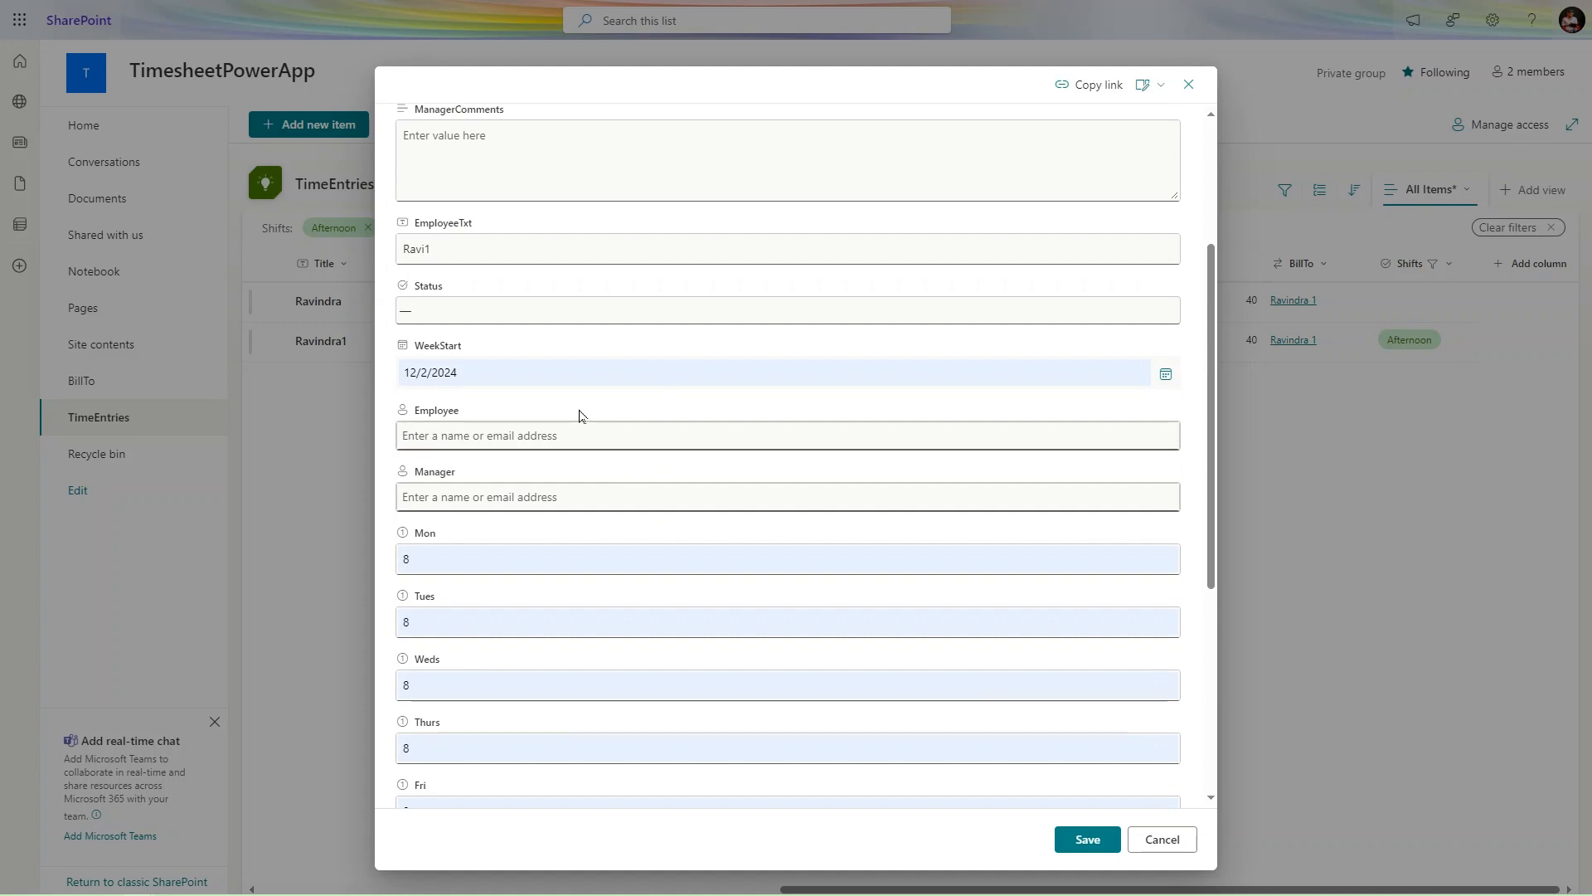
Assign the suggested site owner as both Employee and Manager of the new TimeEntries item.
left_click(591, 446)
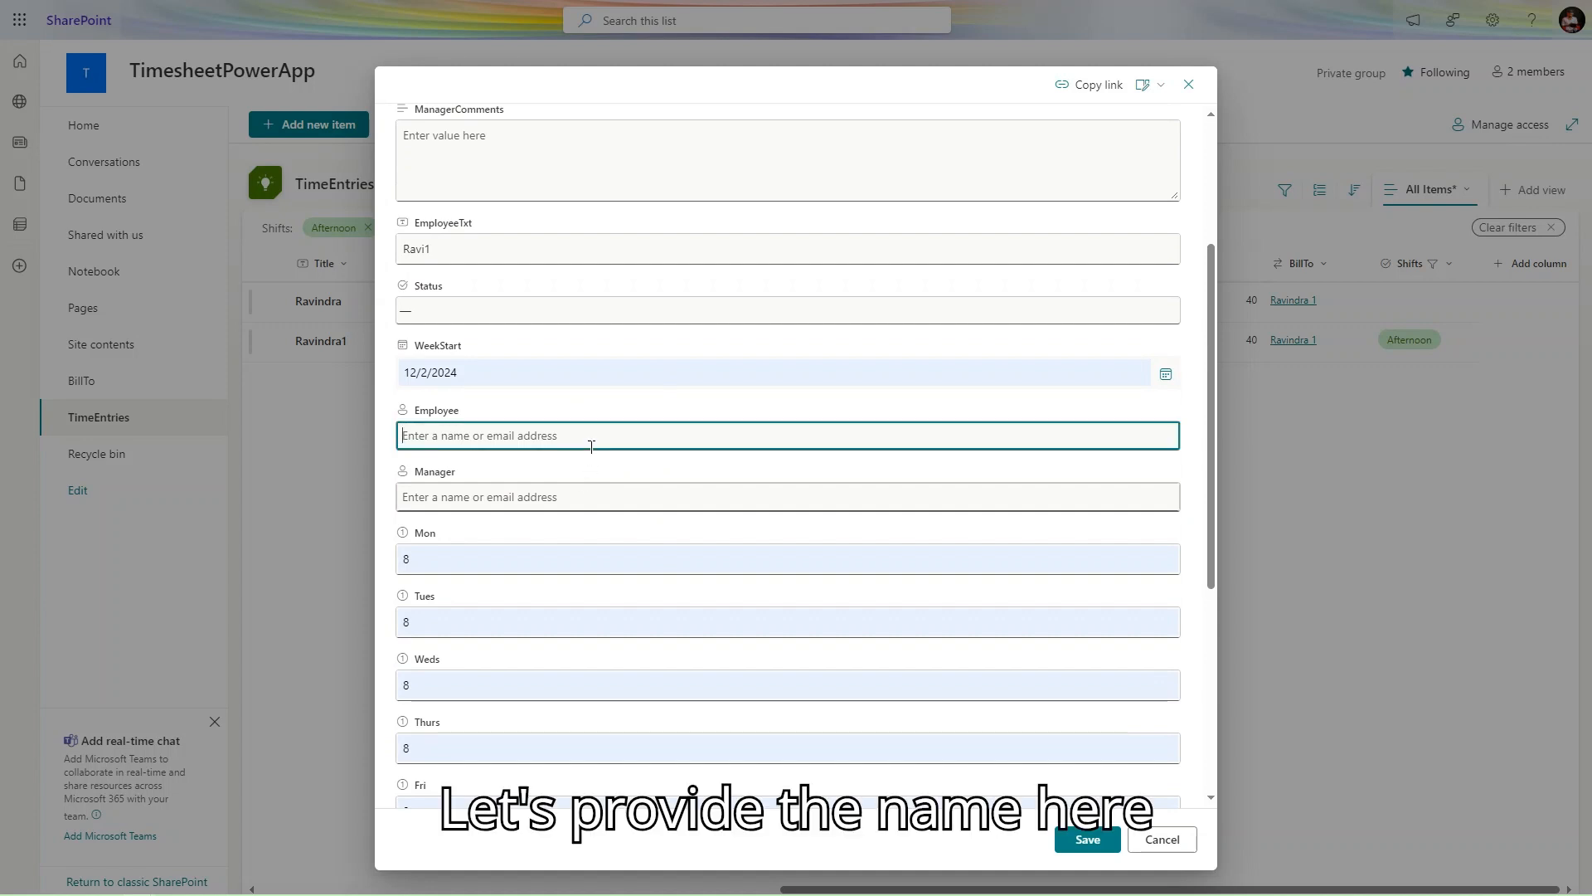
type("rav")
left_click(515, 471)
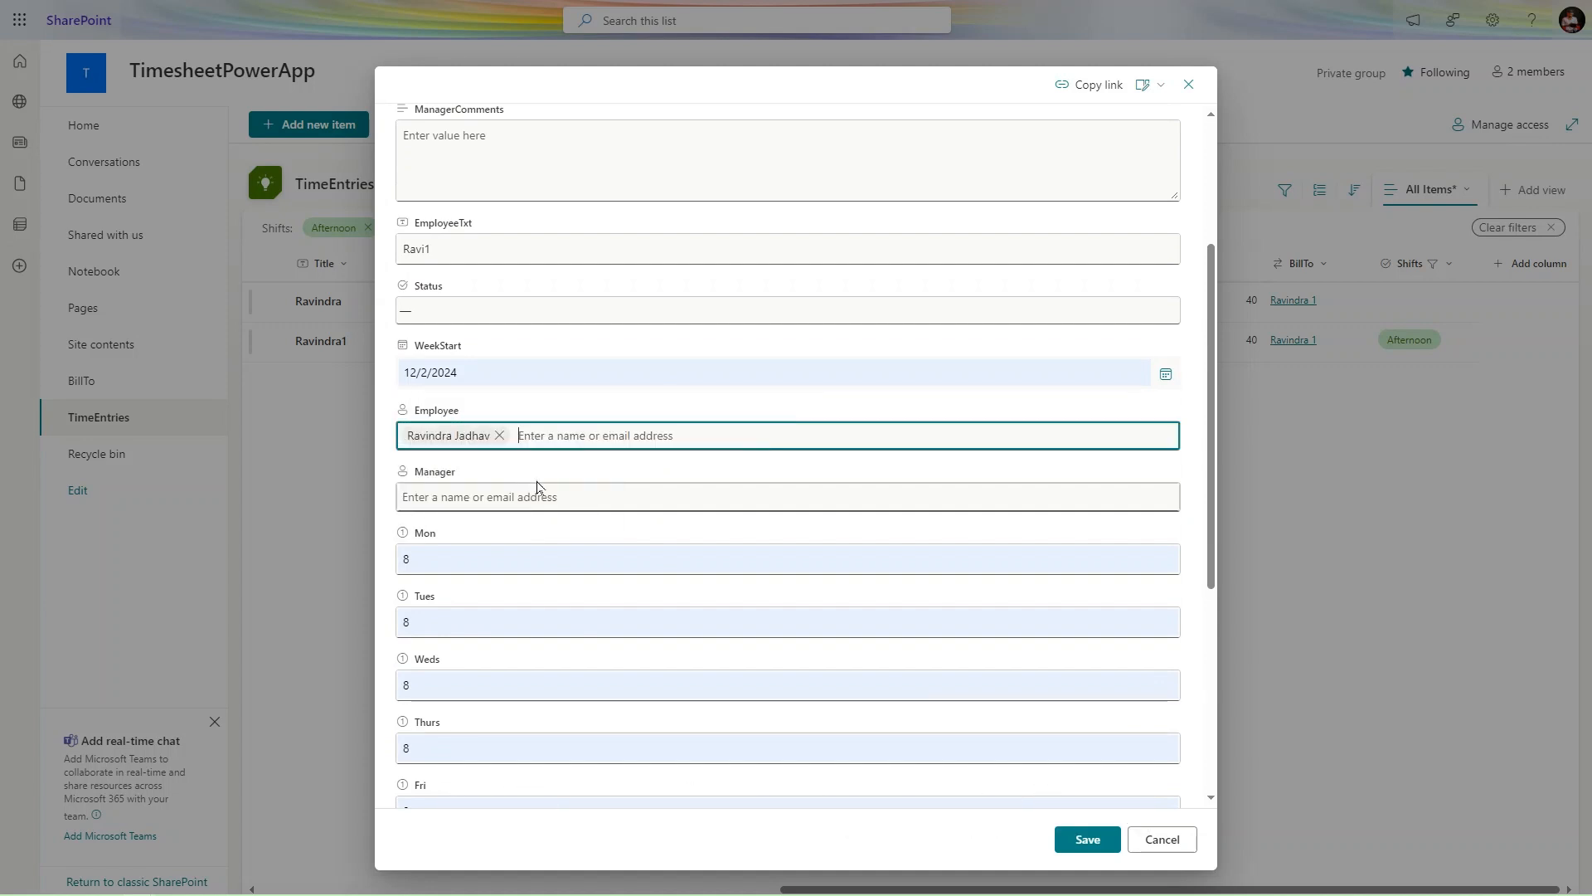
left_click(544, 496)
type("rav")
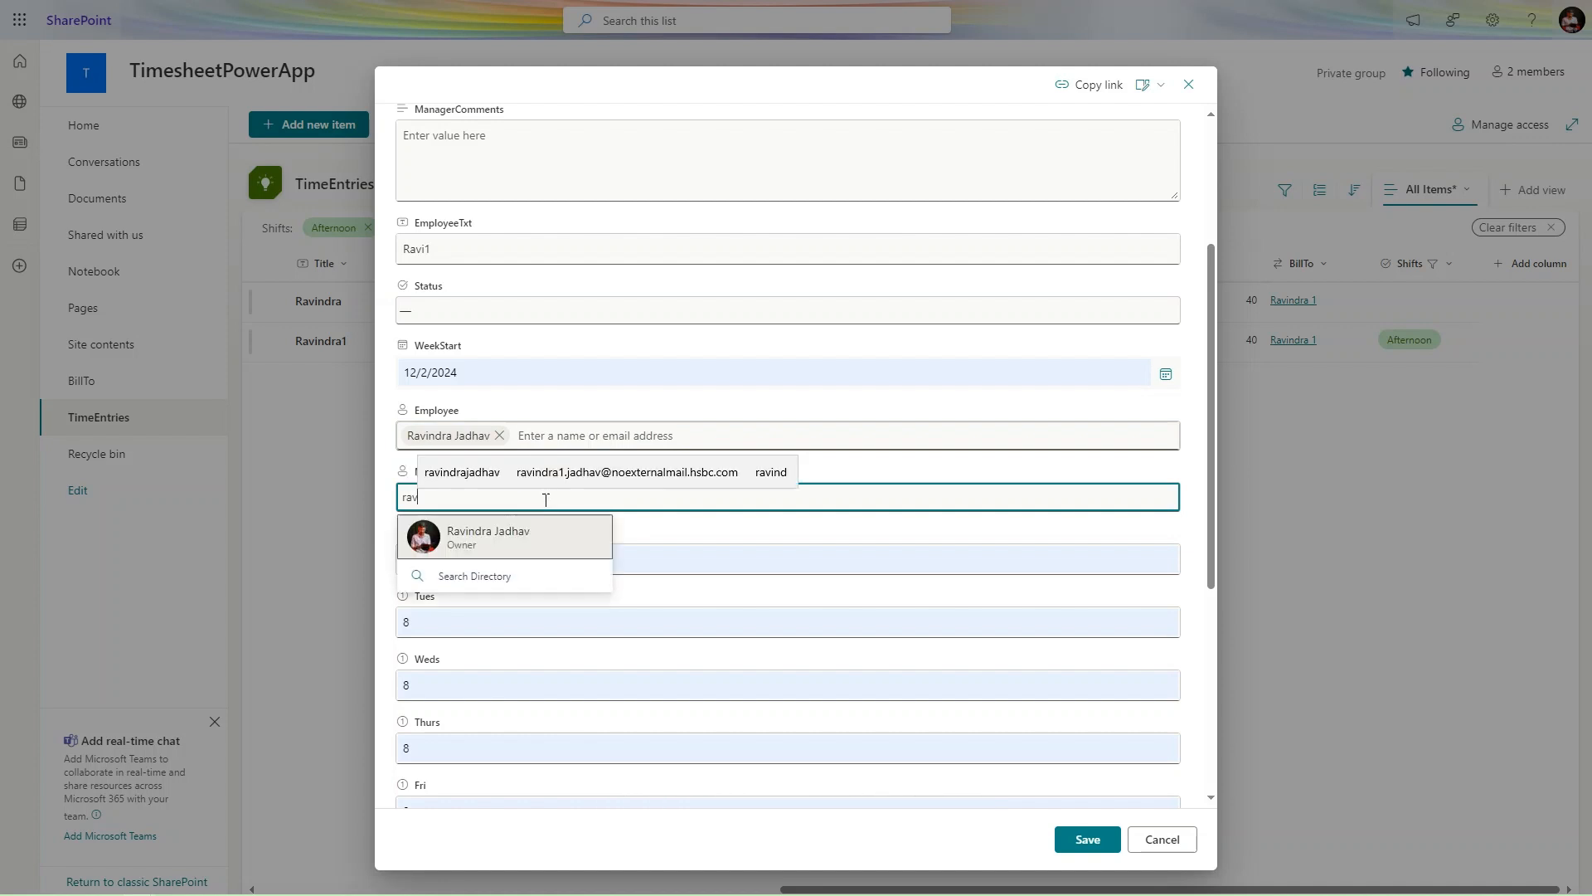
left_click(514, 545)
Select the available BillTo entry for the new TimeEntries item and save the item.
scroll(581, 518, "down", 5)
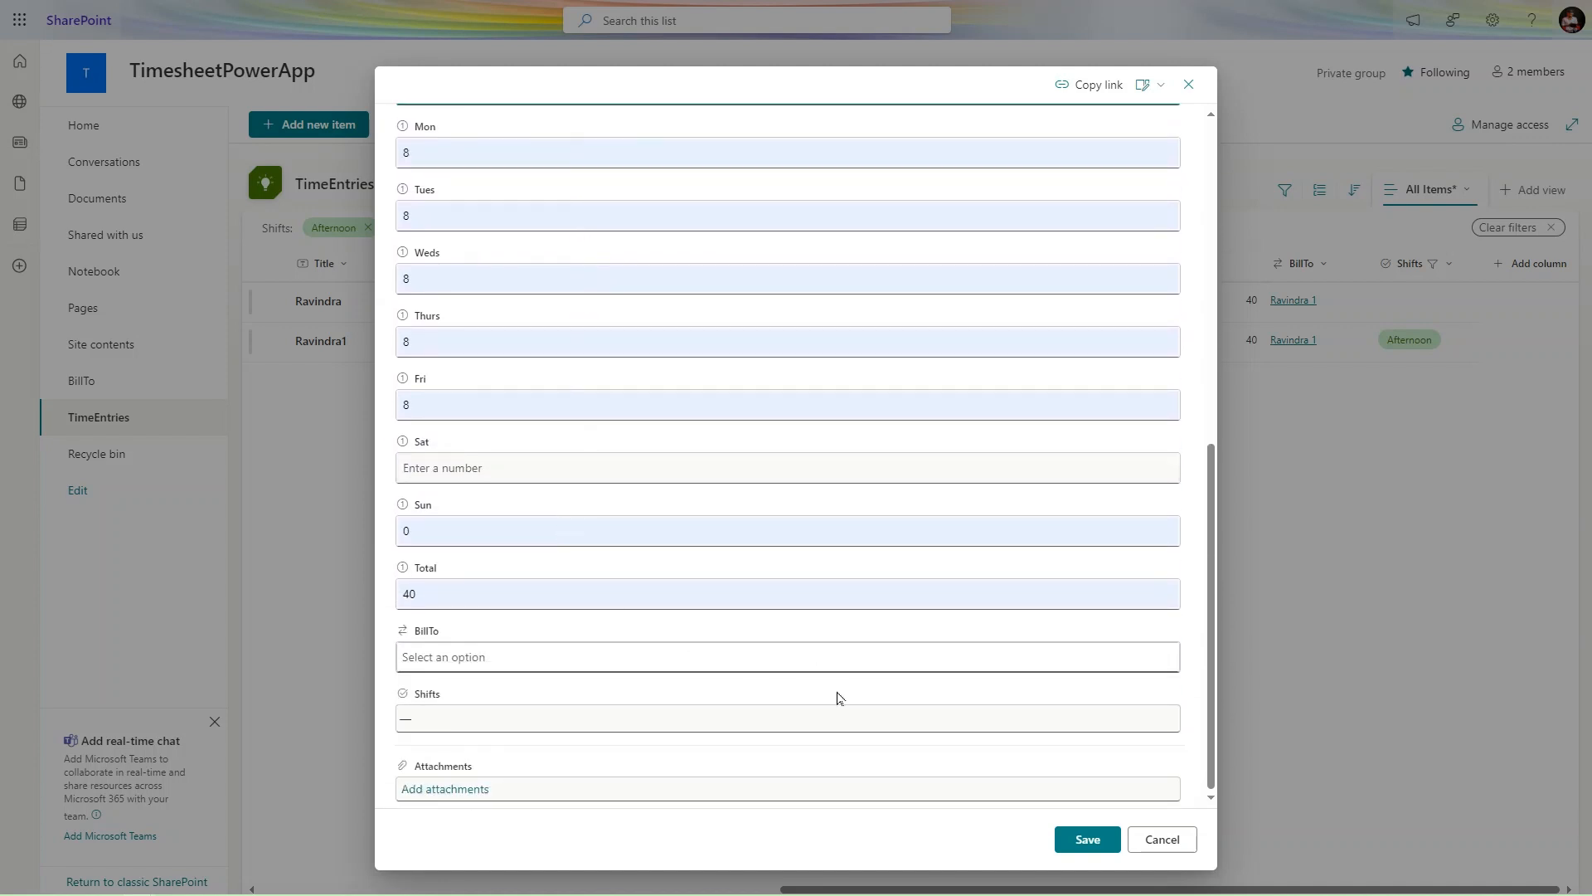
left_click(586, 656)
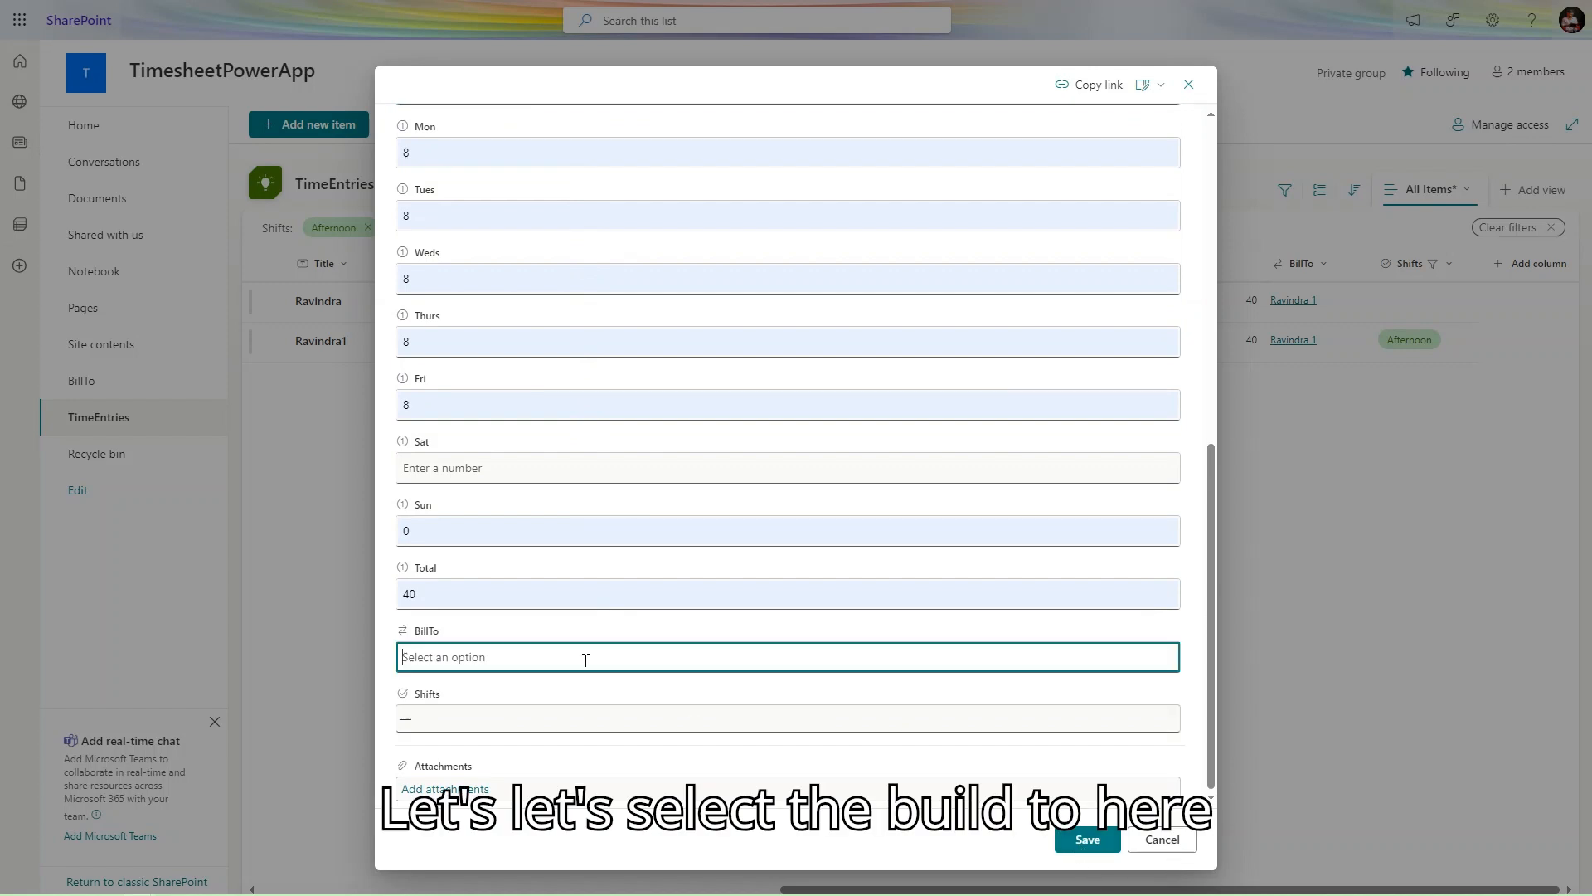
left_click(490, 695)
left_click(1089, 840)
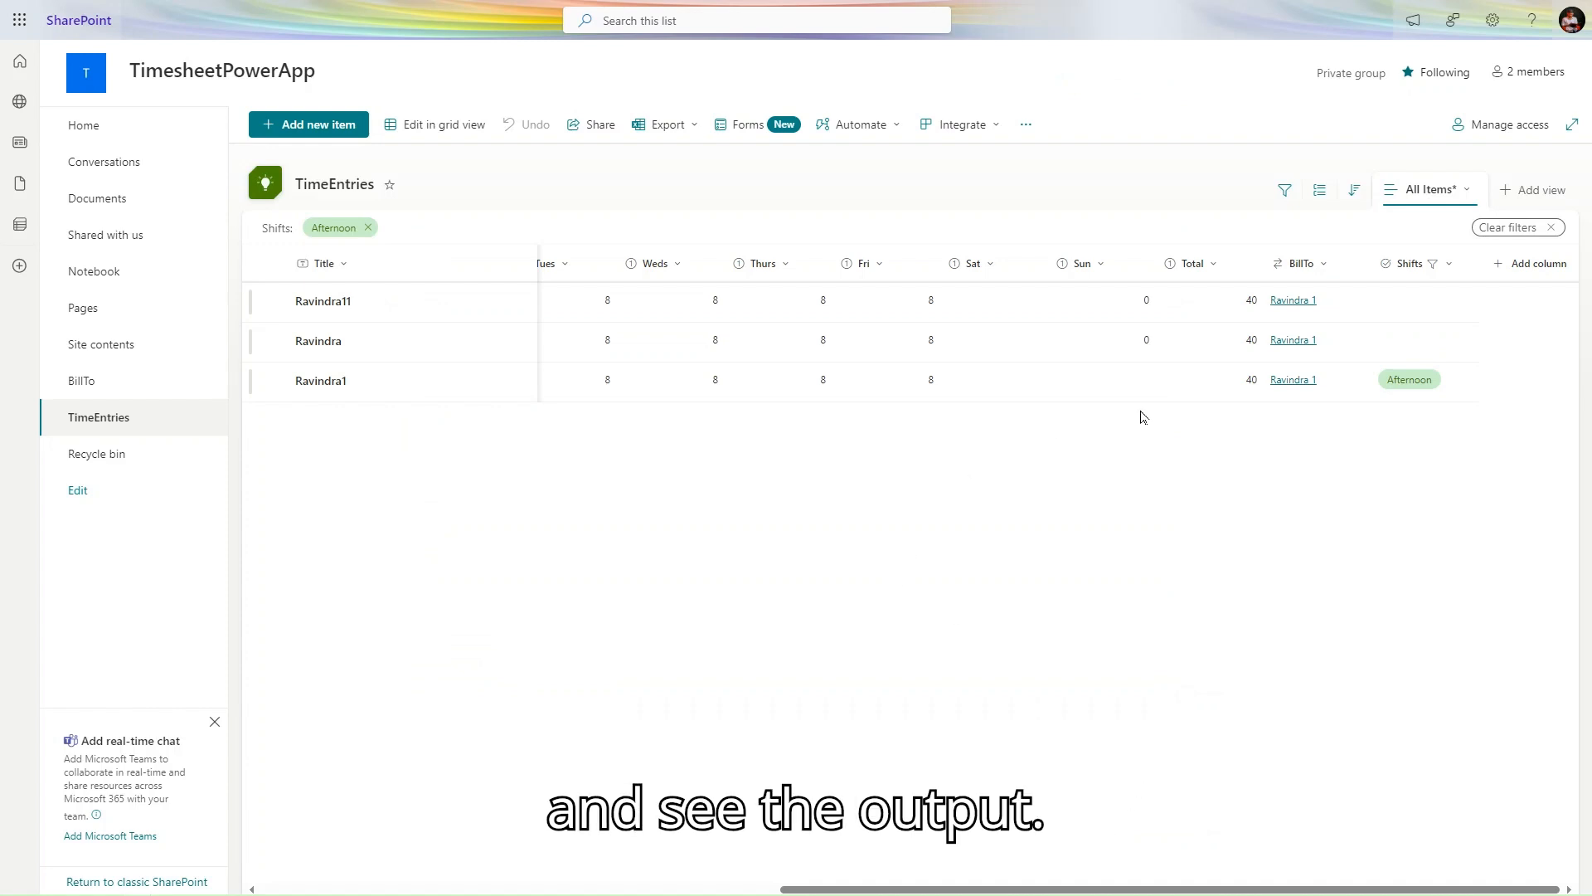
Switch to Power Automate and check the run's progress down to the Send email with options action.
mouse_move(572, 5)
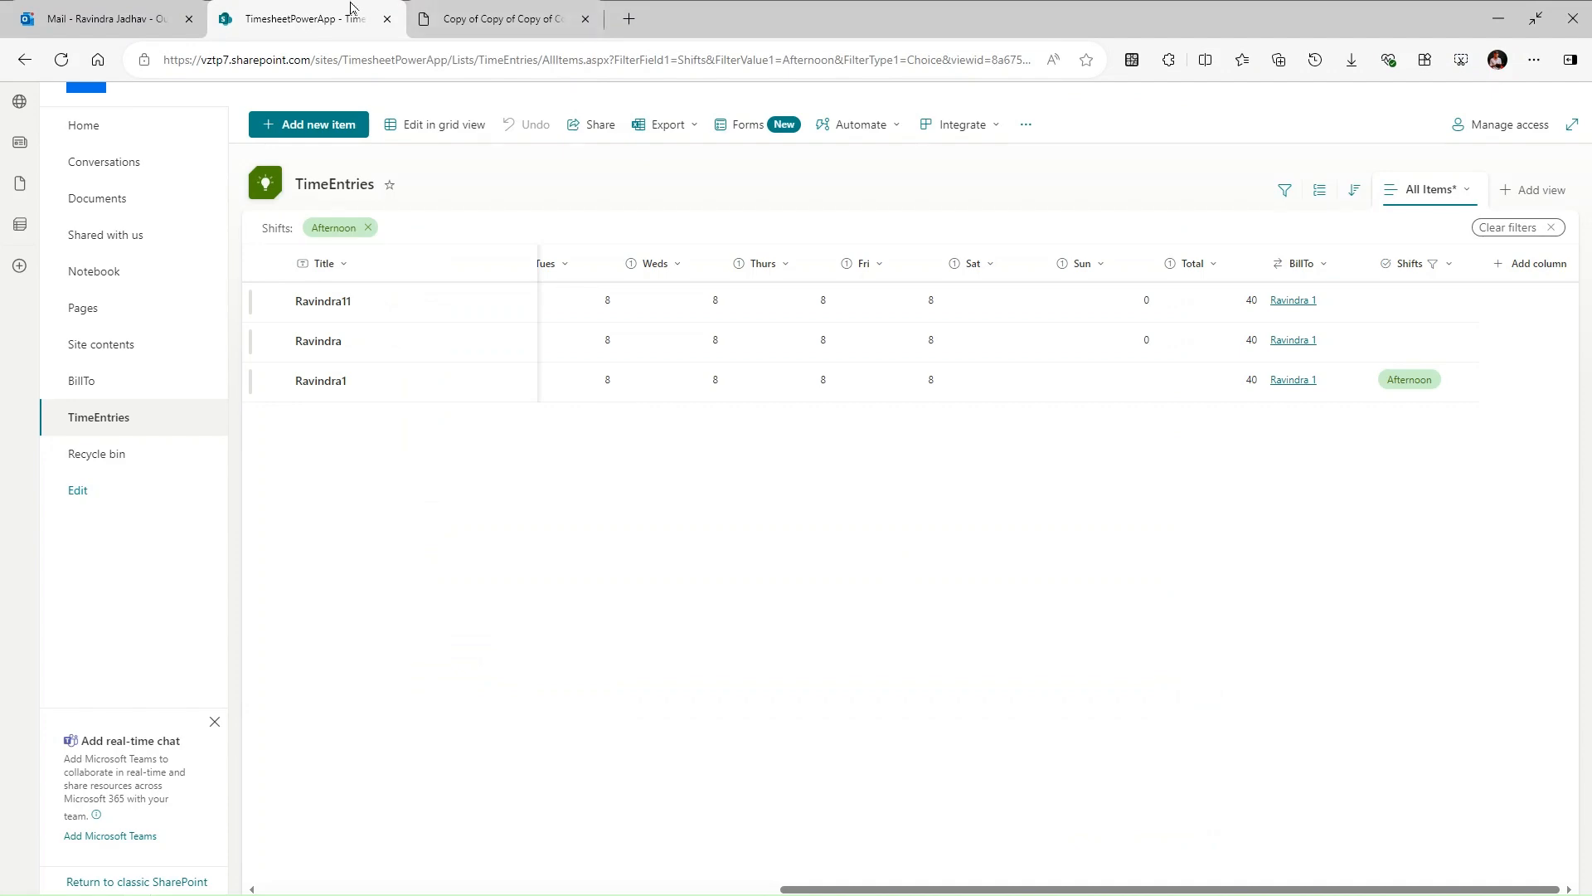
left_click(146, 13)
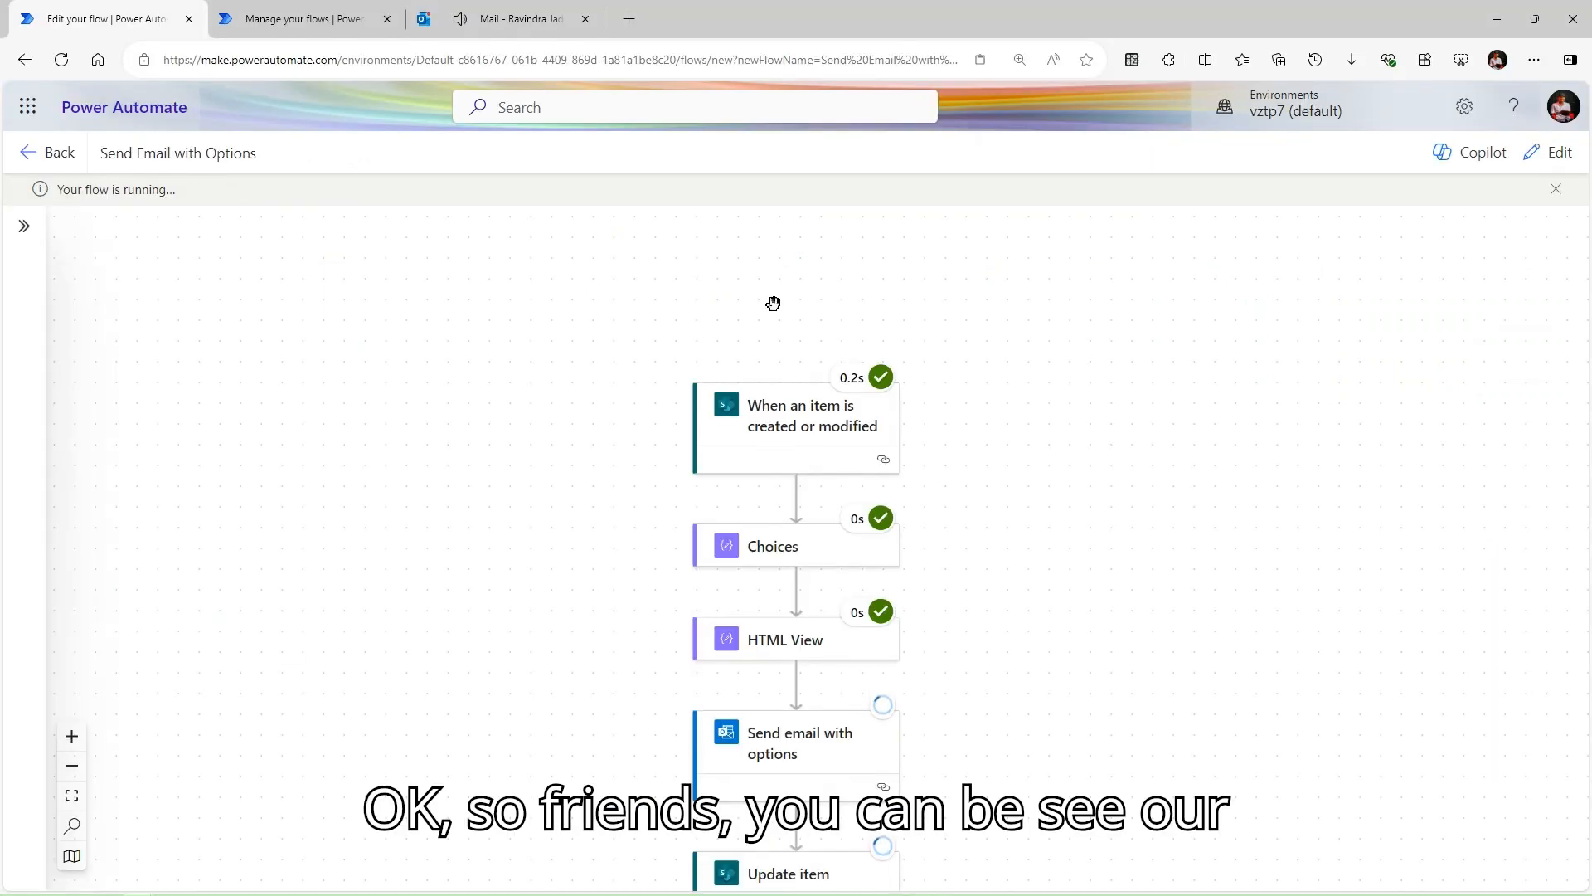
scroll(794, 432, "down", 1)
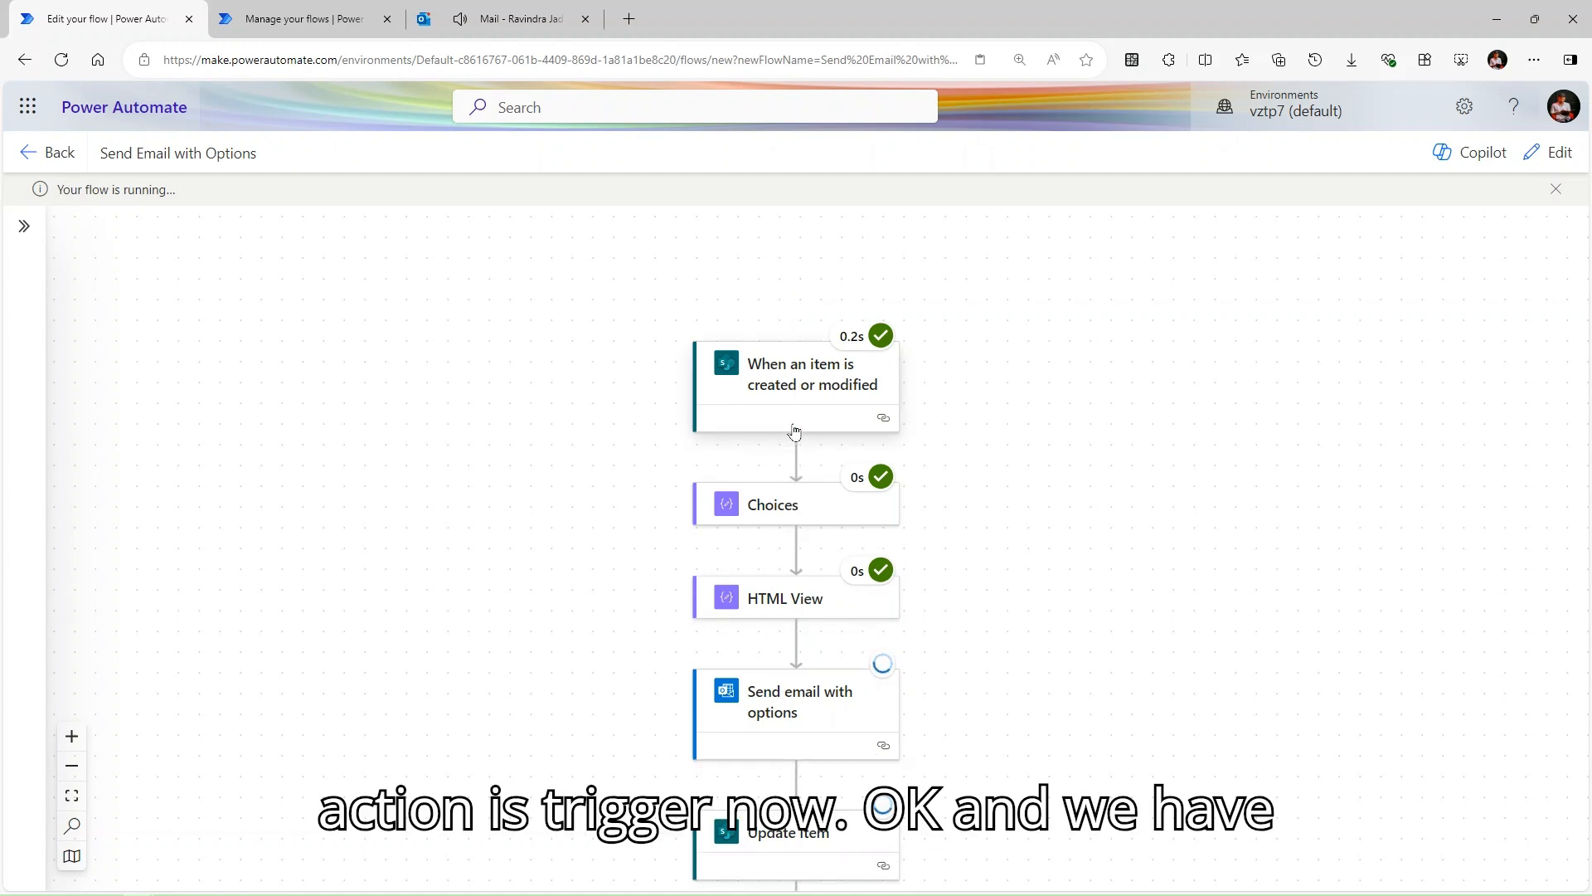
scroll(794, 431, "down", 1)
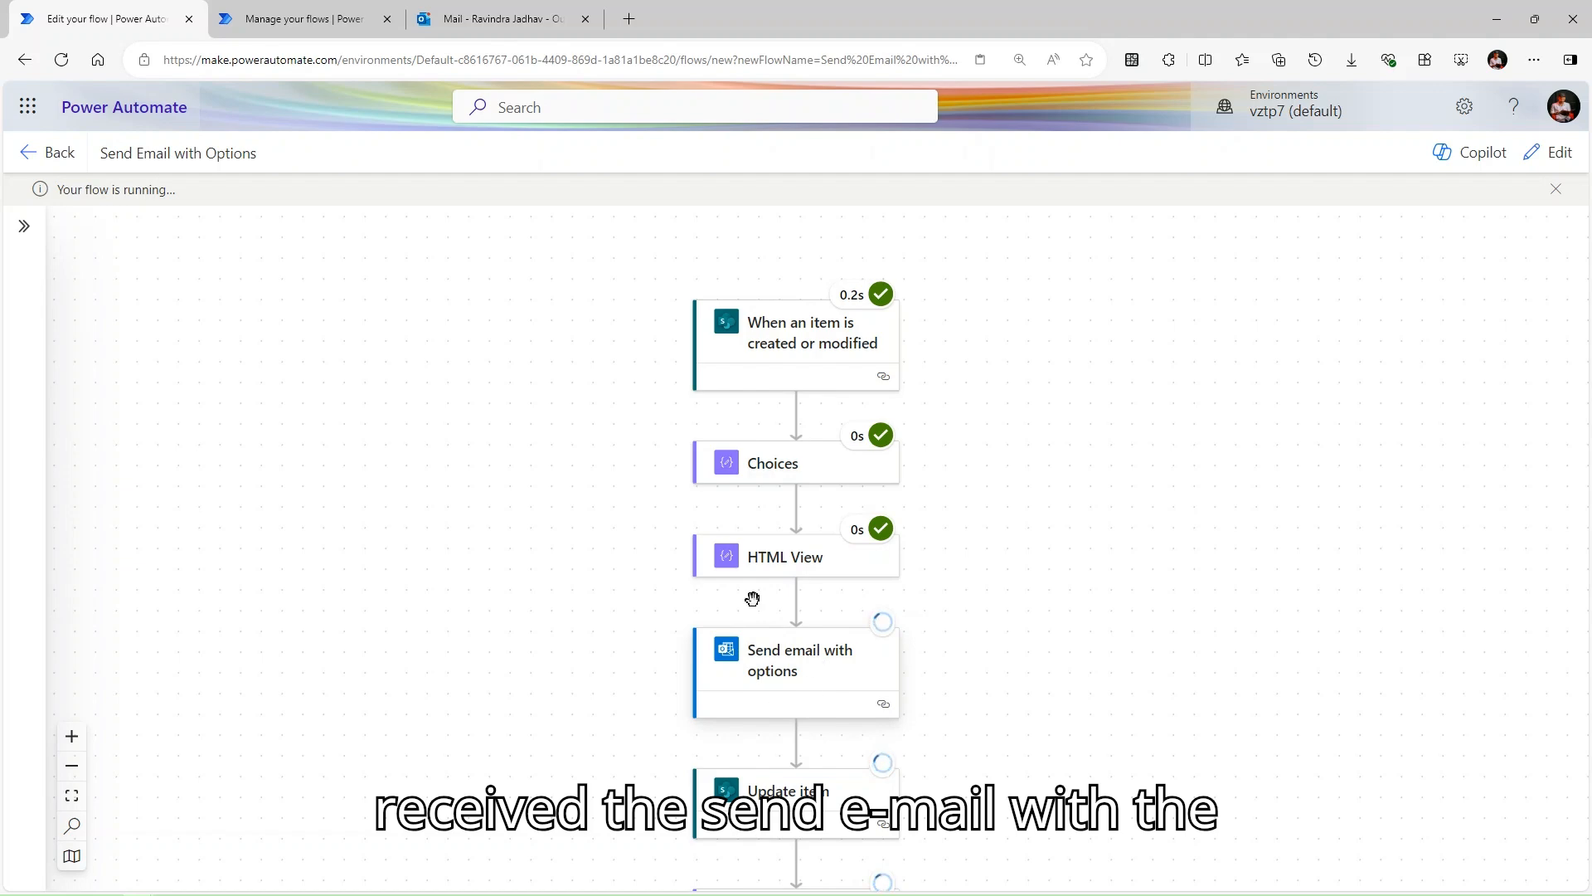
Open the newest "Please Filled Your Shift Details" email in Outlook, inspect its table markup, and answer with Night.
left_click(490, 9)
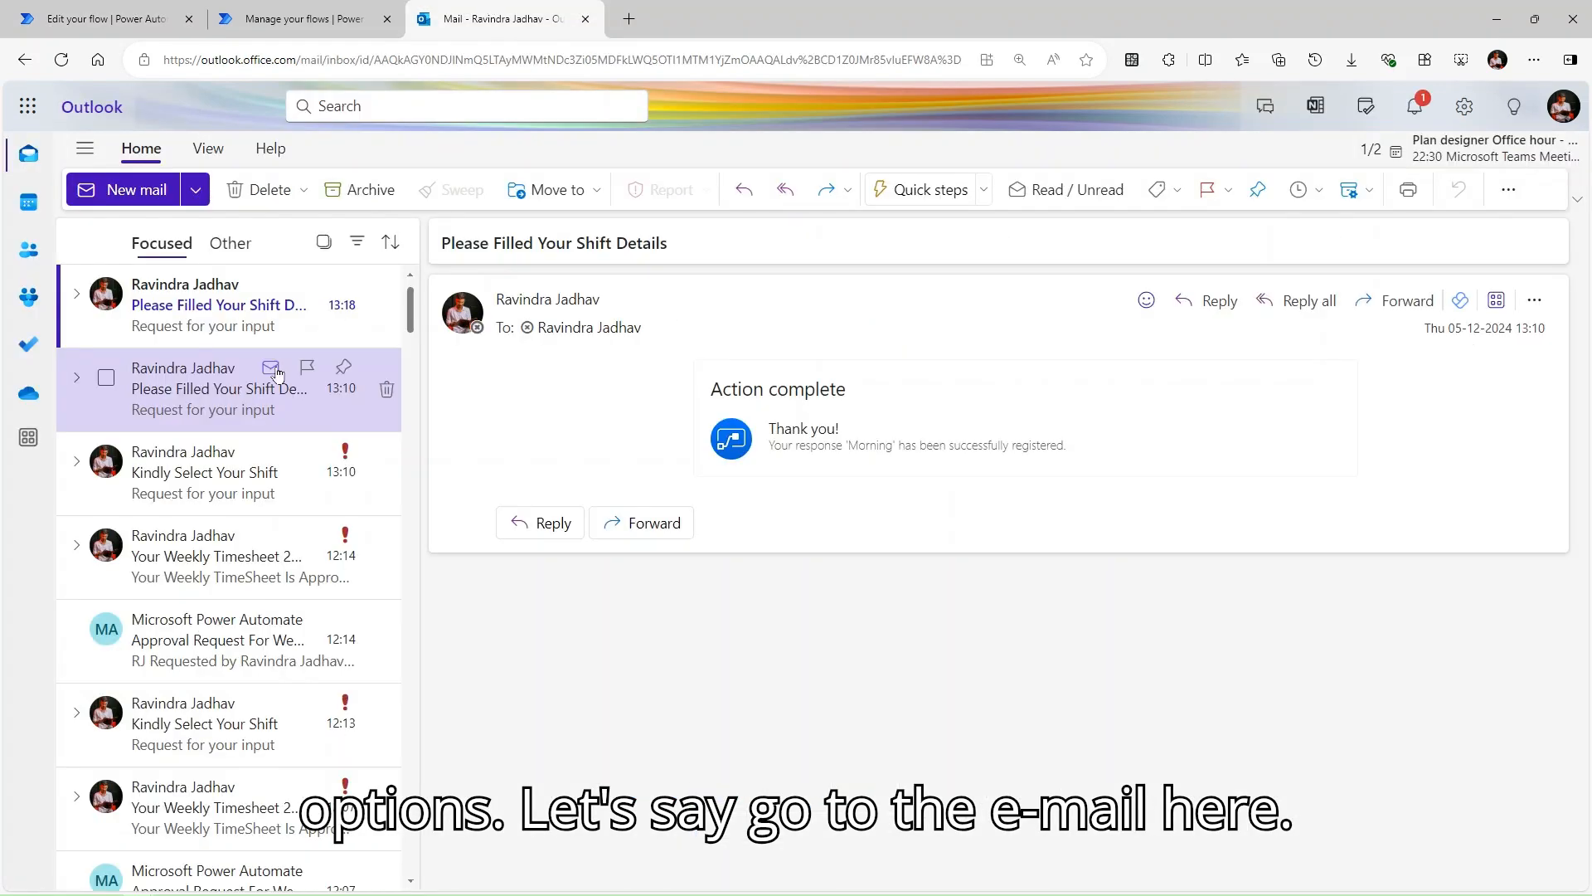
left_click(251, 326)
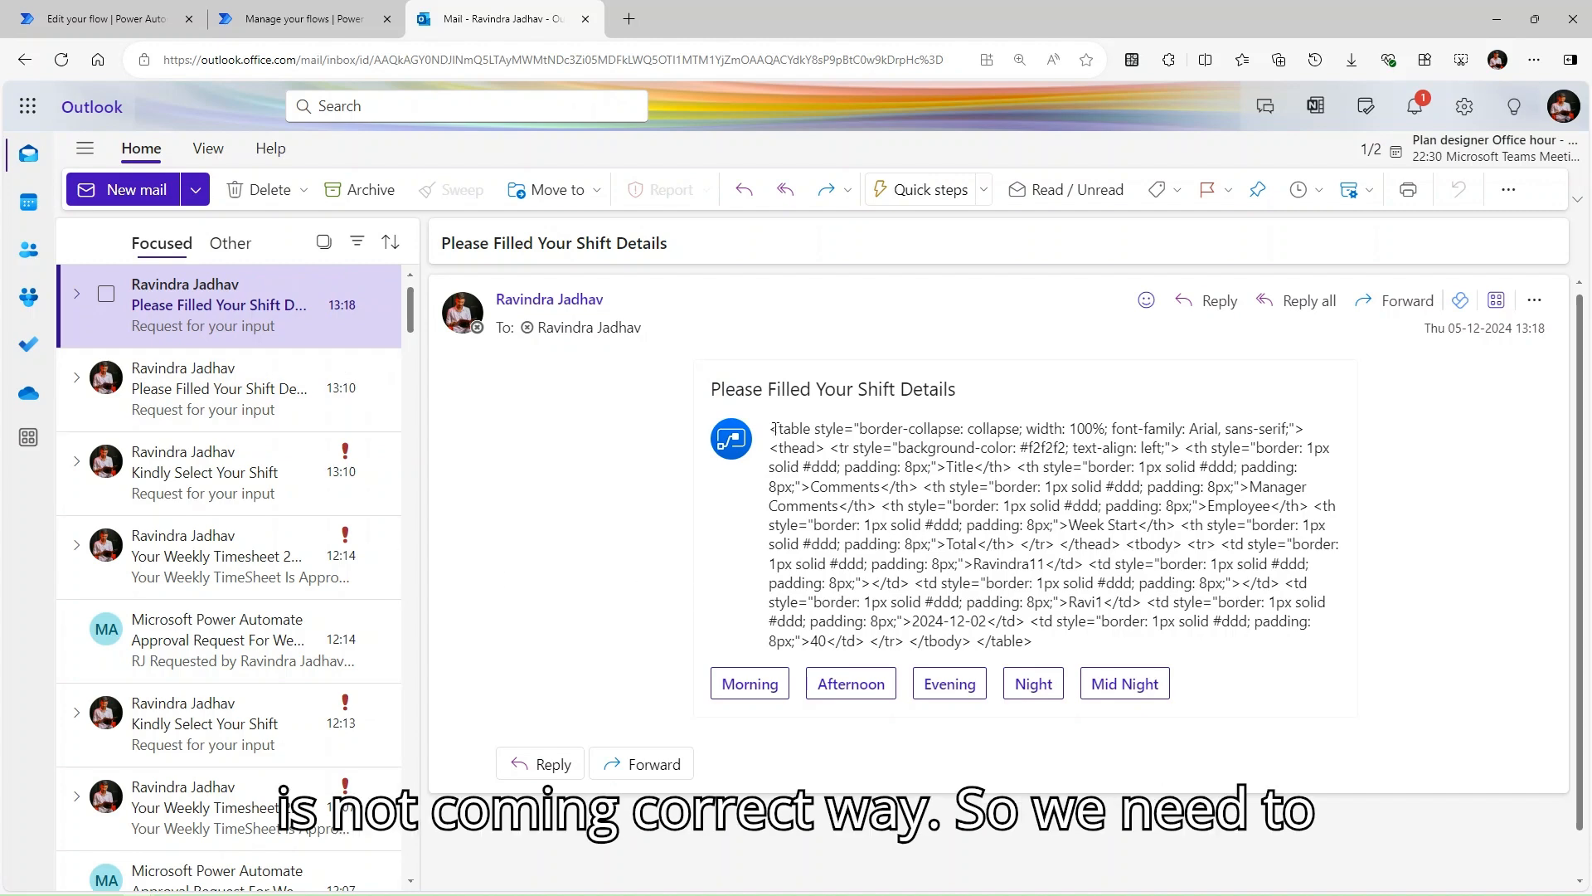
left_click_drag(772, 428, 1158, 654)
left_click(1151, 654)
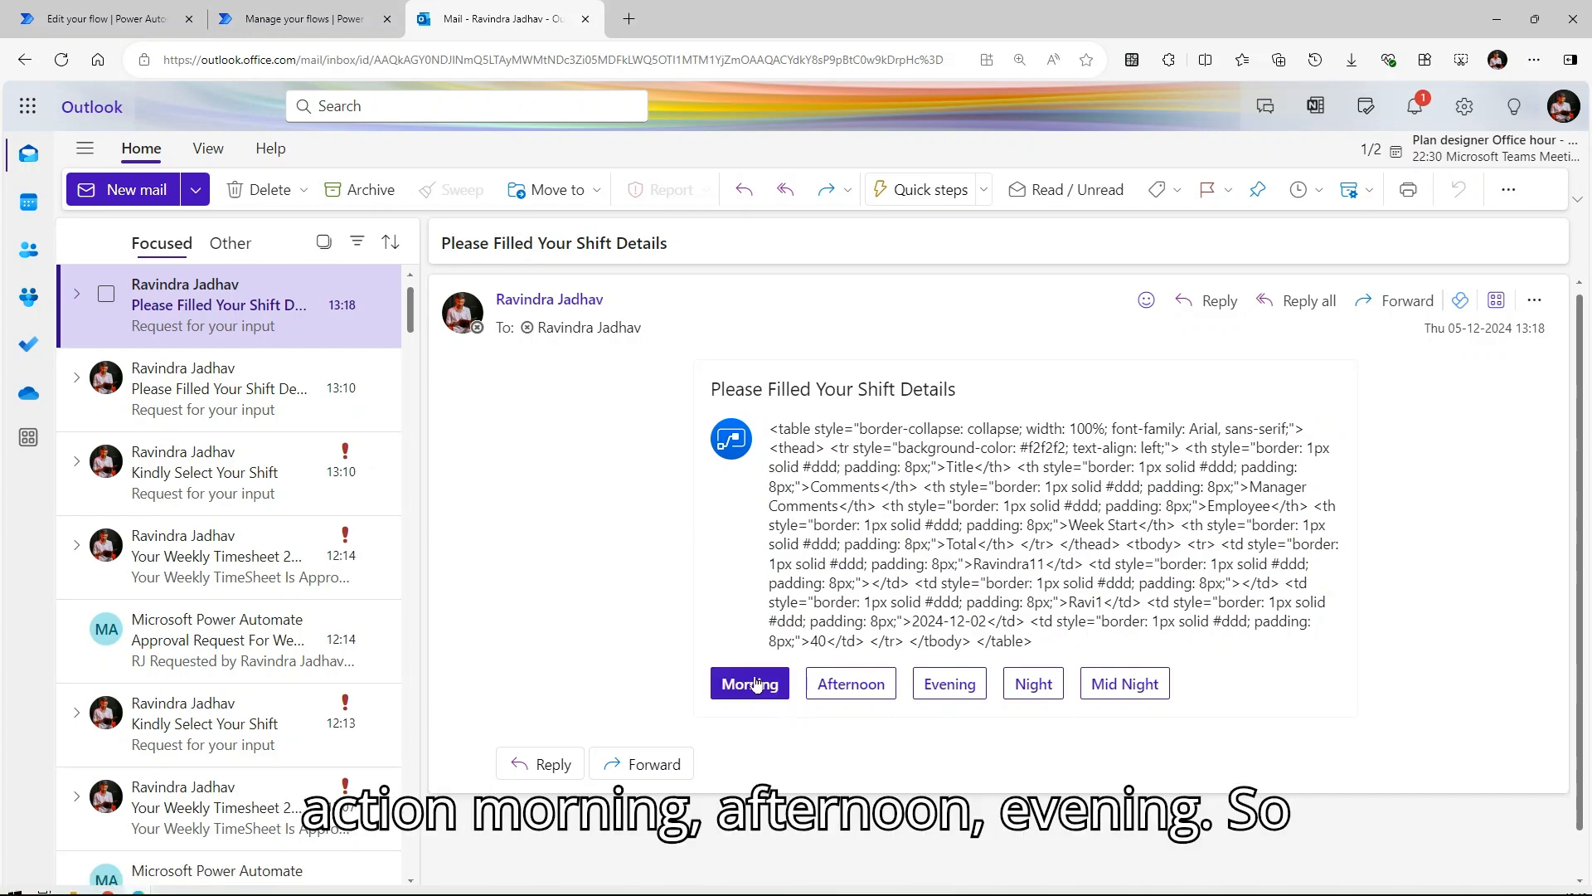
left_click(1029, 688)
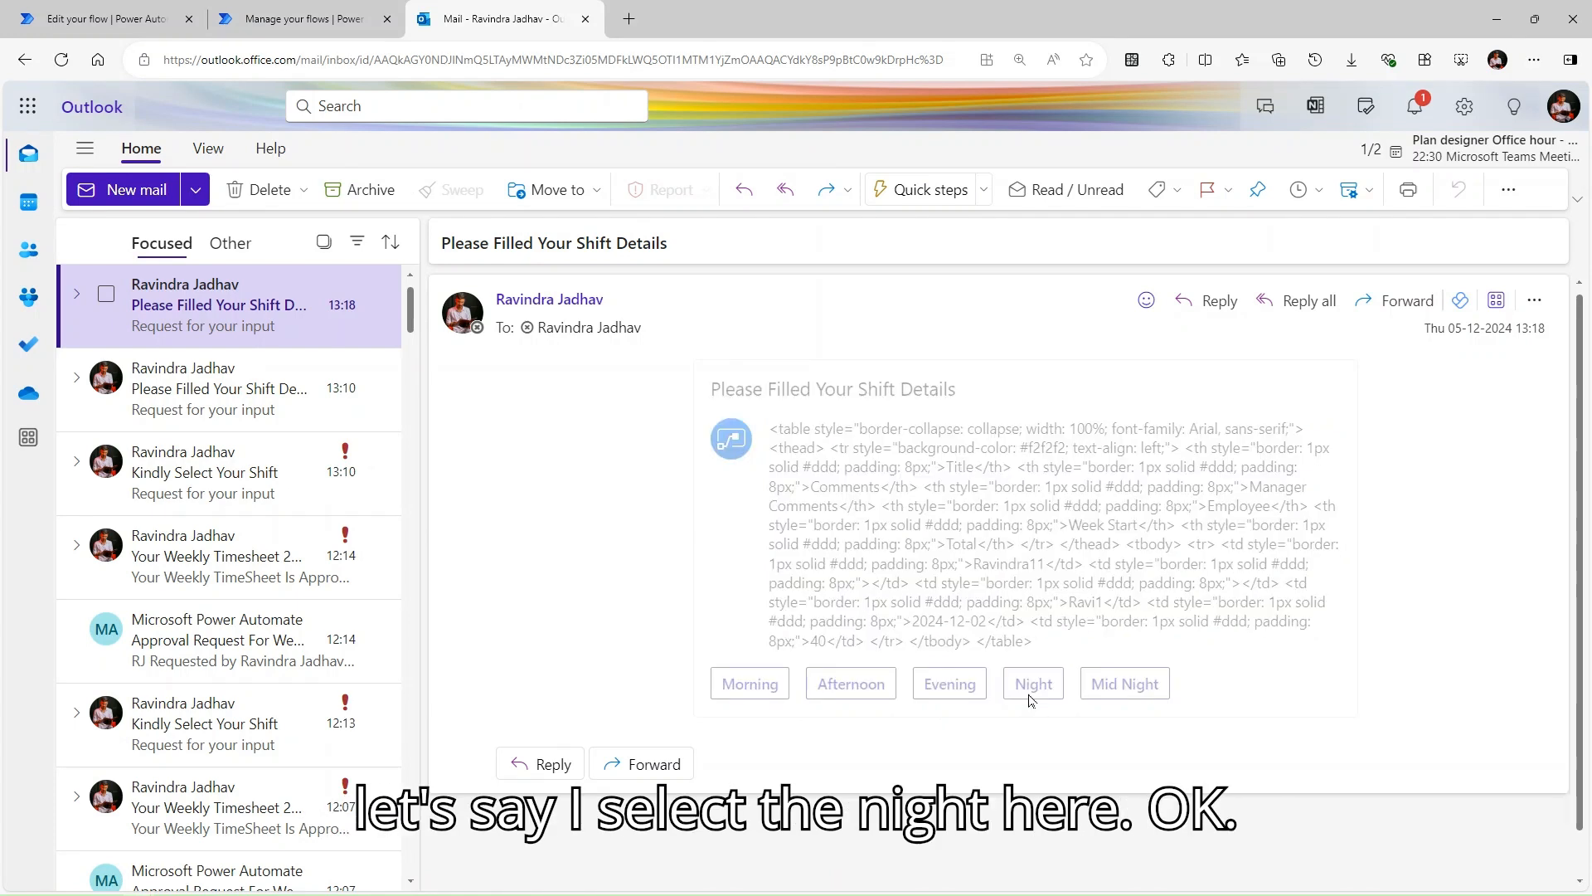
Return to the running flow in Power Automate and check the actions from Update item to Start and wait for an approval.
left_click(296, 18)
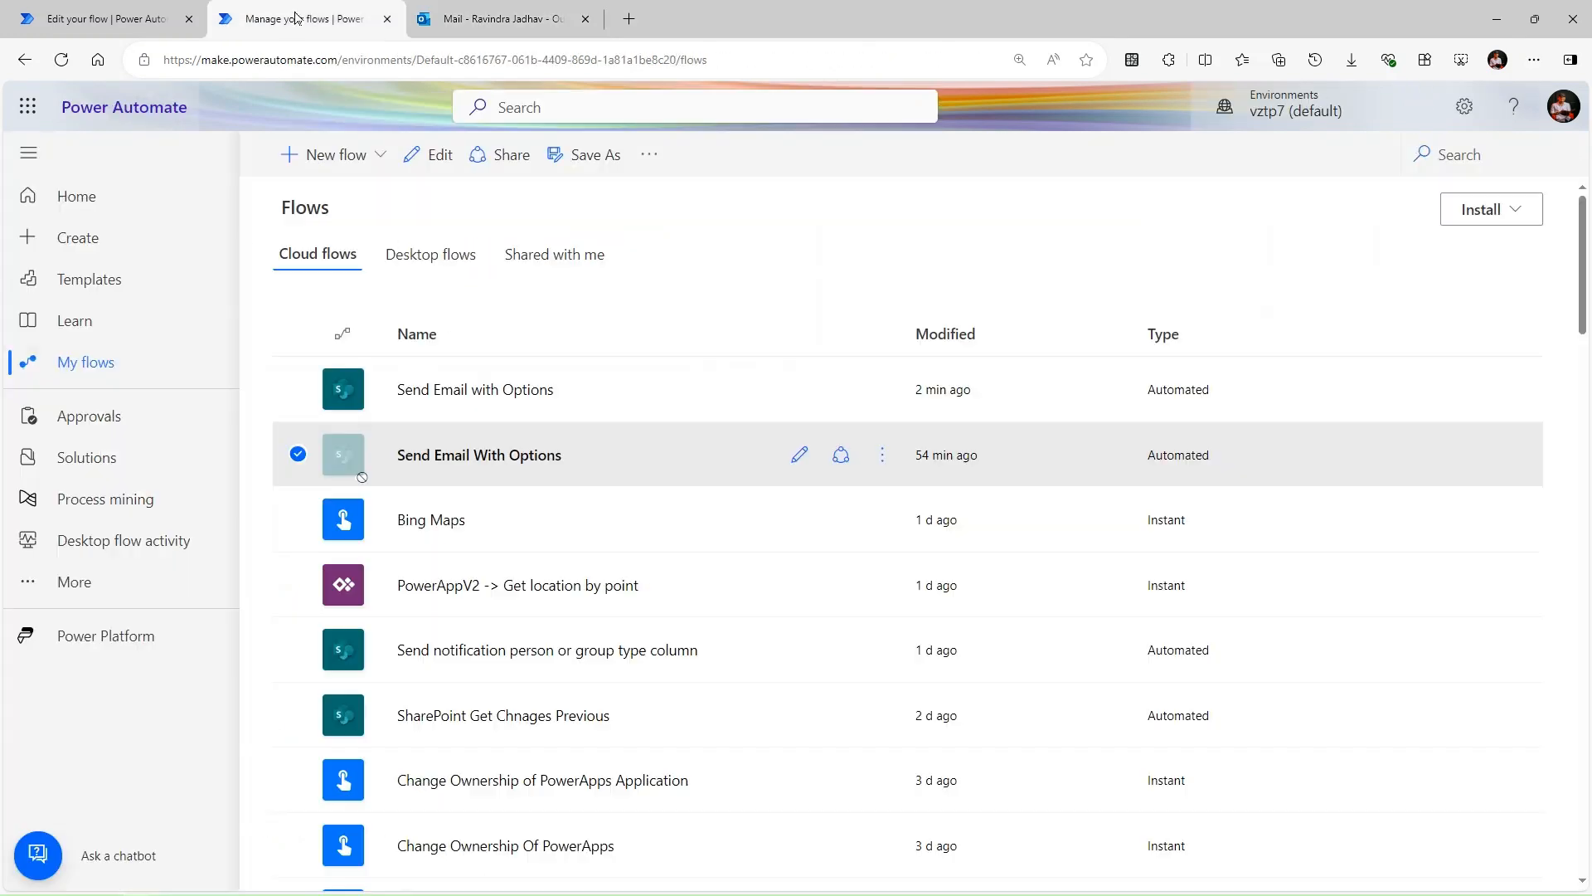
left_click(100, 18)
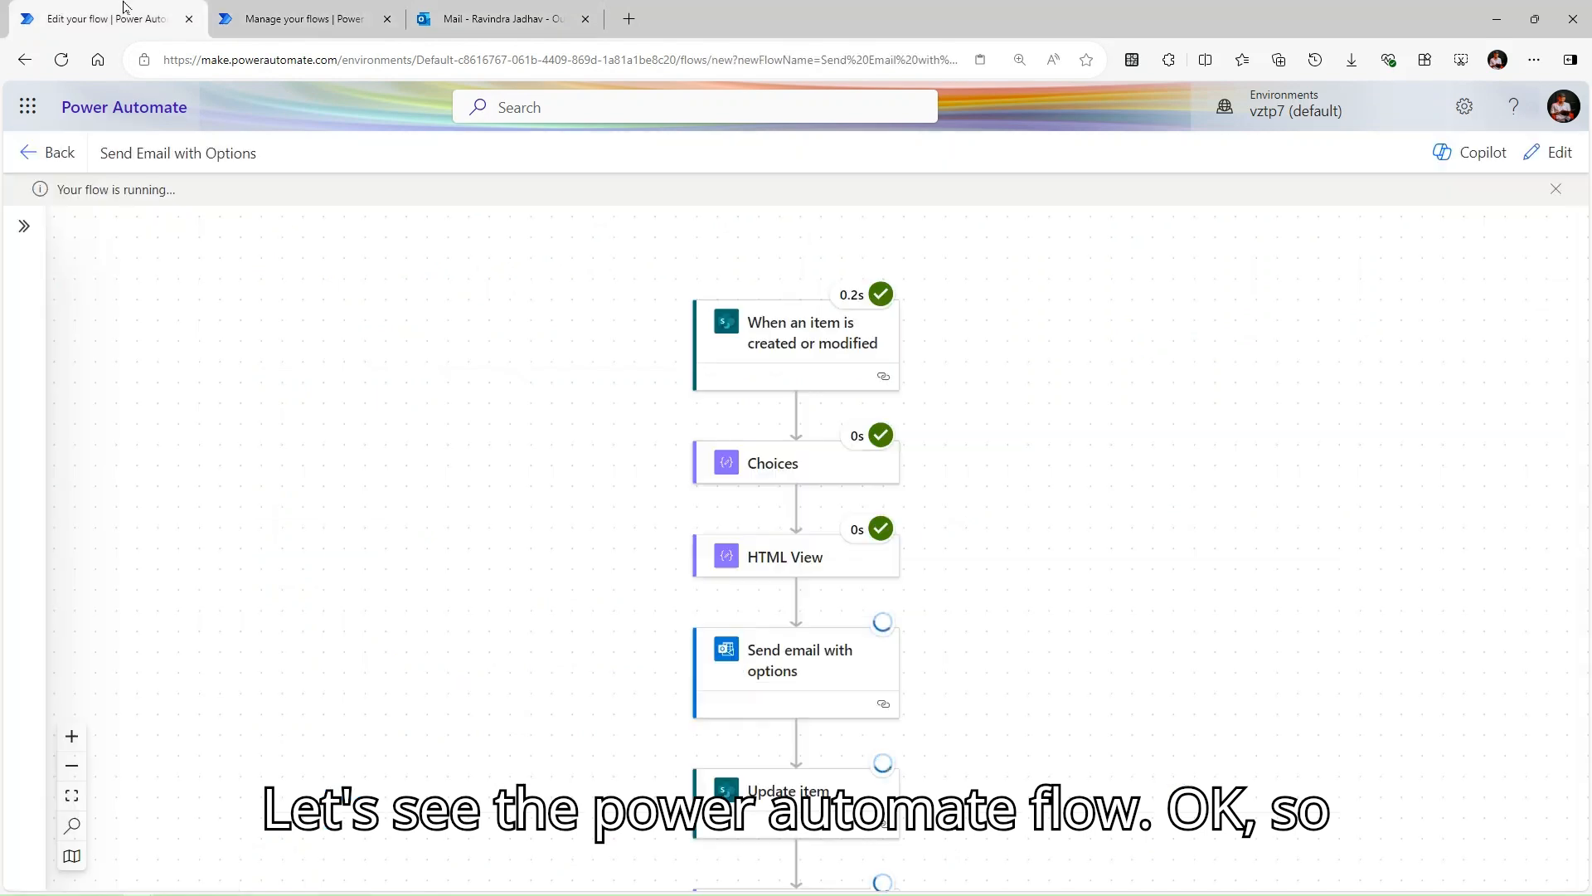
scroll(1066, 597, "down", 2)
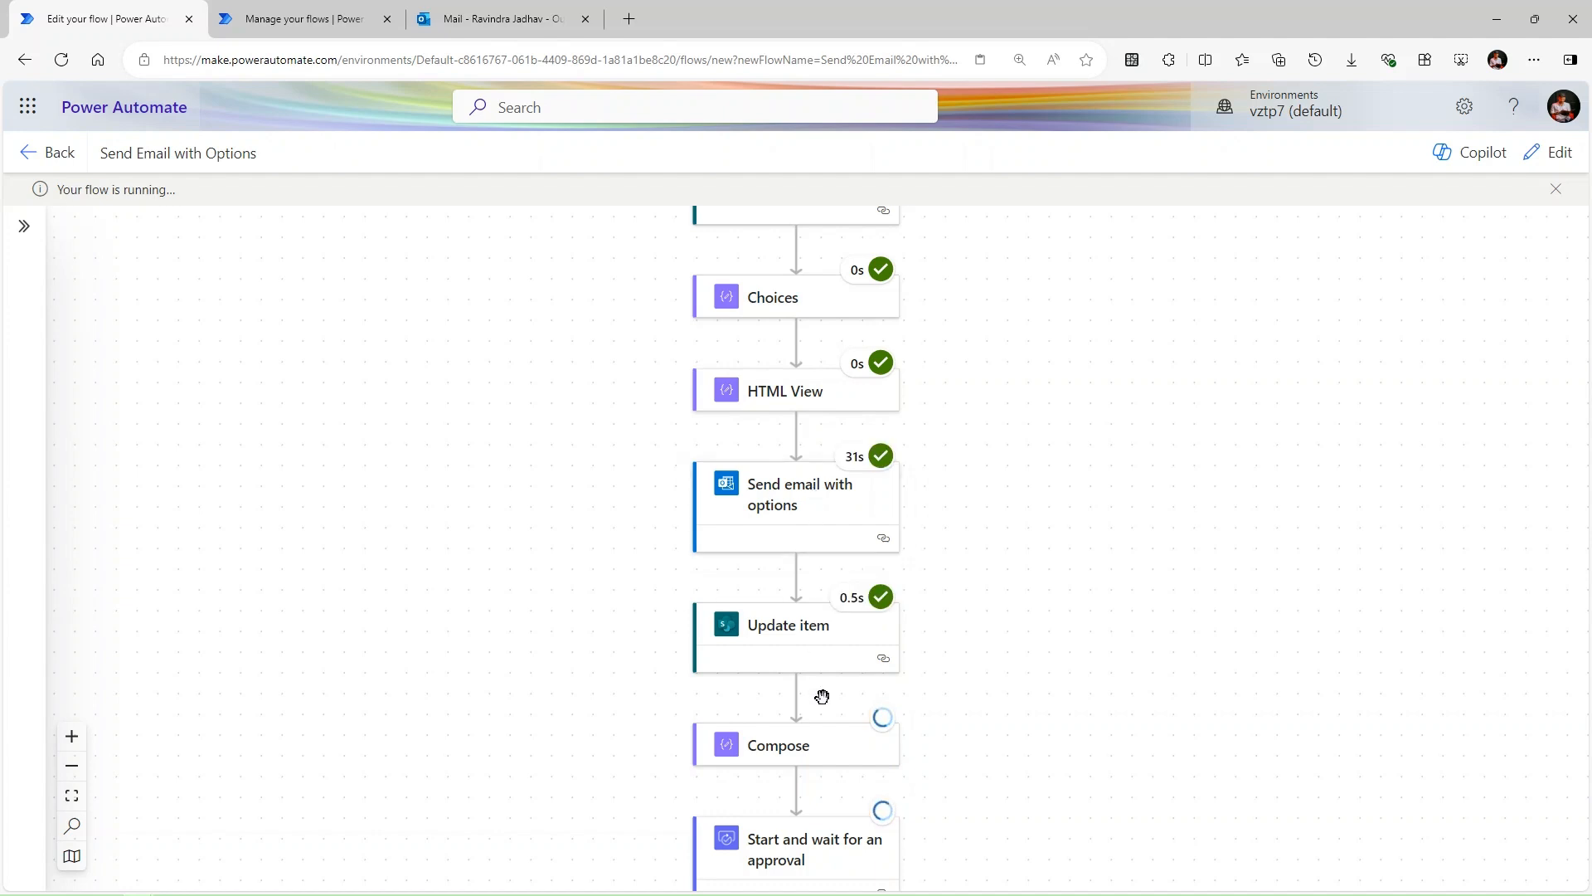
scroll(839, 652, "down", 3)
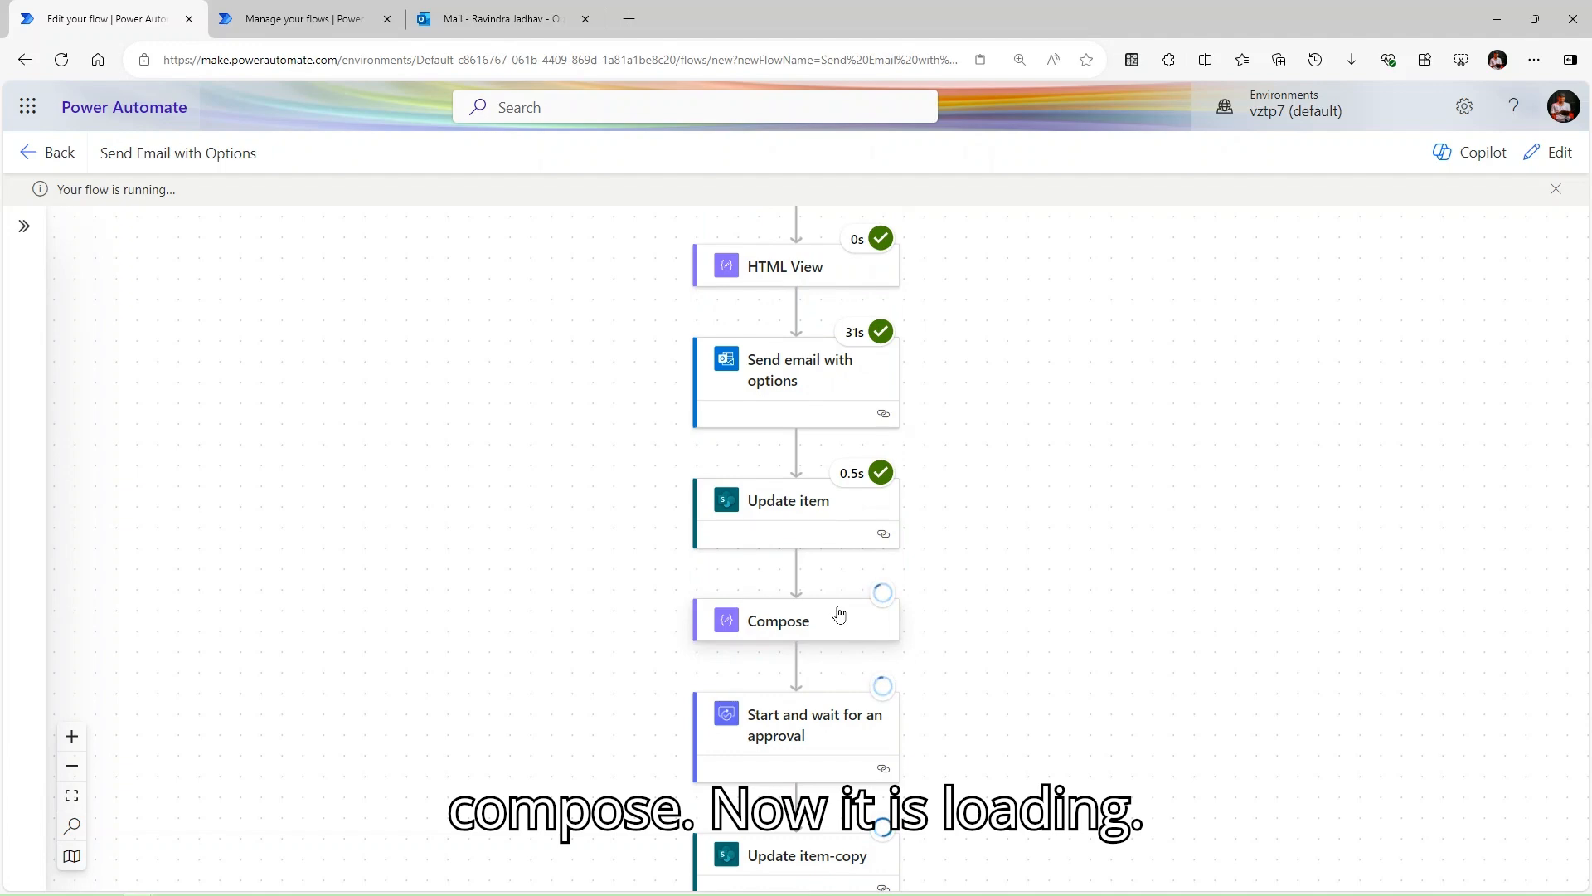
scroll(840, 614, "down", 3)
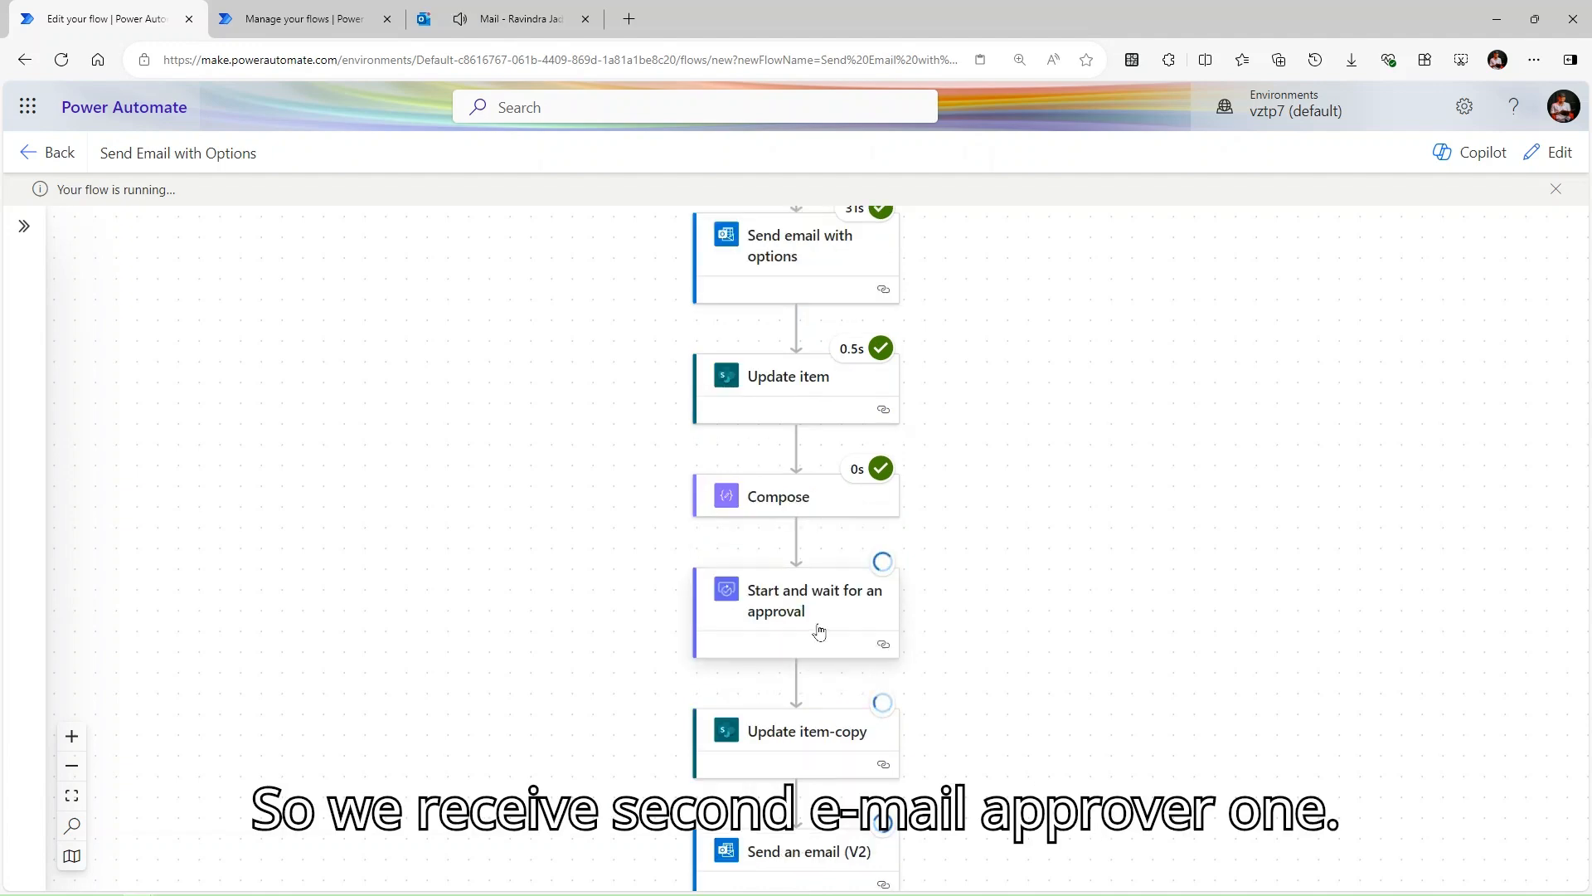
Open the "Weekly Timesheet Approval 2024-12-02" email in Outlook and examine how the timesheet table is shown in its body.
left_click(477, 7)
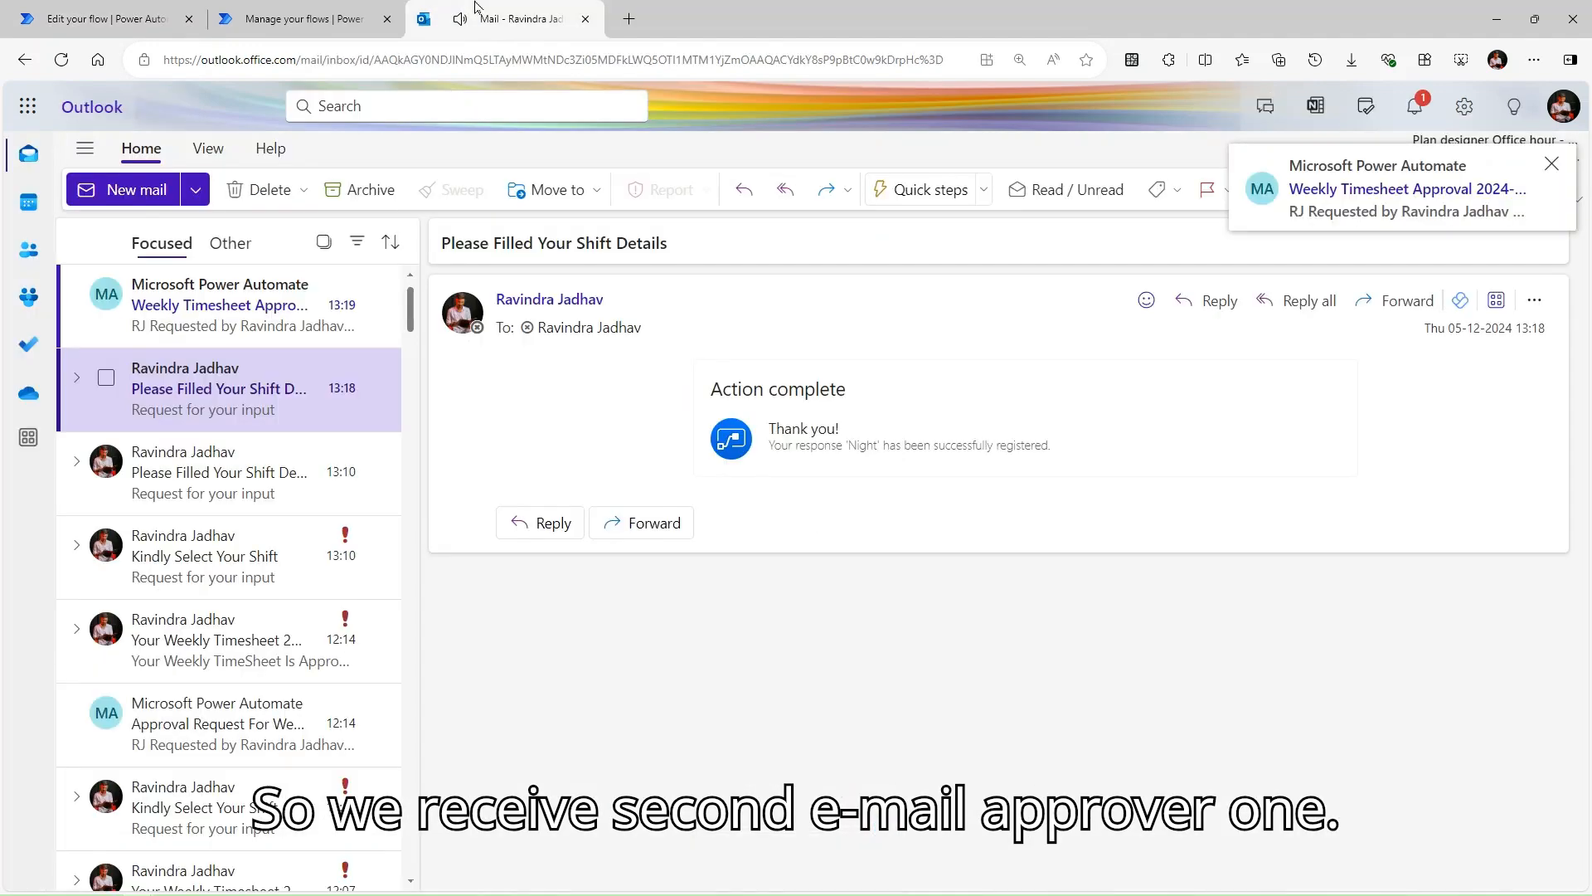
left_click(238, 326)
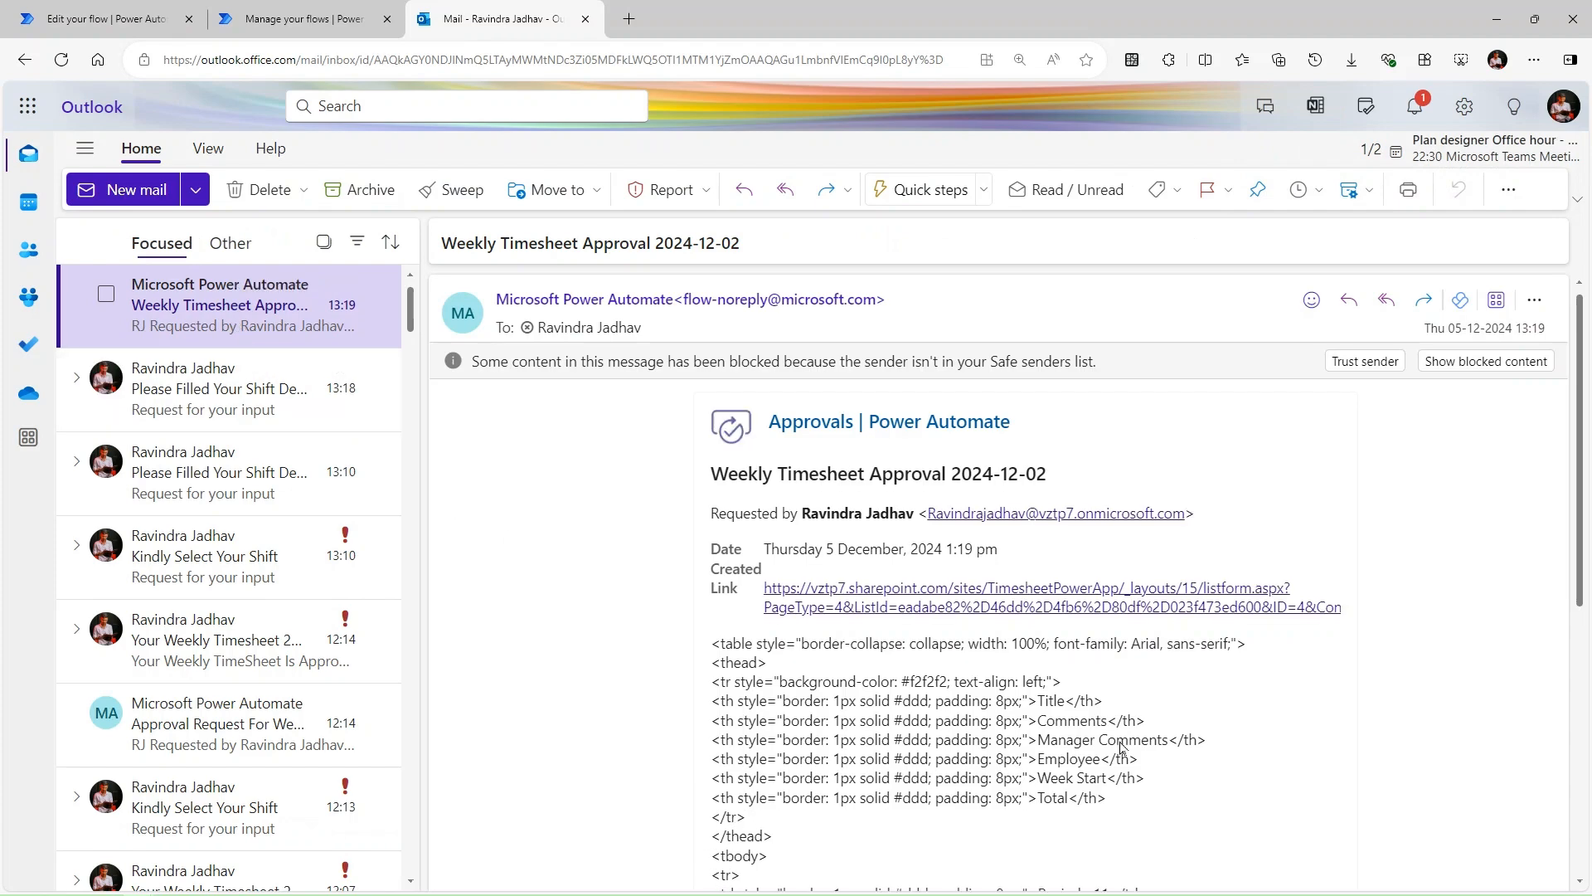
scroll(898, 651, "down", 5)
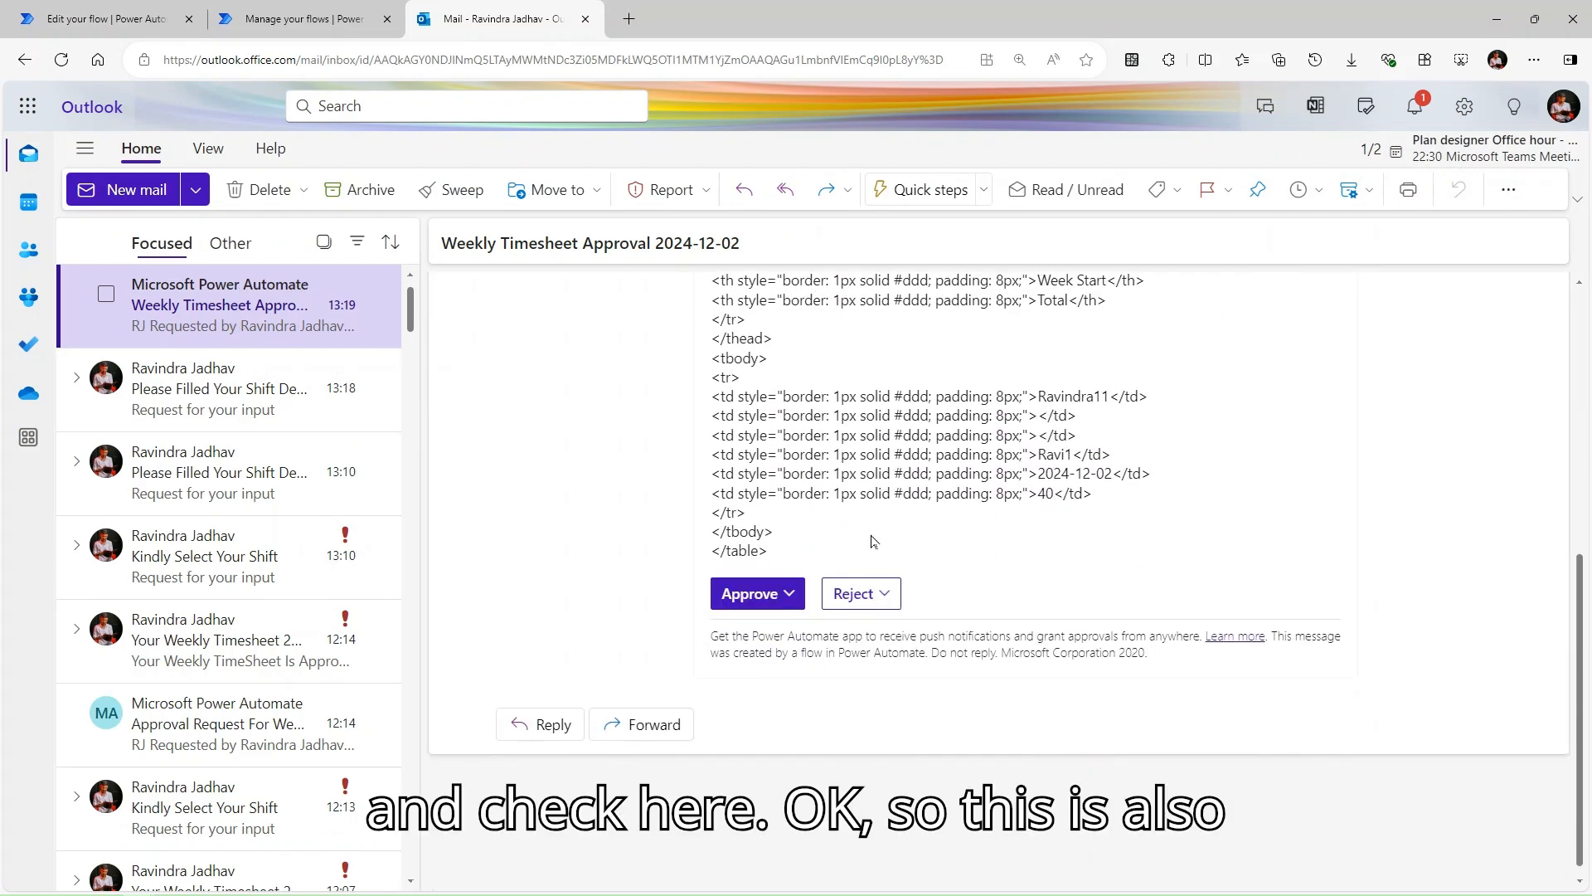
scroll(986, 464, "up", 3)
scroll(986, 470, "down", 4)
scroll(707, 463, "up", 4)
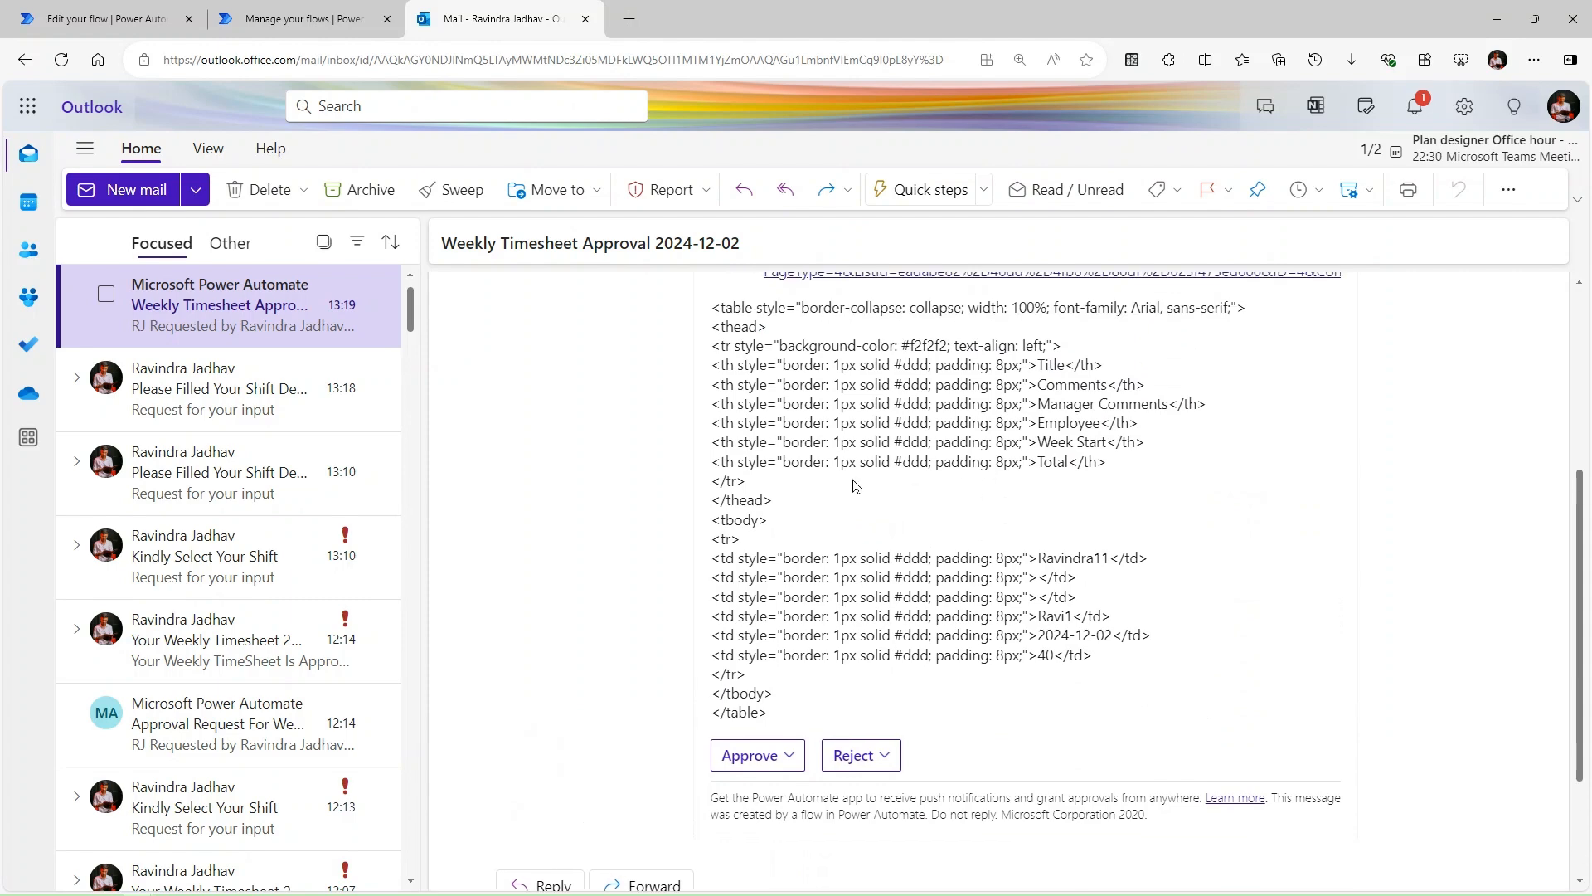
left_click_drag(706, 463, 893, 817)
left_click(892, 809)
scroll(886, 614, "down", 4)
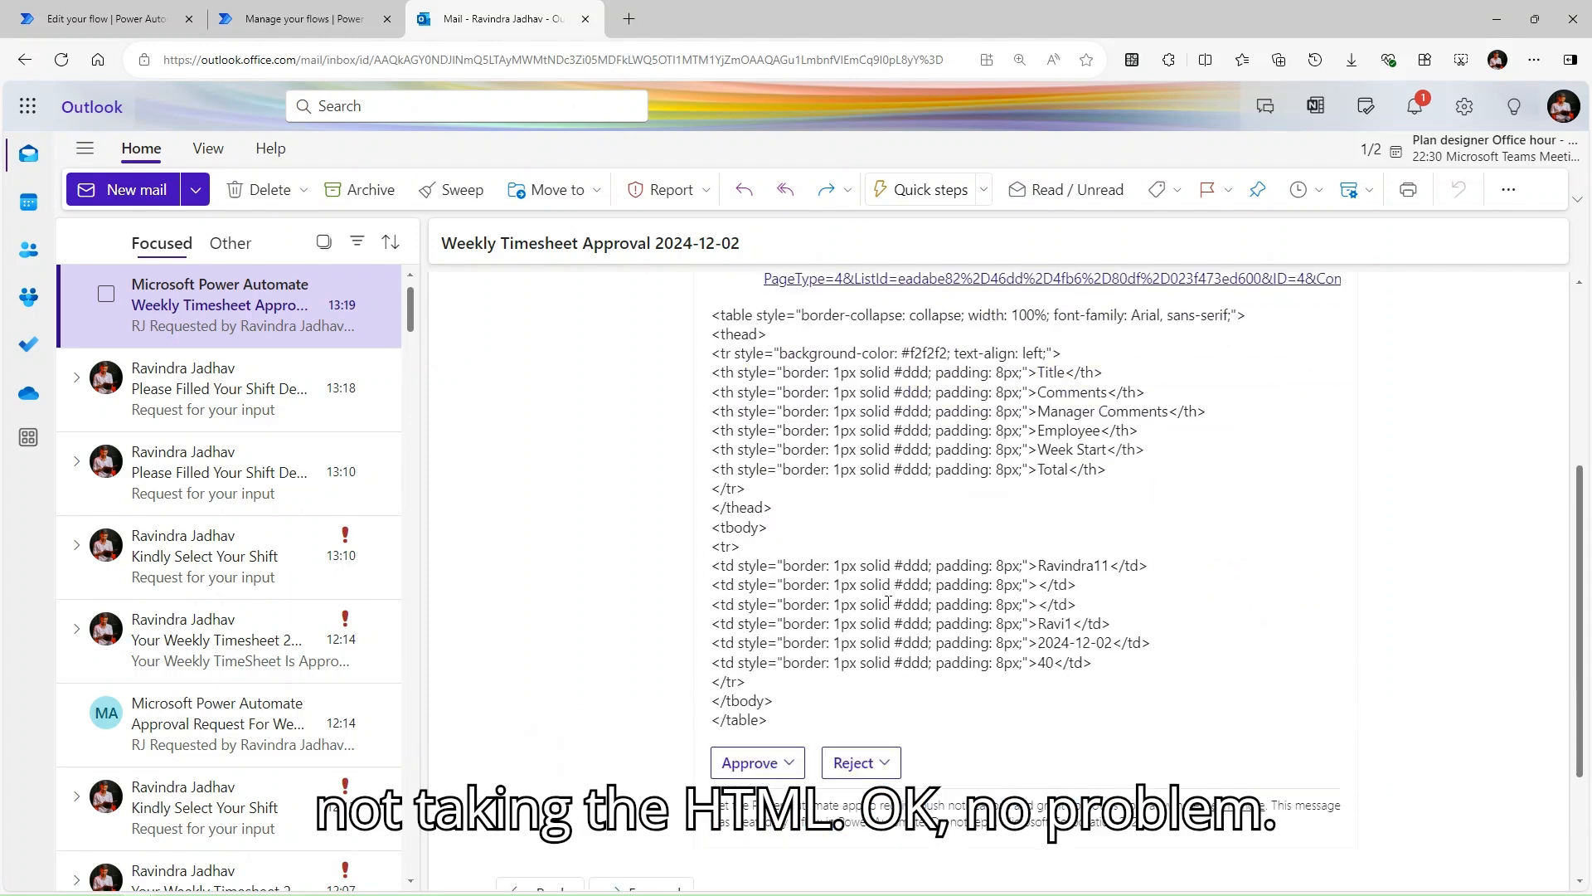
Approve the weekly timesheet request with the comment "ok" and submit the response.
left_click(787, 600)
left_click(757, 701)
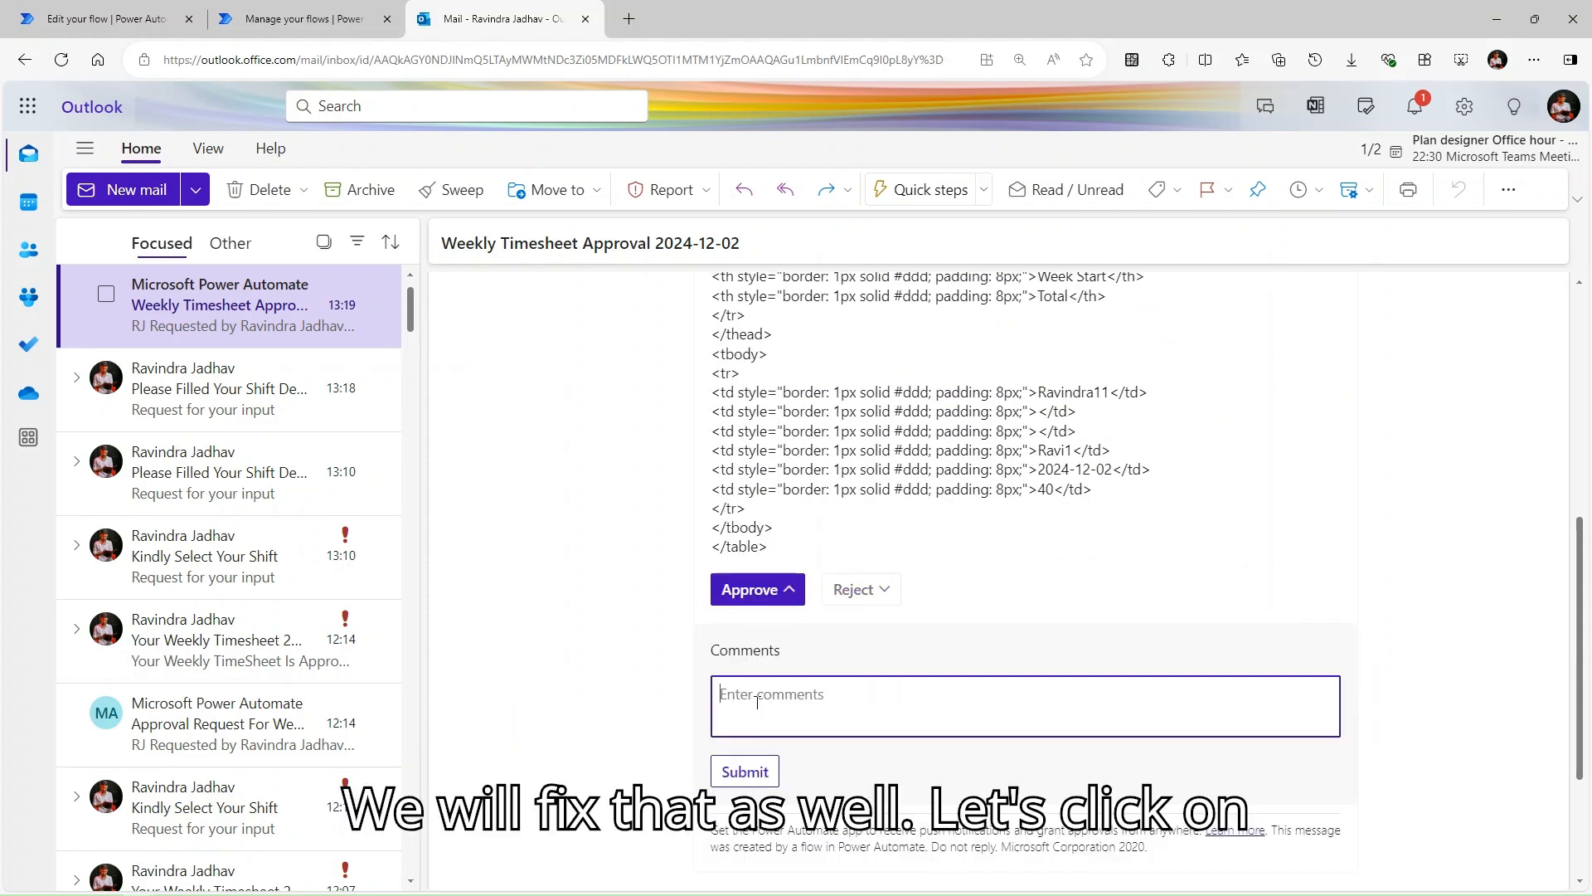
type("ok")
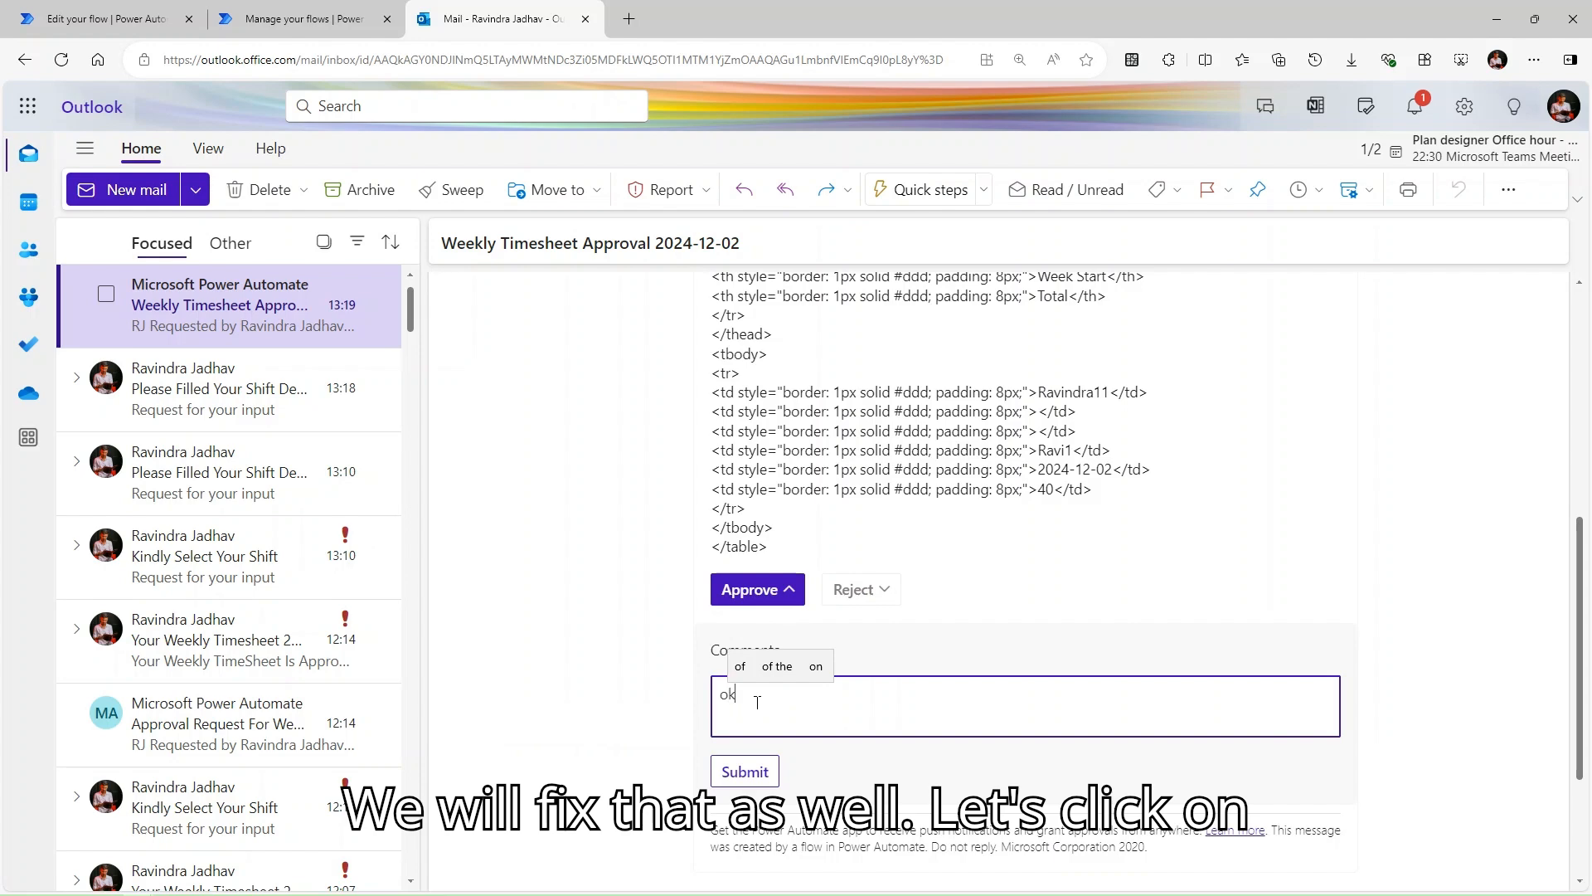
left_click(745, 780)
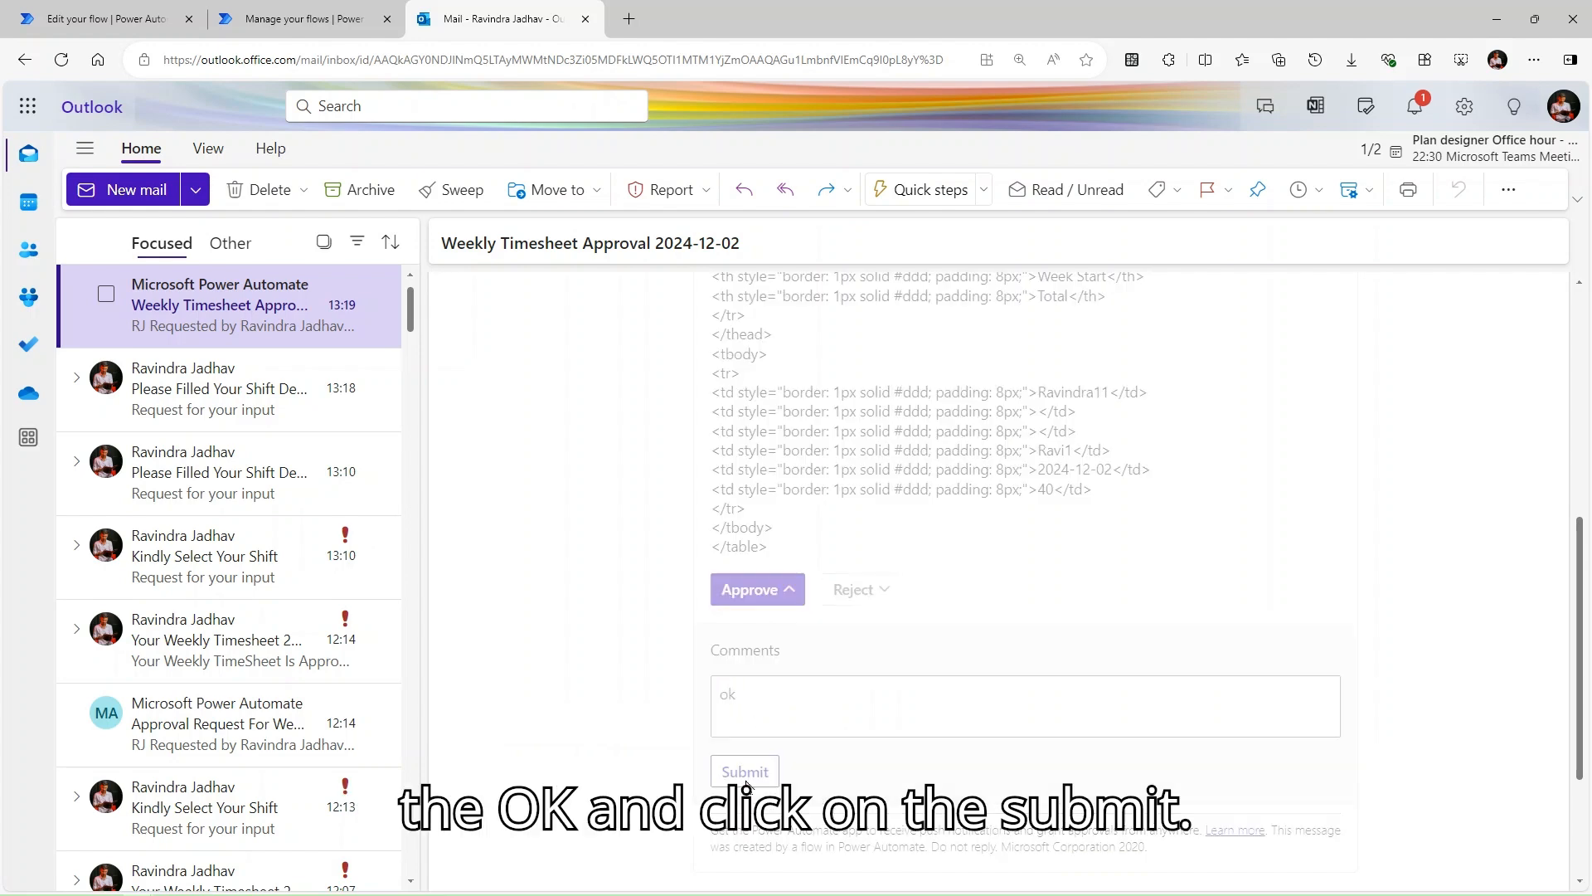
Switch back to Power Automate and check the run of Update item-copy and Send an email (V2).
left_click(303, 18)
left_click(75, 10)
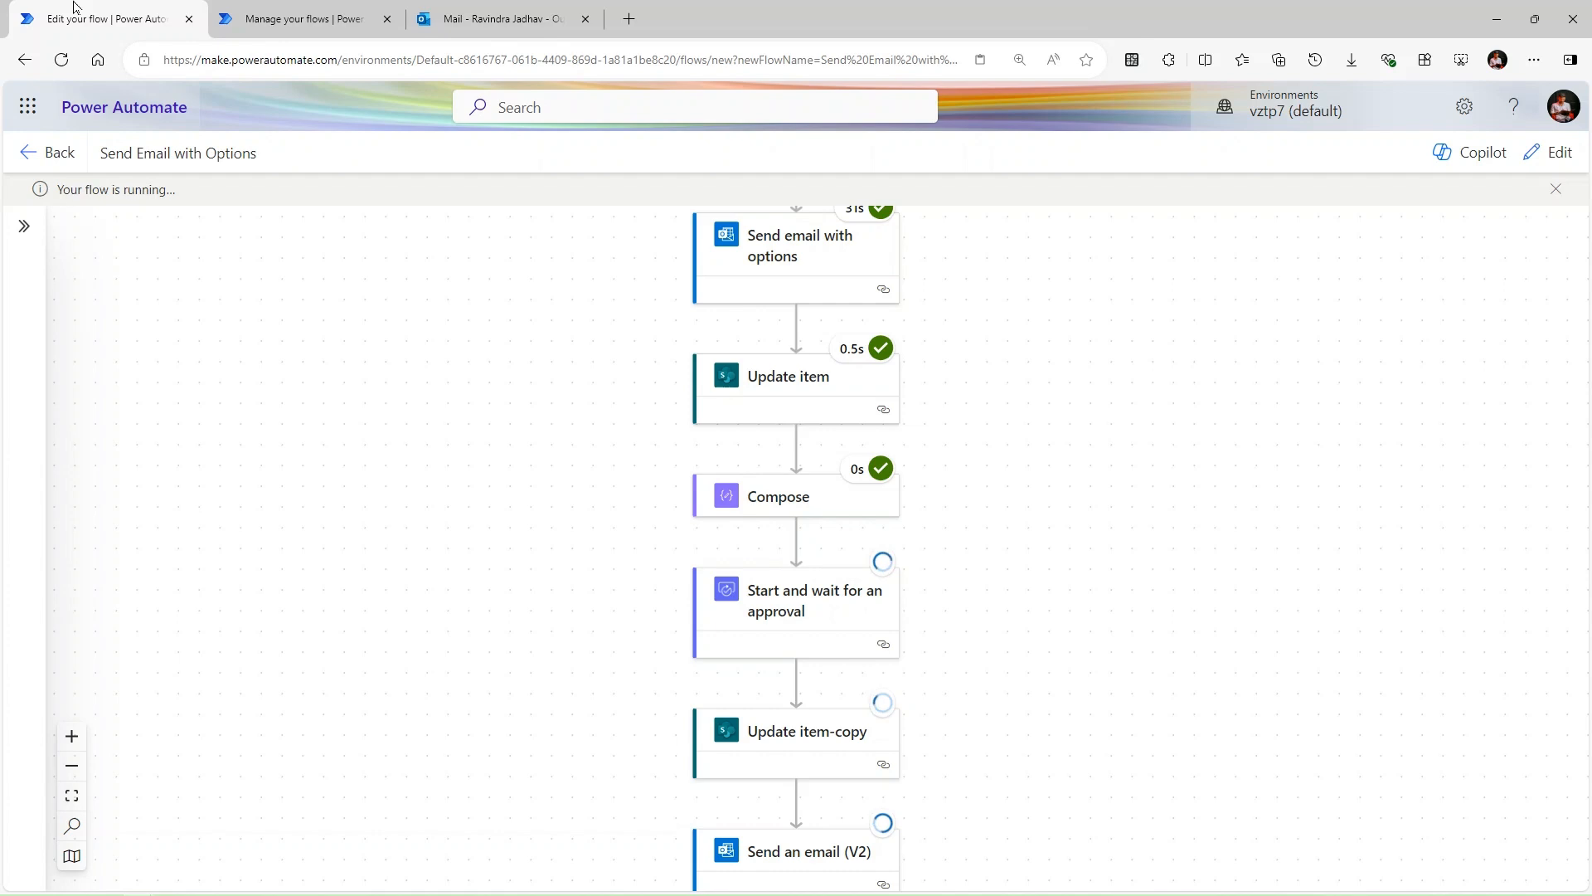
scroll(1012, 701, "down", 2)
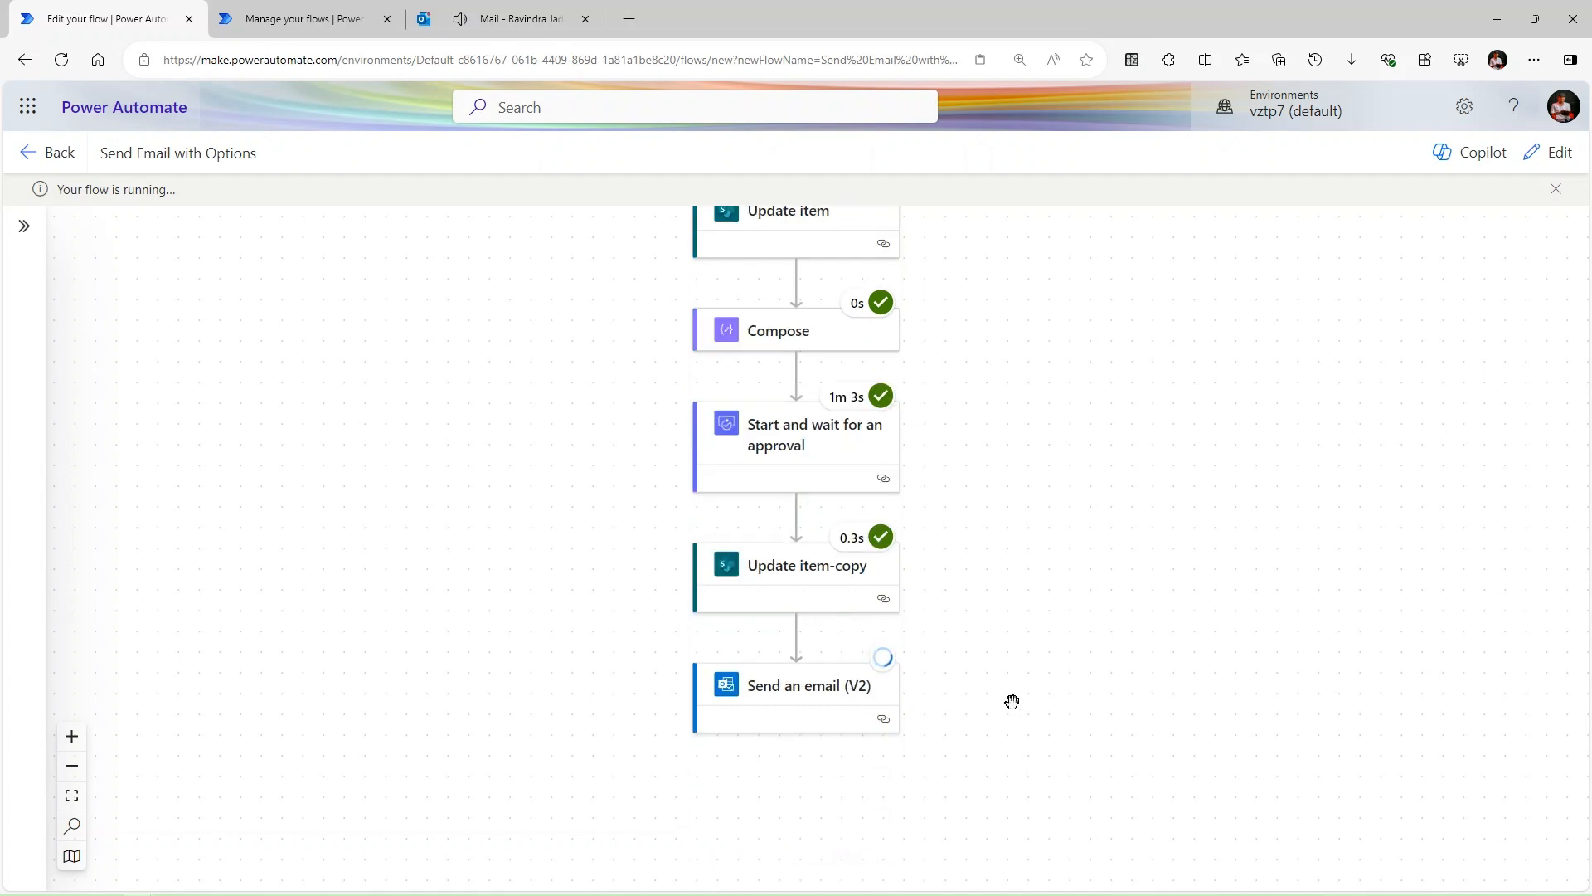
Open the "Your Weekly Timesheet 2024-12-02" email in Outlook and review its approval text and timesheet table.
left_click(515, 18)
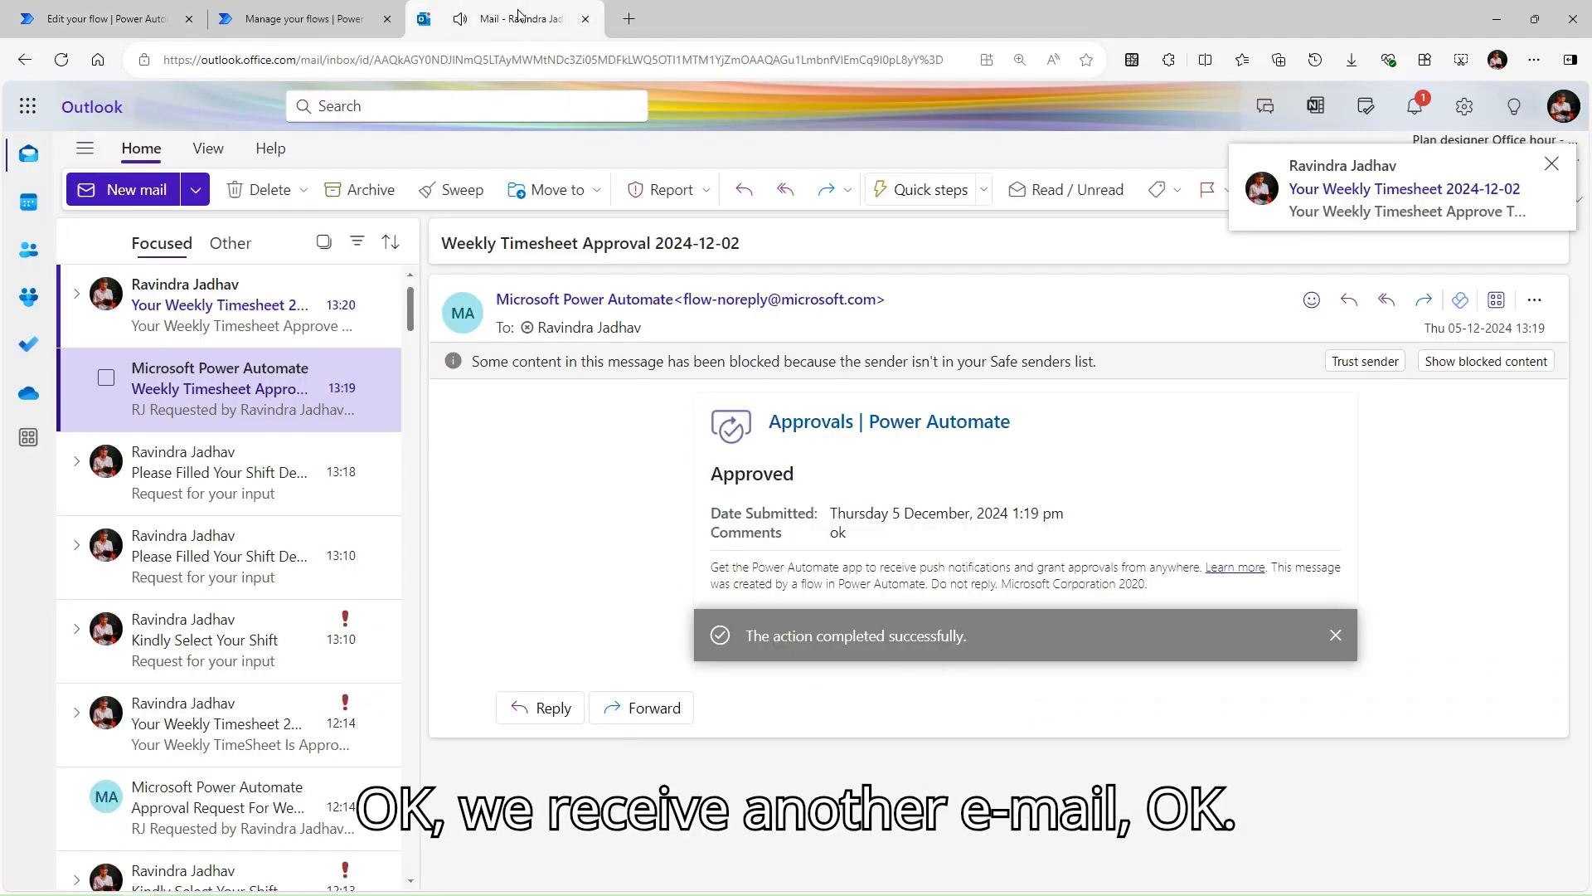
left_click(199, 319)
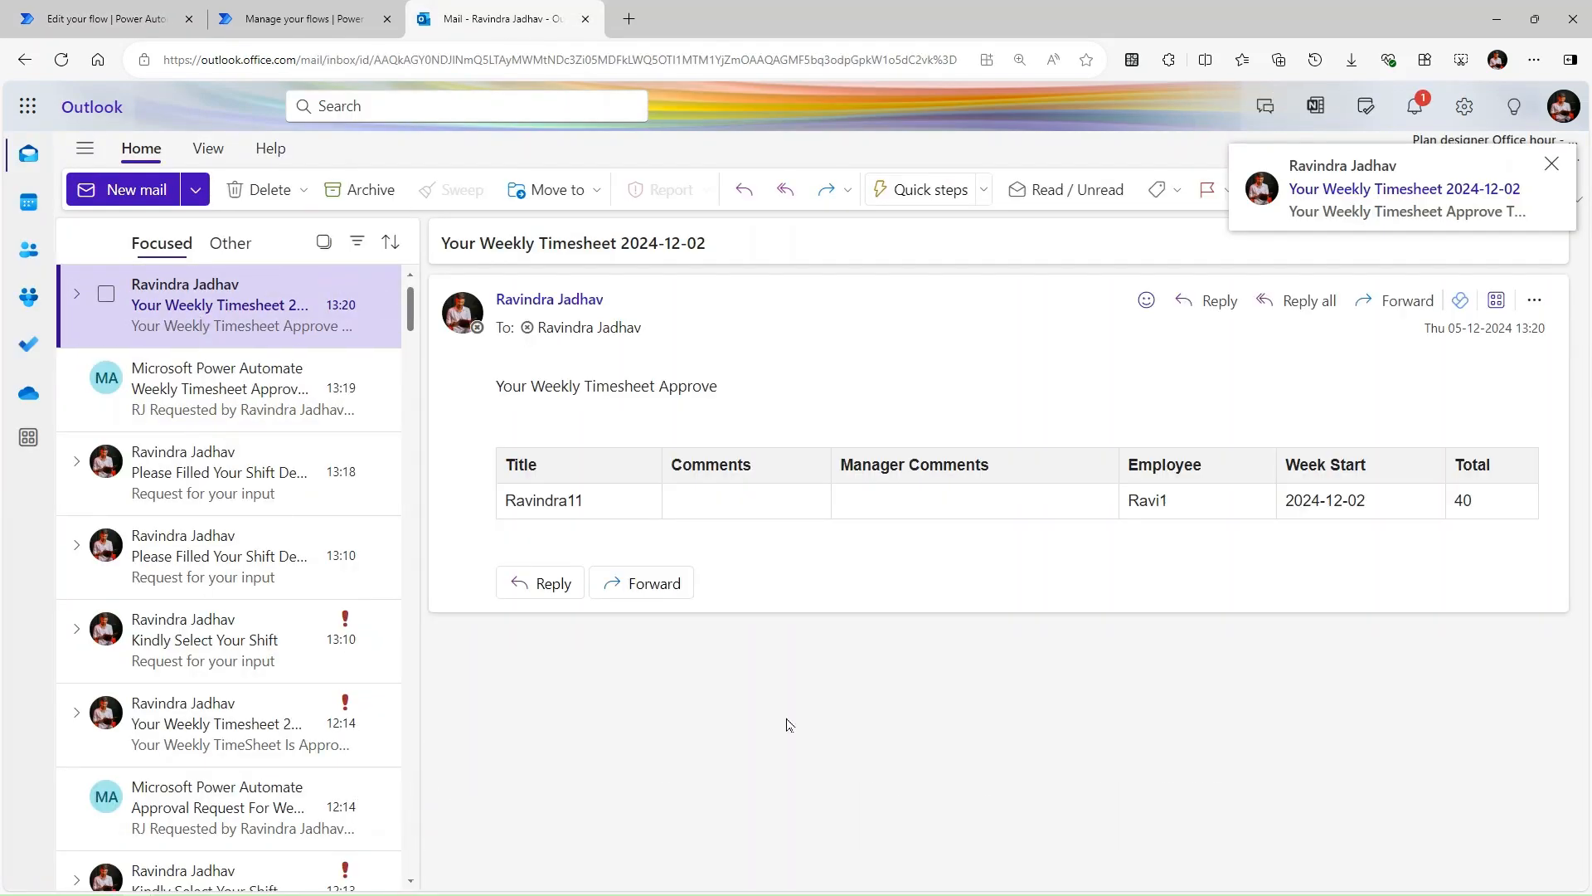
double_click(534, 500)
left_click(796, 507)
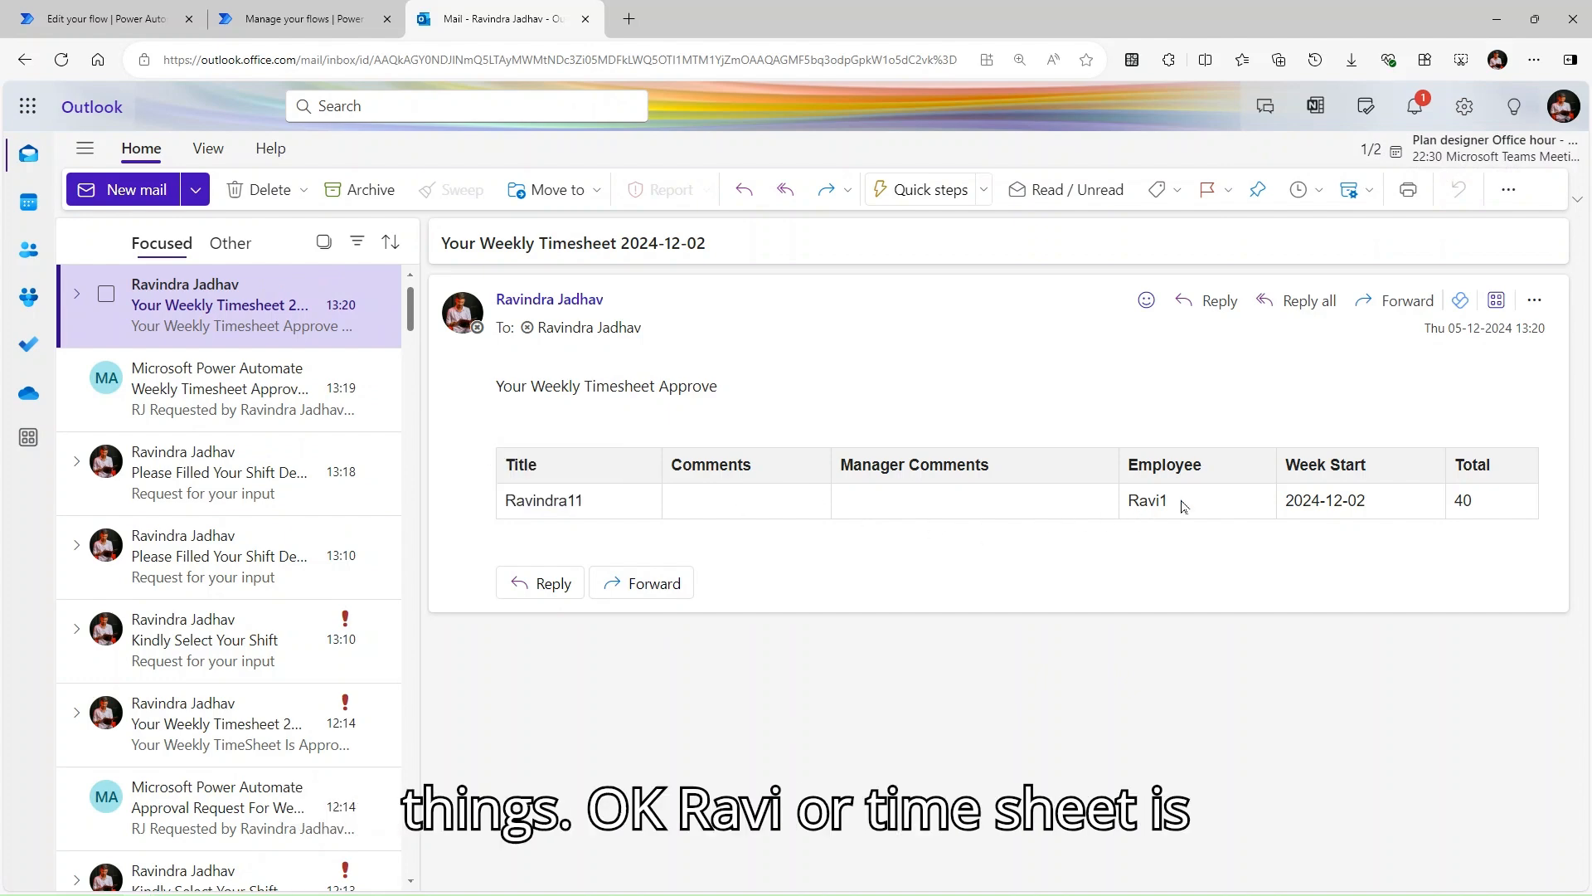
triple_click(693, 385)
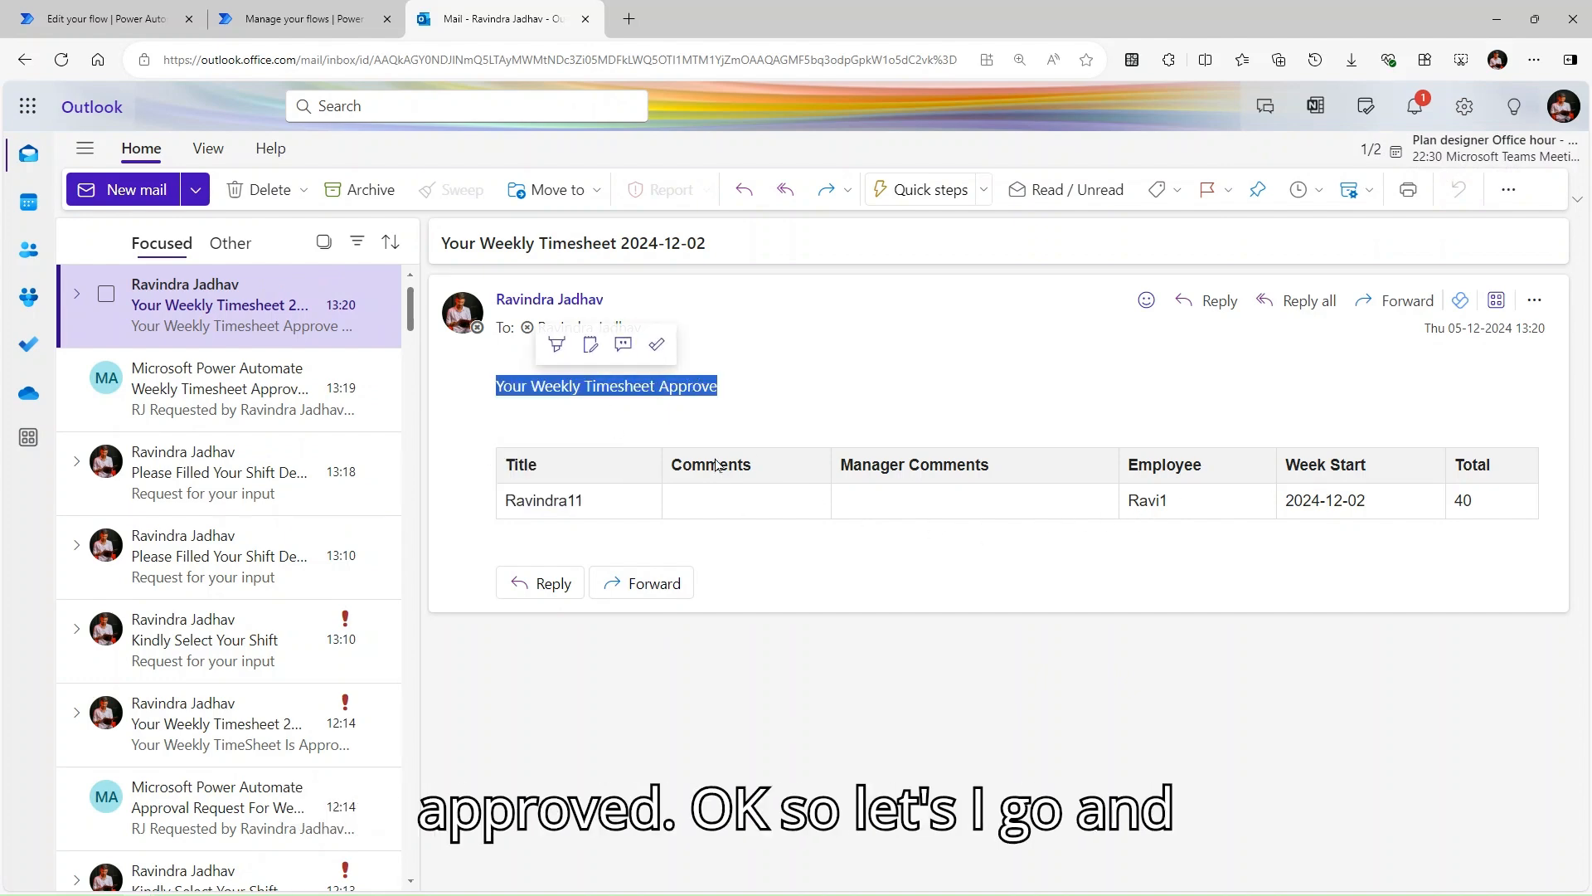
Return to the Send Email with Options flow in Power Automate, dismiss the run notice, and put the flow in edit mode.
left_click(302, 18)
left_click(117, 16)
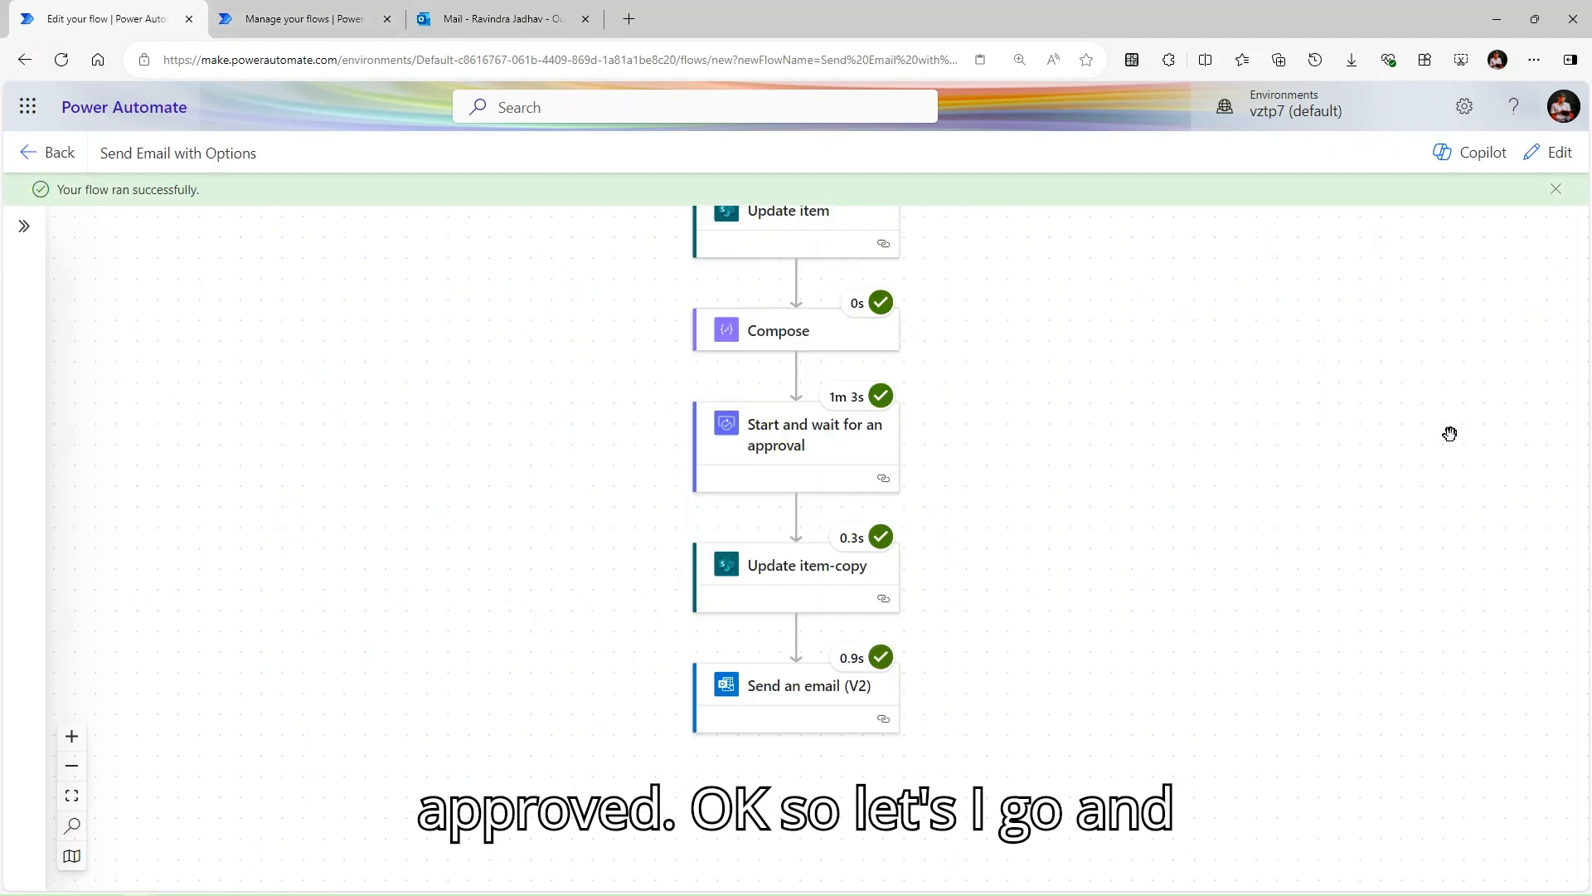
left_click(1556, 190)
left_click(1550, 152)
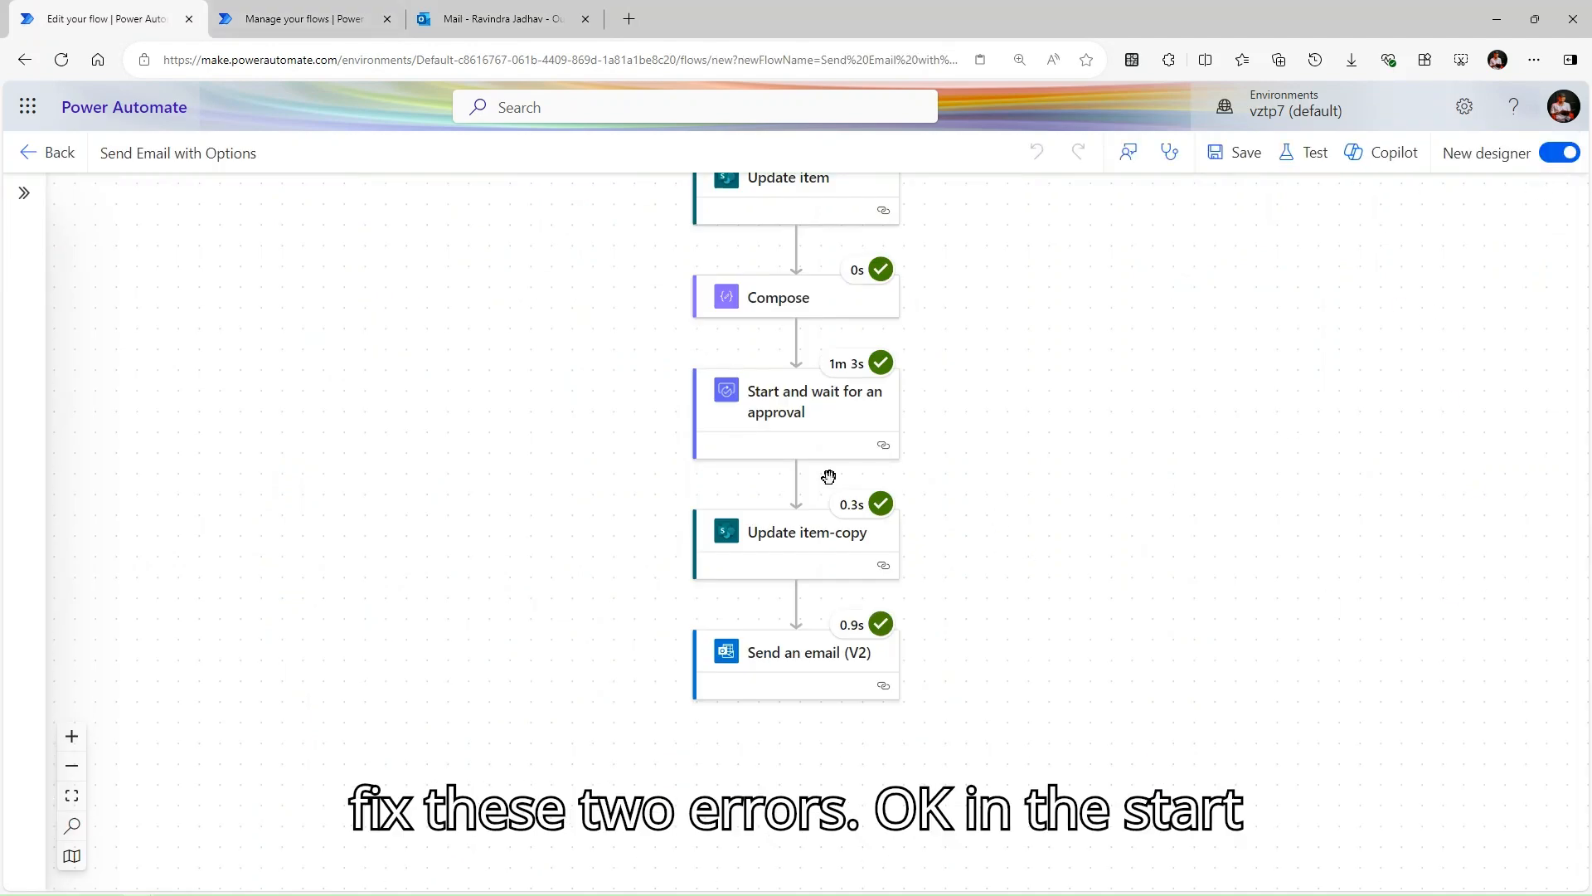
Open the Start and wait for an approval action and remove the Outputs token from its Details.
left_click(814, 556)
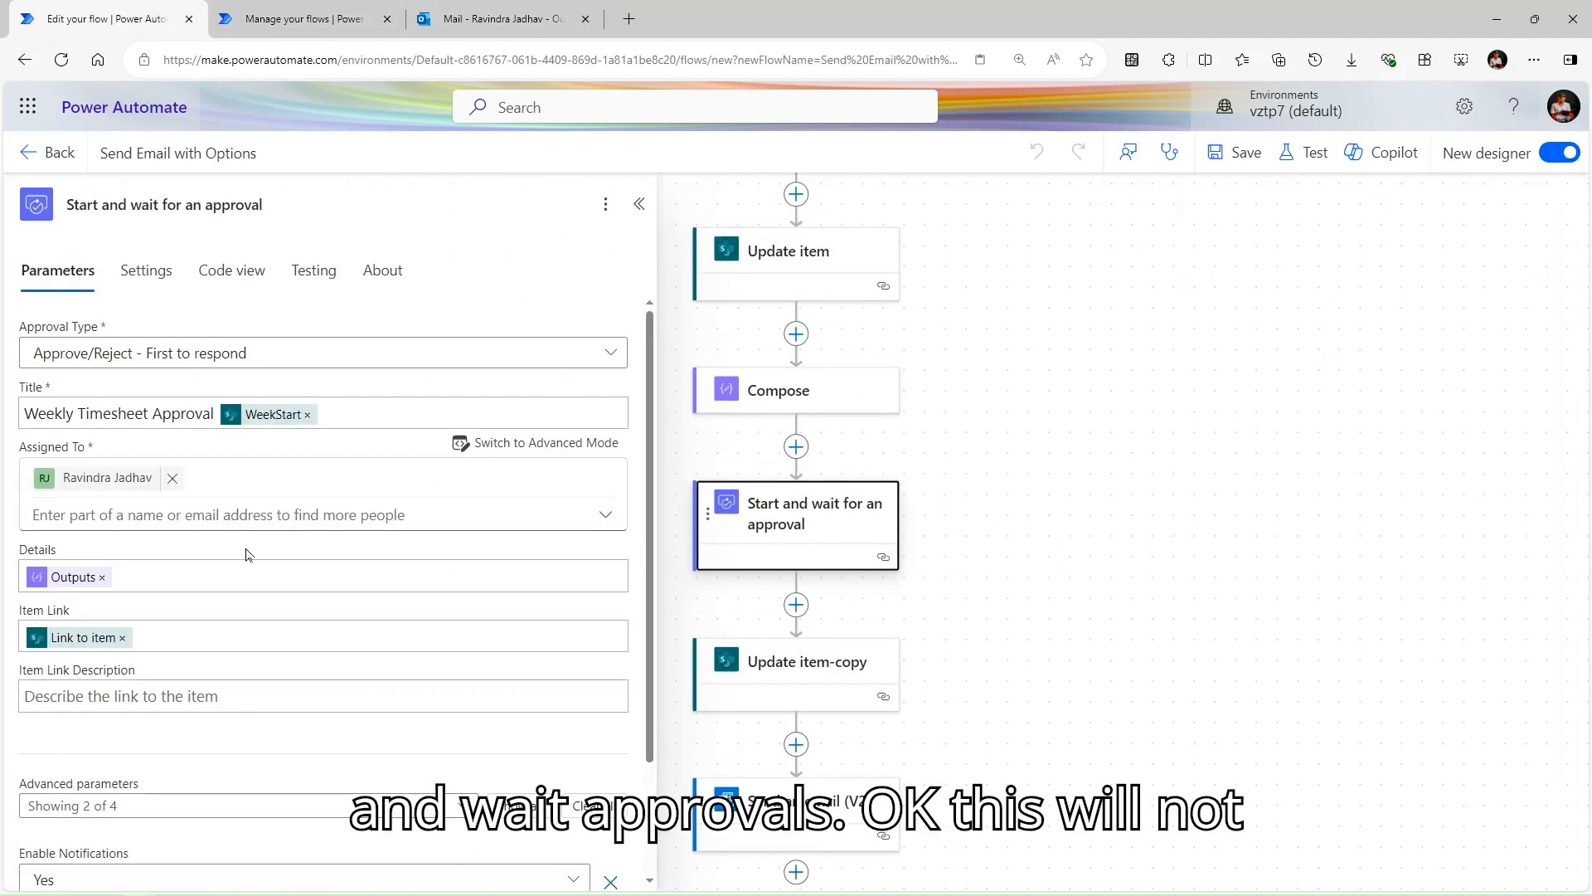
left_click(102, 579)
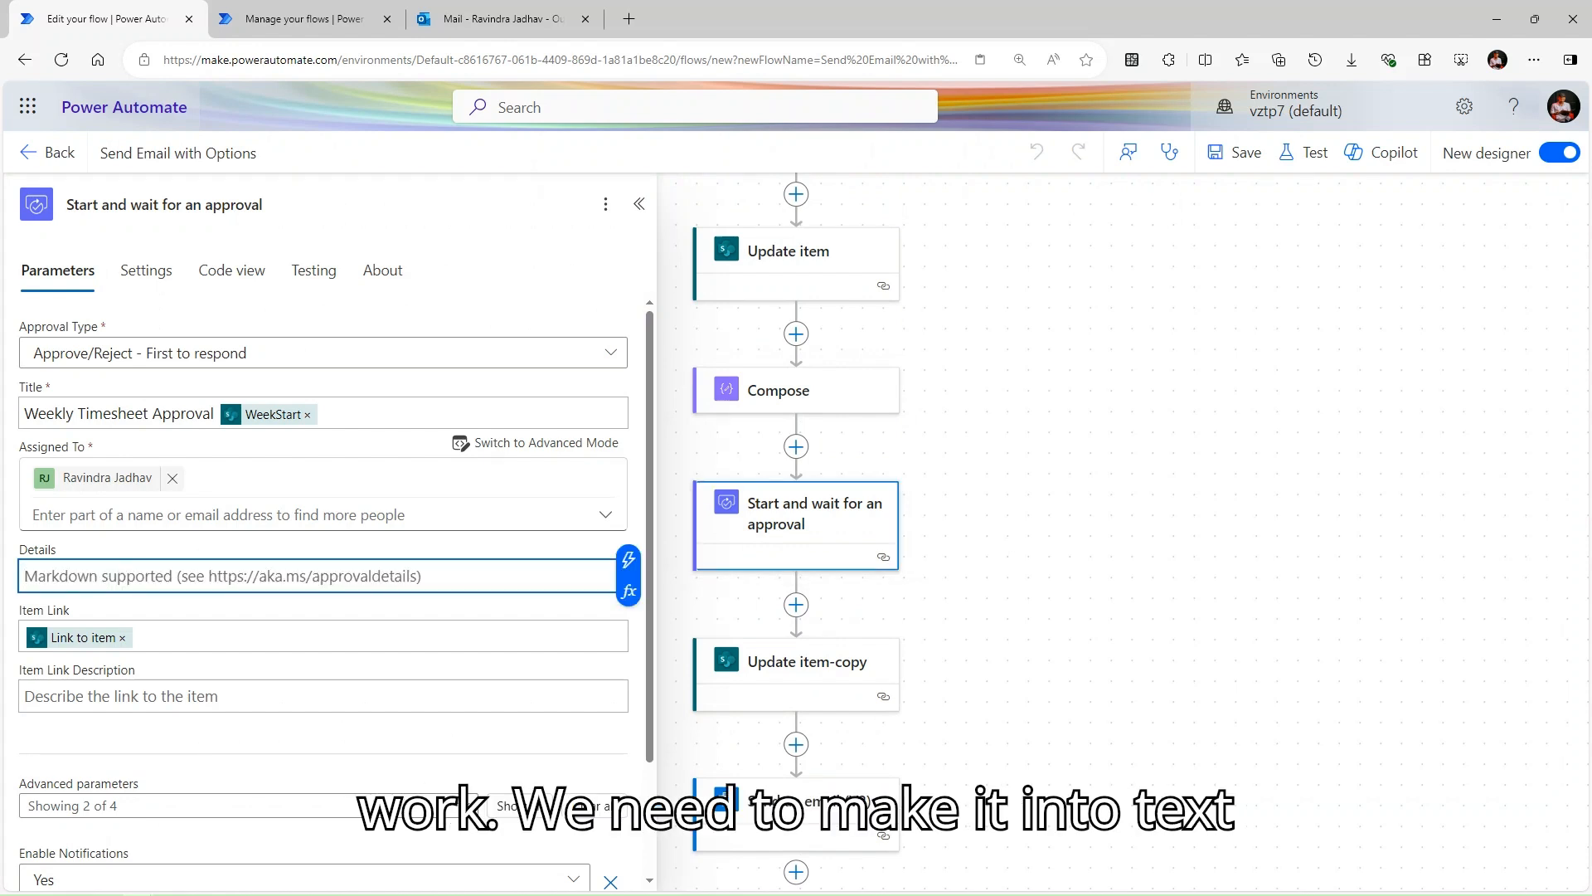
Switch to the Create HTML Table CSS chat in ChatGPT and send the prompt "give me in text format".
key("alt+Tab")
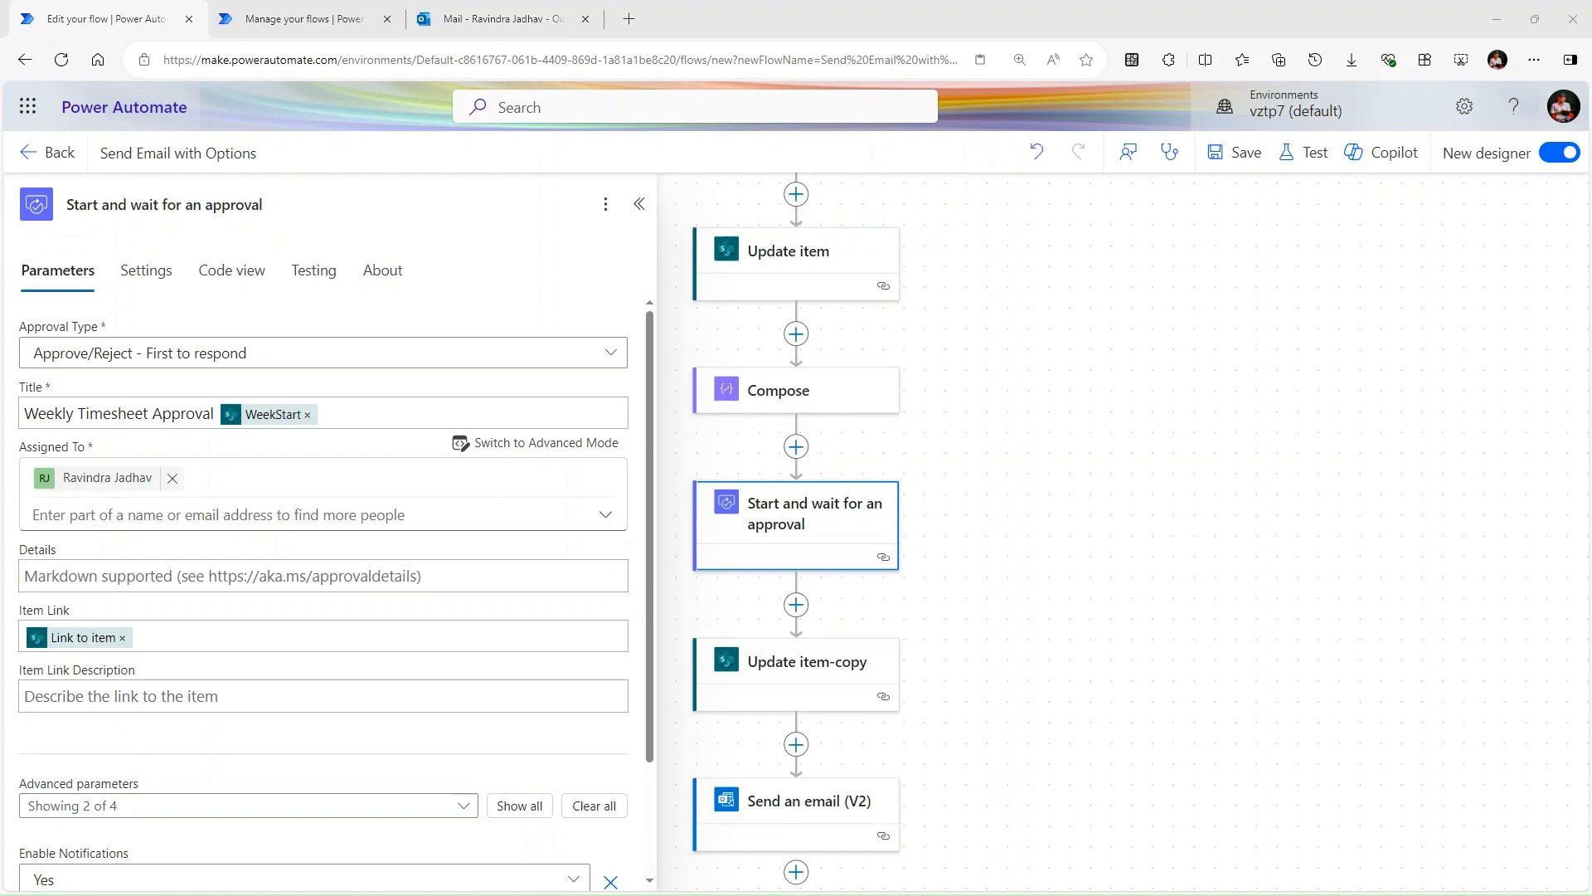
key("alt+Tab")
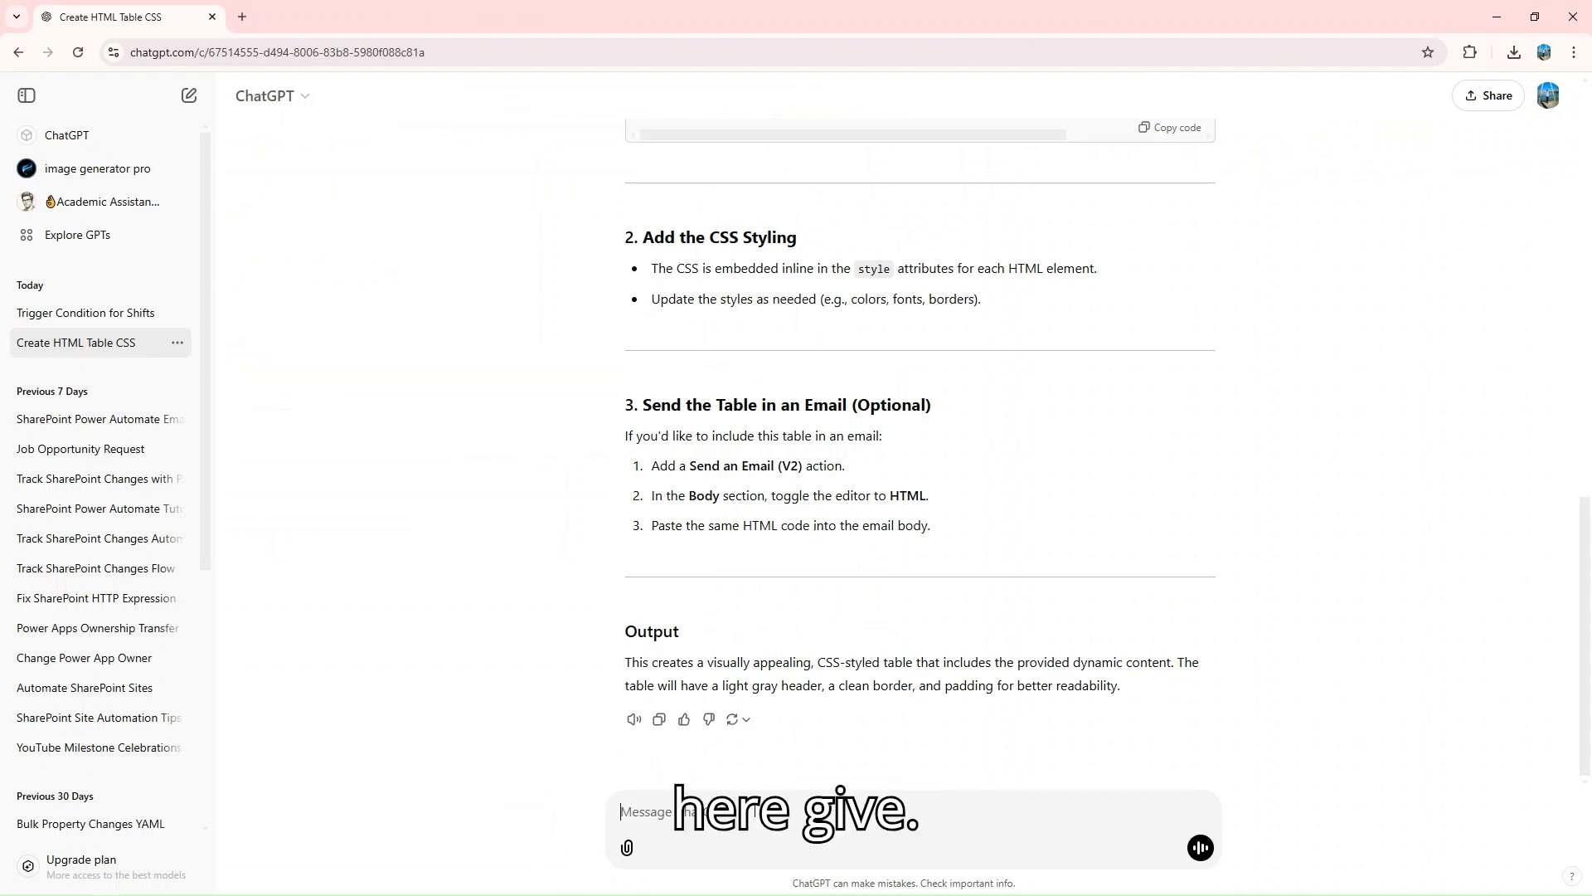
type("gic")
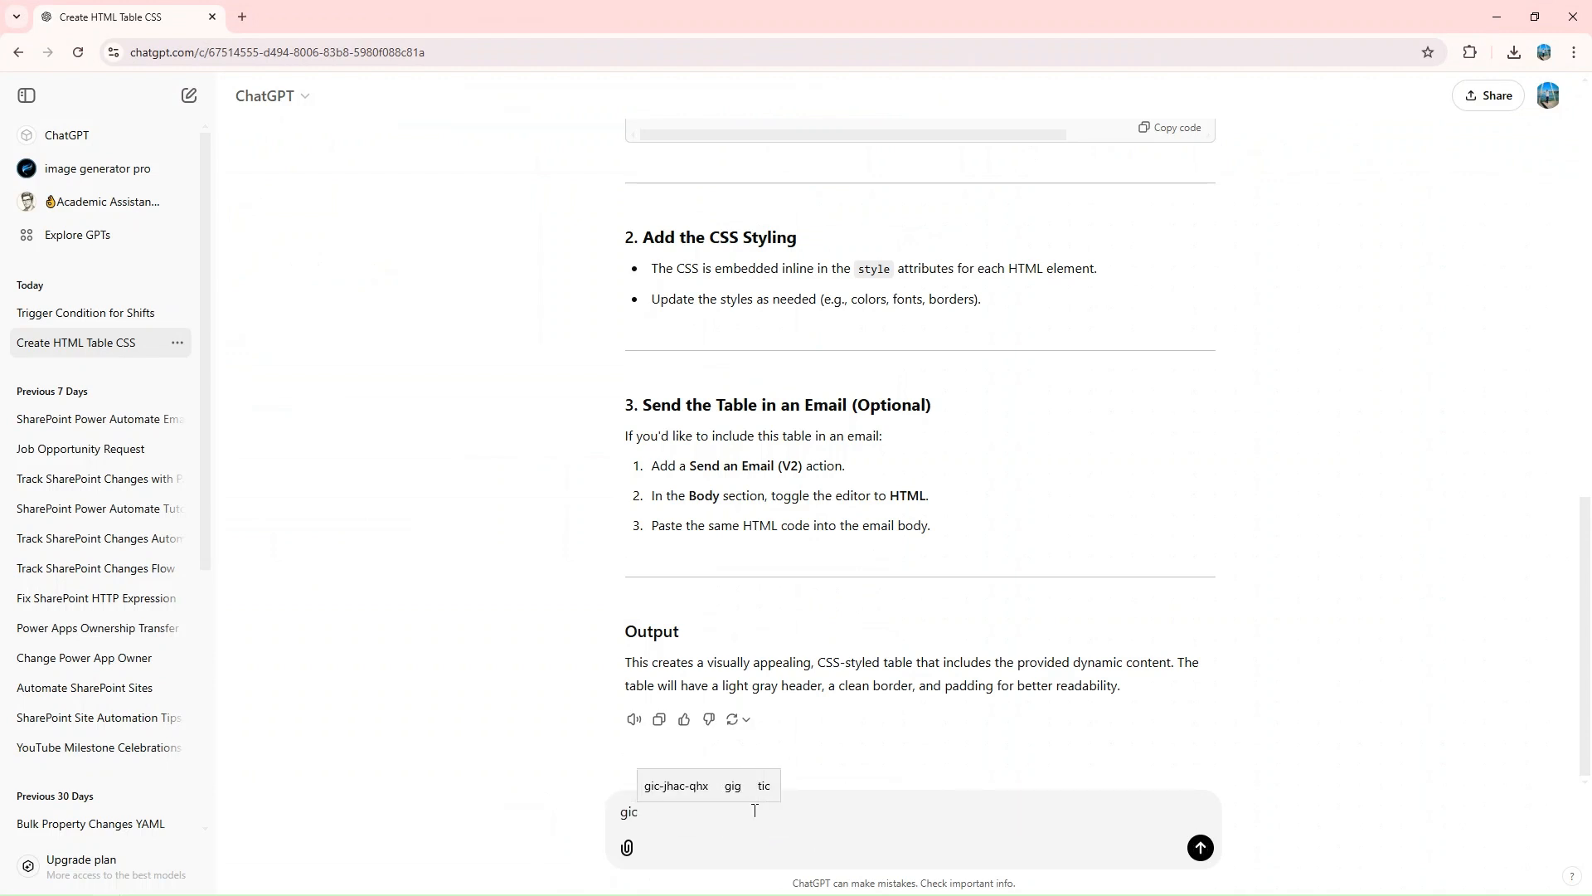
type("]")
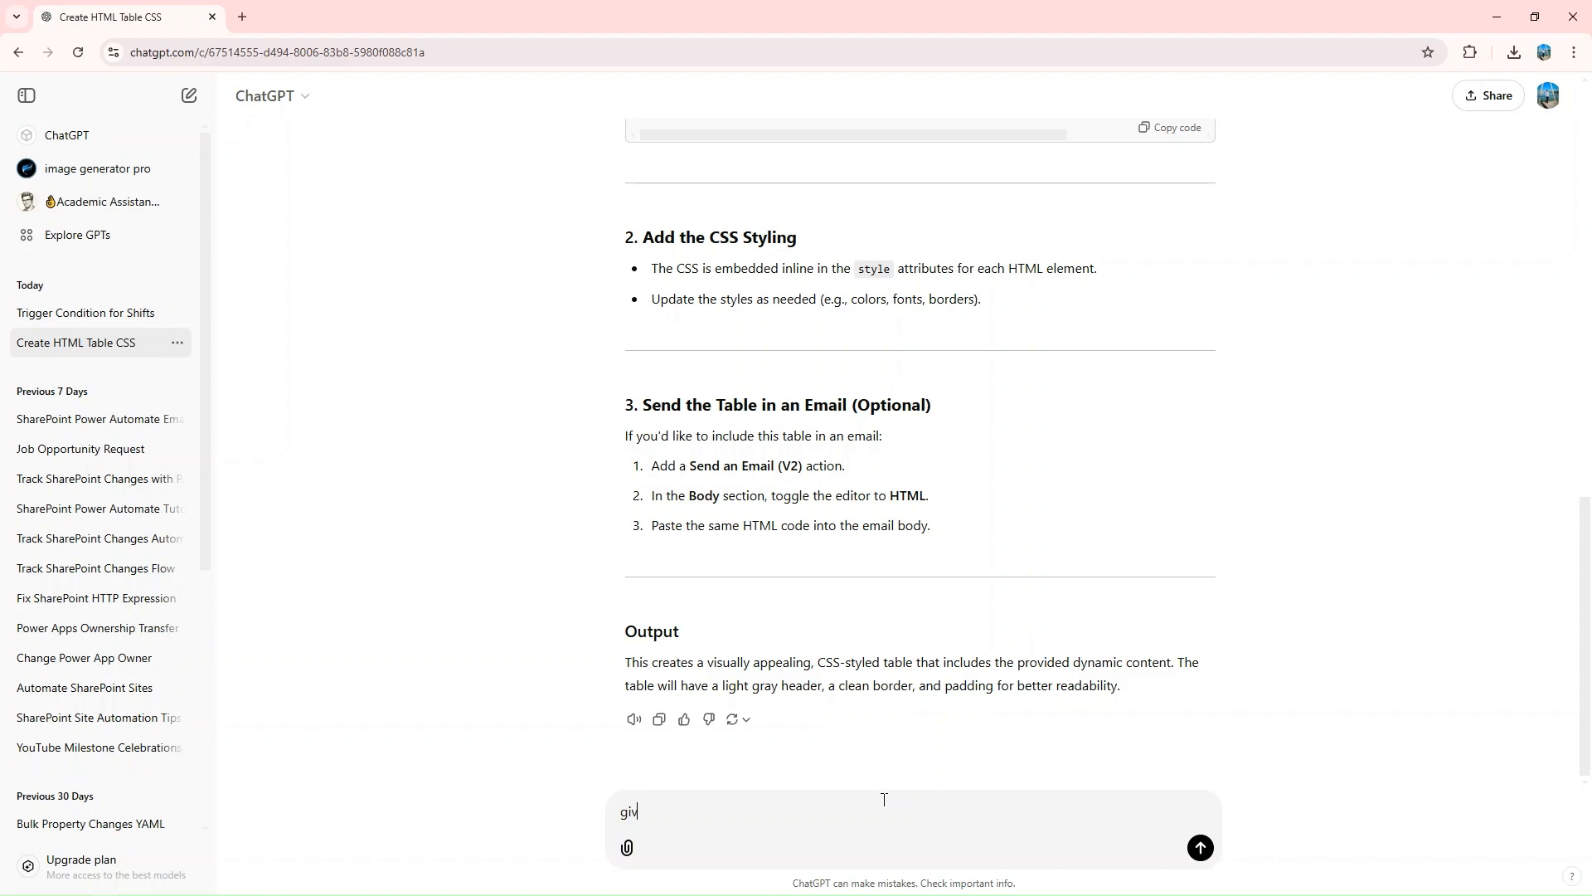
type("e me ")
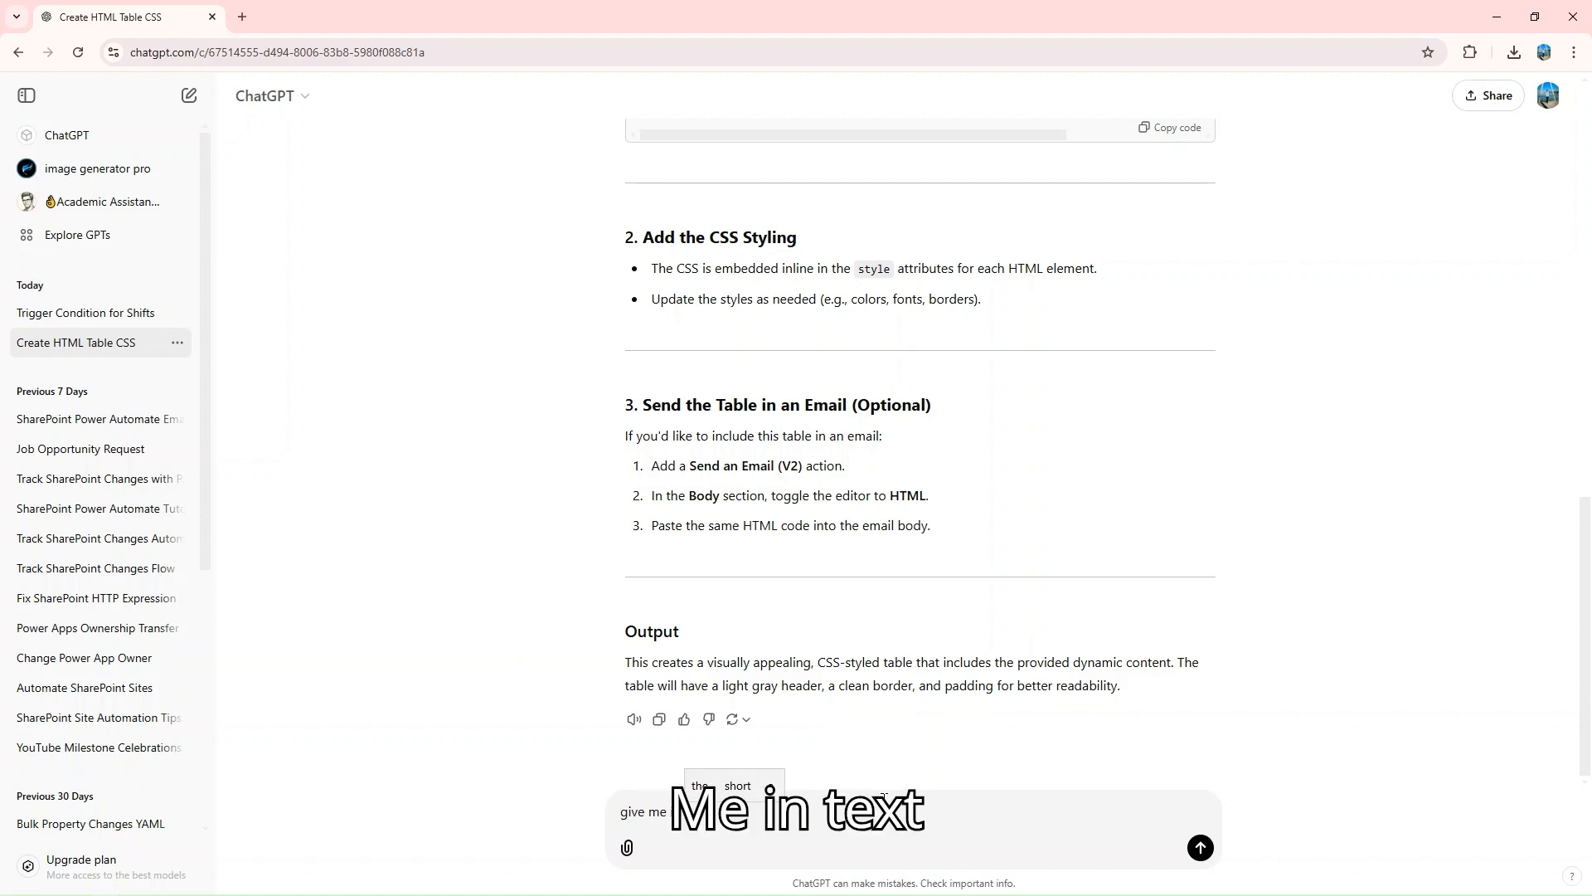
type("in text forma")
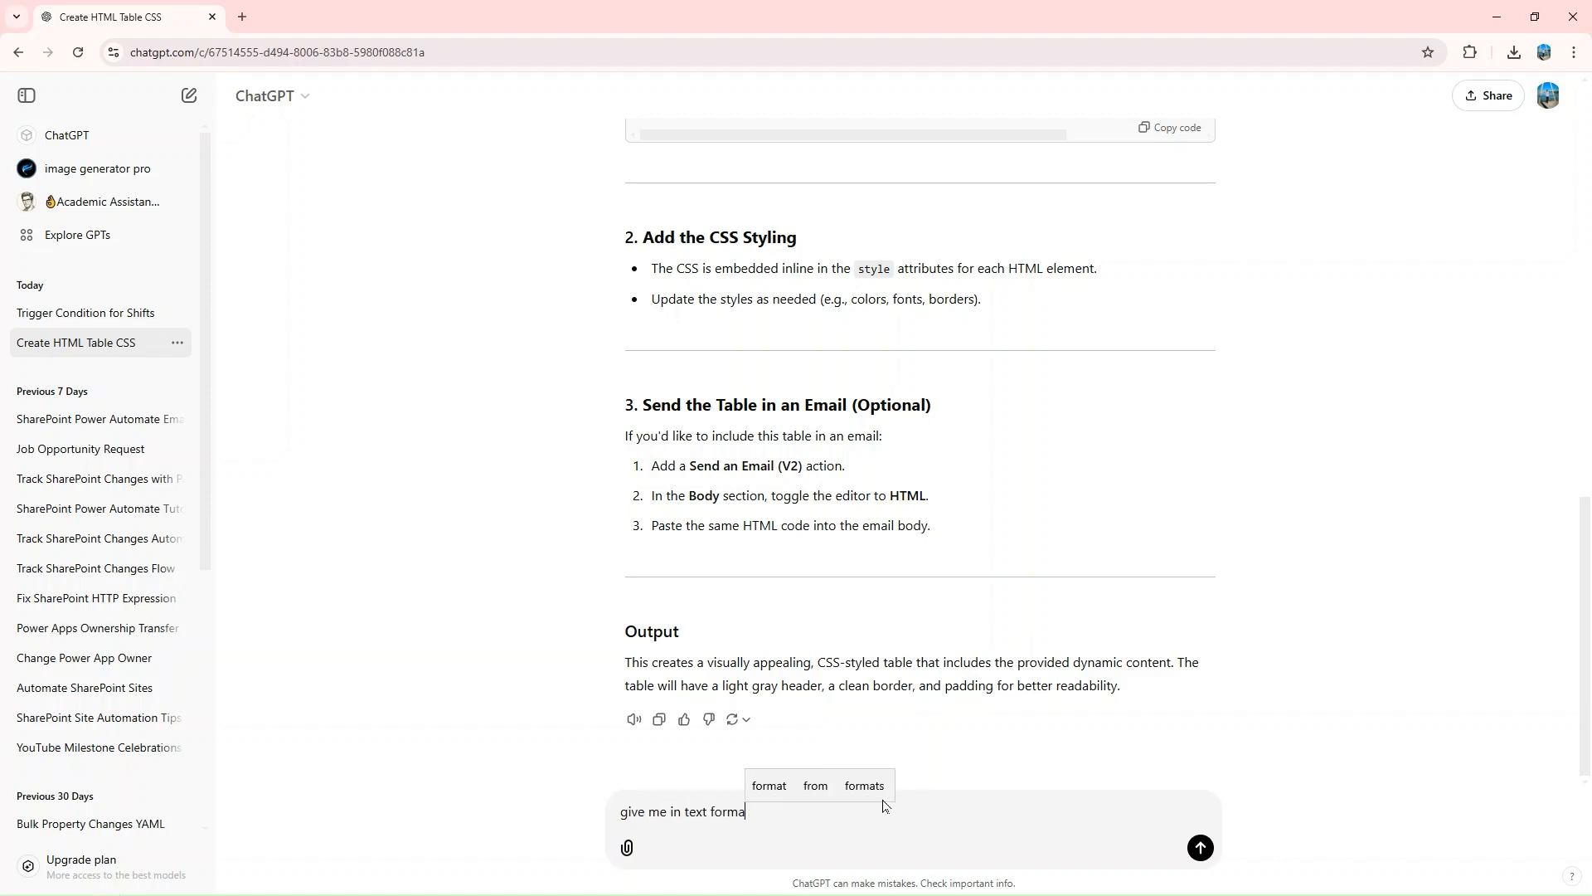
type("e")
key("Return")
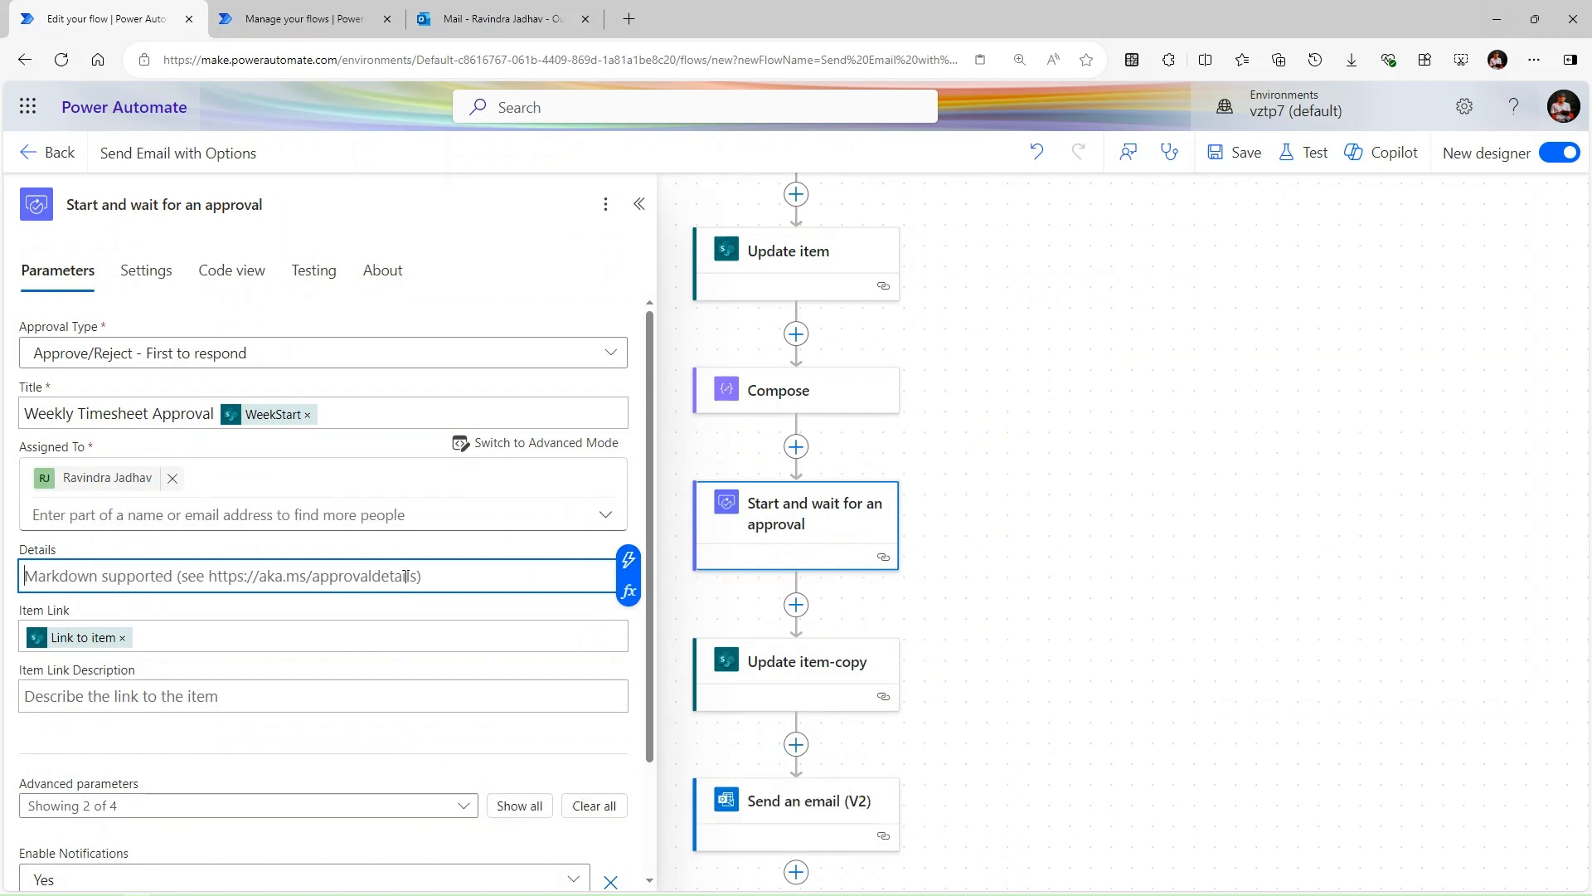
Back in Power Automate, enter "Tile :" in the approval's Details, followed by the Title dynamic value from Update item.
type("T")
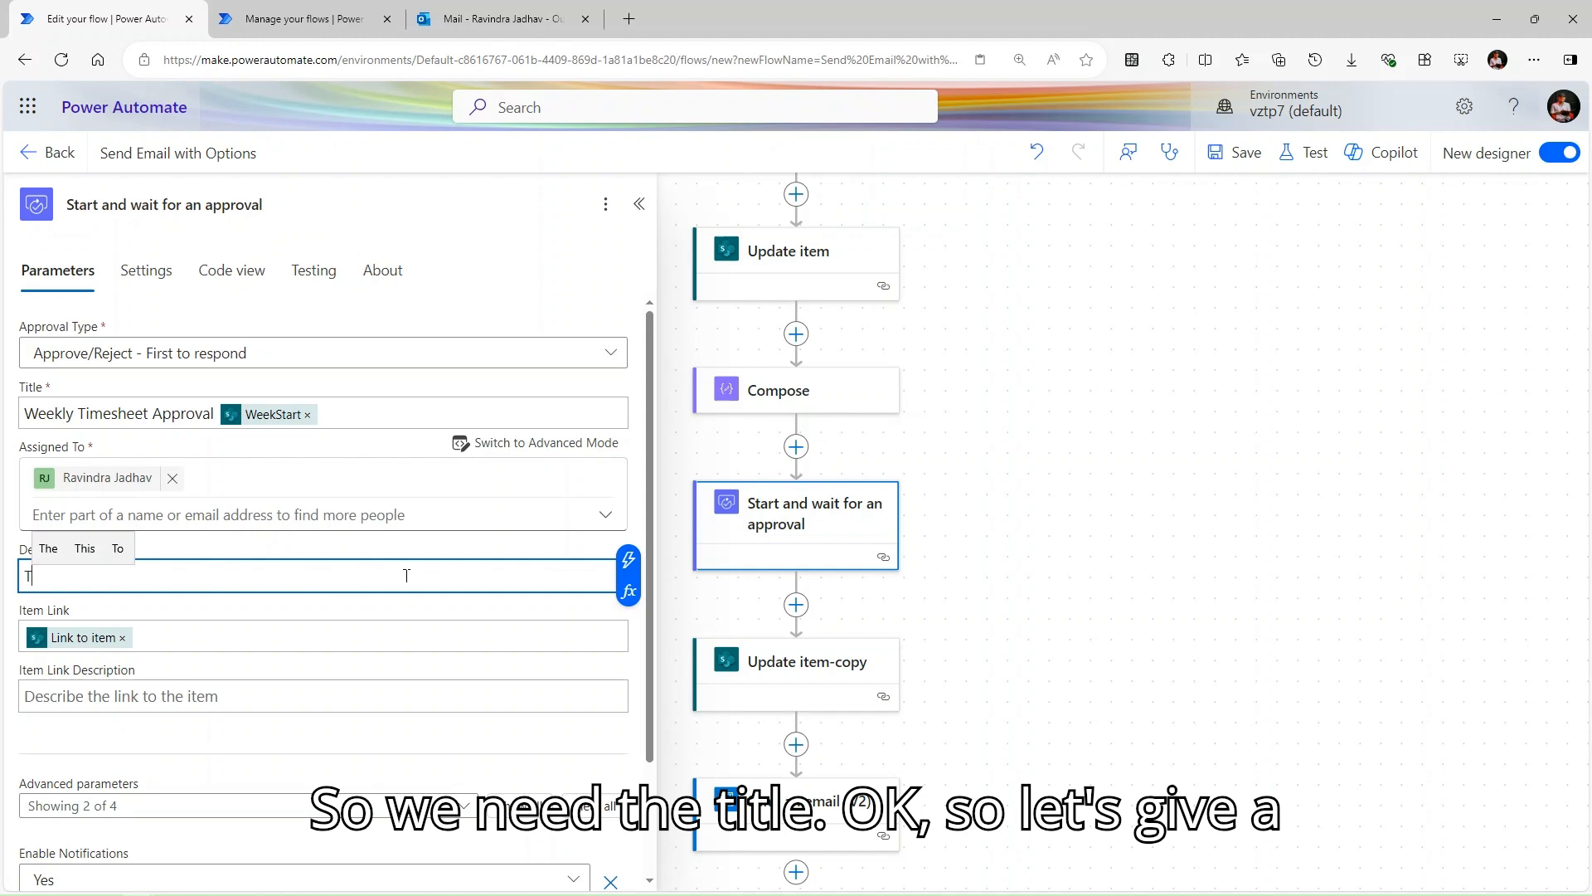
type("ile :")
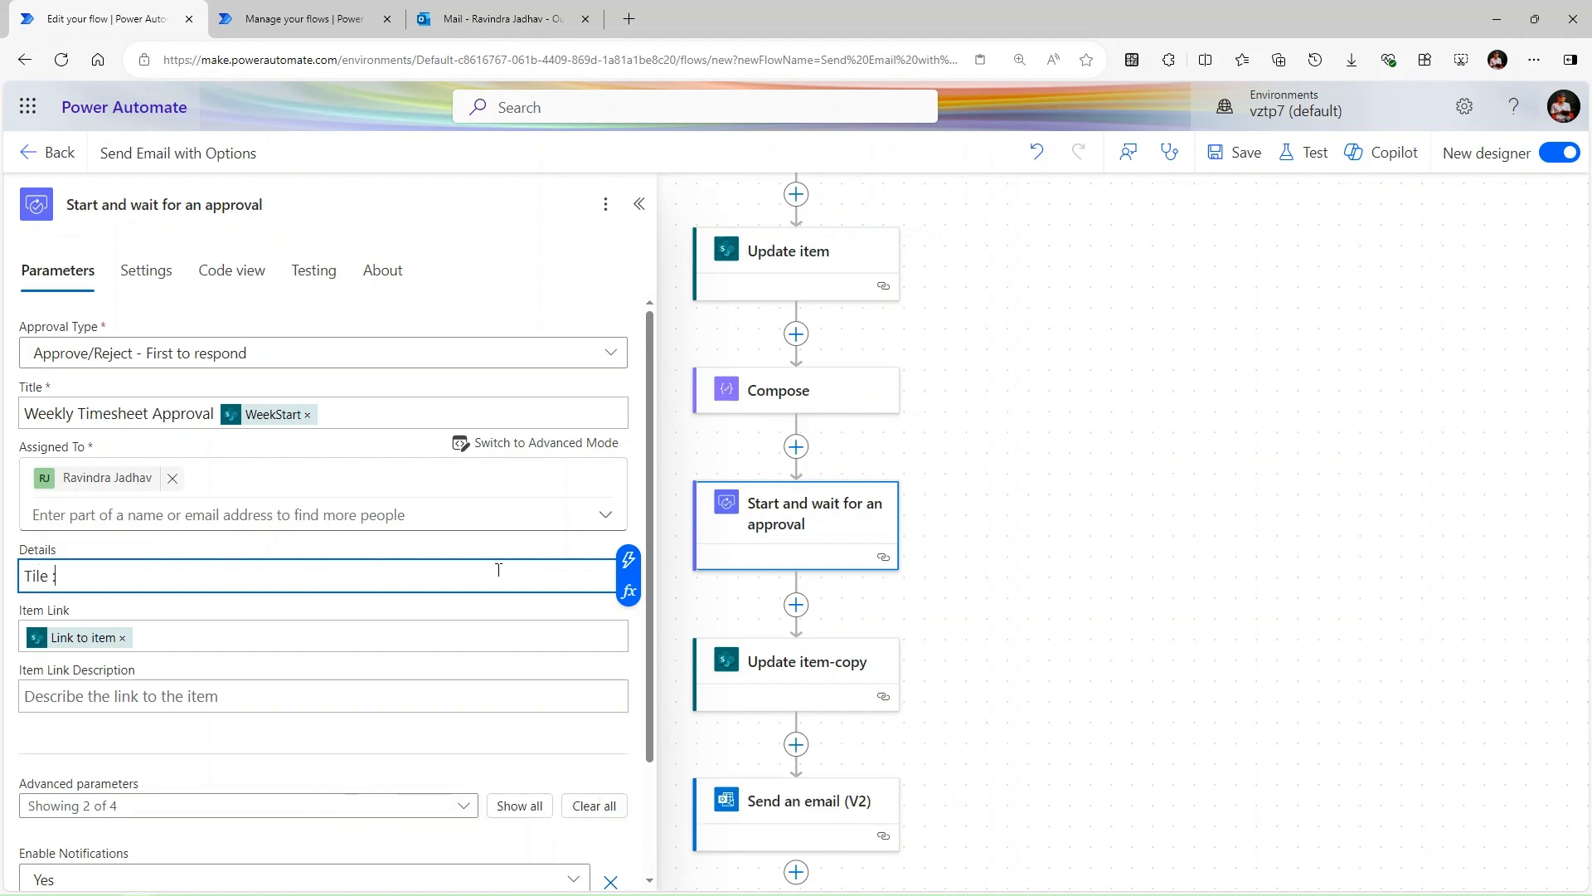
left_click(628, 559)
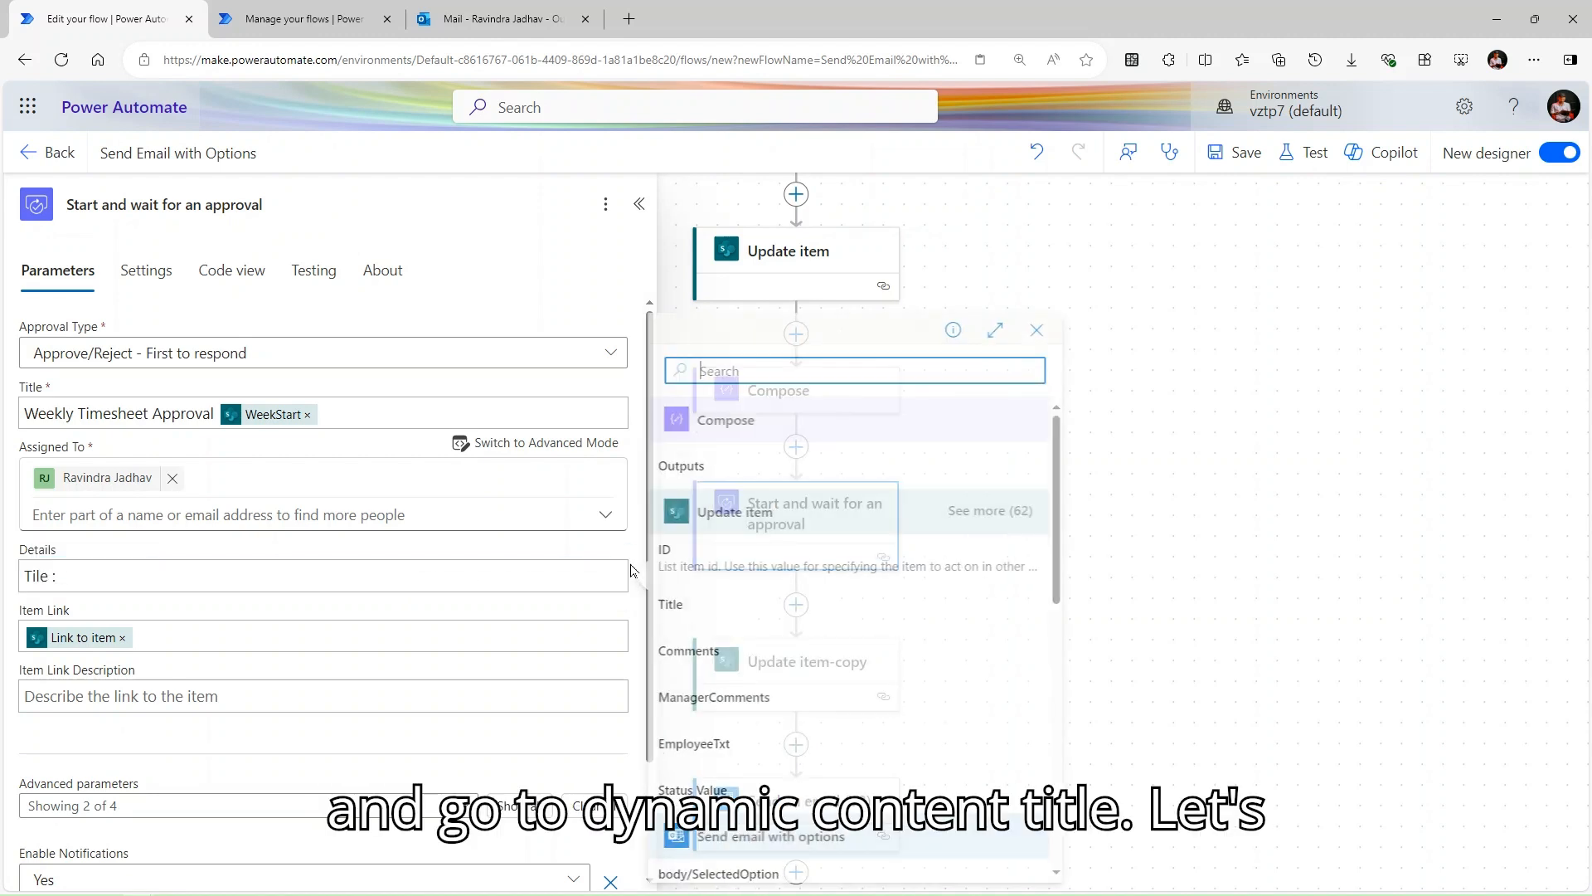
left_click(746, 623)
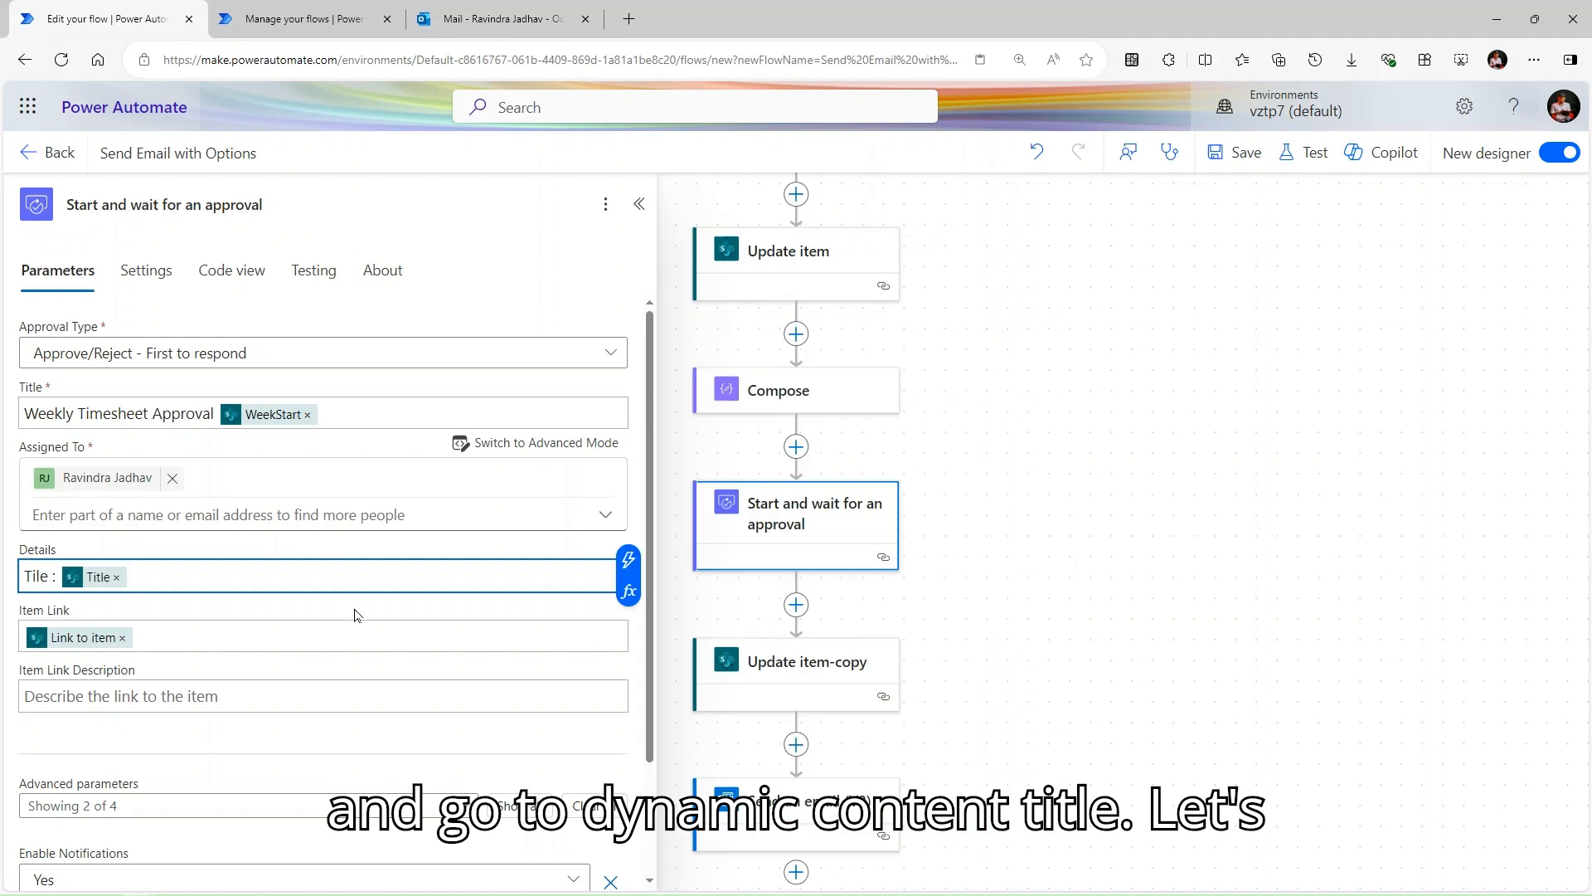
Add a second line "Total Time:" to the approval's Details, followed by the Total dynamic value from Update item.
key("Return")
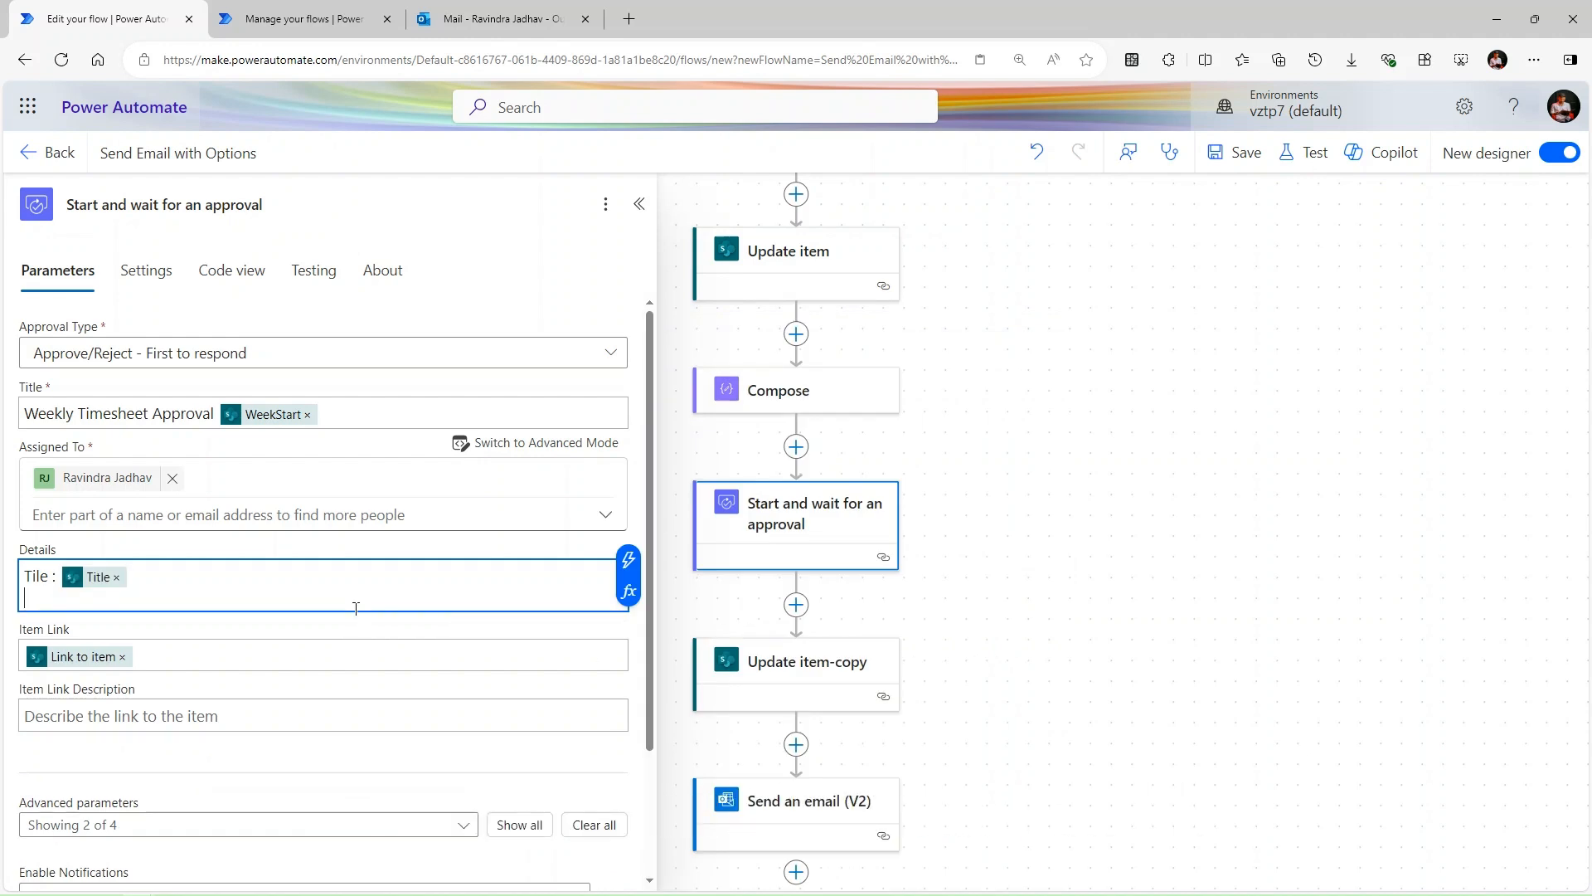
type("Tot")
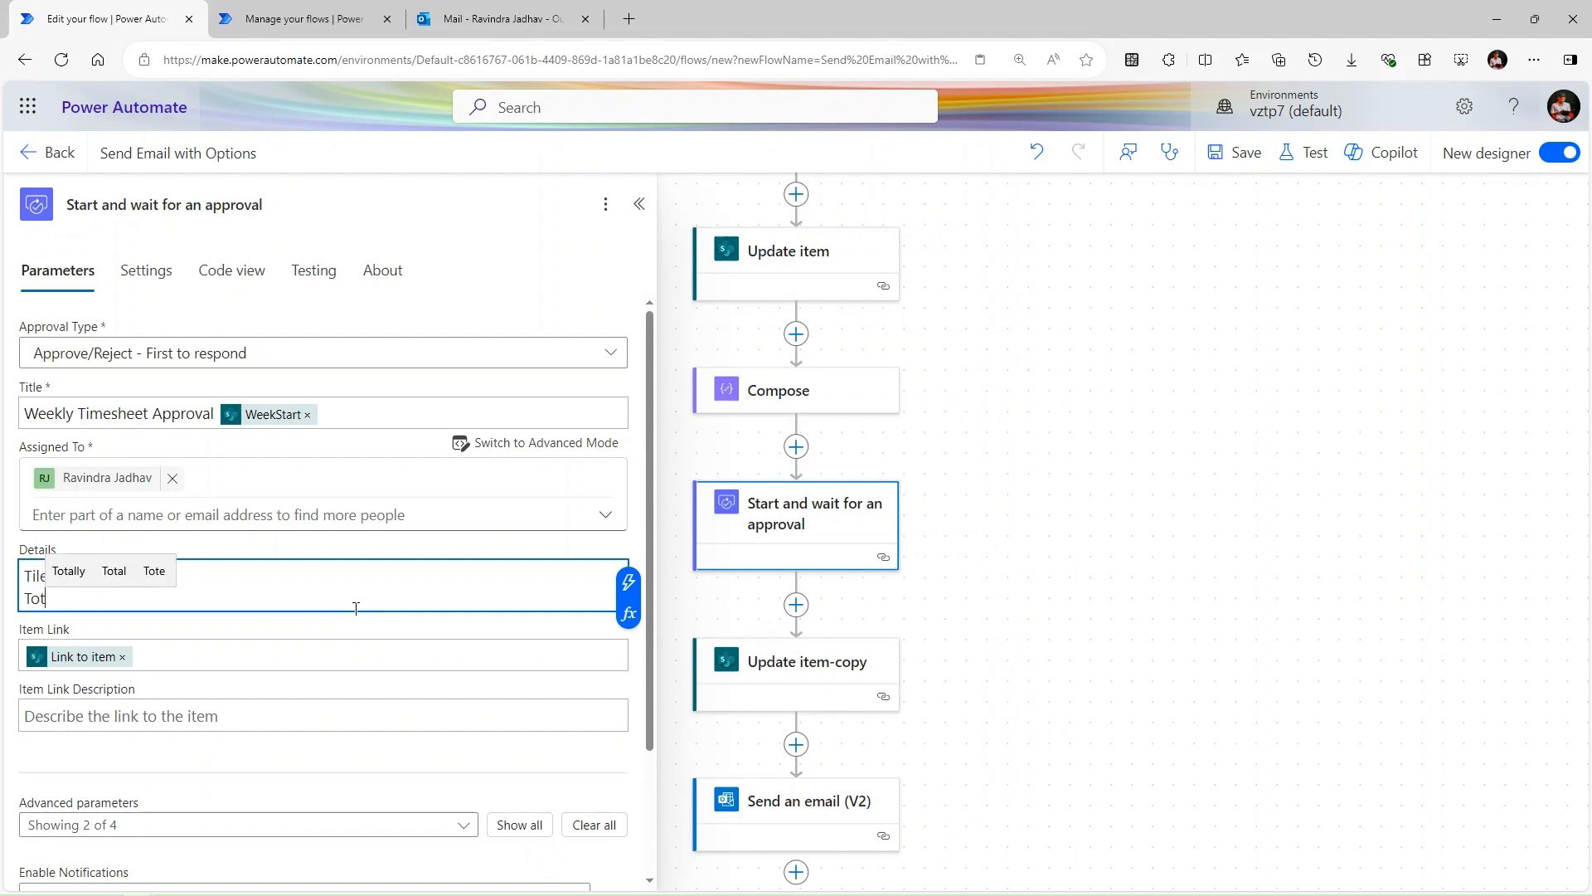
type("al H")
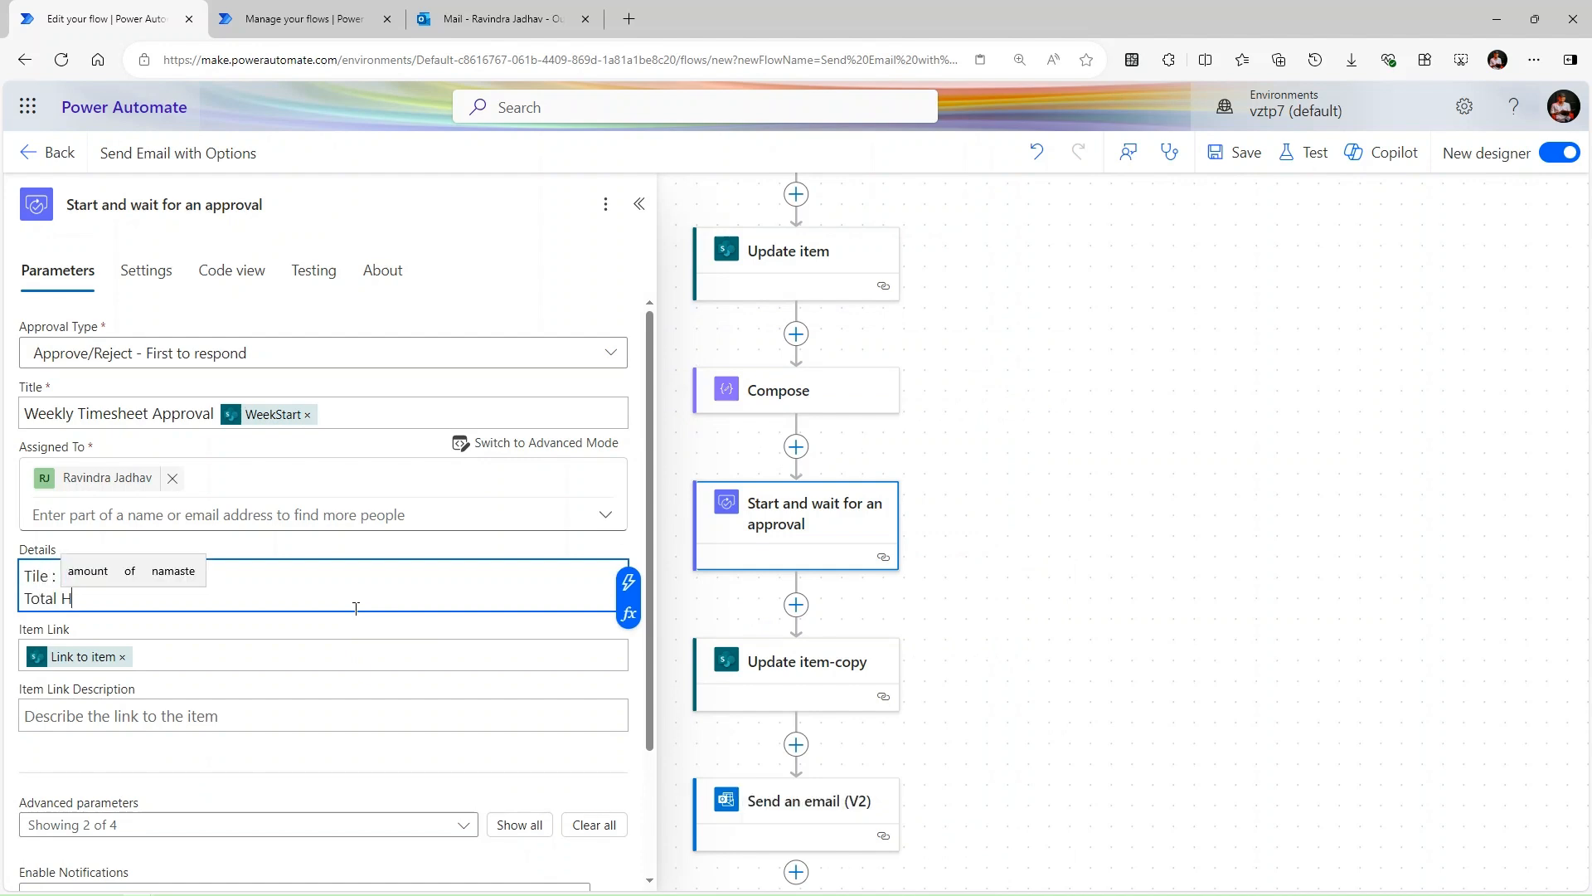
type("ou")
key("BackSpace")
key("BackSpace")
key("BackSpace")
type("Time")
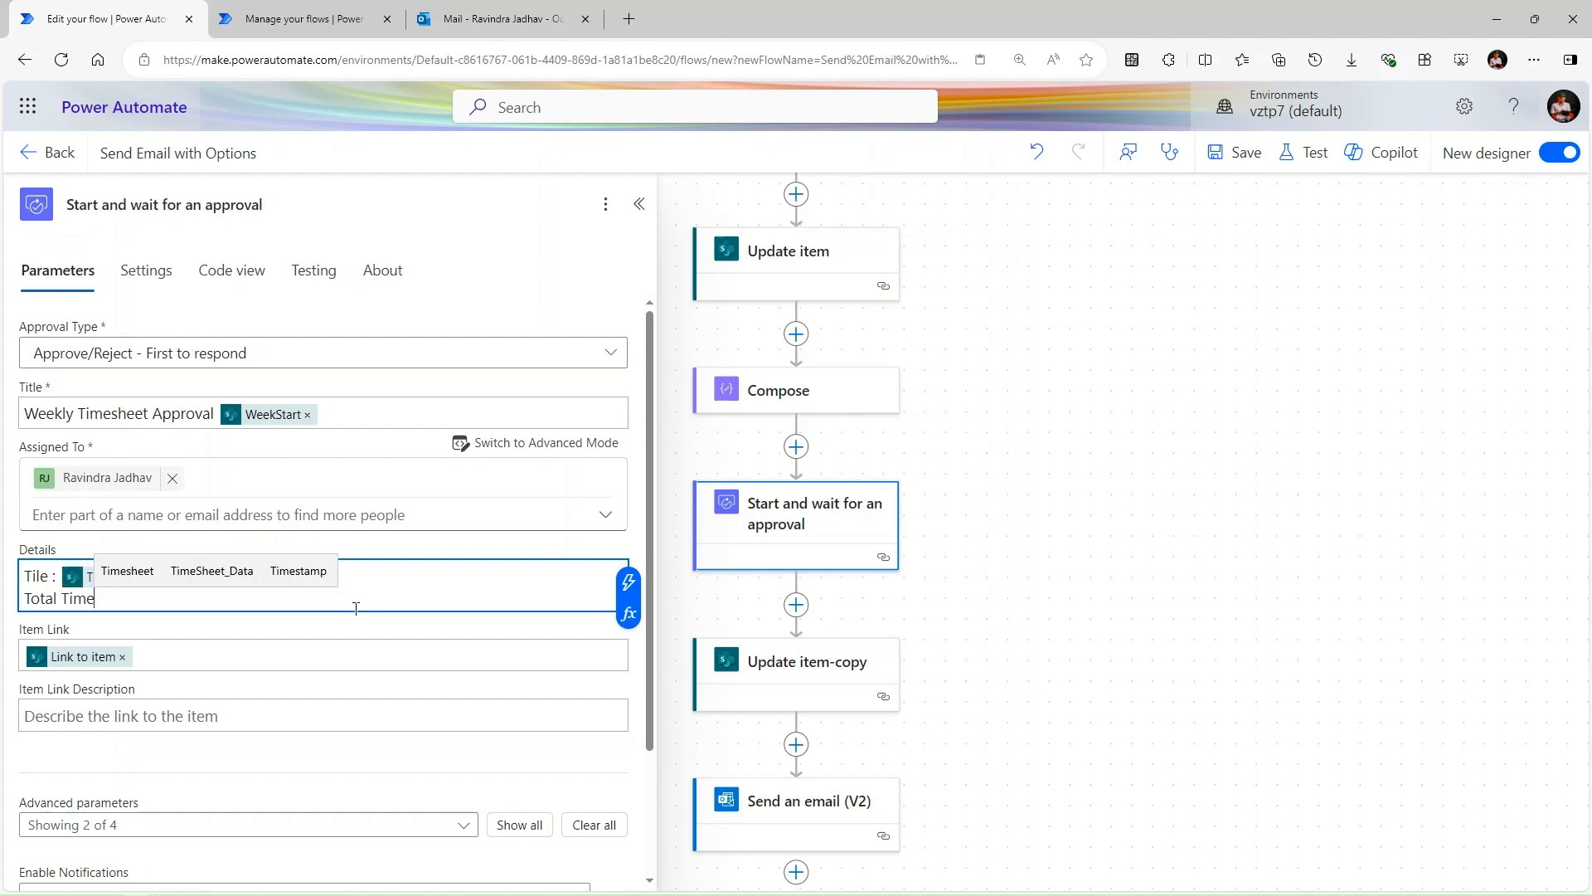
type(":")
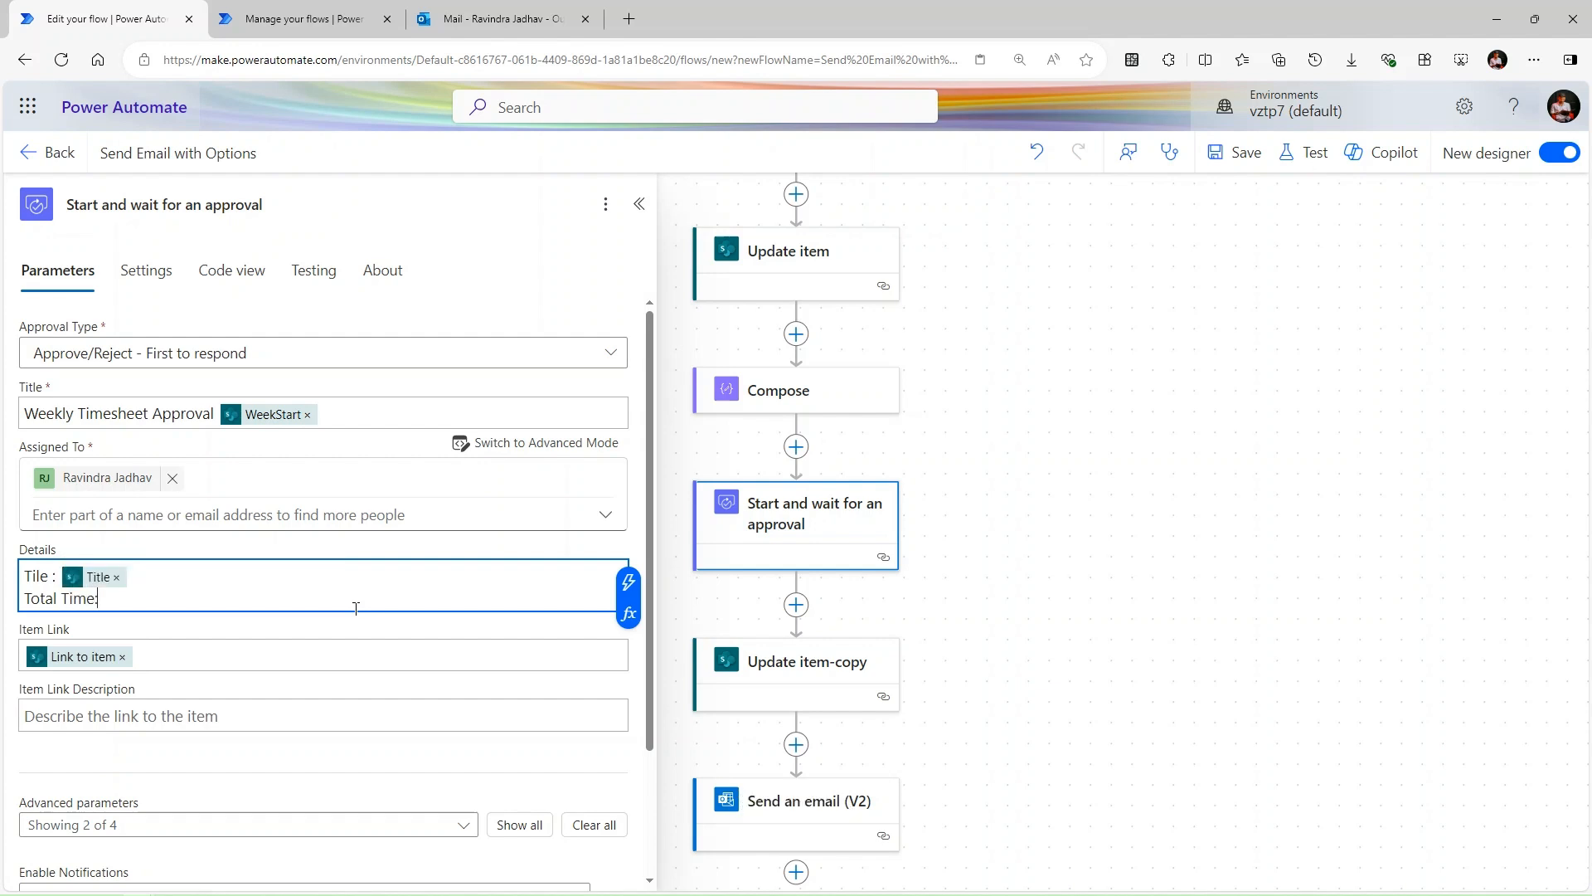
left_click(629, 582)
left_click(731, 370)
type("tot")
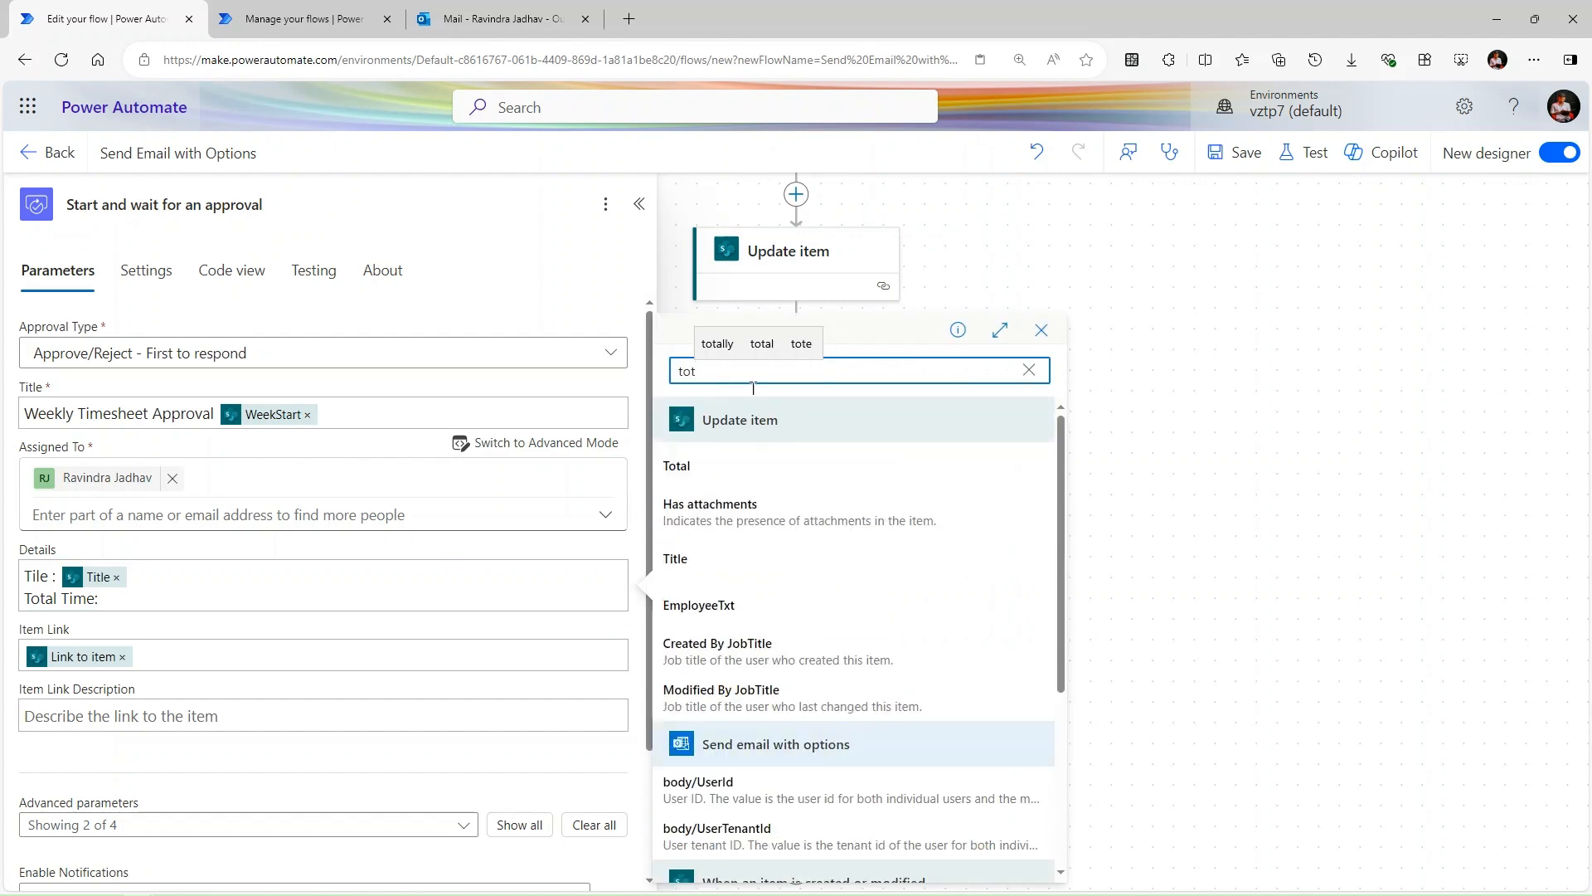
left_click(757, 469)
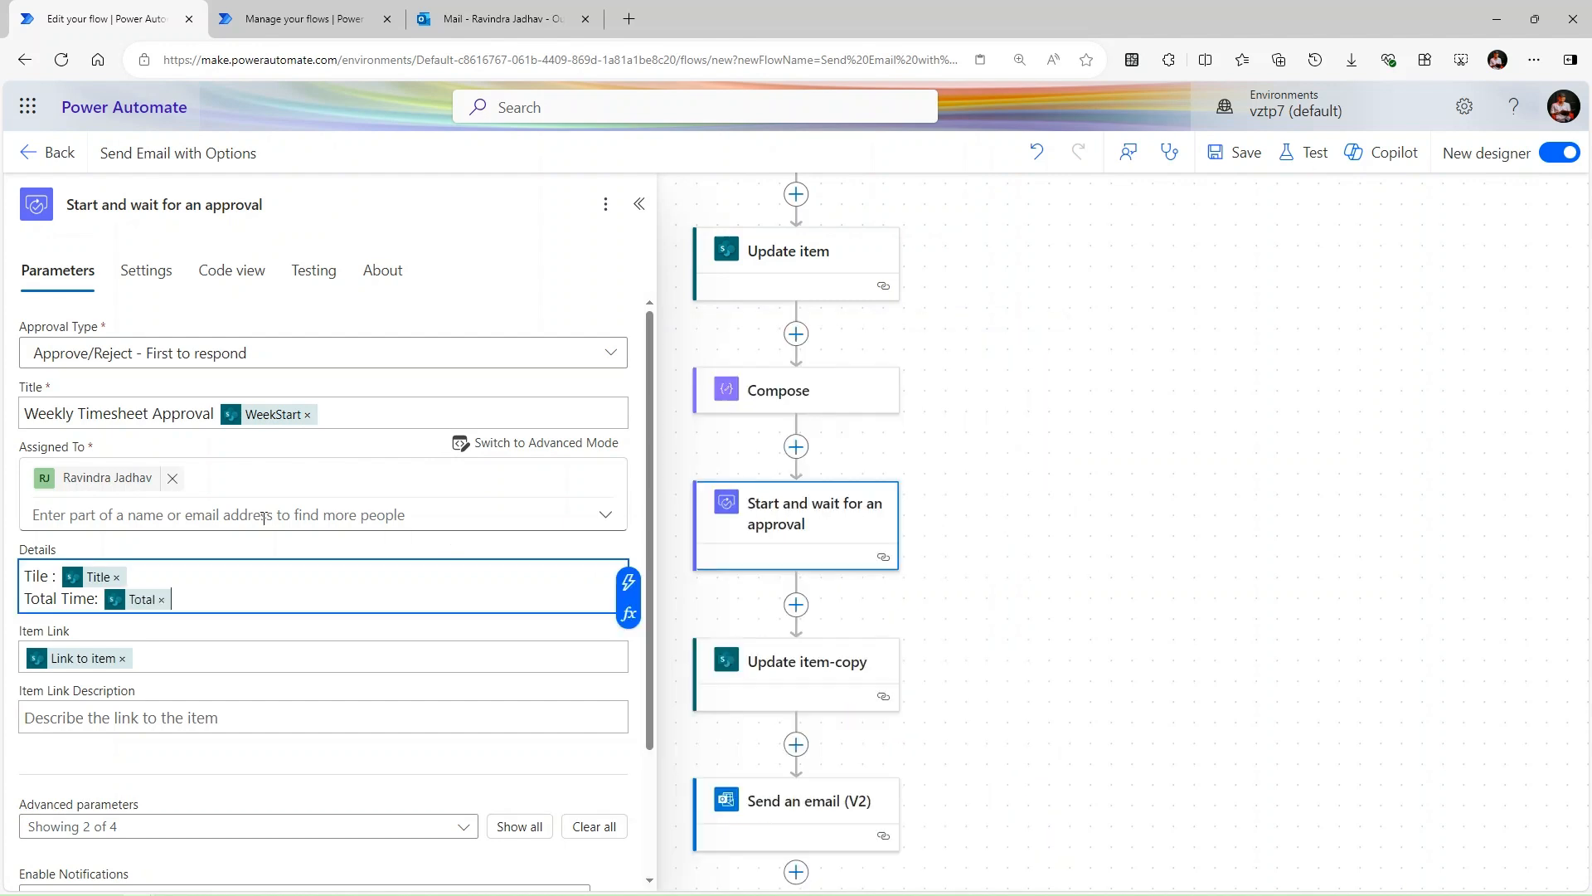
Add a third line "Week Start" to the approval's Details, followed by the WeekStart dynamic value from Update item.
key("Return")
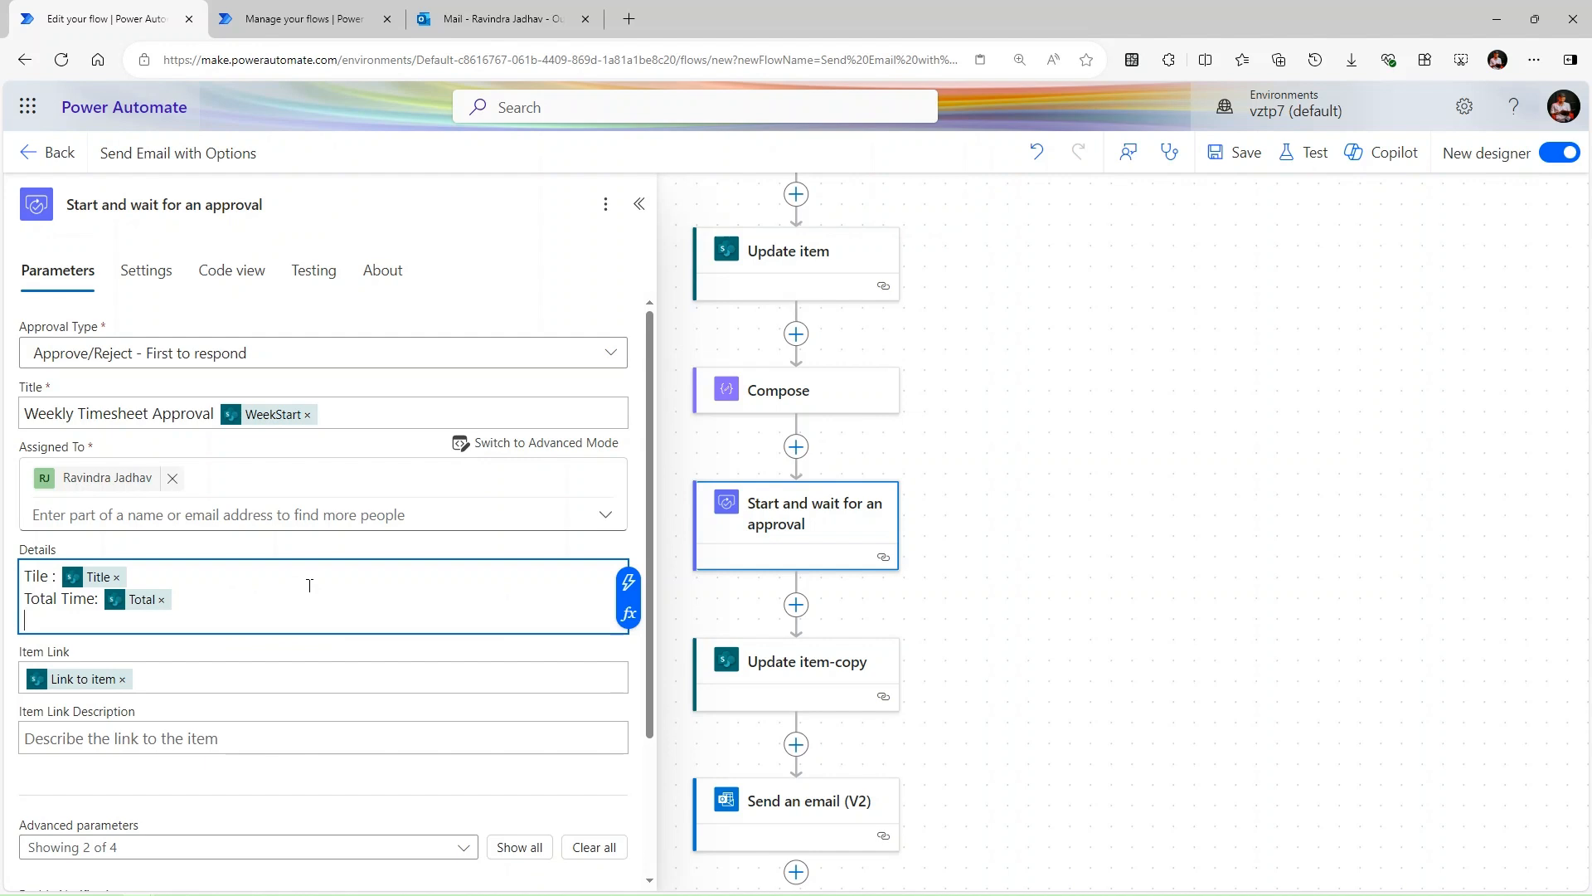
key("Return")
type("Week S")
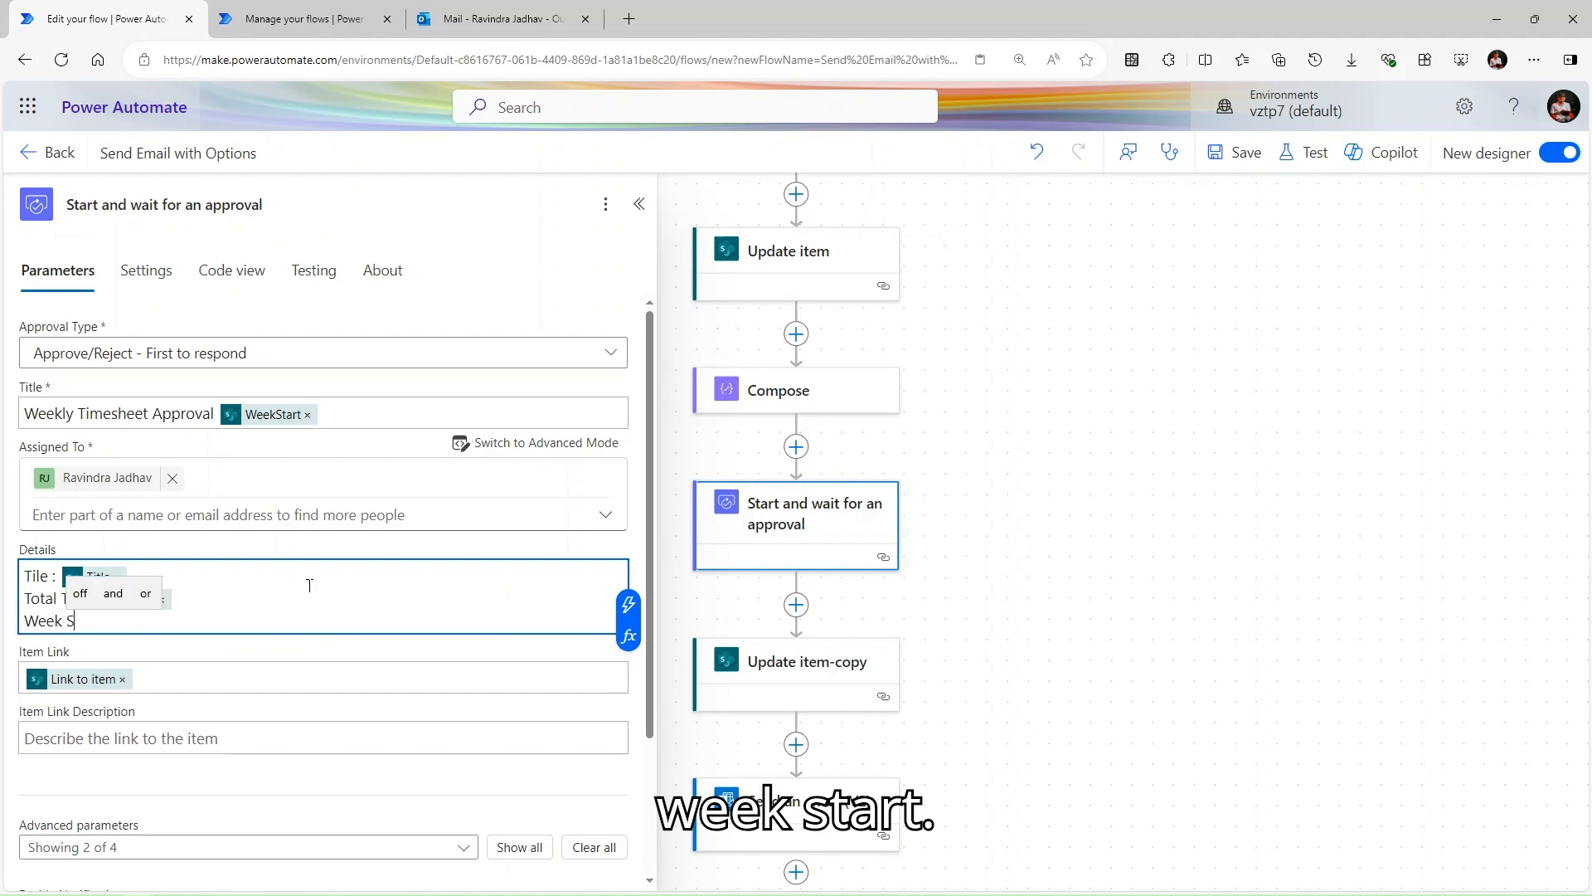
type("tart")
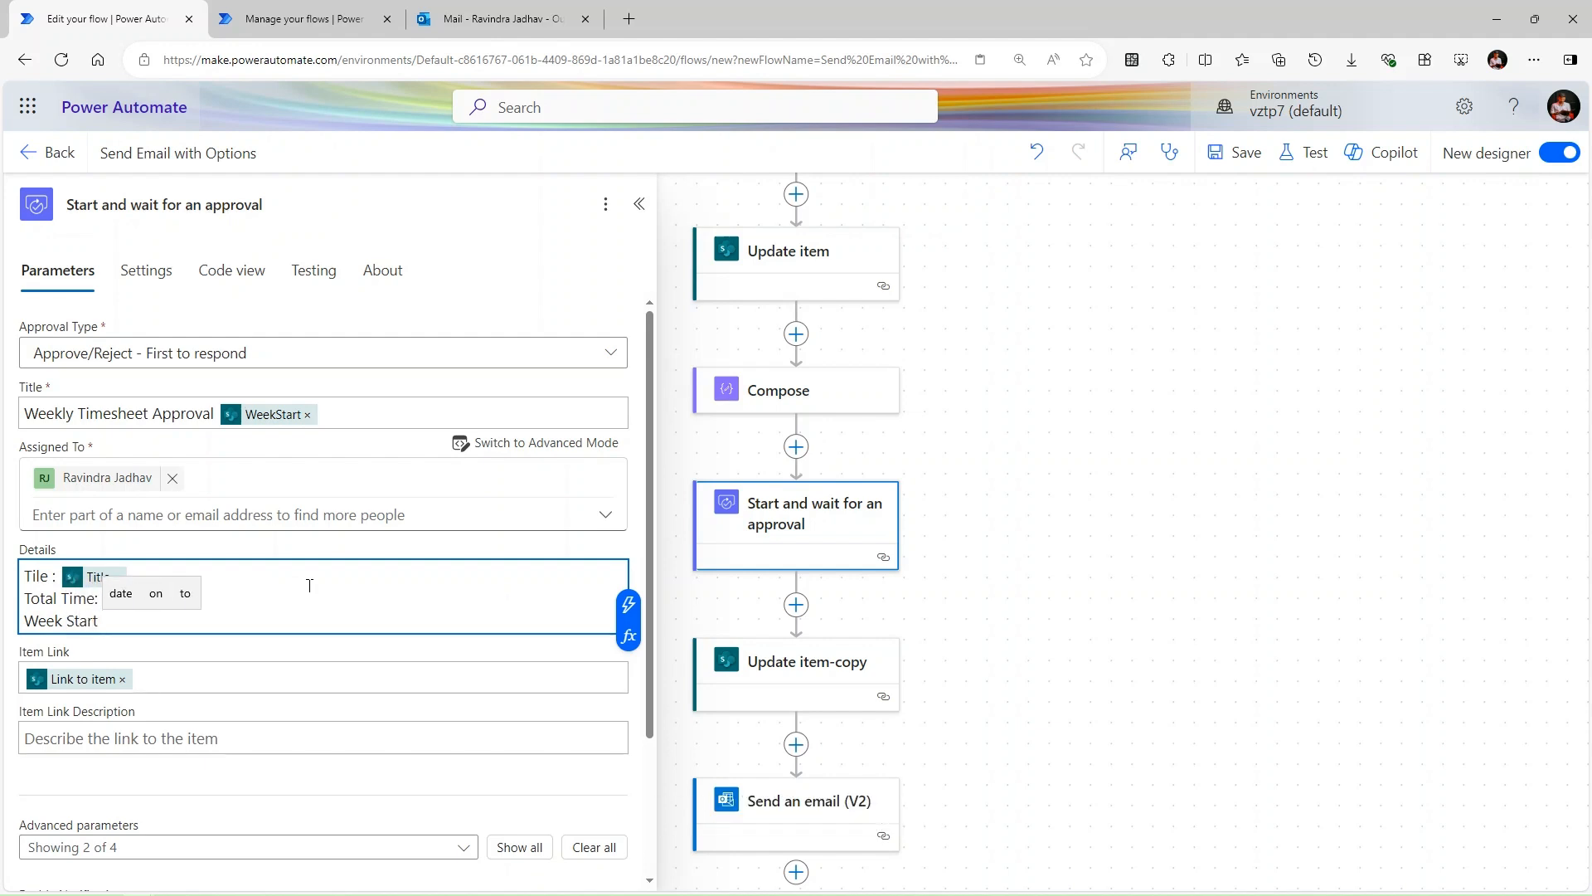
left_click(628, 604)
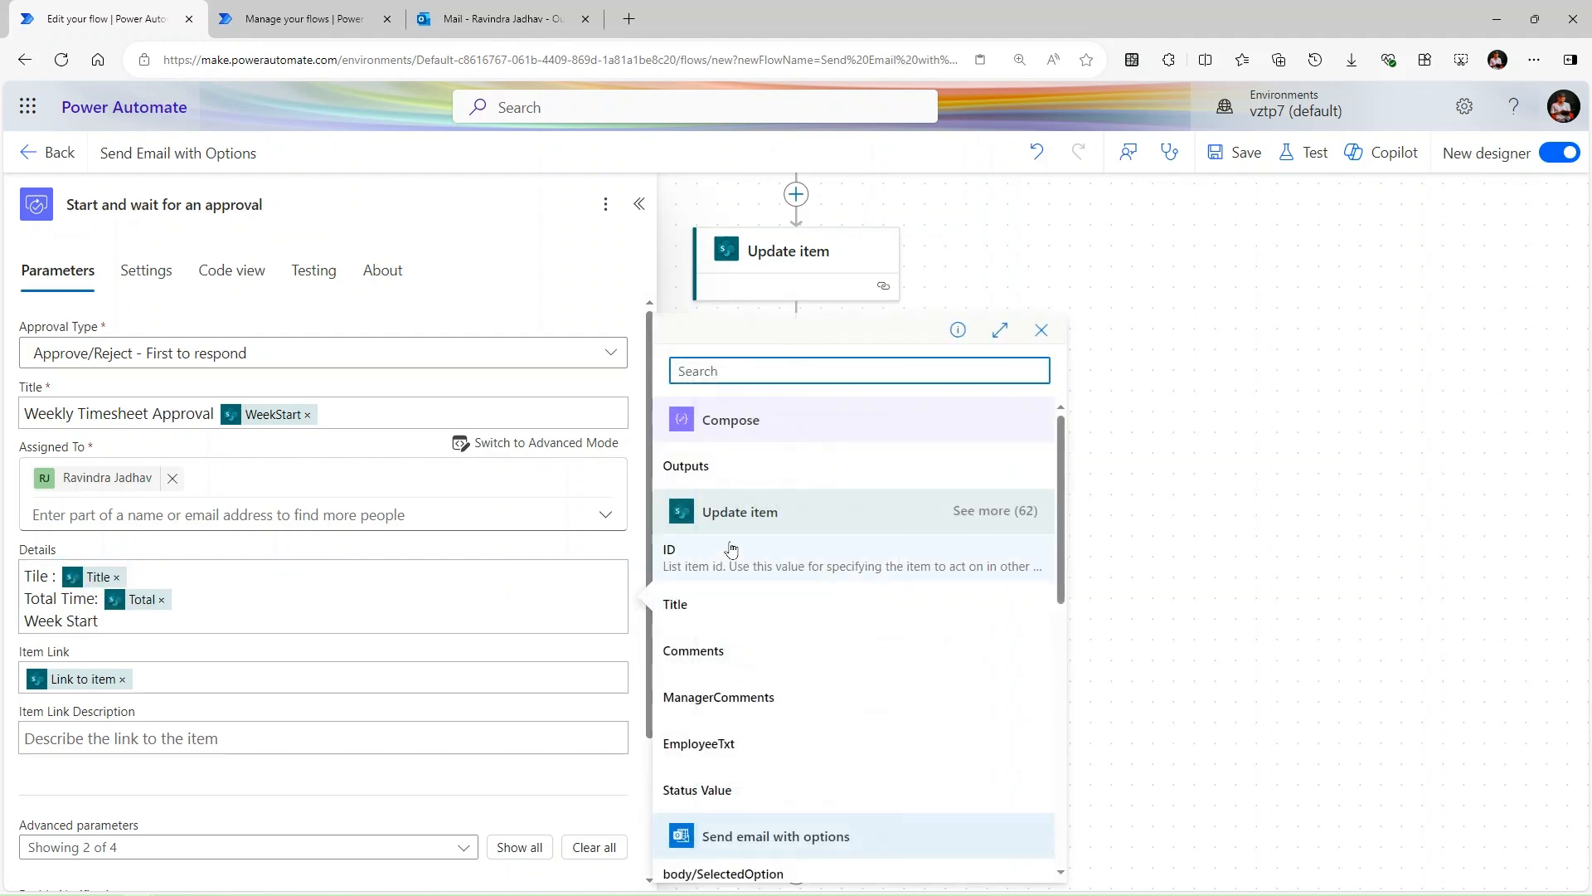
left_click(724, 372)
type("week")
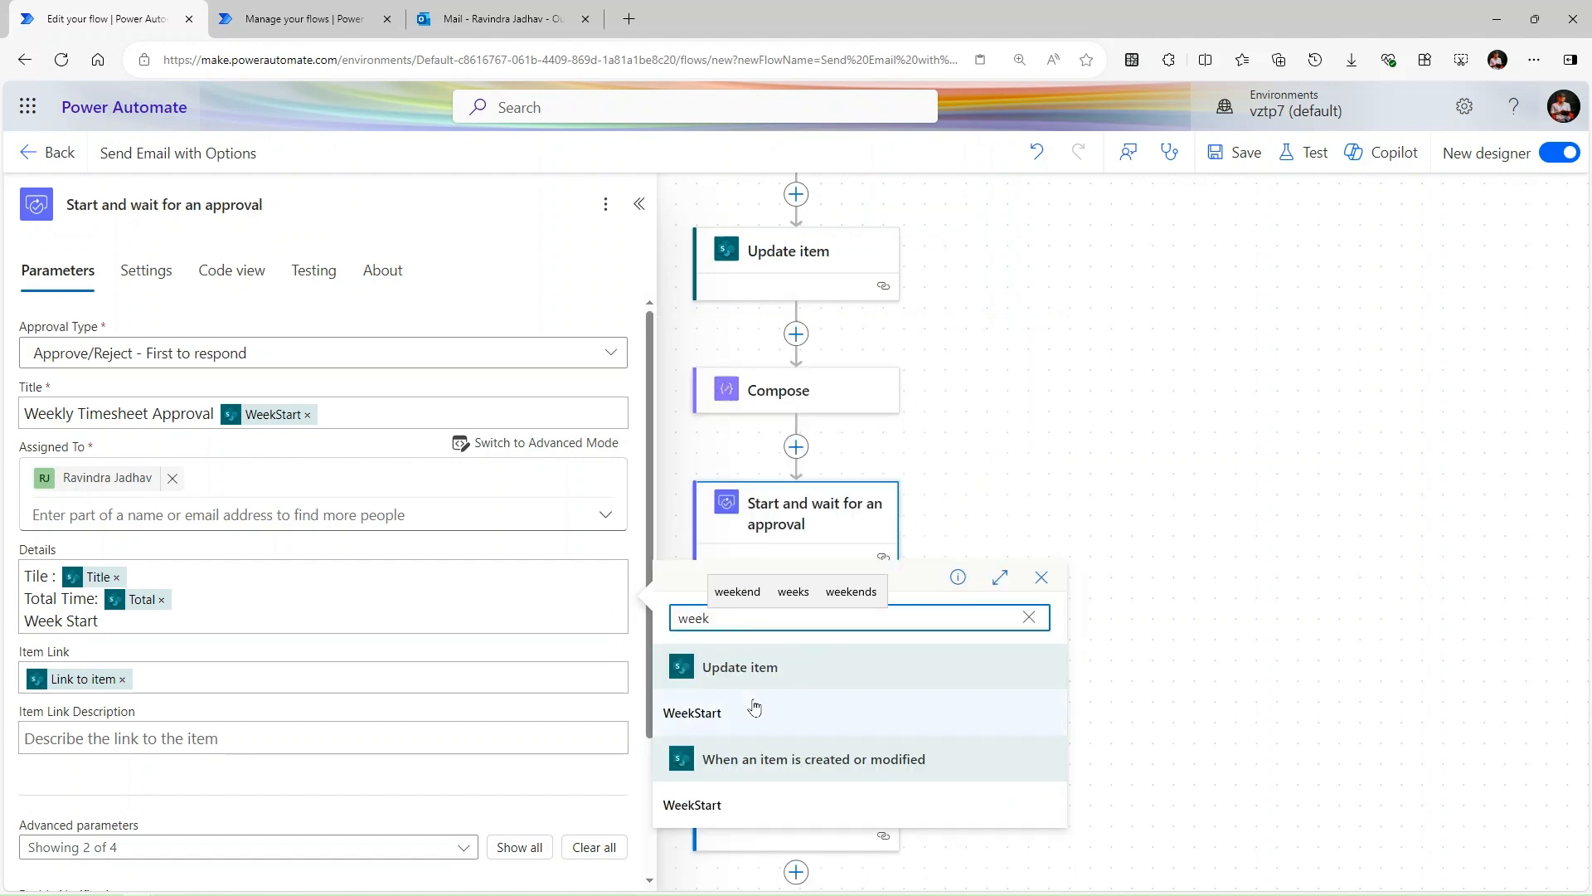
left_click(754, 710)
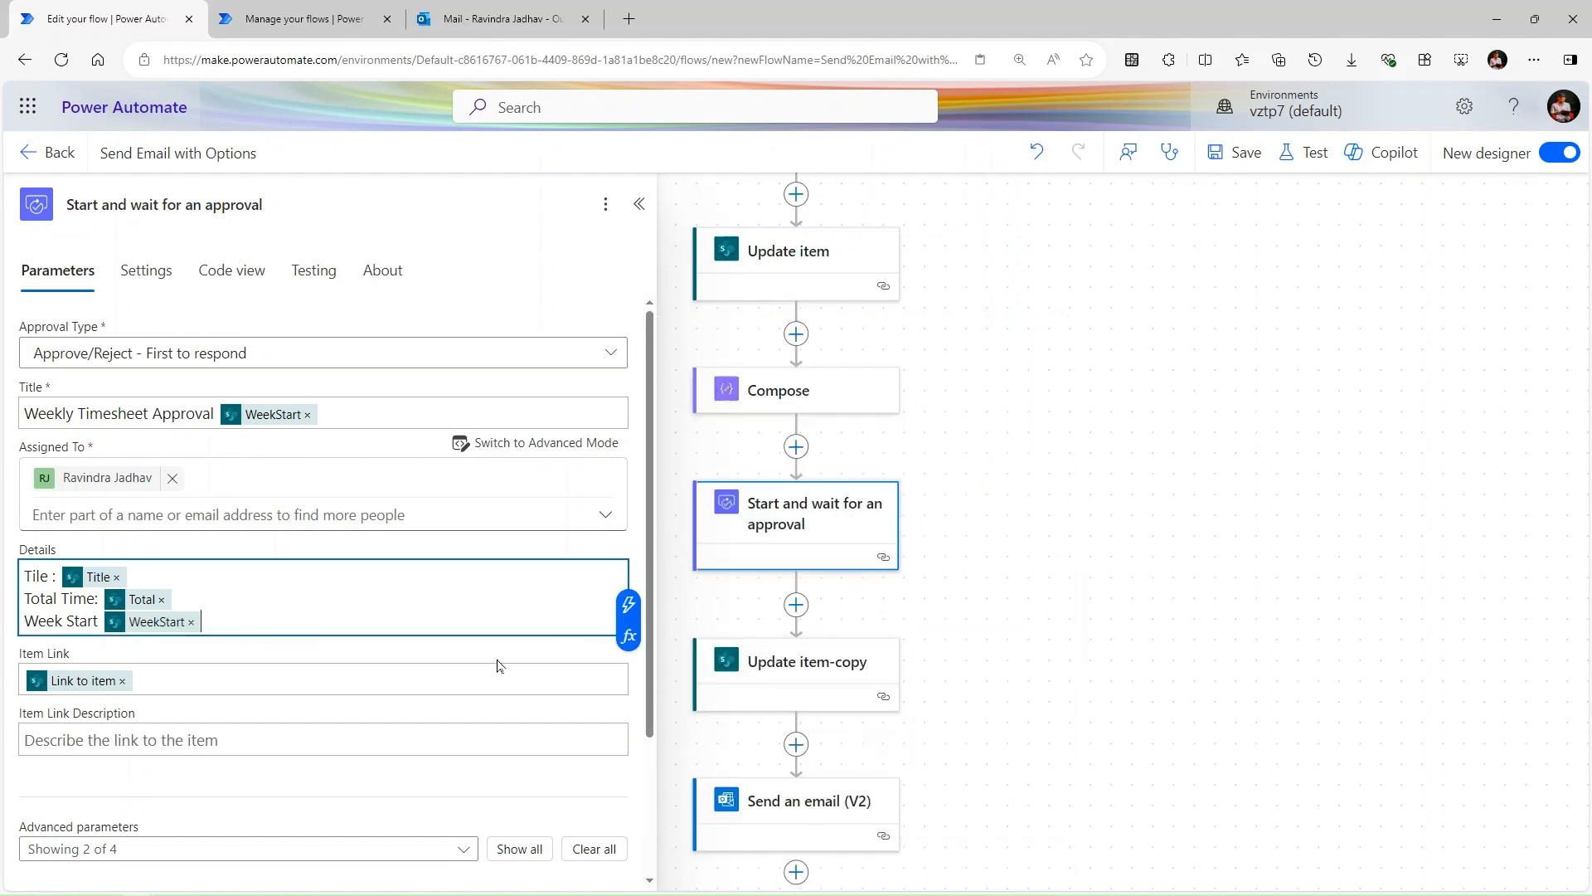
Copy the approval's whole Details text and paste it in place of Outputs in the Body of Send email with options.
scroll(376, 583, "down", 3)
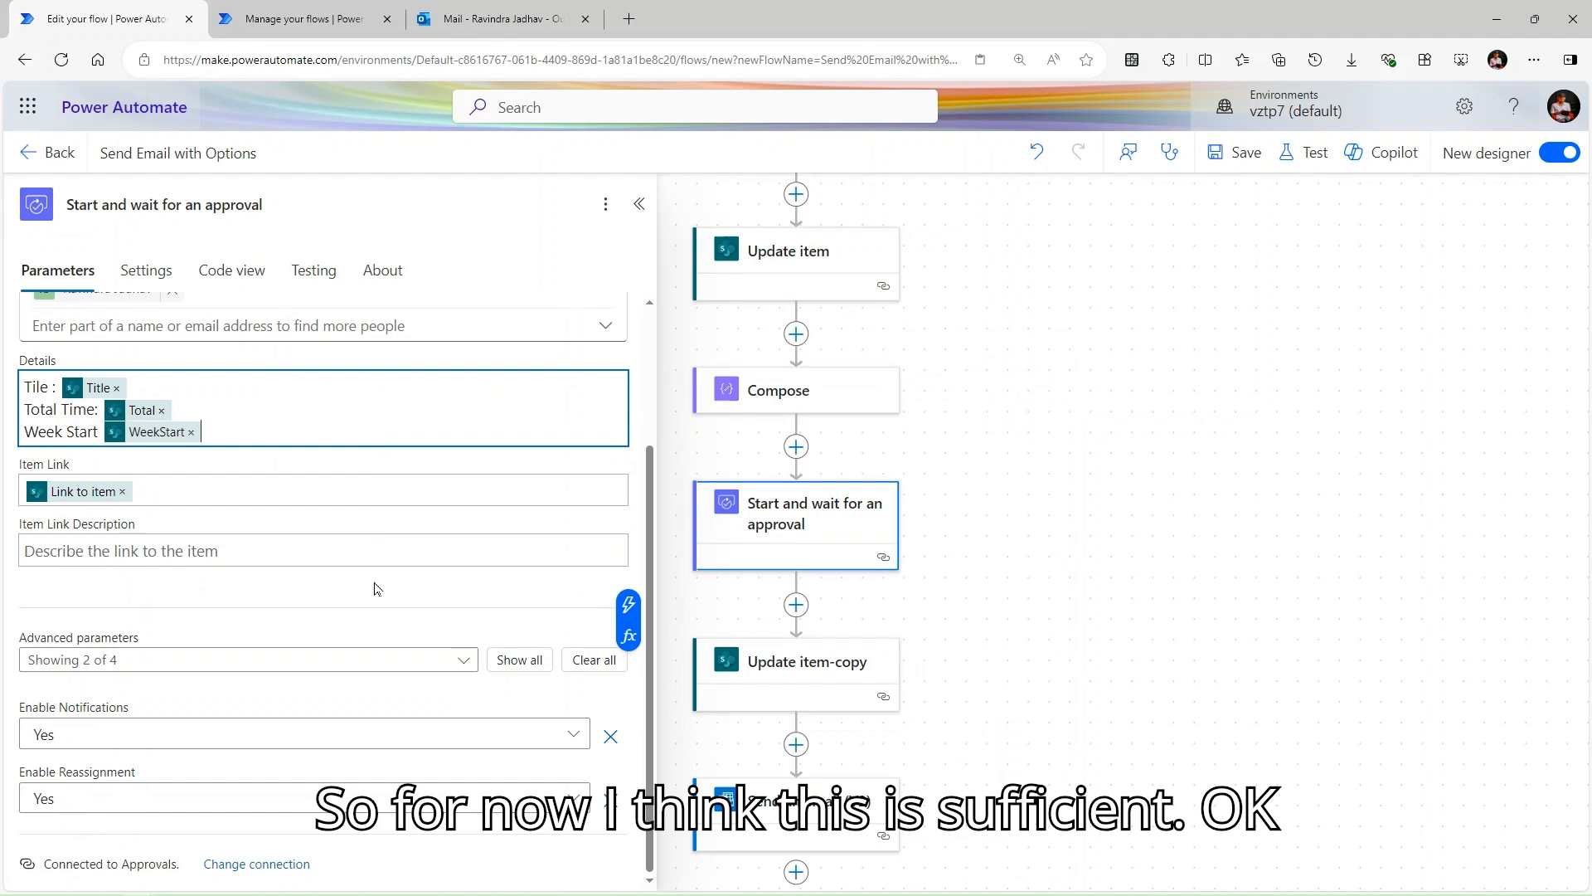
scroll(846, 709, "down", 1)
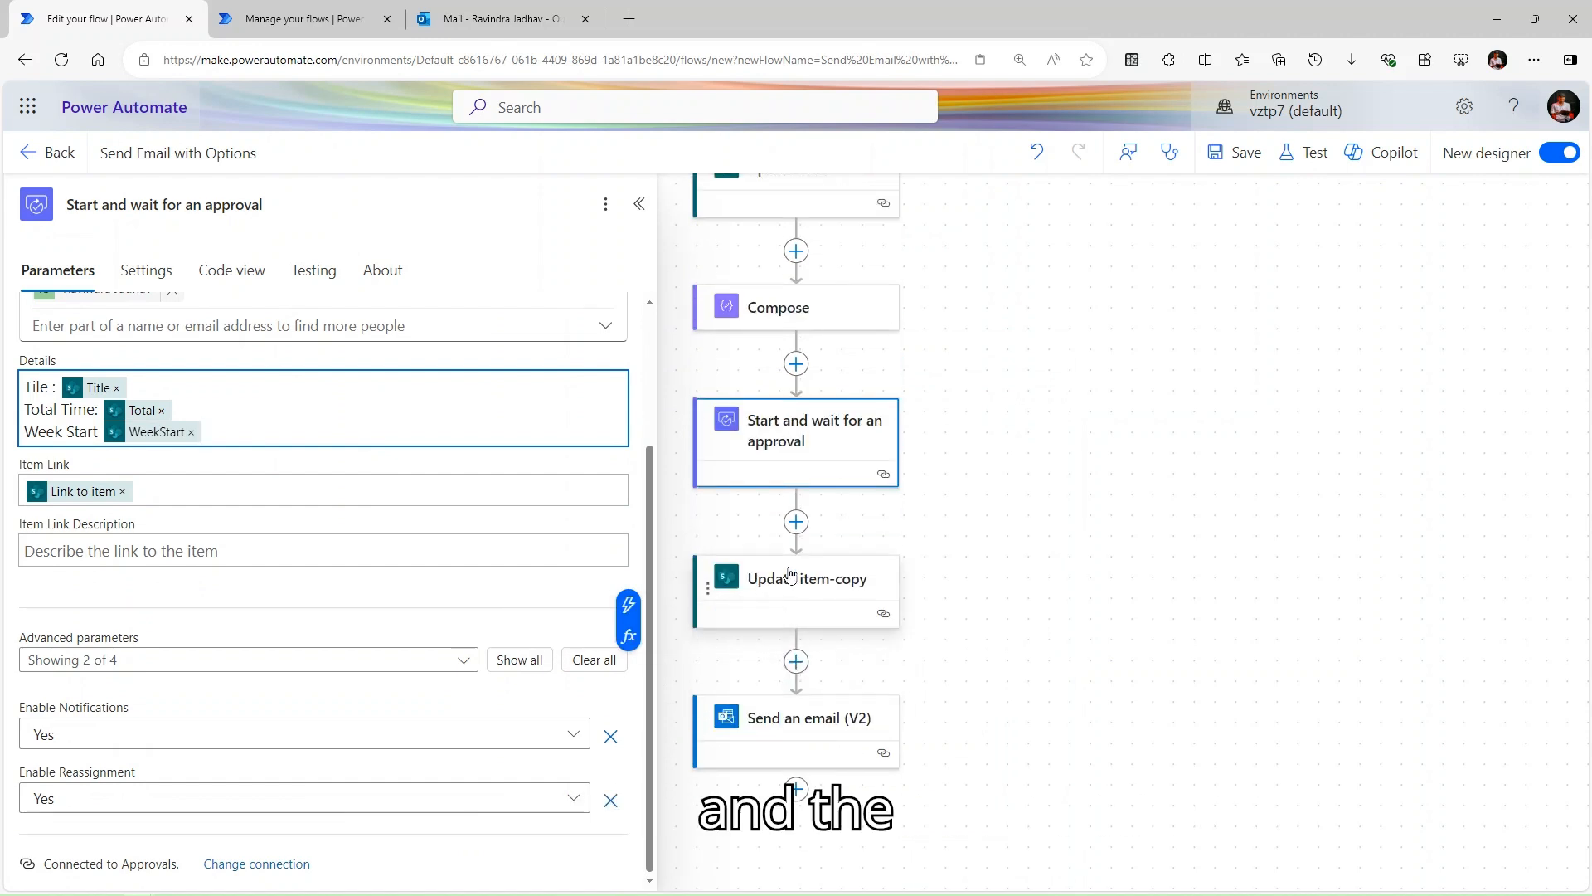
scroll(790, 575, "up", 1)
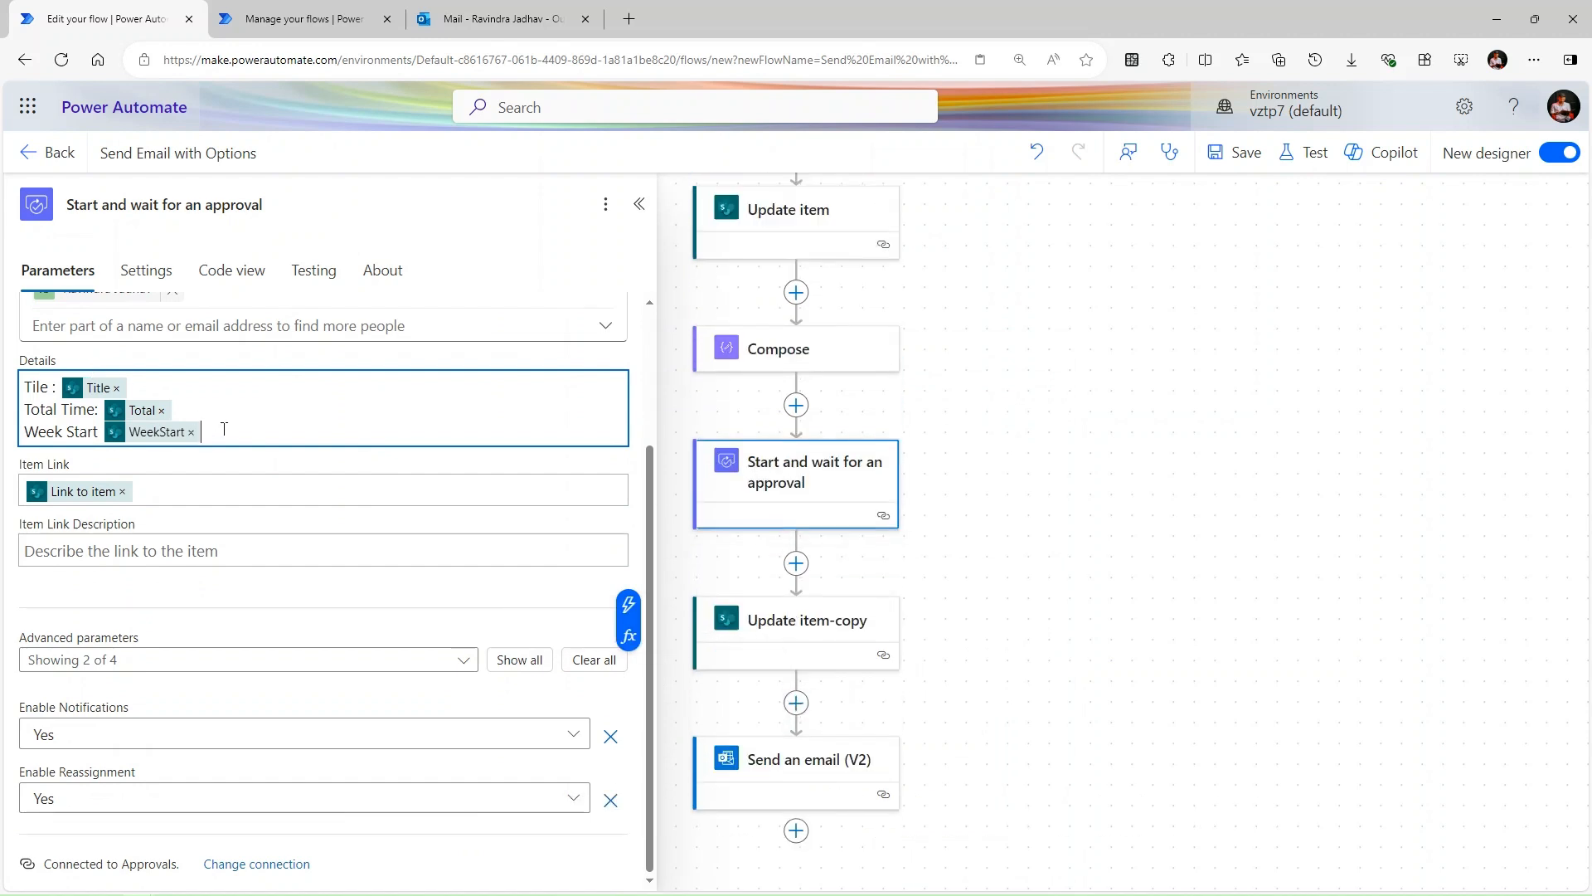
key("ctrl+a")
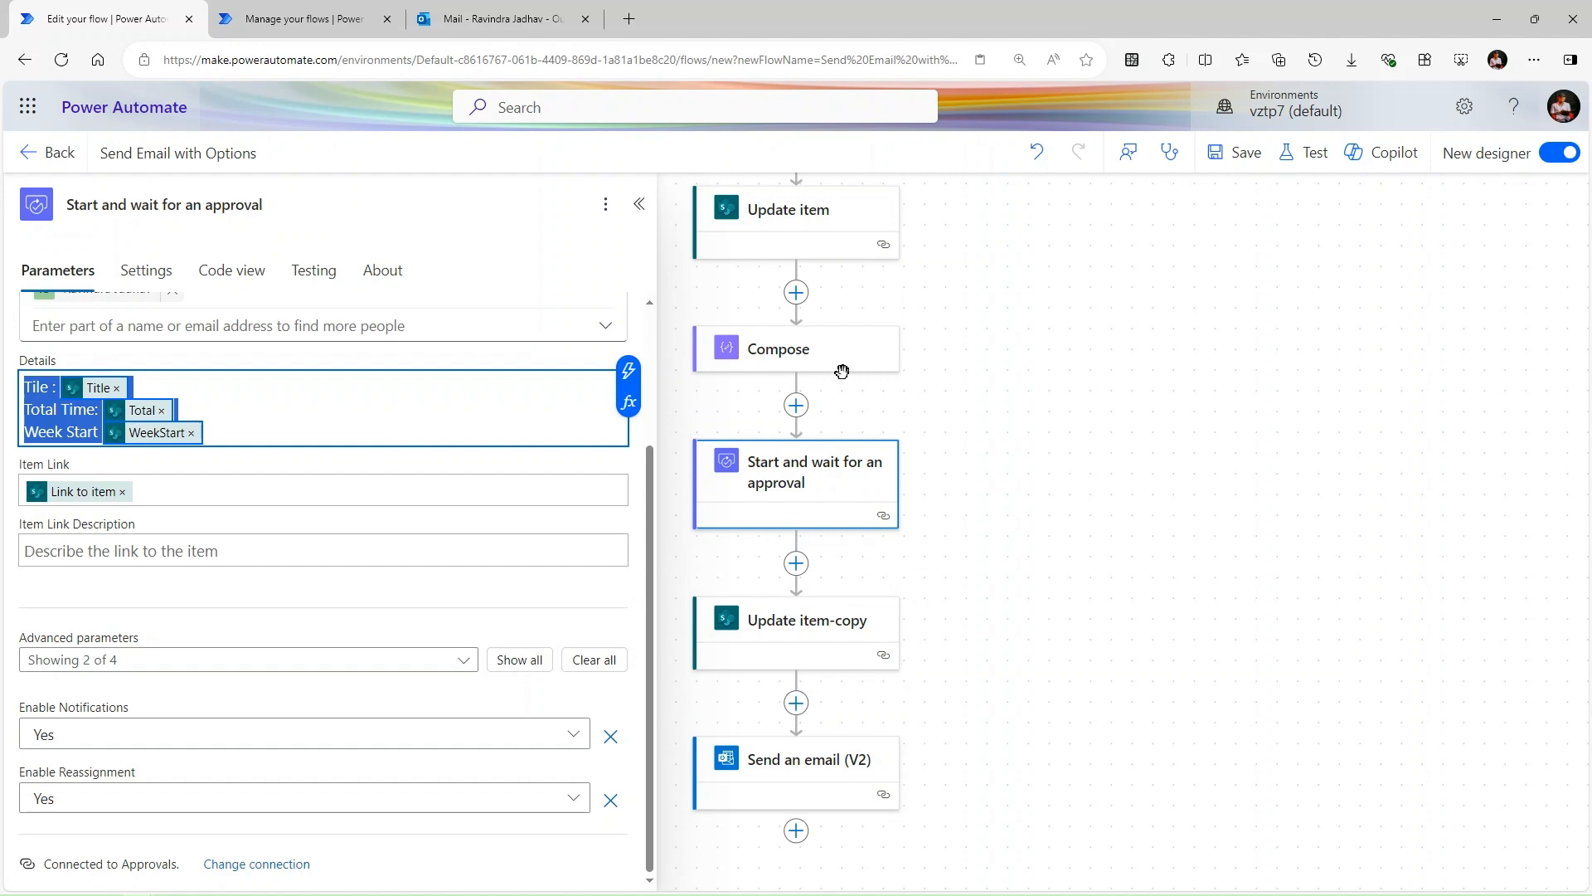
scroll(842, 371, "up", 3)
left_click(779, 302)
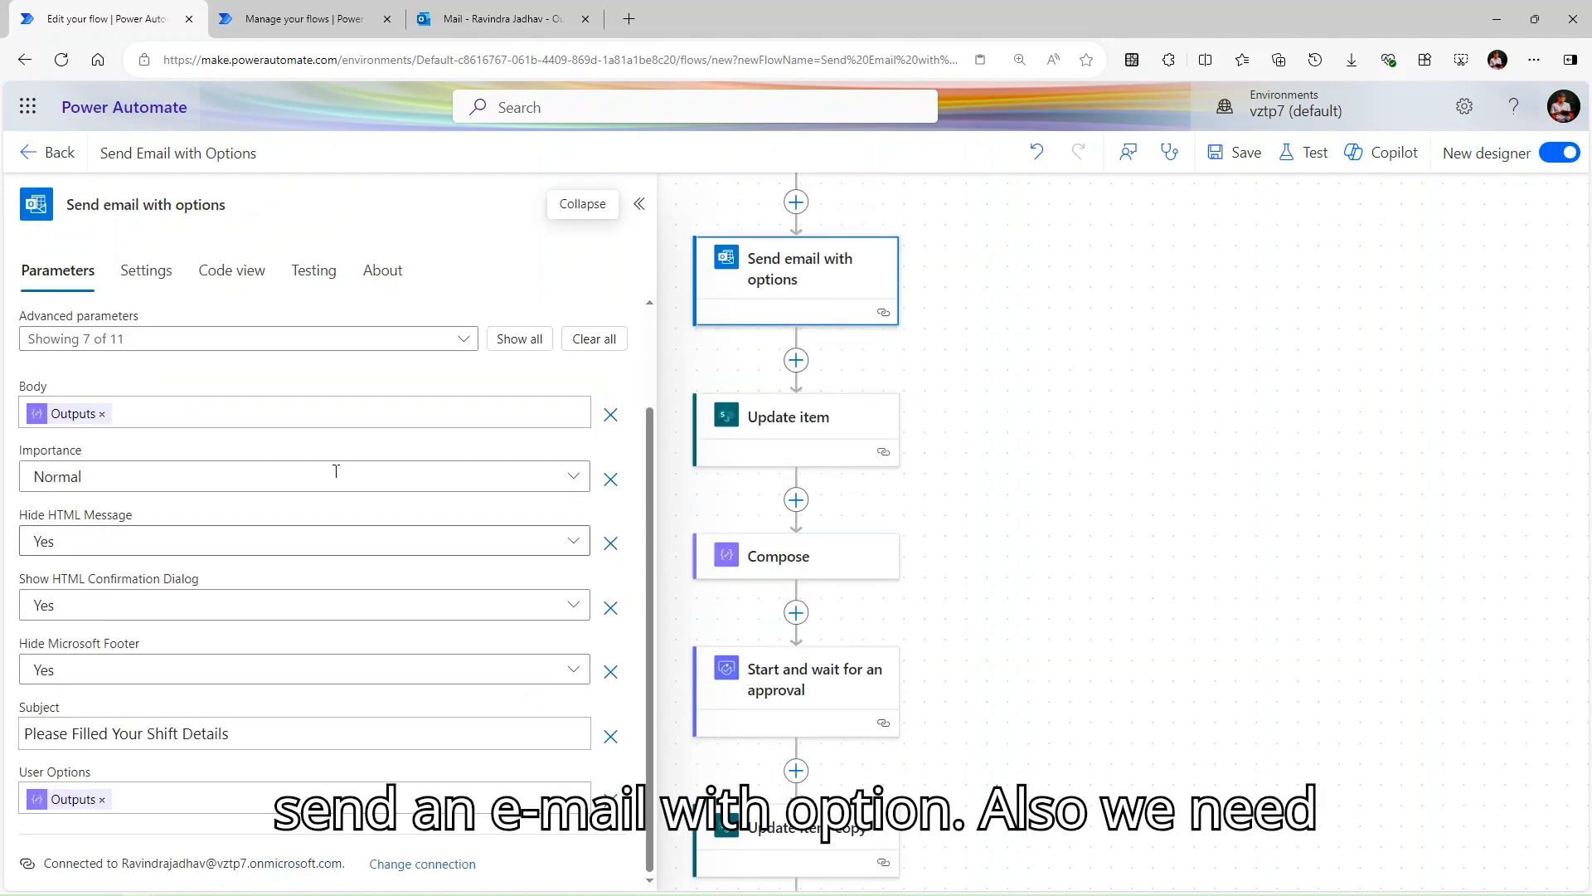
left_click(104, 414)
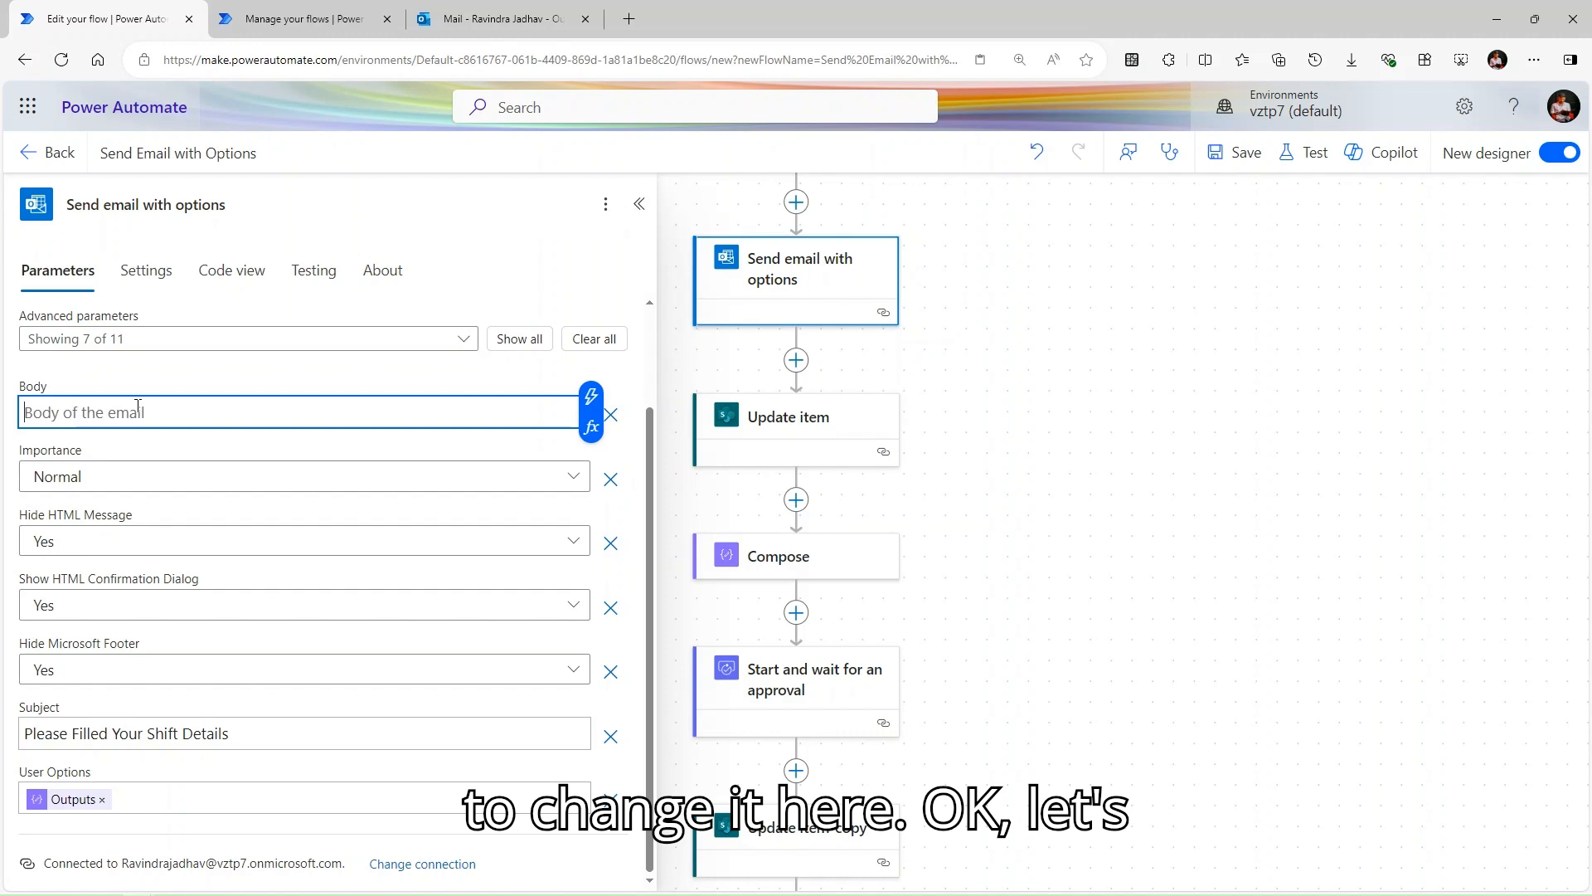
key("ctrl+v")
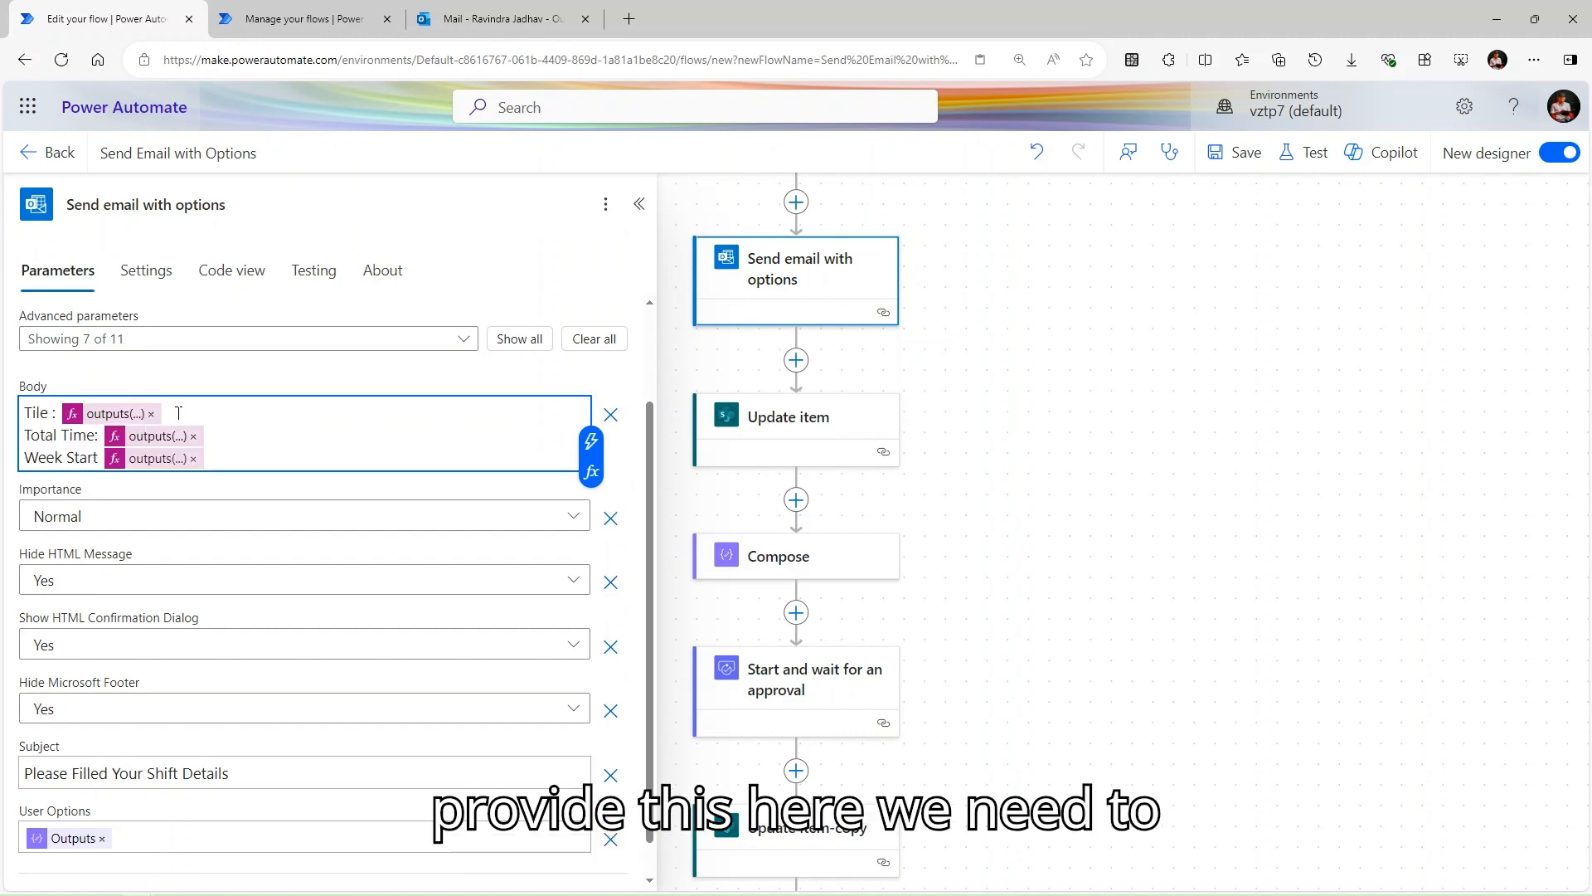
Remove the three pasted outputs(...) expressions from the Body of Send email with options, keeping only the text labels.
left_click(151, 413)
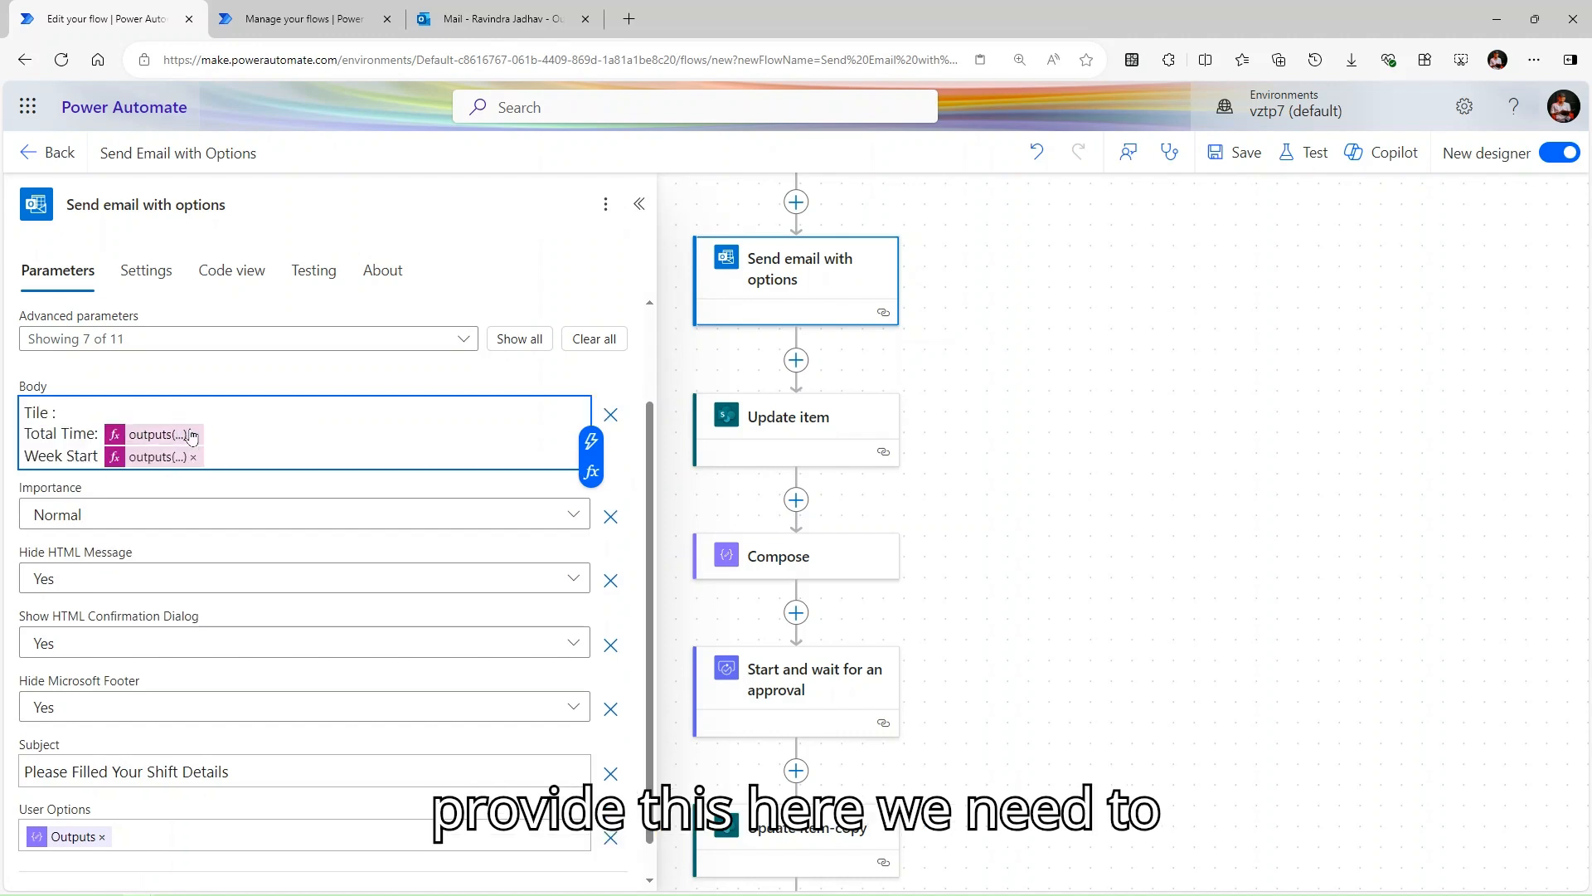
left_click(191, 435)
left_click(193, 453)
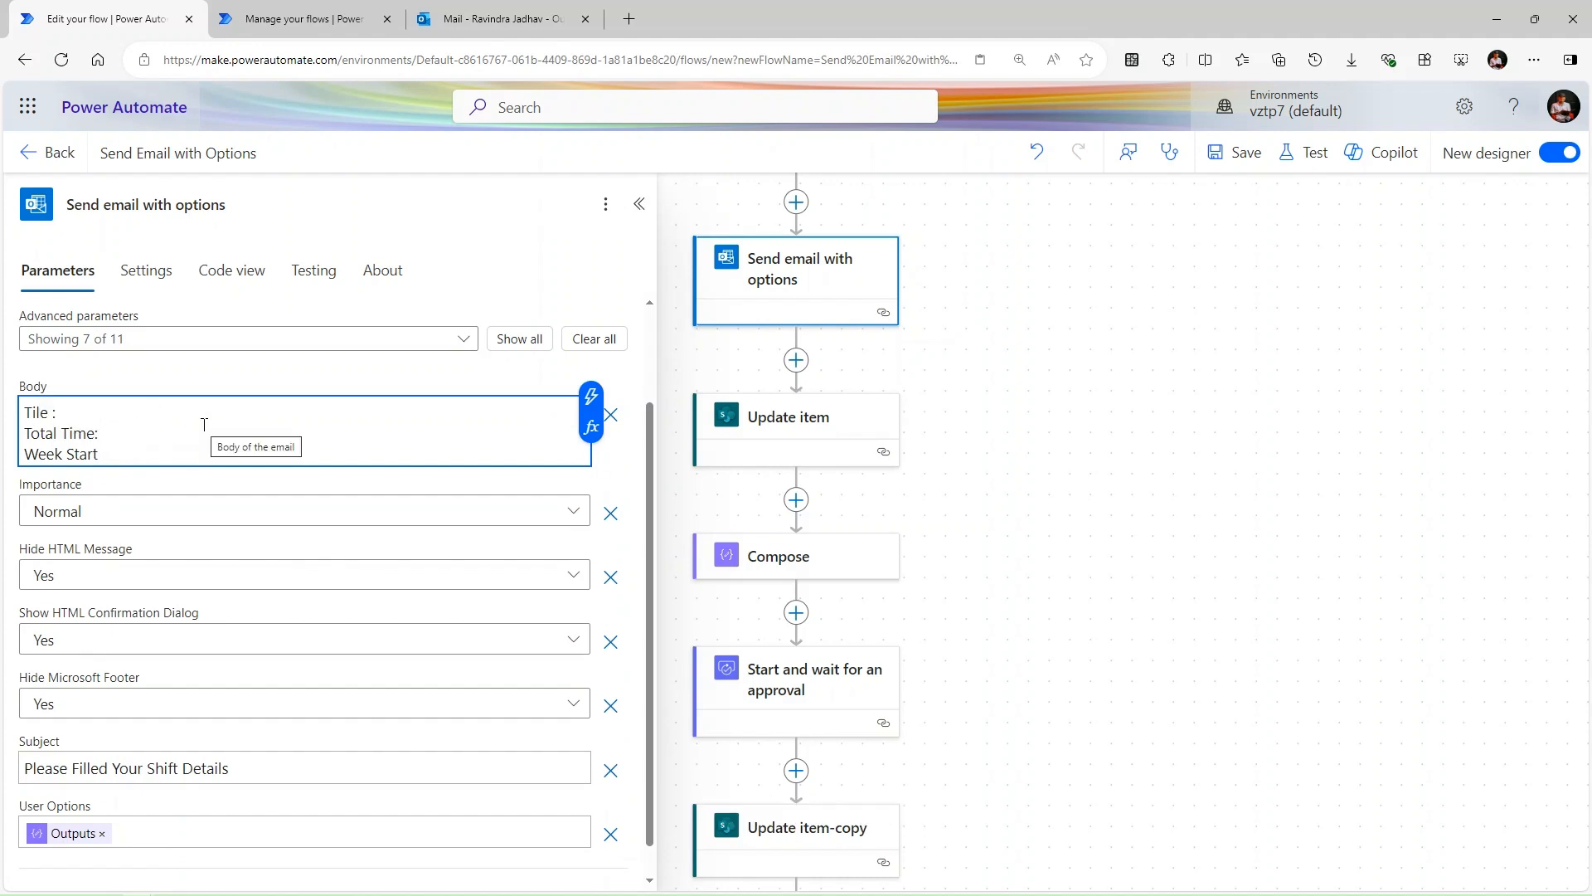
Correct the first label in the email Body to "Title:" and add the trigger's Title dynamic value after it.
double_click(36, 414)
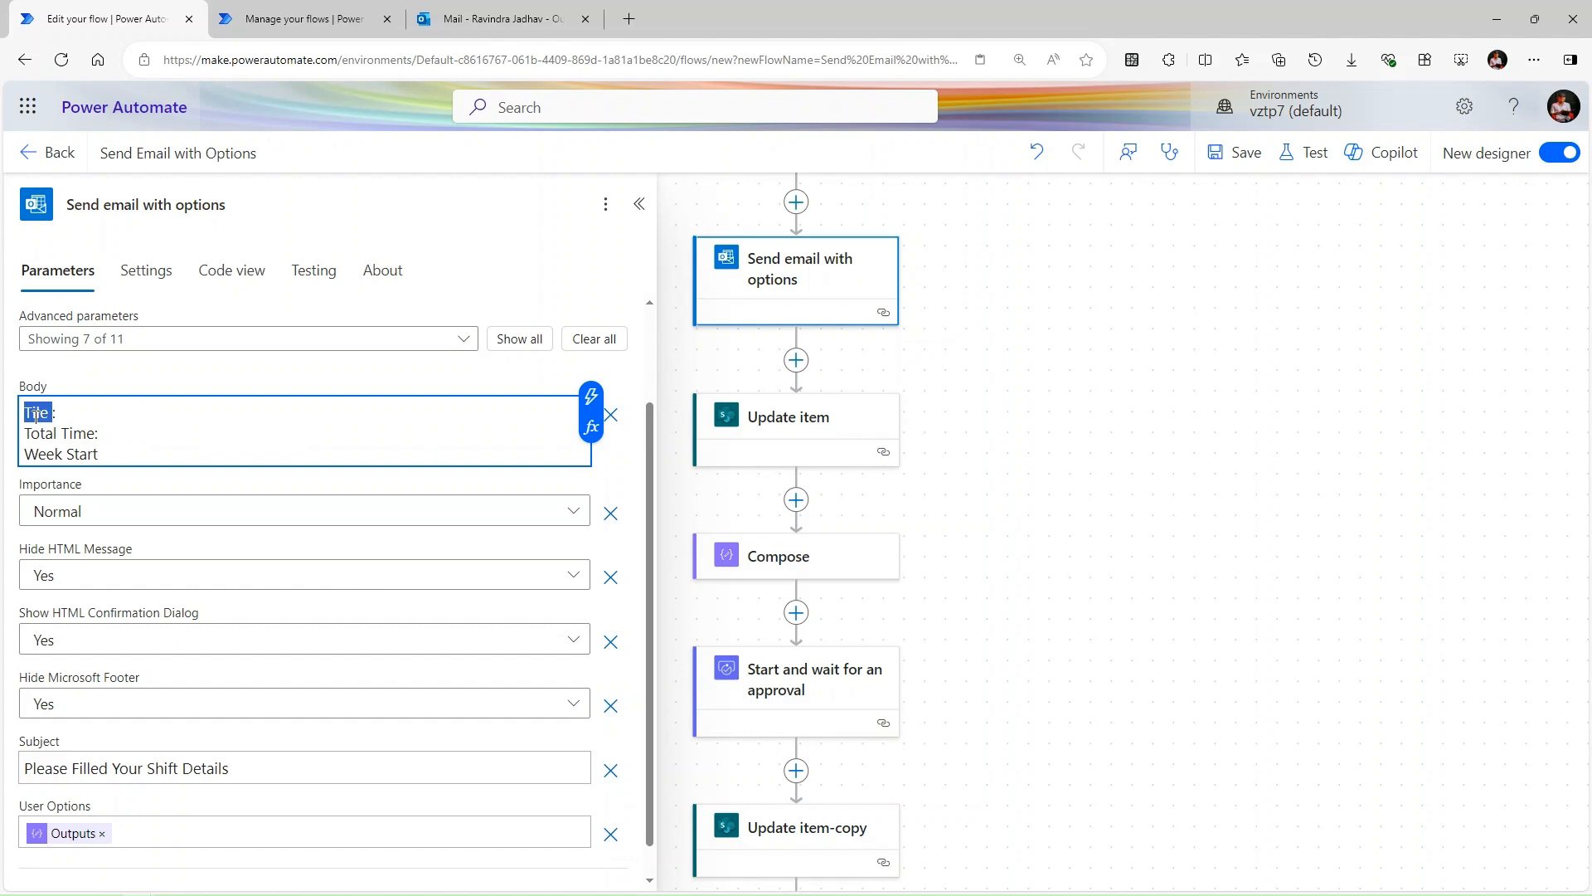
type("Title")
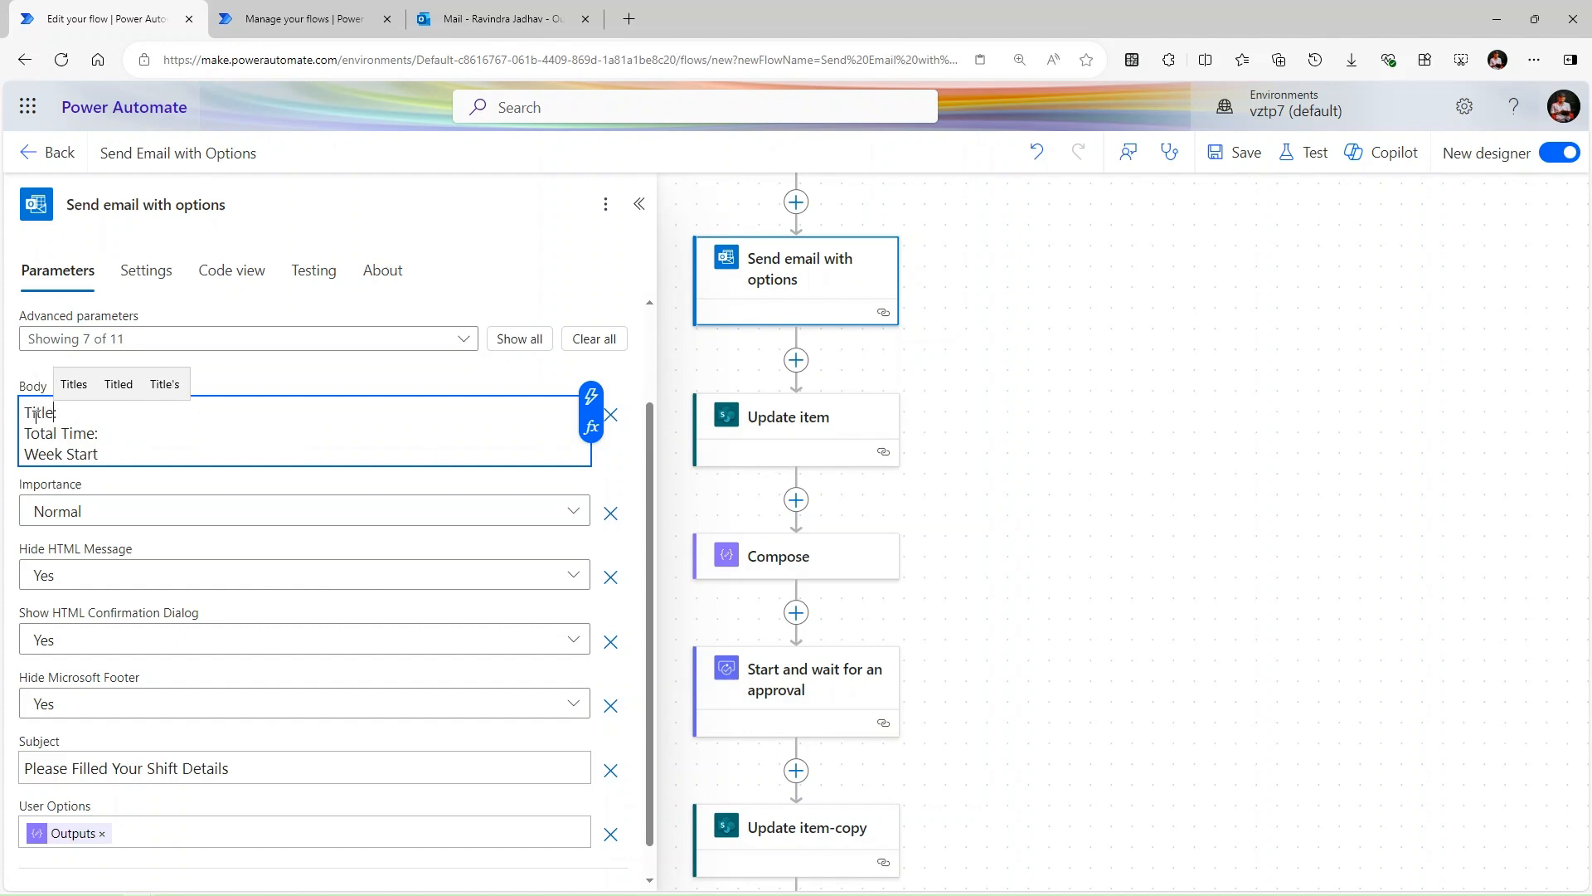
left_click(75, 407)
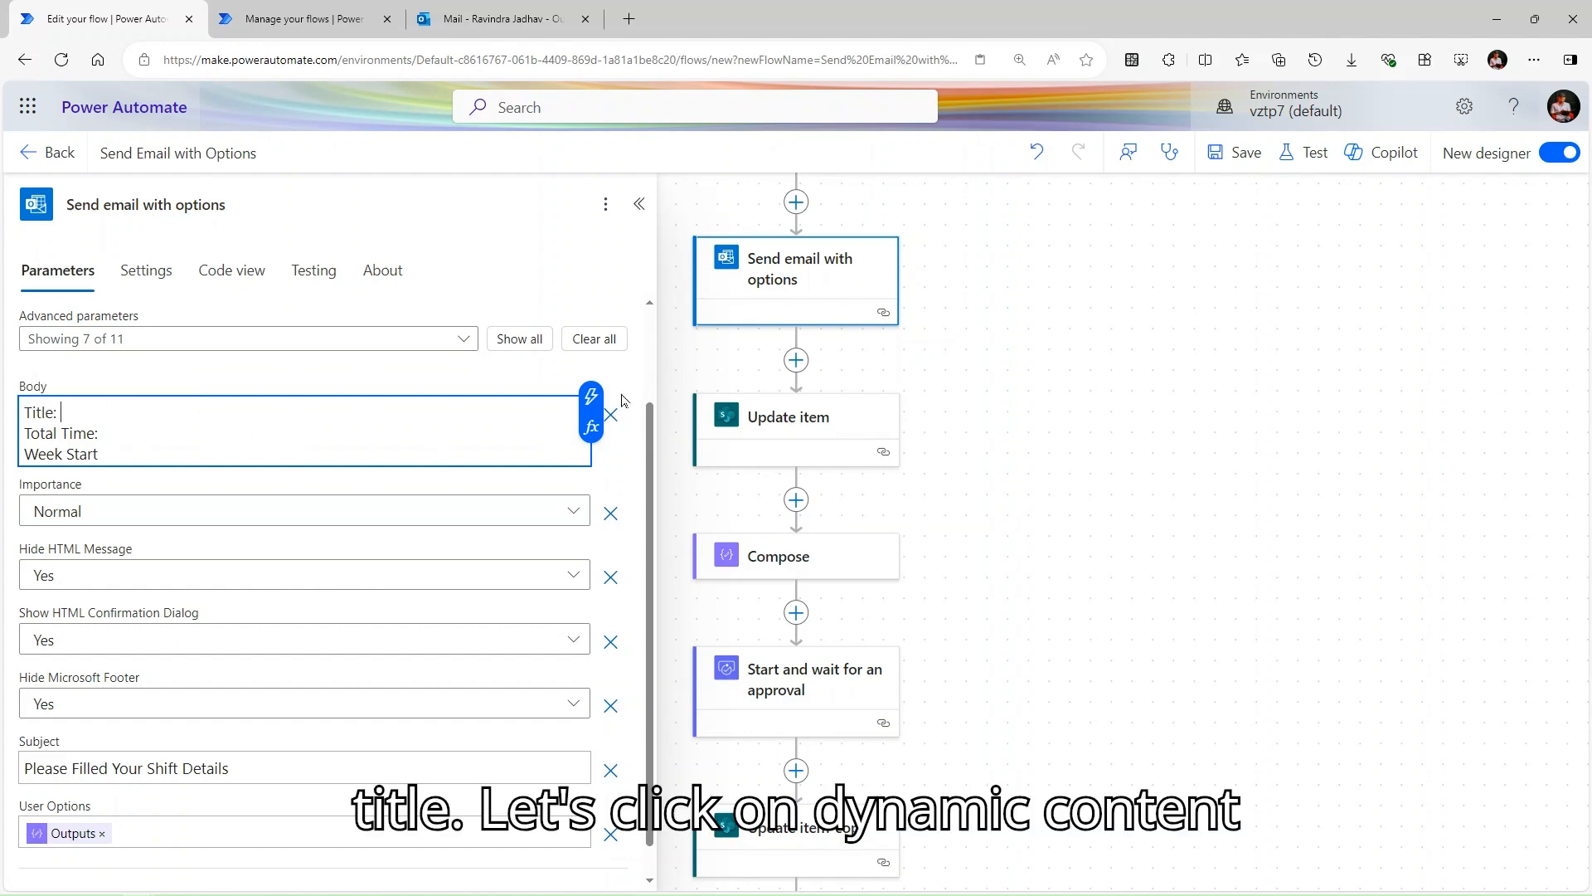
left_click(591, 397)
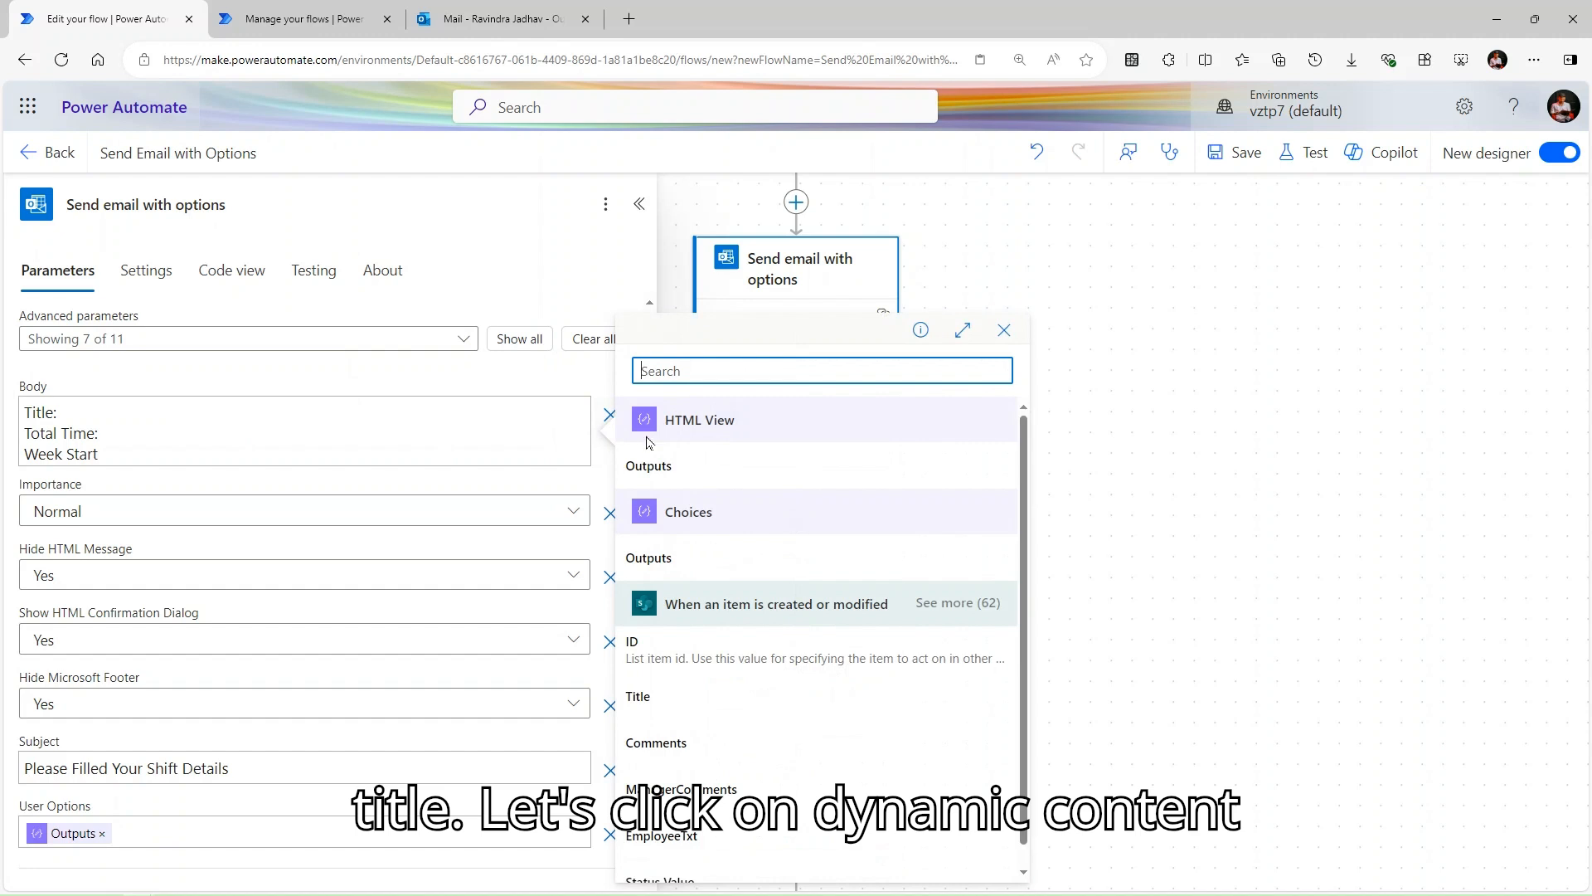
left_click(681, 703)
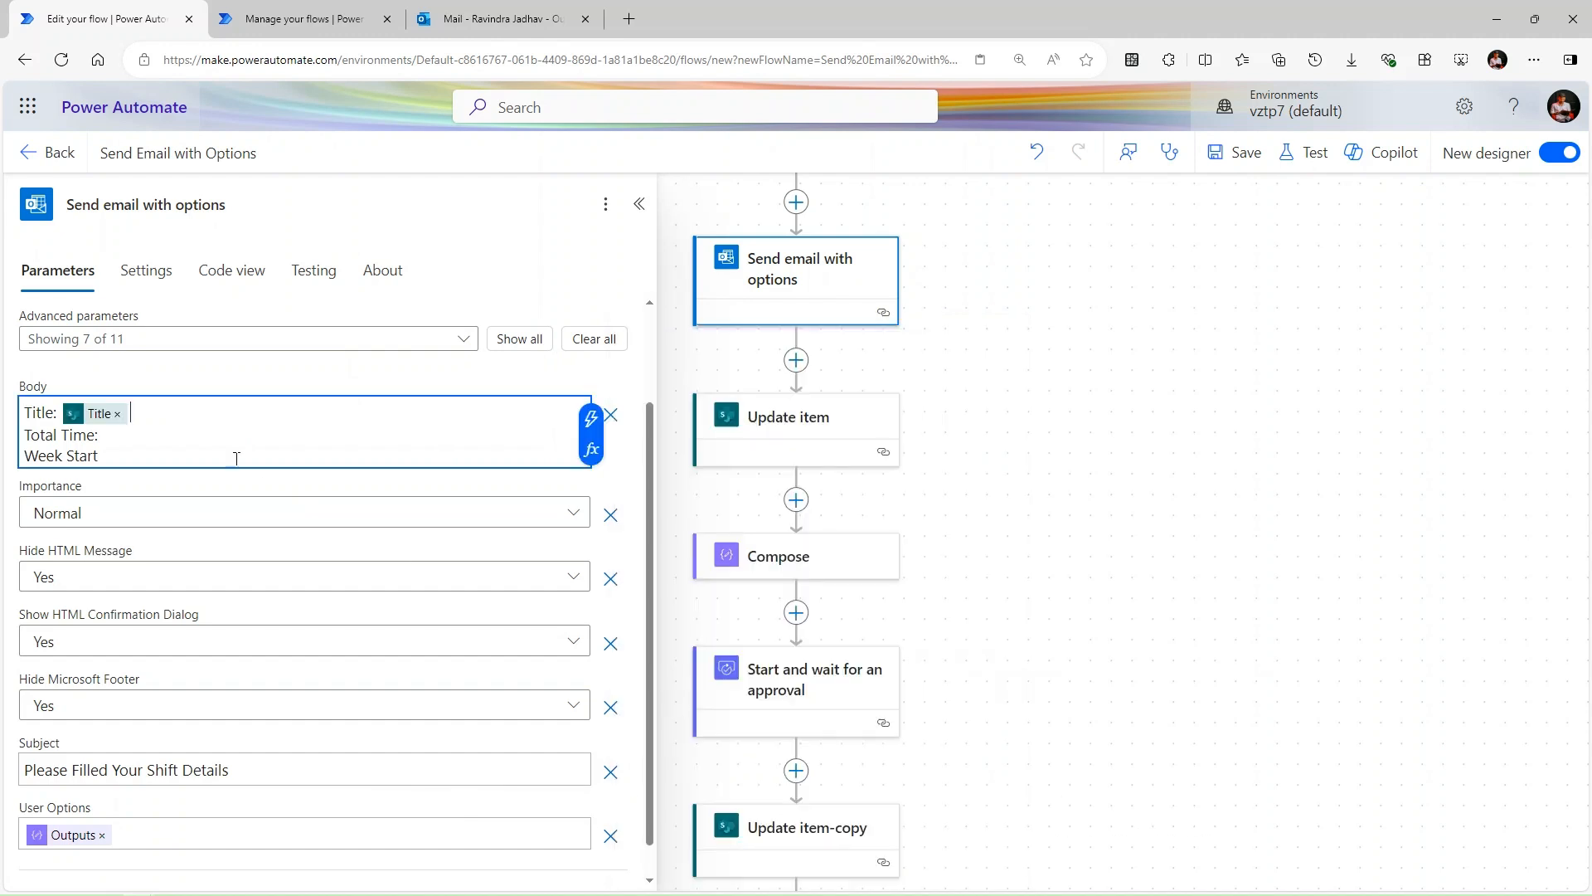
Add the Total dynamic value after "Total Time:" in the Body of Send email with options.
left_click(591, 419)
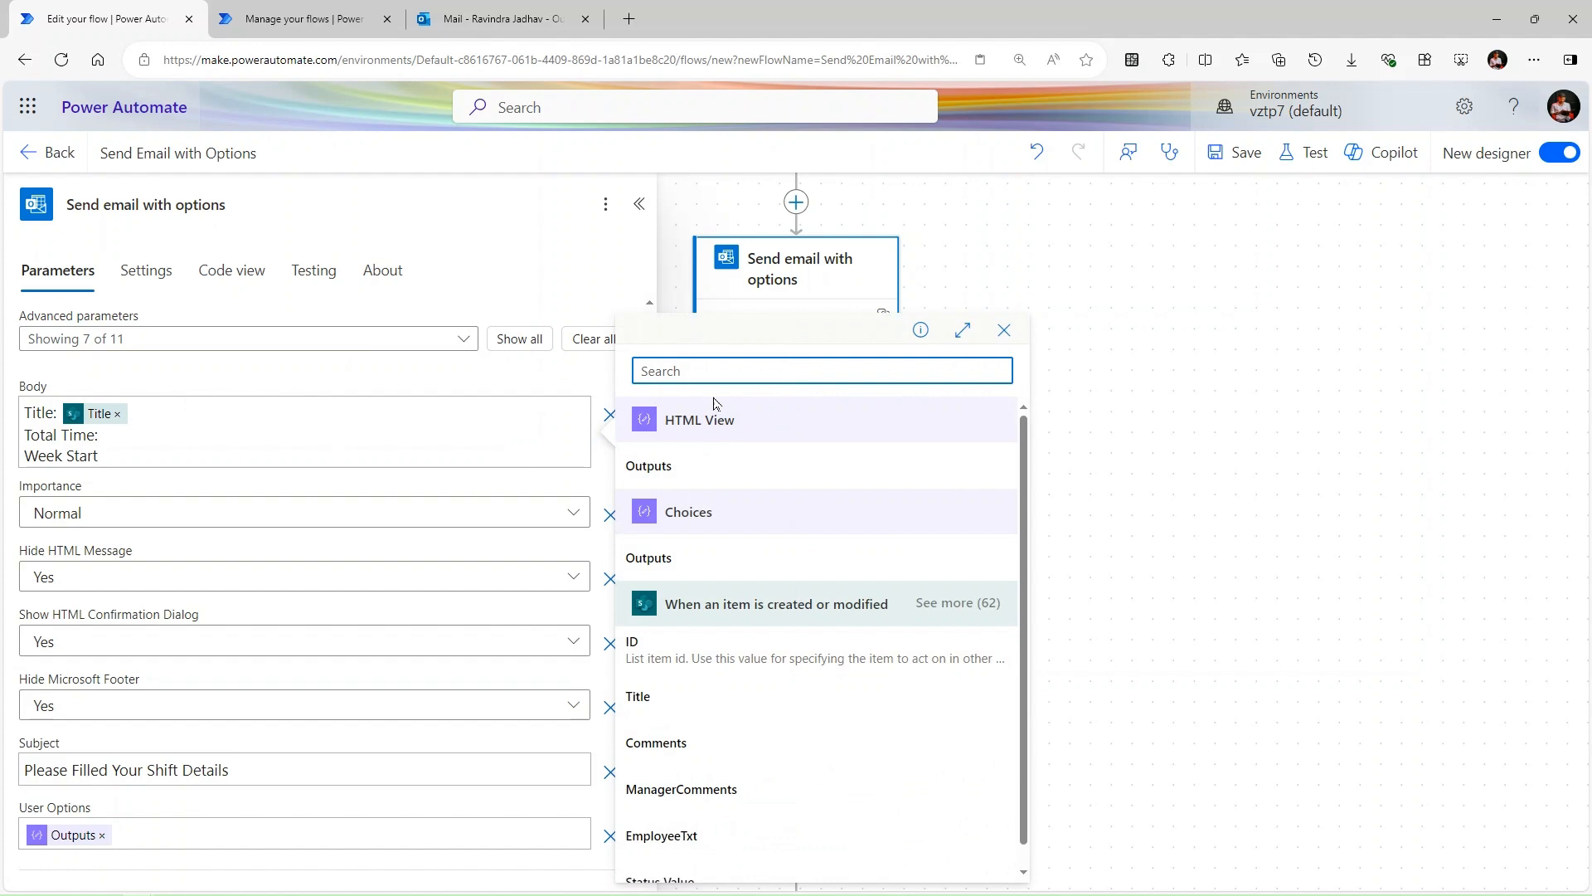
type("to")
left_click(688, 552)
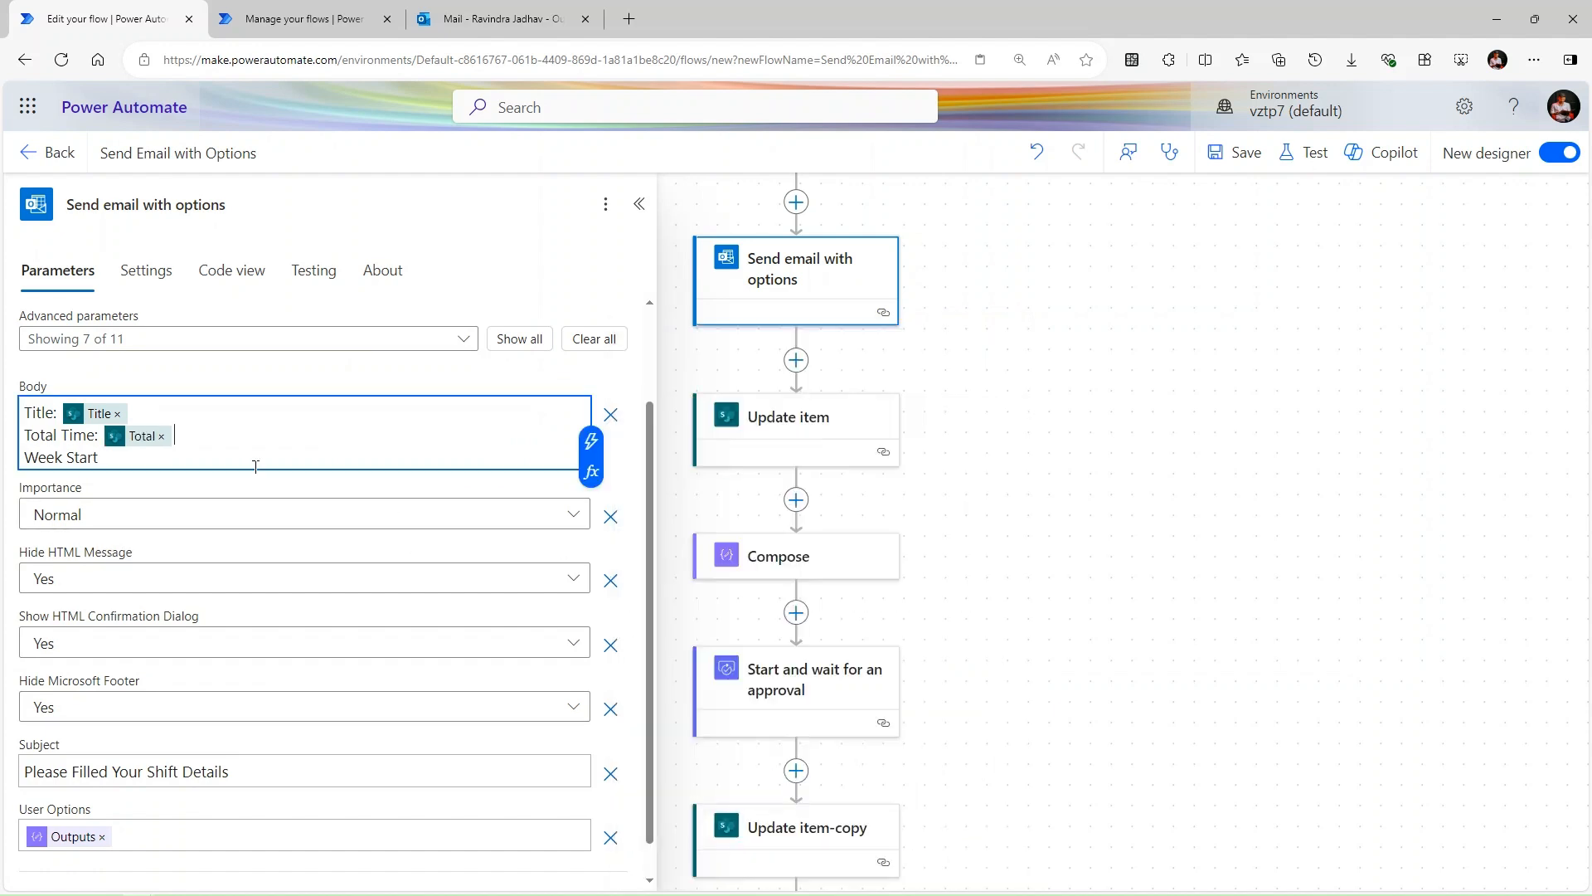
Complete the third Body label as "Week Start:" and add the WeekStart dynamic value after it.
key("BackSpace")
left_click(592, 441)
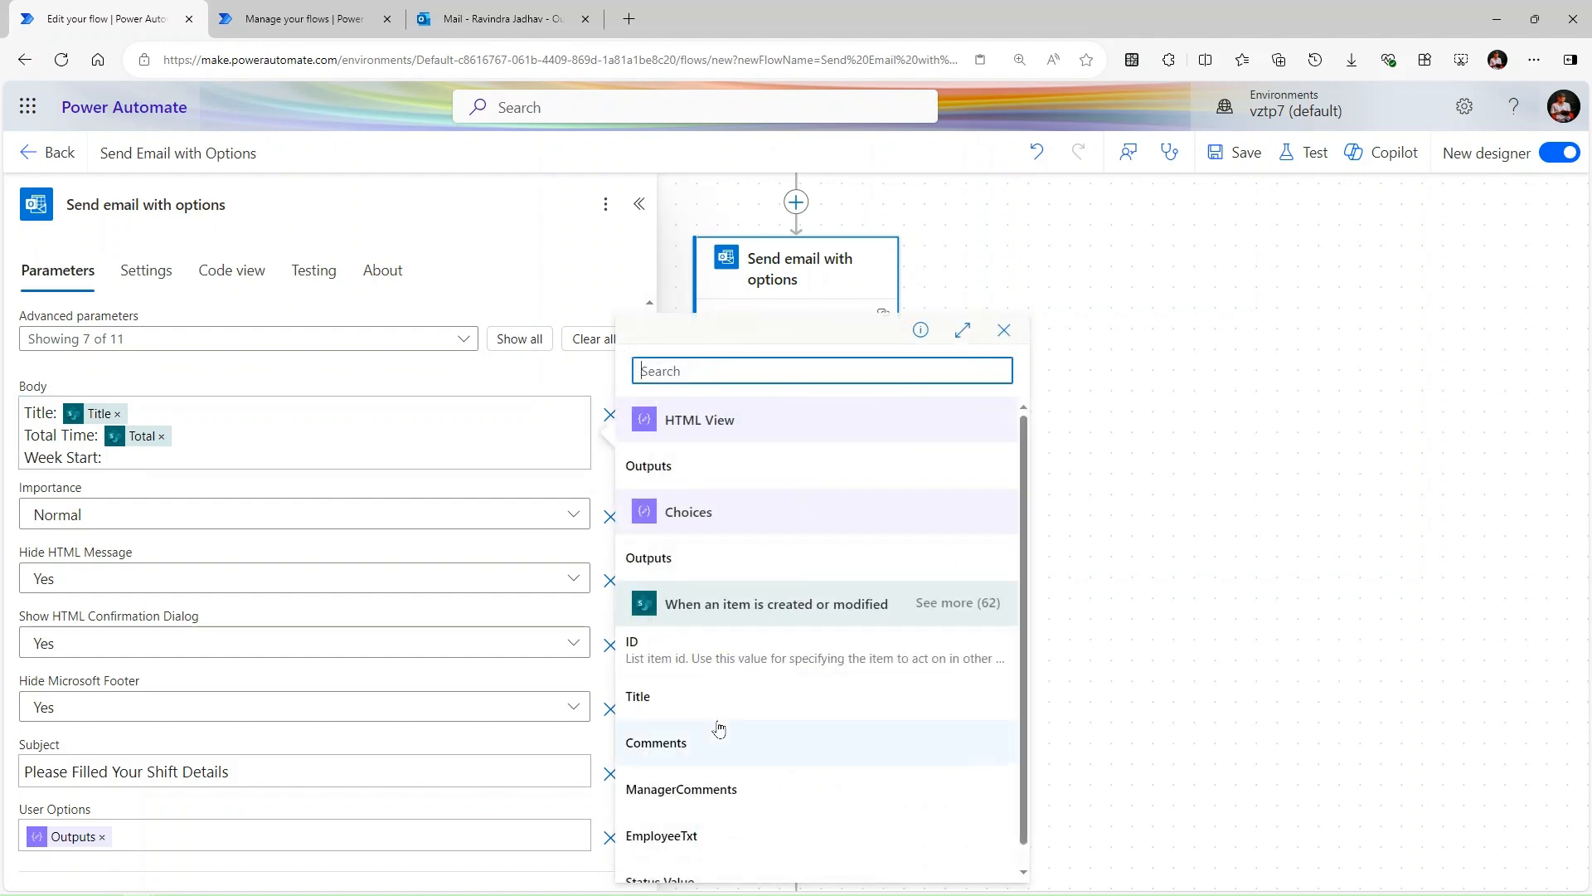
type("week")
left_click(689, 549)
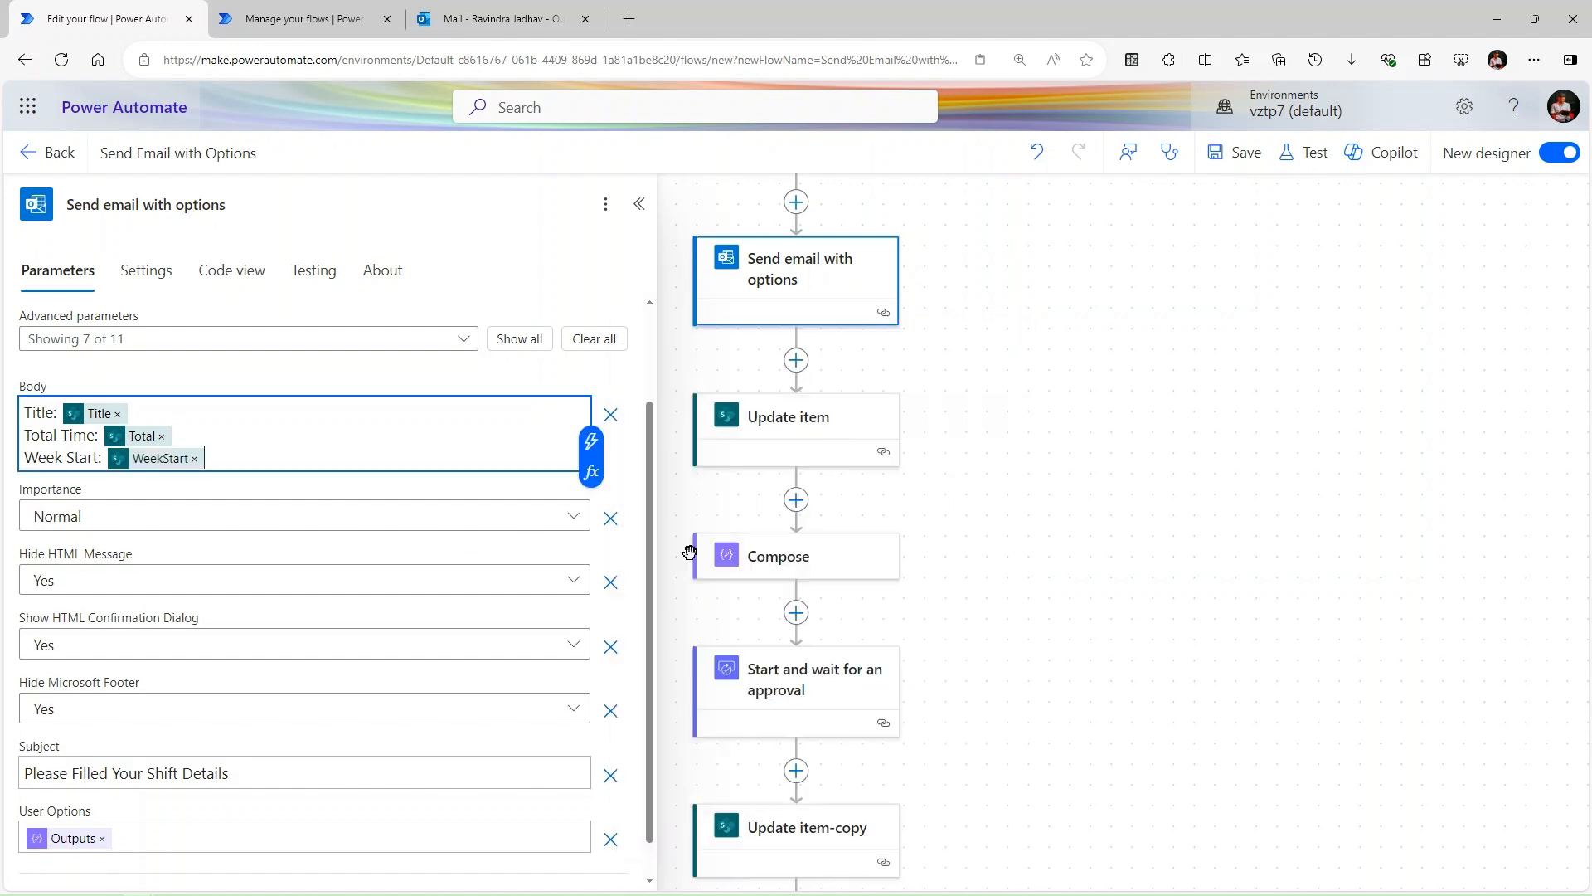
Save the flow and dismiss the Flow Checker warnings.
left_click(346, 383)
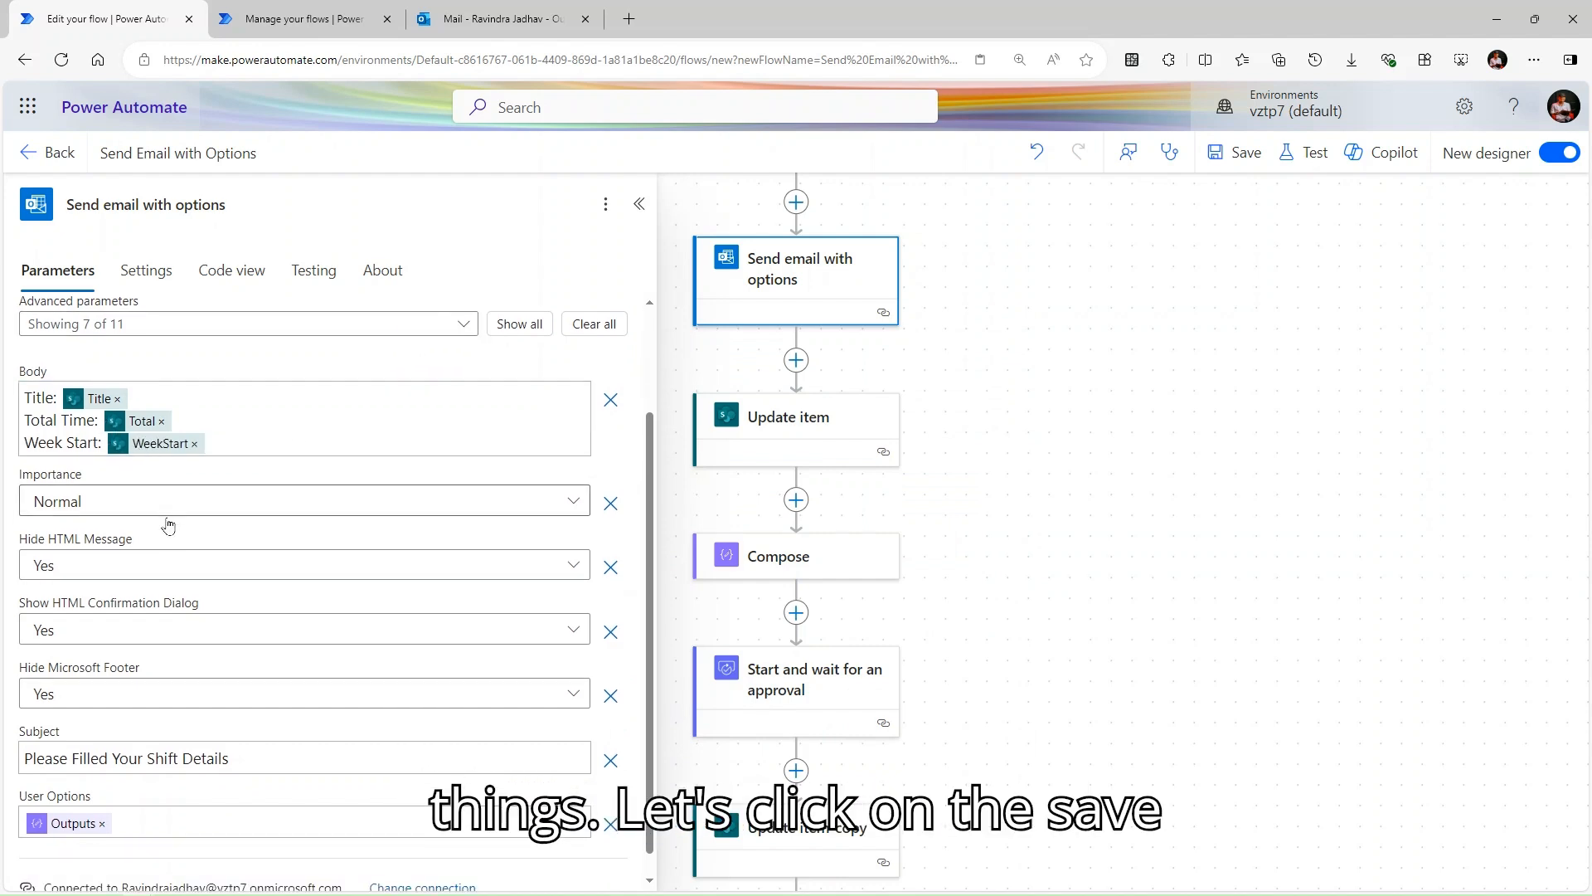
scroll(167, 522, "down", 1)
left_click(1219, 156)
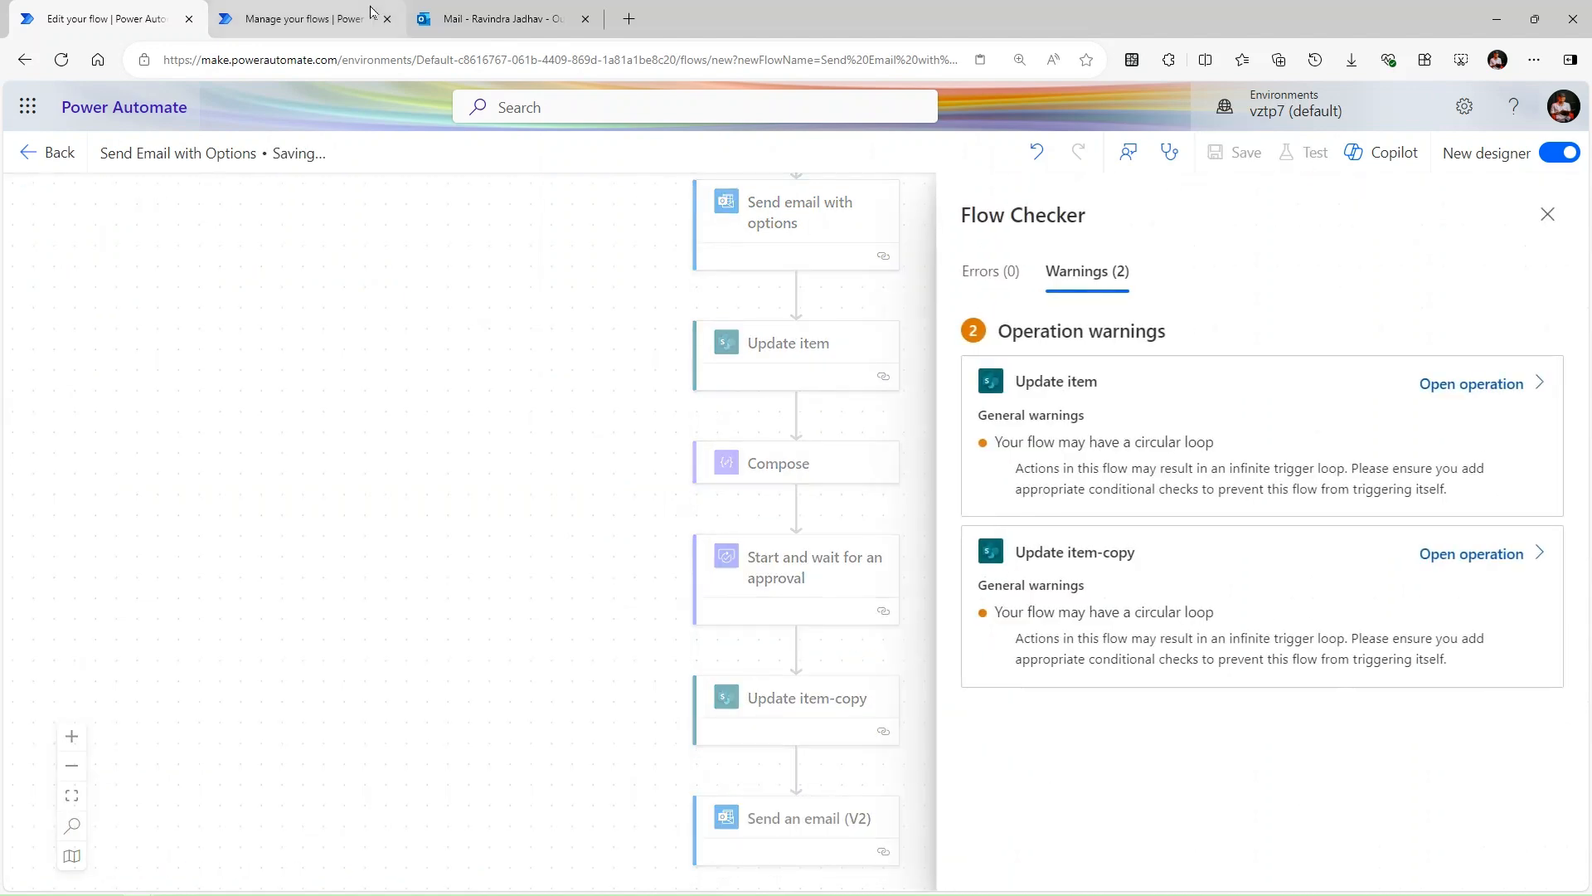
left_click(1548, 214)
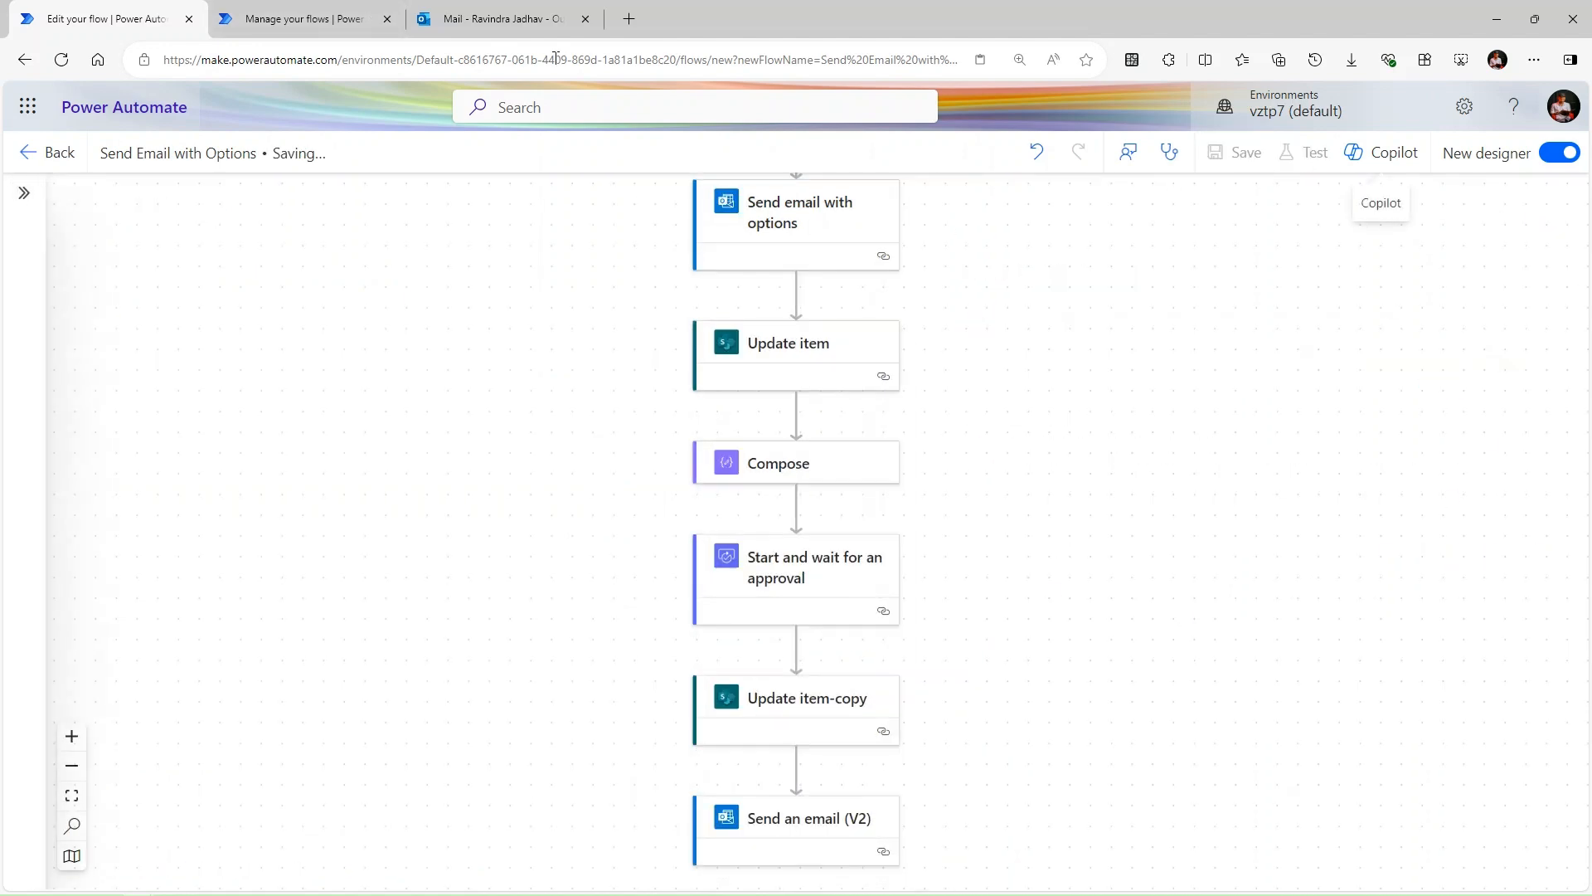
left_click(536, 18)
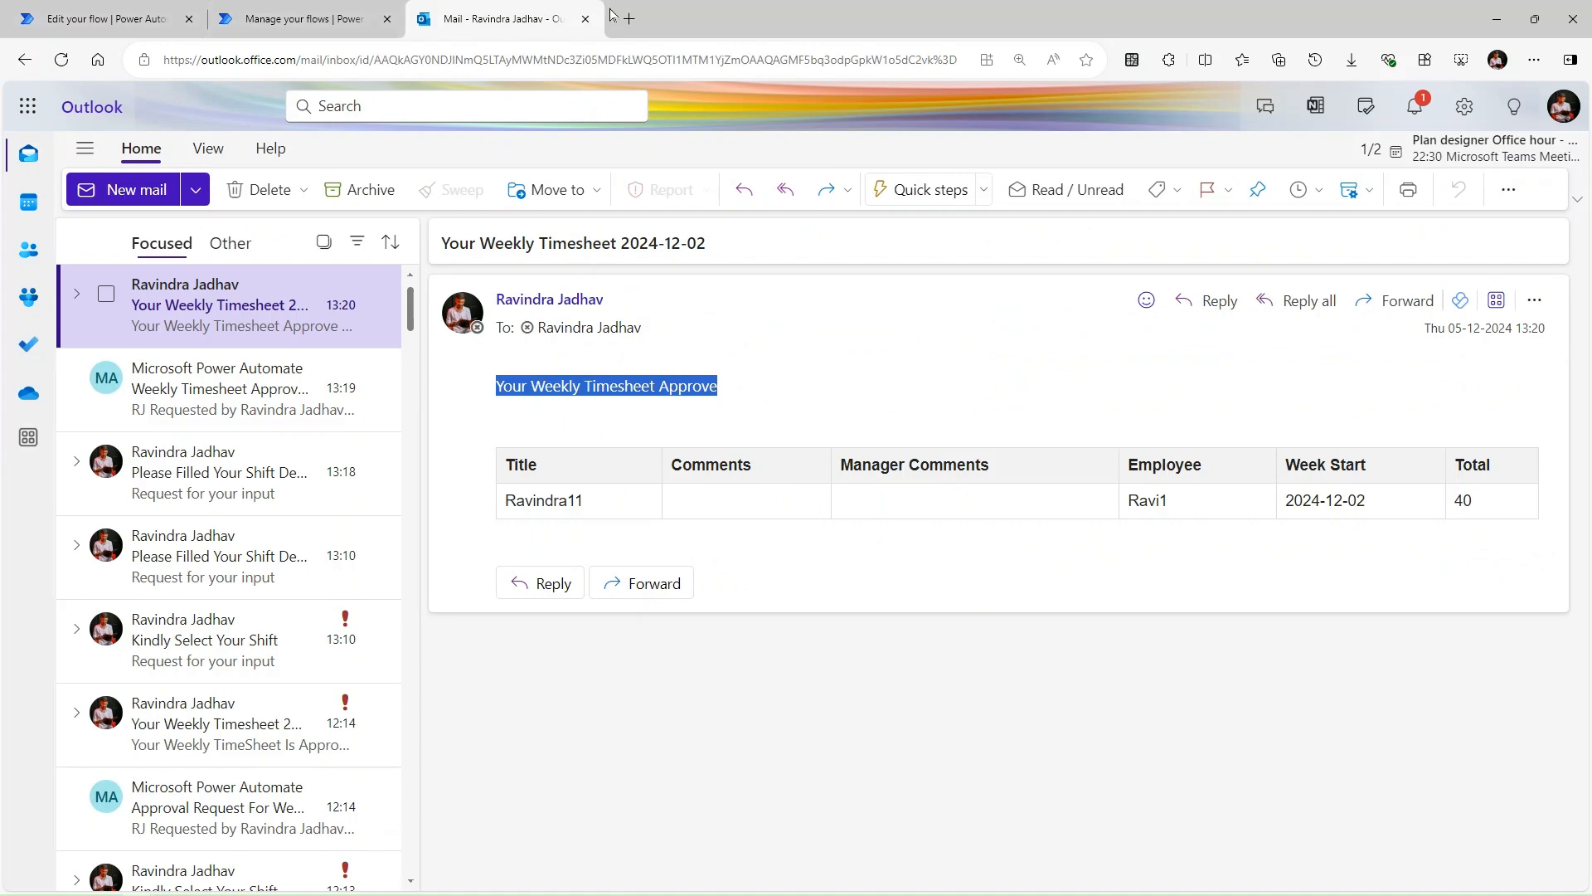
left_click(62, 8)
scroll(984, 447, "down", 3)
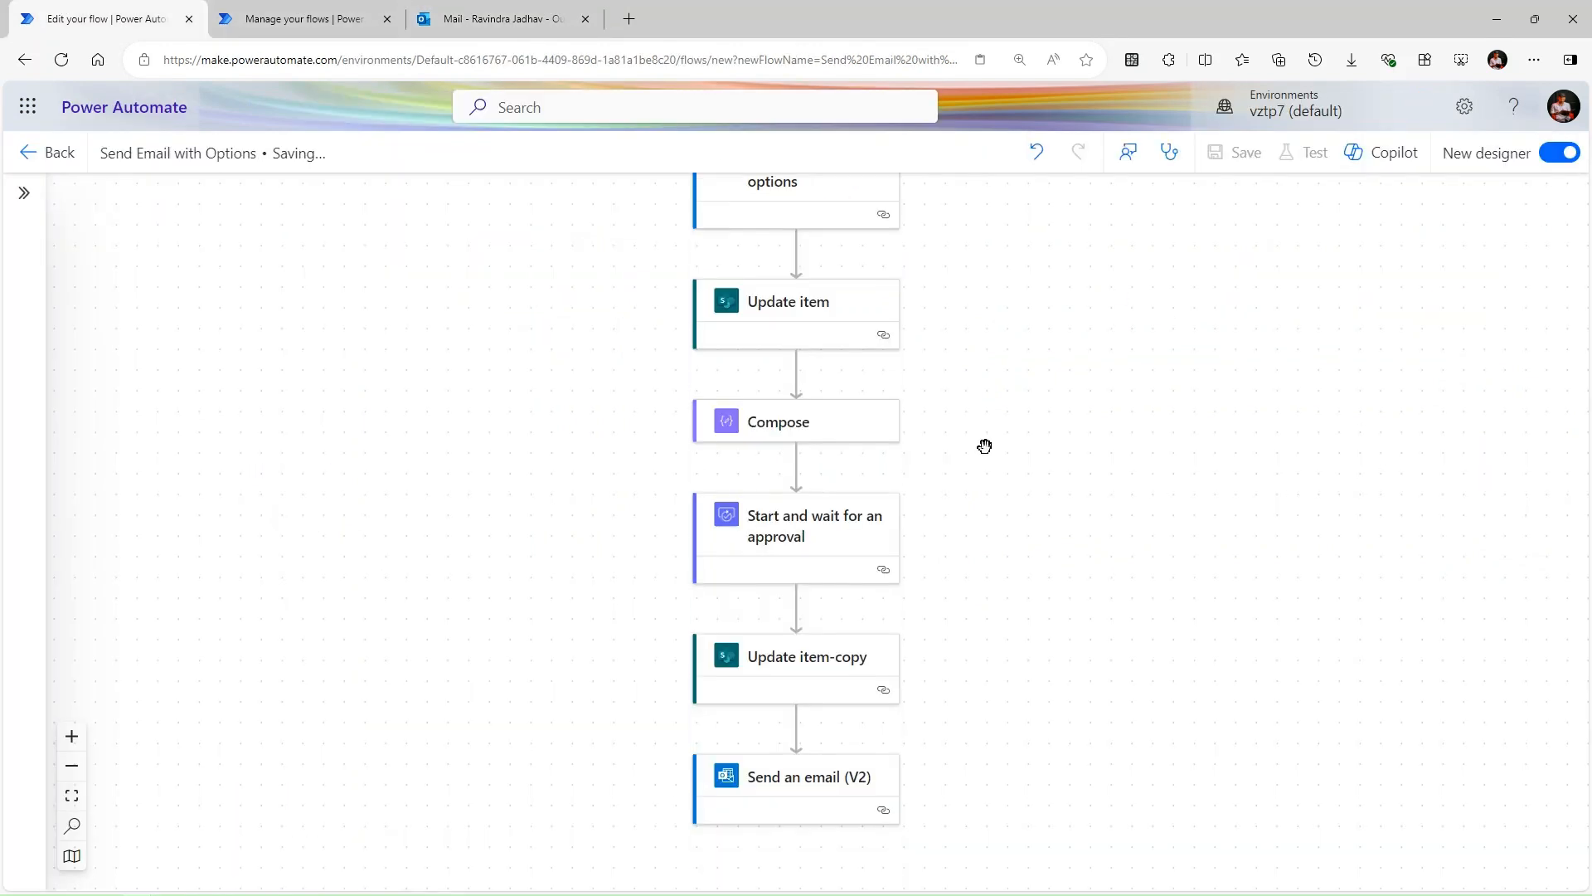
scroll(984, 446, "up", 3)
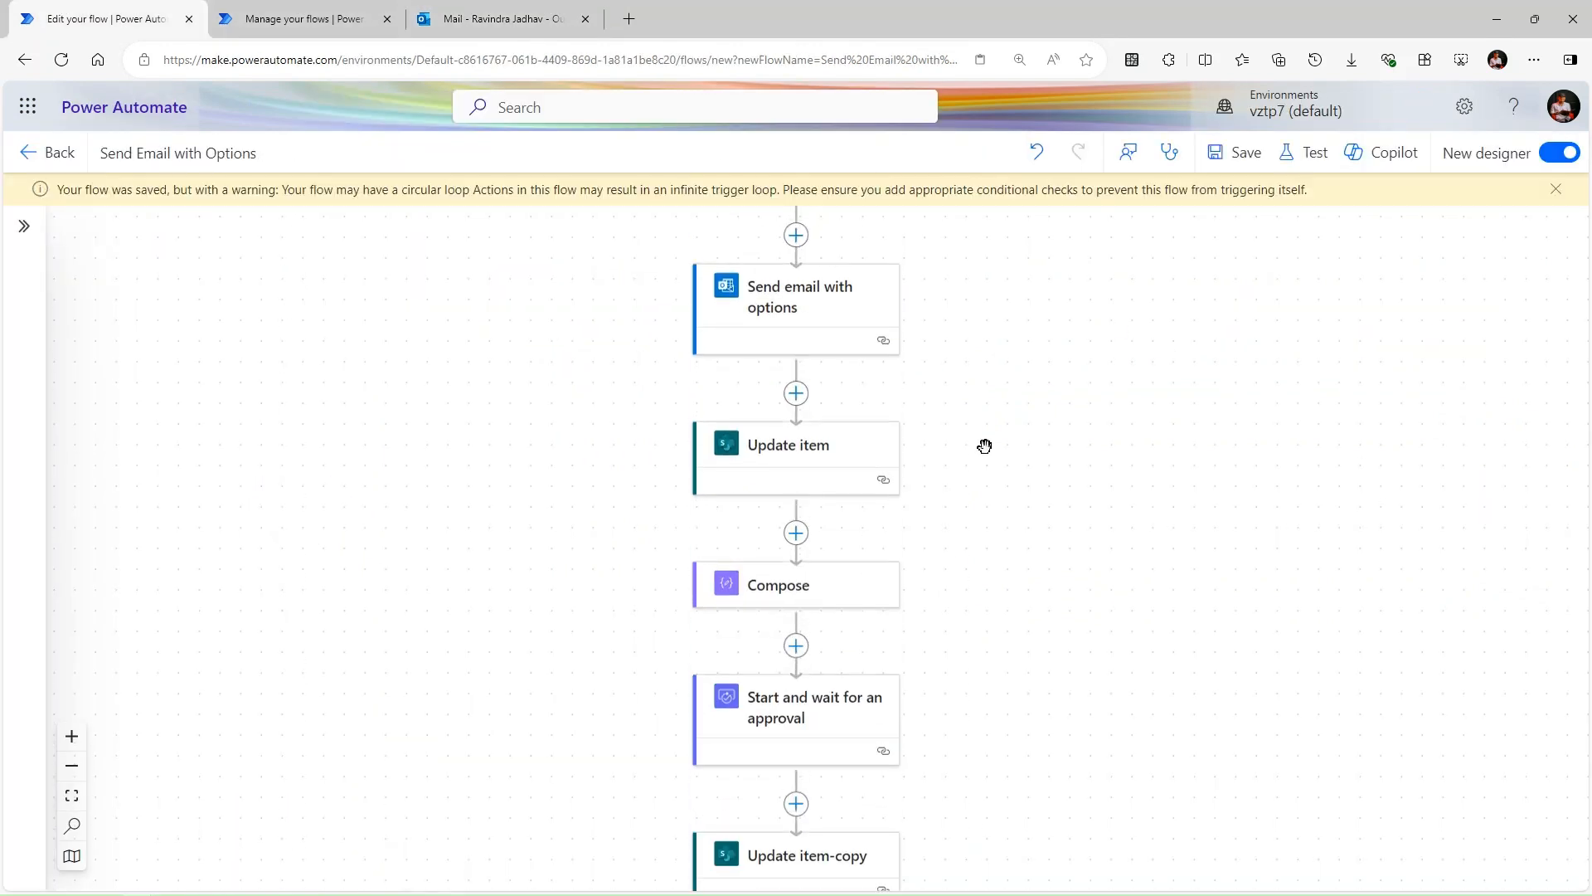
Switch to the TimeEntries list in SharePoint and start a new item with the employee's name followed by "11" as Title.
left_click_drag(1022, 28, 758, 484)
left_click(298, 20)
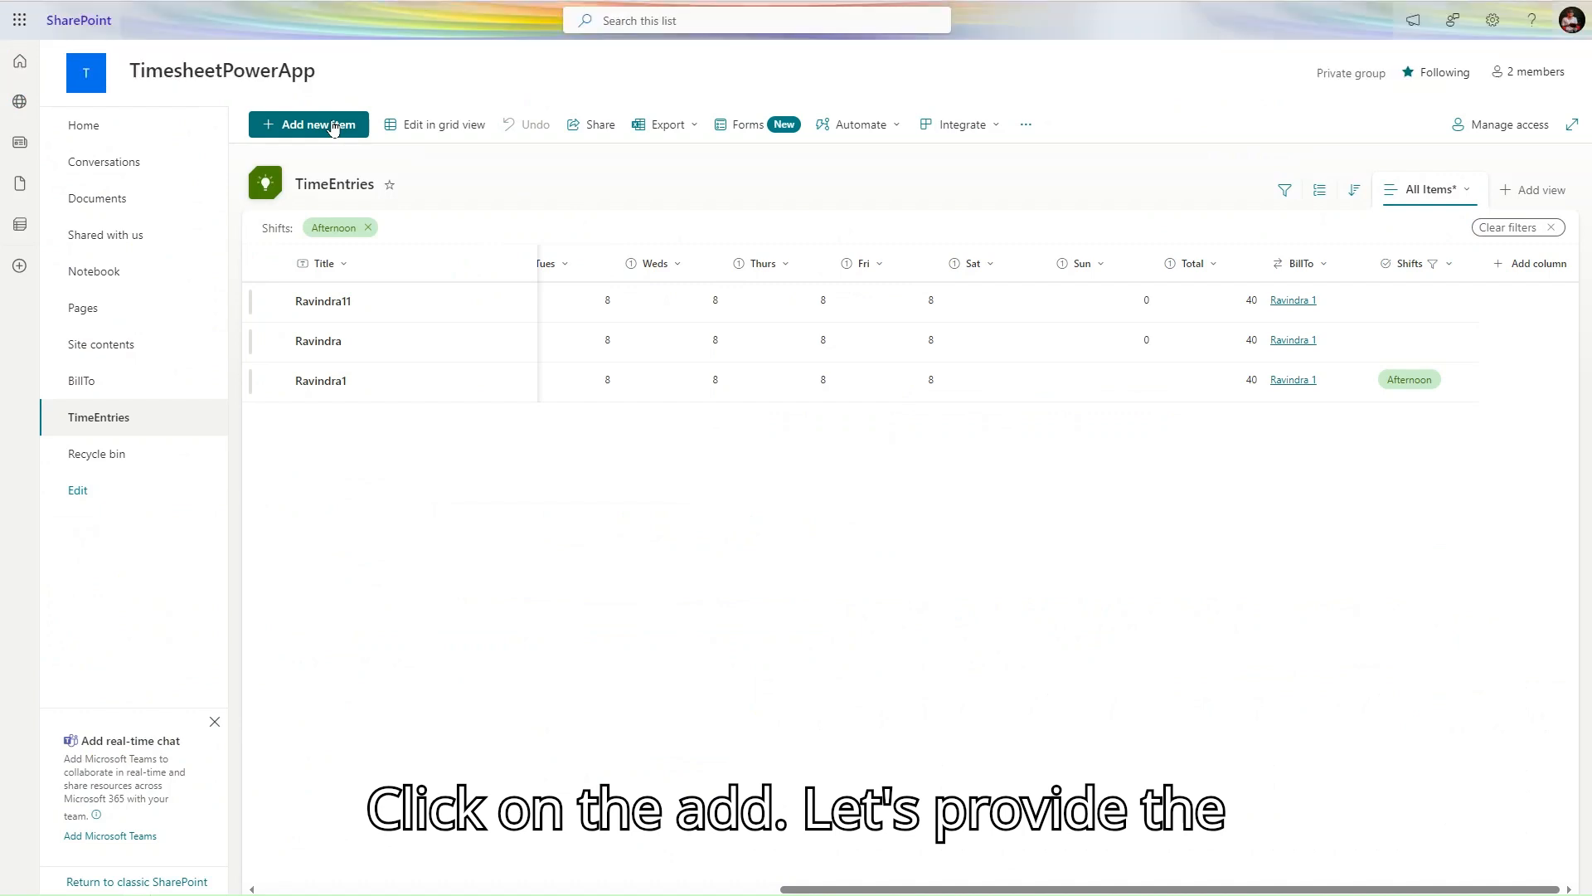
left_click(331, 124)
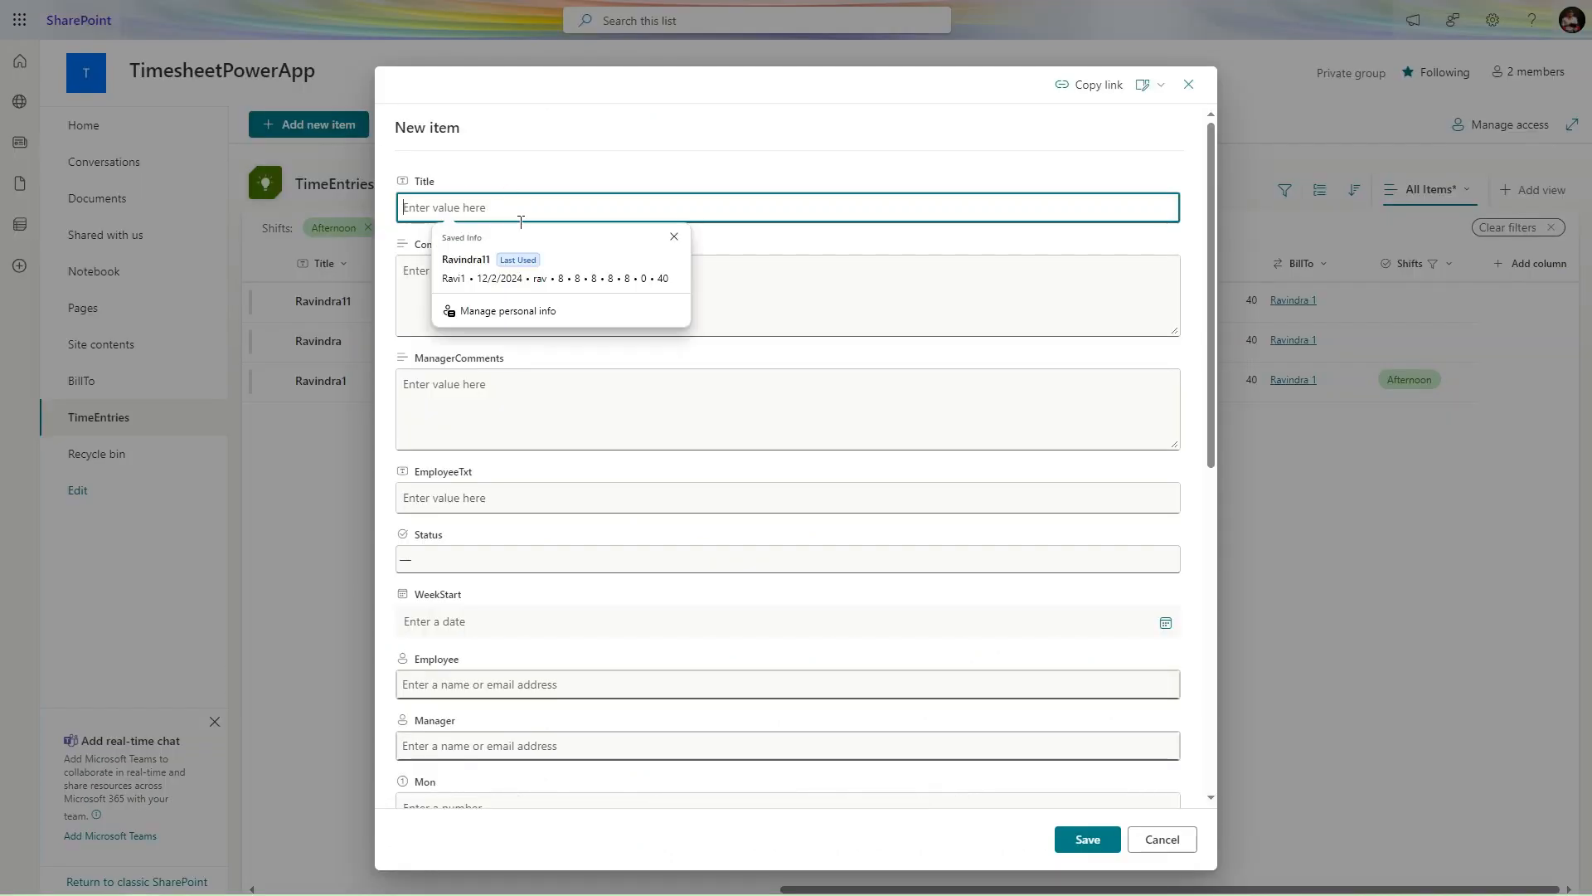
type("Ravindra")
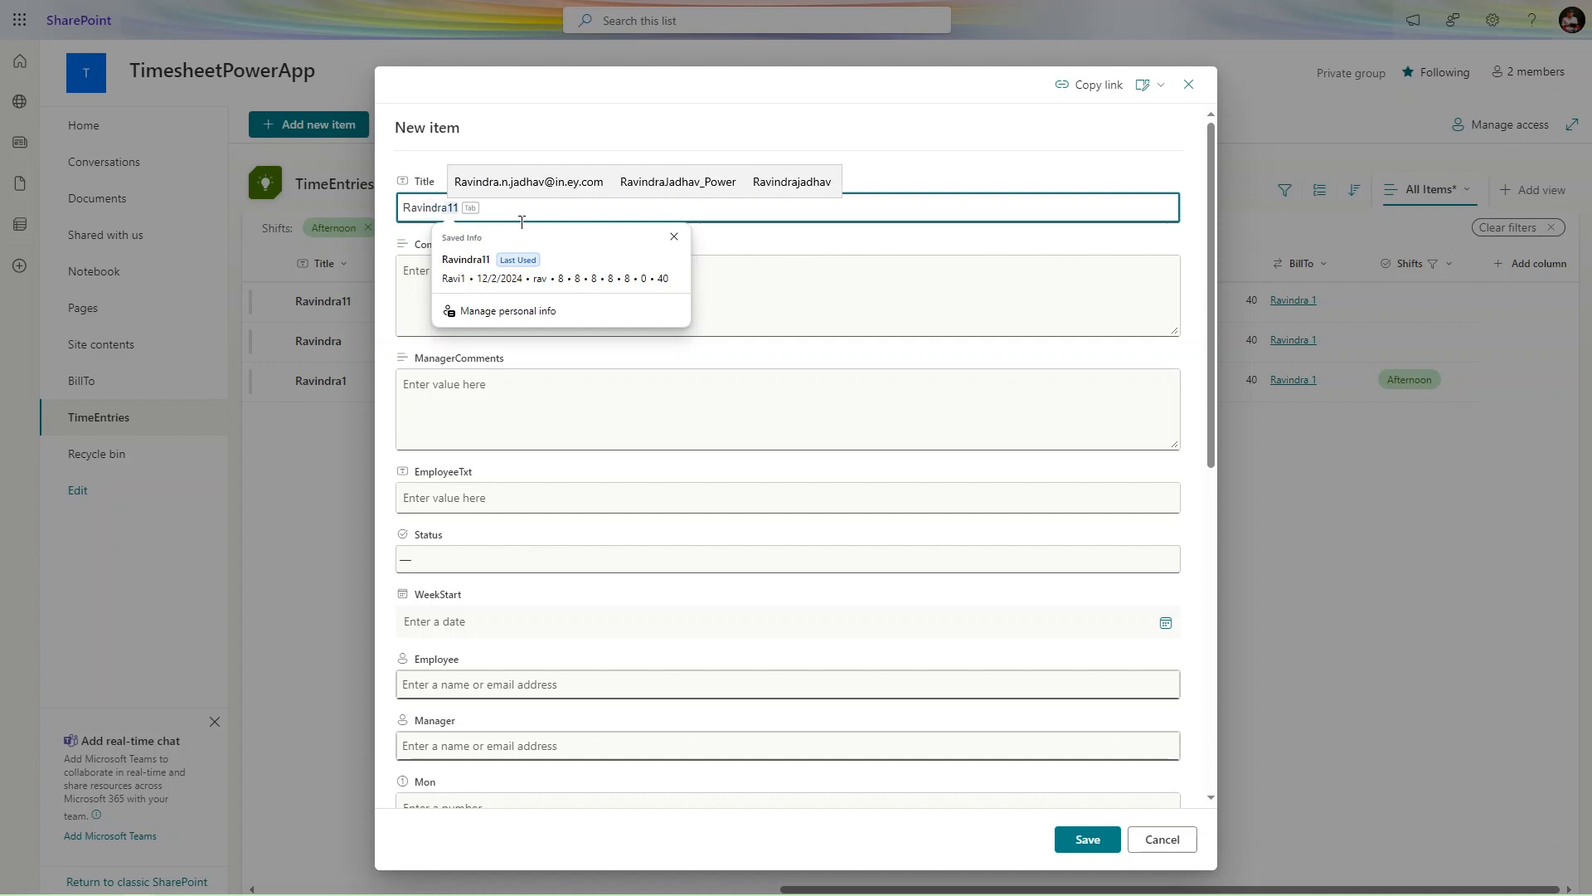
type(" 11")
key("Tab")
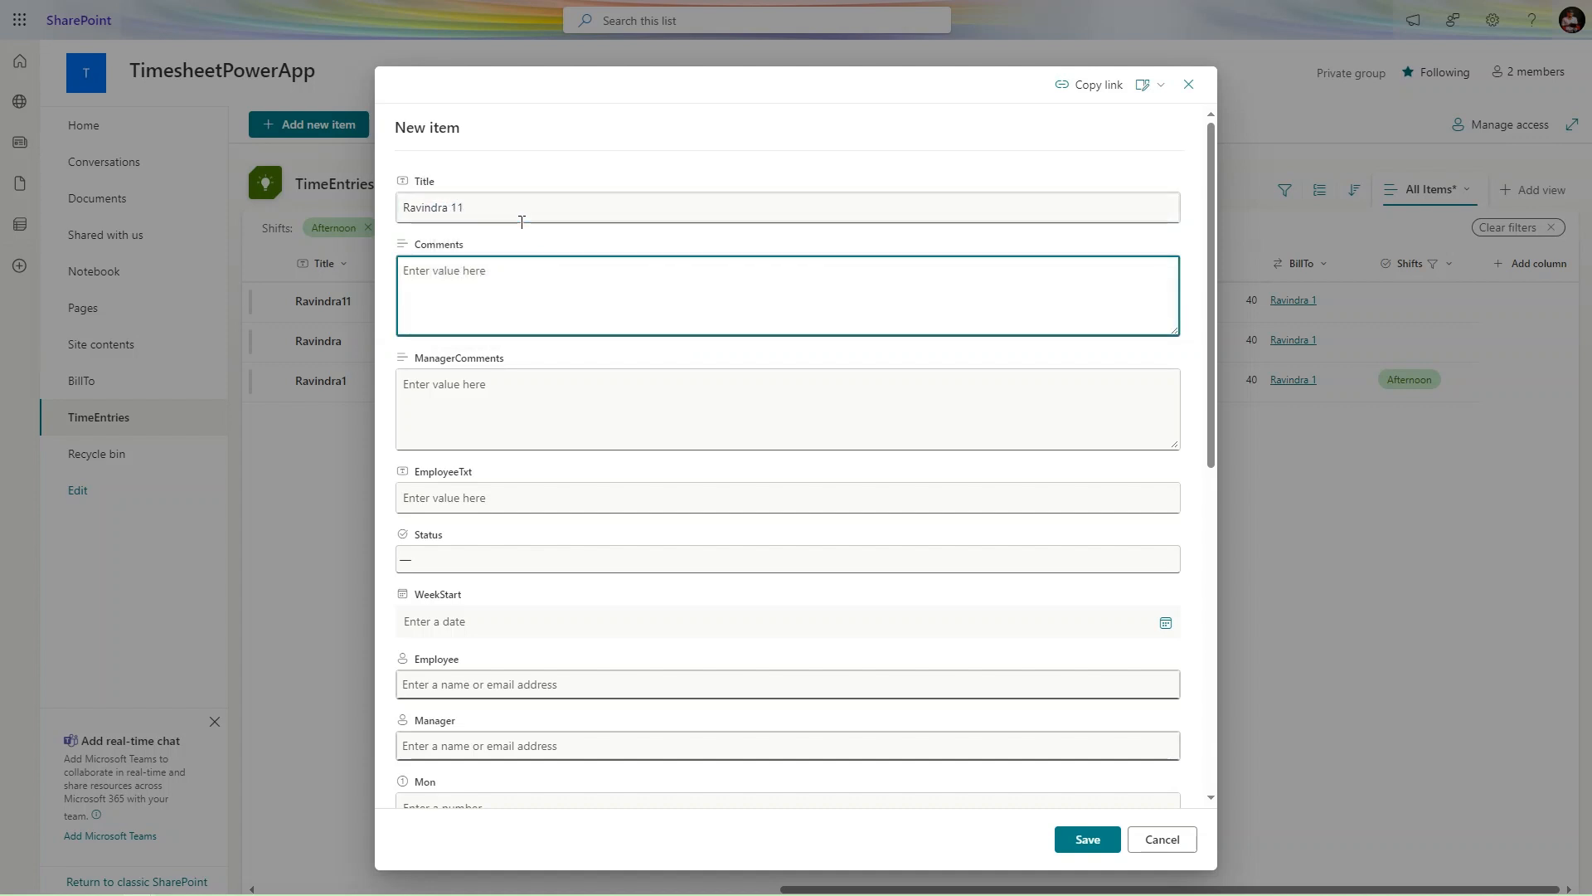
Enter "ok" in both the Comments and ManagerComments fields of the new time entry.
type("0o")
key("Tab")
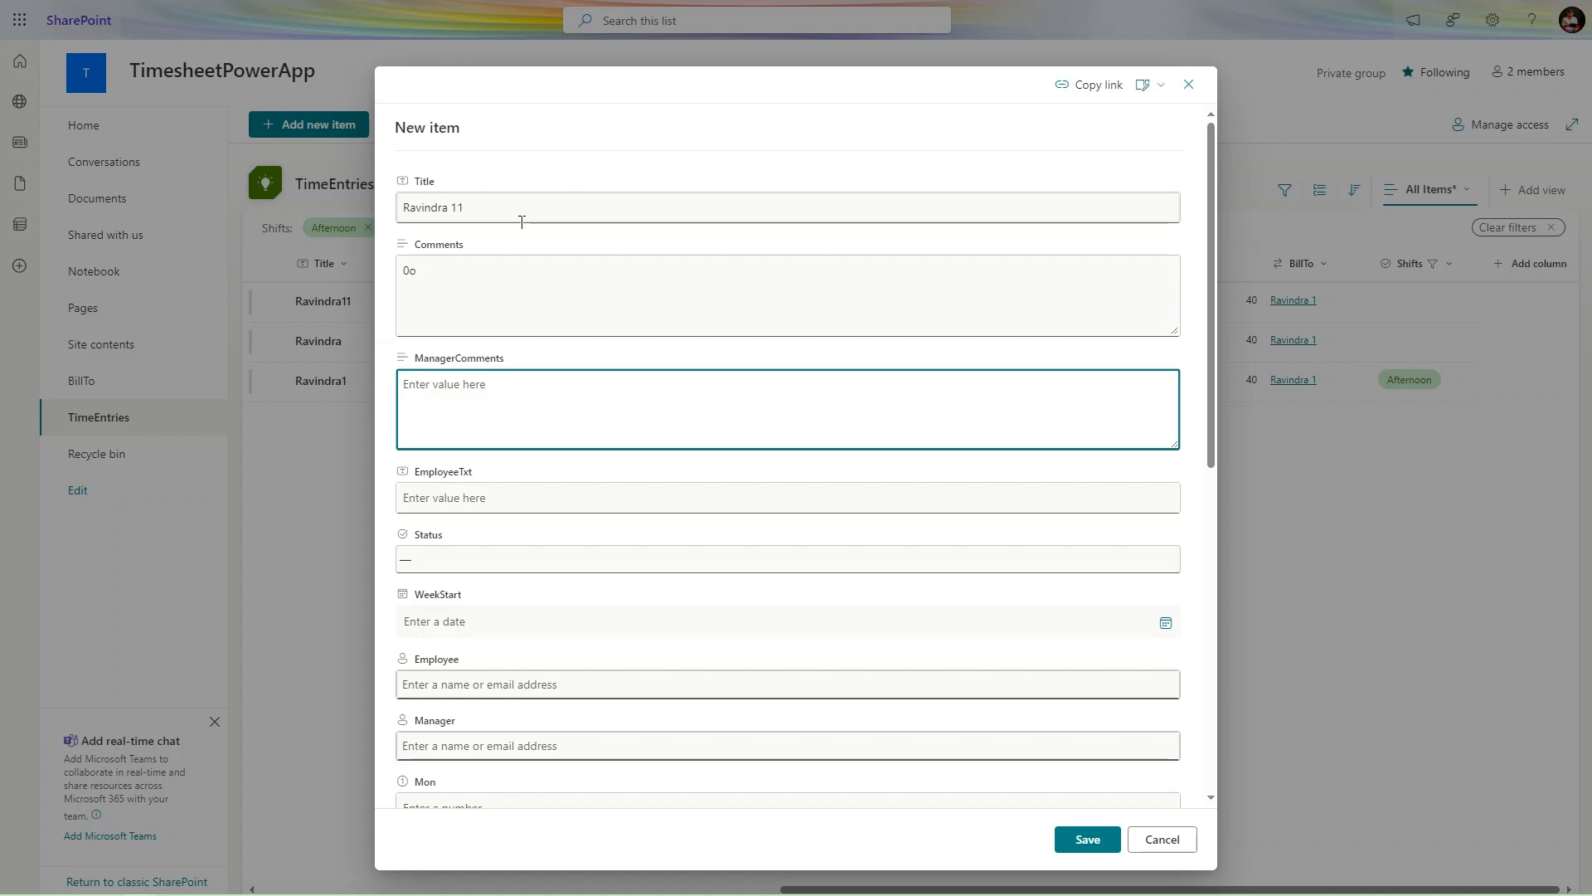
type("ok")
key("Tab")
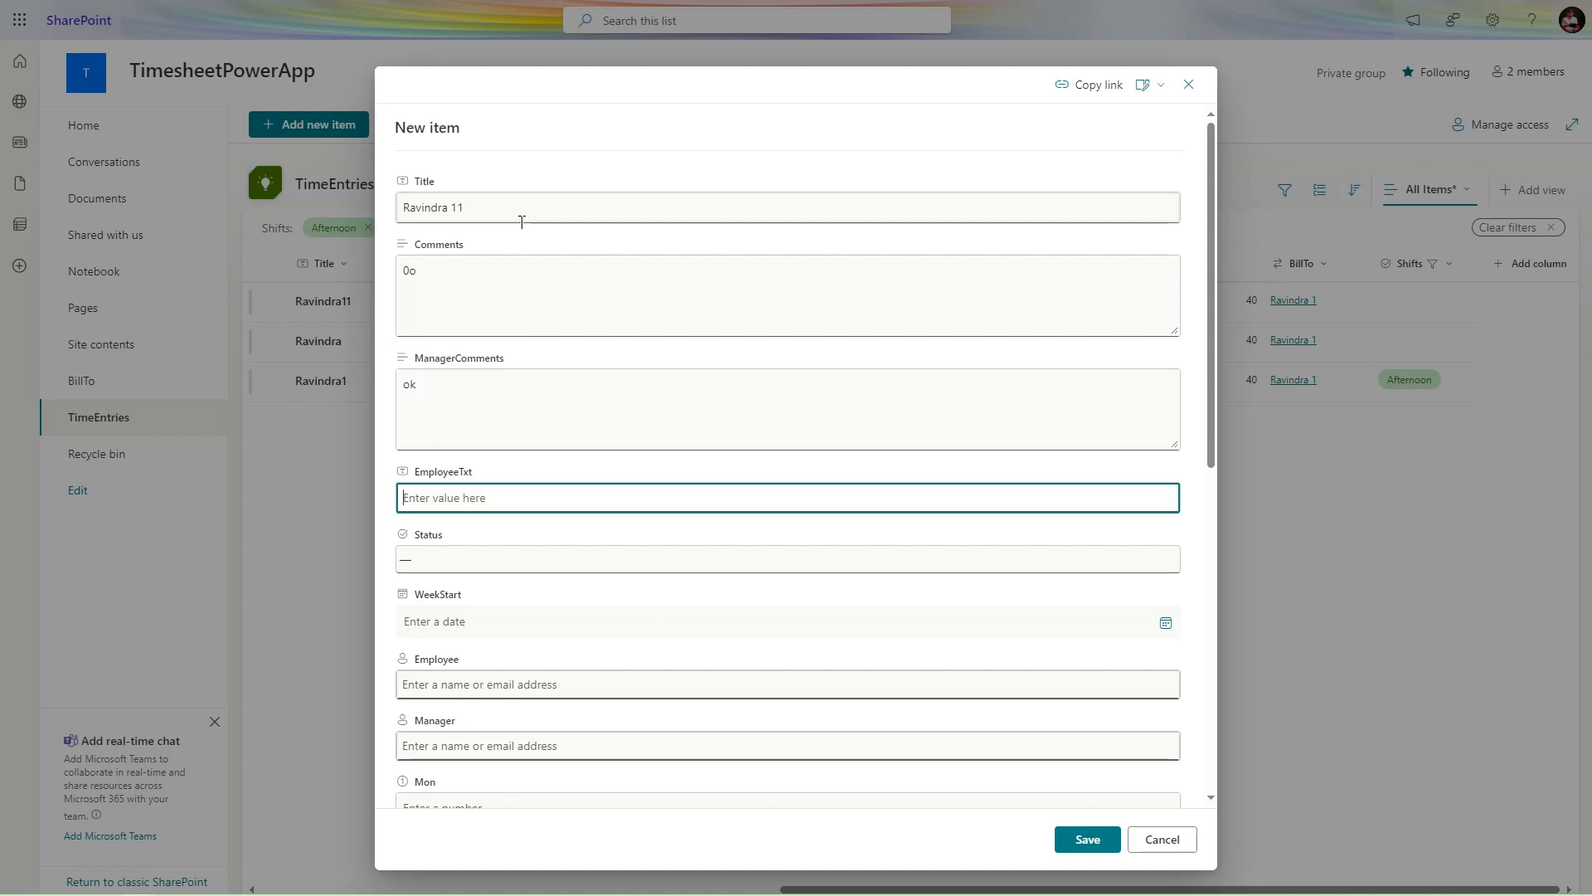
left_click(502, 286)
type("ok")
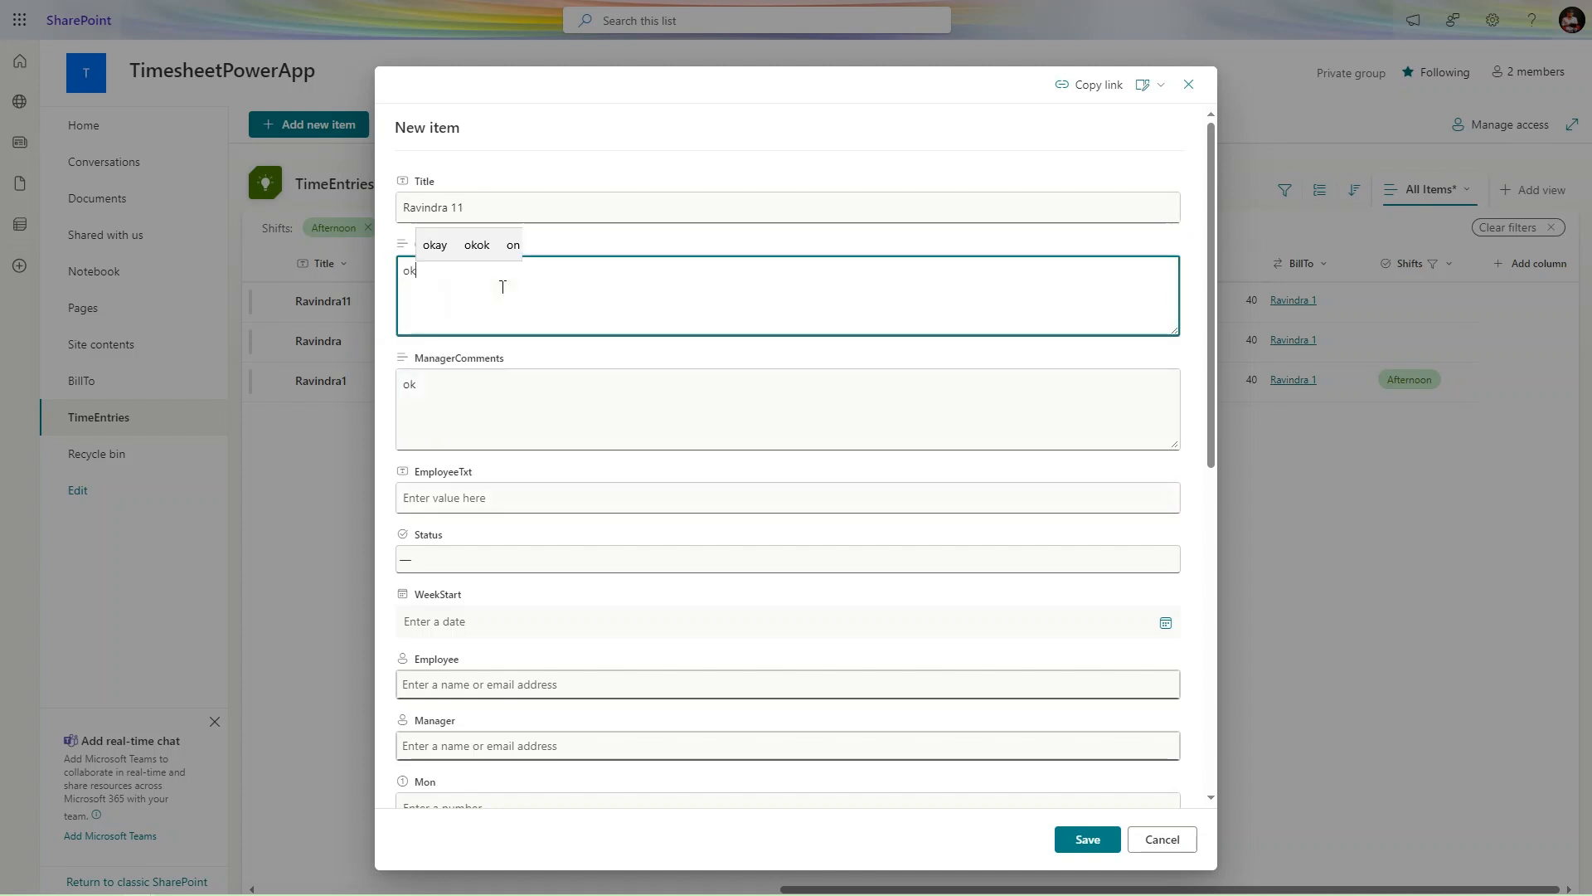
key("Tab")
key("Tab")
key("Tab")
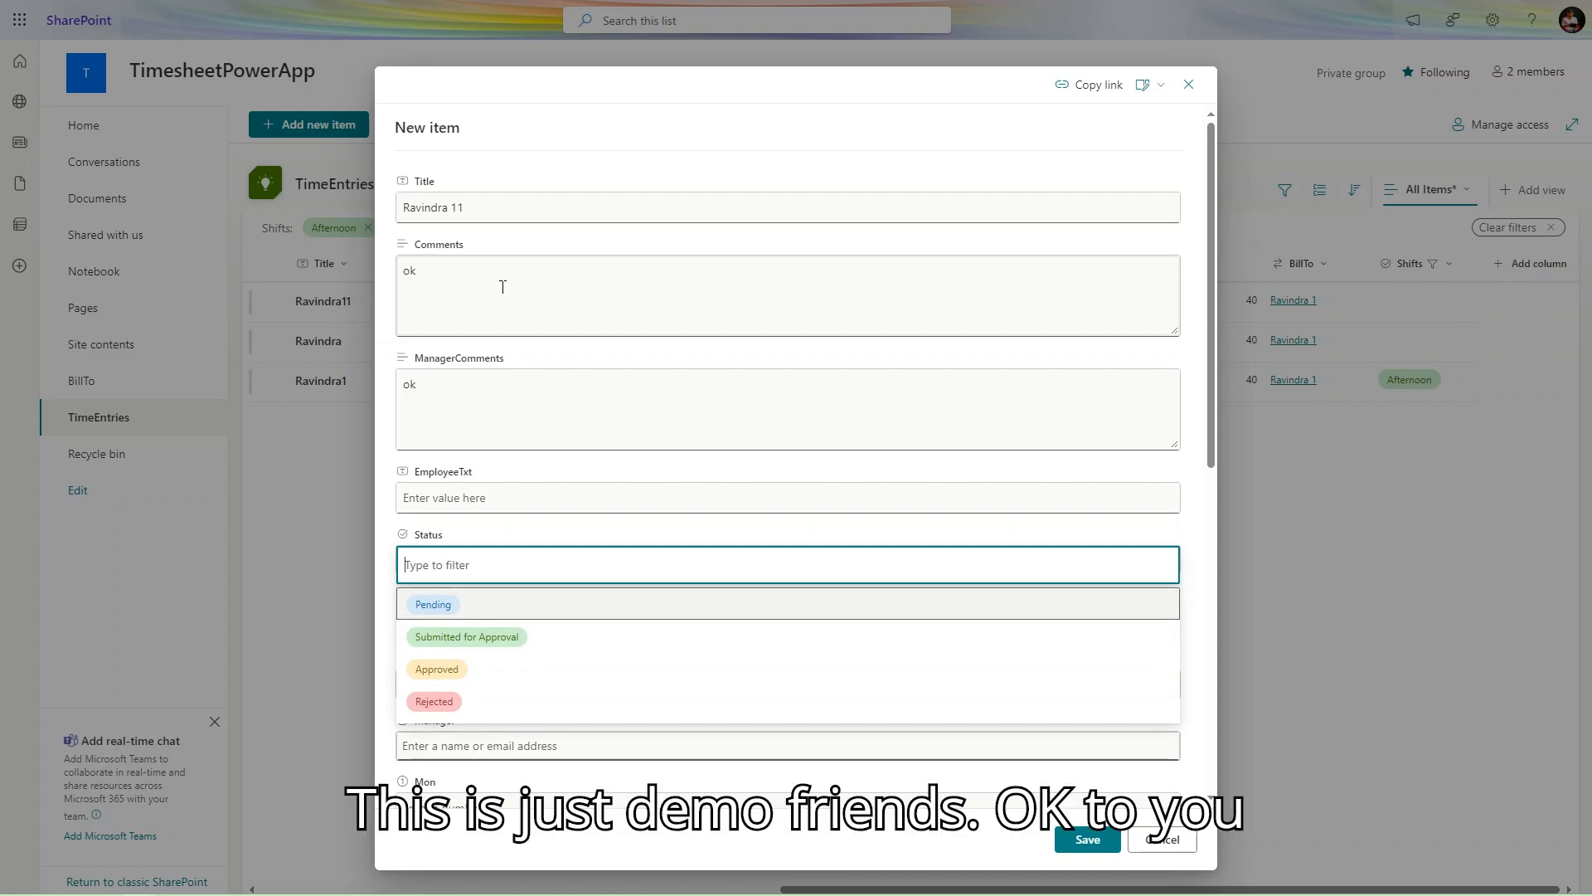
Enter the employee's name in EmployeeTxt and set WeekStart to 12/2/2024.
left_click(517, 495)
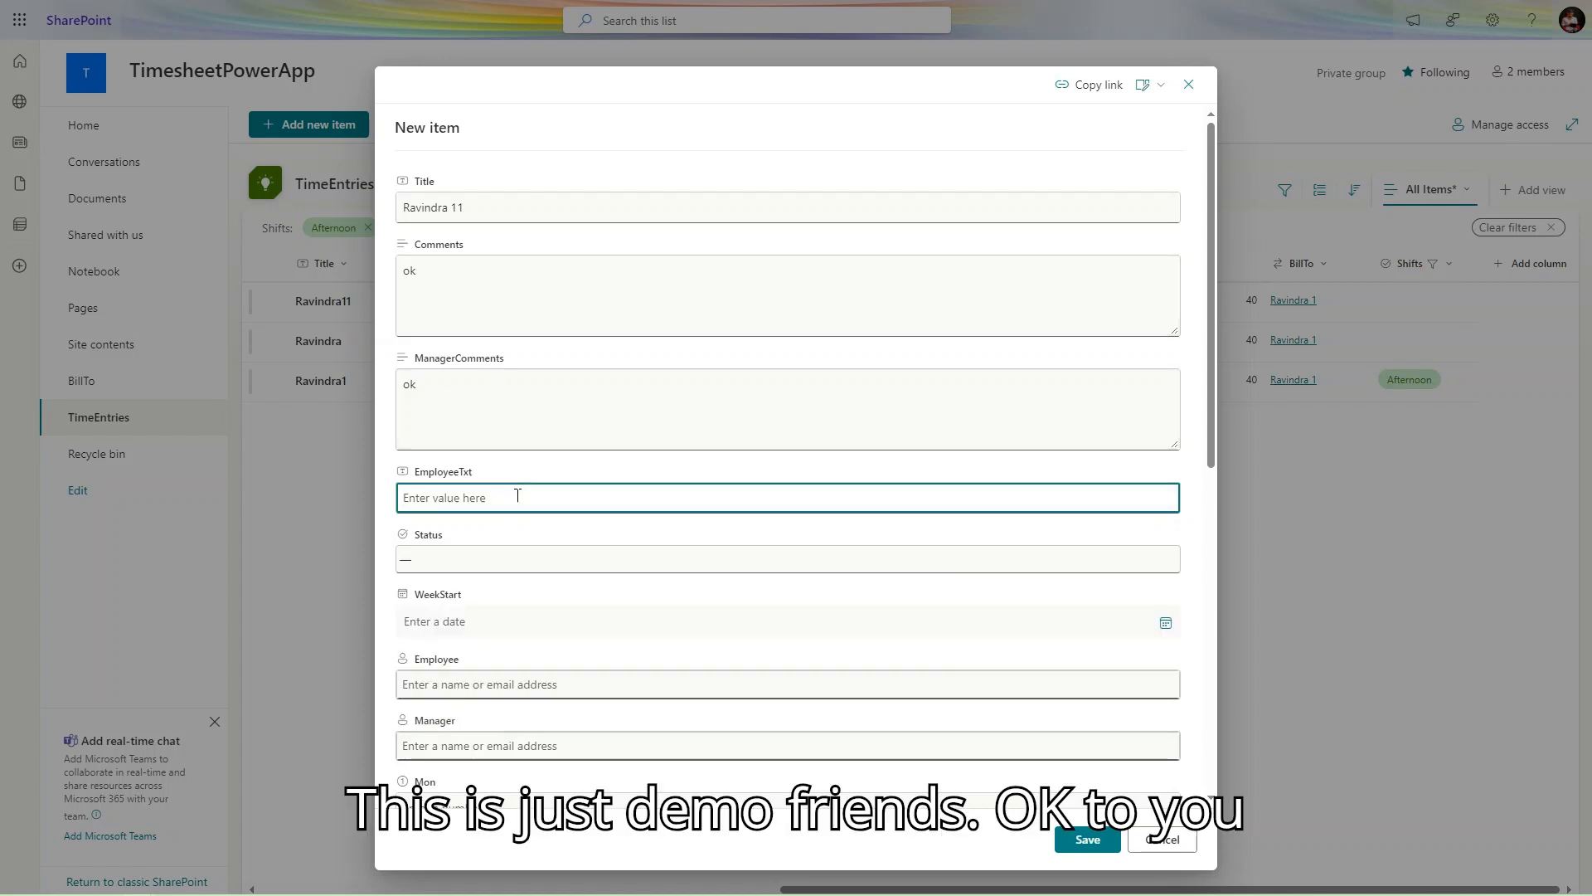
type("Ravind")
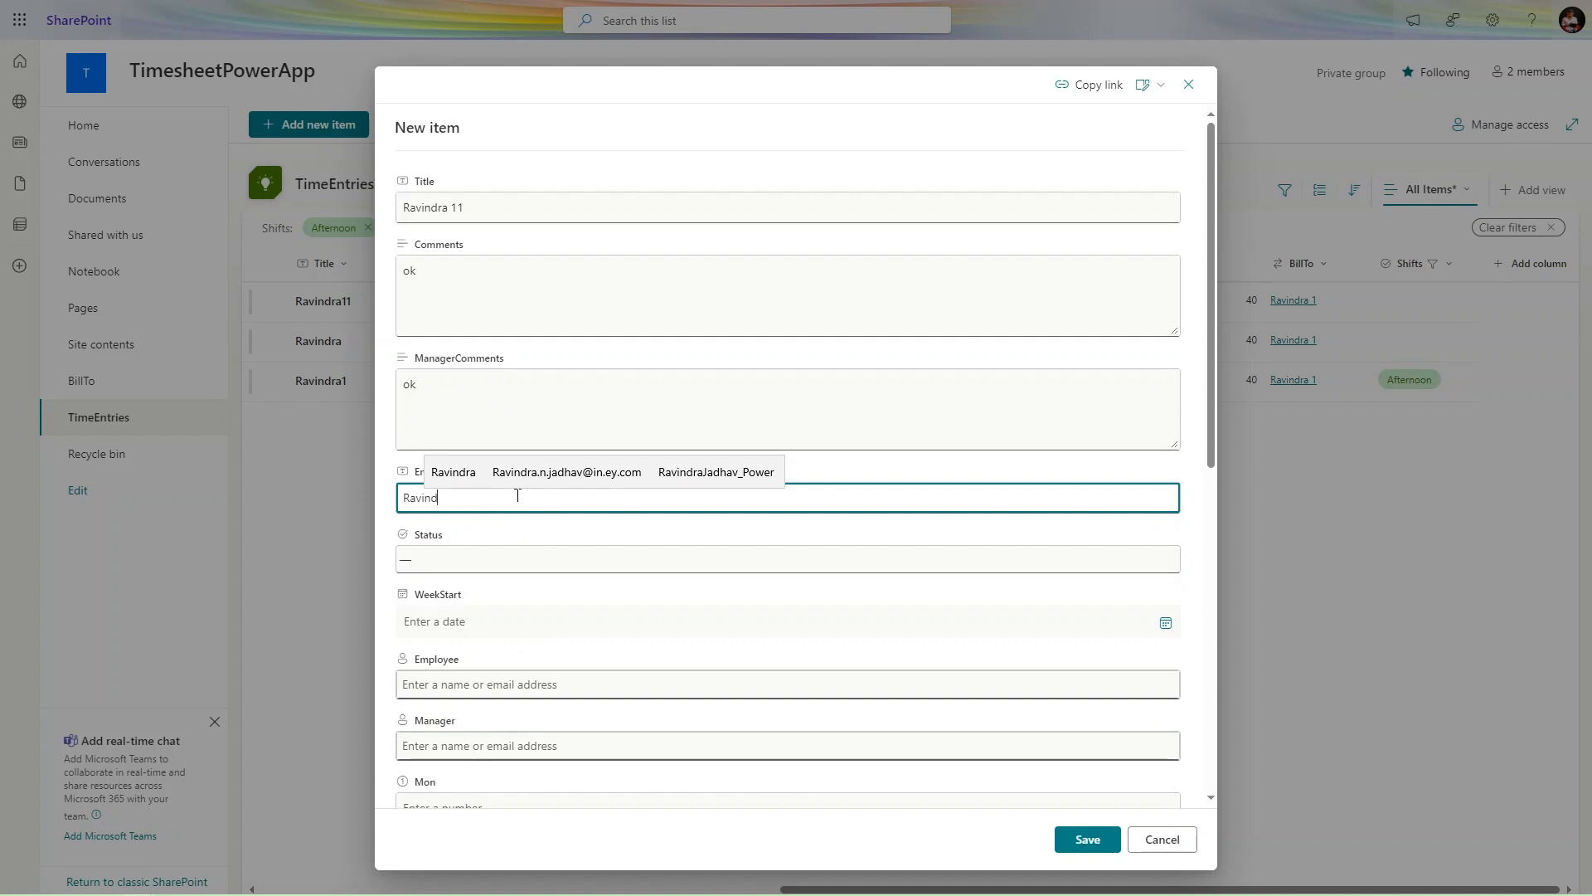
type("ra")
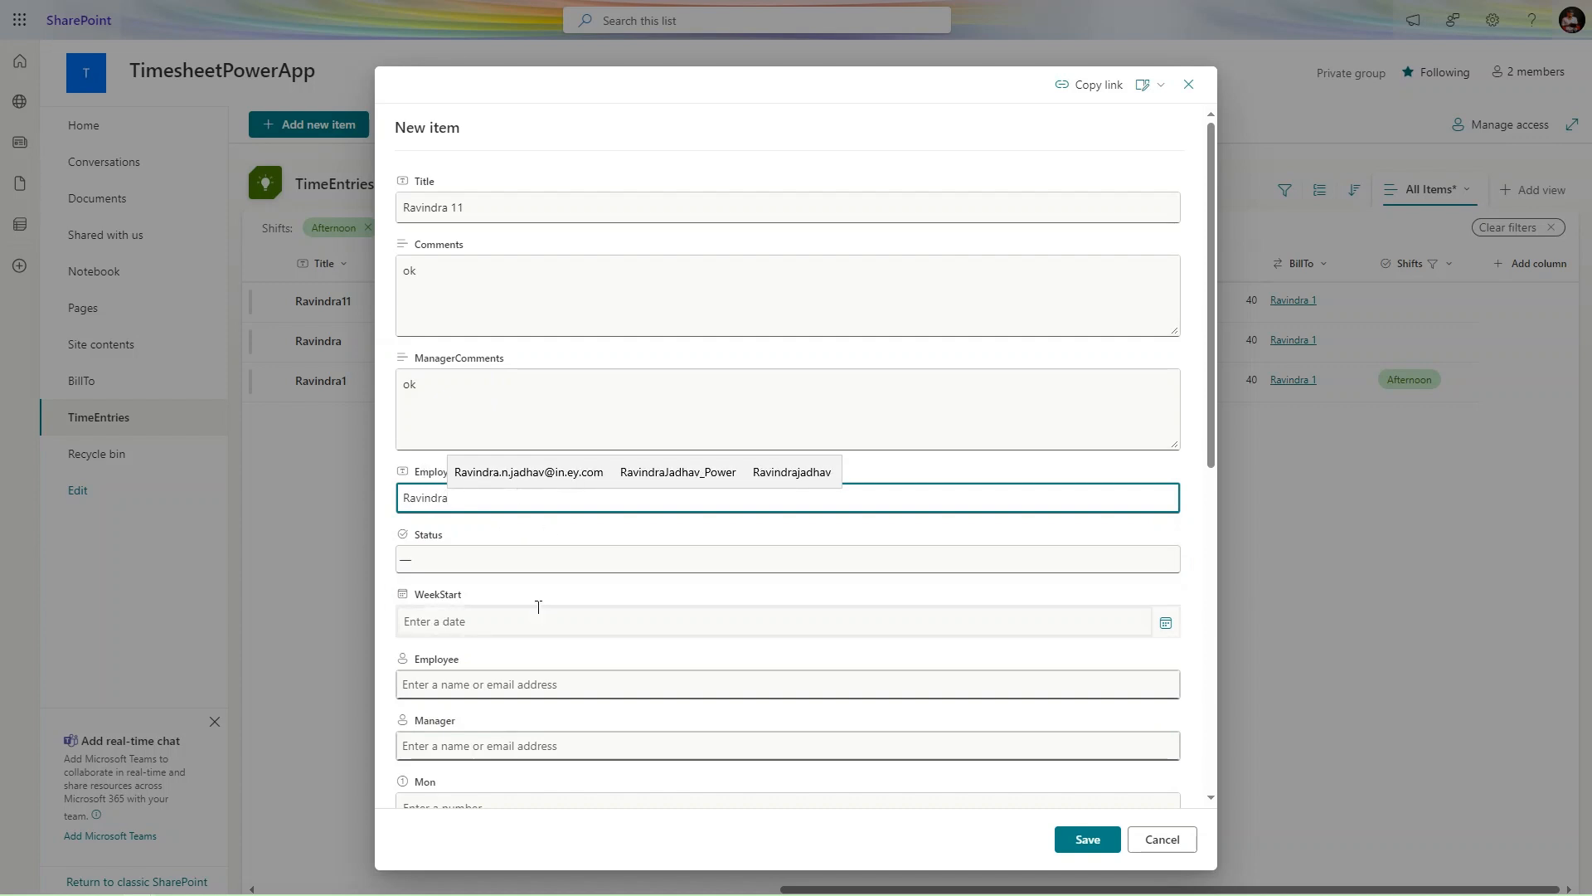
left_click(572, 622)
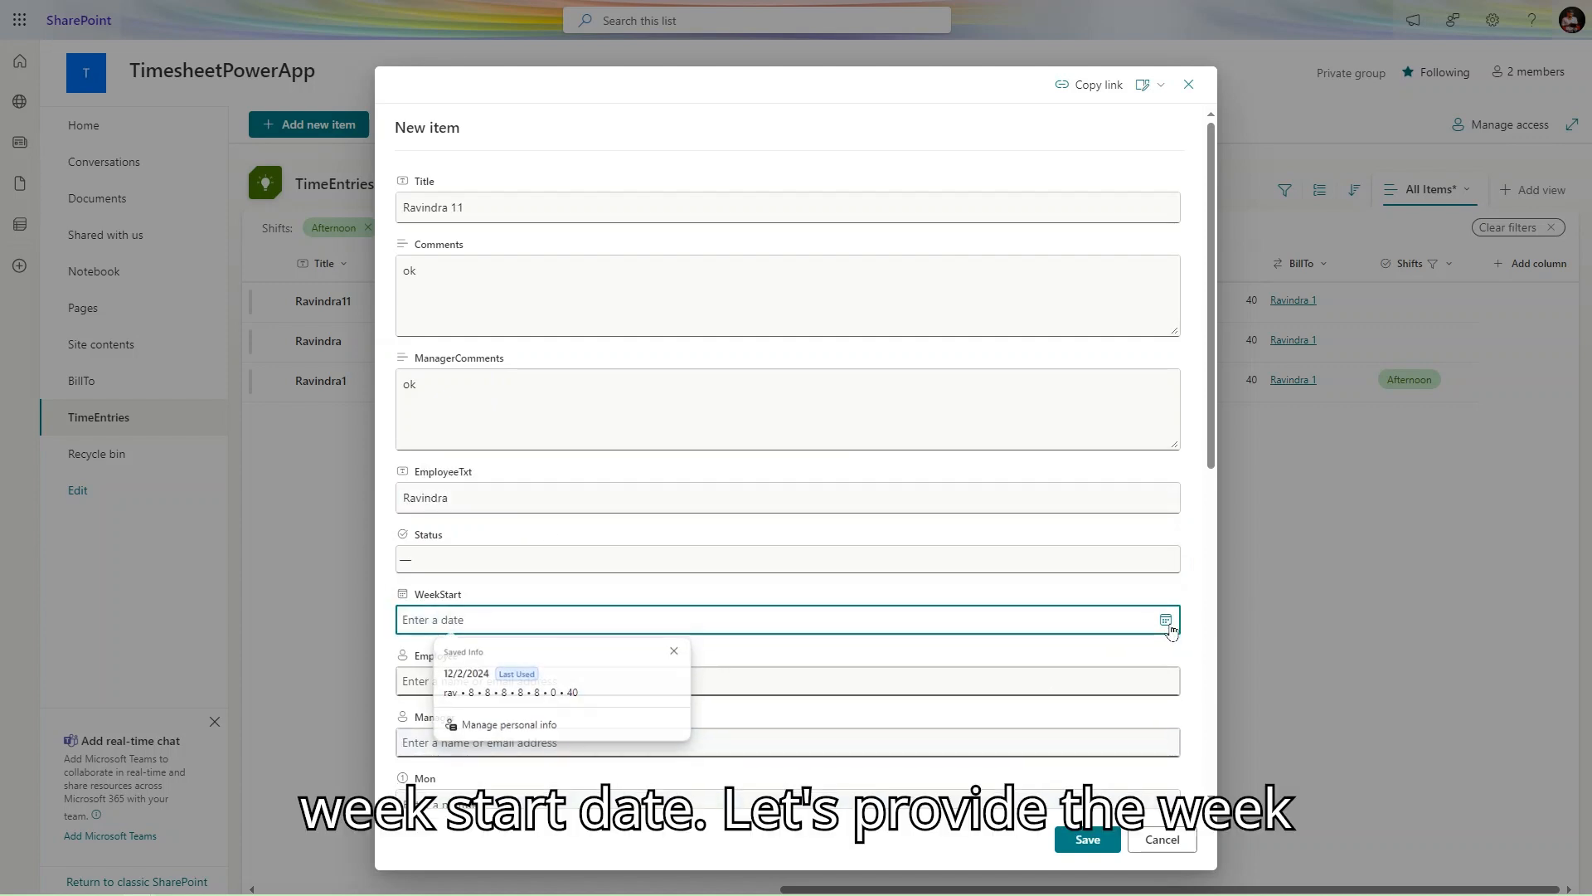
left_click(1166, 622)
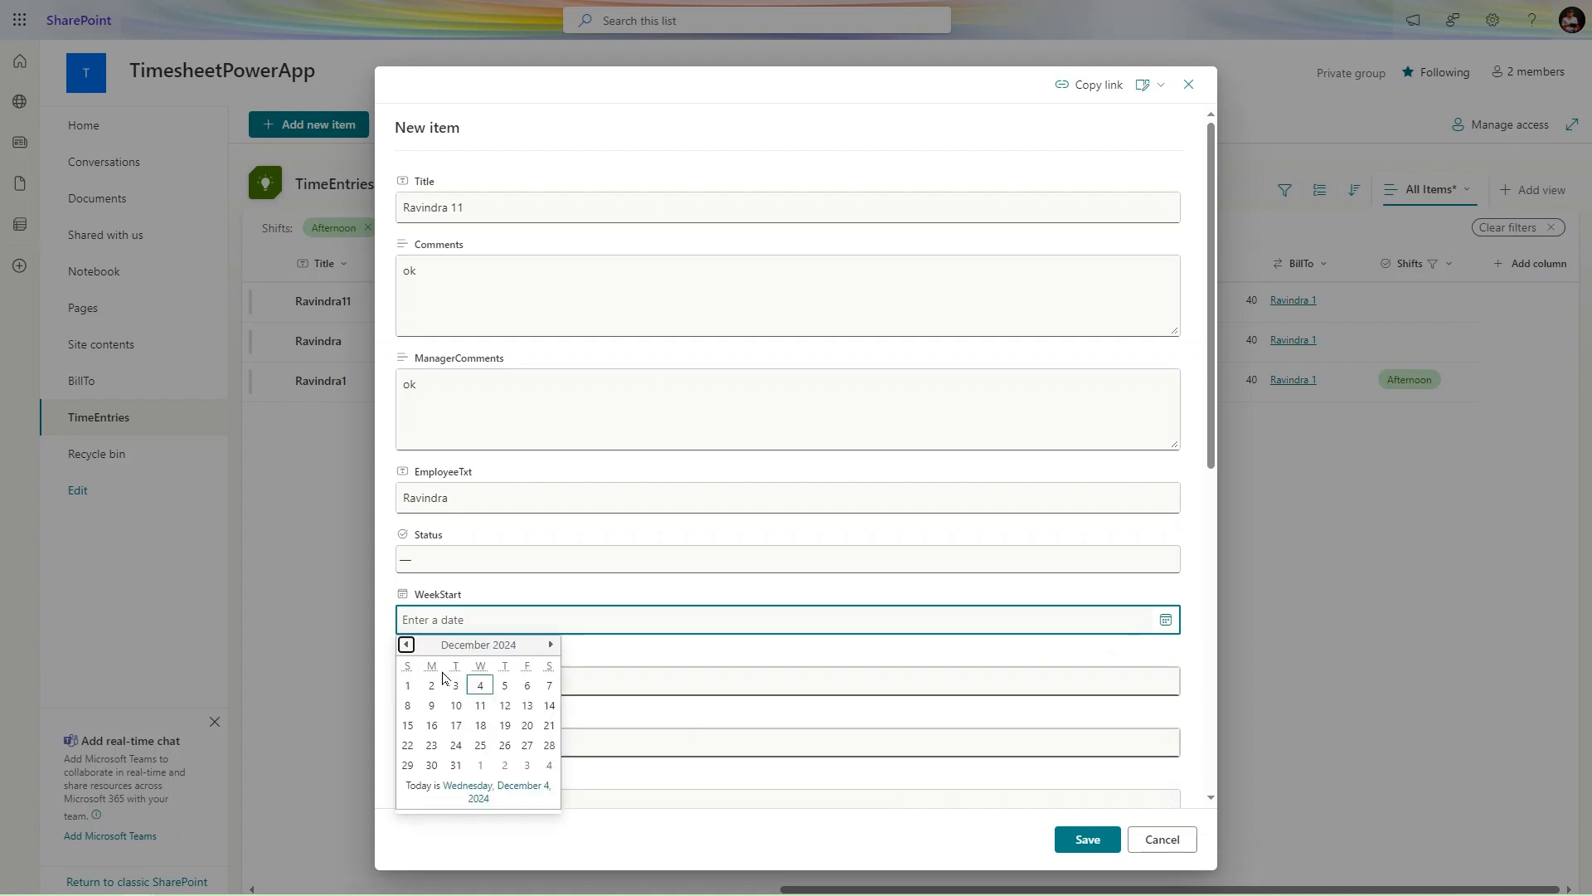
left_click(431, 685)
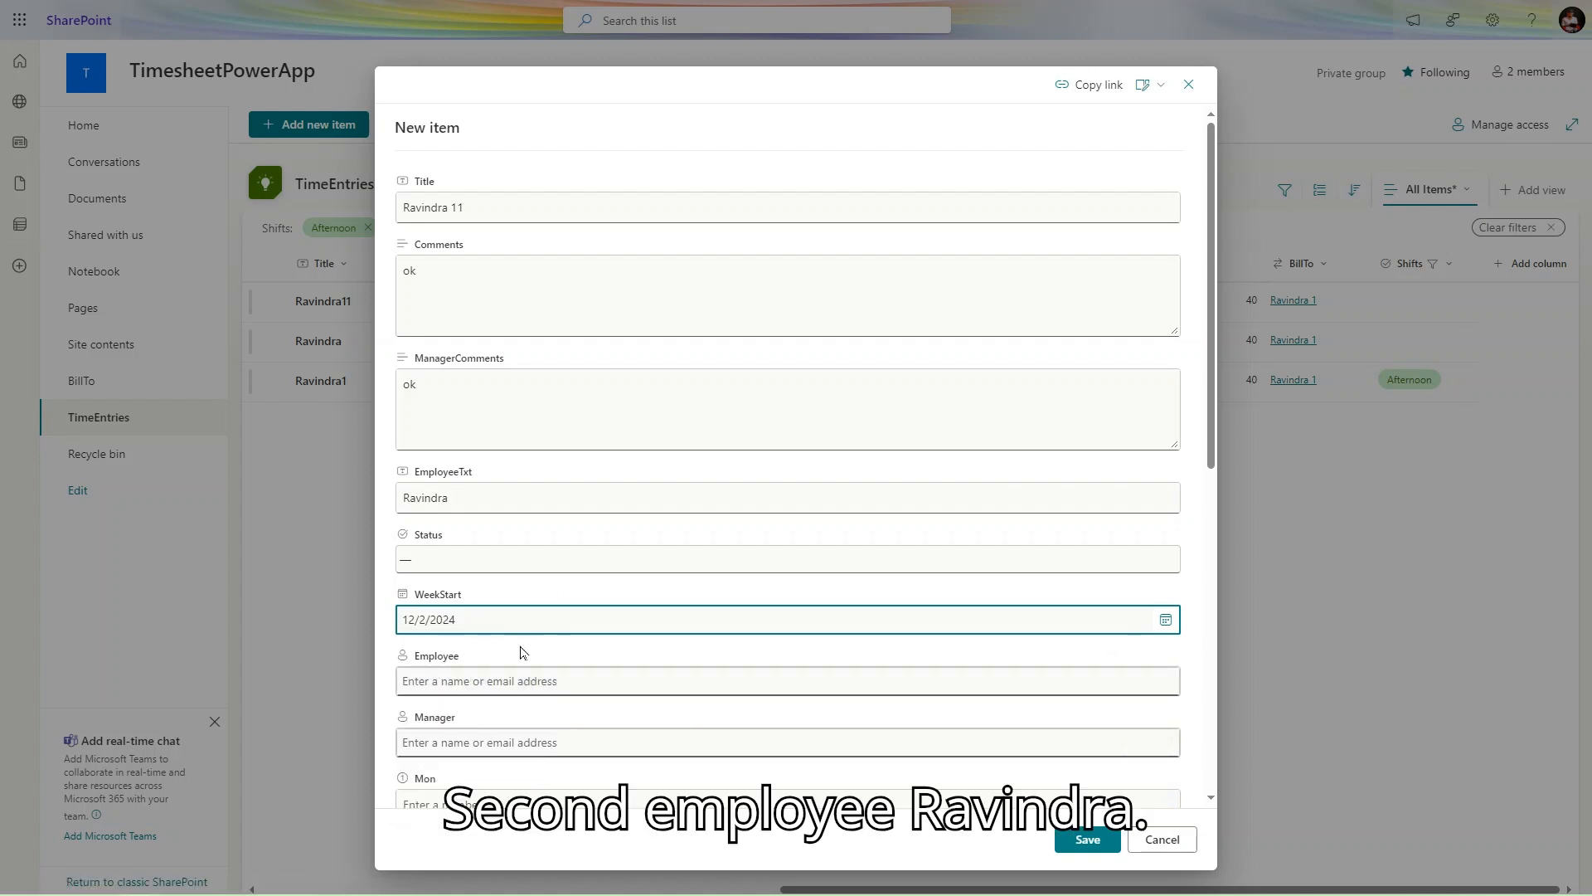
Assign the list owner as both Employee and Manager of the new time entry.
scroll(580, 564, "down", 3)
left_click(600, 435)
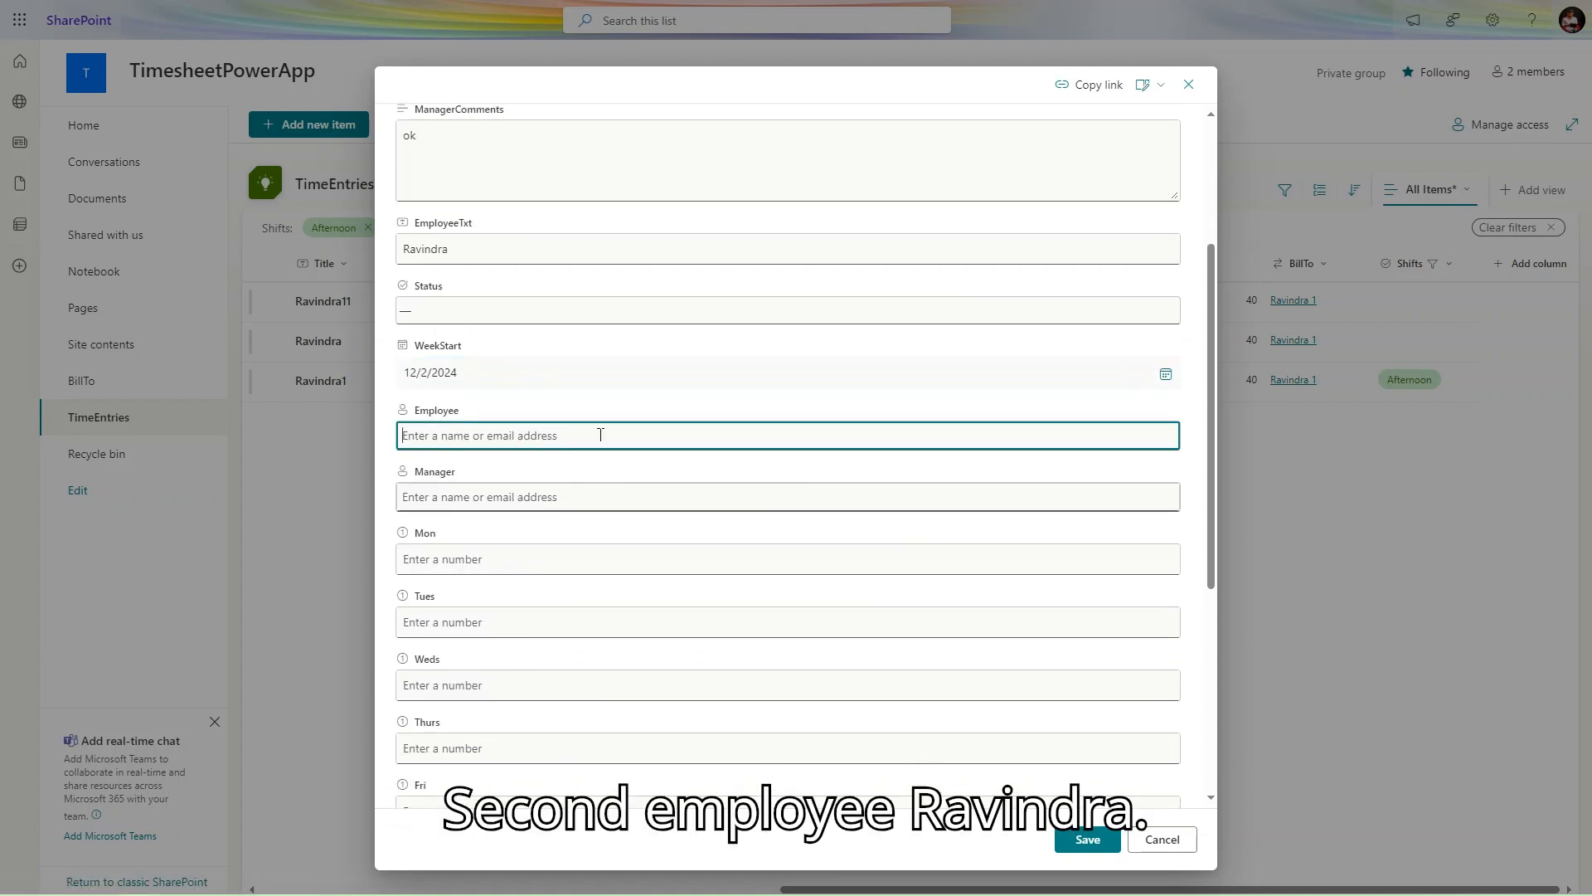
type("ravi")
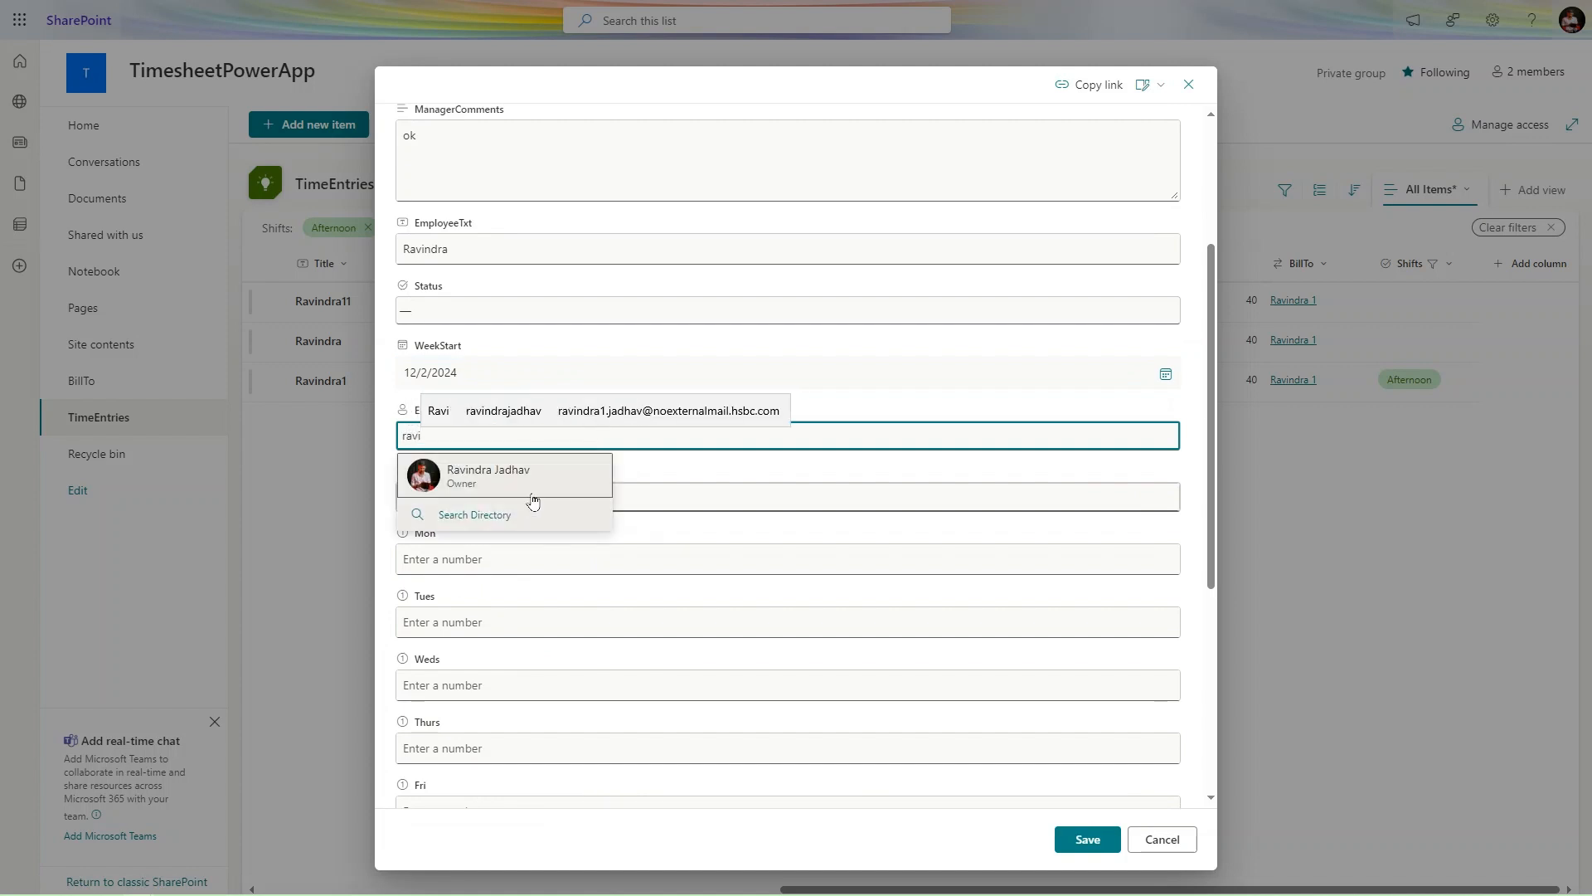
left_click(532, 495)
left_click(549, 496)
type("ravi")
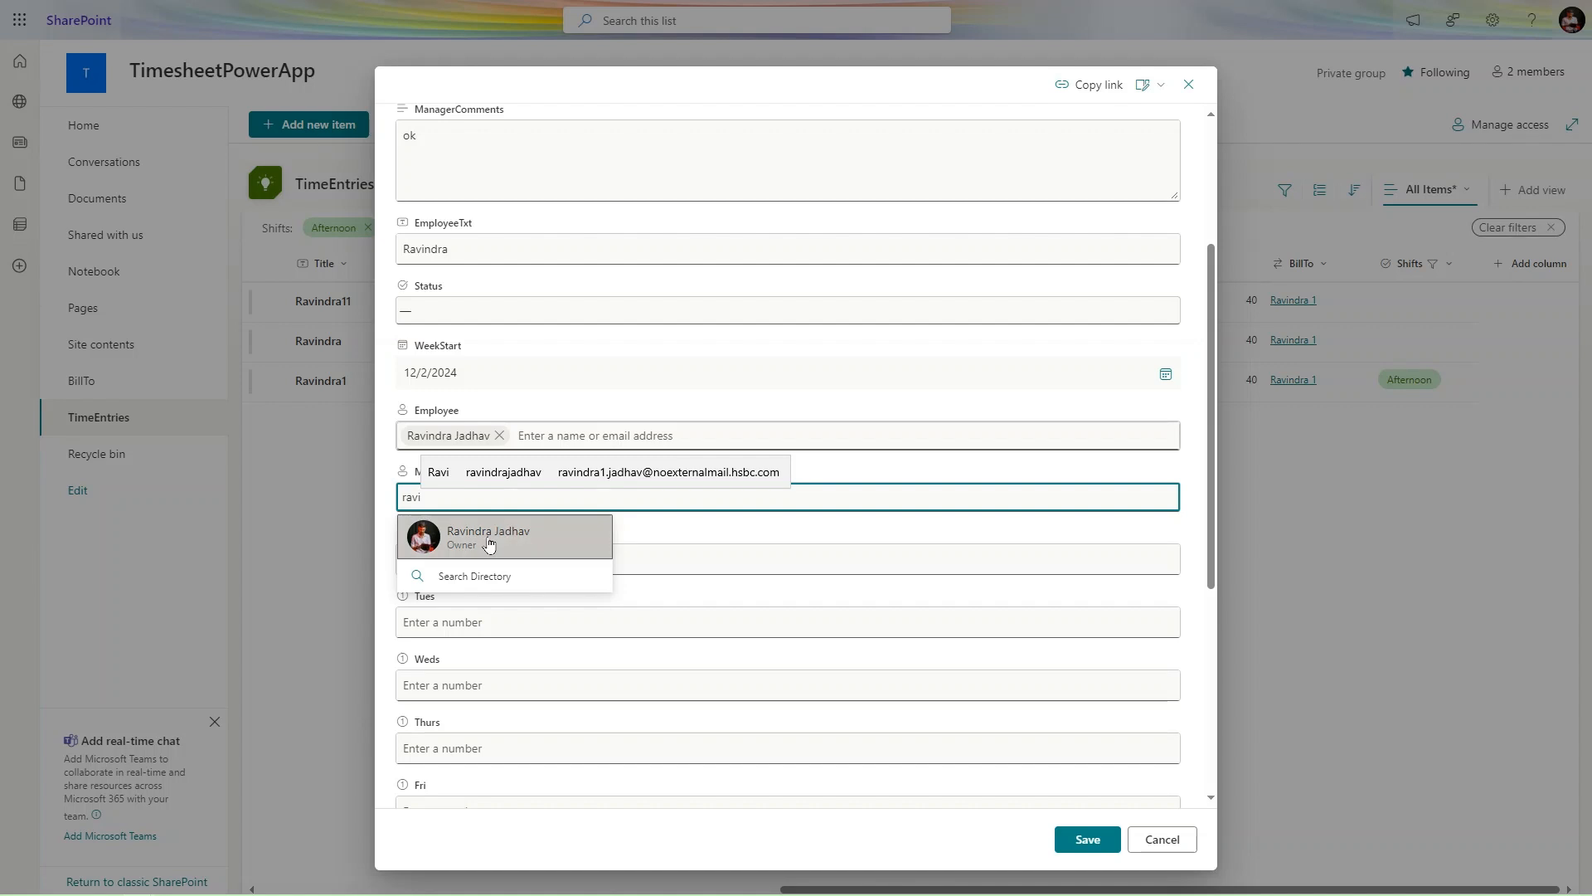
left_click(489, 539)
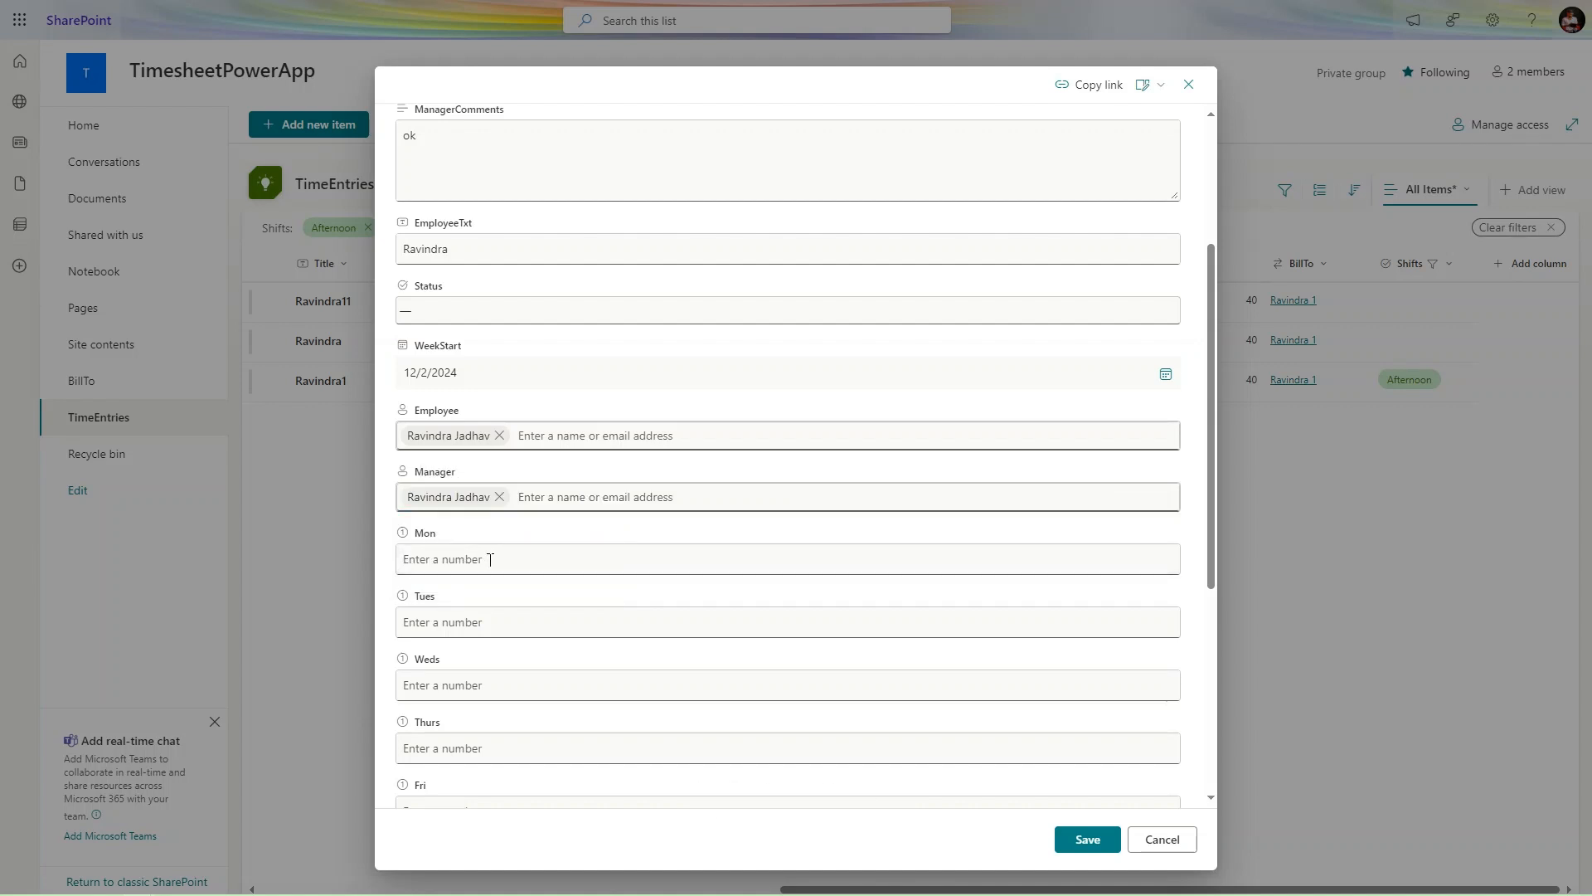
Enter 8 hours for each day from Mon to Fri in the new time entry.
left_click(489, 559)
type("8\t8\t8\t8\t8")
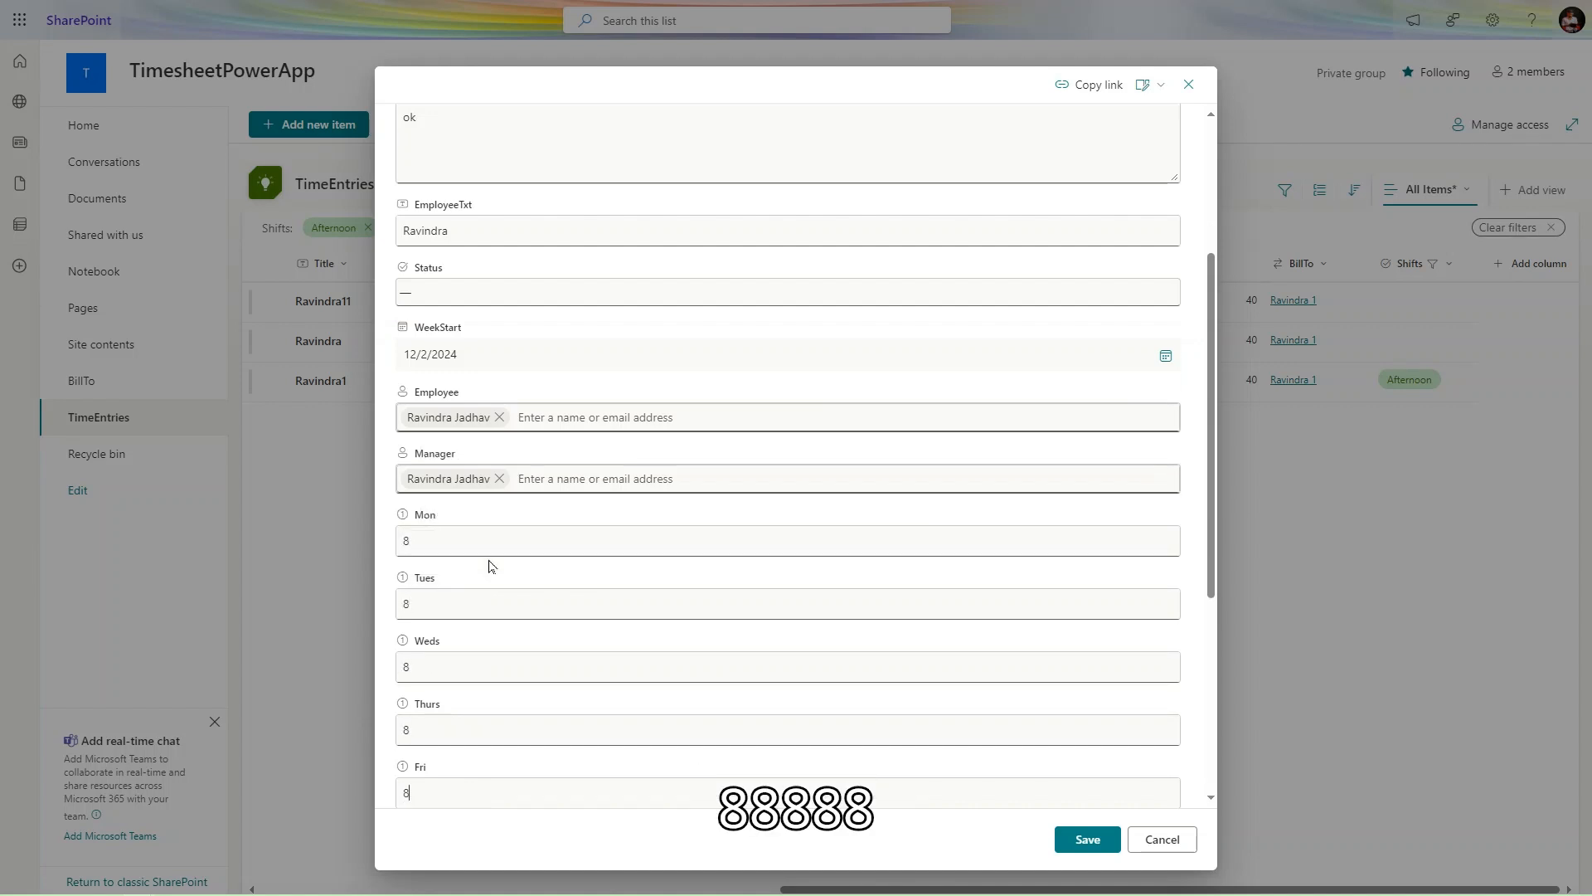
key("Tab")
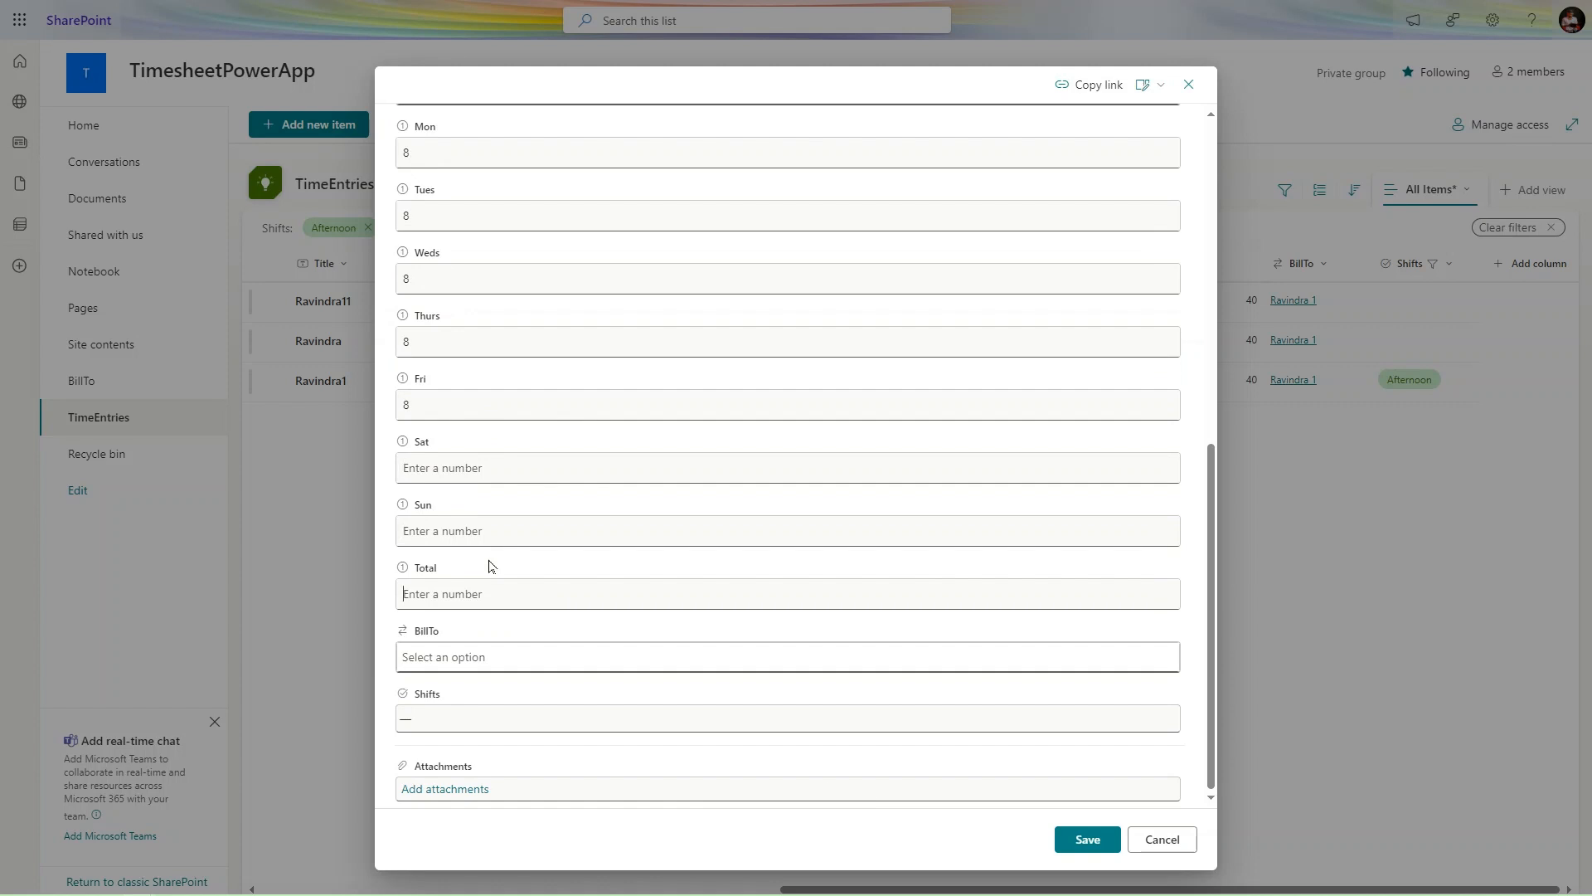
Set Total to 40, choose the available BillTo option, and save the new time entry.
type("40")
key("Tab")
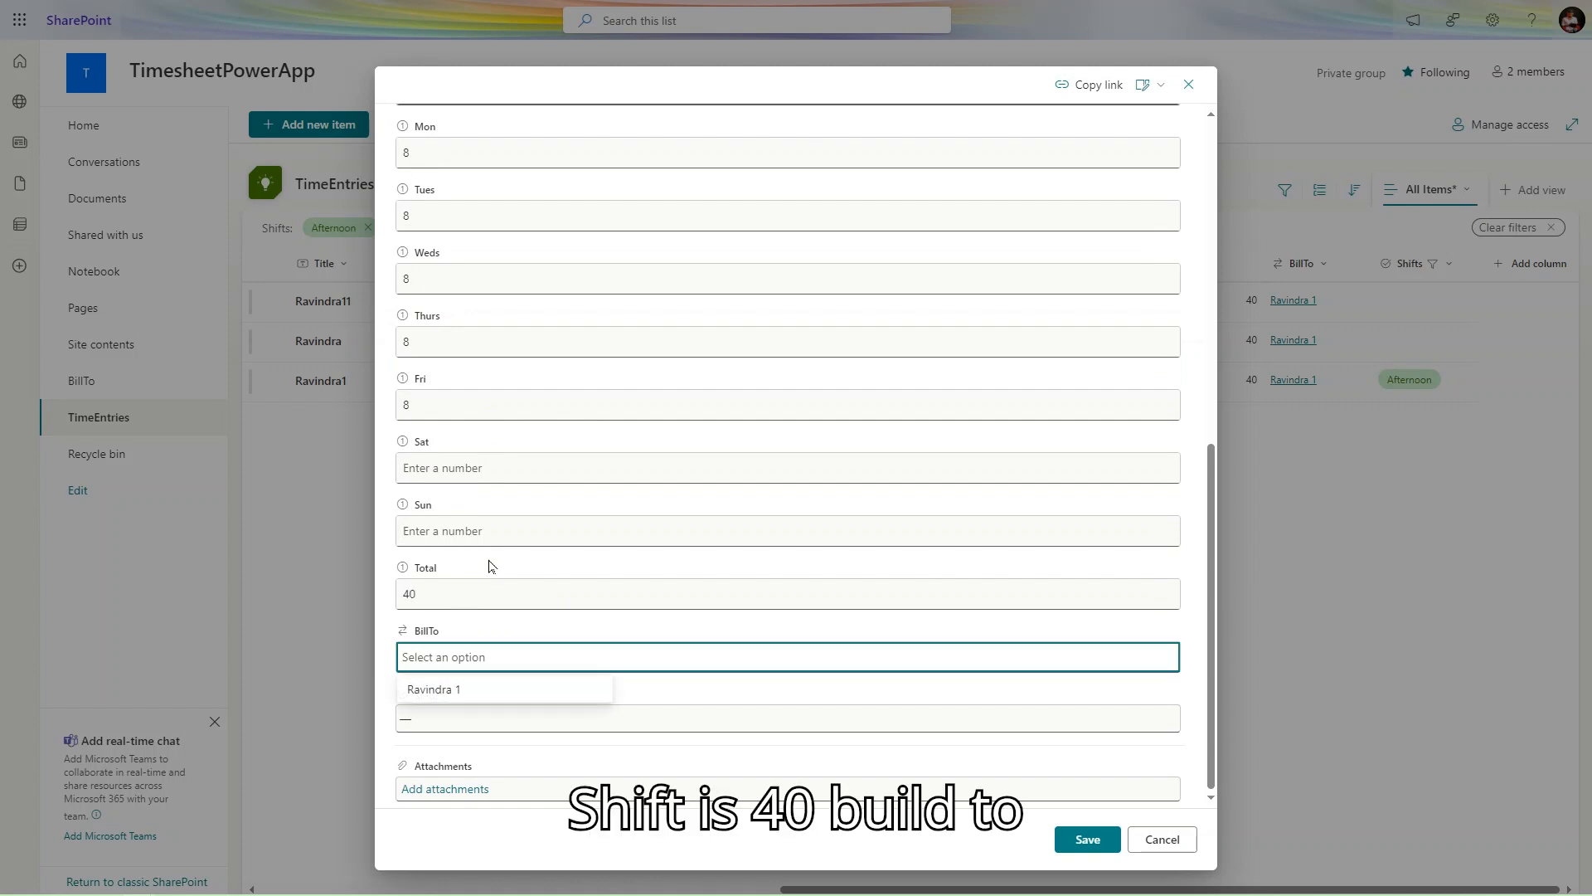
left_click(480, 691)
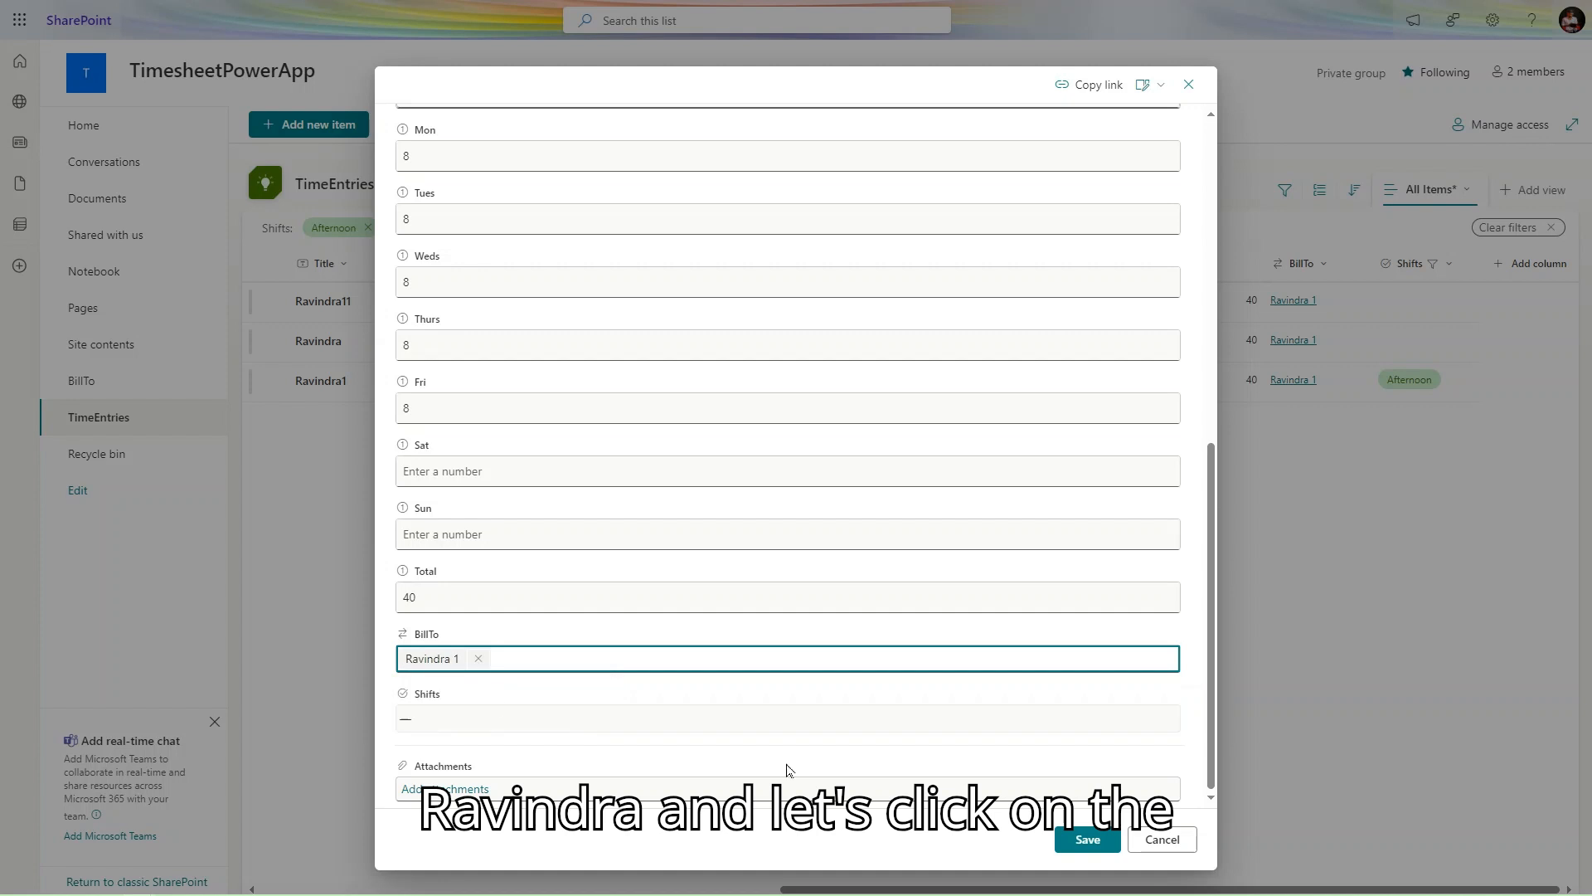
left_click(1082, 841)
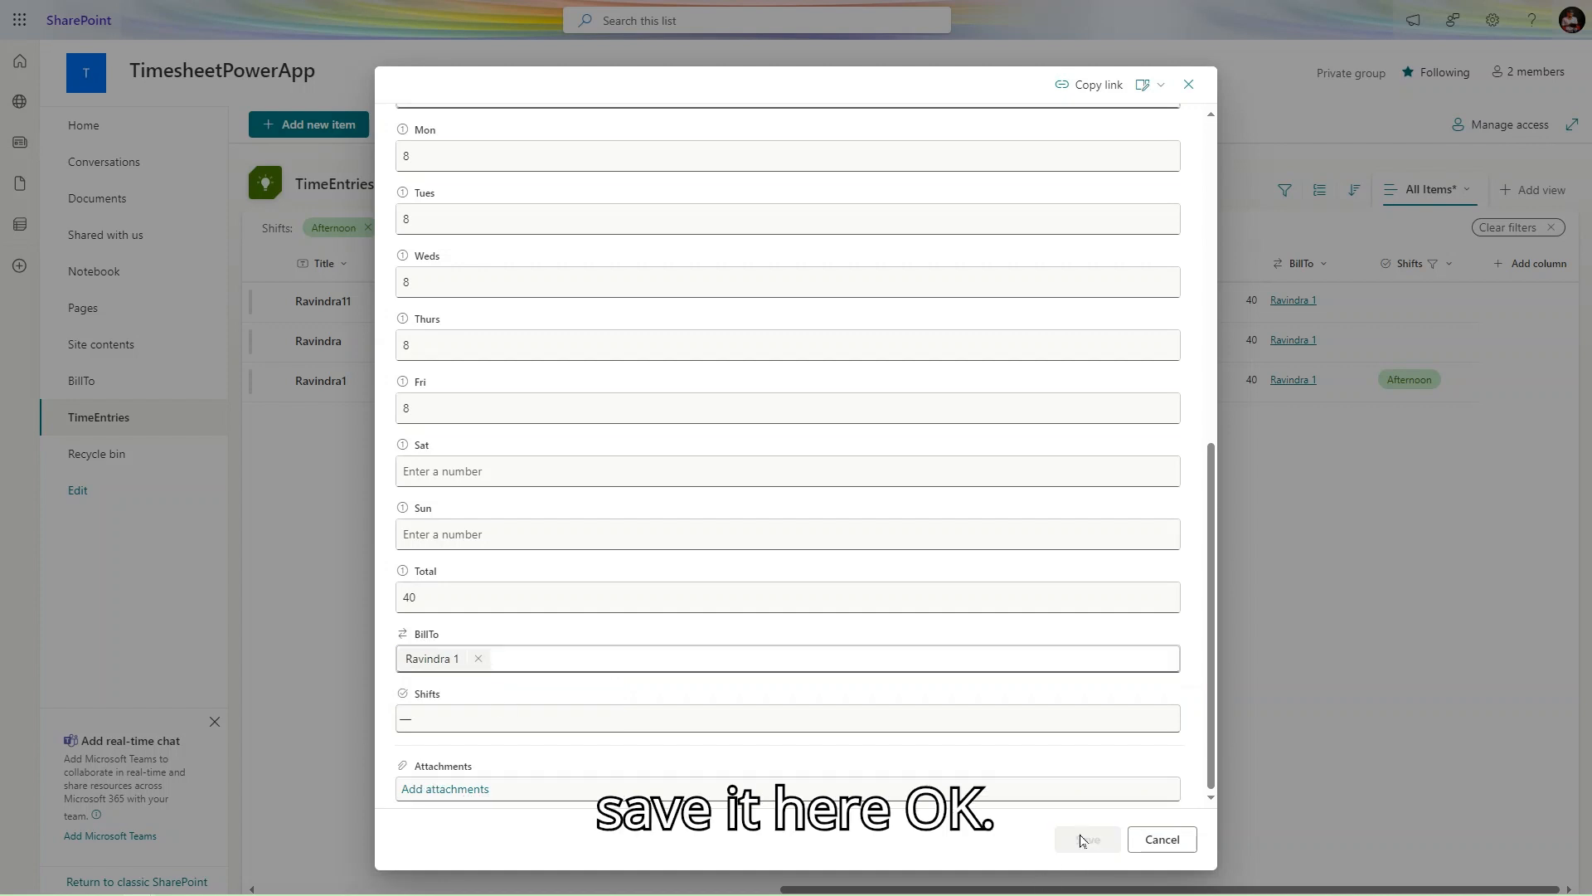
Switch to Outlook and open the newest "Please Filled Your Shift Details" email for the new time entry.
mouse_move(571, 7)
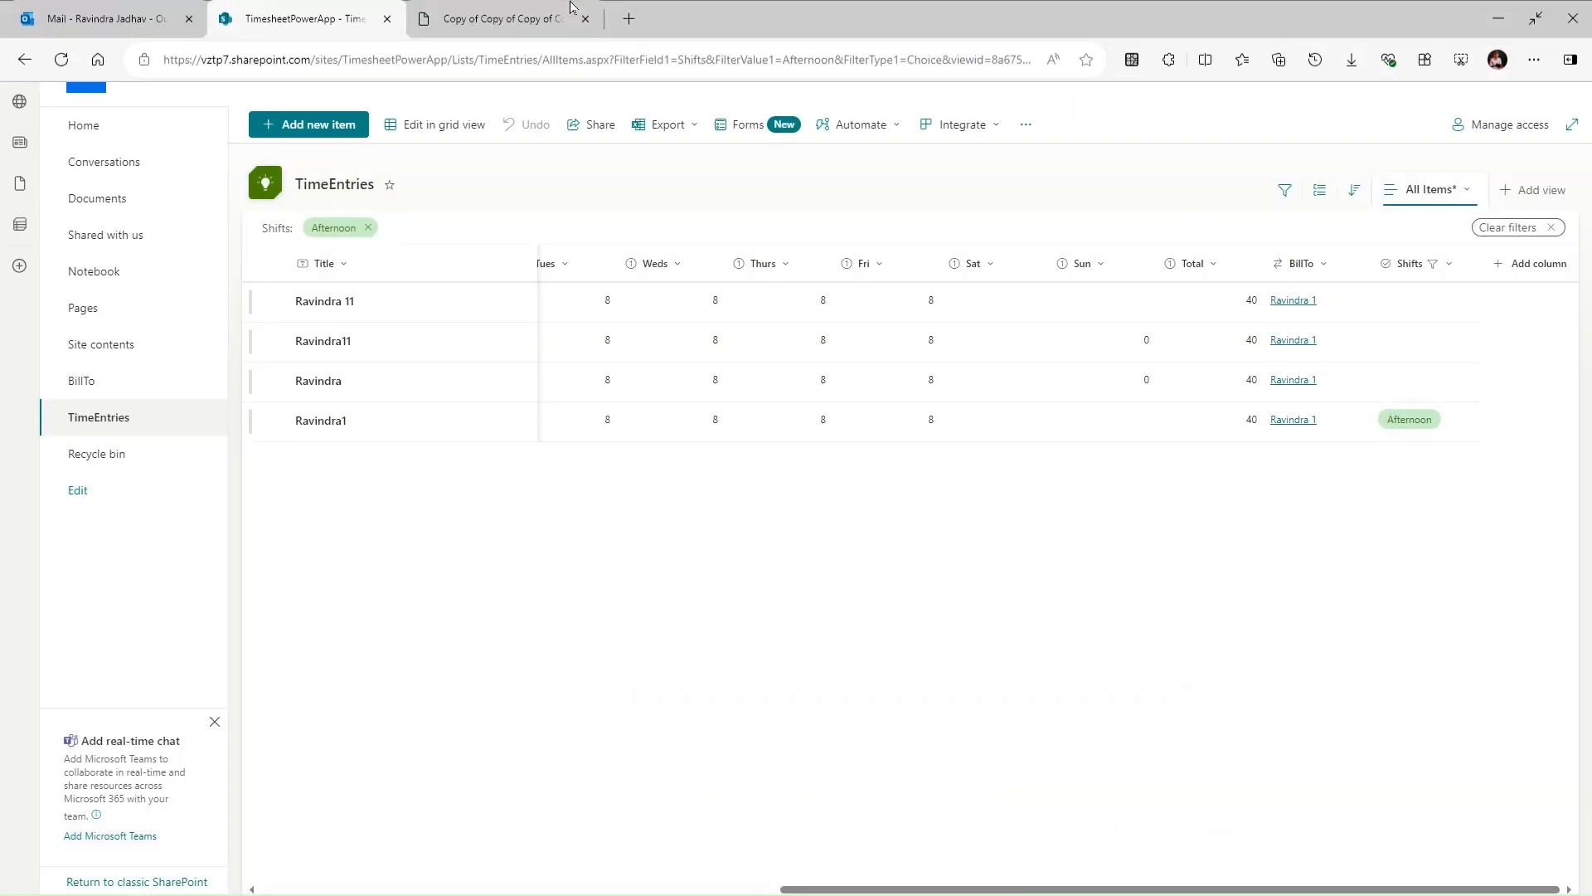
left_click(112, 12)
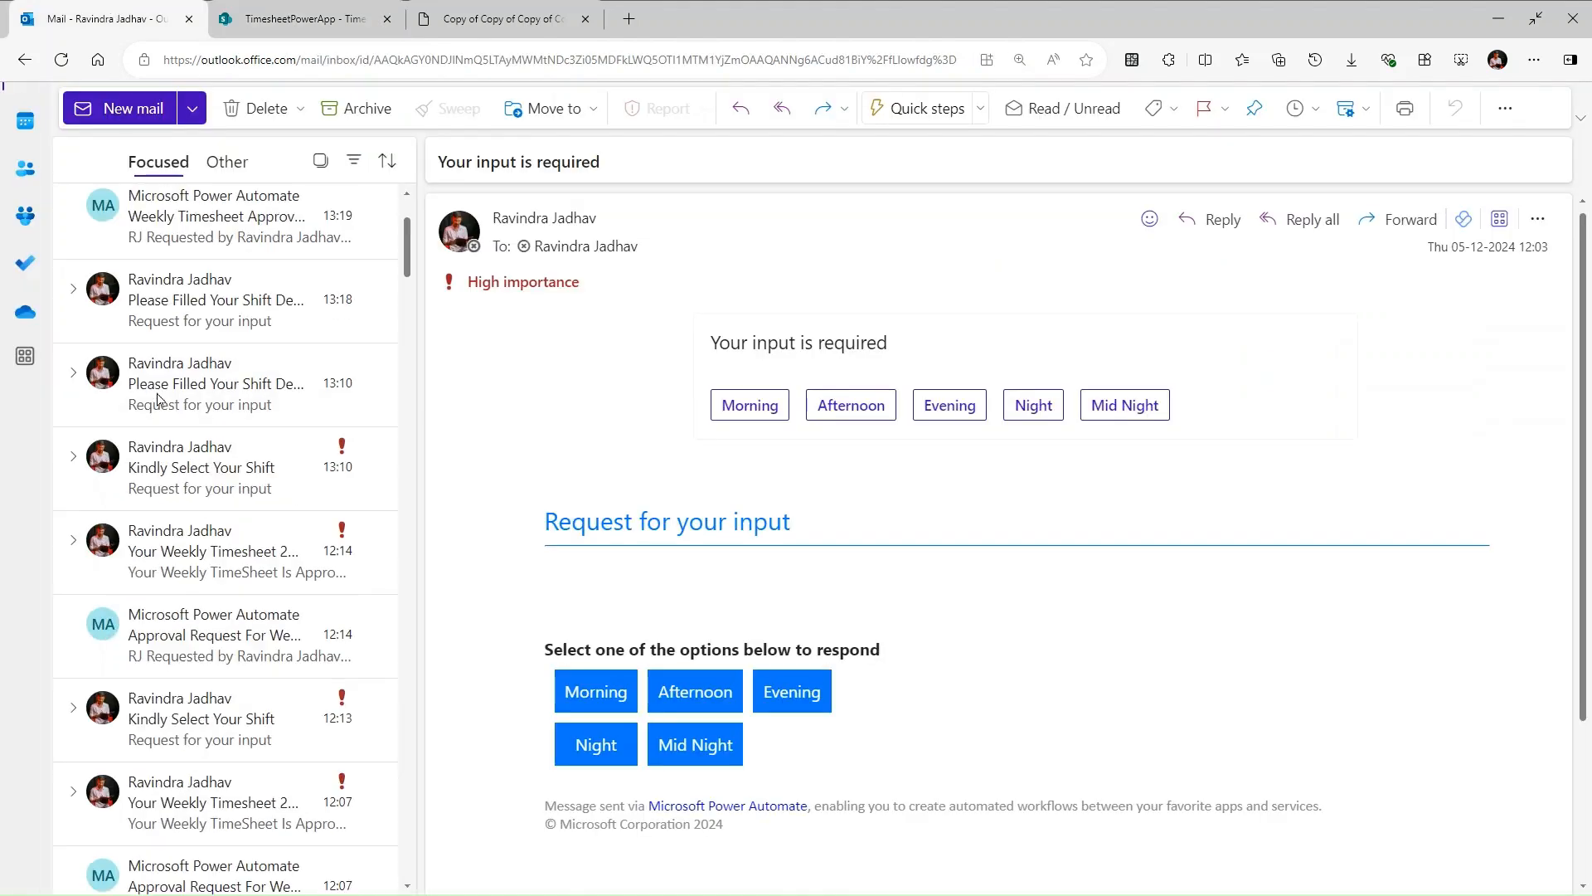
left_click(208, 240)
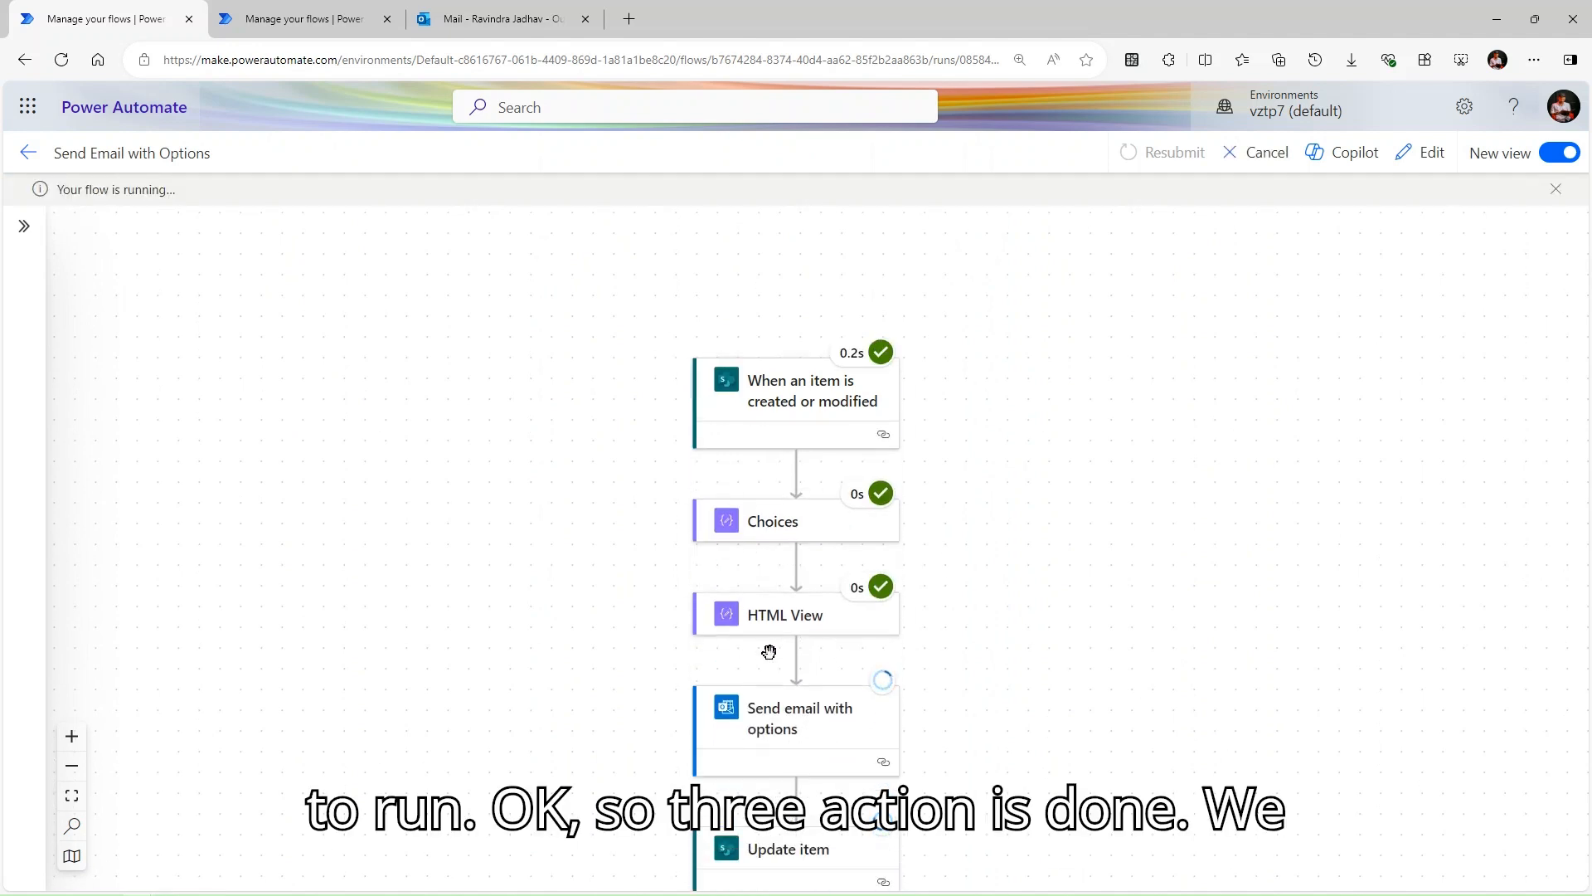
left_click(462, 8)
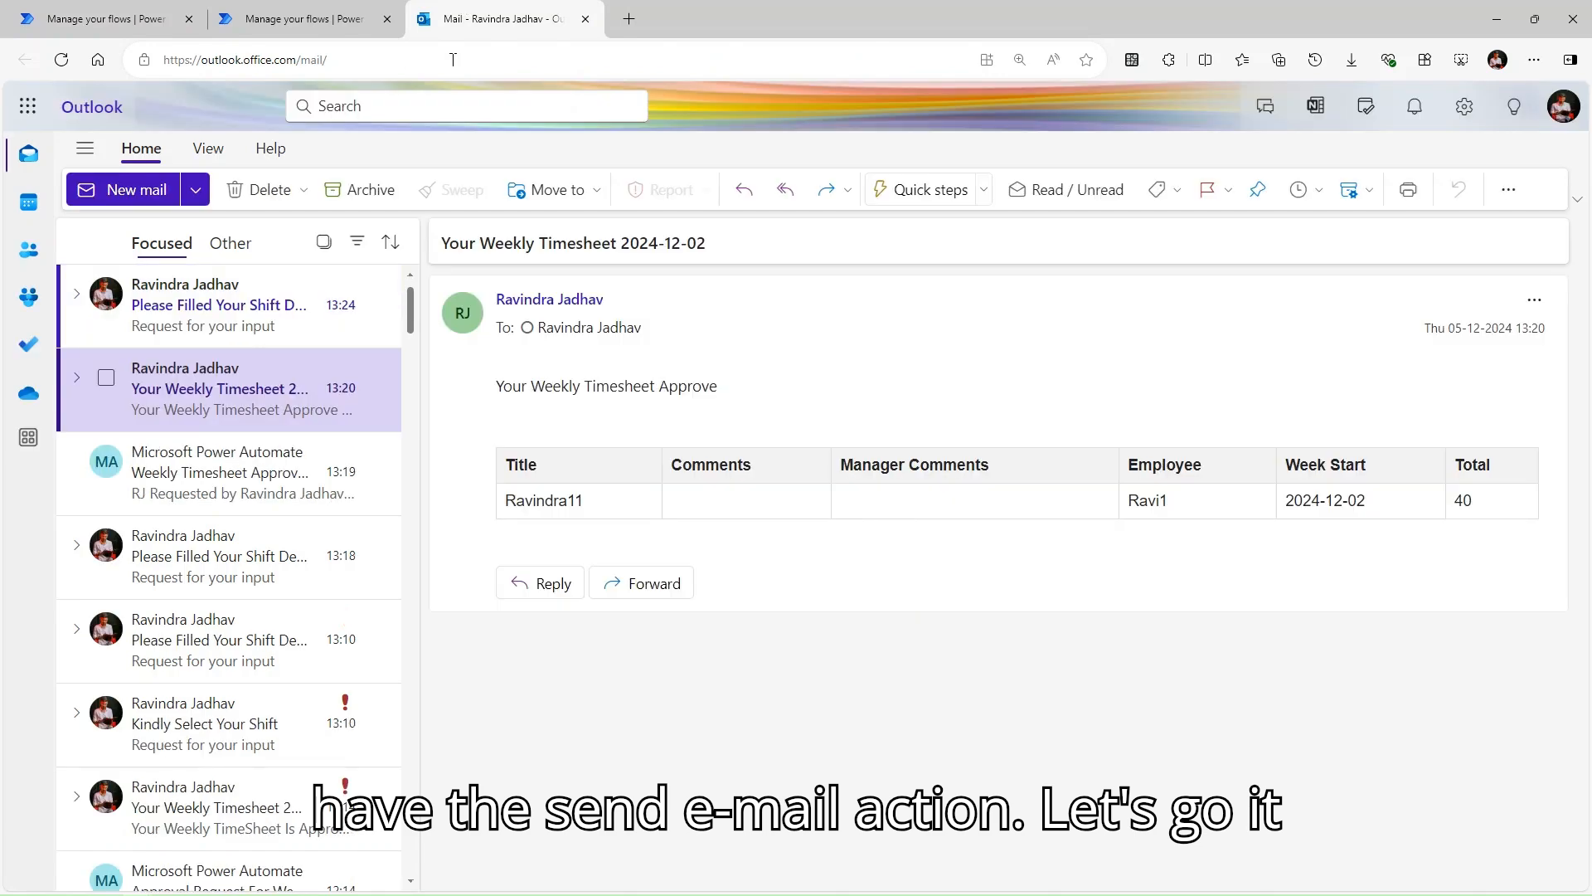
left_click(222, 314)
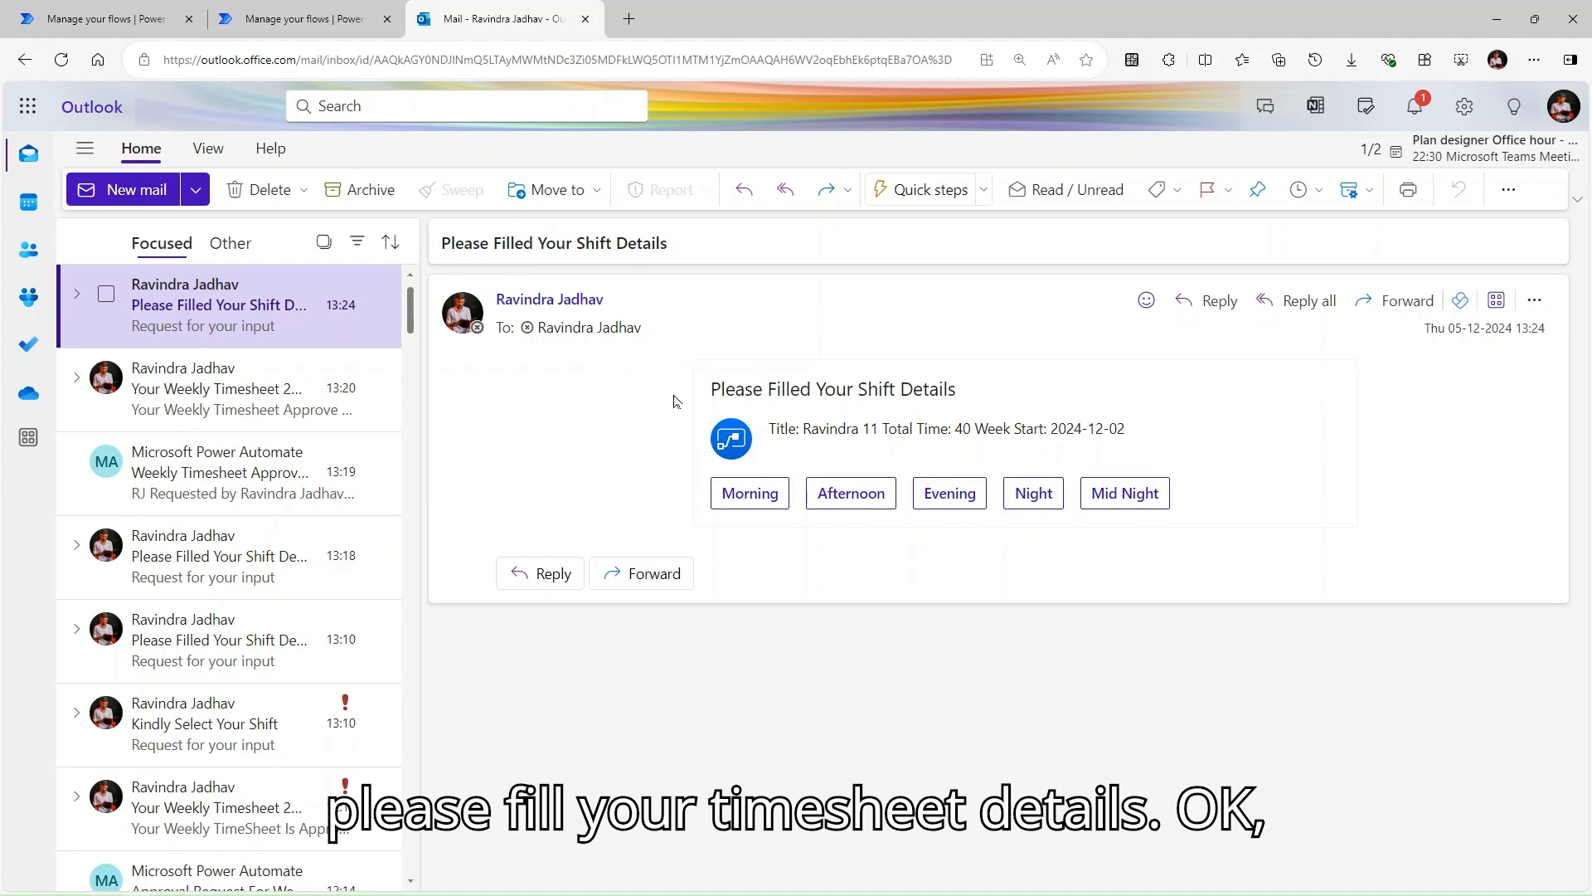
Capture a screenshot of the shift details email and answer its request with the Night option.
key("super+shift+s")
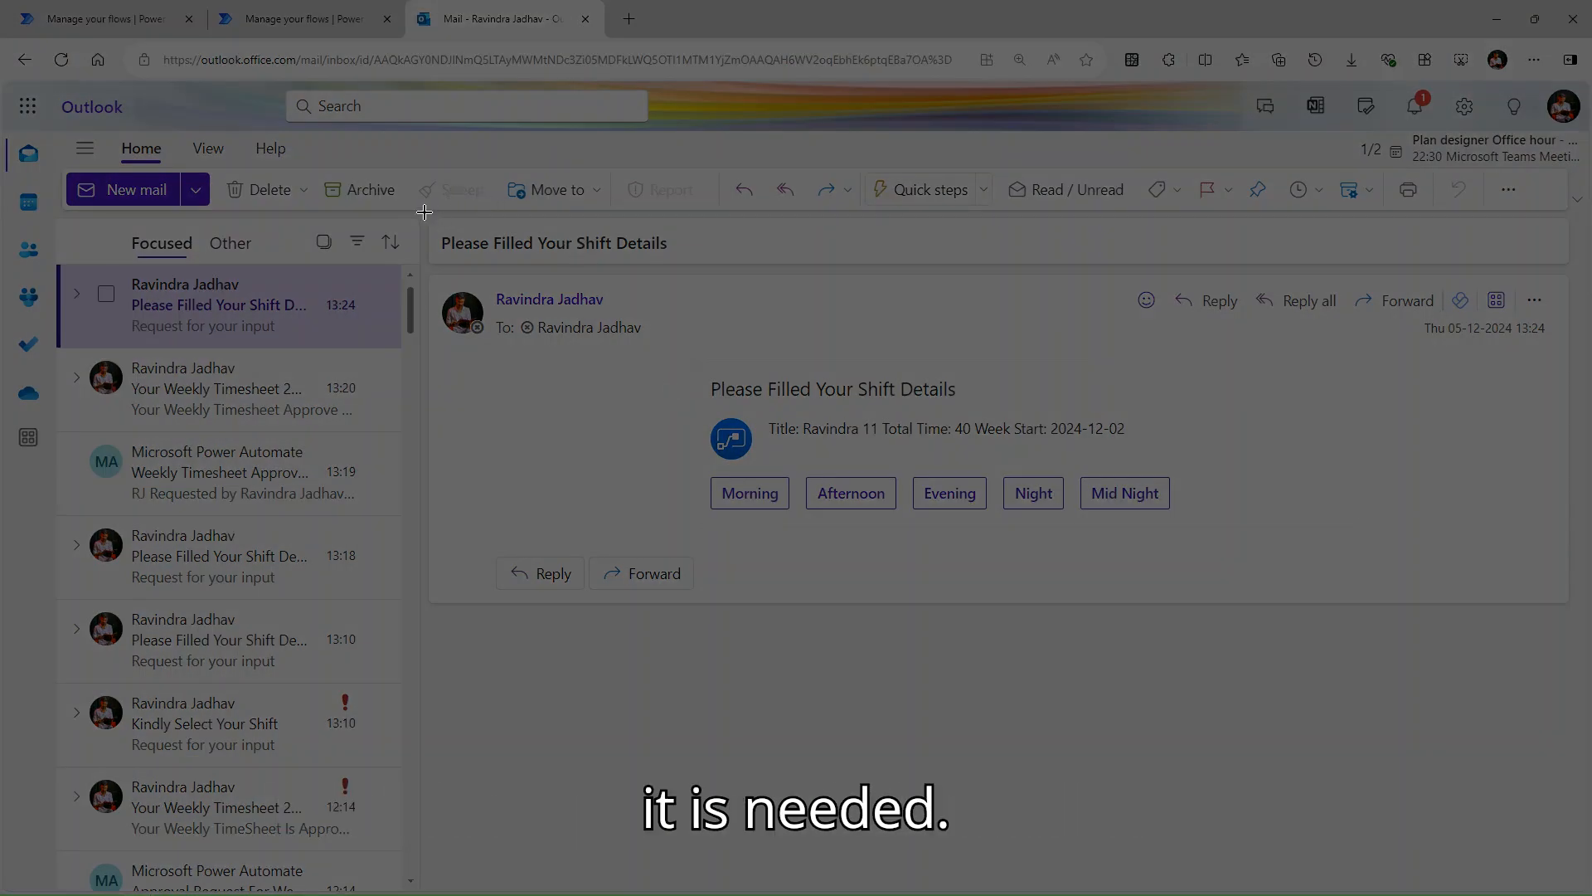
left_click_drag(424, 212, 1573, 603)
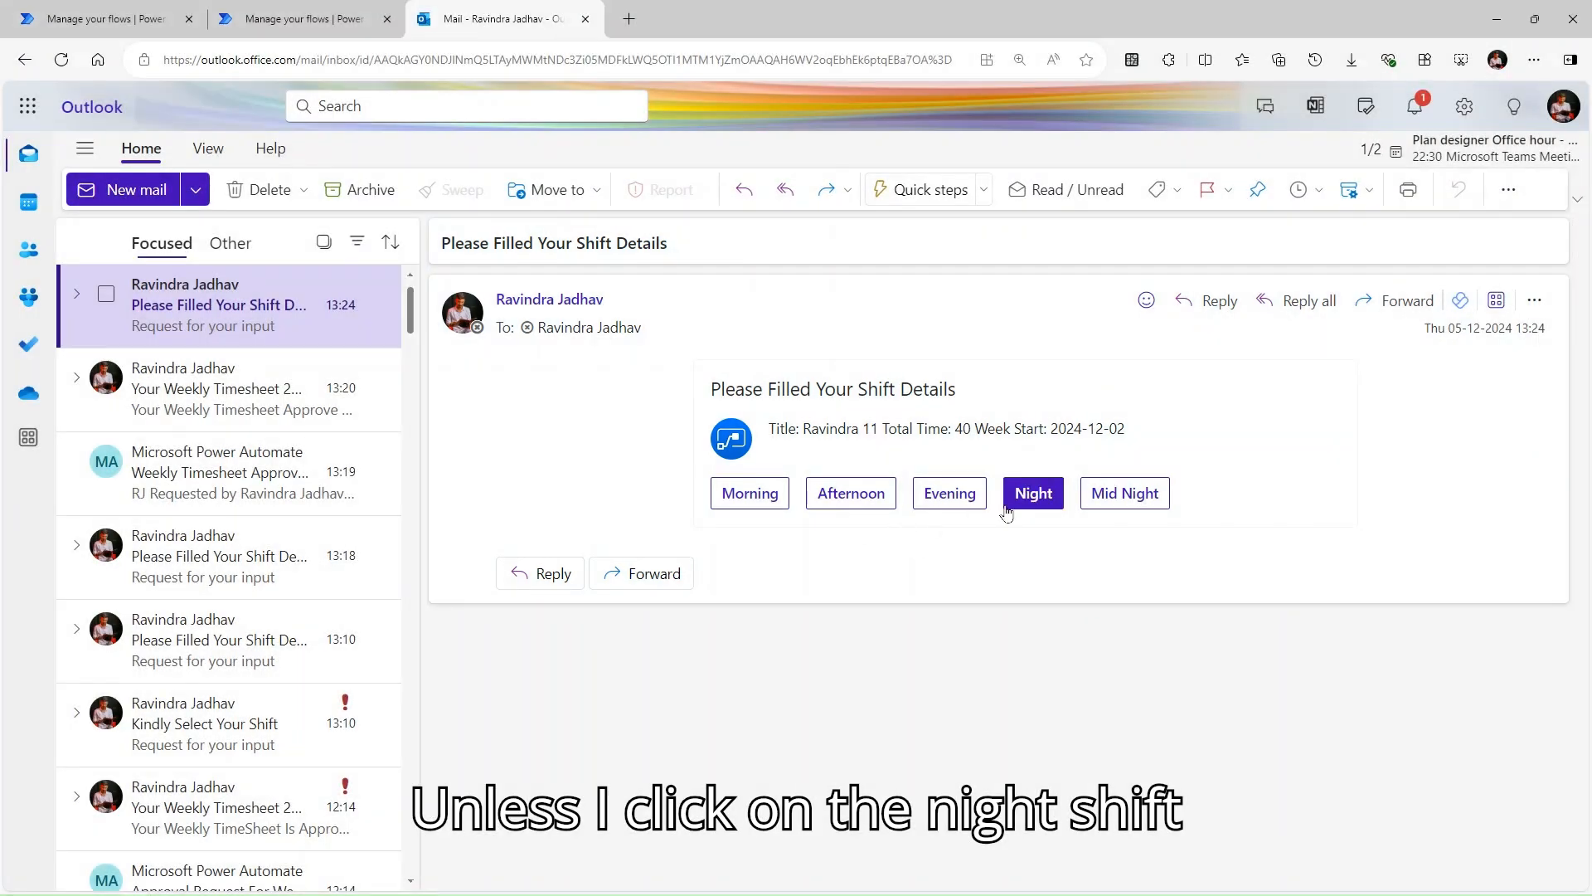
left_click(1033, 493)
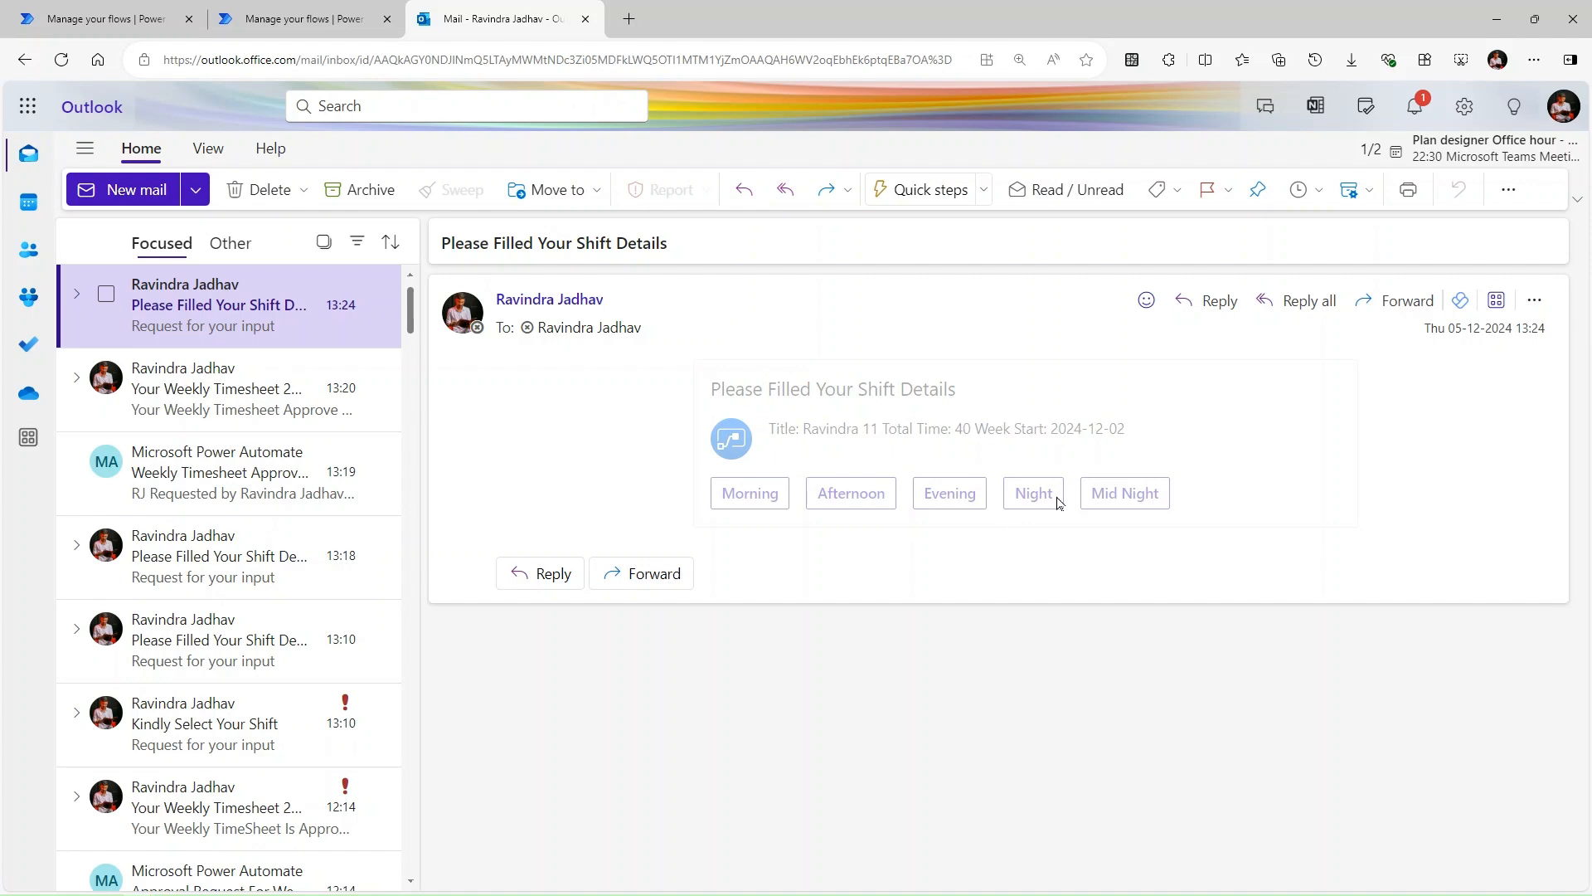
Switch to Power Automate and check the Send Email with Options run's progress from the email action to the final action.
left_click(297, 18)
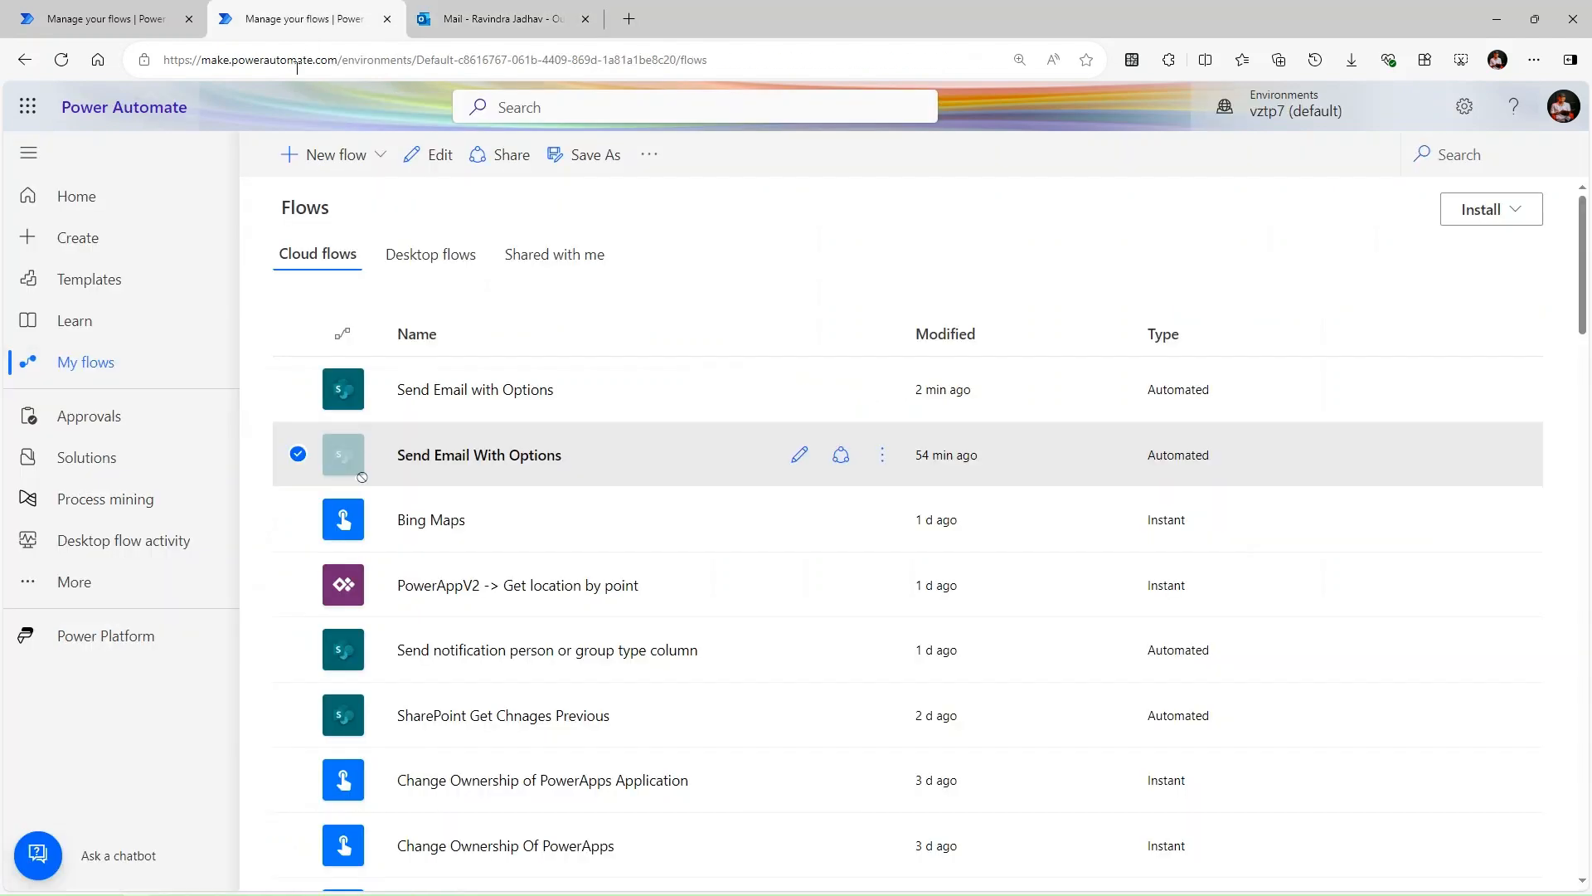
left_click(77, 8)
scroll(1018, 586, "down", 4)
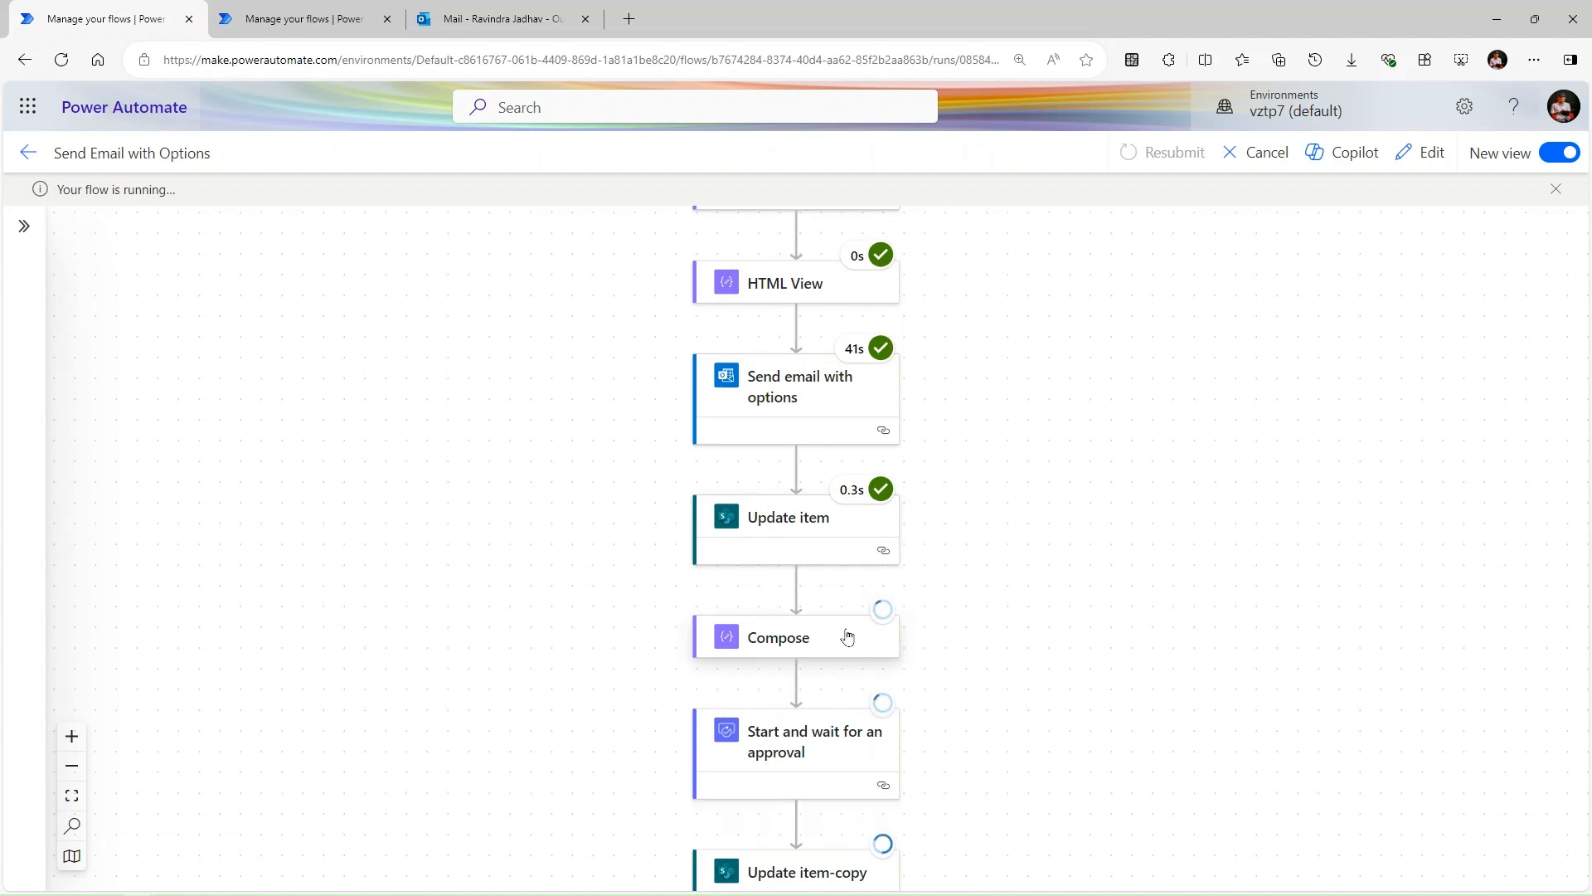
scroll(846, 637, "down", 2)
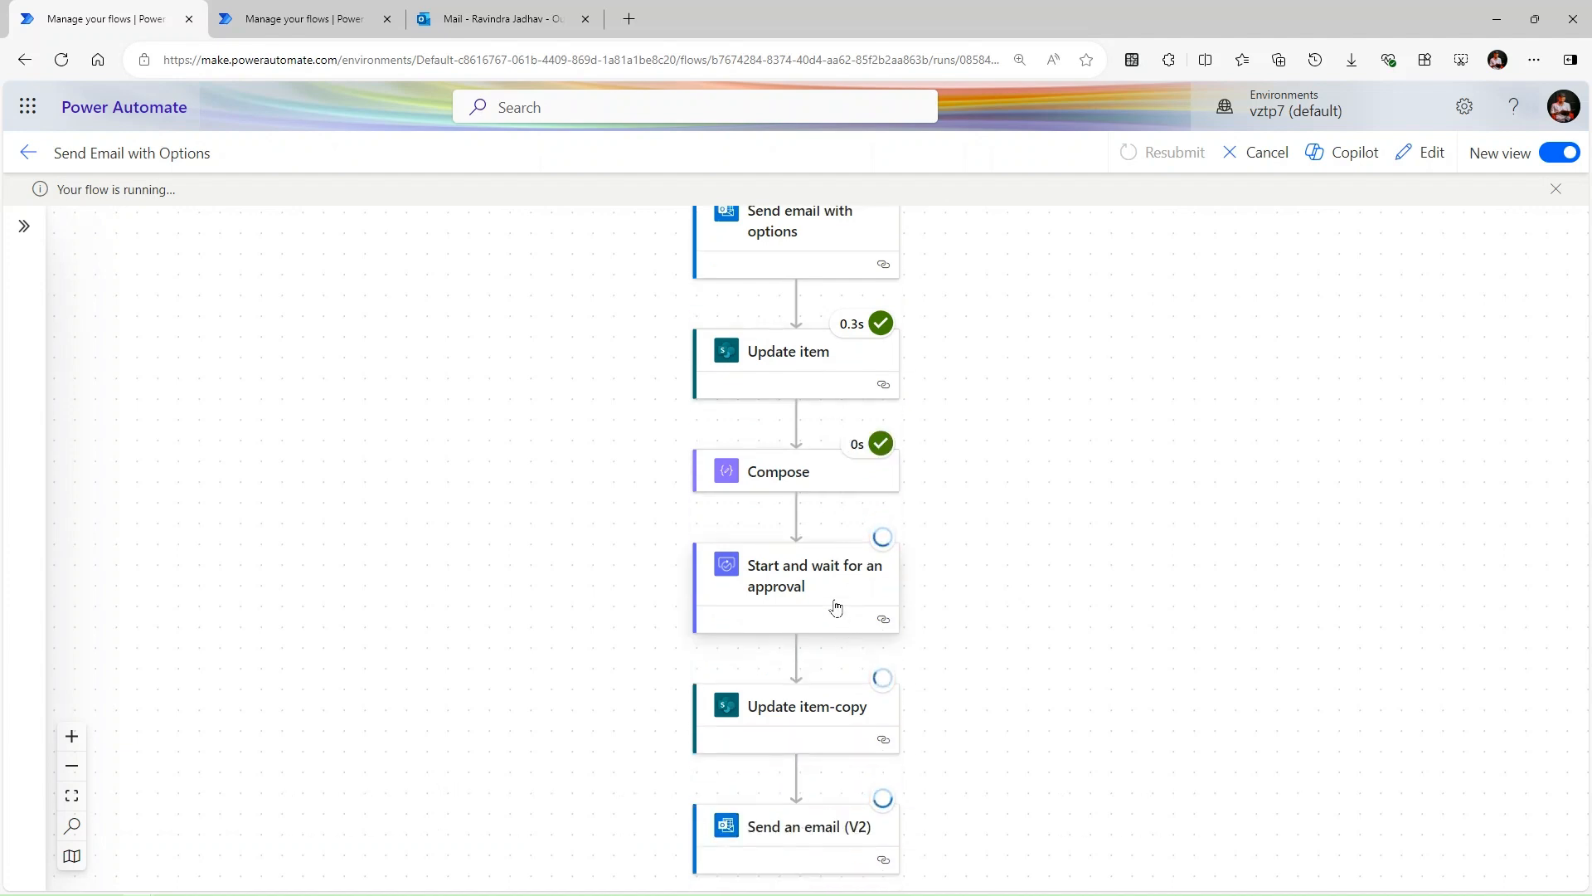
scroll(836, 608, "down", 1)
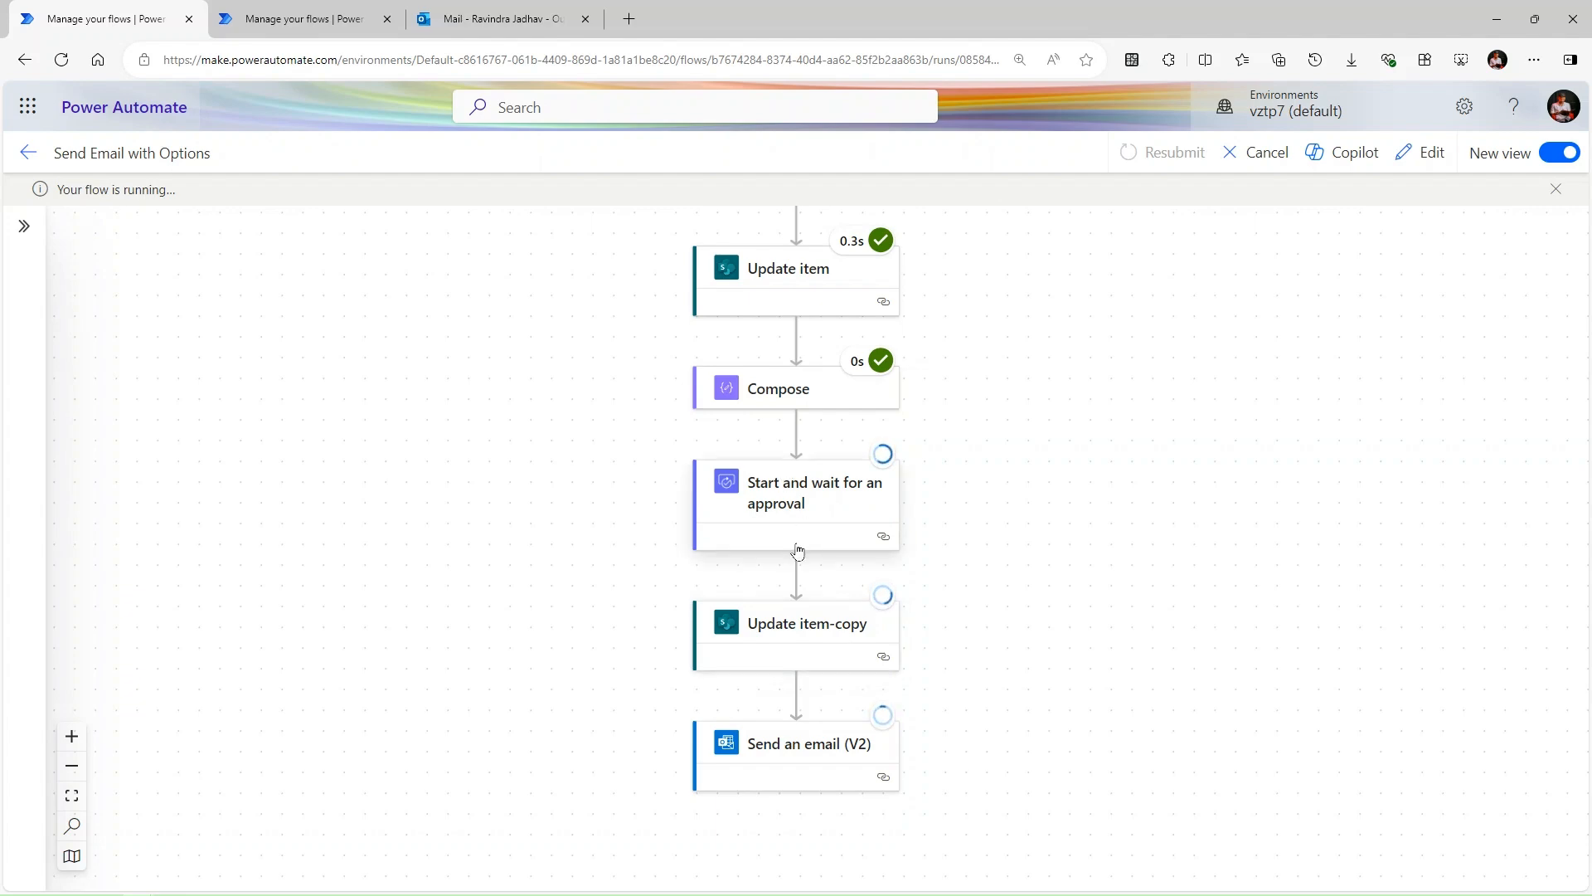
Switch to Outlook, open the newest Weekly Timesheet Approval 2024-12-02 email and approve the request with the comment "ok".
left_click(495, 18)
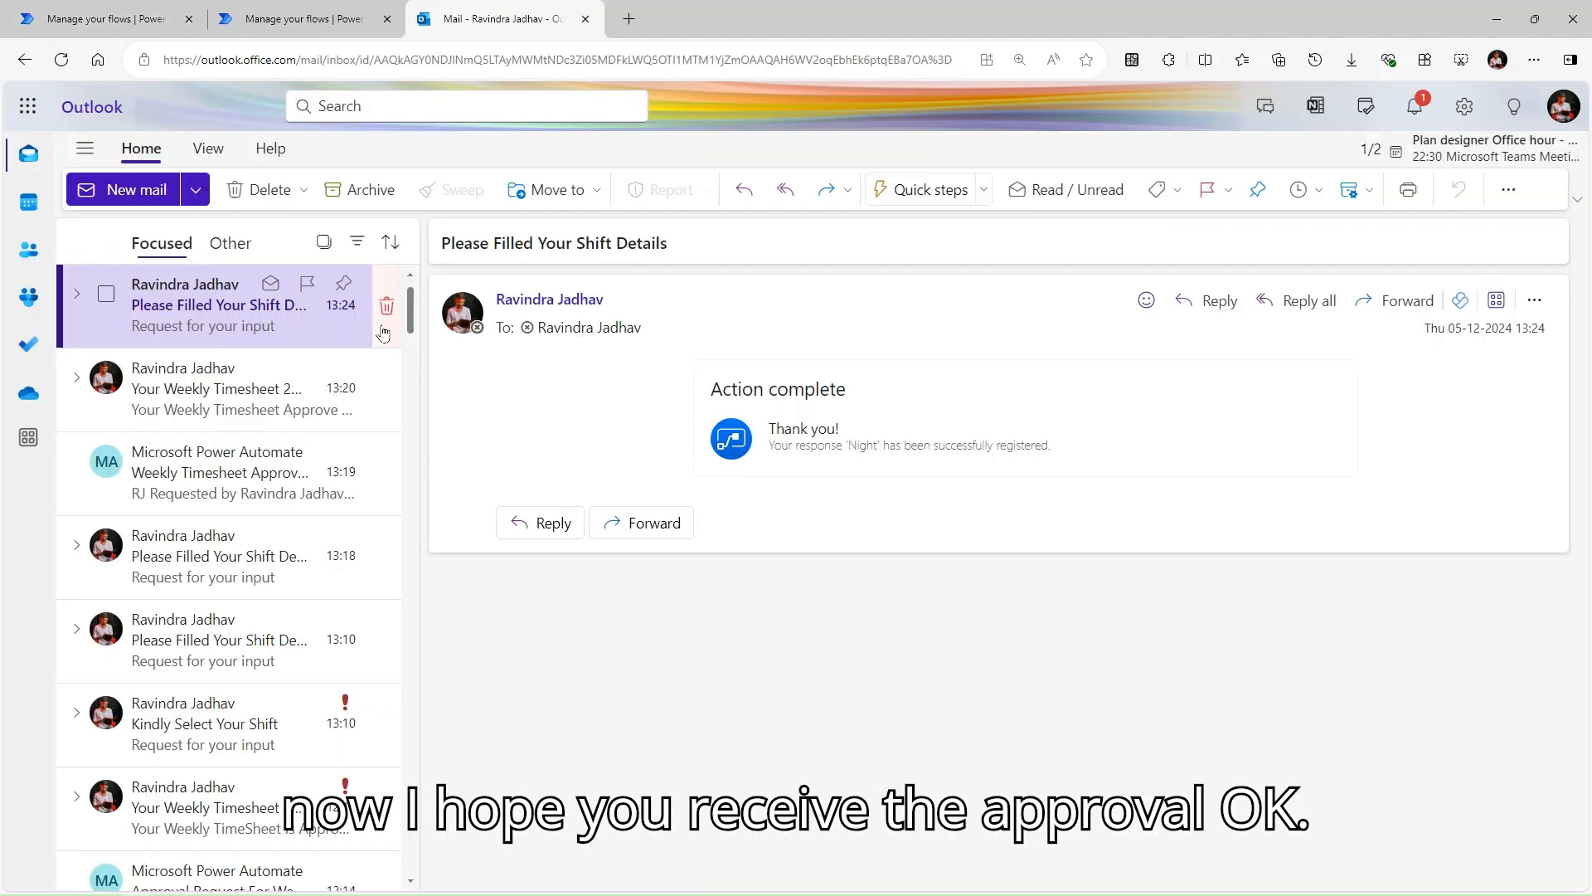
left_click(207, 327)
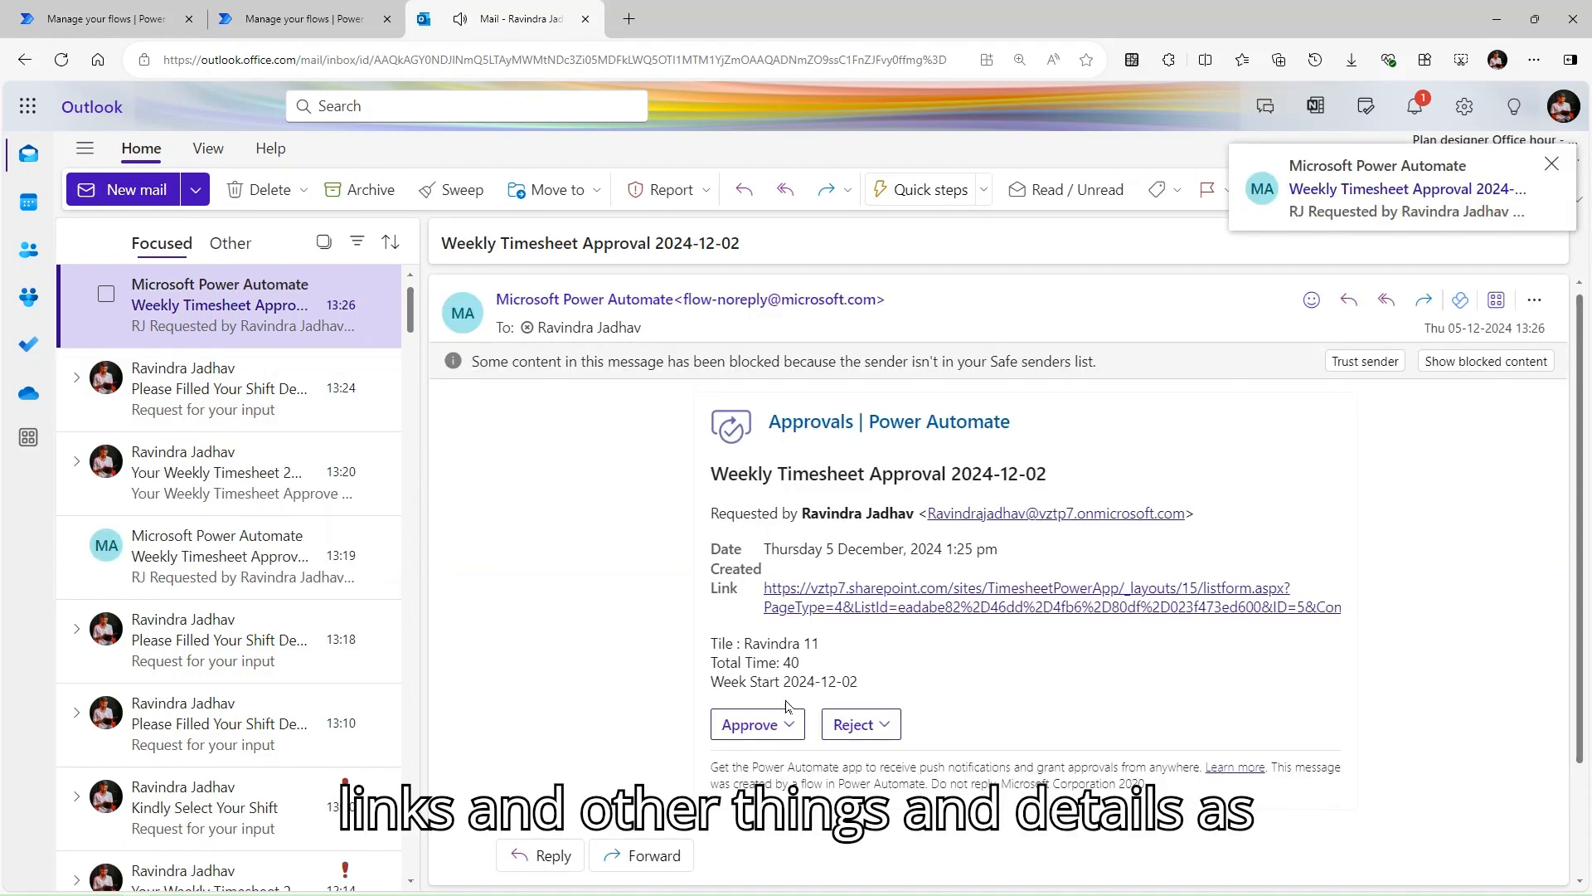
left_click(755, 724)
left_click(832, 779)
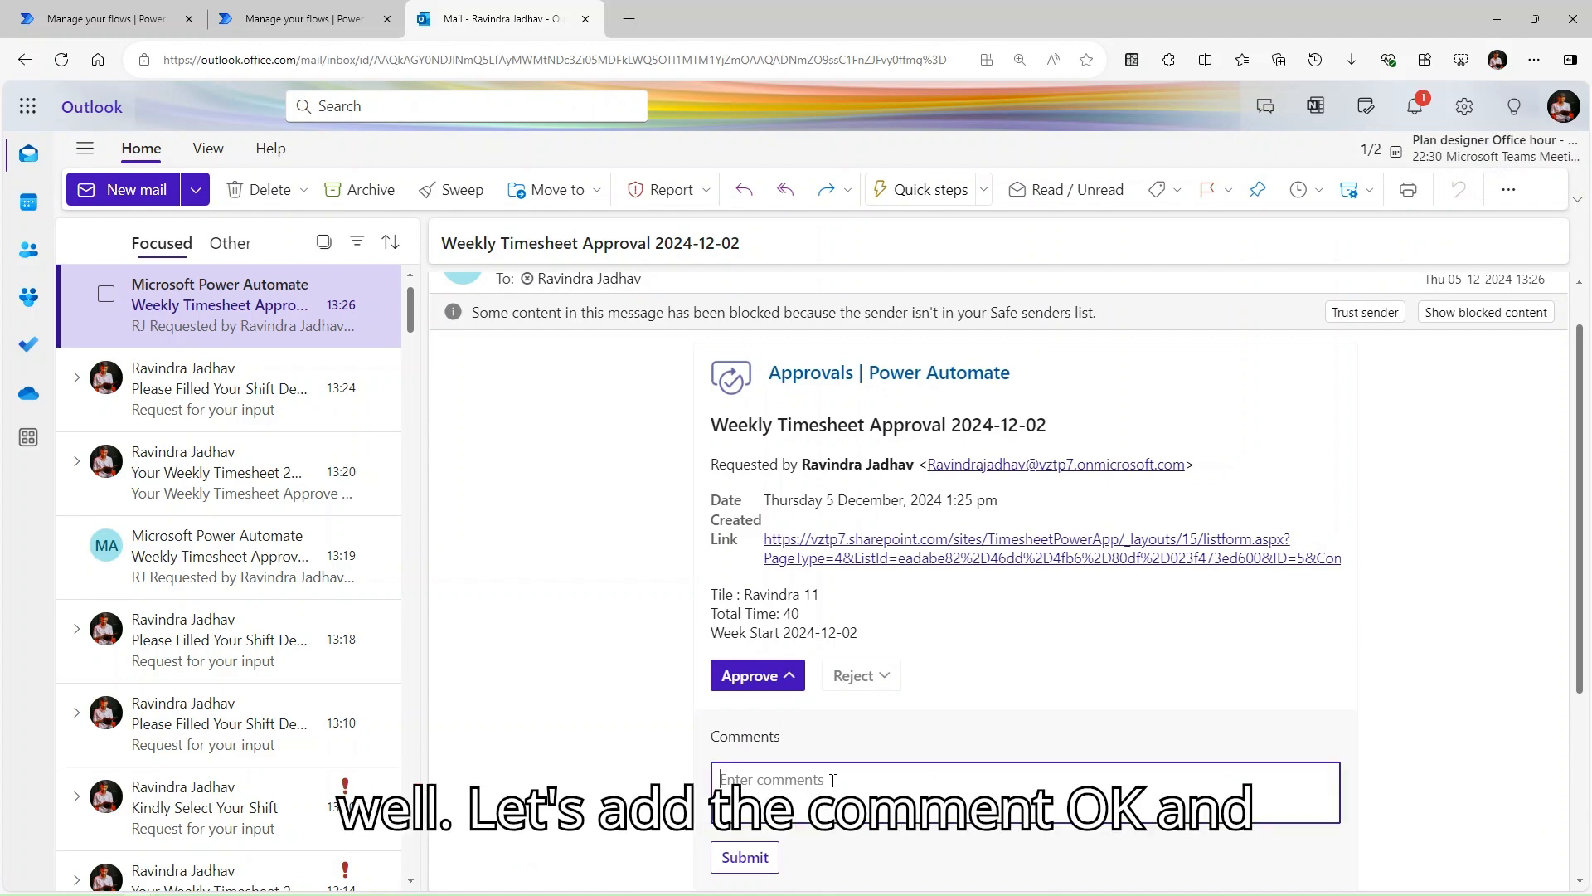
type("ok")
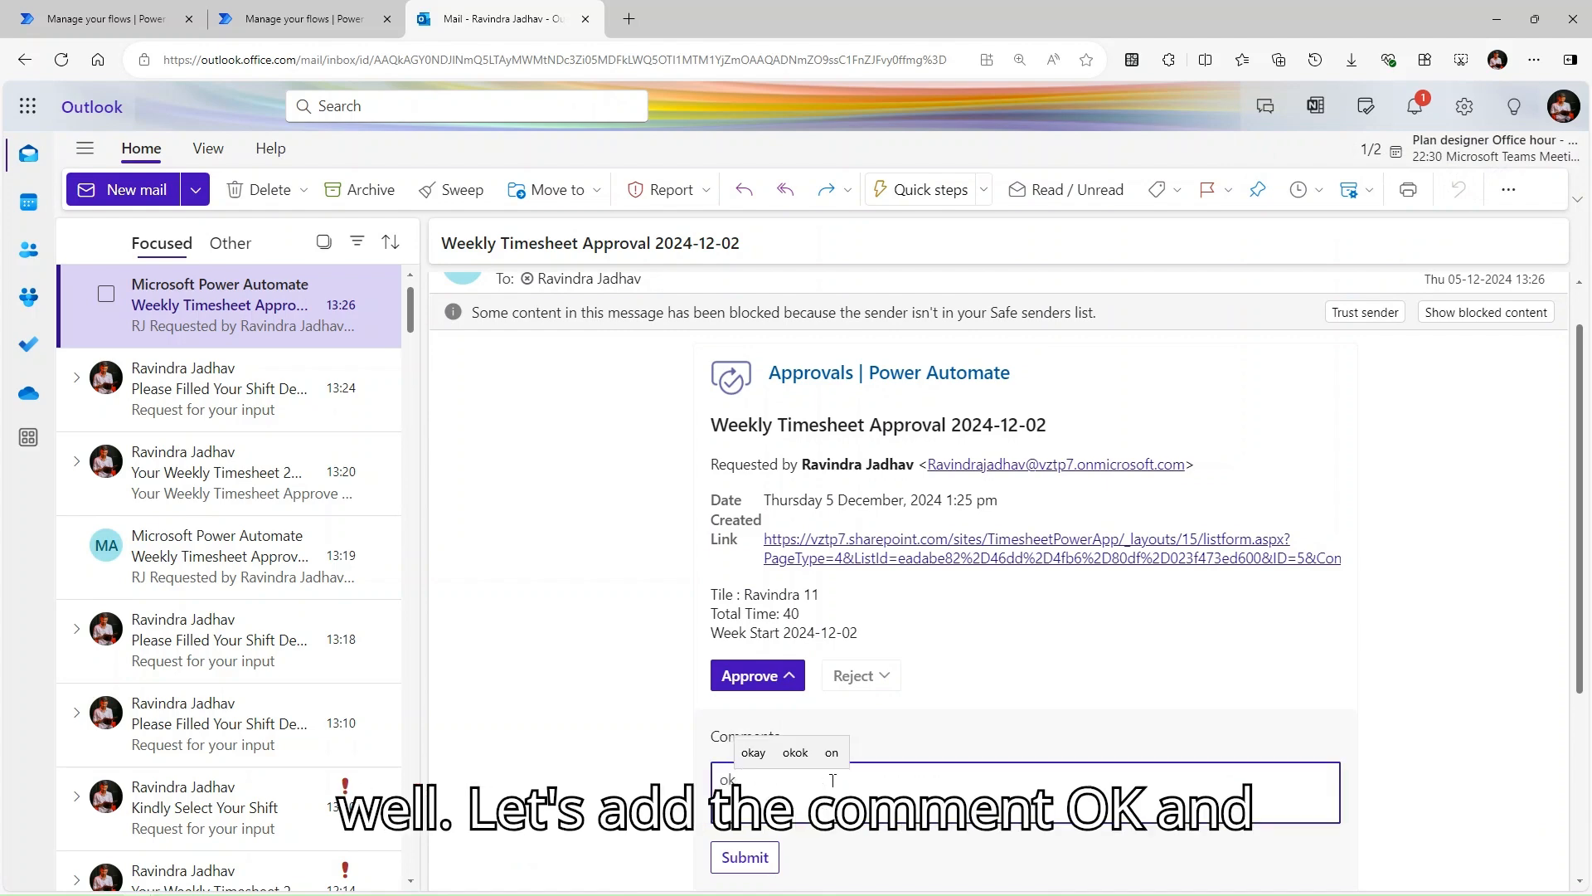
scroll(784, 854, "down", 4)
left_click(749, 579)
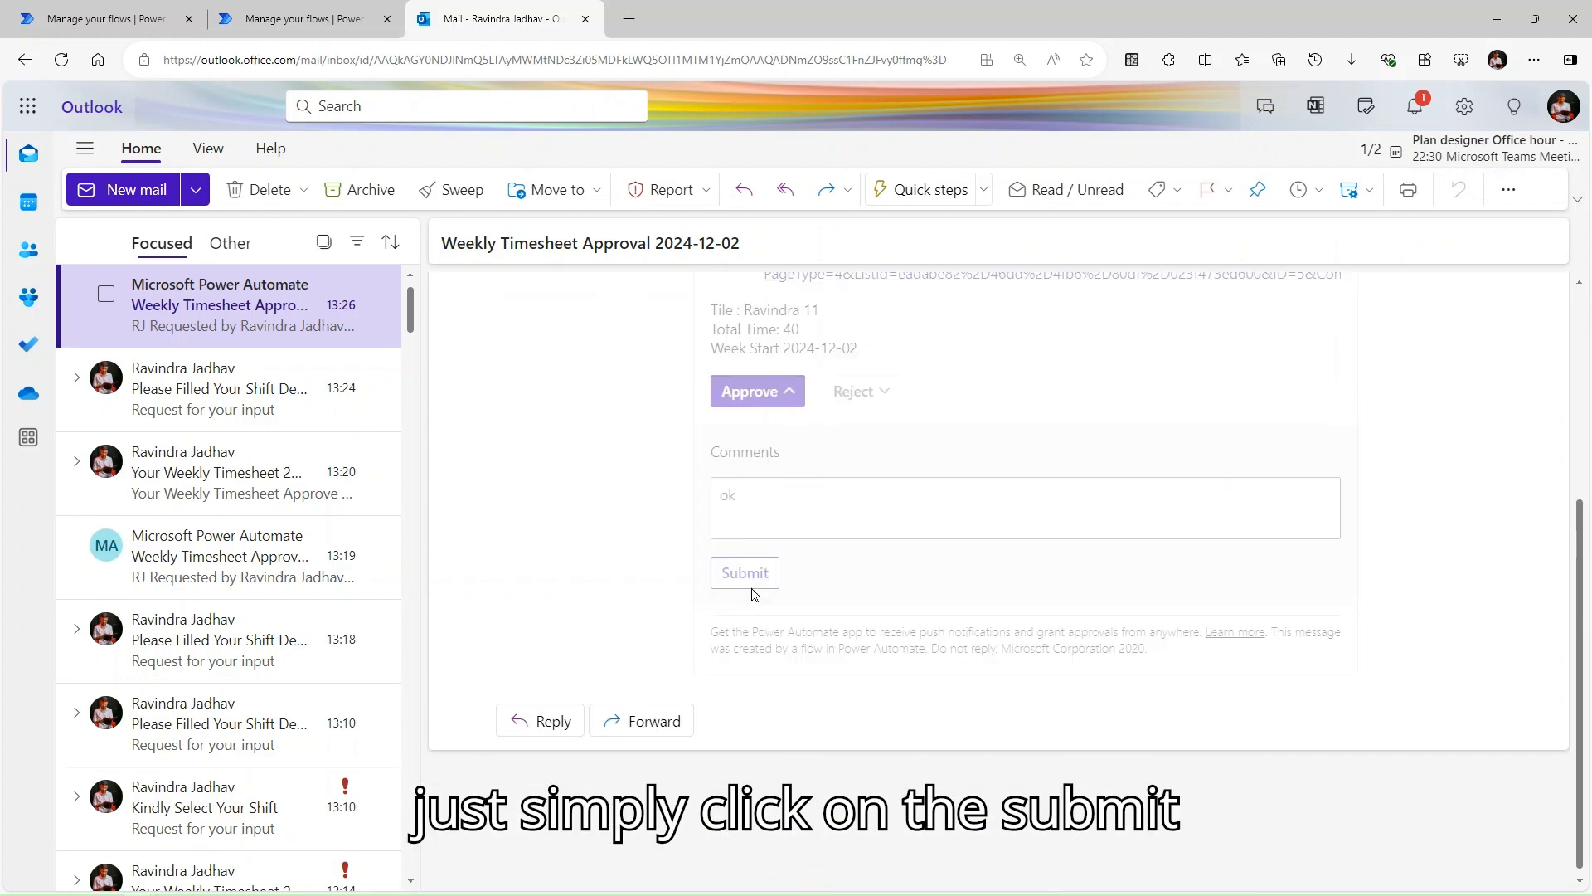
Check the flow run in Power Automate and open the resulting "Your Weekly Timesheet 2024-12-02" email in Outlook.
left_click(97, 10)
left_click(313, 9)
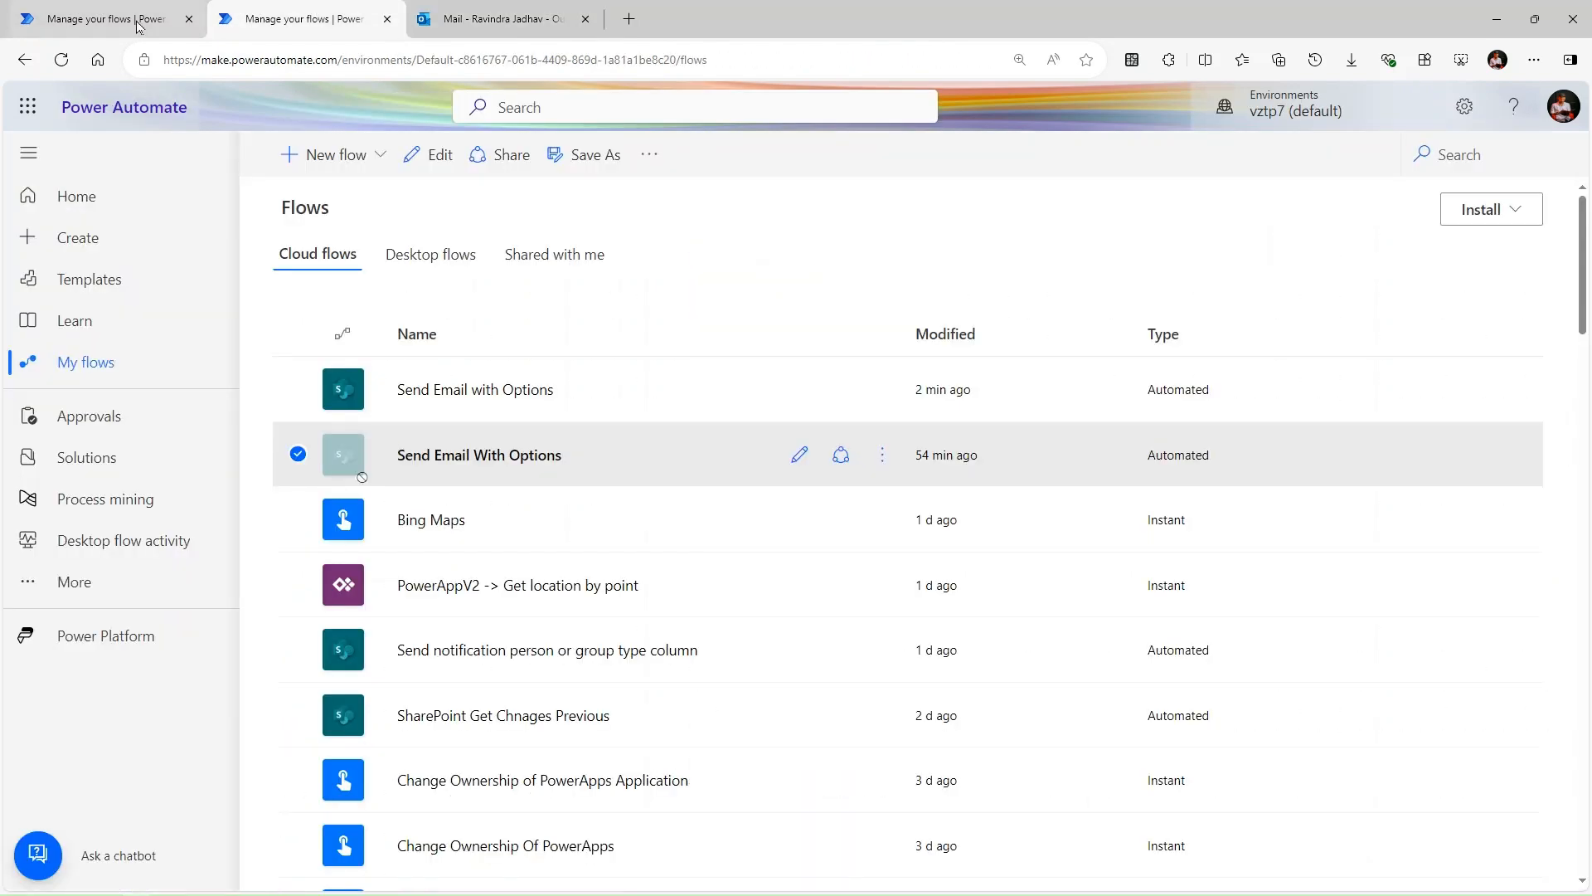
left_click(199, 10)
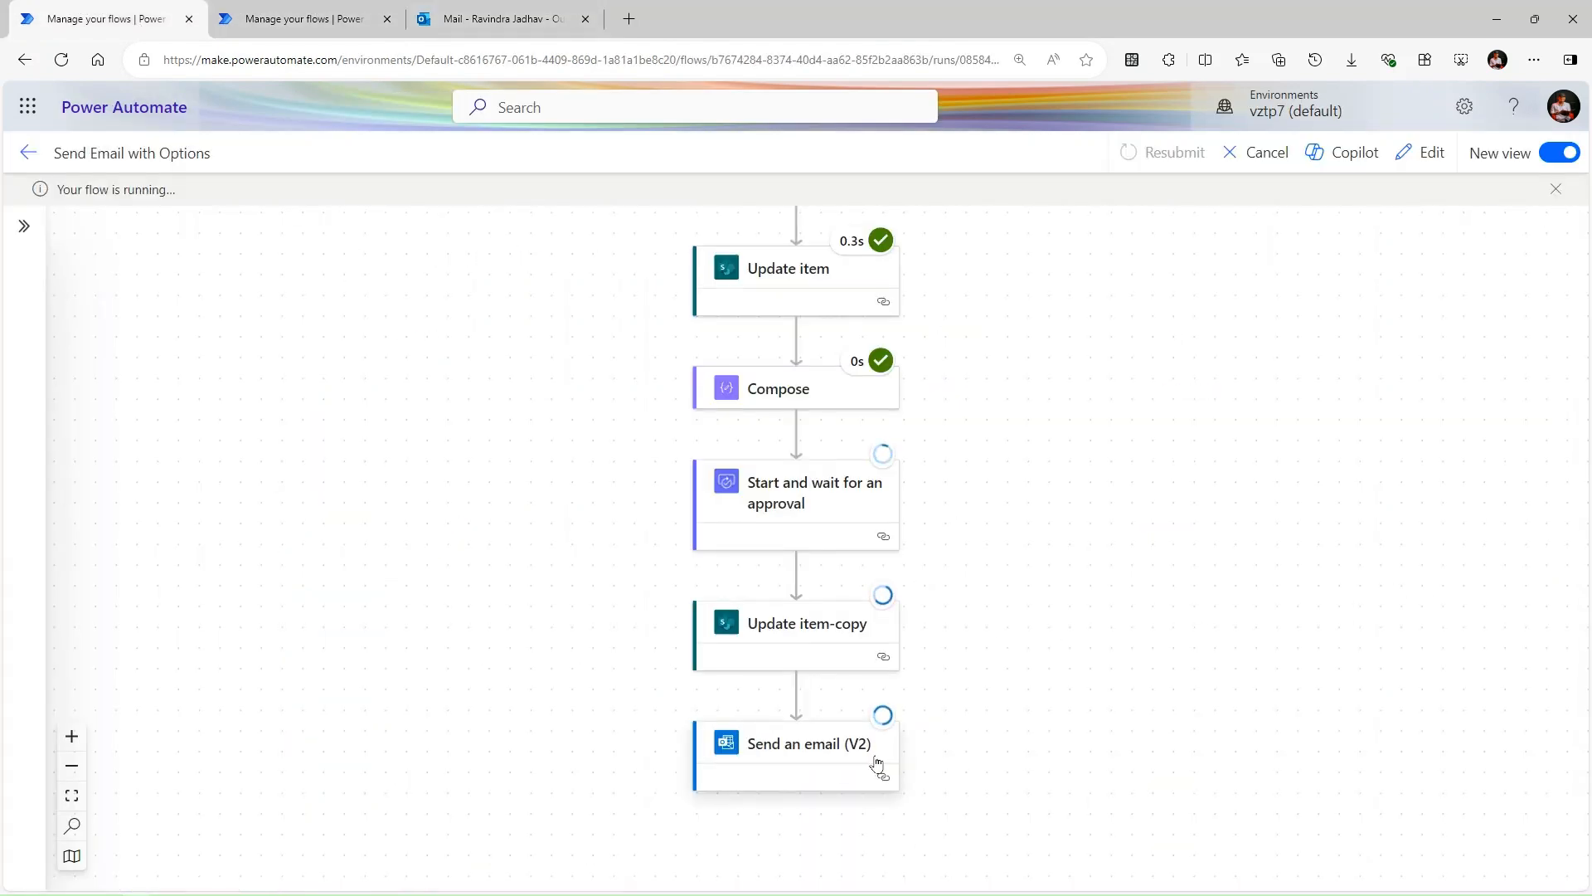
left_click(502, 18)
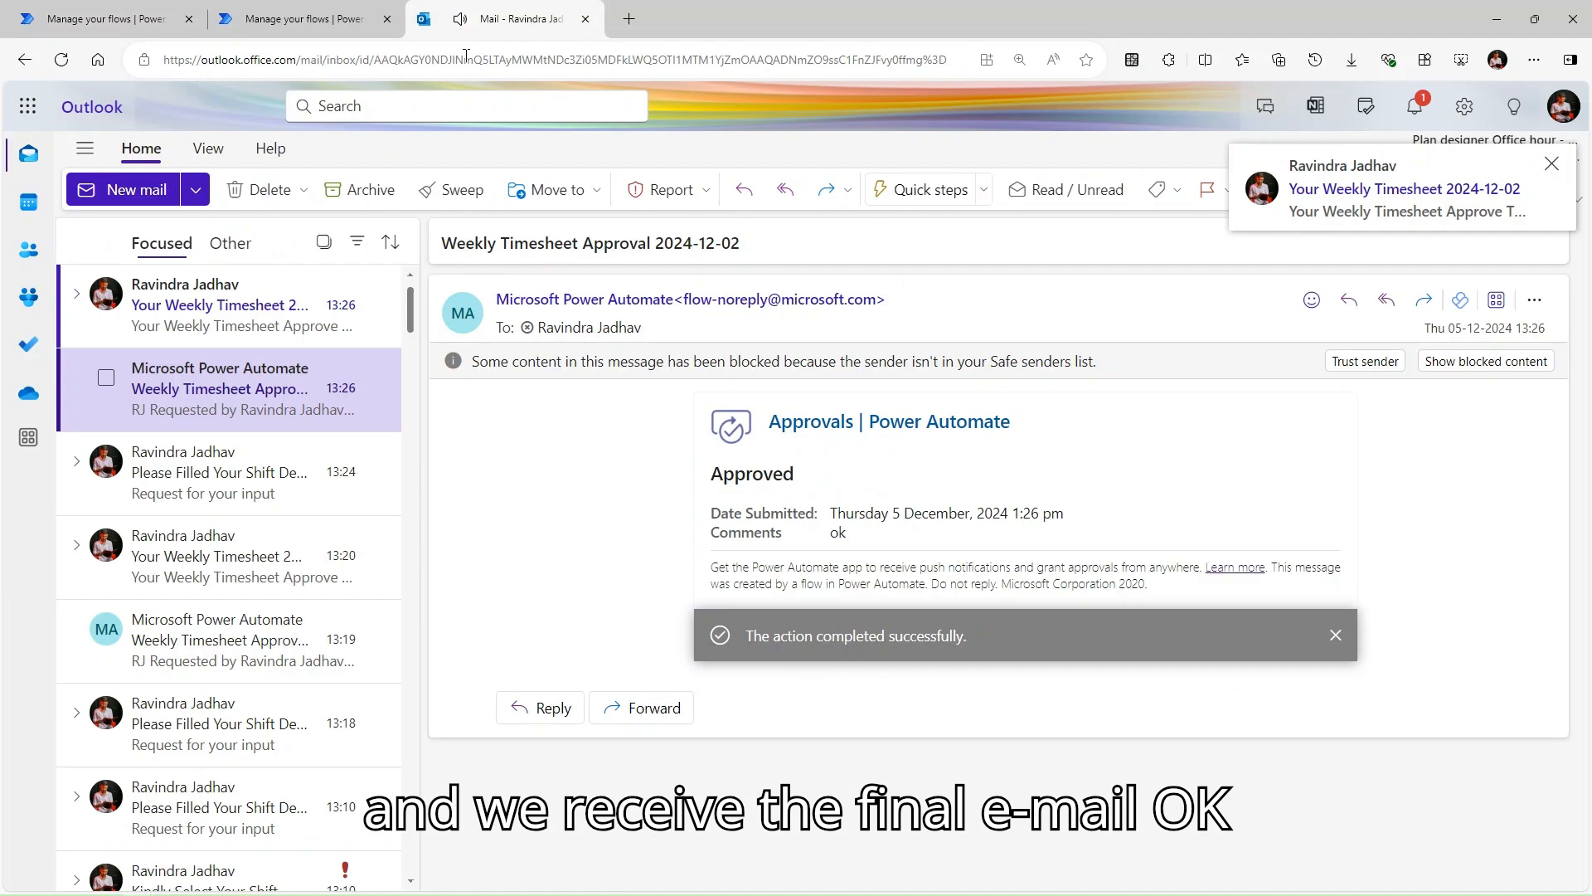
left_click(177, 283)
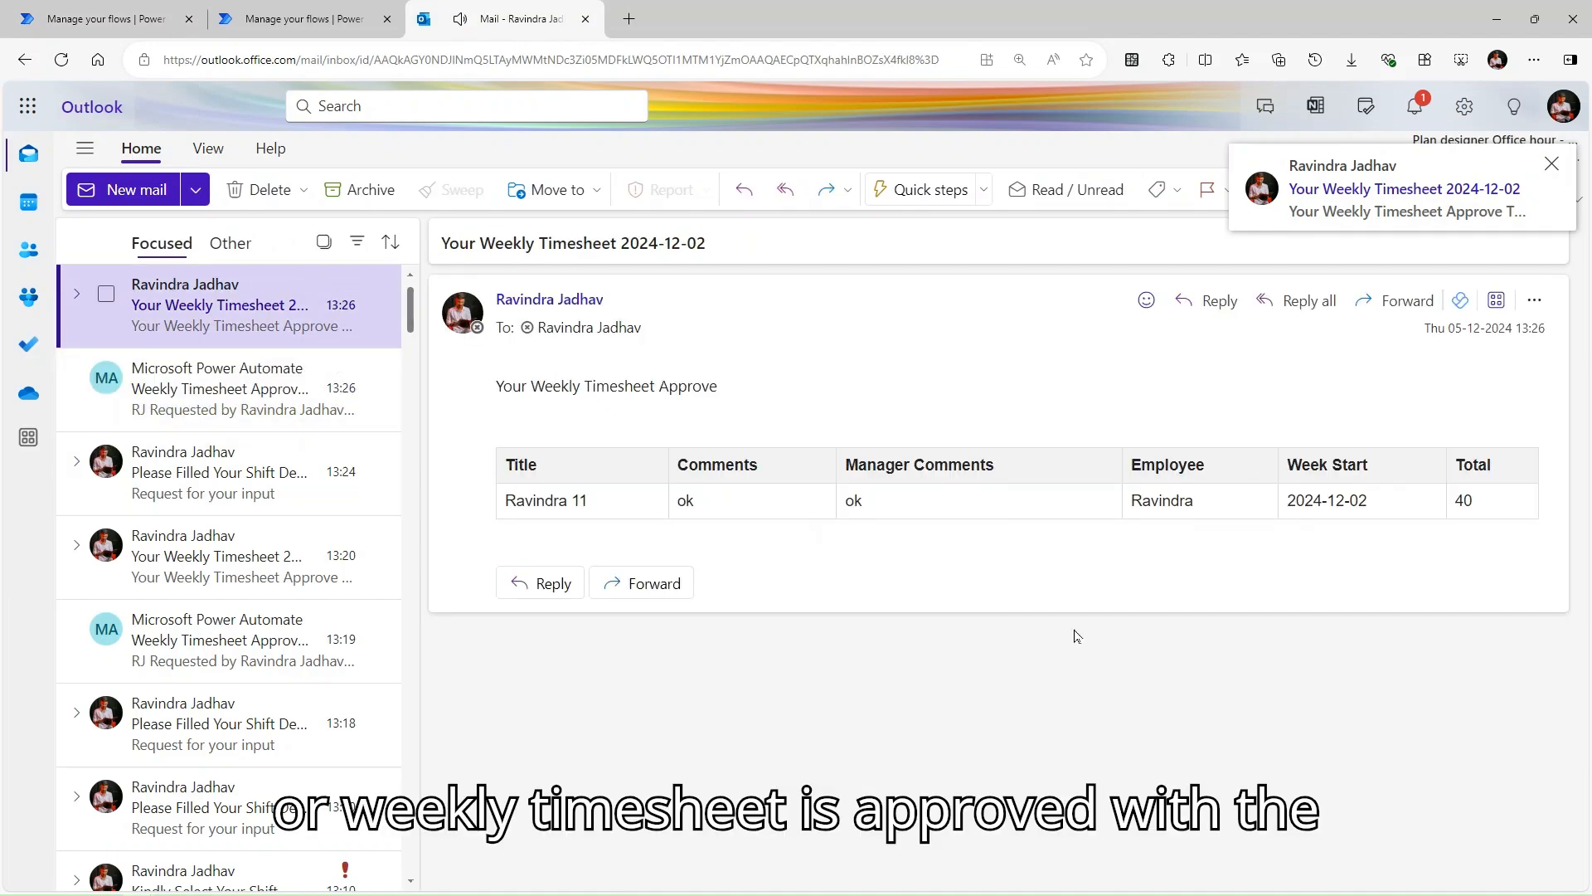